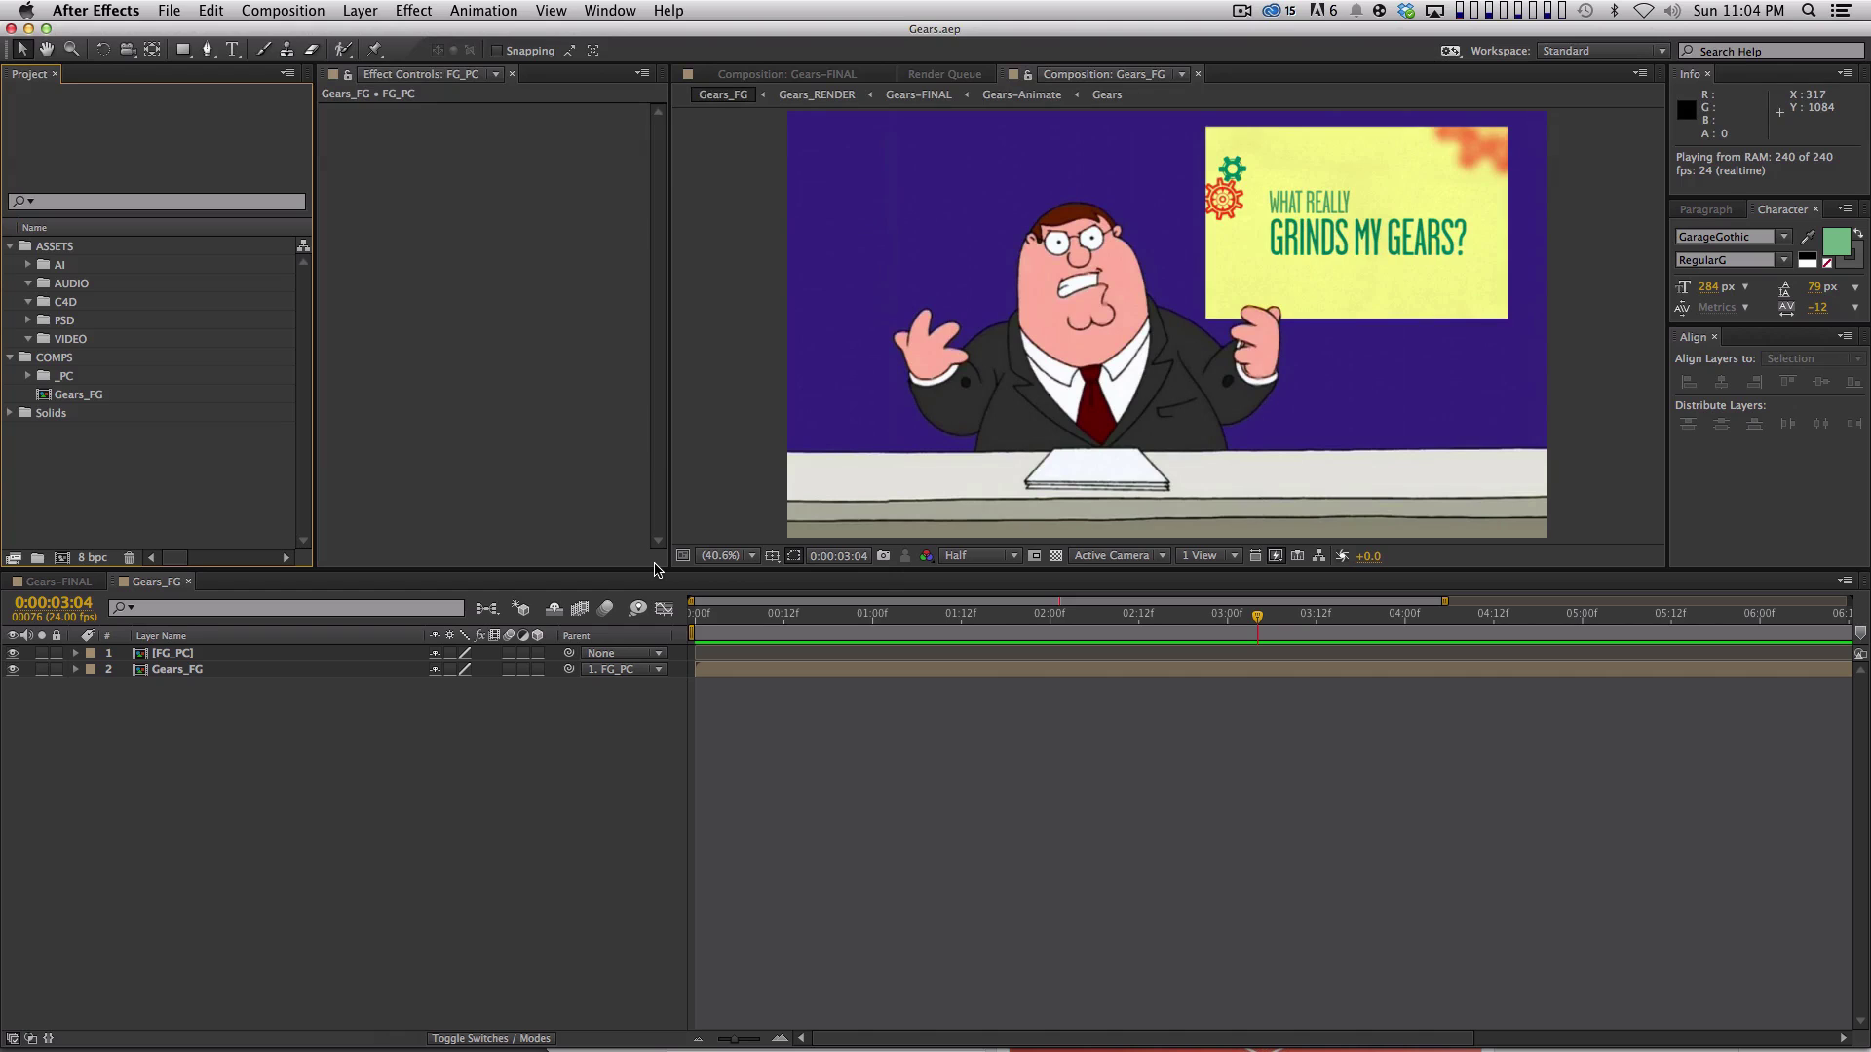
Scrub the finished Gears_FG animation between about 3:02 and 3:20 to review the gears' motion.
left_click_drag(770, 612, 1242, 618)
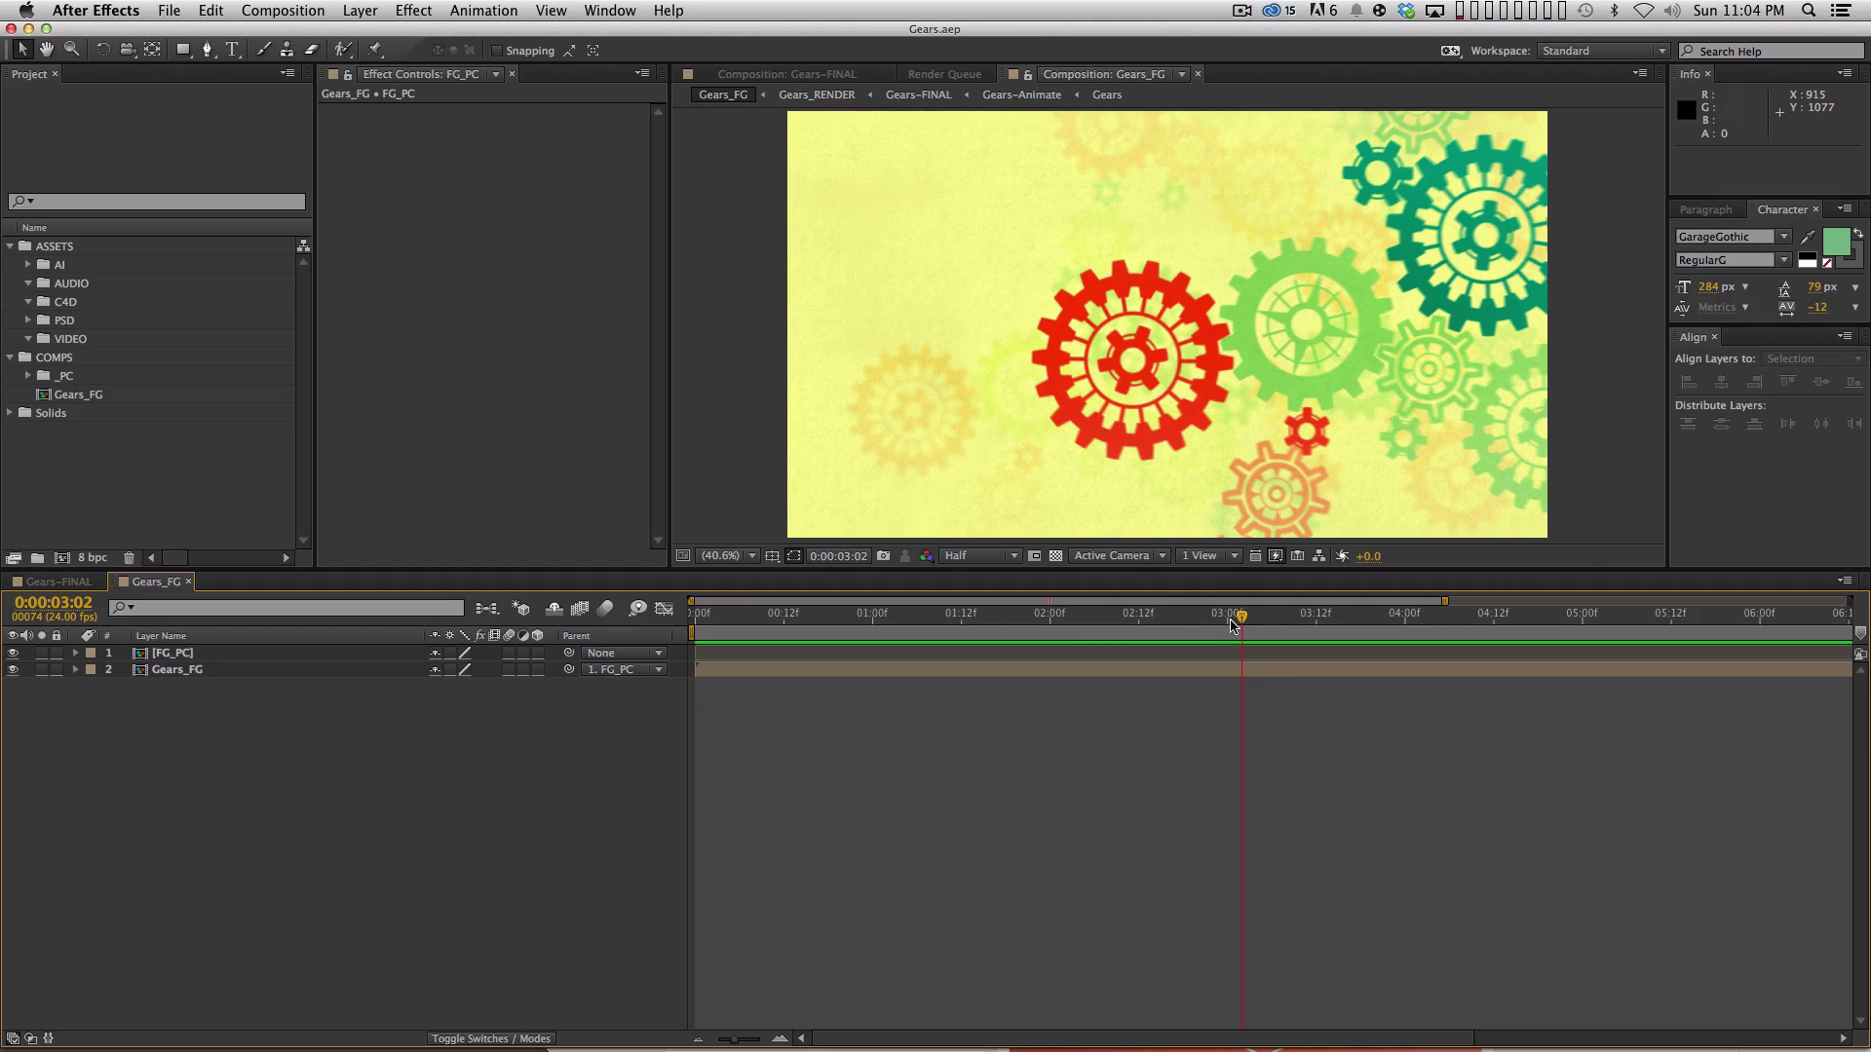
mouse_move(1243, 622)
left_mouse_down()
mouse_move(1330, 619)
mouse_move(1235, 613)
mouse_move(1264, 613)
left_mouse_up()
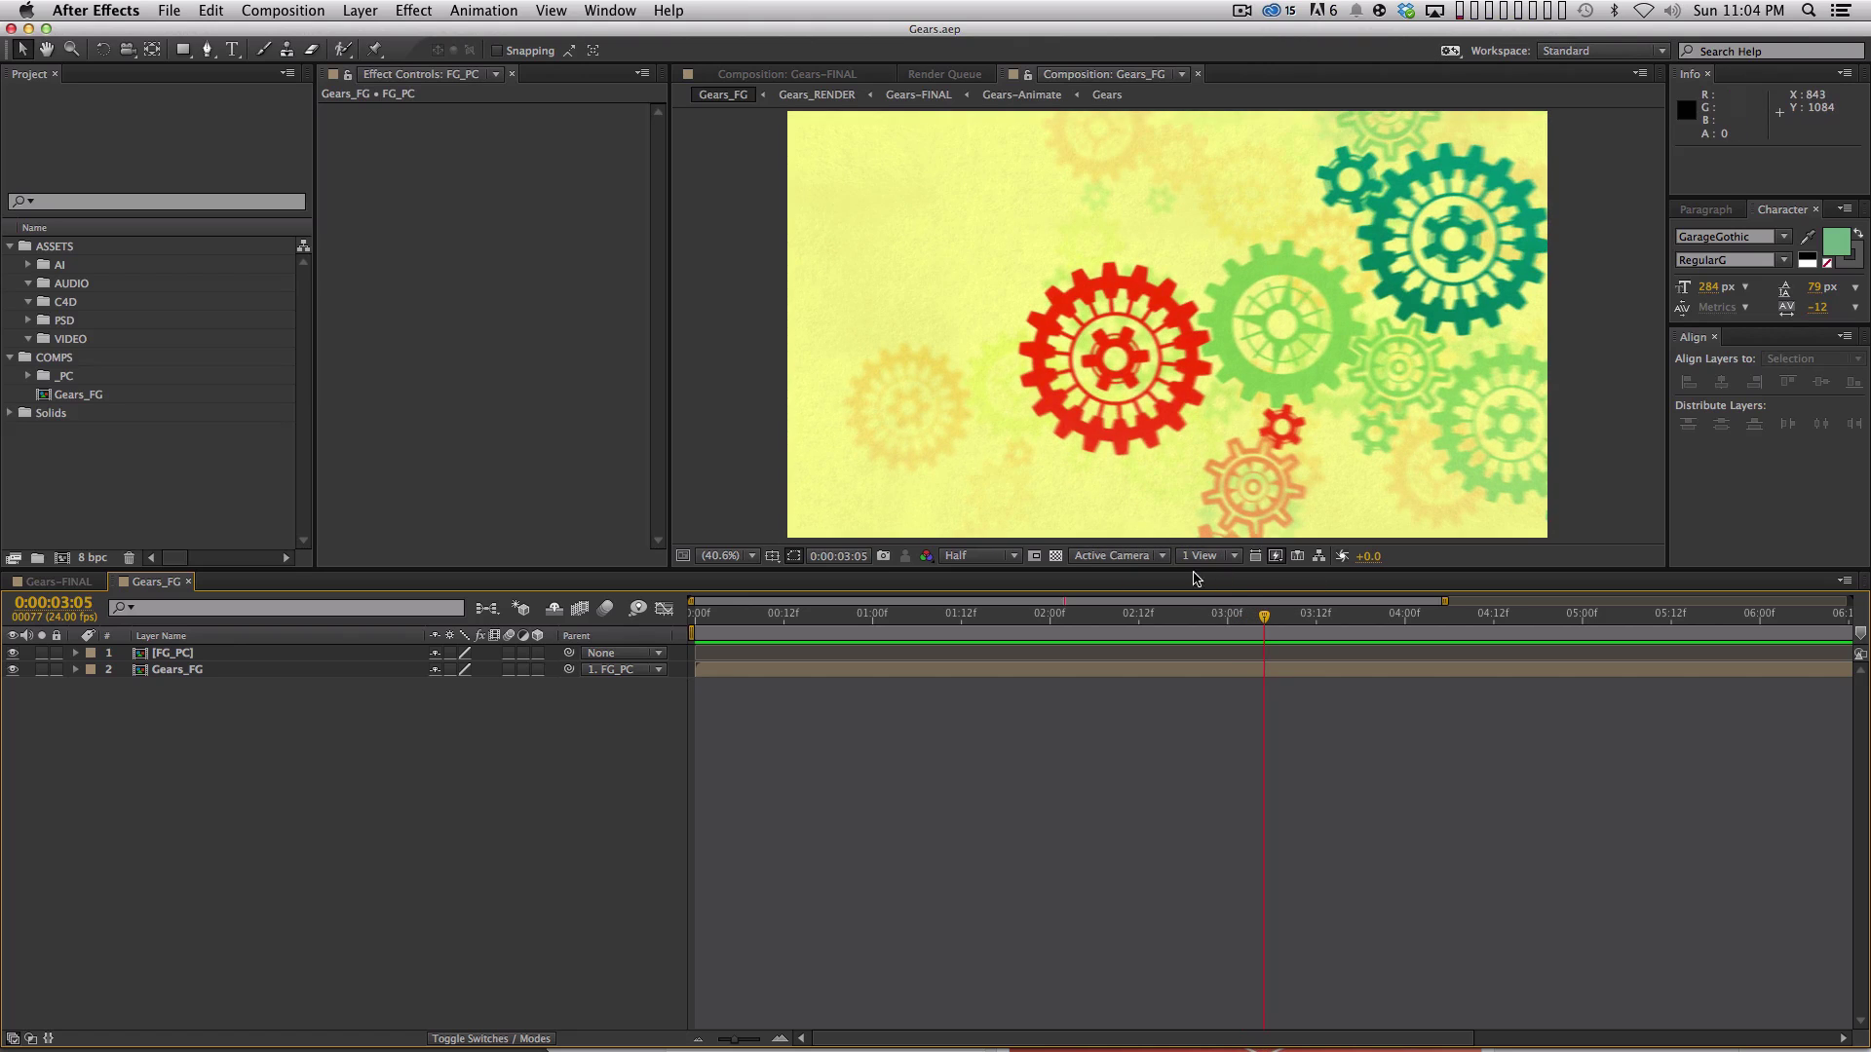
left_click_drag(1264, 616, 1376, 609)
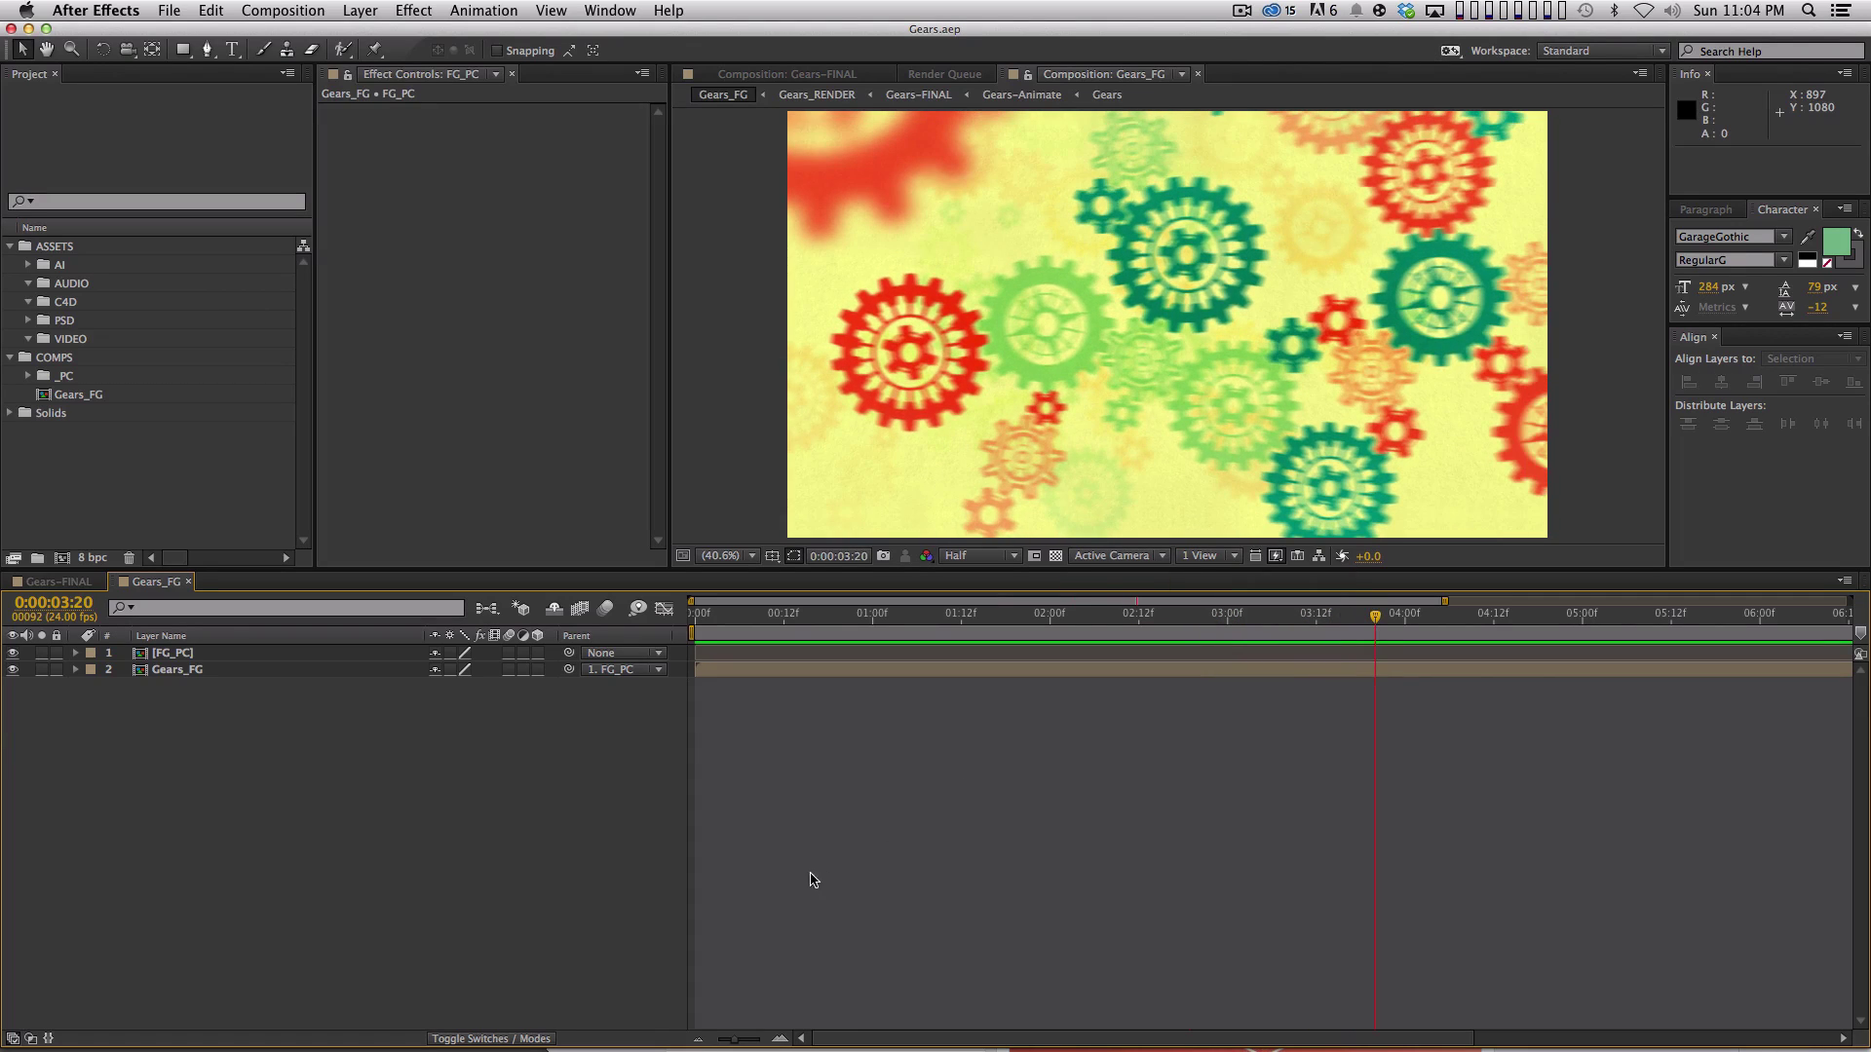
Open the imported Gears composition from the AI assets folder and show its transparency grid.
left_click(28, 265)
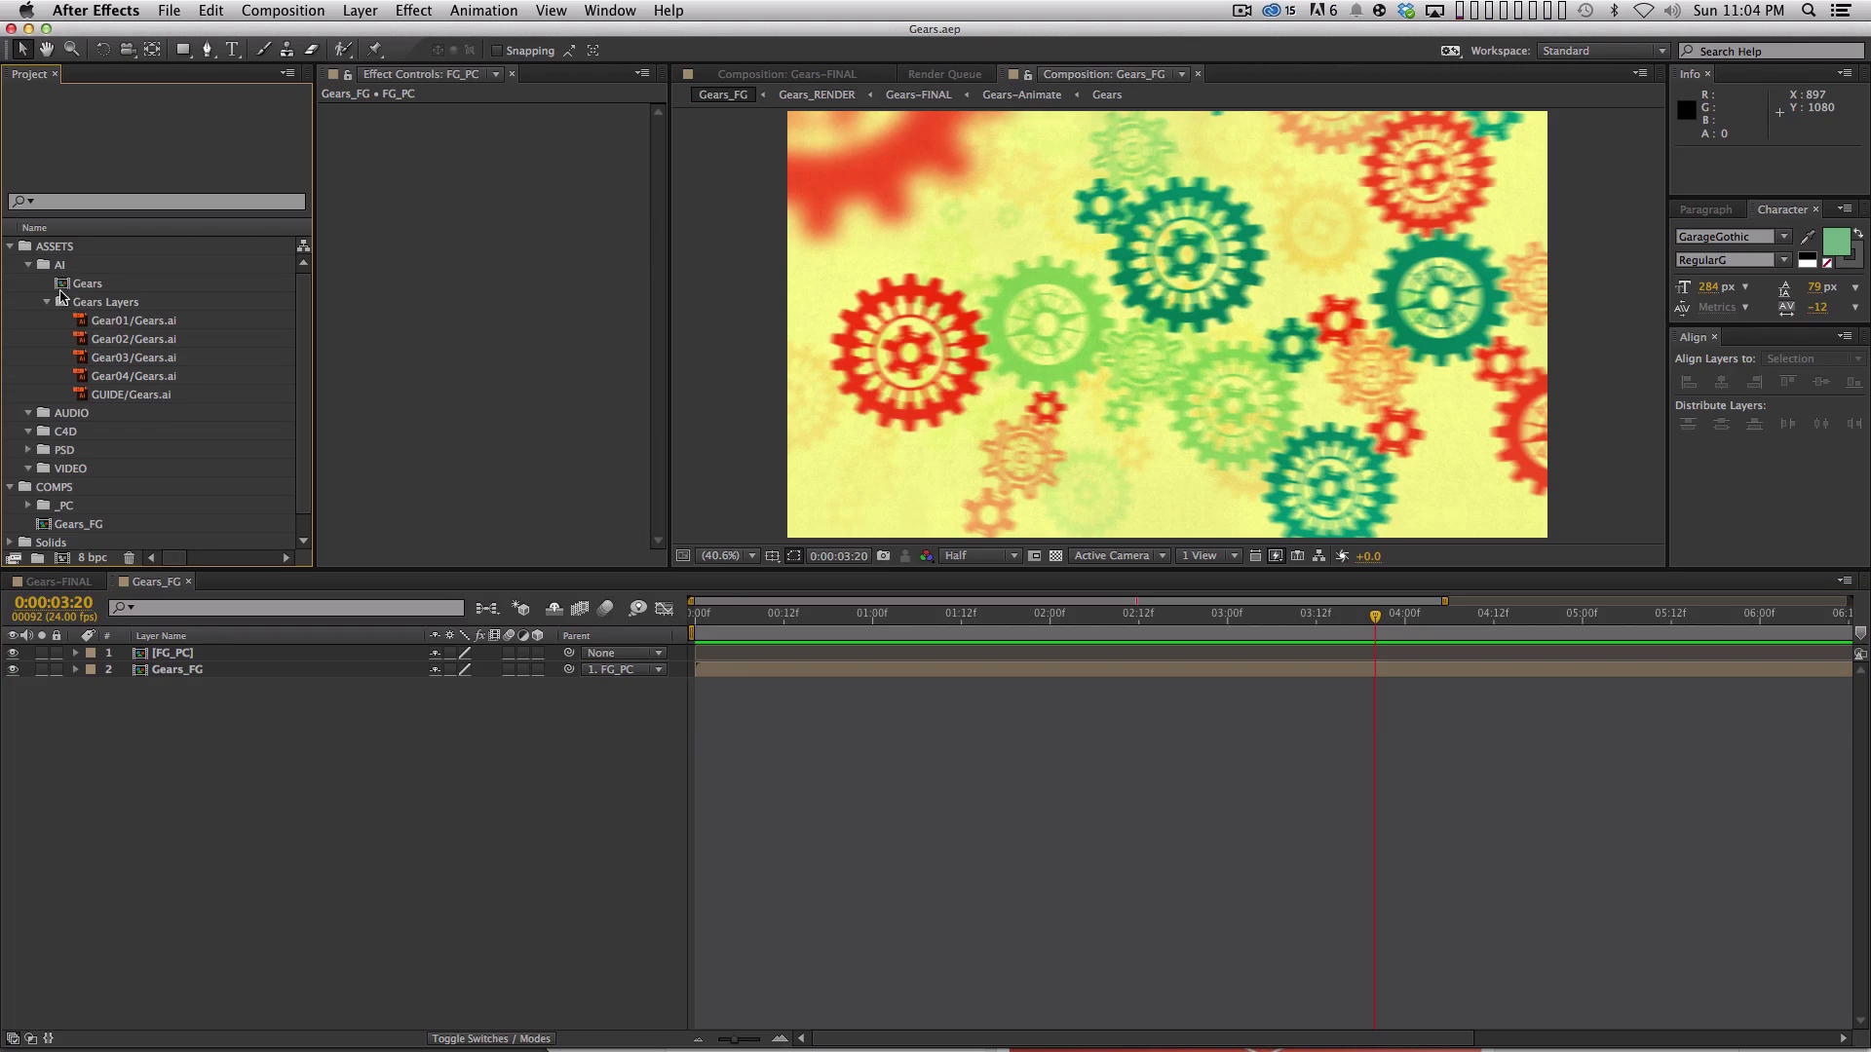
double_click(118, 286)
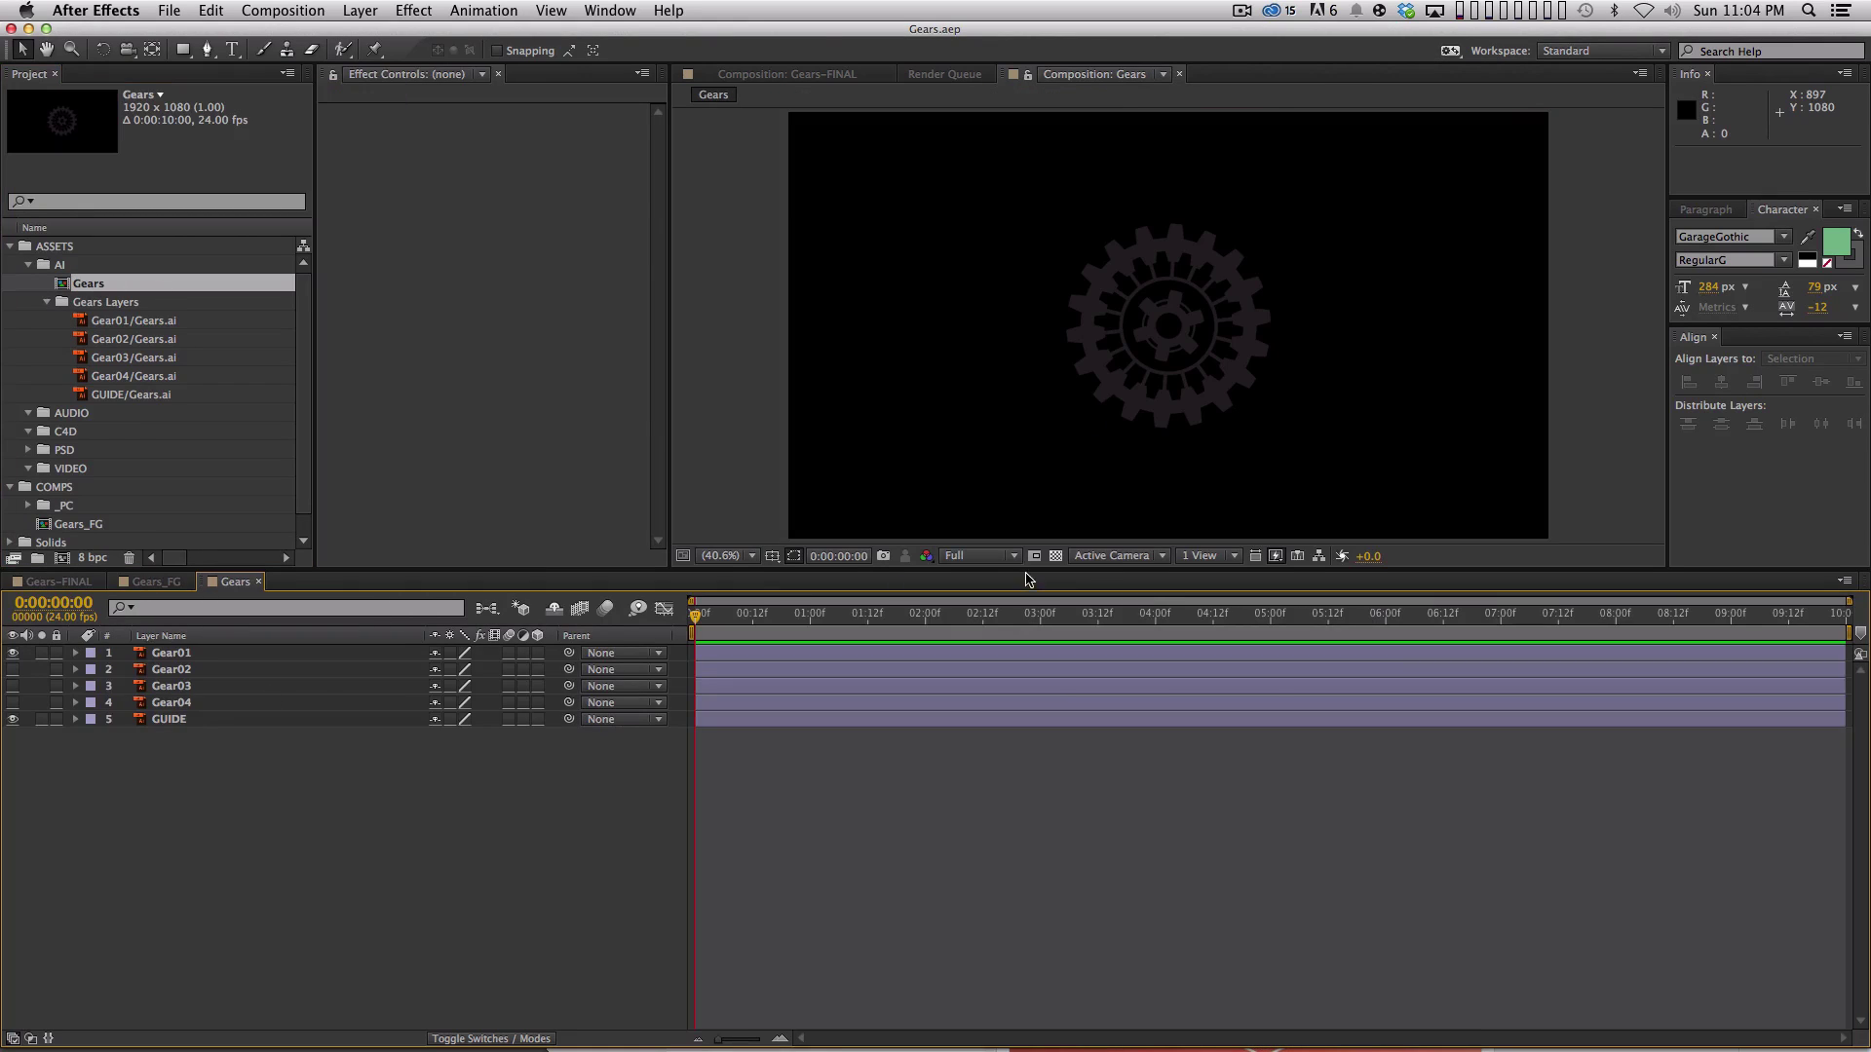
left_click(1055, 556)
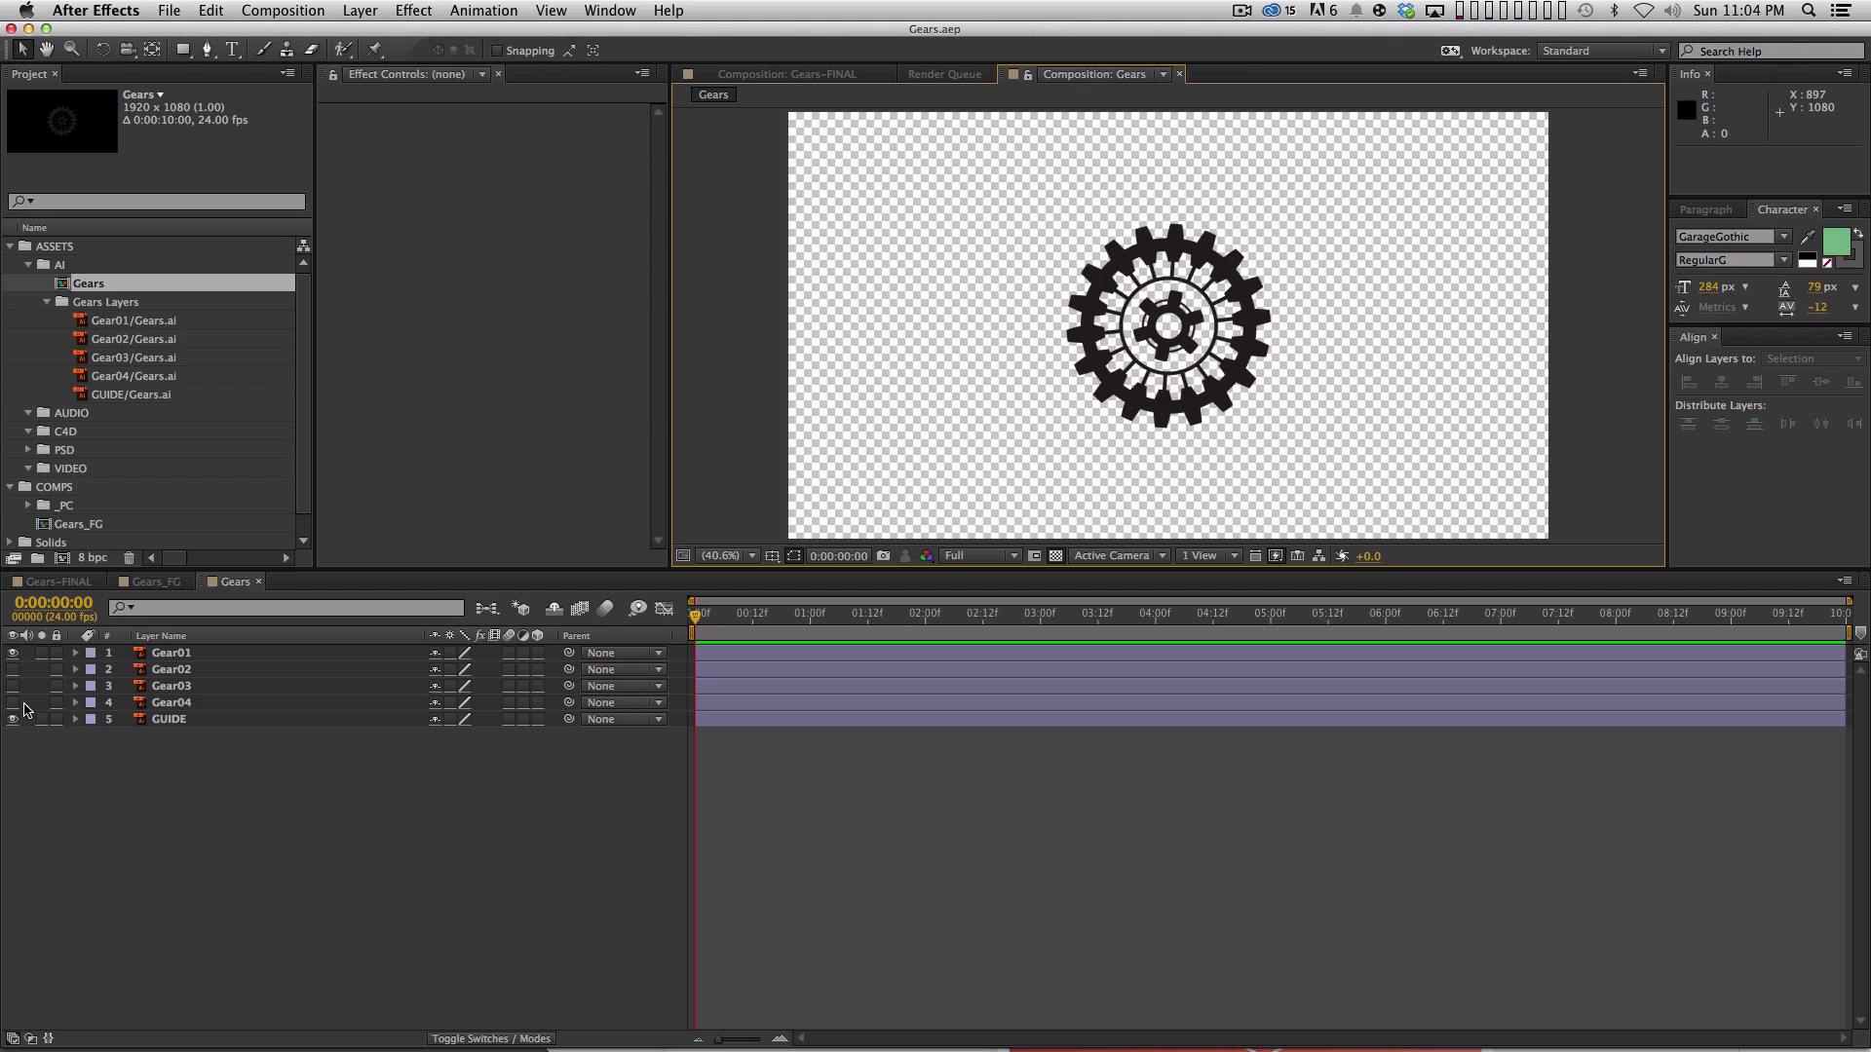
Examine Gear01 through Gear04 by showing each layer on its own, and close the Gears composition and AI folder.
left_click(12, 654)
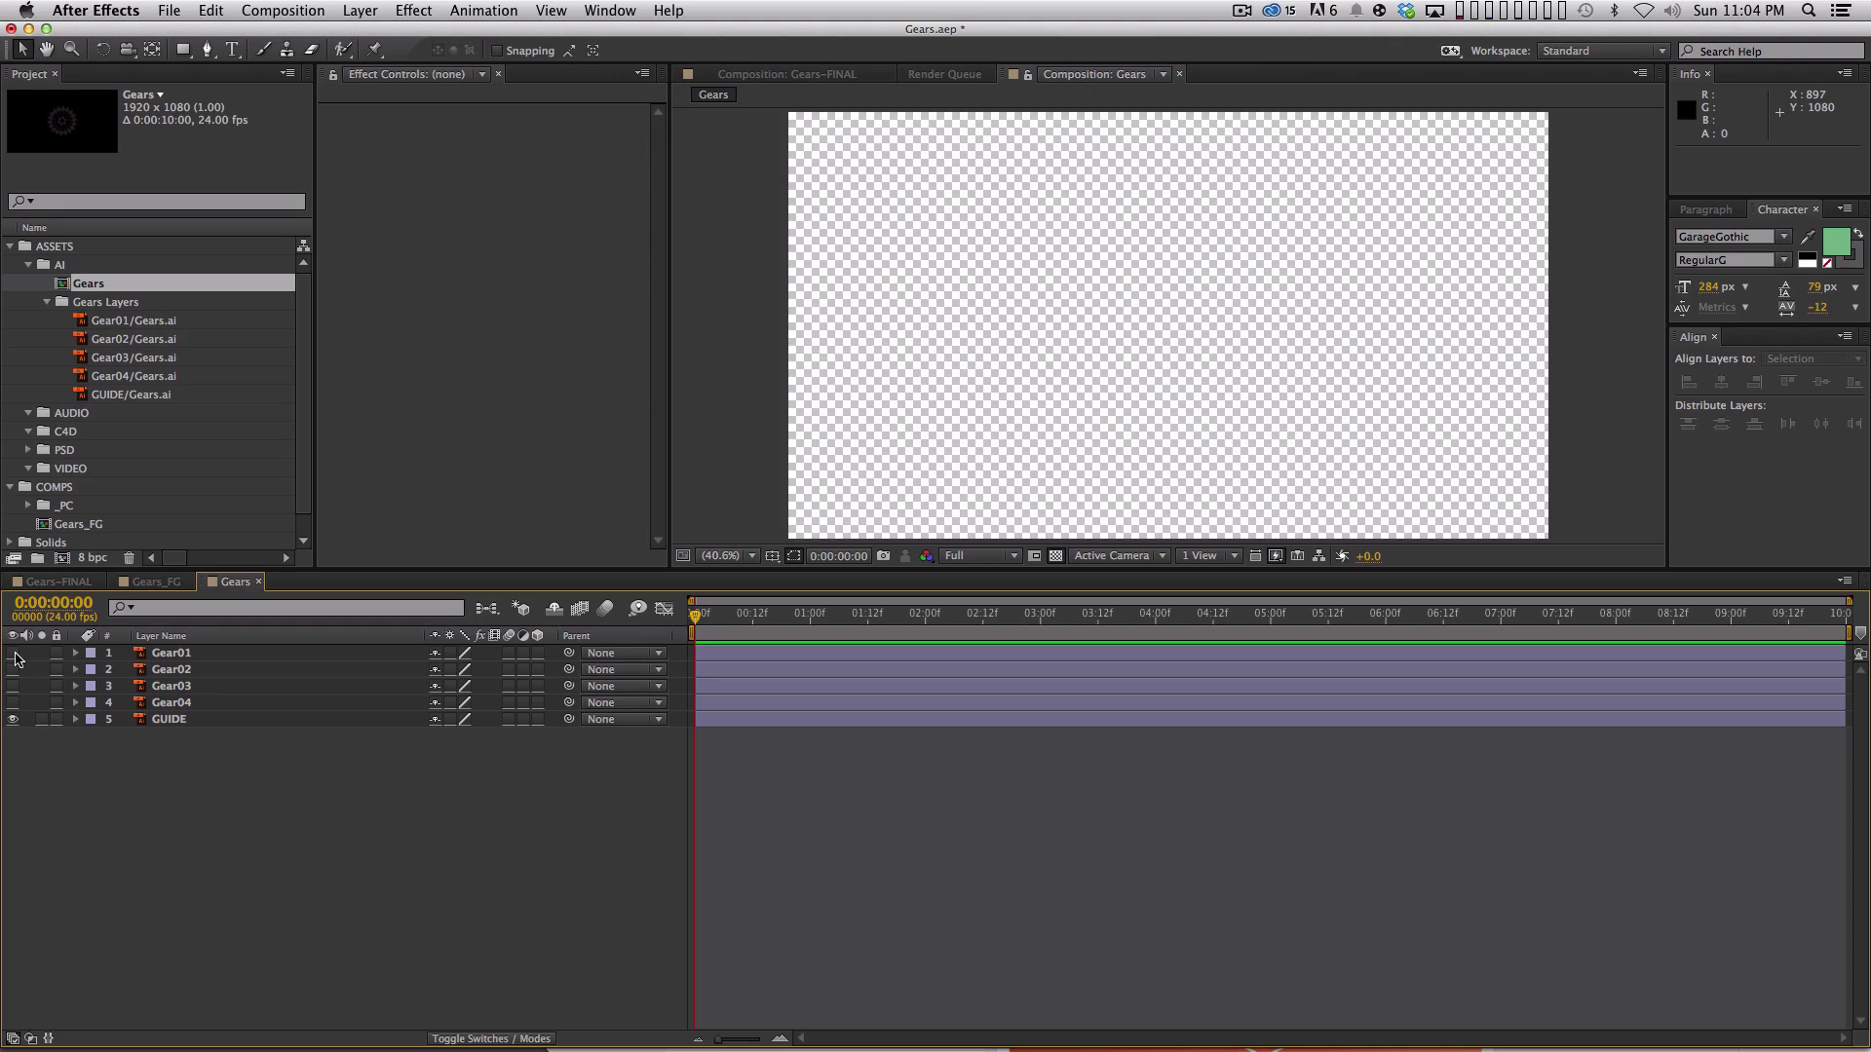
left_click(13, 654)
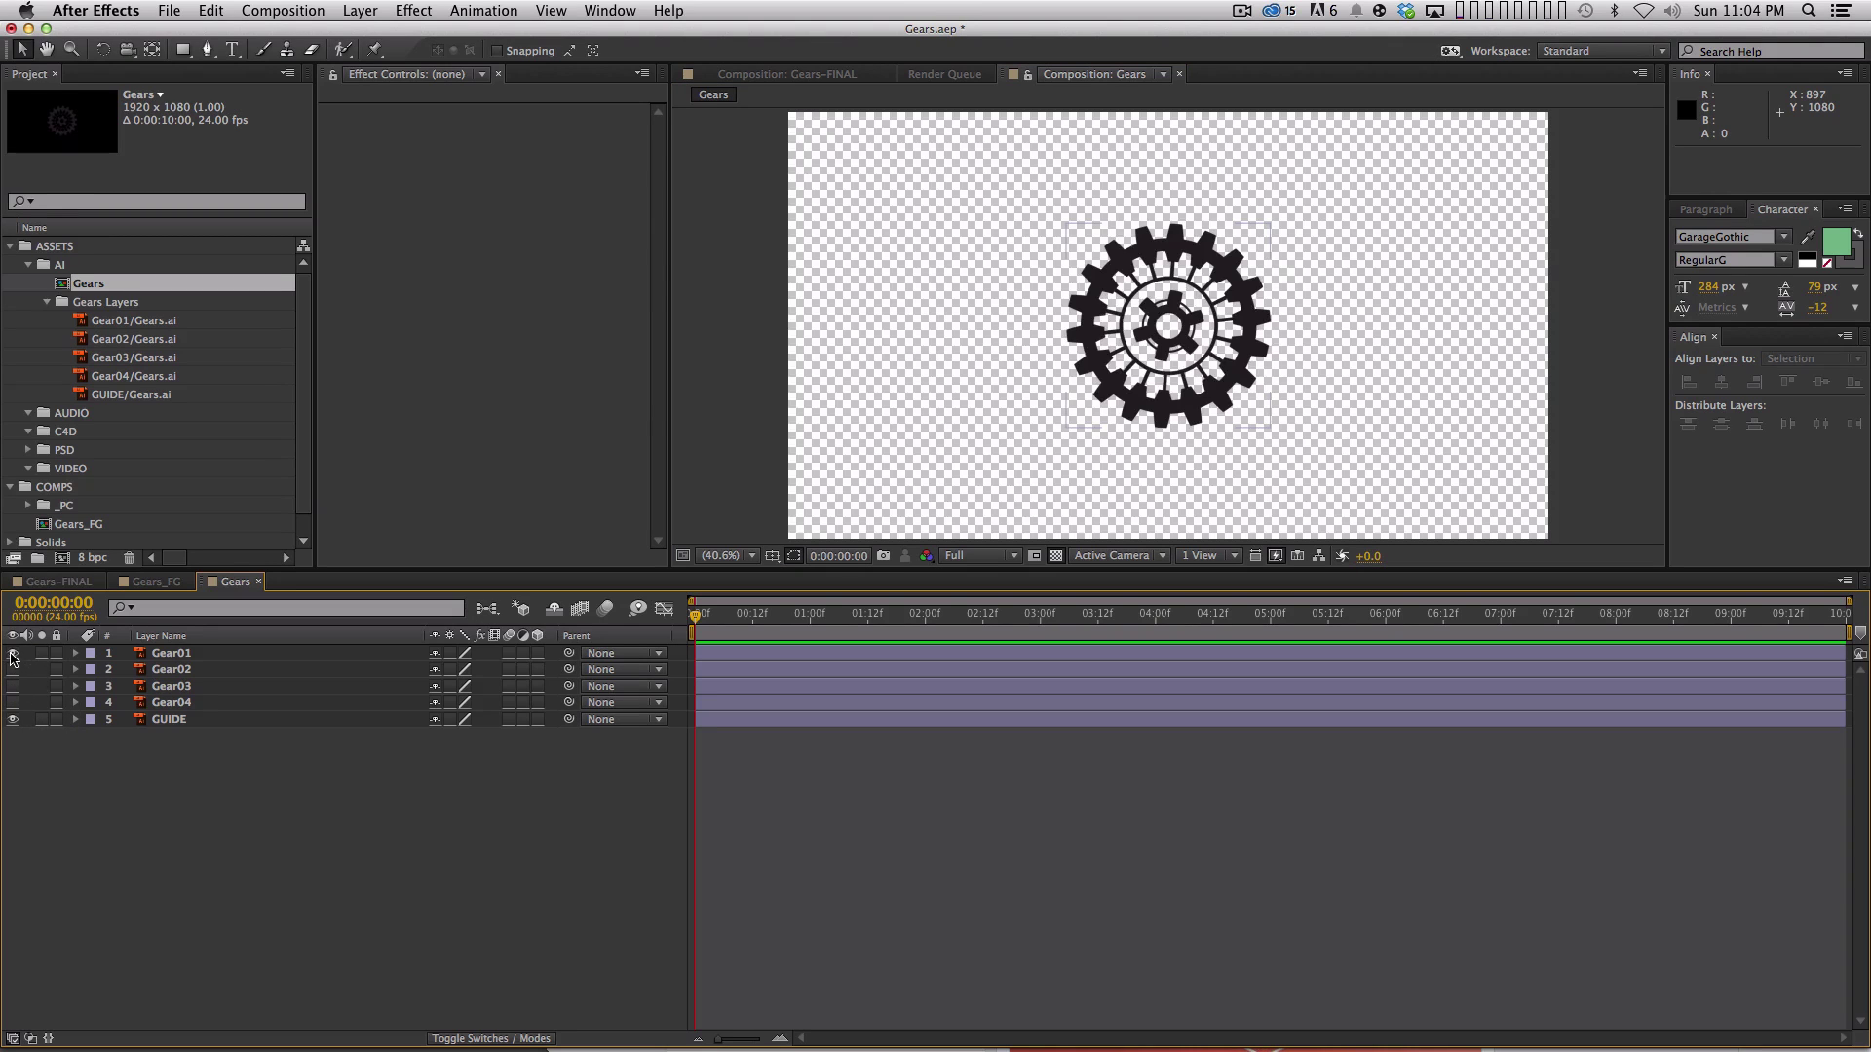
left_click(12, 654)
left_click(13, 670)
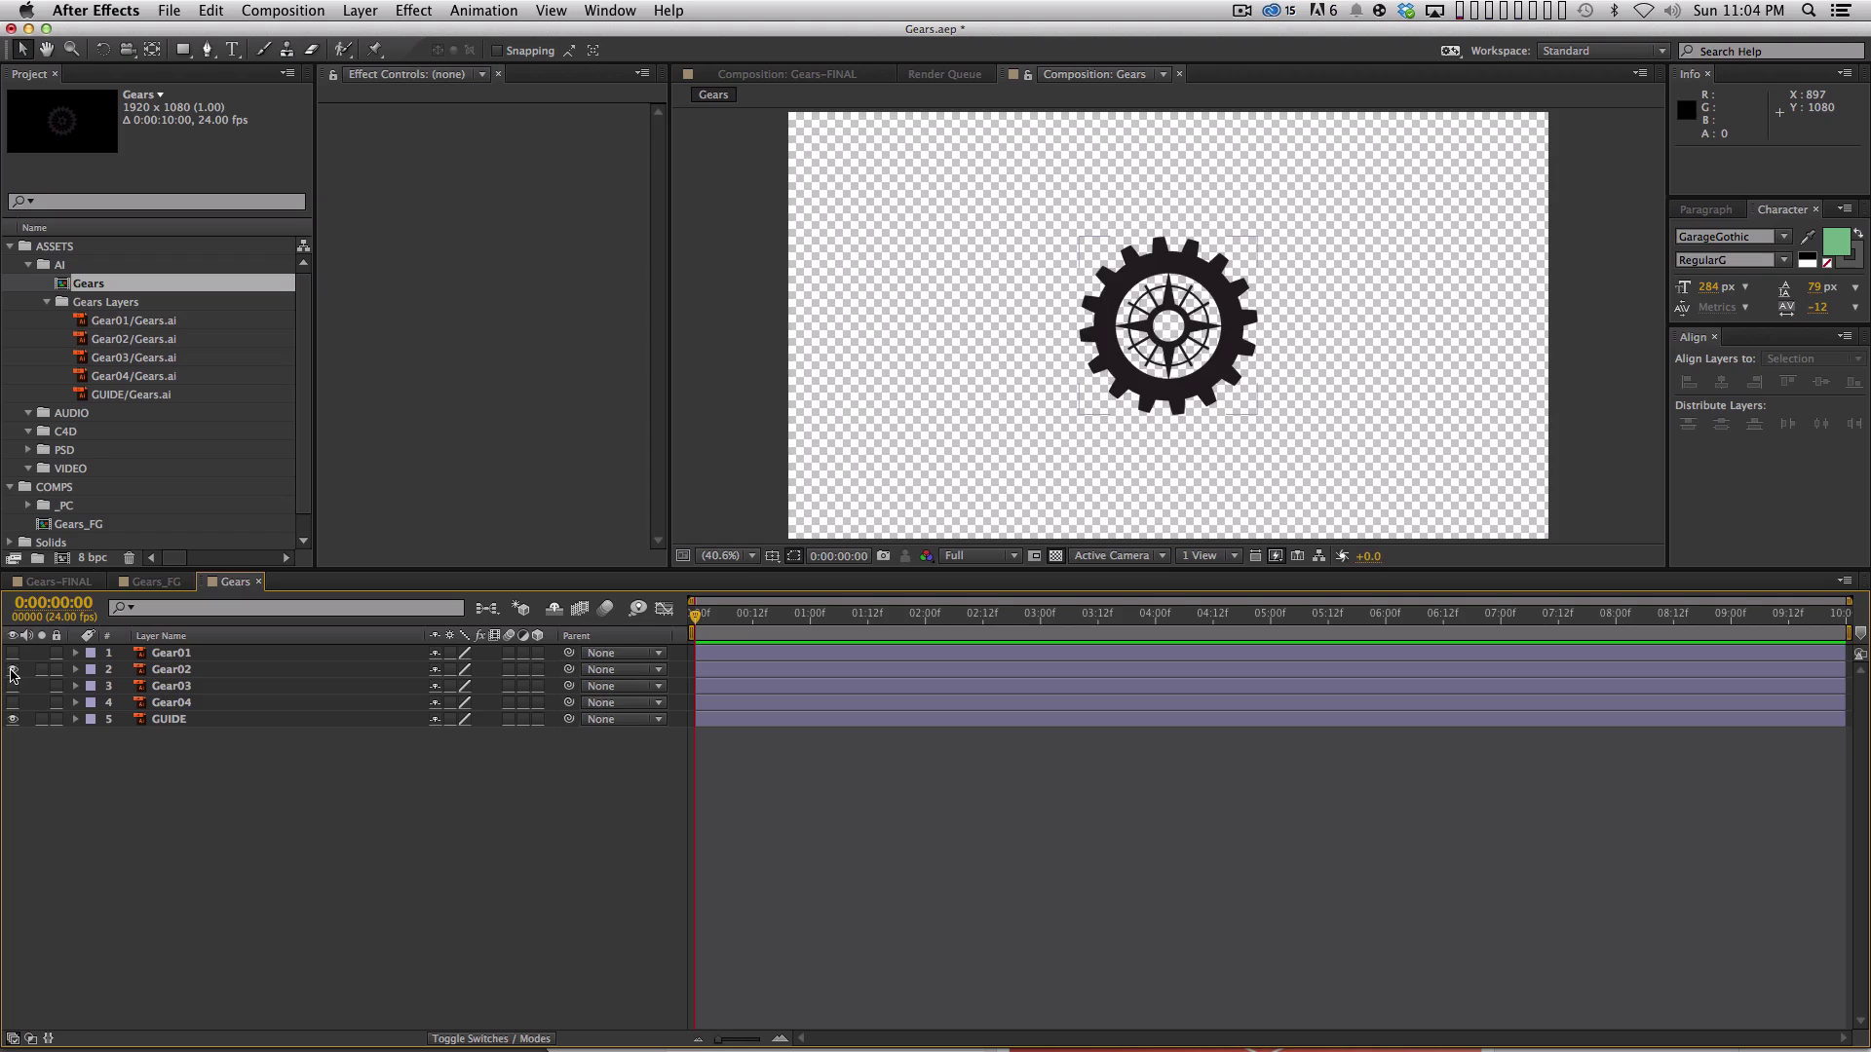
left_click(11, 671)
left_click(13, 687)
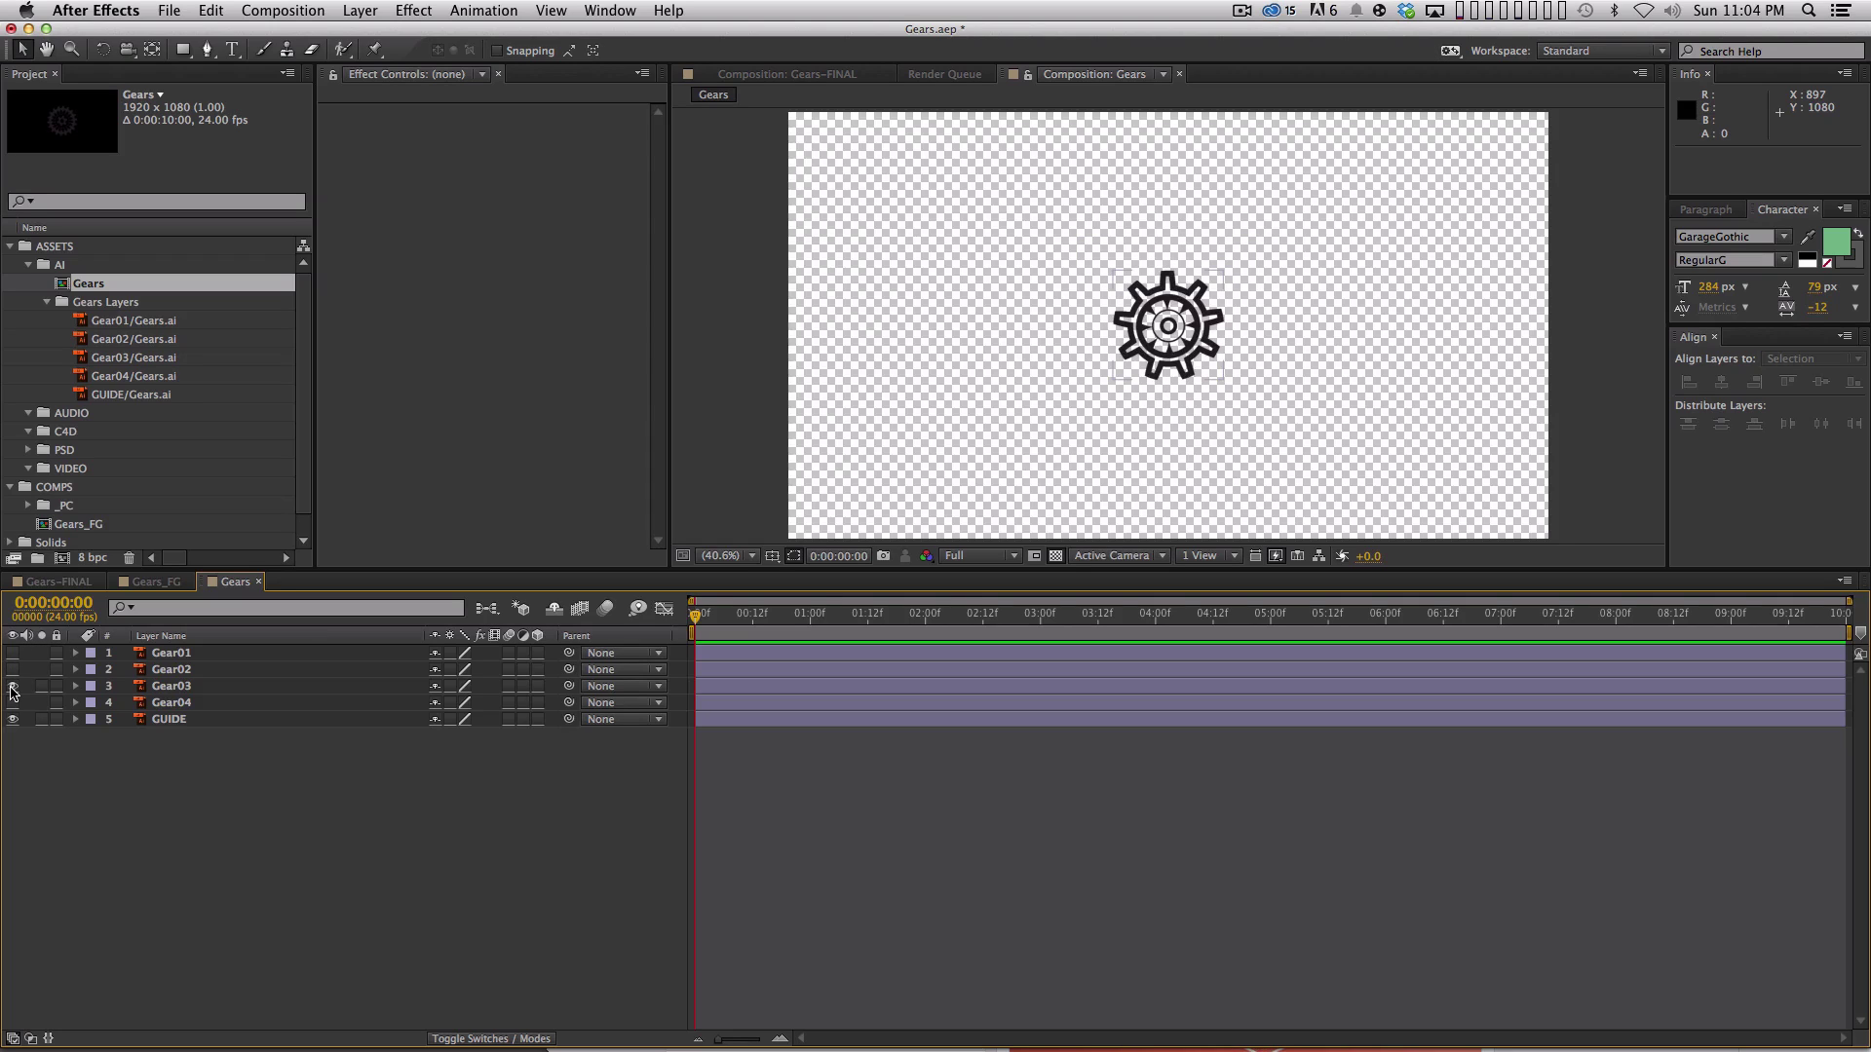
left_click(13, 686)
left_click(13, 702)
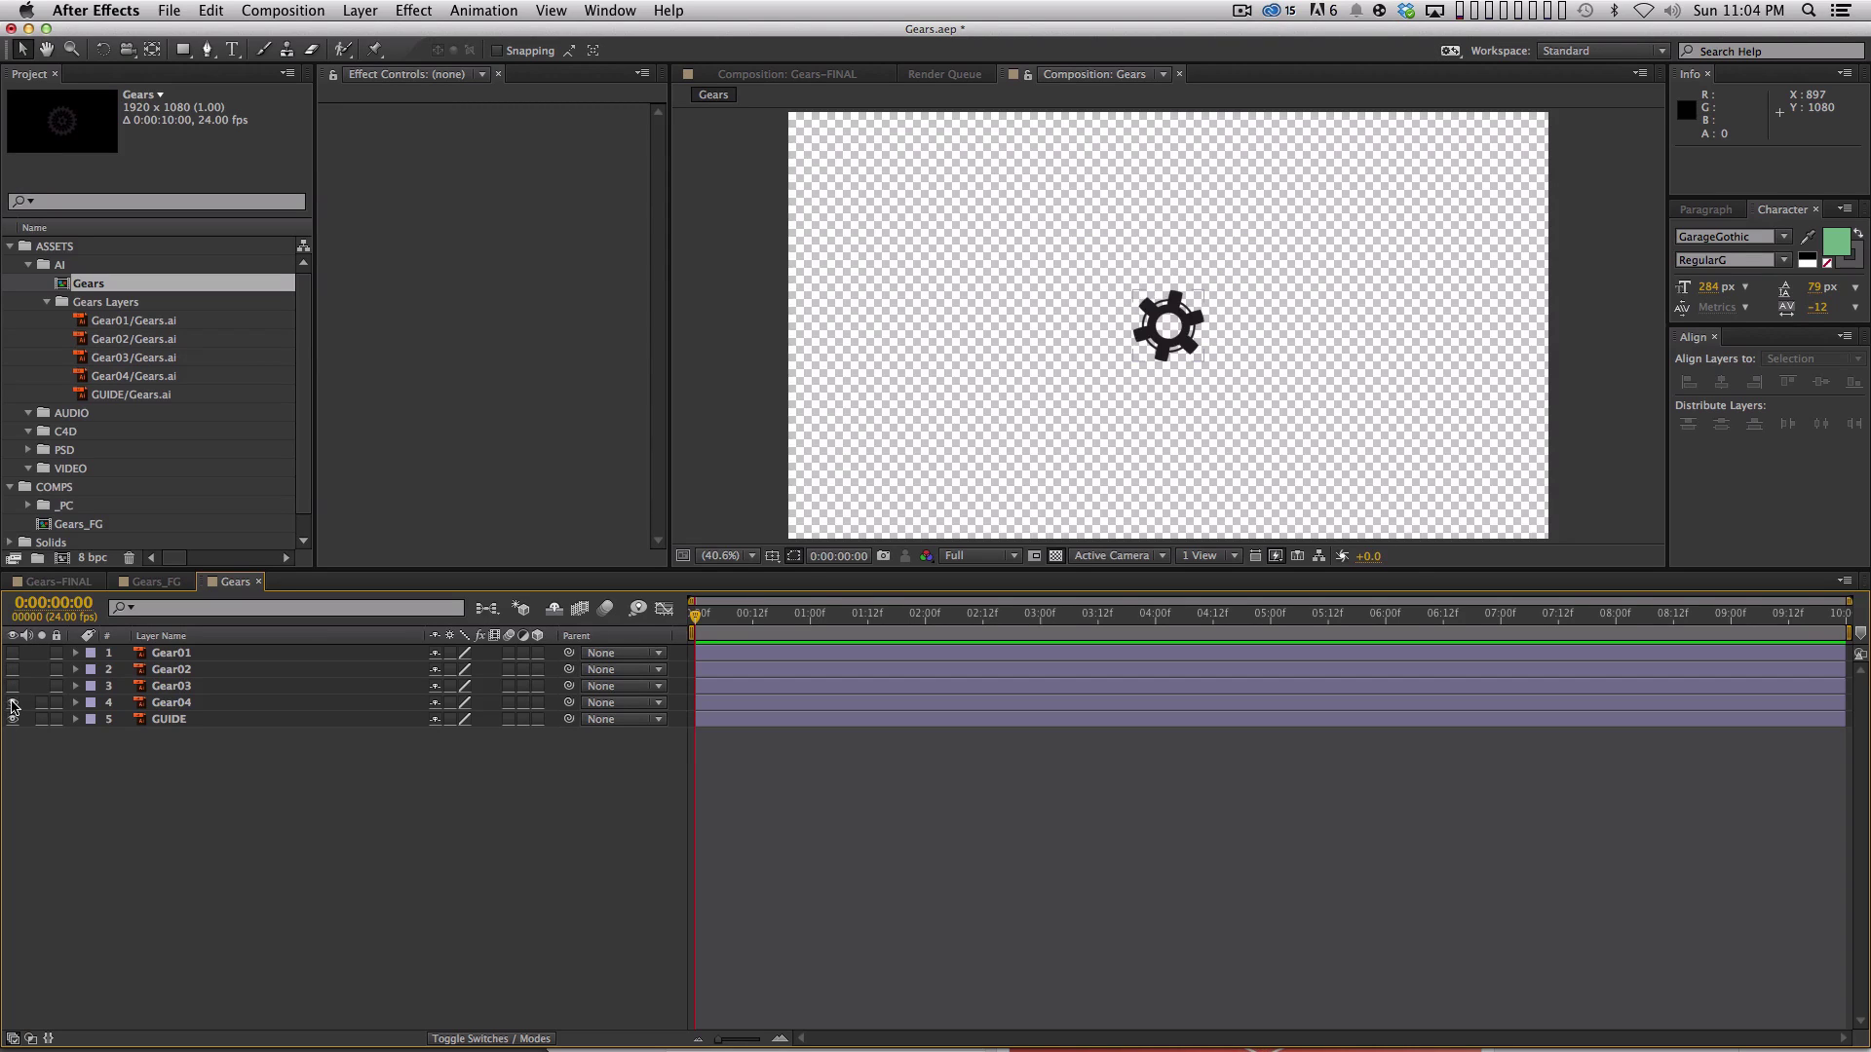
left_click(13, 703)
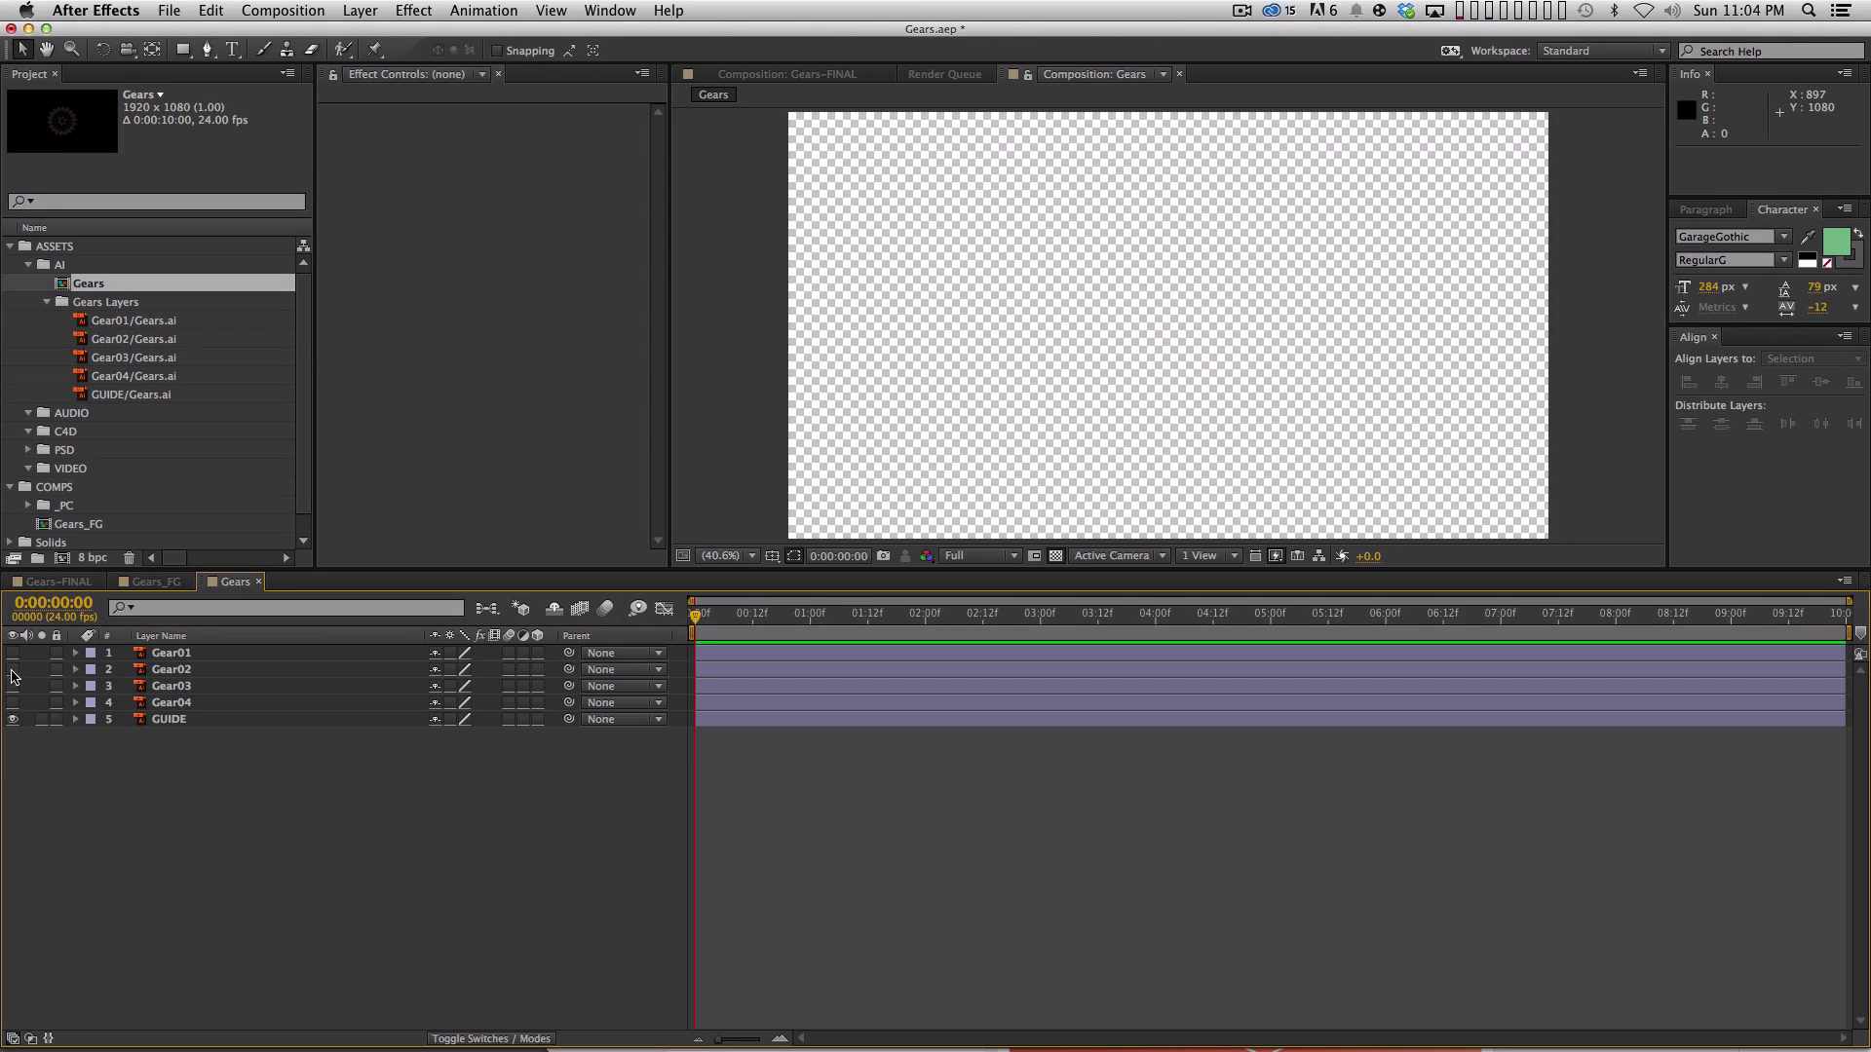
left_click(258, 582)
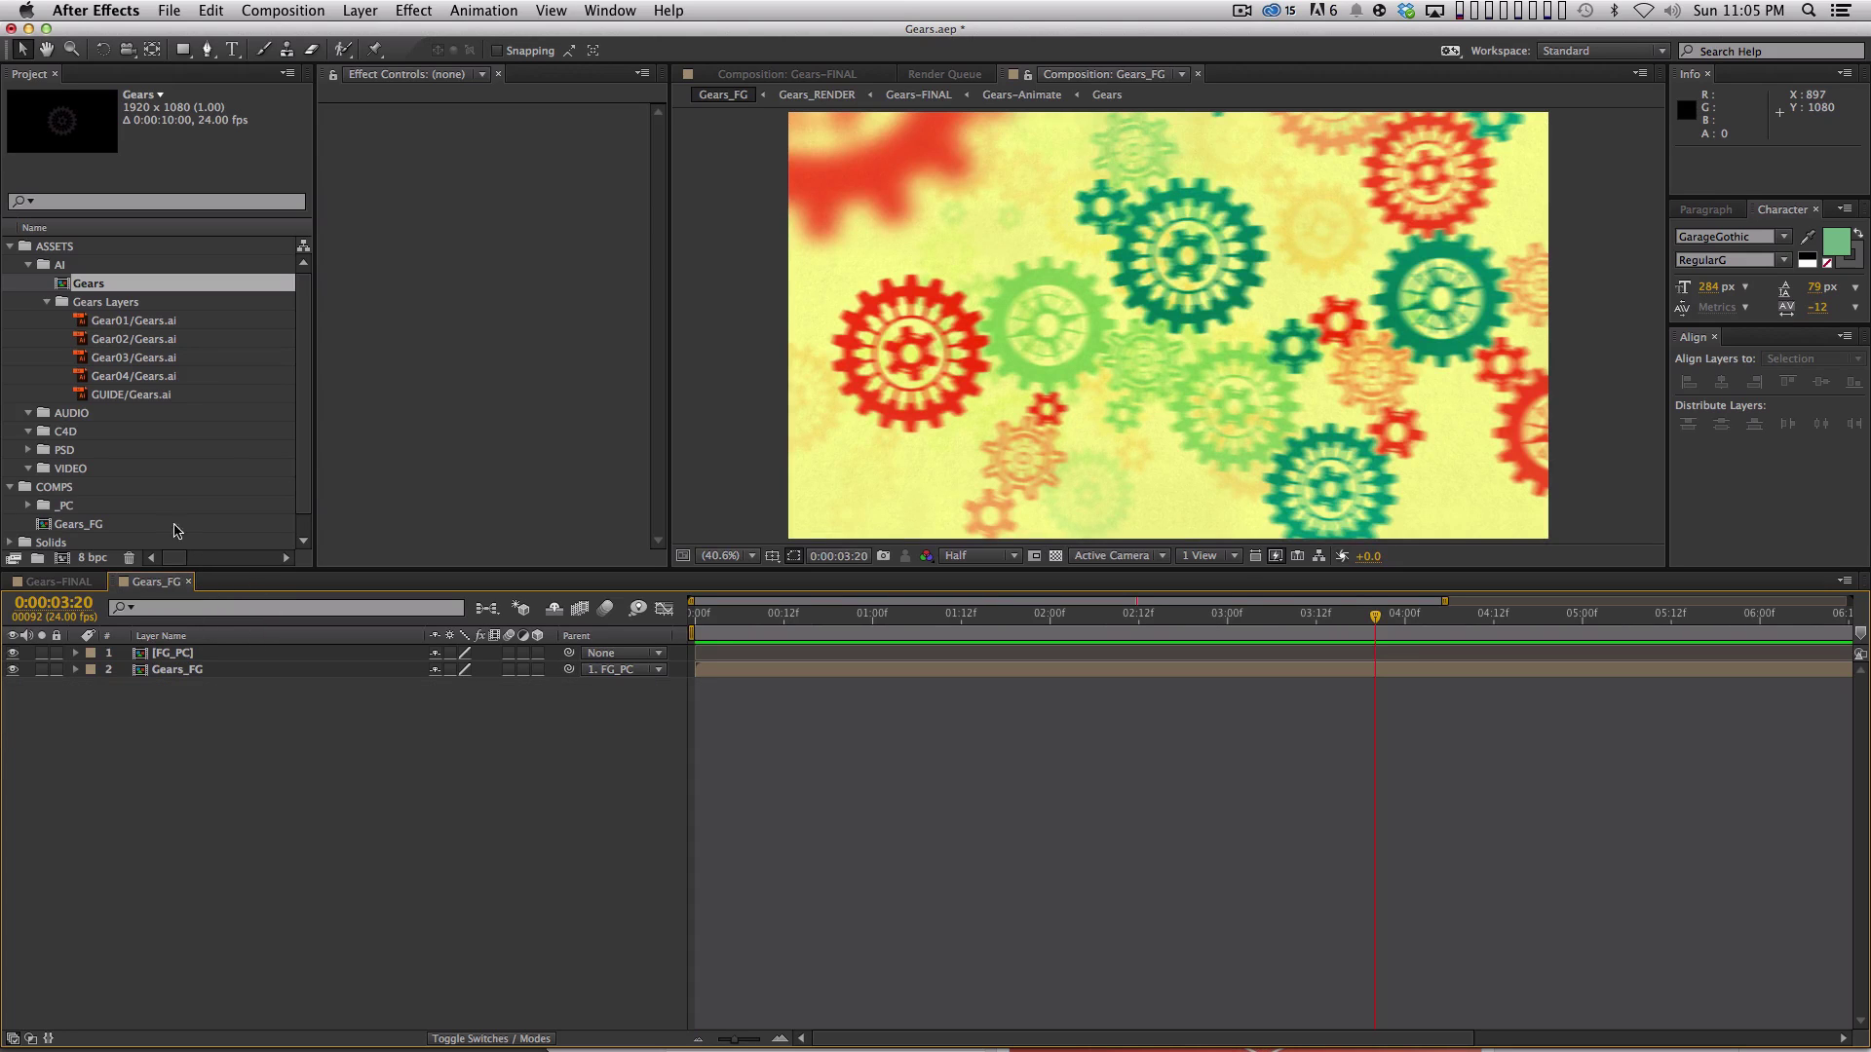
left_click(27, 265)
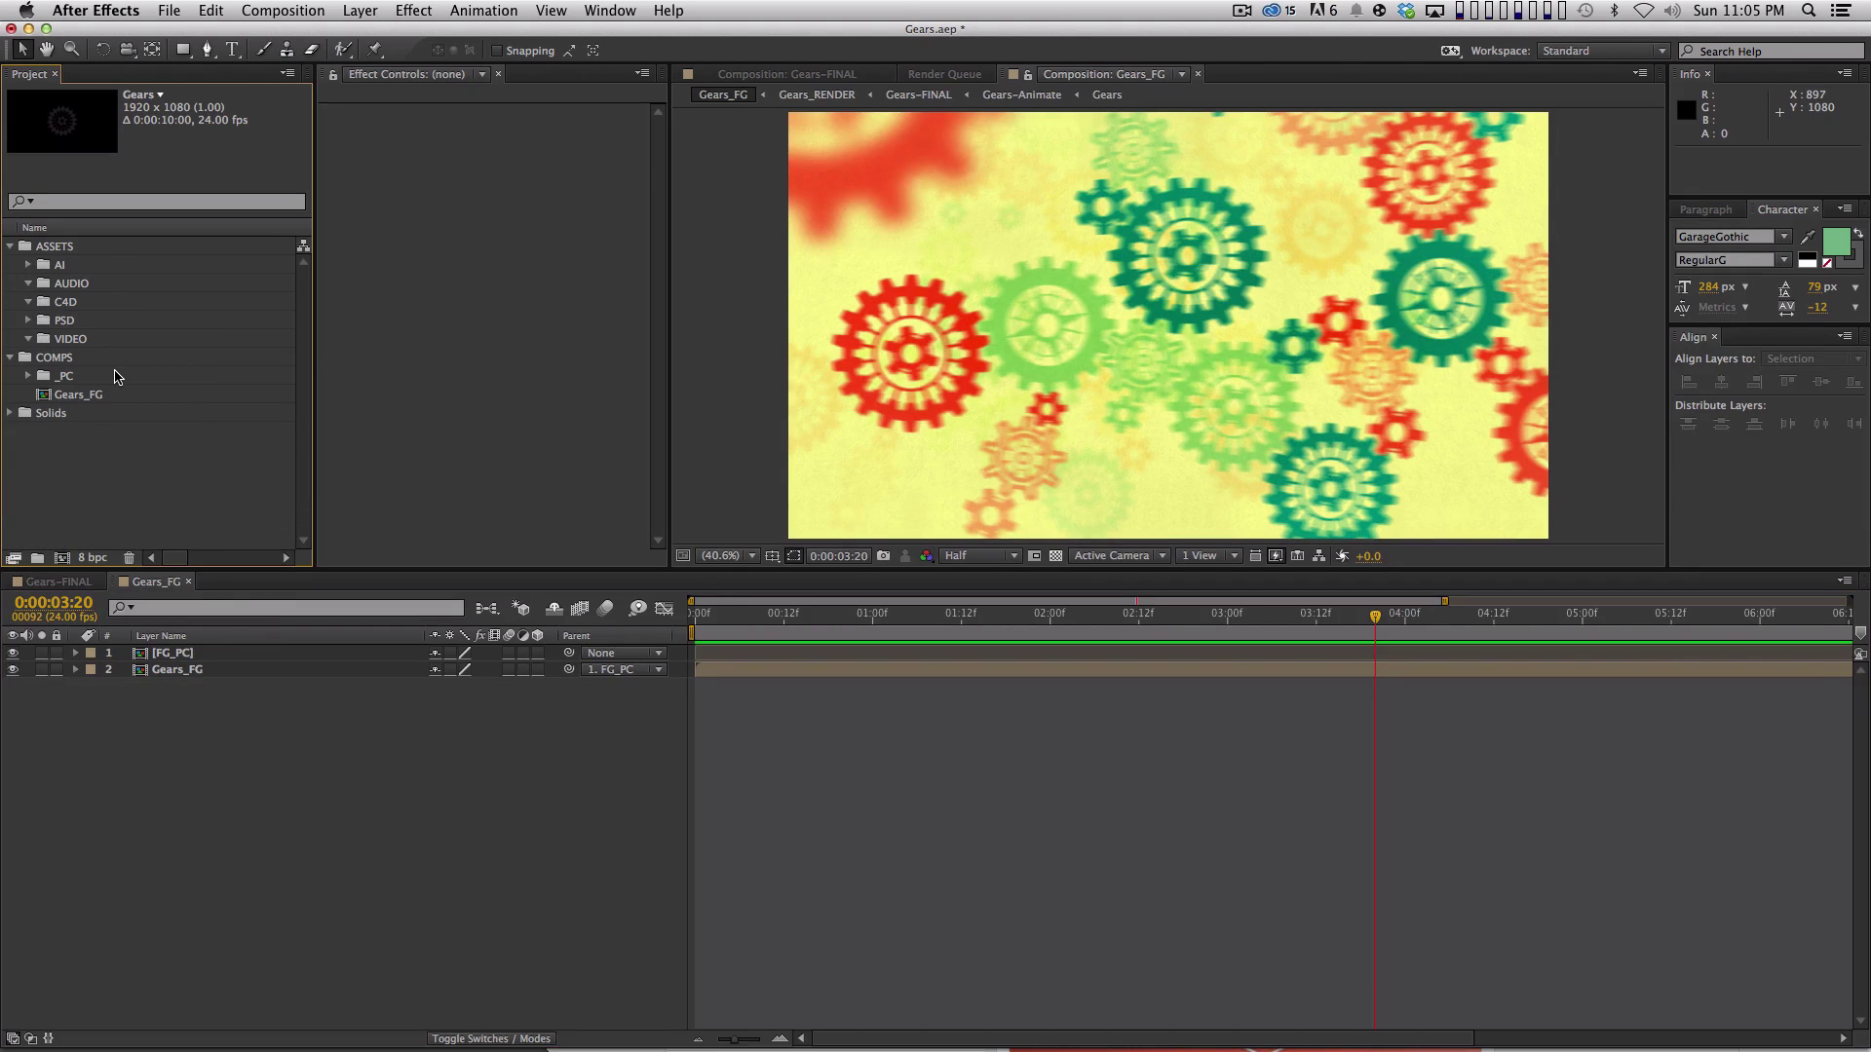
Create a new HDTV 1080 24 composition named Gear_VID with a 10-second duration.
key("super+n")
type("G")
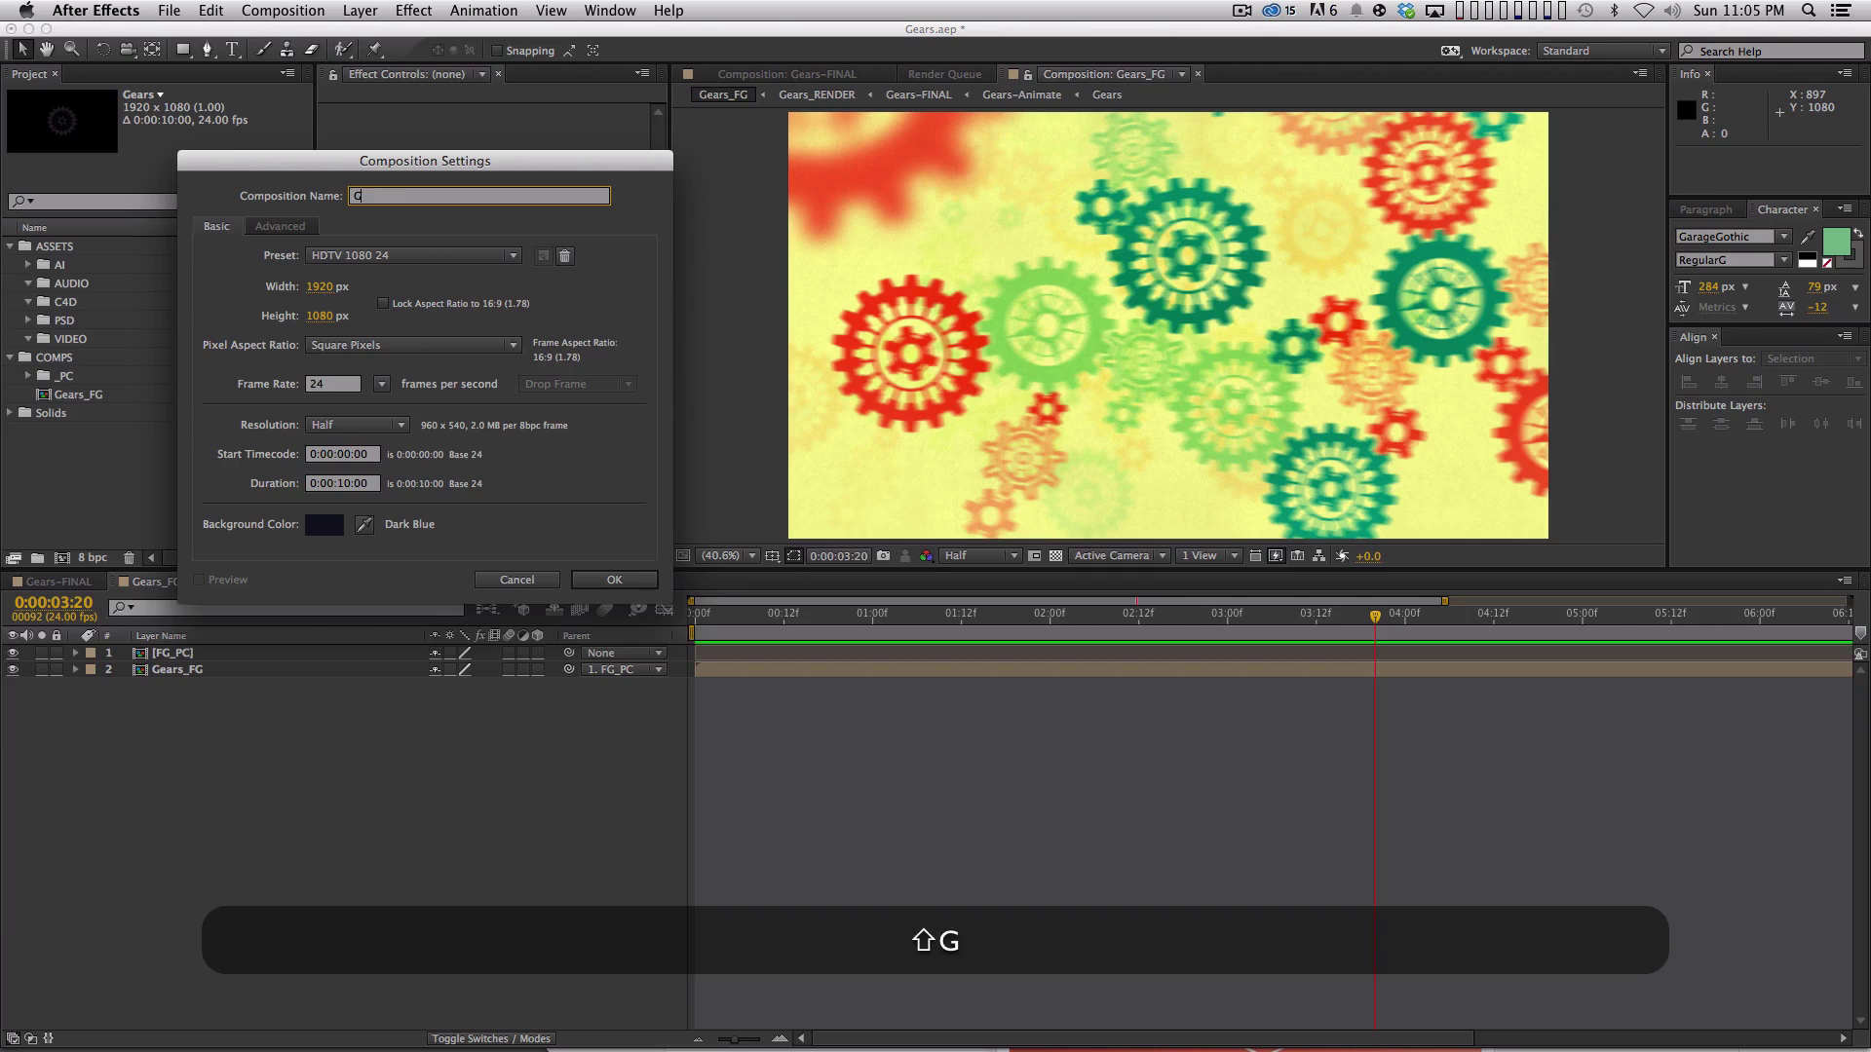
type("ear_VID")
key("Return")
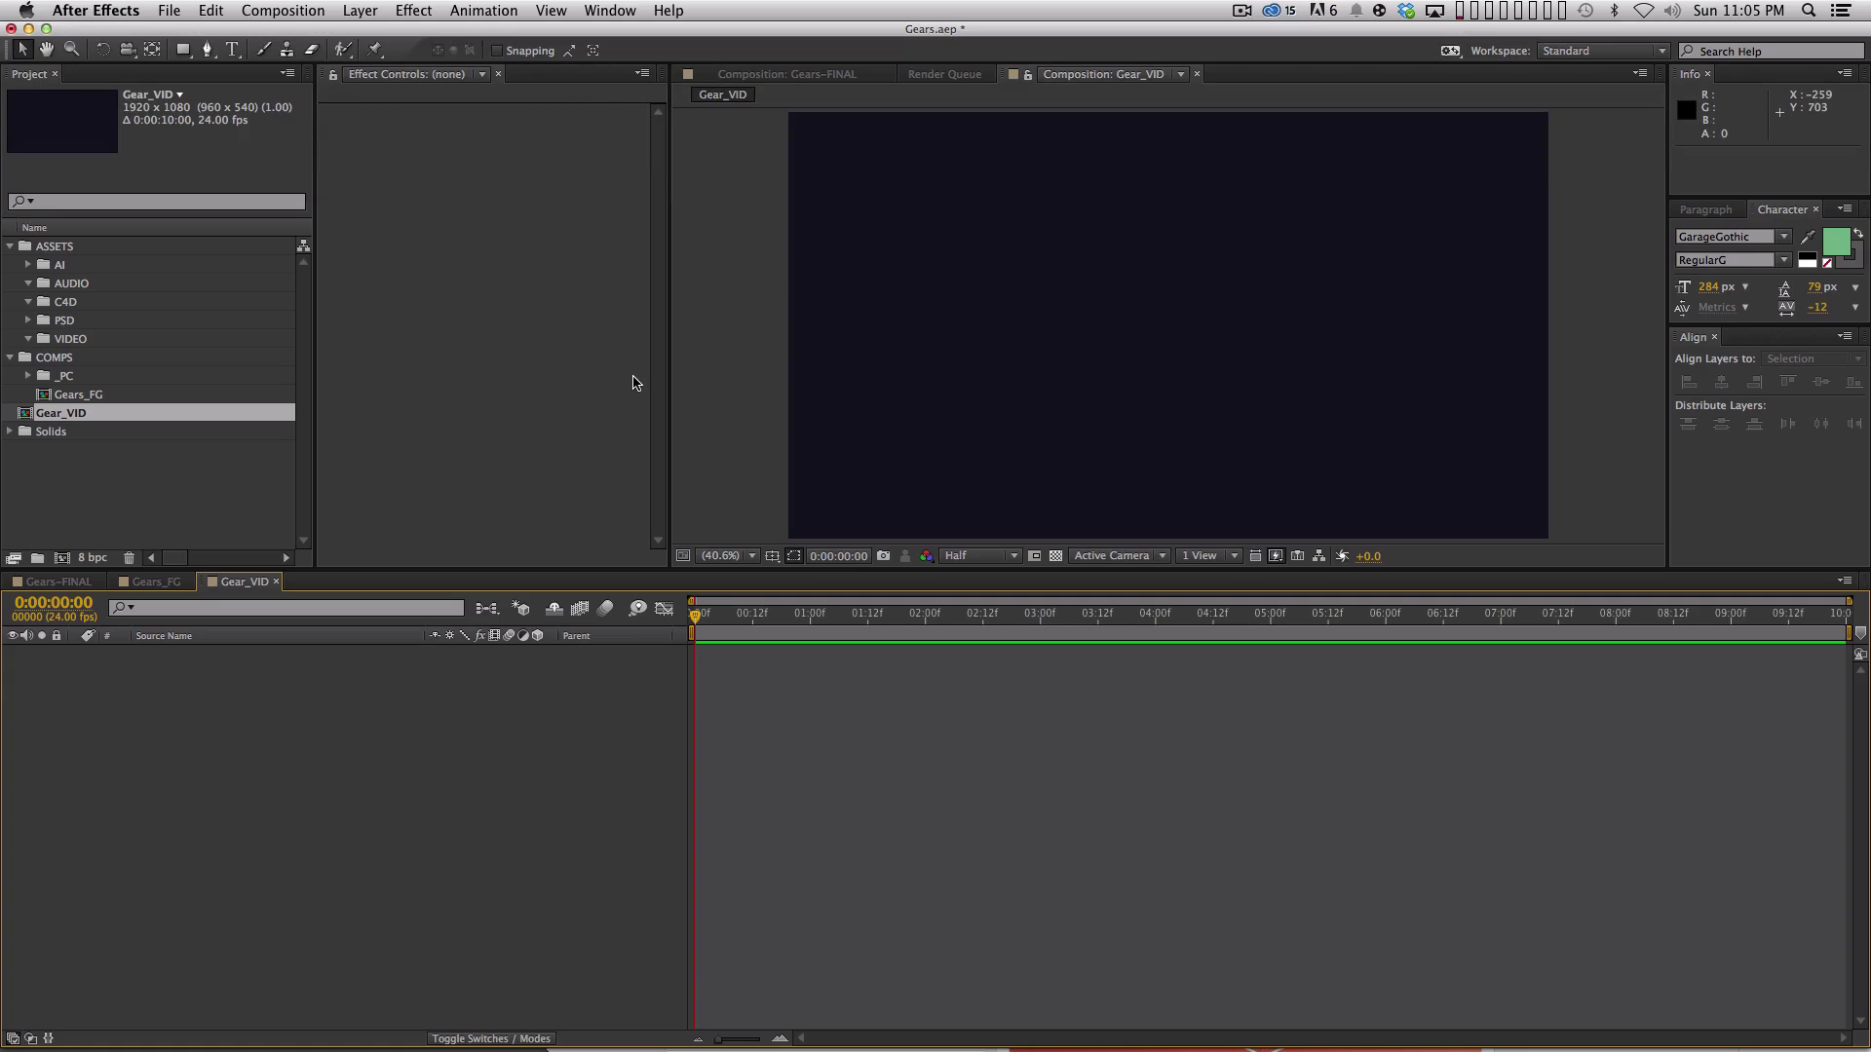
Change the background color of the Gear_VID composition to gray.
key("super+k")
left_click(325, 526)
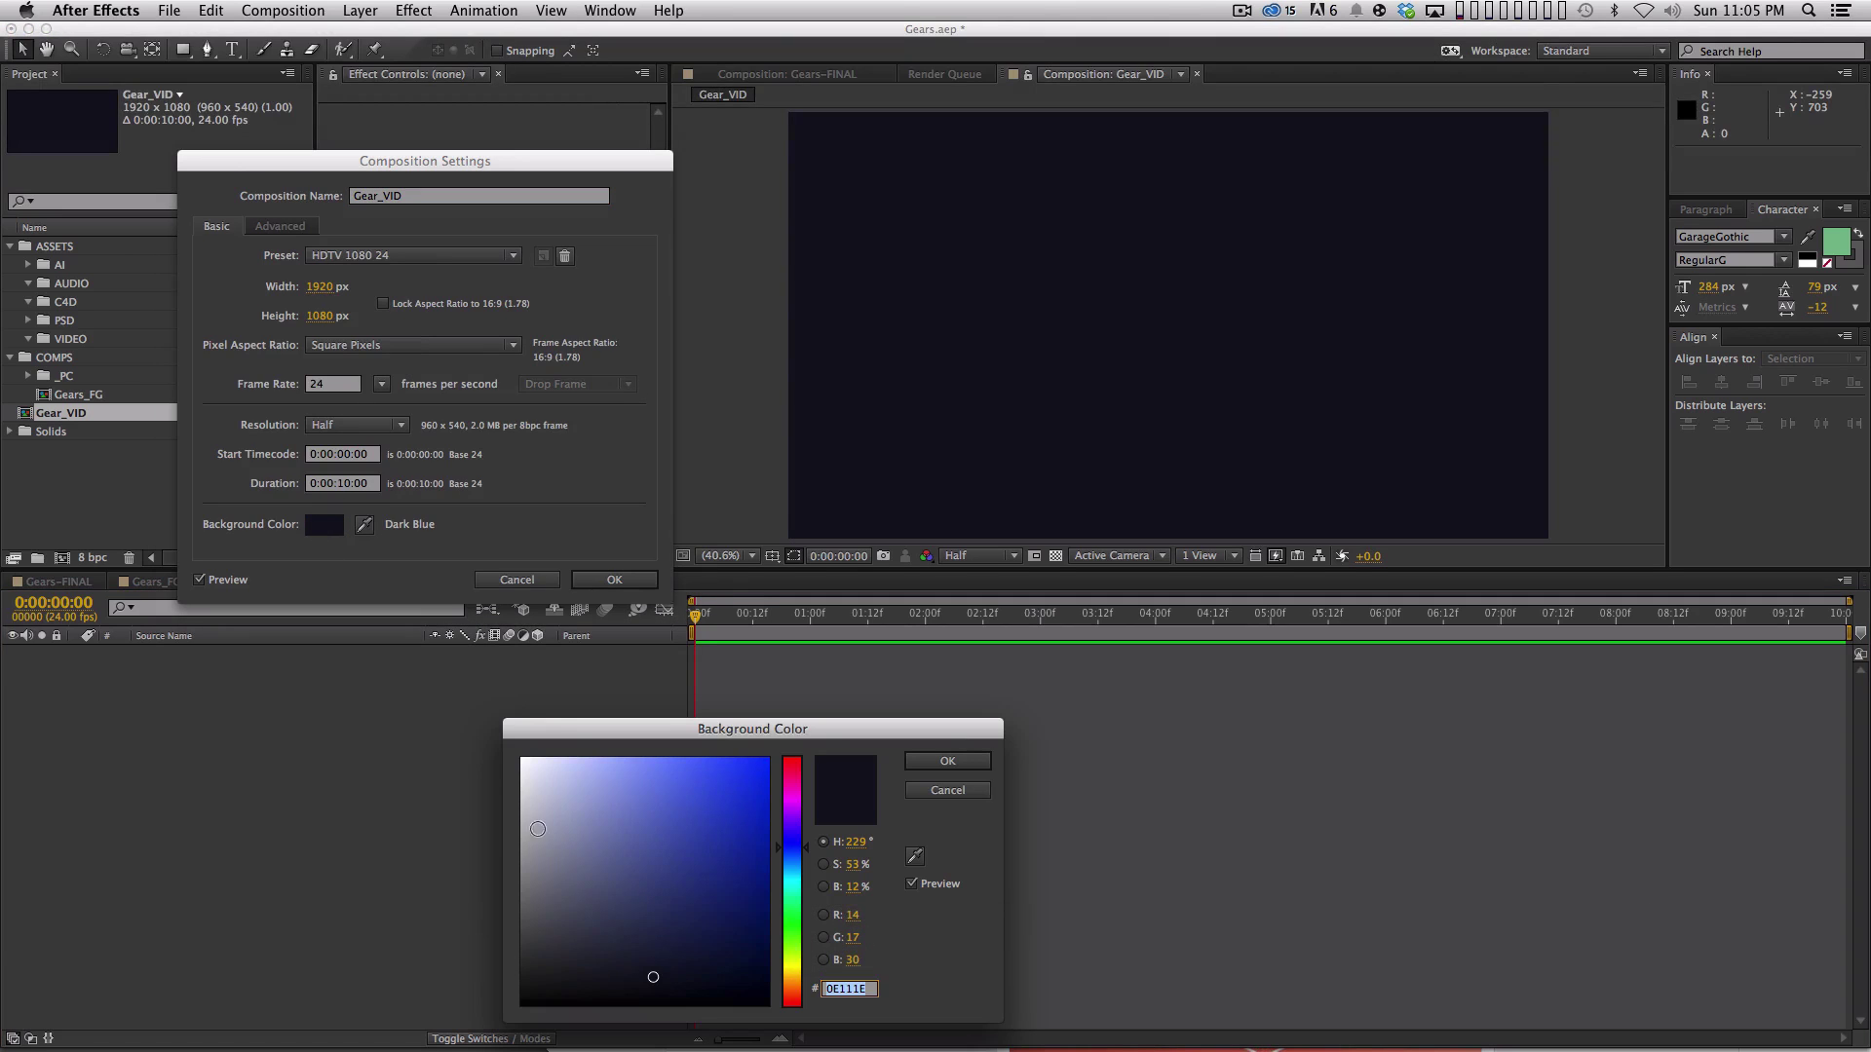
left_click(547, 875)
left_click(947, 761)
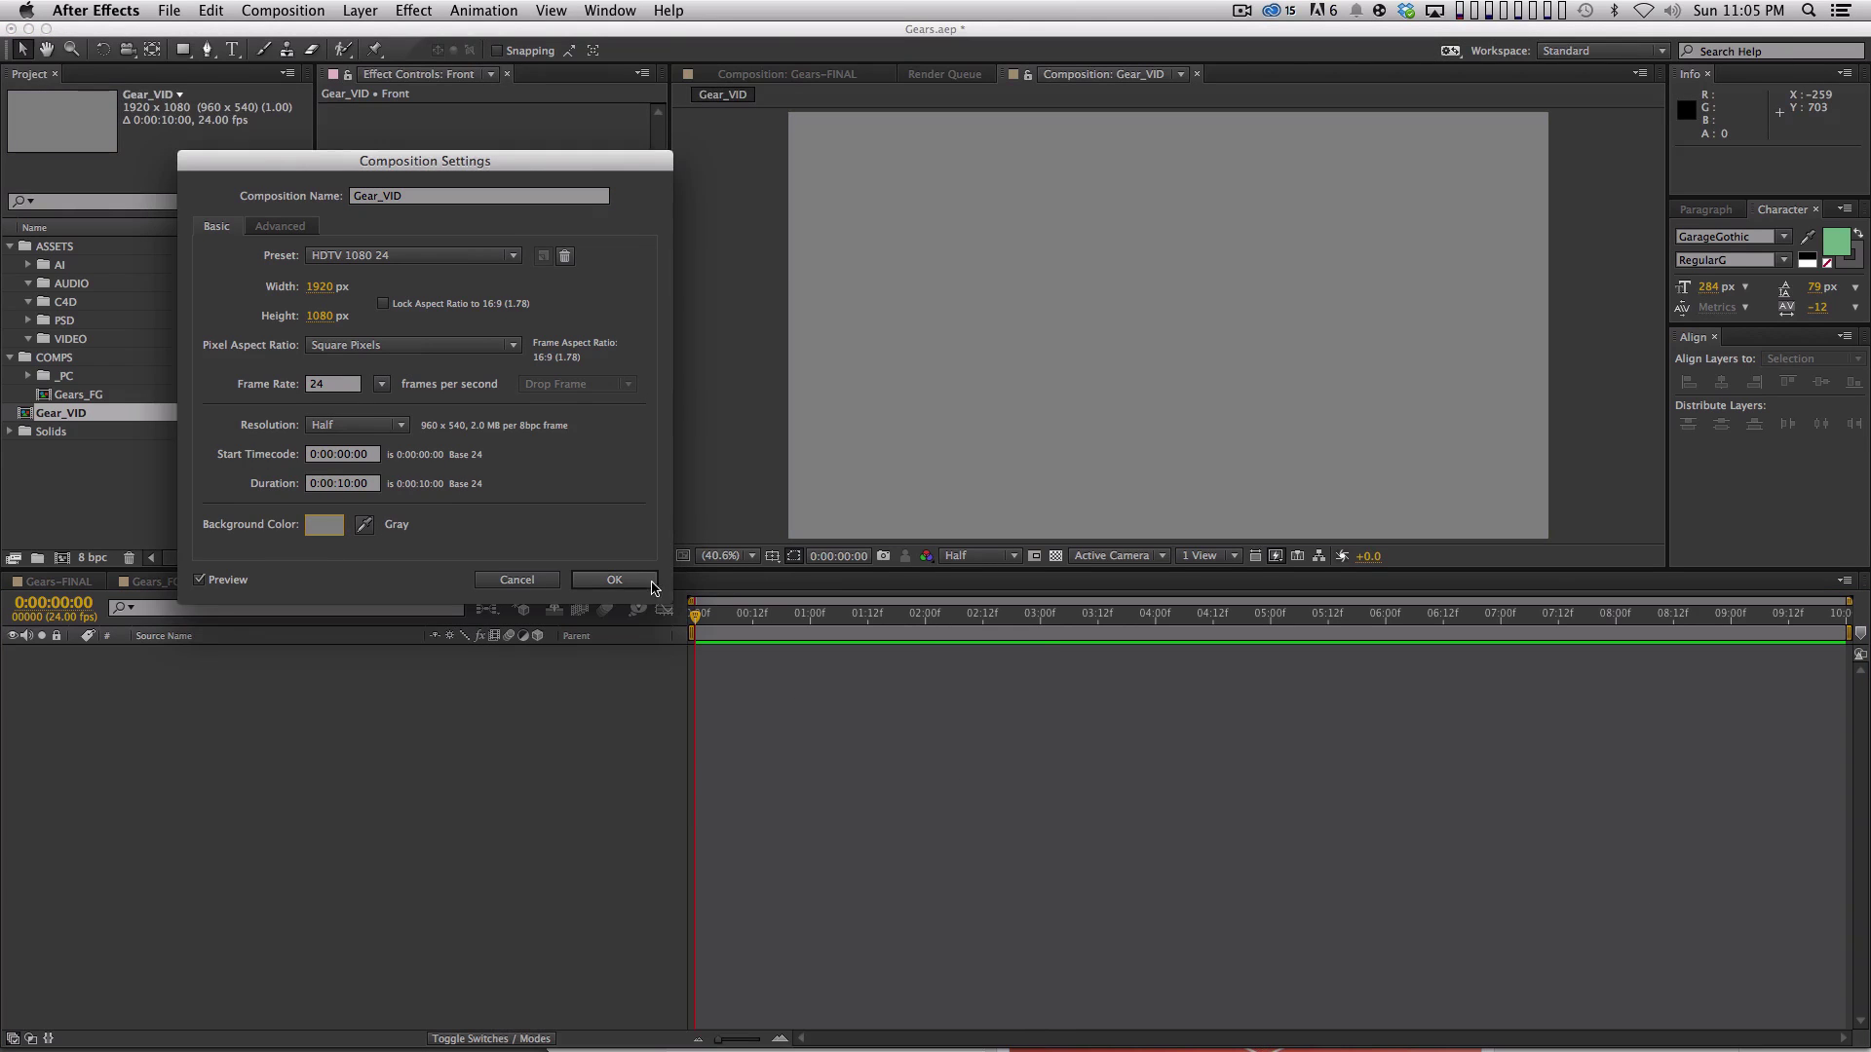
left_click(614, 580)
Place Gear01, Gear02, Gear03 and Gear04 from the Gears Layers folder as separate layers in the Gear_VID frame.
left_click(45, 269)
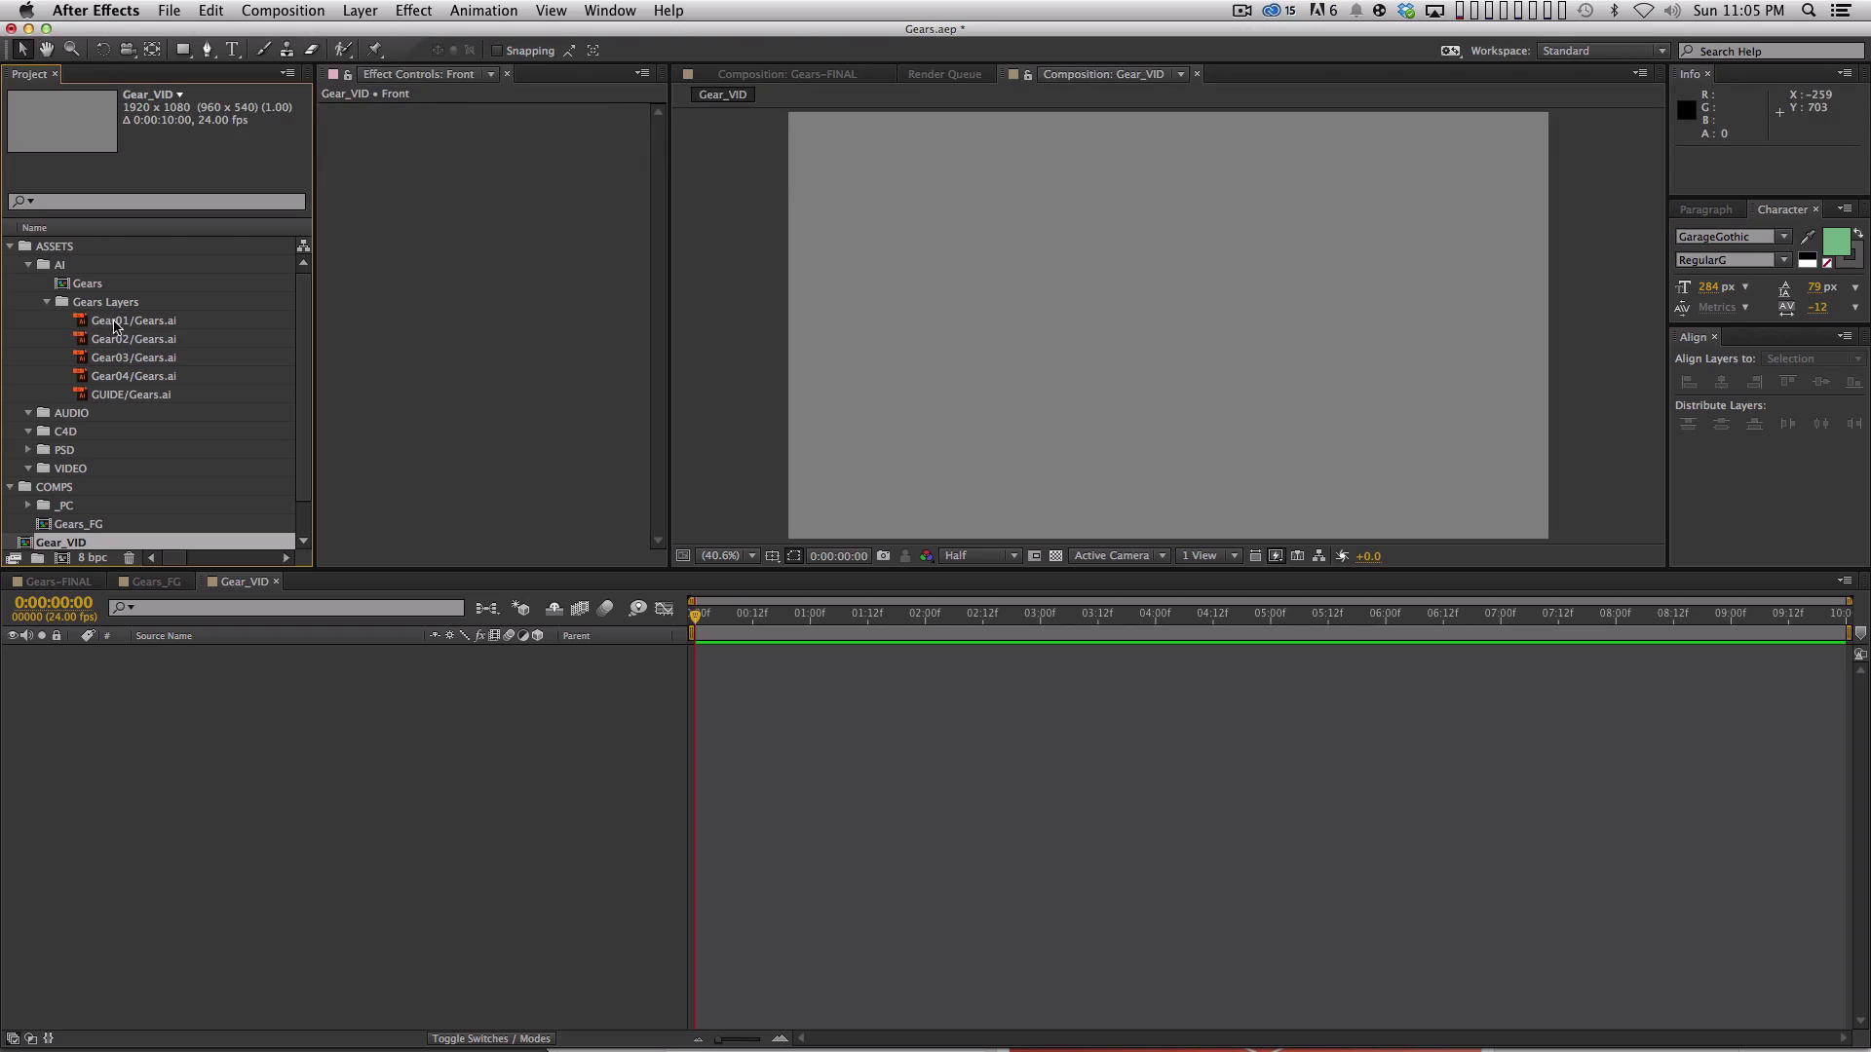
left_click_drag(133, 321, 1012, 268)
left_click_drag(157, 343, 1287, 227)
left_click_drag(154, 359, 1282, 391)
left_click_drag(161, 378, 1151, 432)
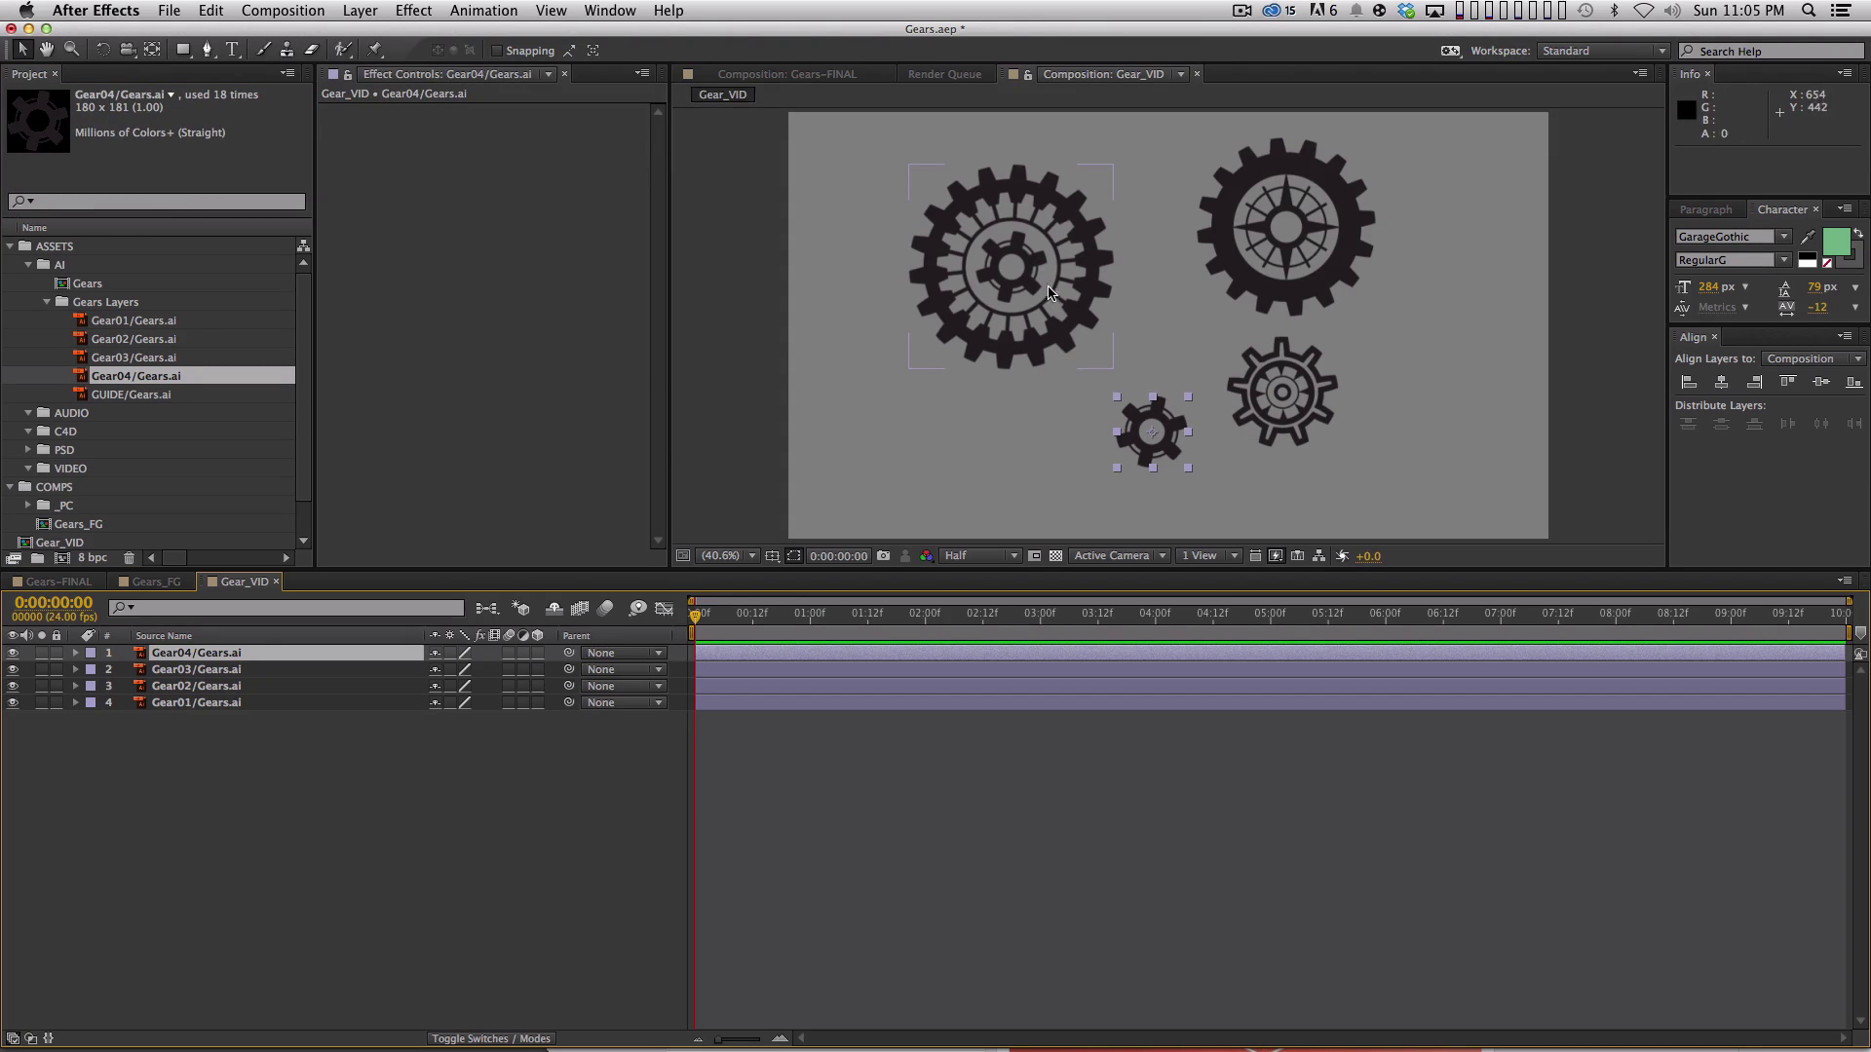
Arrange the gears so their teeth mesh, with Gear02 and Gear04 against Gear01, and Gear03 against Gear02.
left_click_drag(950, 337, 934, 383)
left_click_drag(1153, 436, 1113, 386)
left_click_drag(1244, 242, 1142, 283)
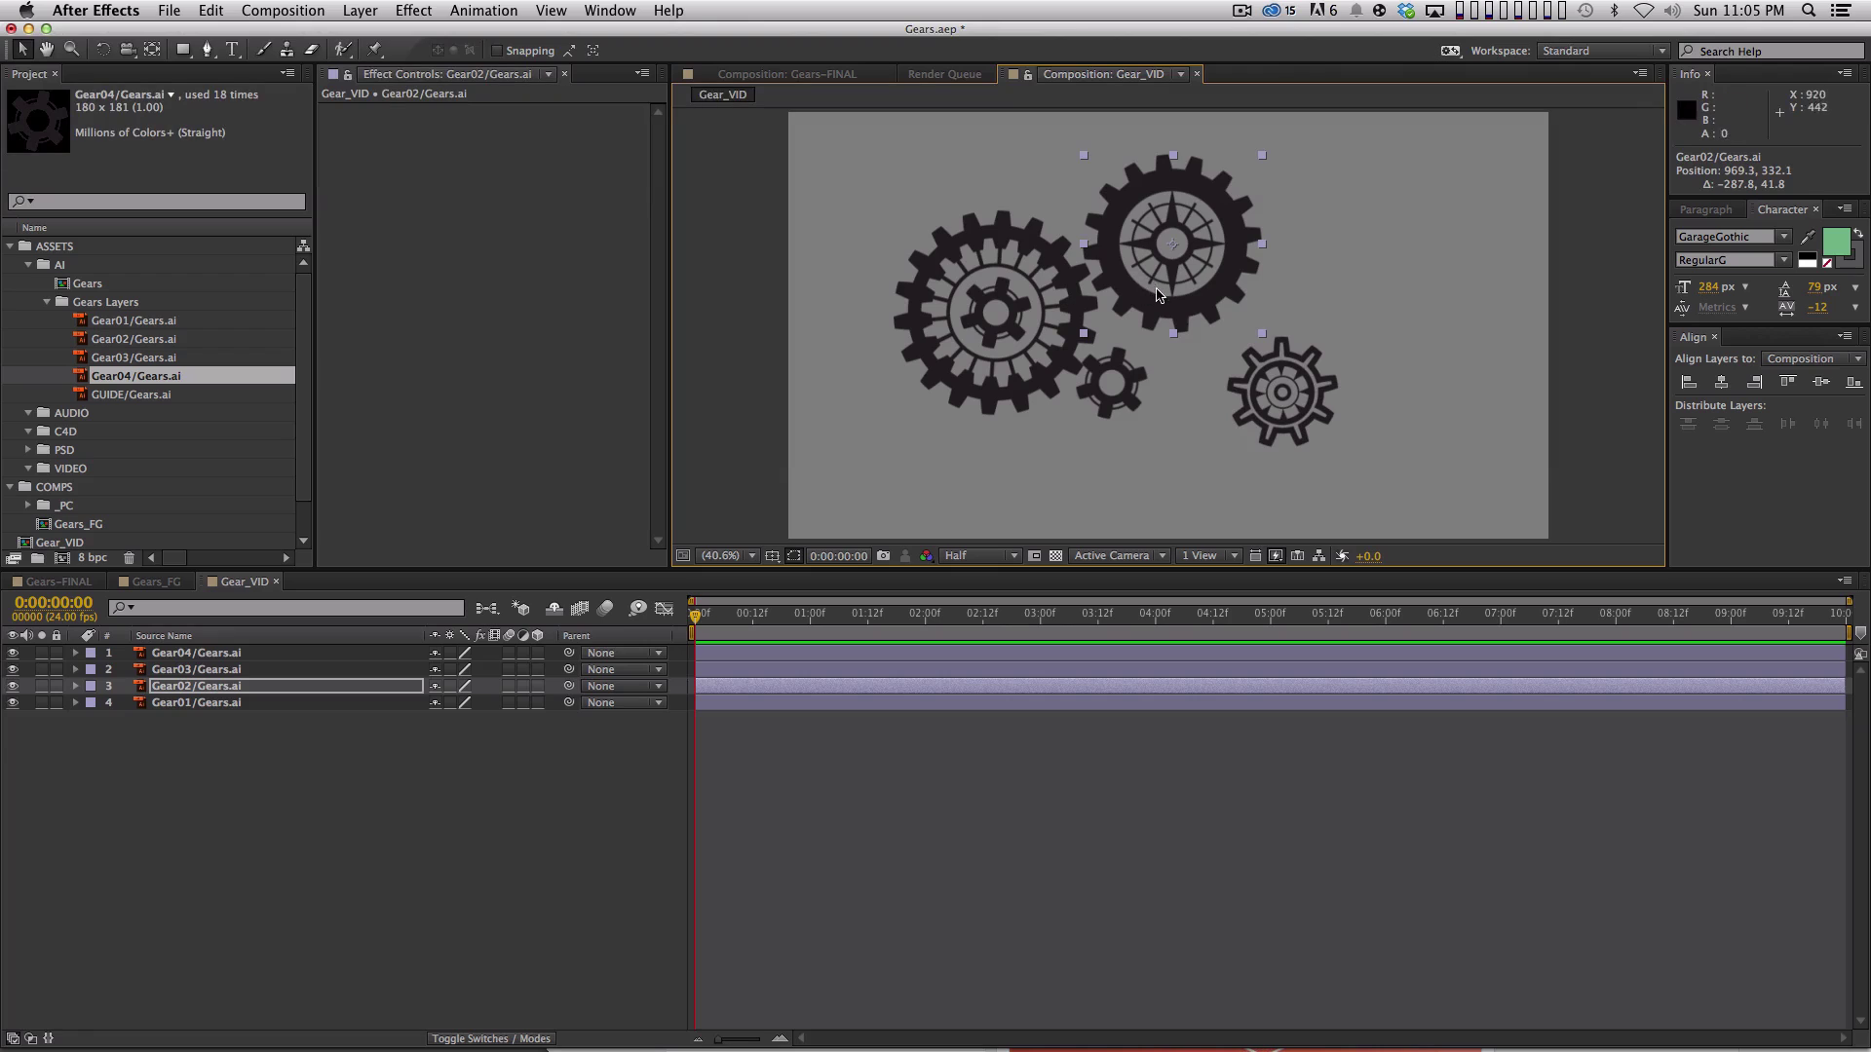
left_click_drag(1281, 401, 1284, 334)
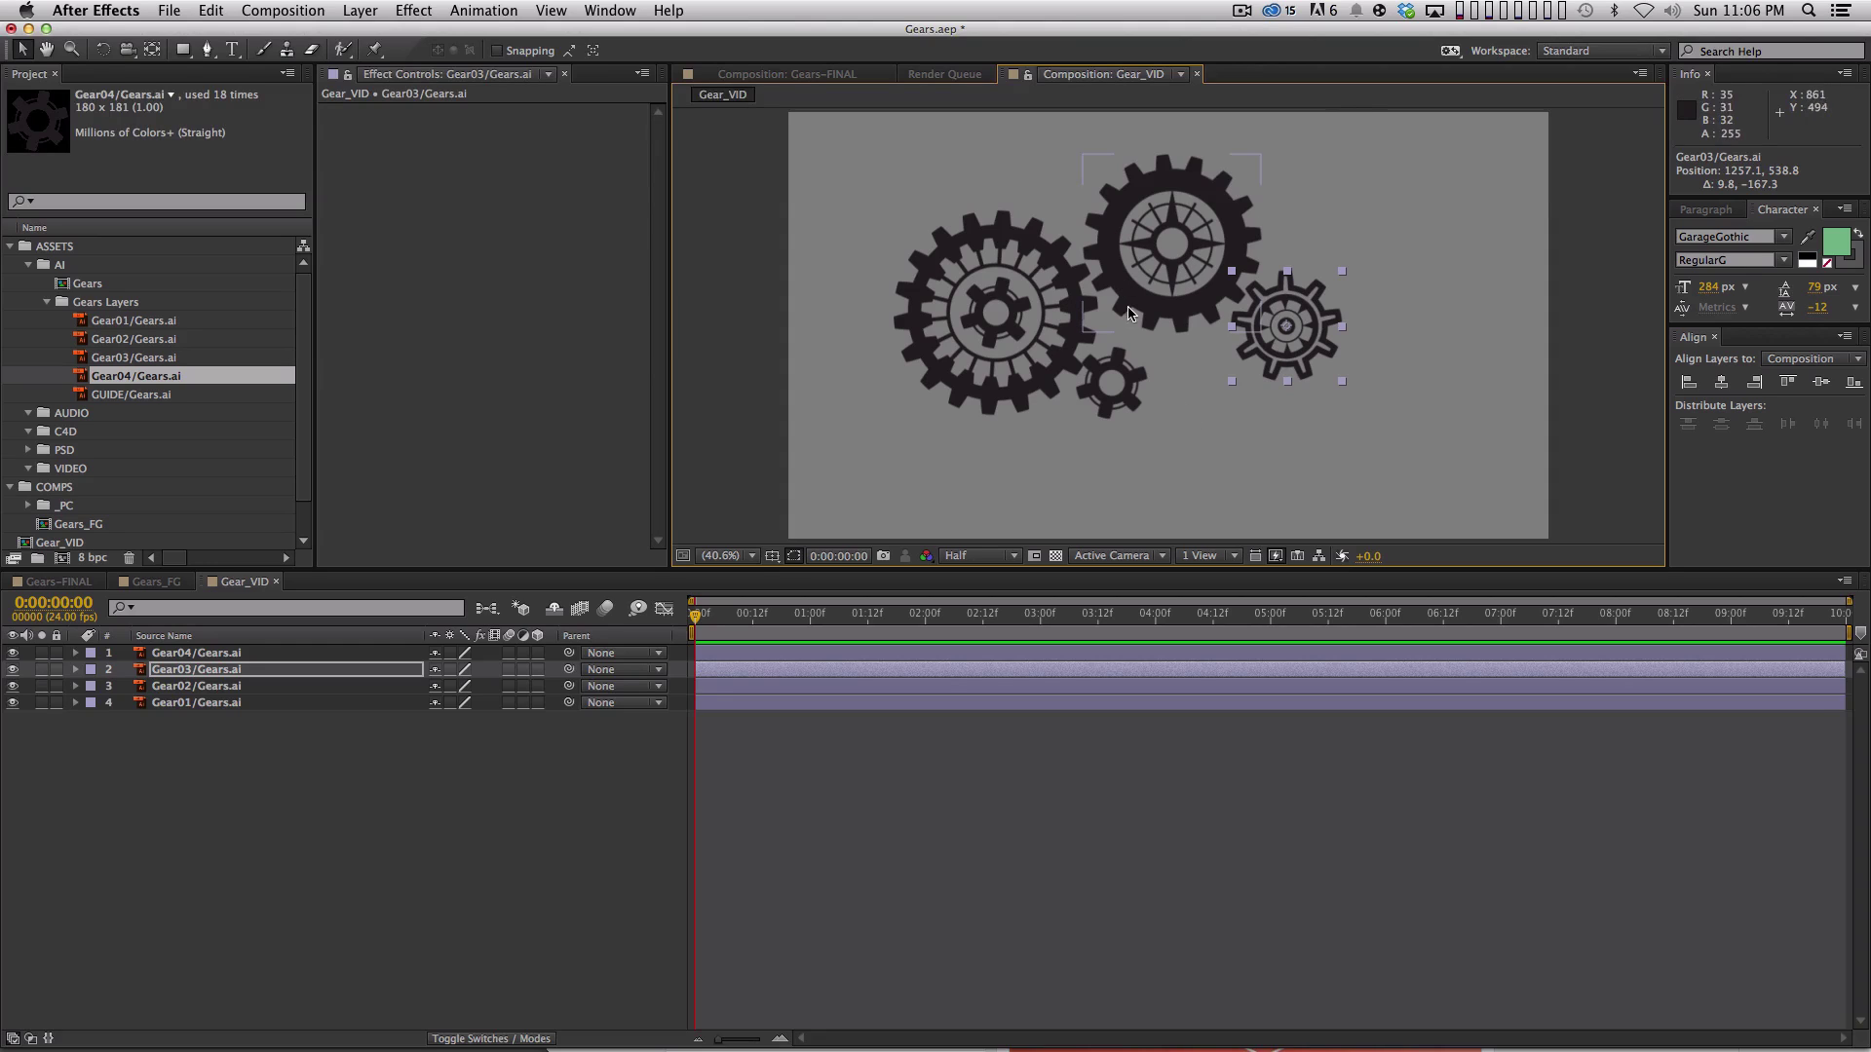
Separate the small gears from the large ones, moving Gear03 to about 1183, 701 and Gear04 to about 858, 692.
left_click_drag(1285, 339, 1254, 403)
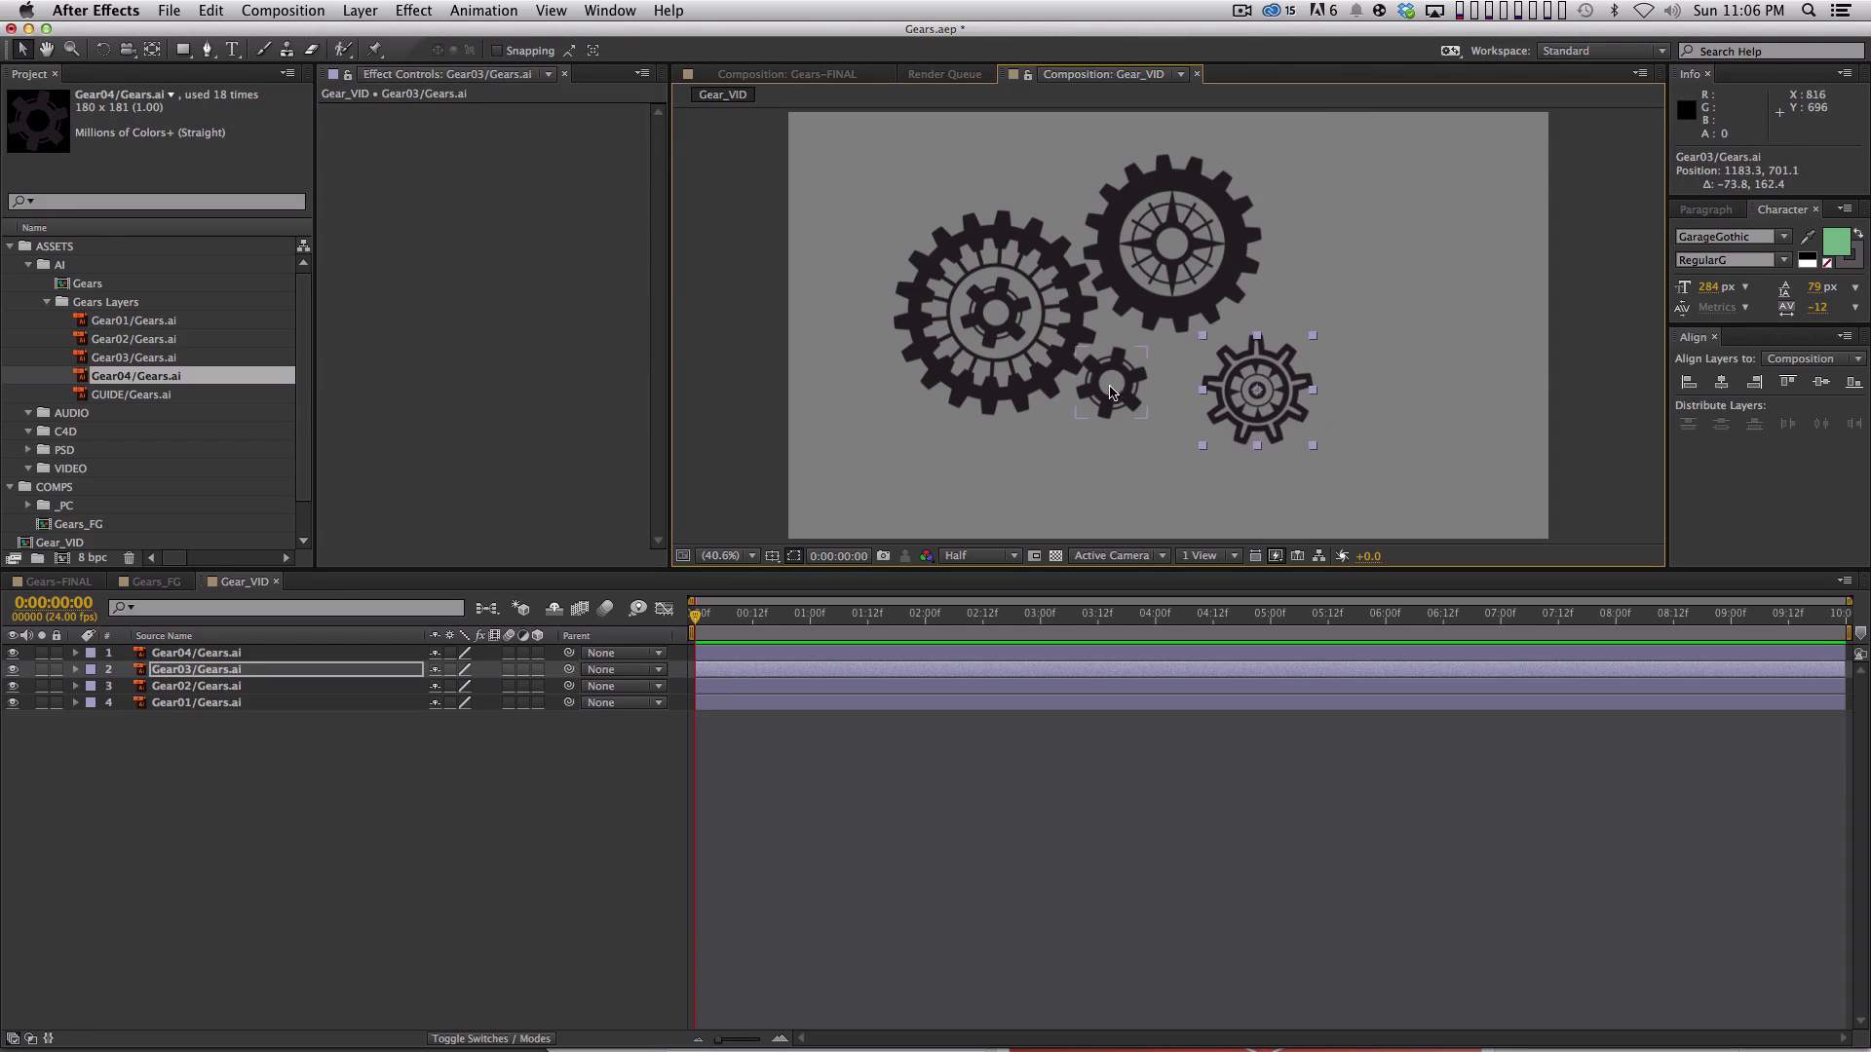
left_click_drag(1112, 385, 1132, 411)
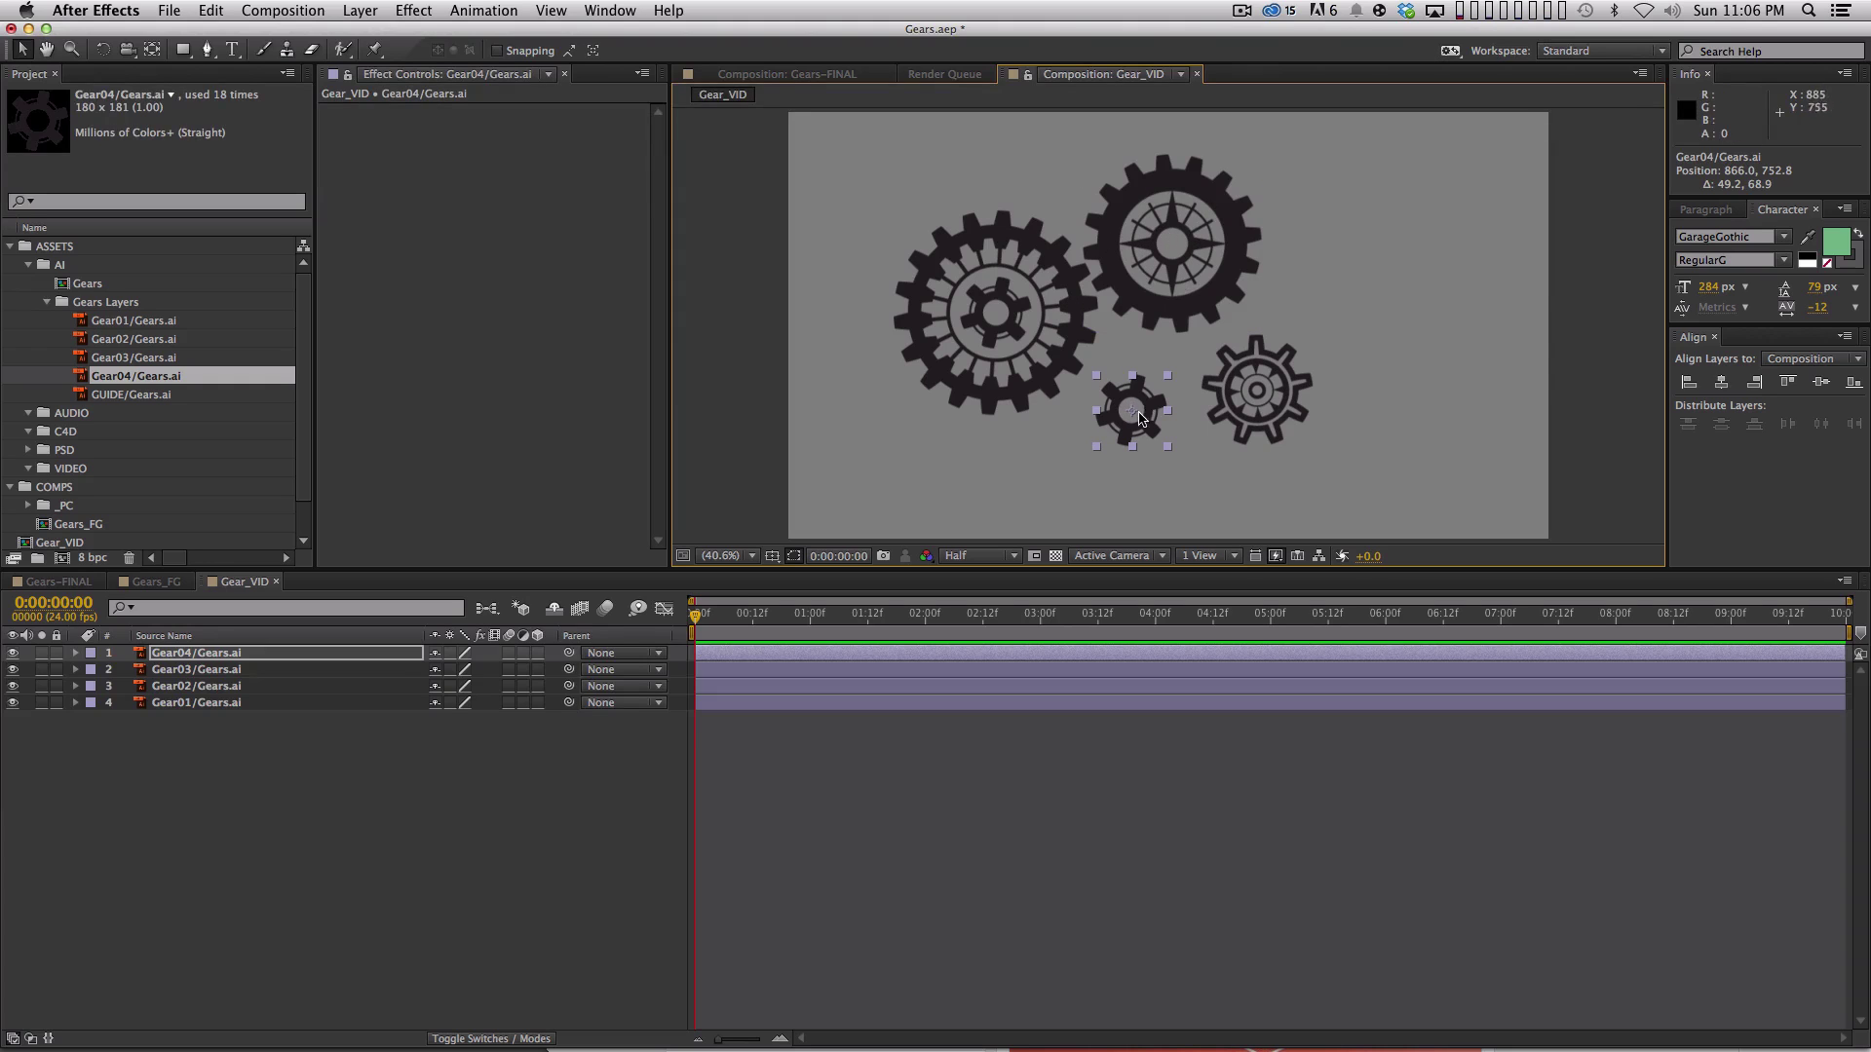
key("period")
left_click_drag(1100, 480, 1115, 430)
key("period")
left_click_drag(1091, 320, 1268, 403)
key("comma")
key("comma")
key("comma")
key("comma")
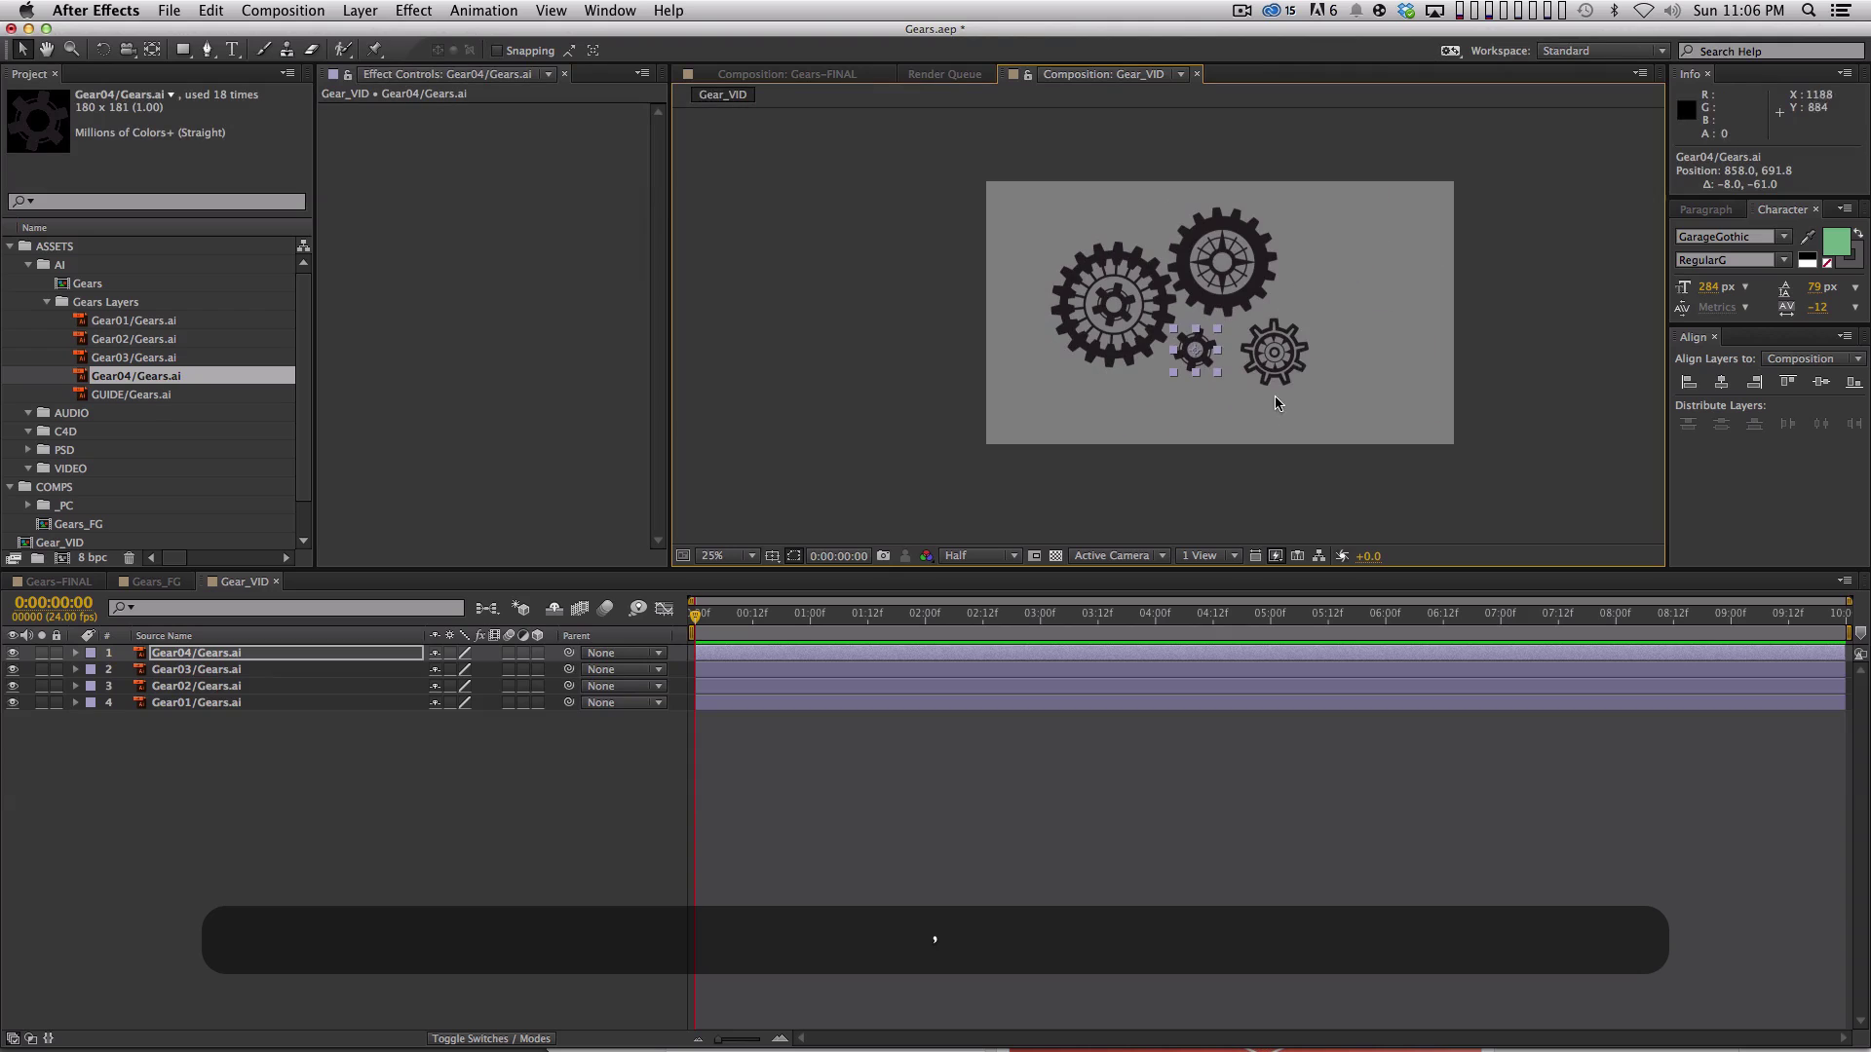
key("period")
key("period")
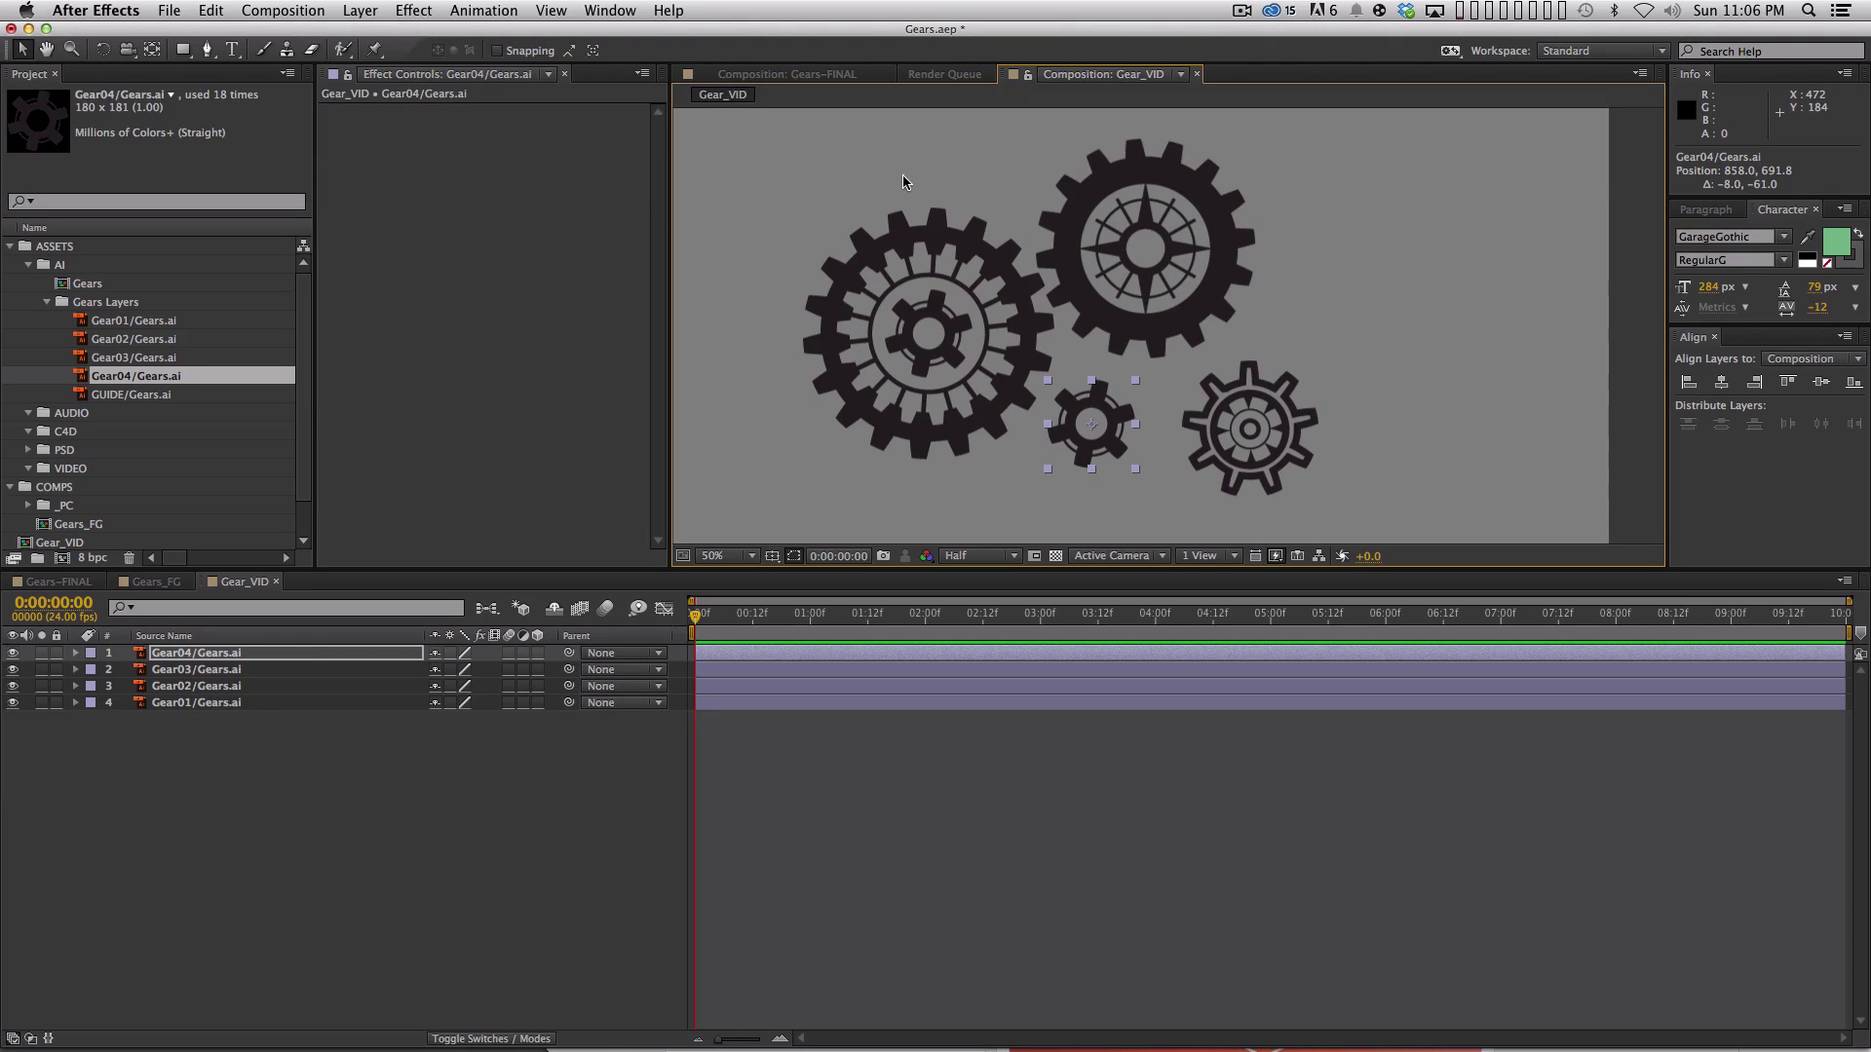
key("comma")
key("comma")
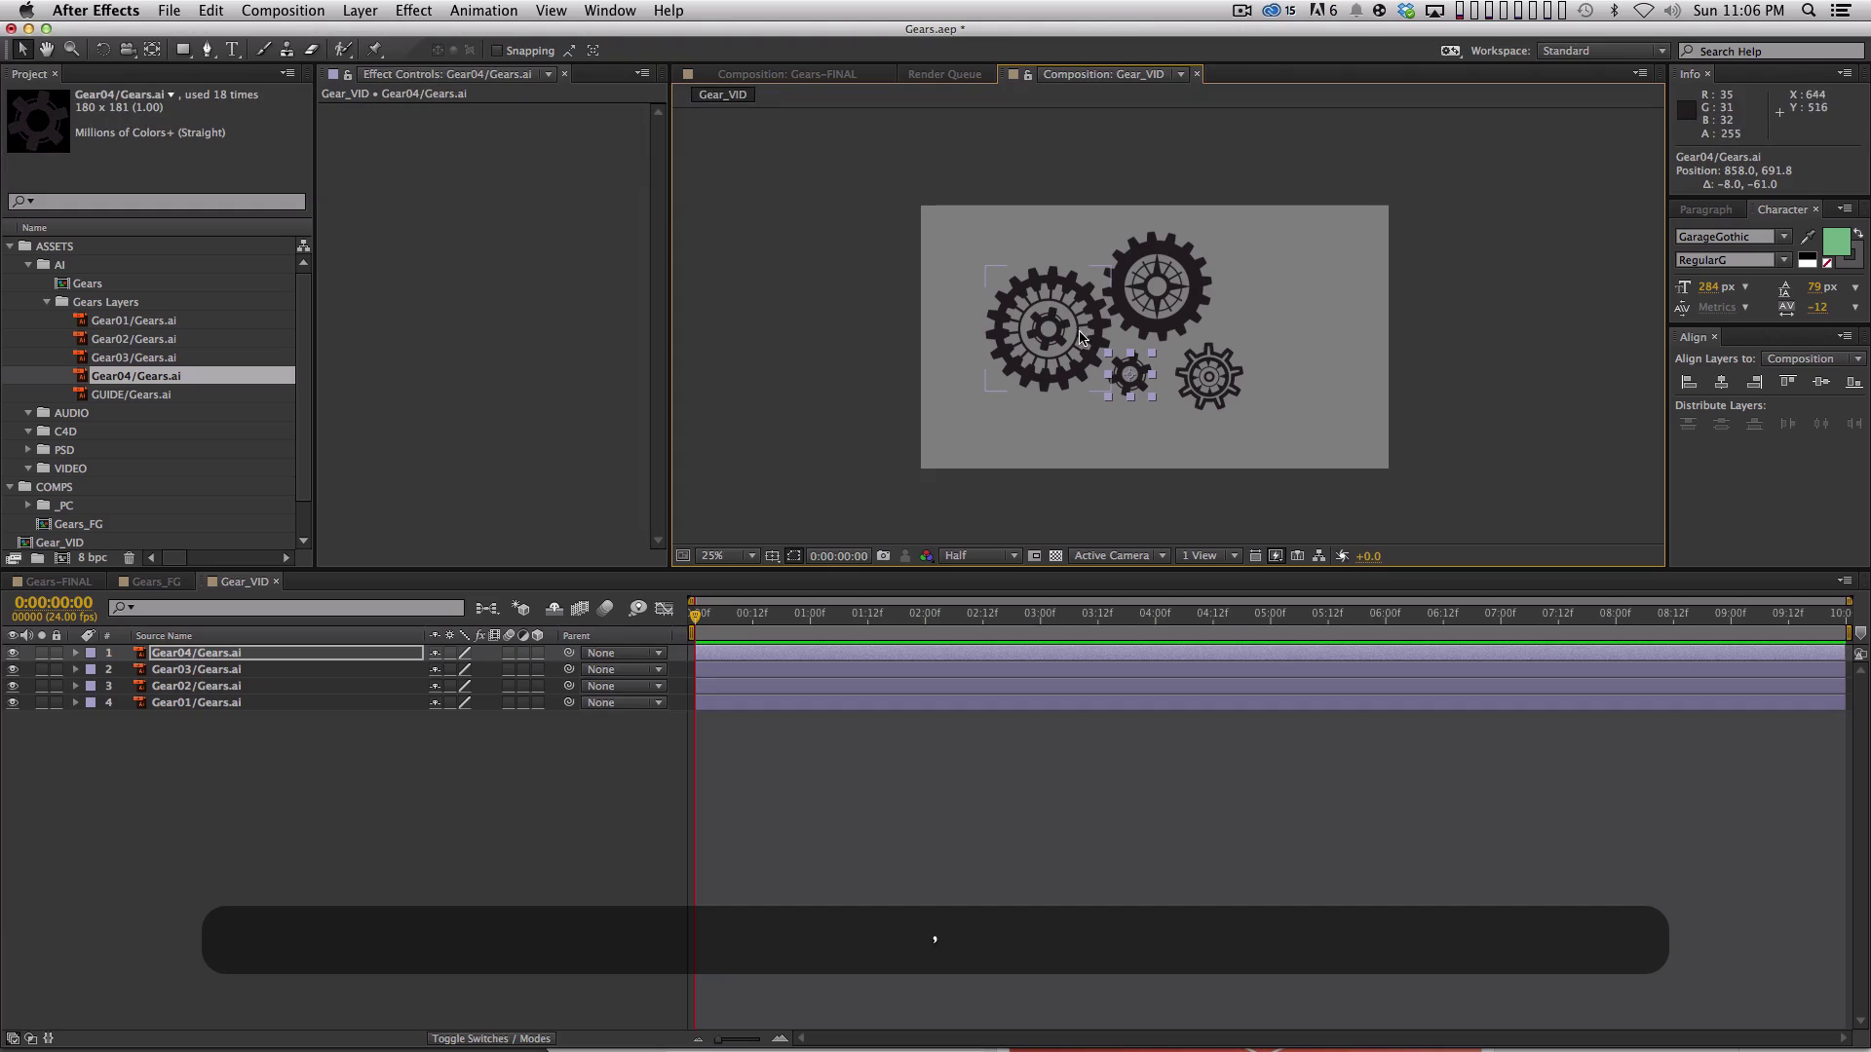
key("period")
key("period")
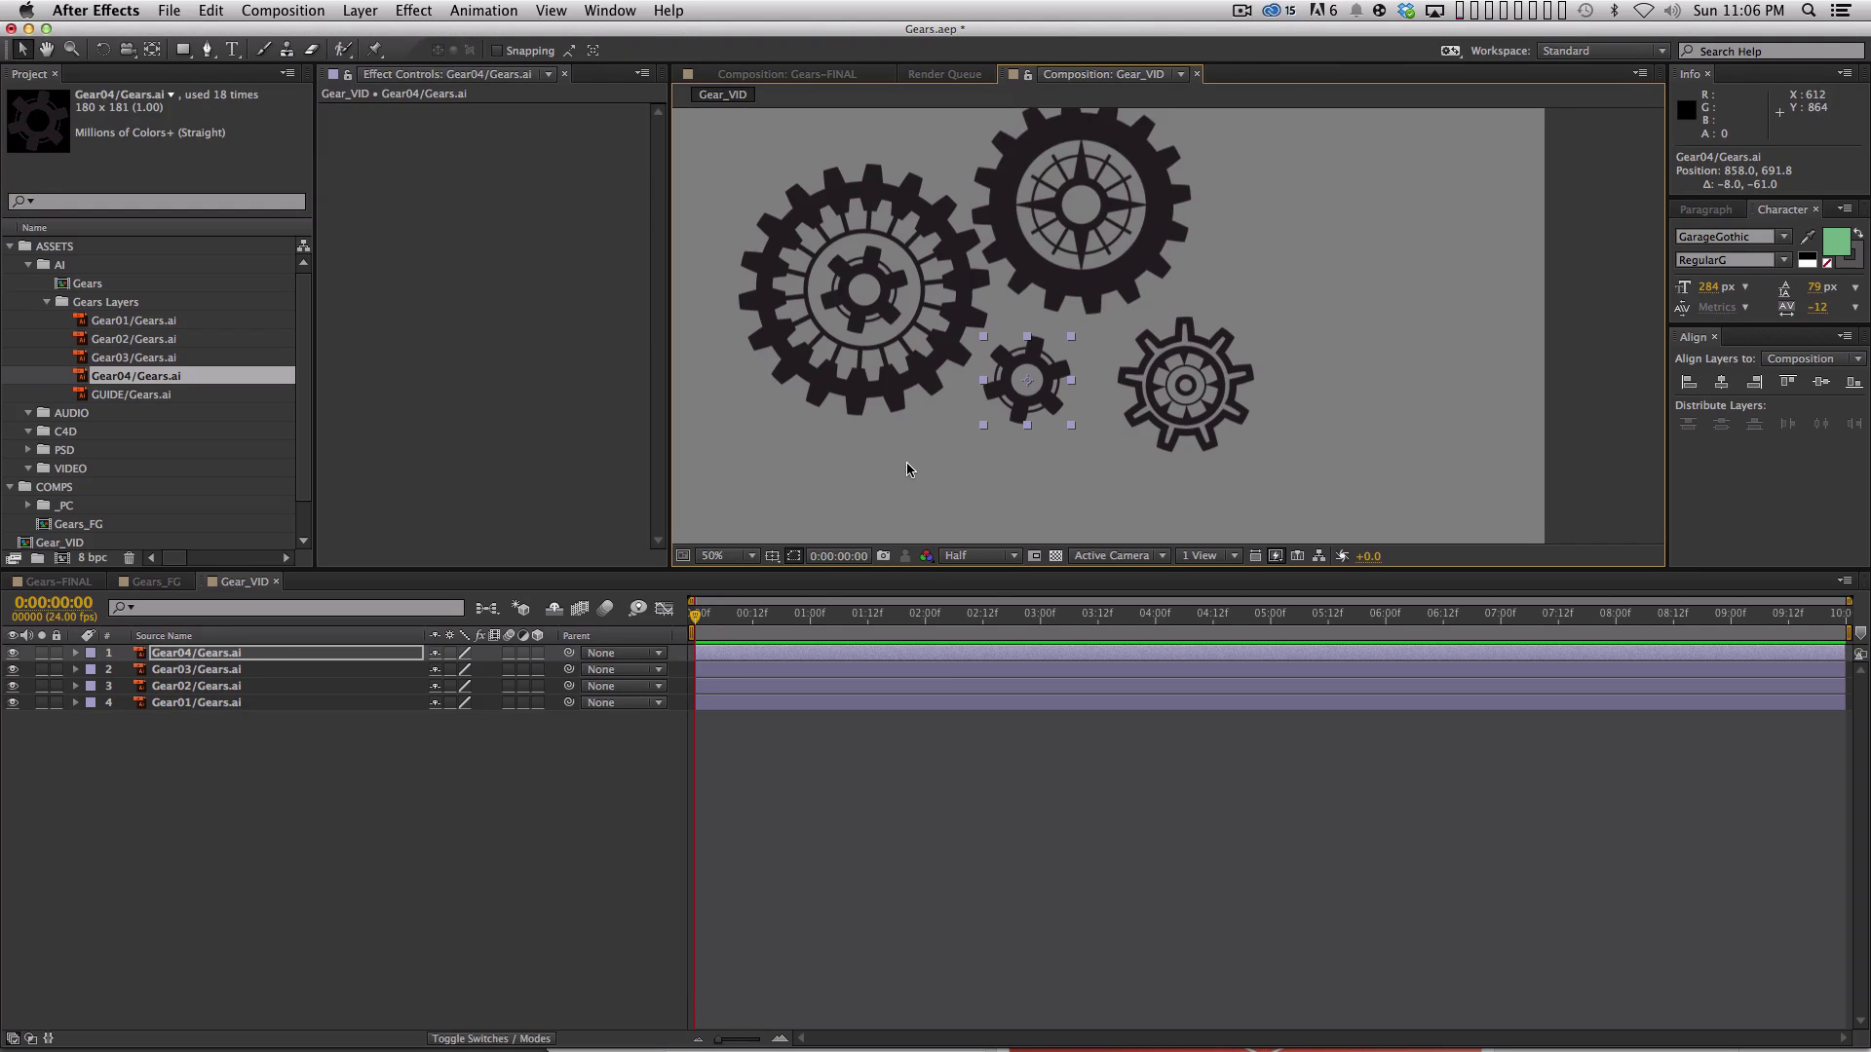
key("space")
left_click_drag(1038, 366, 1061, 398)
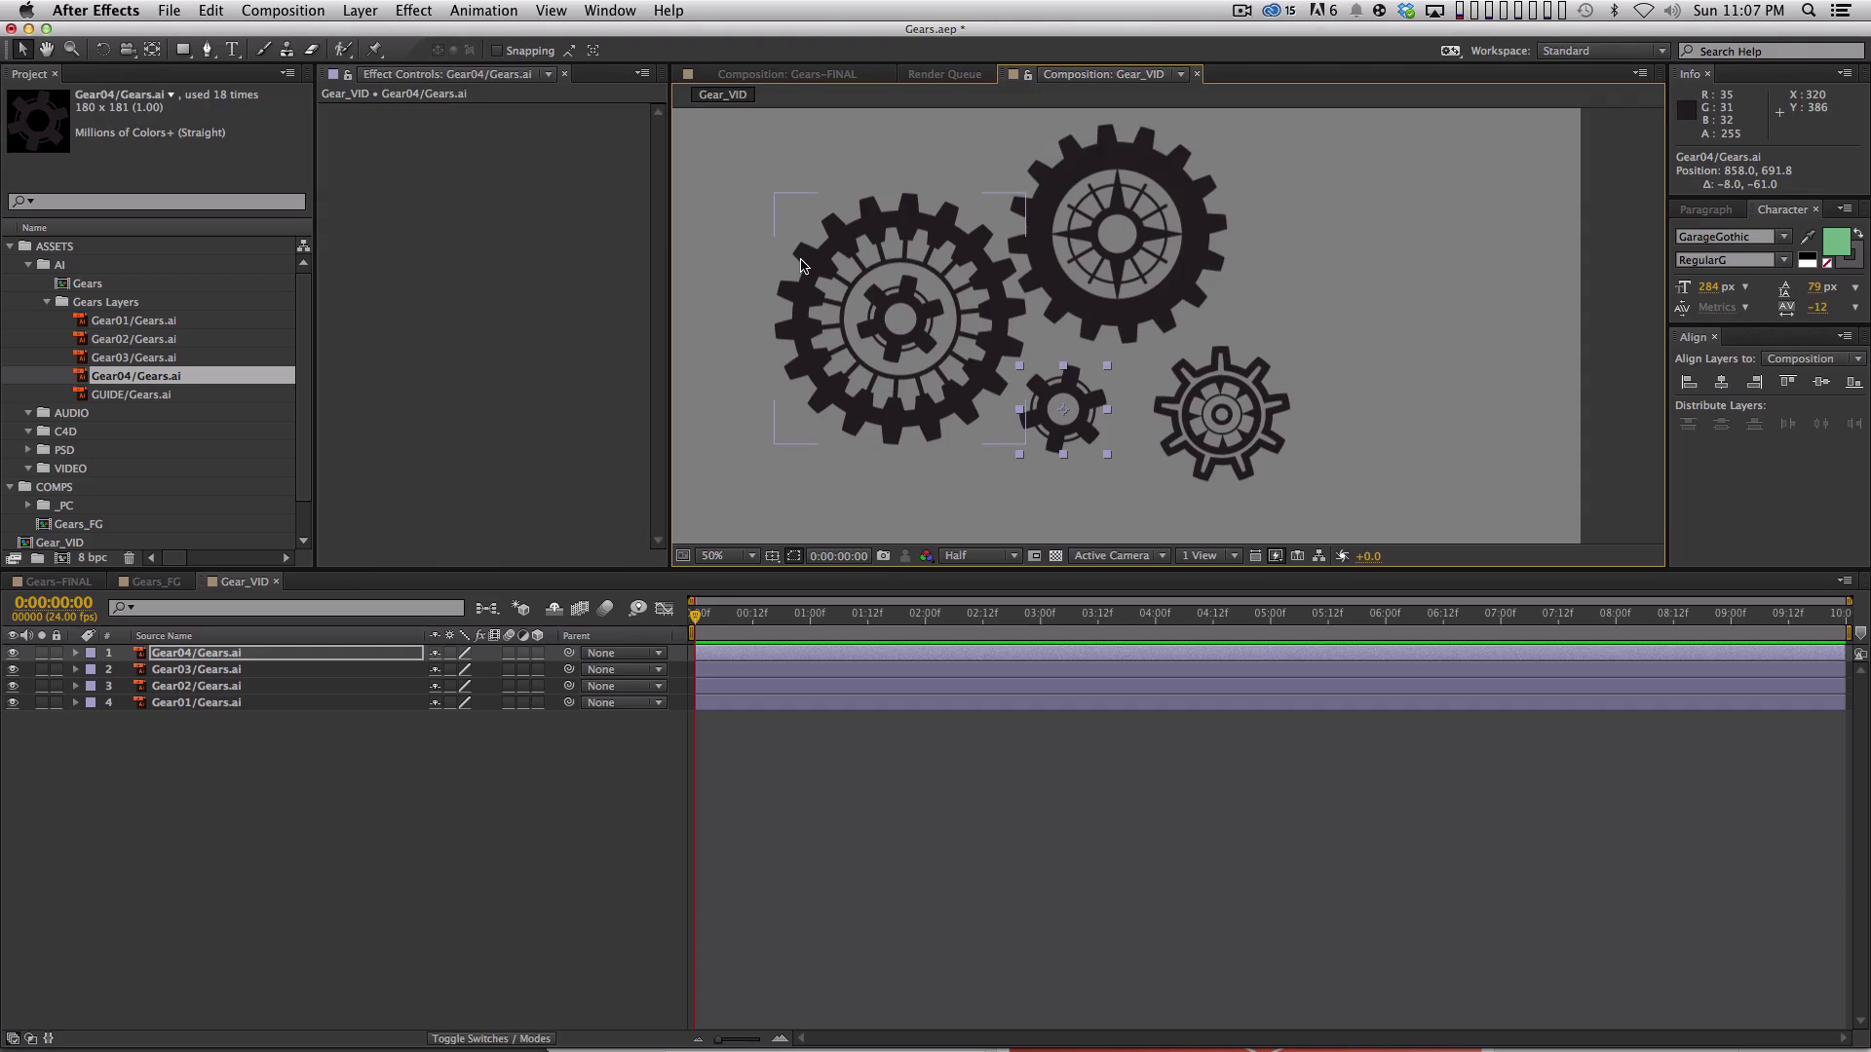
Deselect all layers and add a new null object to the Gear_VID composition.
left_click(629, 858)
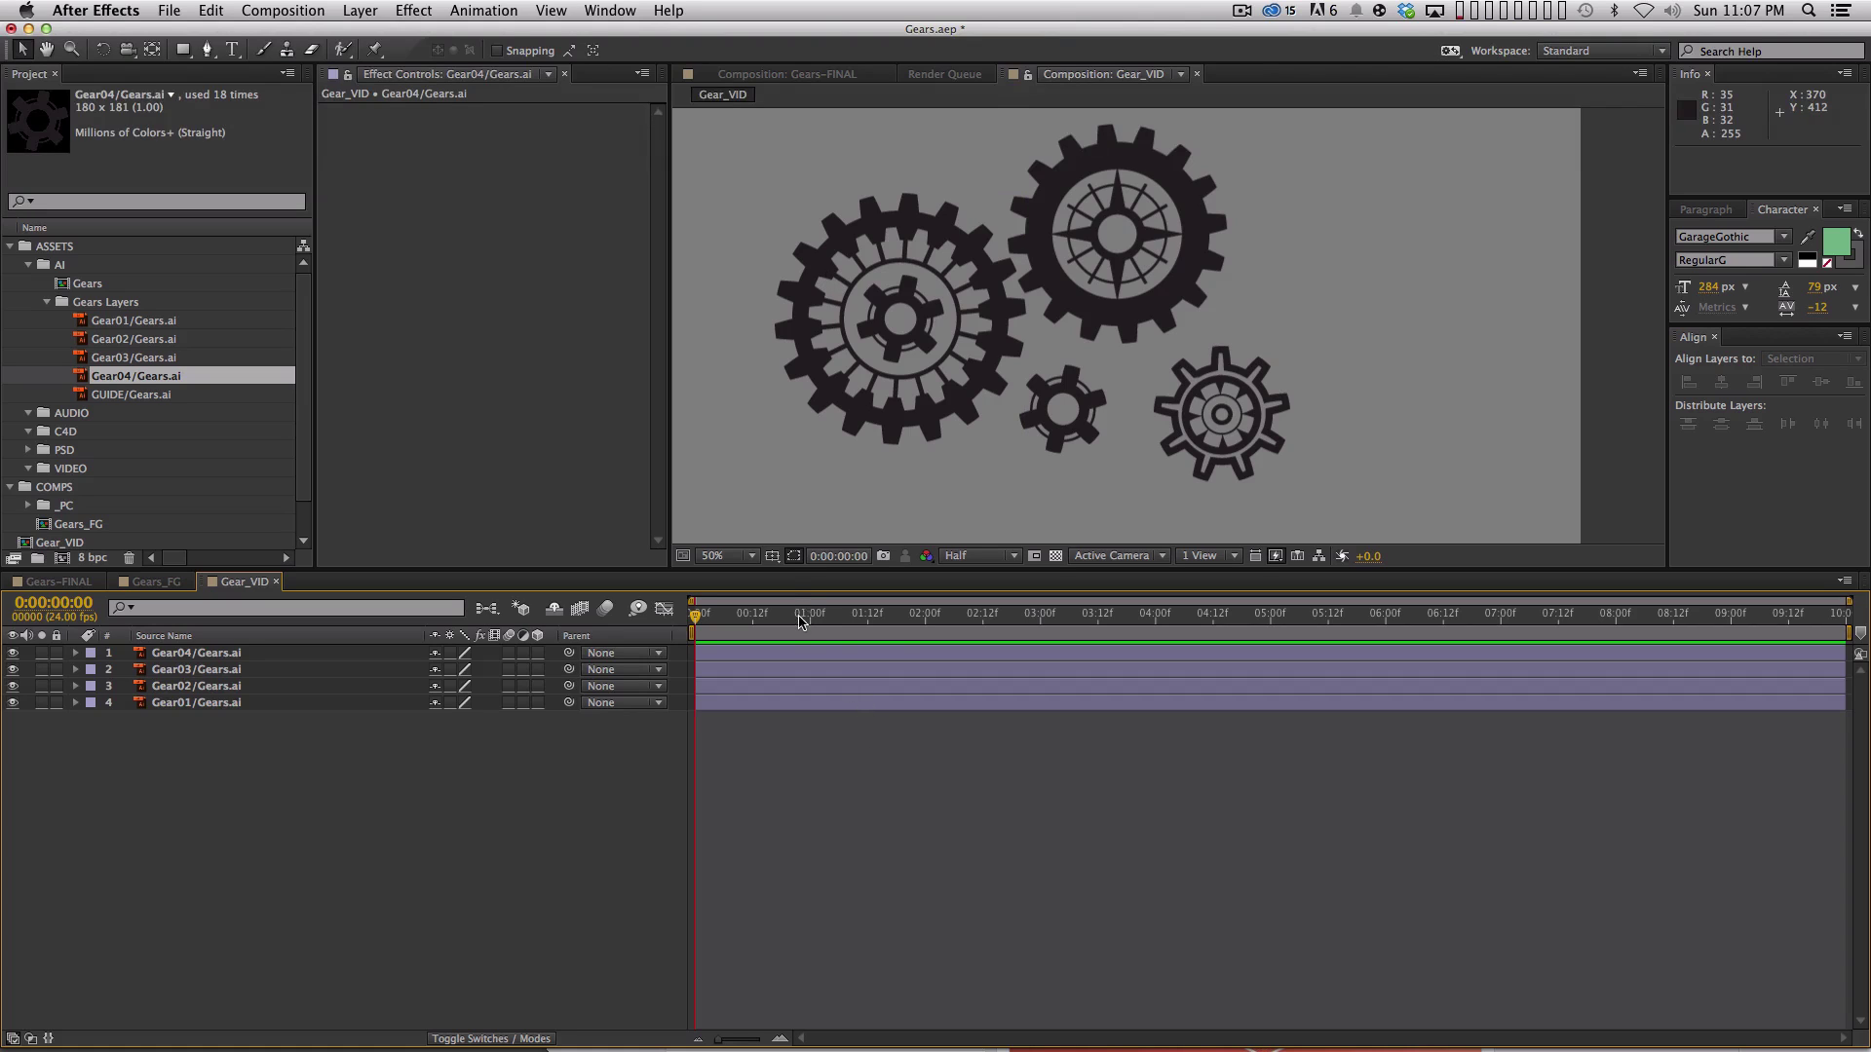
left_click(261, 698)
left_click(360, 10)
mouse_move(392, 36)
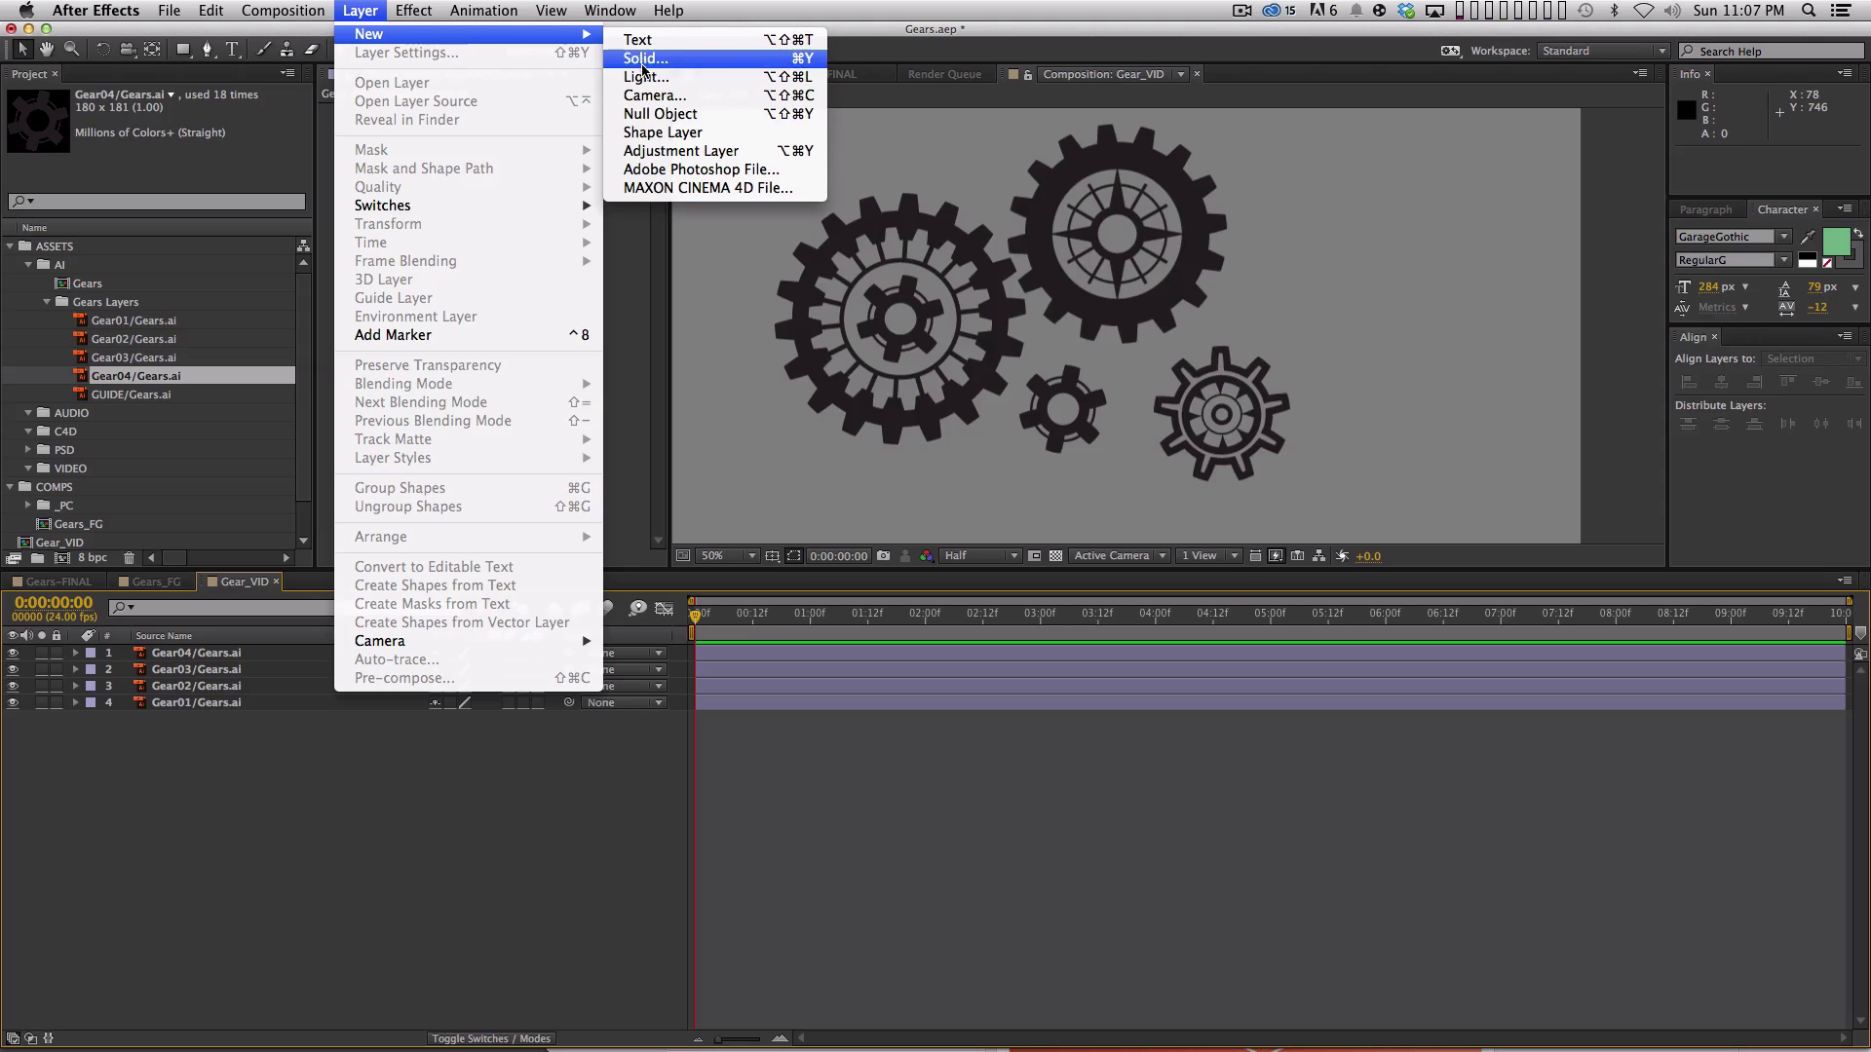
left_click(652, 114)
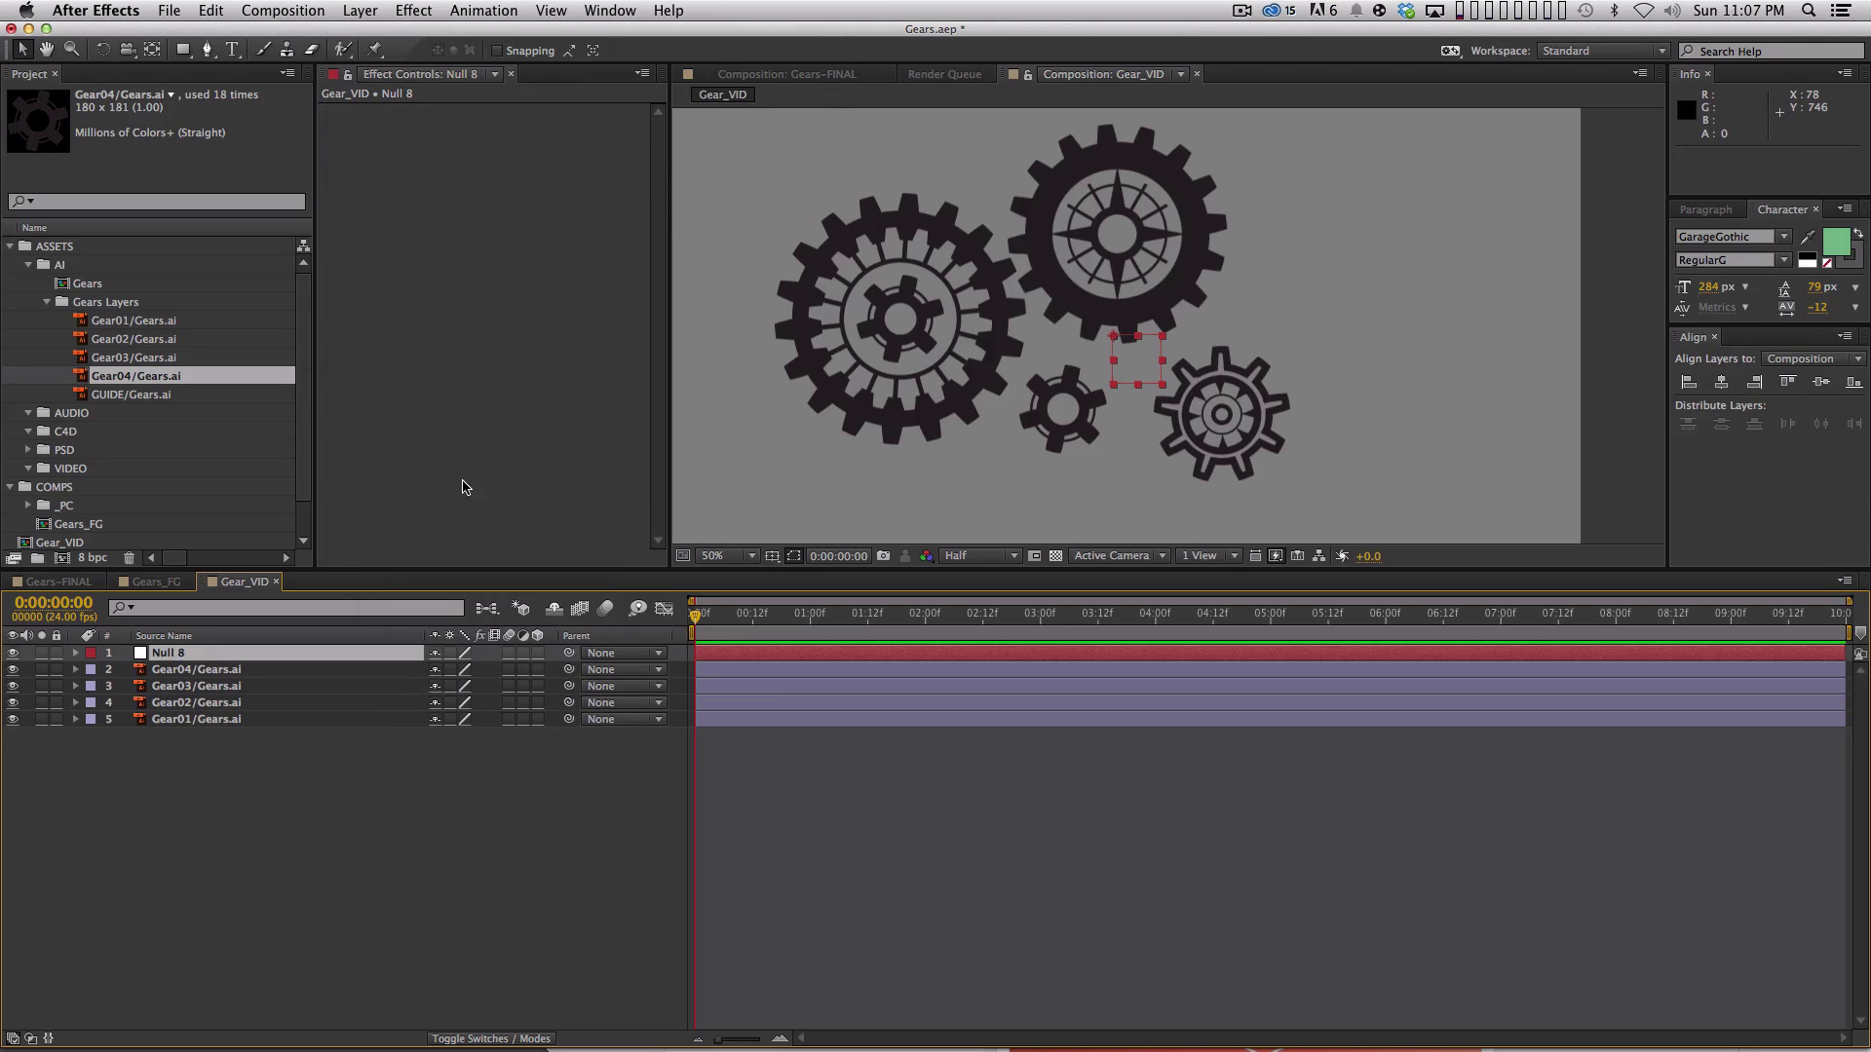
Switch the timeline to layer names and rename the new null GEAR_CTRL.
left_click(175, 635)
key("shift+Return")
type("GEAR_CTRL")
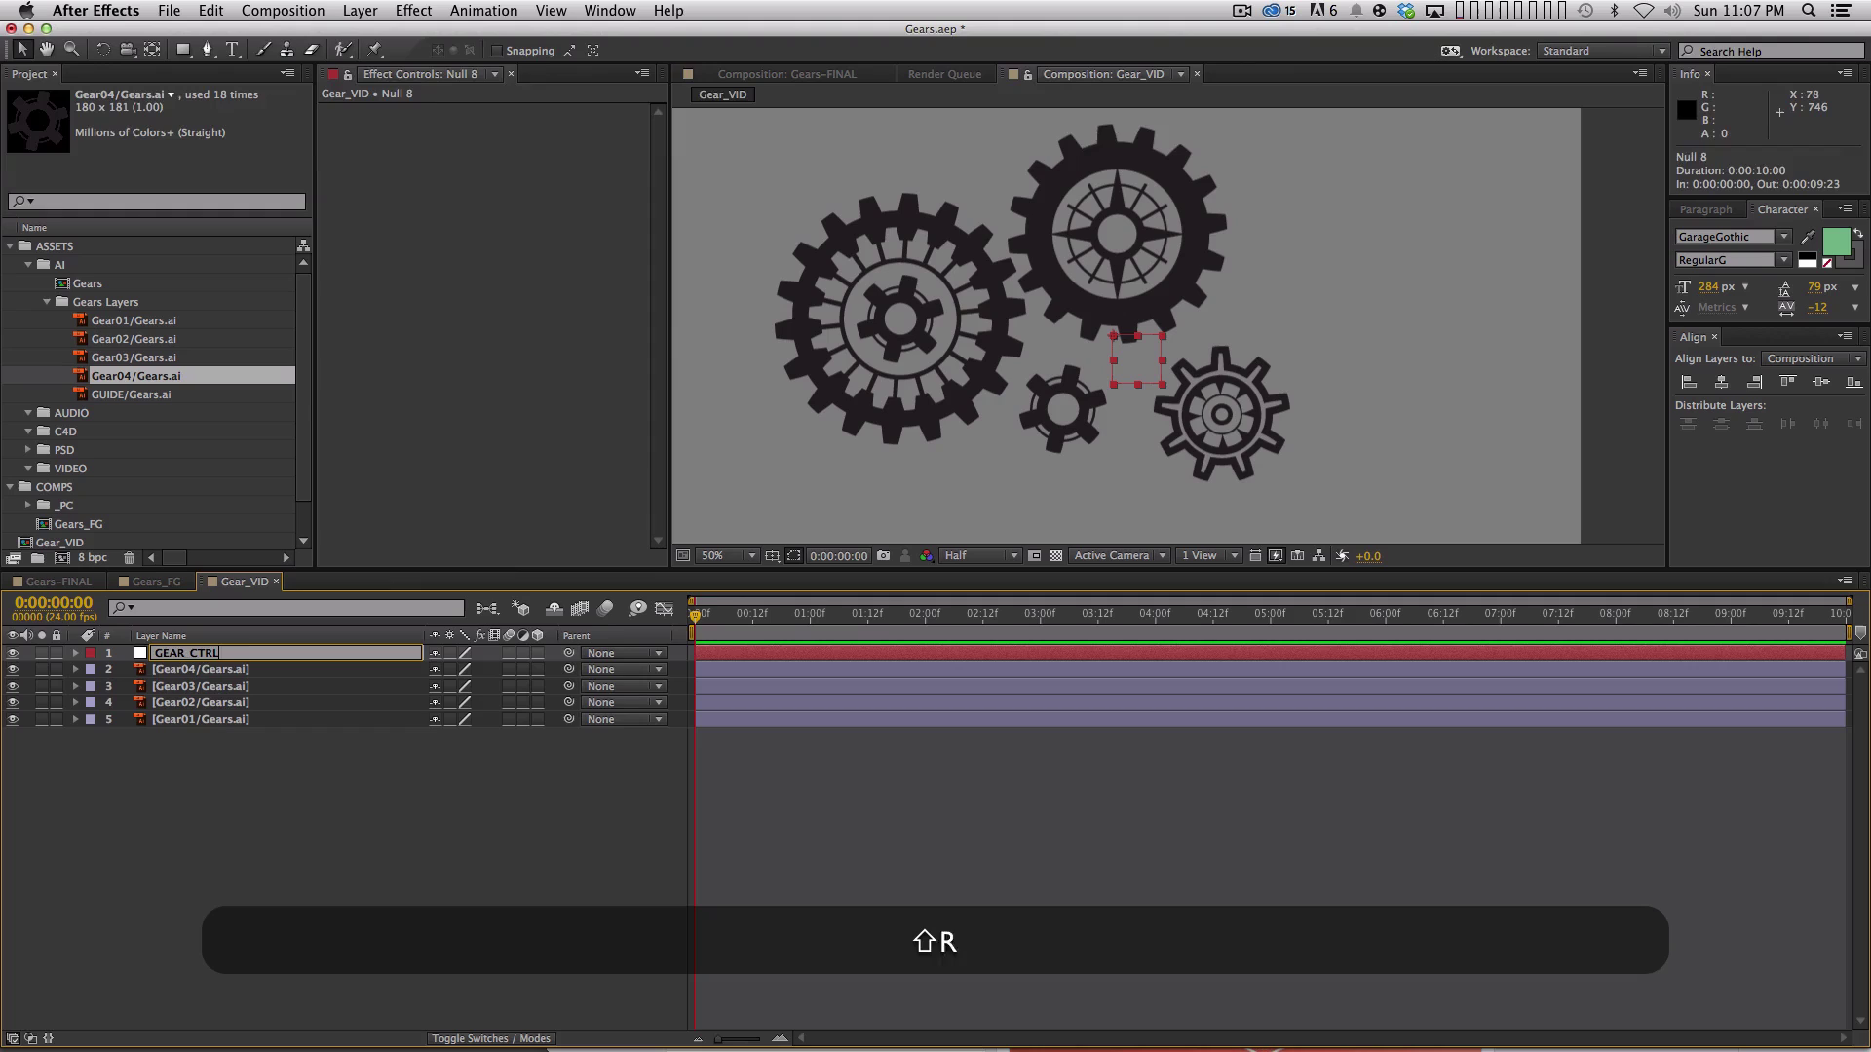
key("shift+Return")
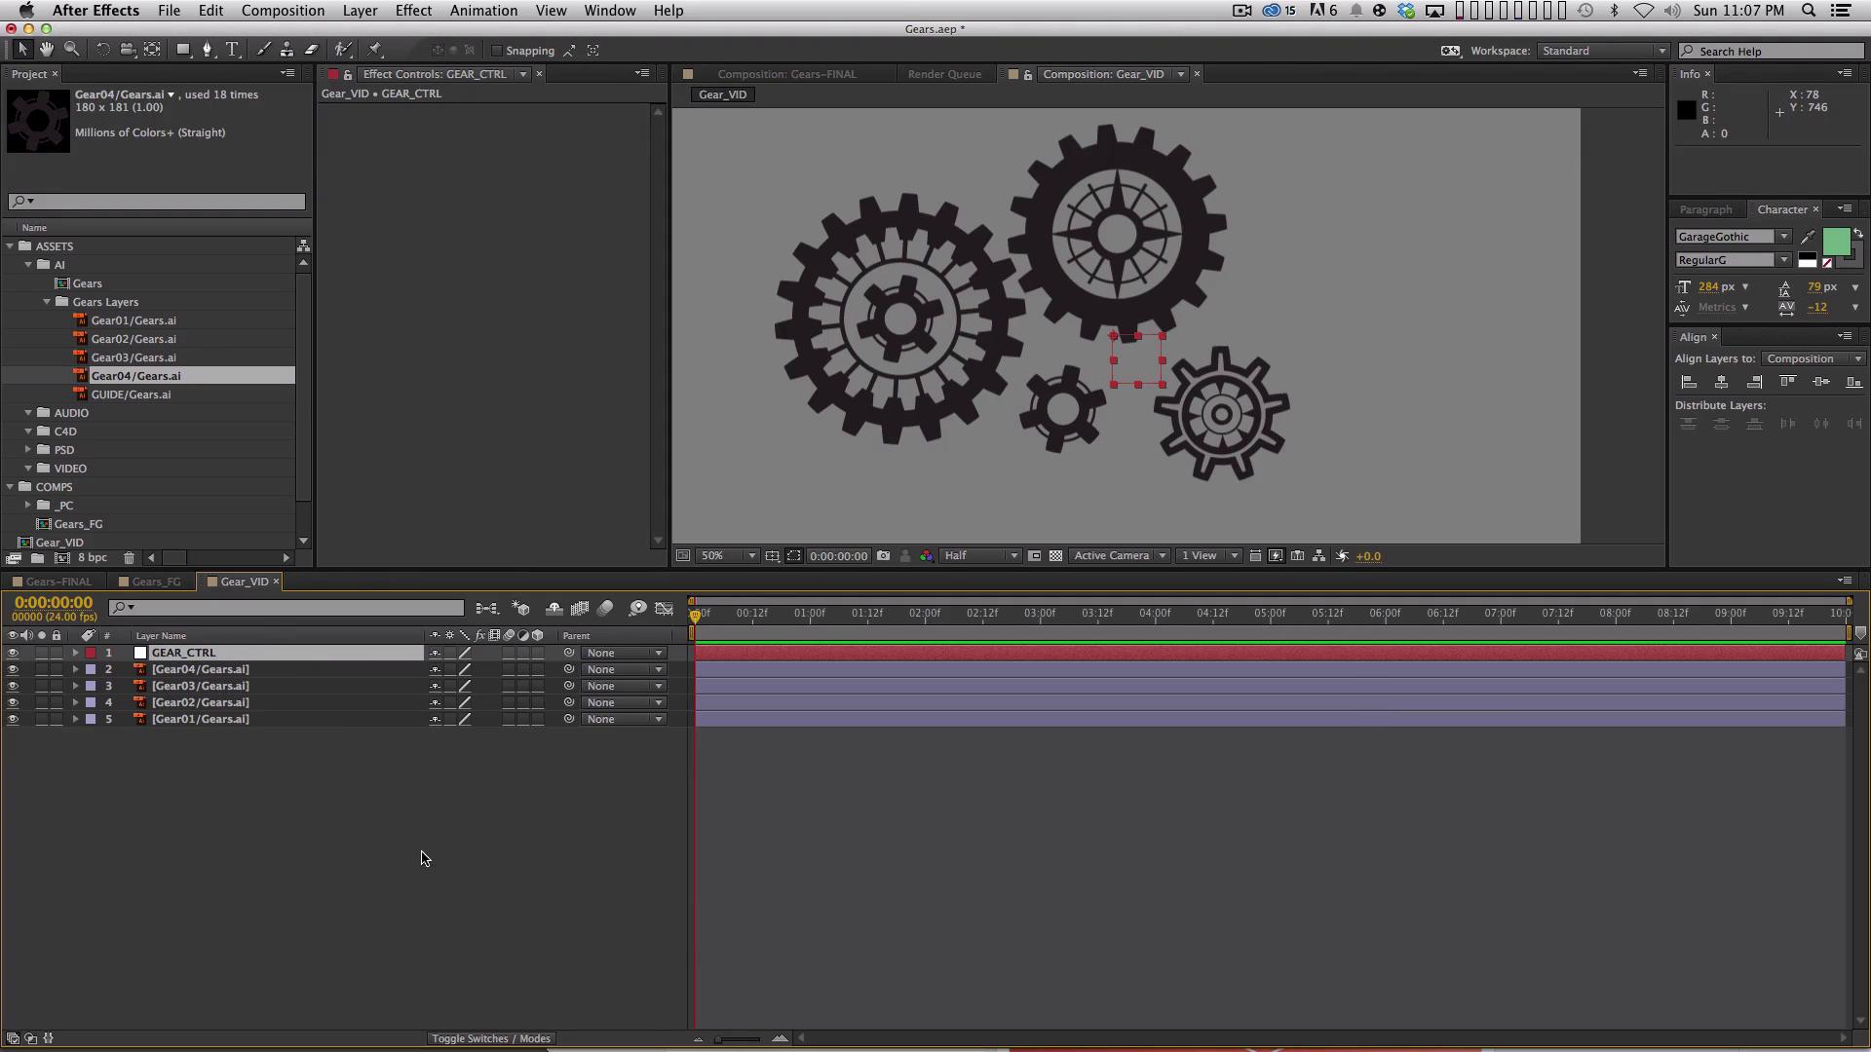
Add an Angle Control expression control effect to the GEAR_CTRL null.
left_click(413, 10)
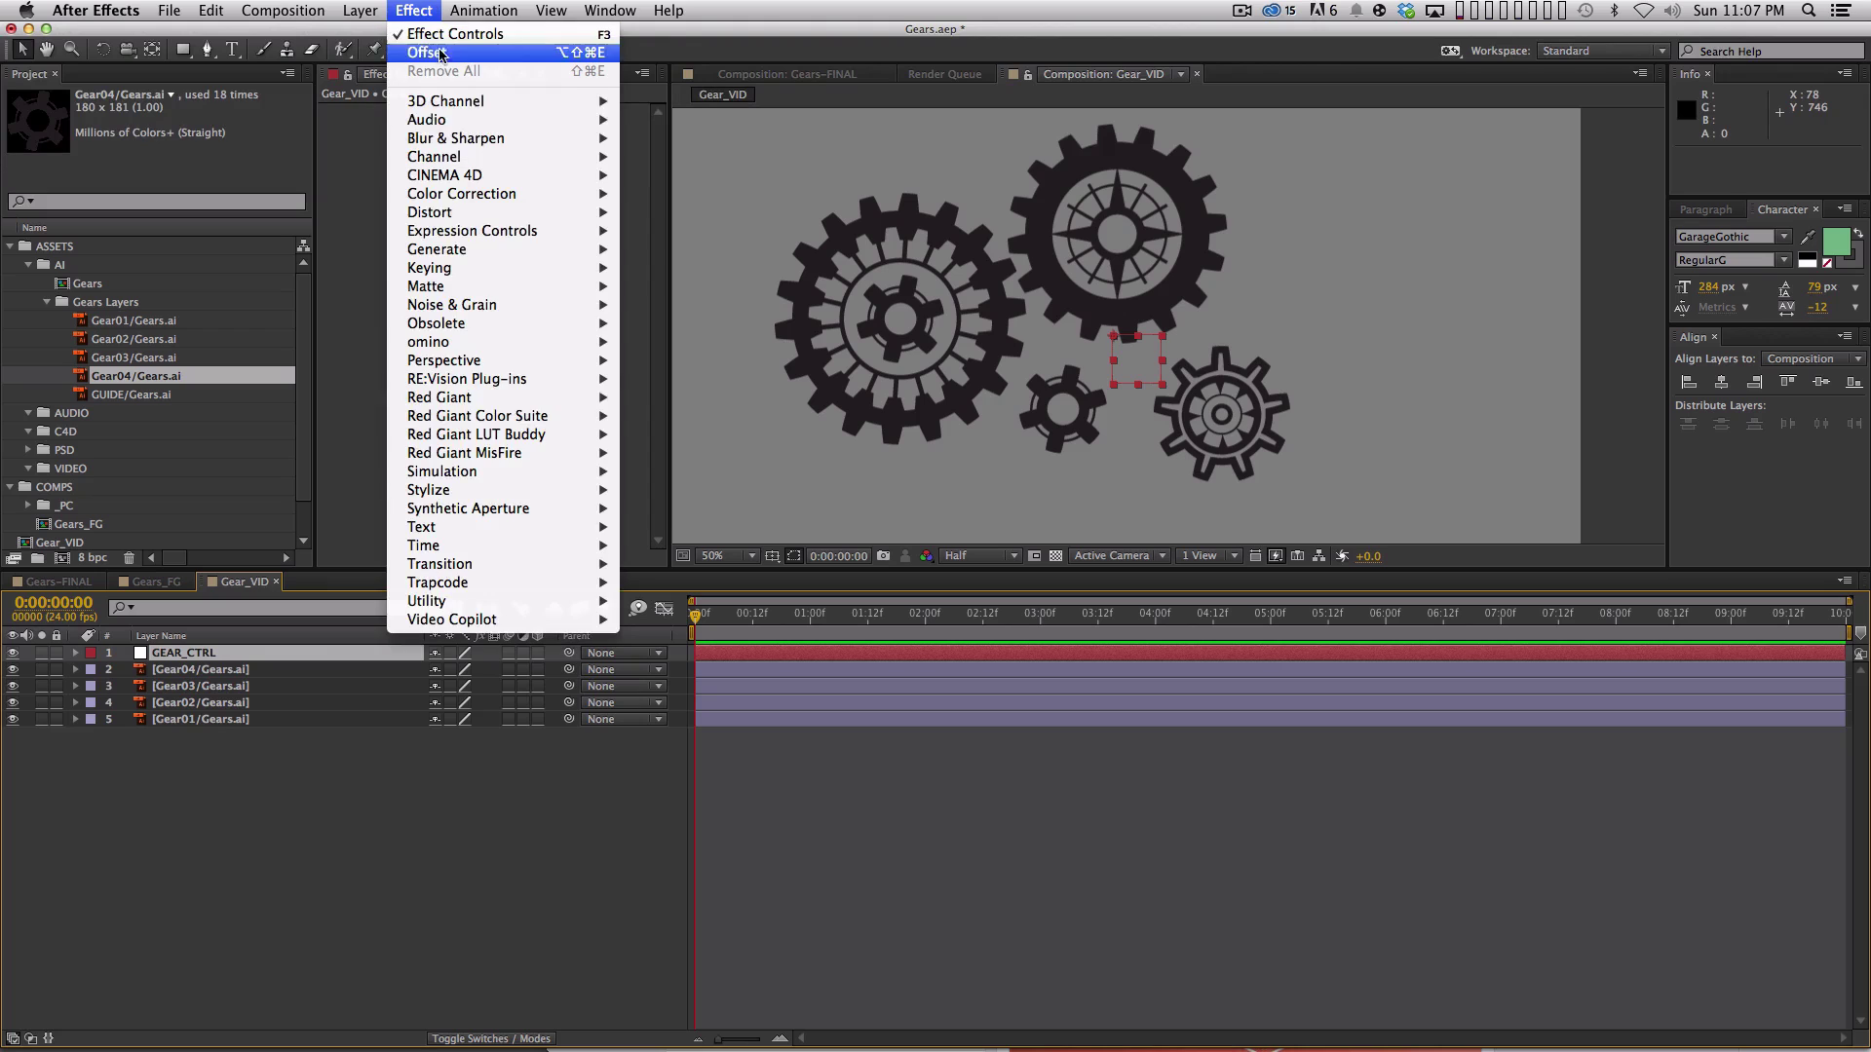
mouse_move(524, 238)
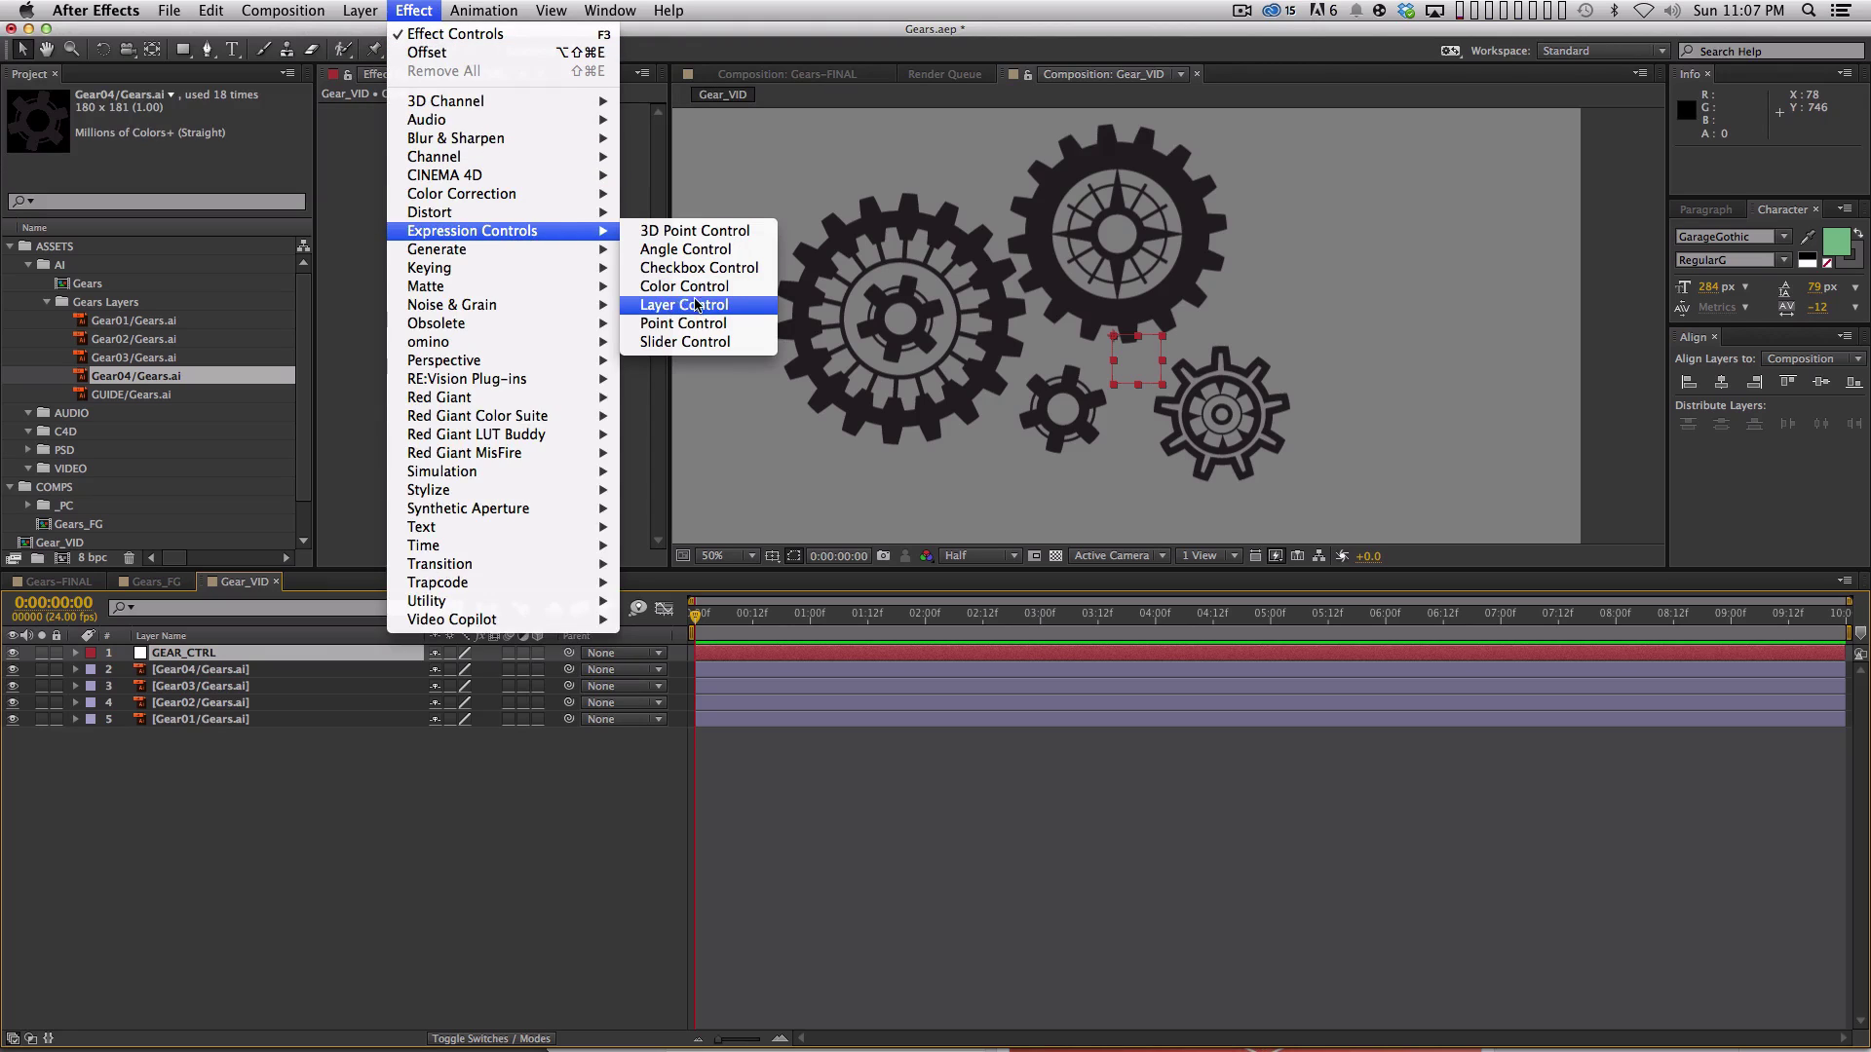
left_click(675, 254)
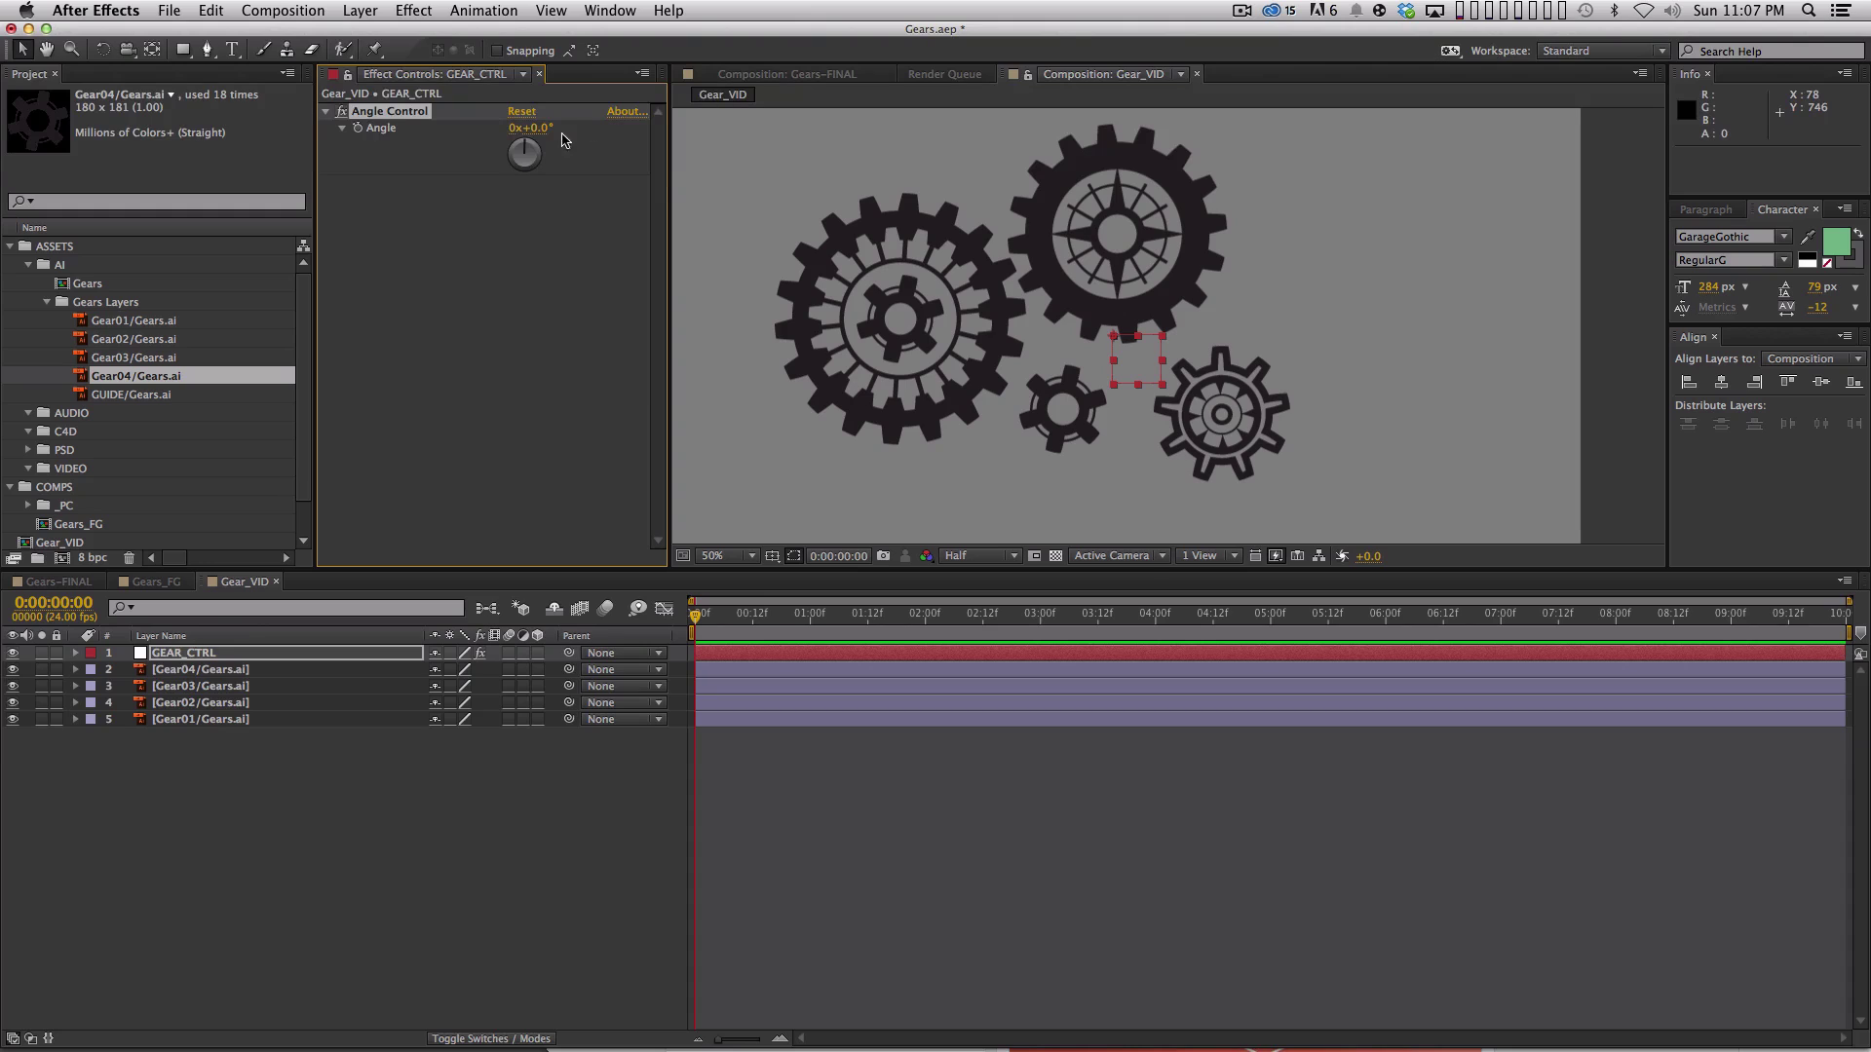
mouse_move(539, 130)
left_mouse_down()
mouse_move(581, 132)
mouse_move(555, 133)
left_mouse_up()
key("super+z")
key("super+z")
left_click(334, 806)
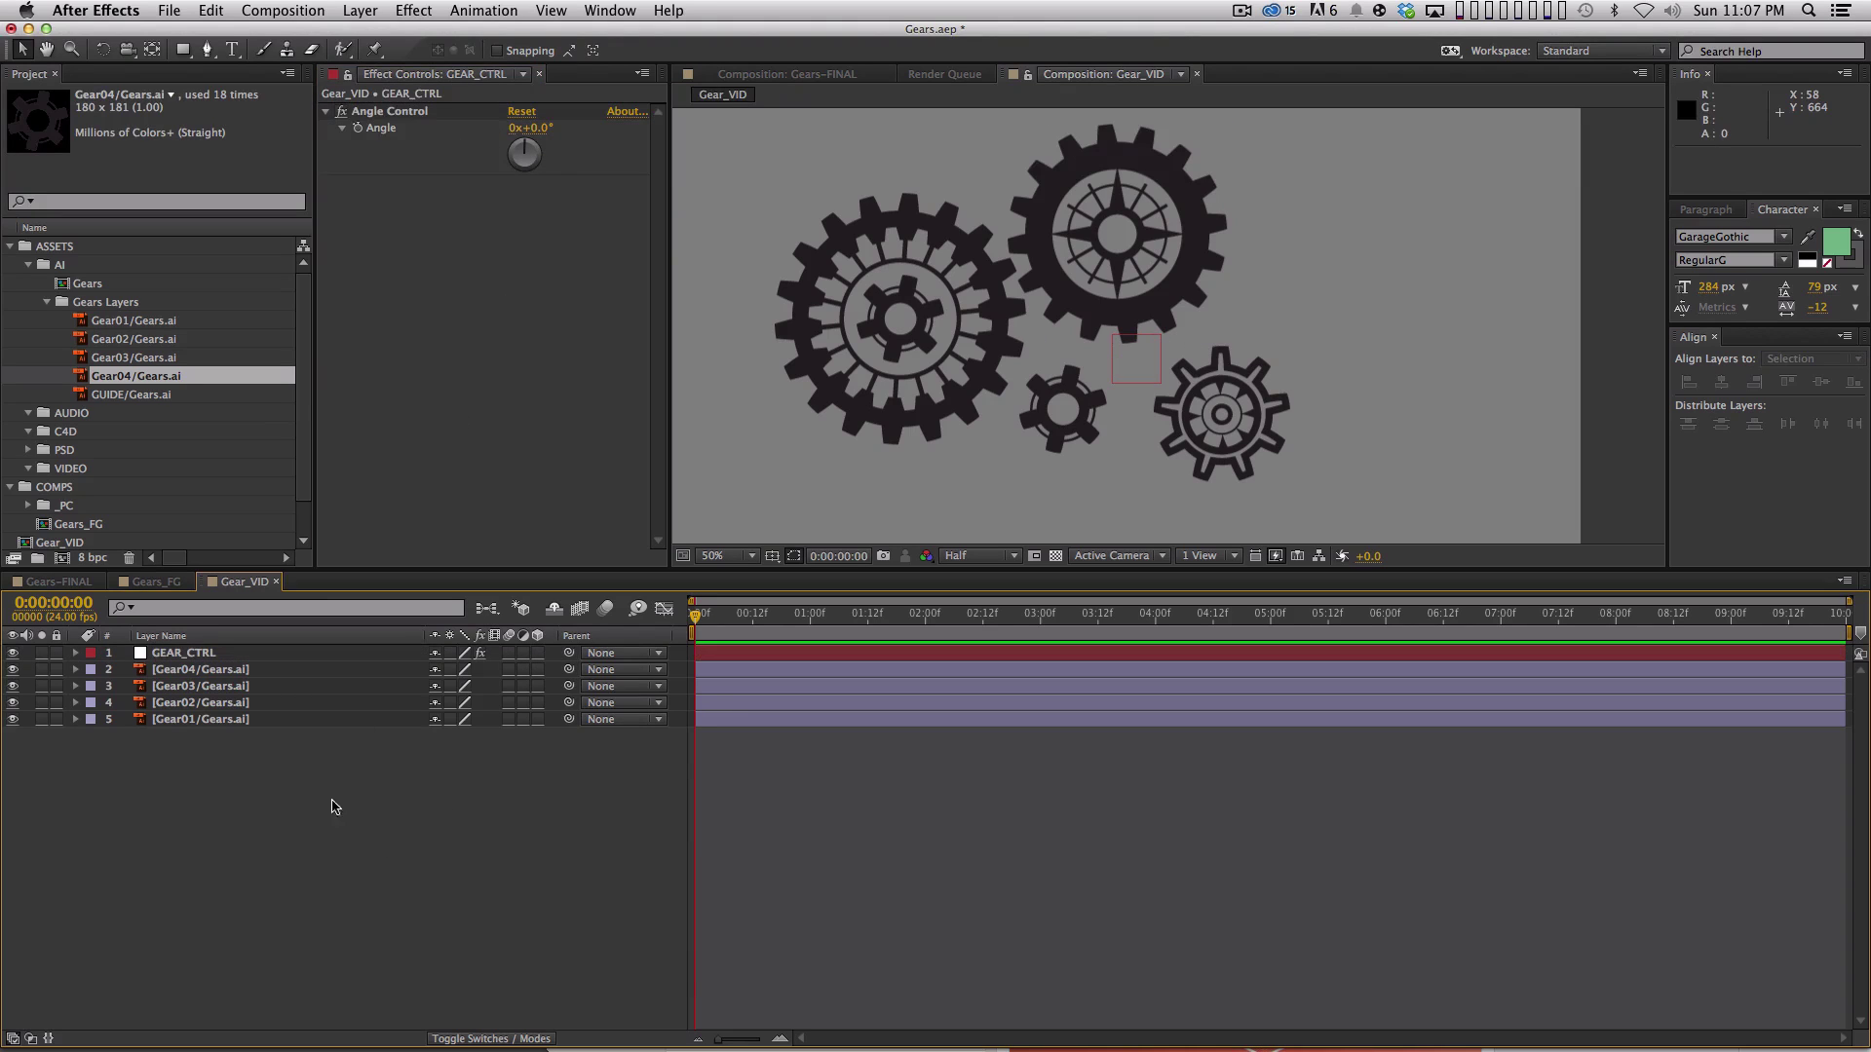
left_click(266, 721)
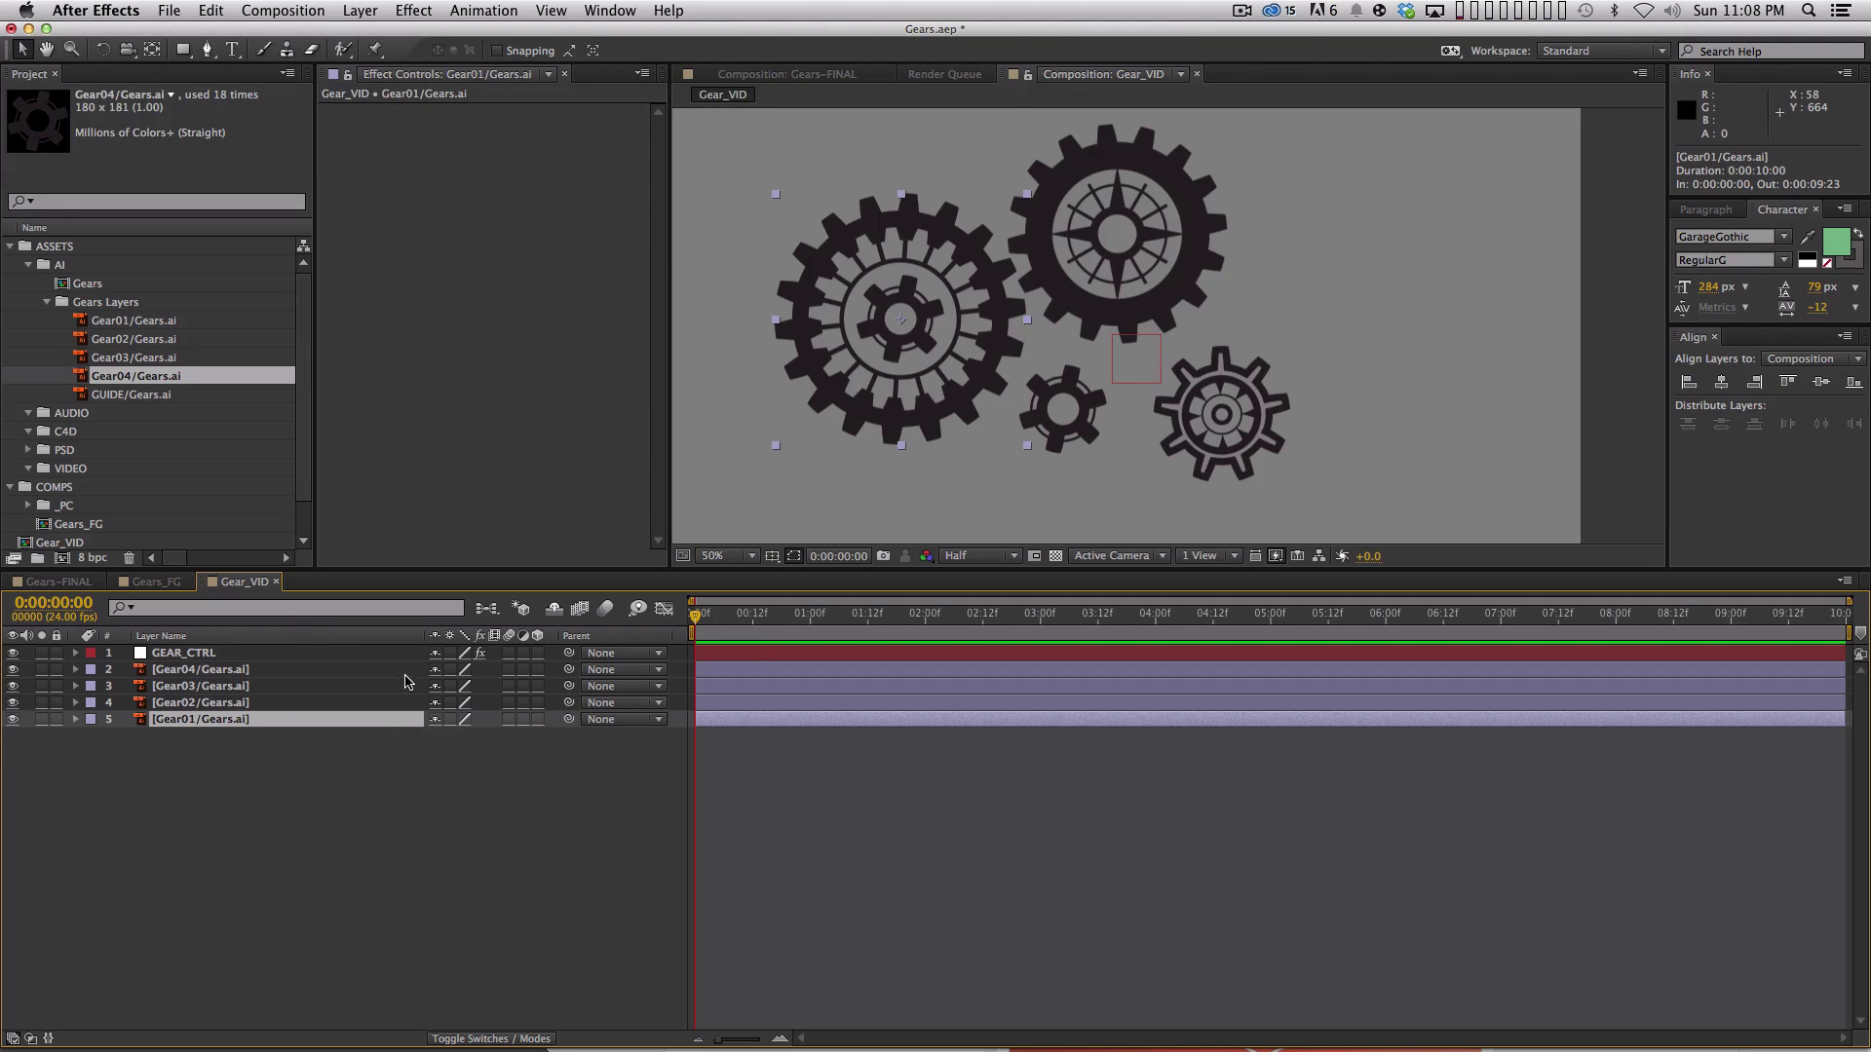
Keyframe GEAR_CTRL's Angle at 0x+0.0° at the start and one full revolution at 3:00, returning the playhead to the start.
left_click(279, 655)
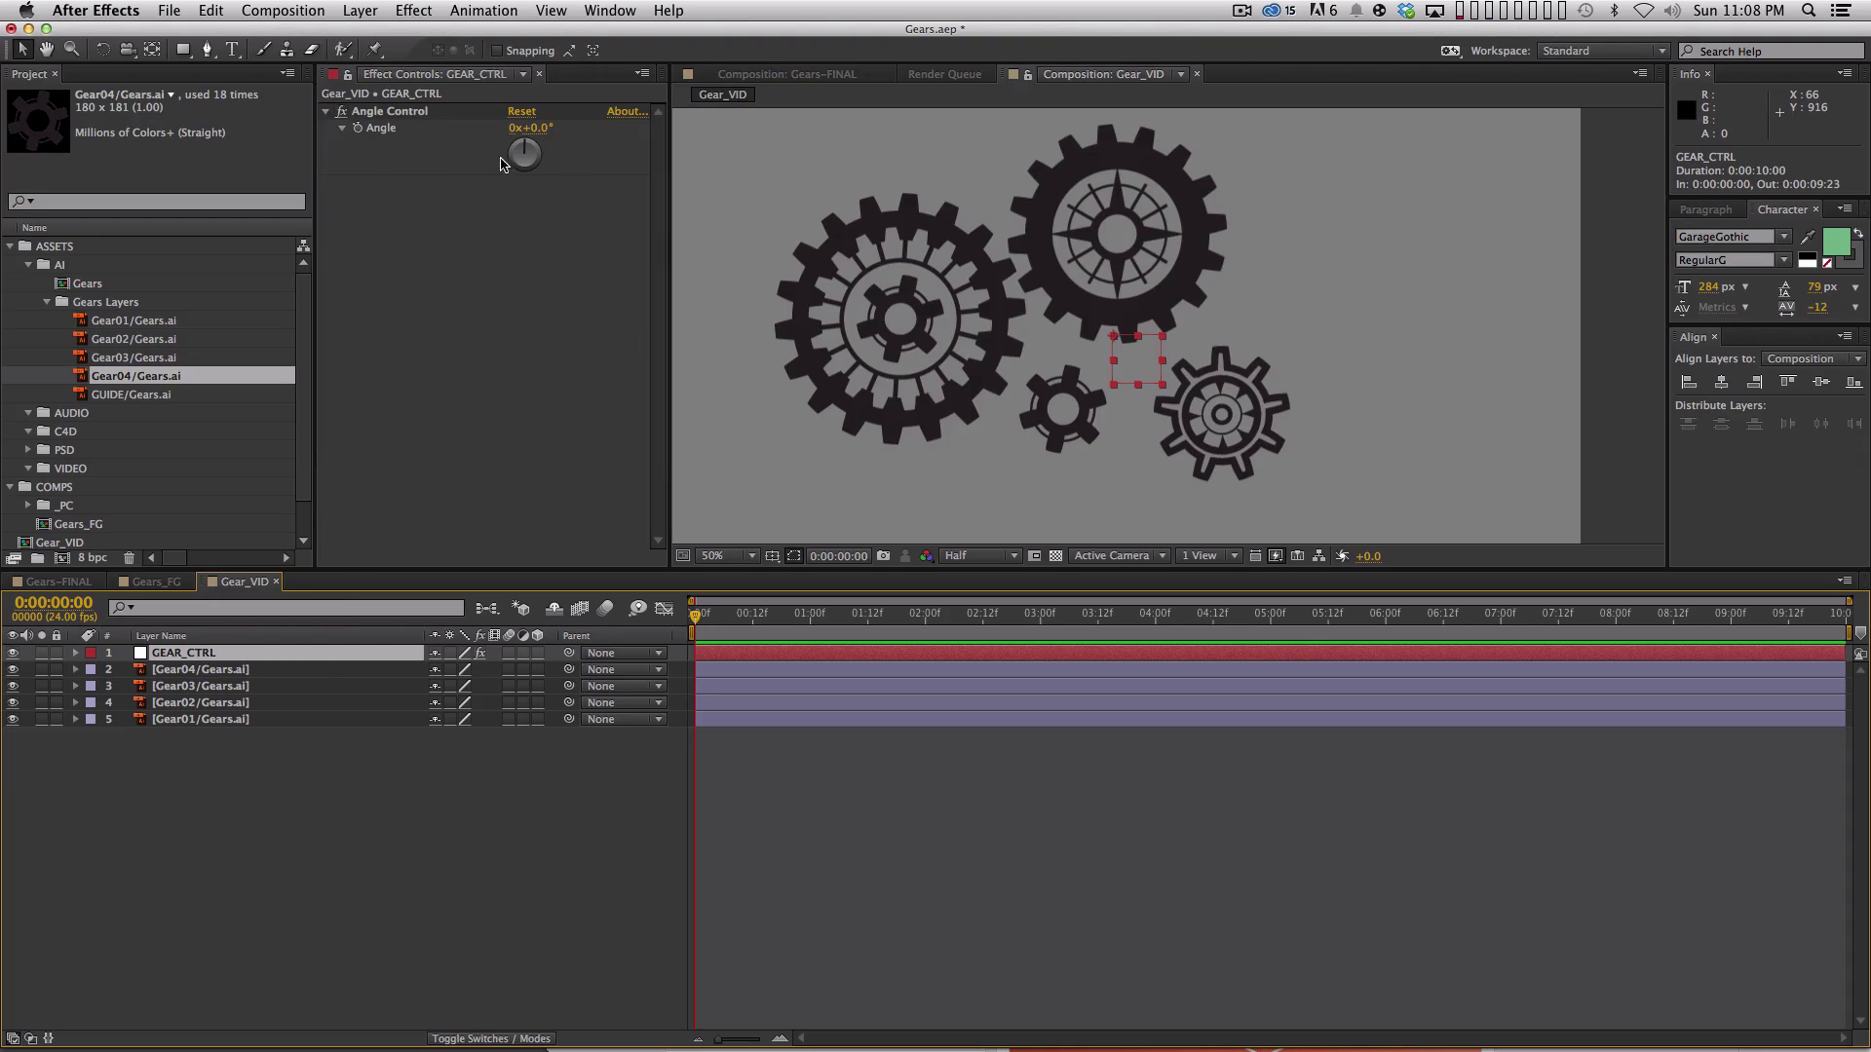
left_click(358, 127)
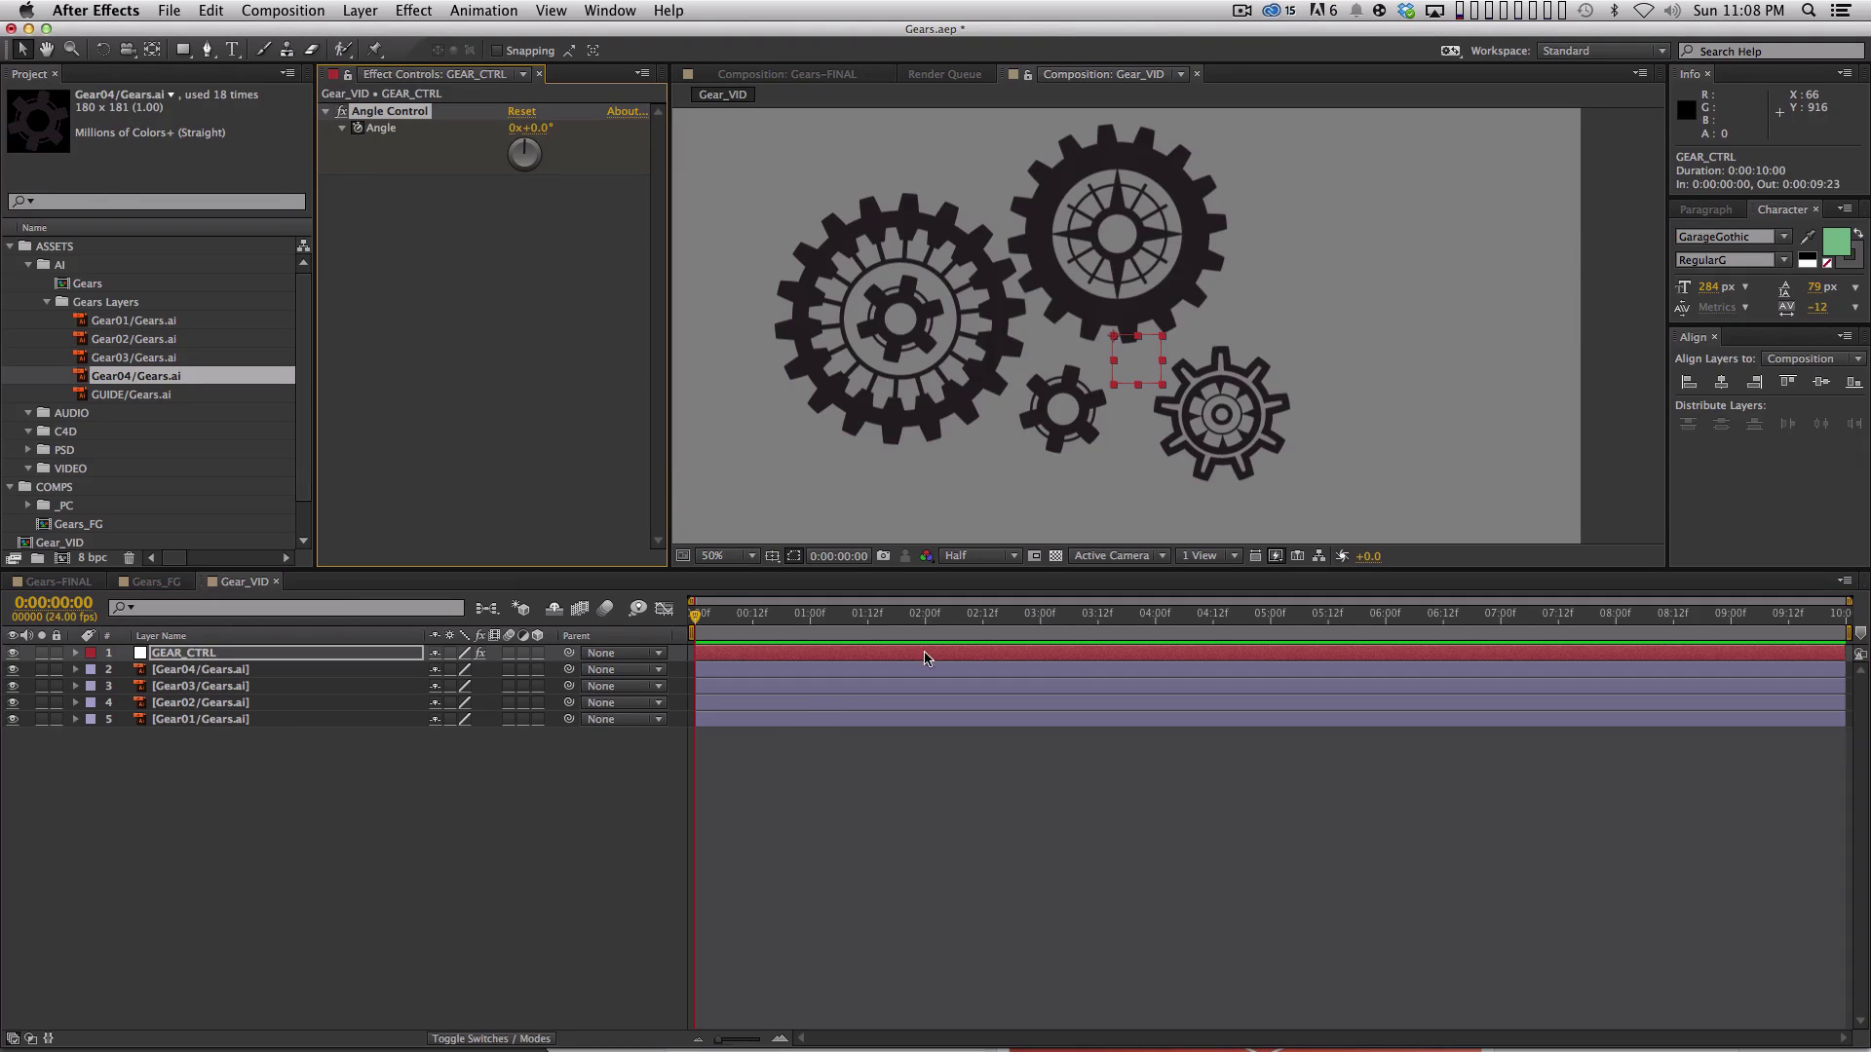
left_click(1041, 618)
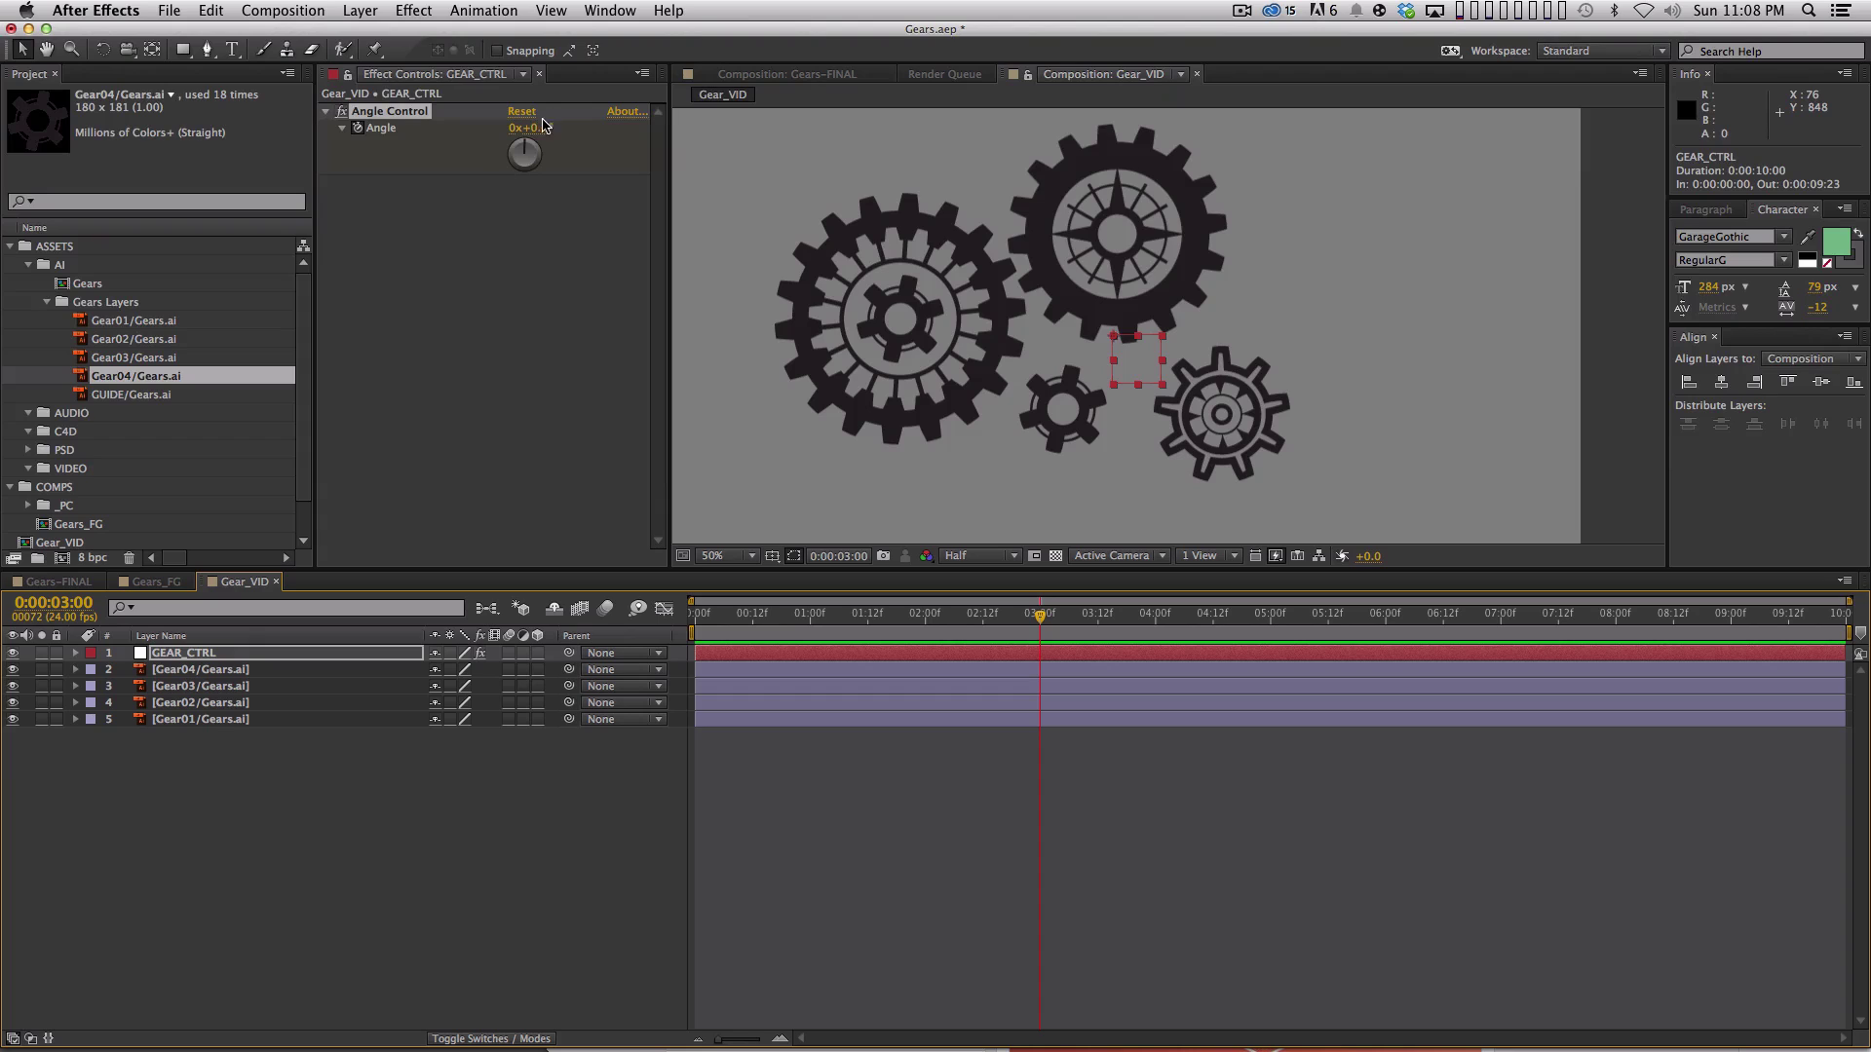
left_click(513, 128)
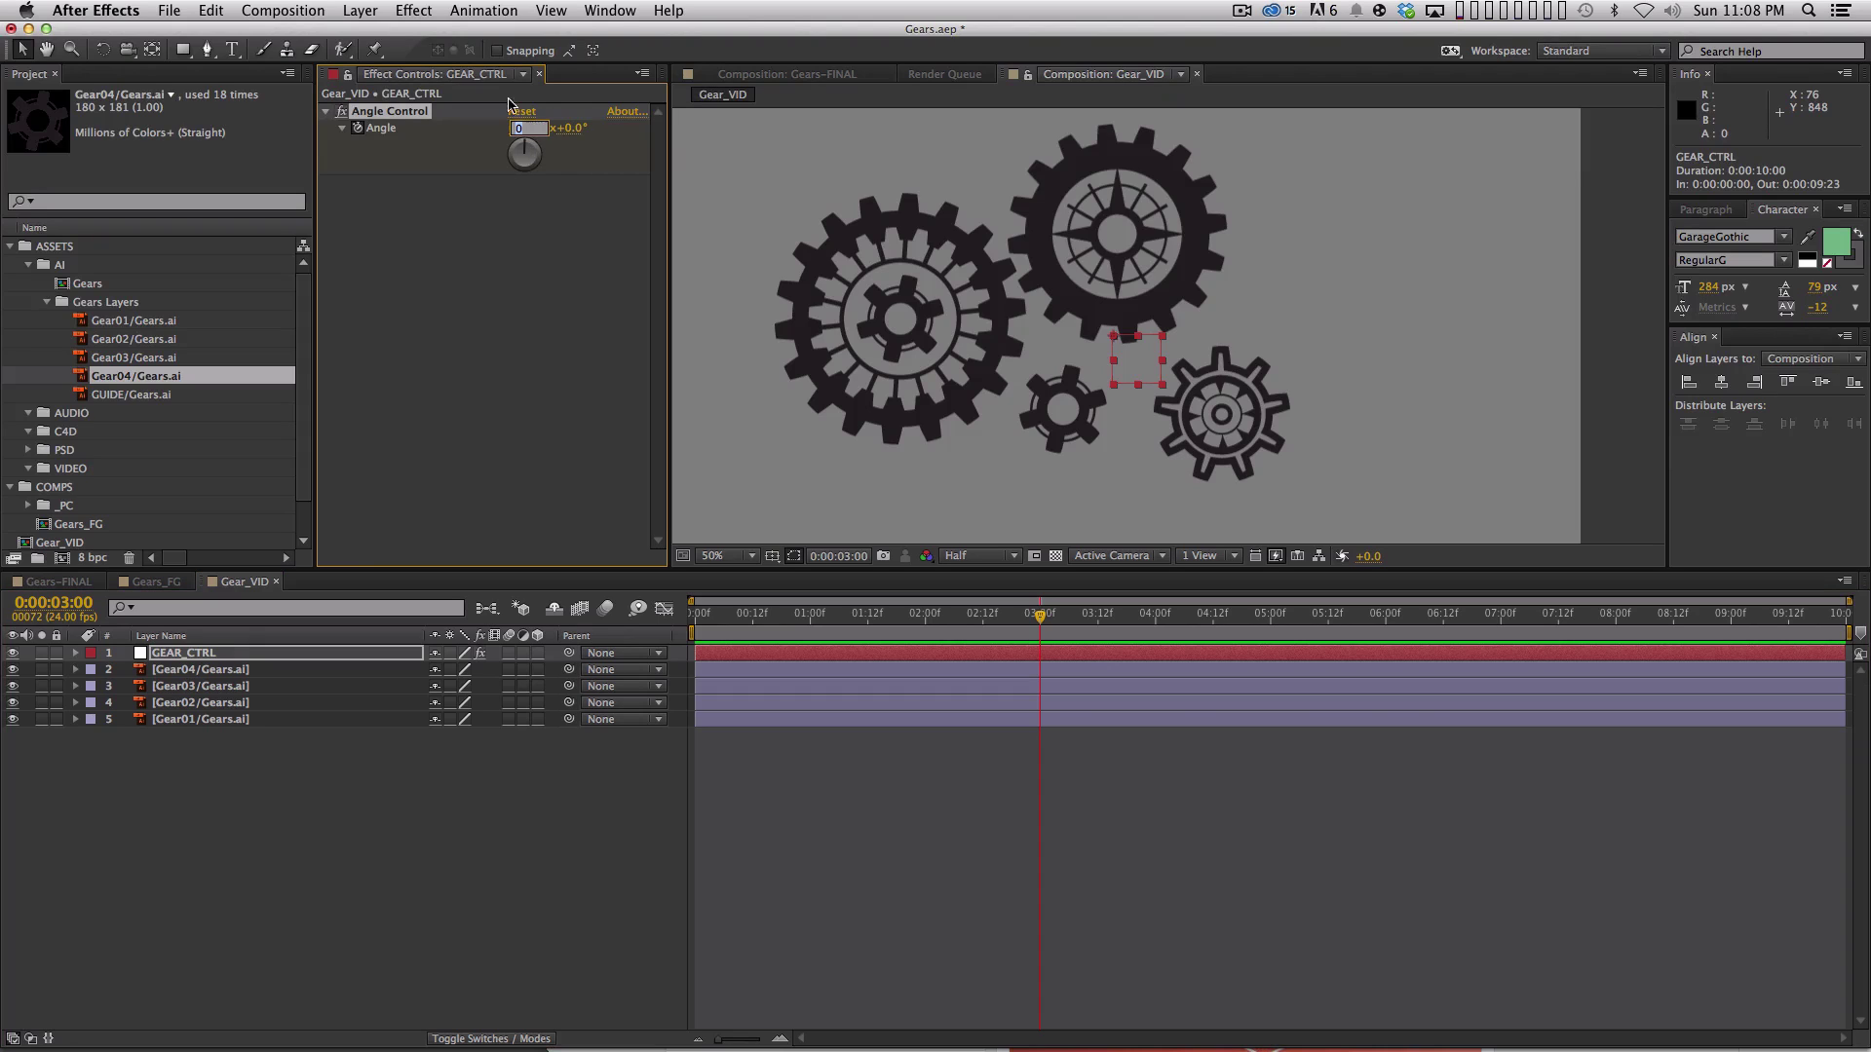
type("1")
key("Return")
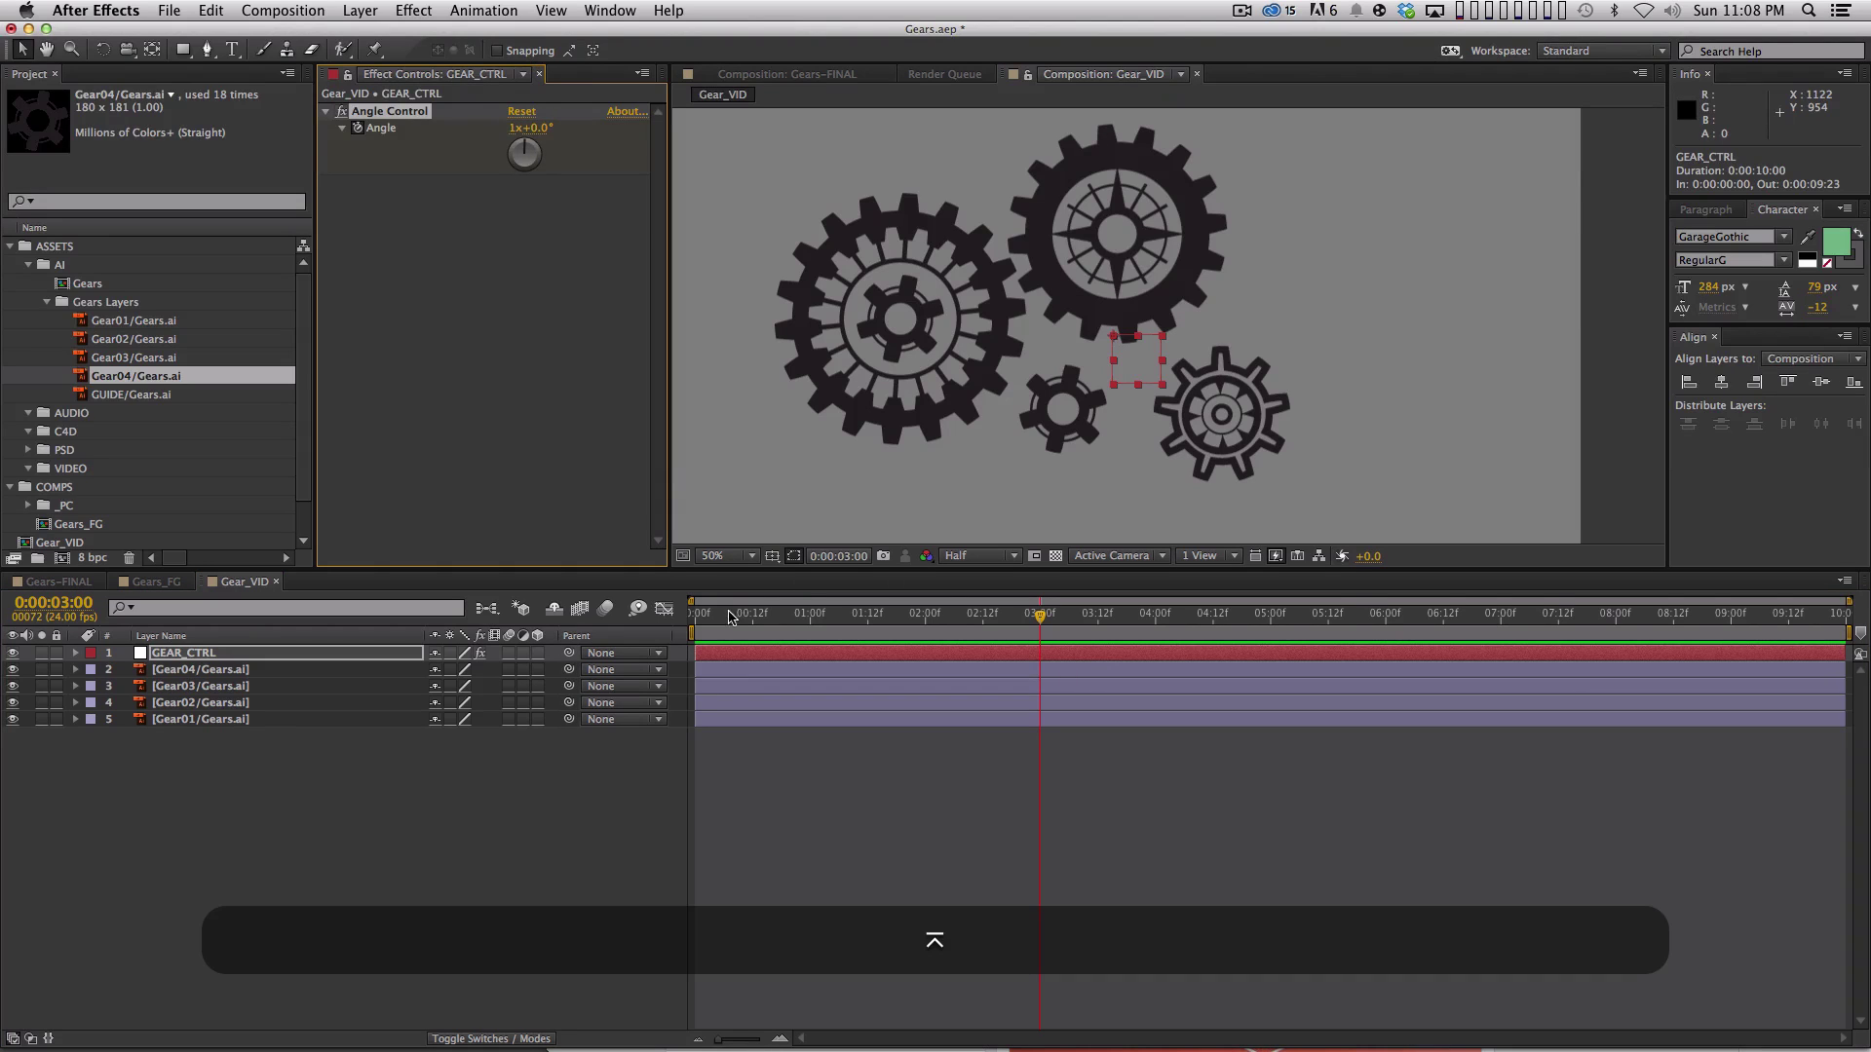
left_click_drag(729, 617, 642, 629)
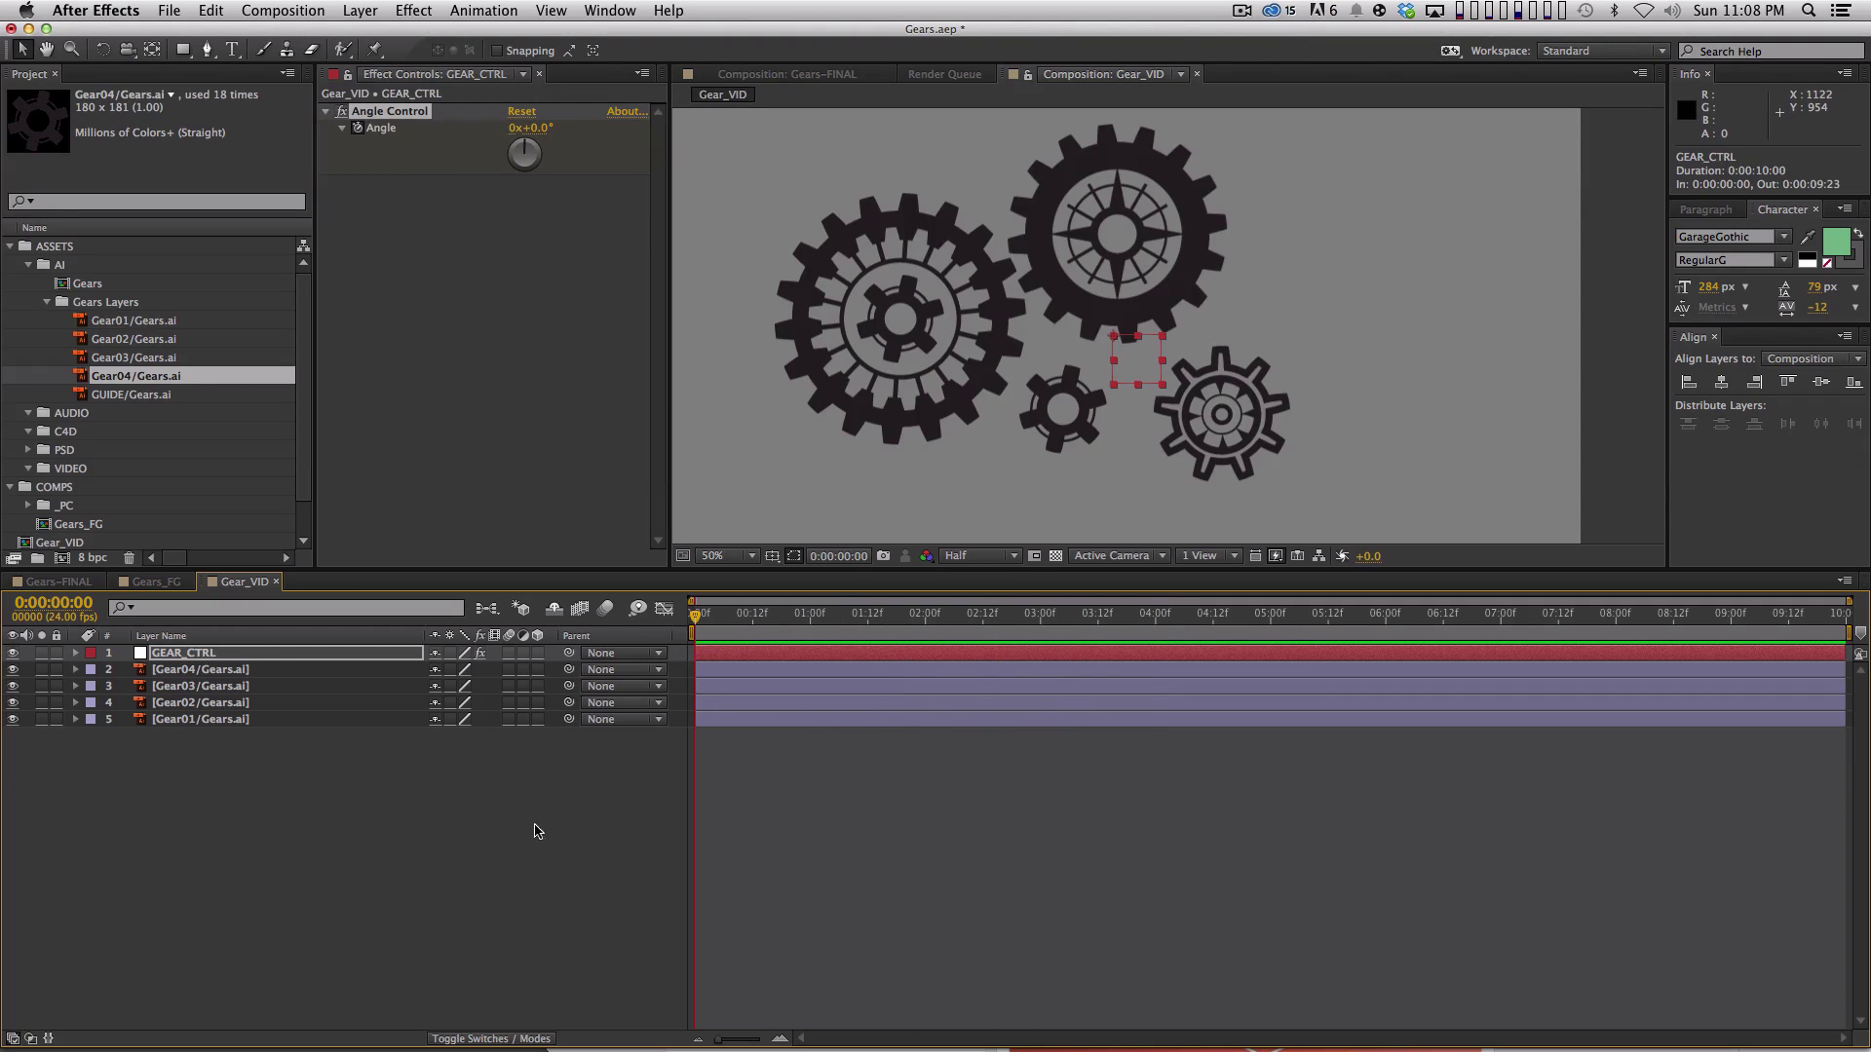
Reveal Gear01's Rotation property and the Angle property of GEAR_CTRL's Angle Control in the timeline.
left_click(228, 721)
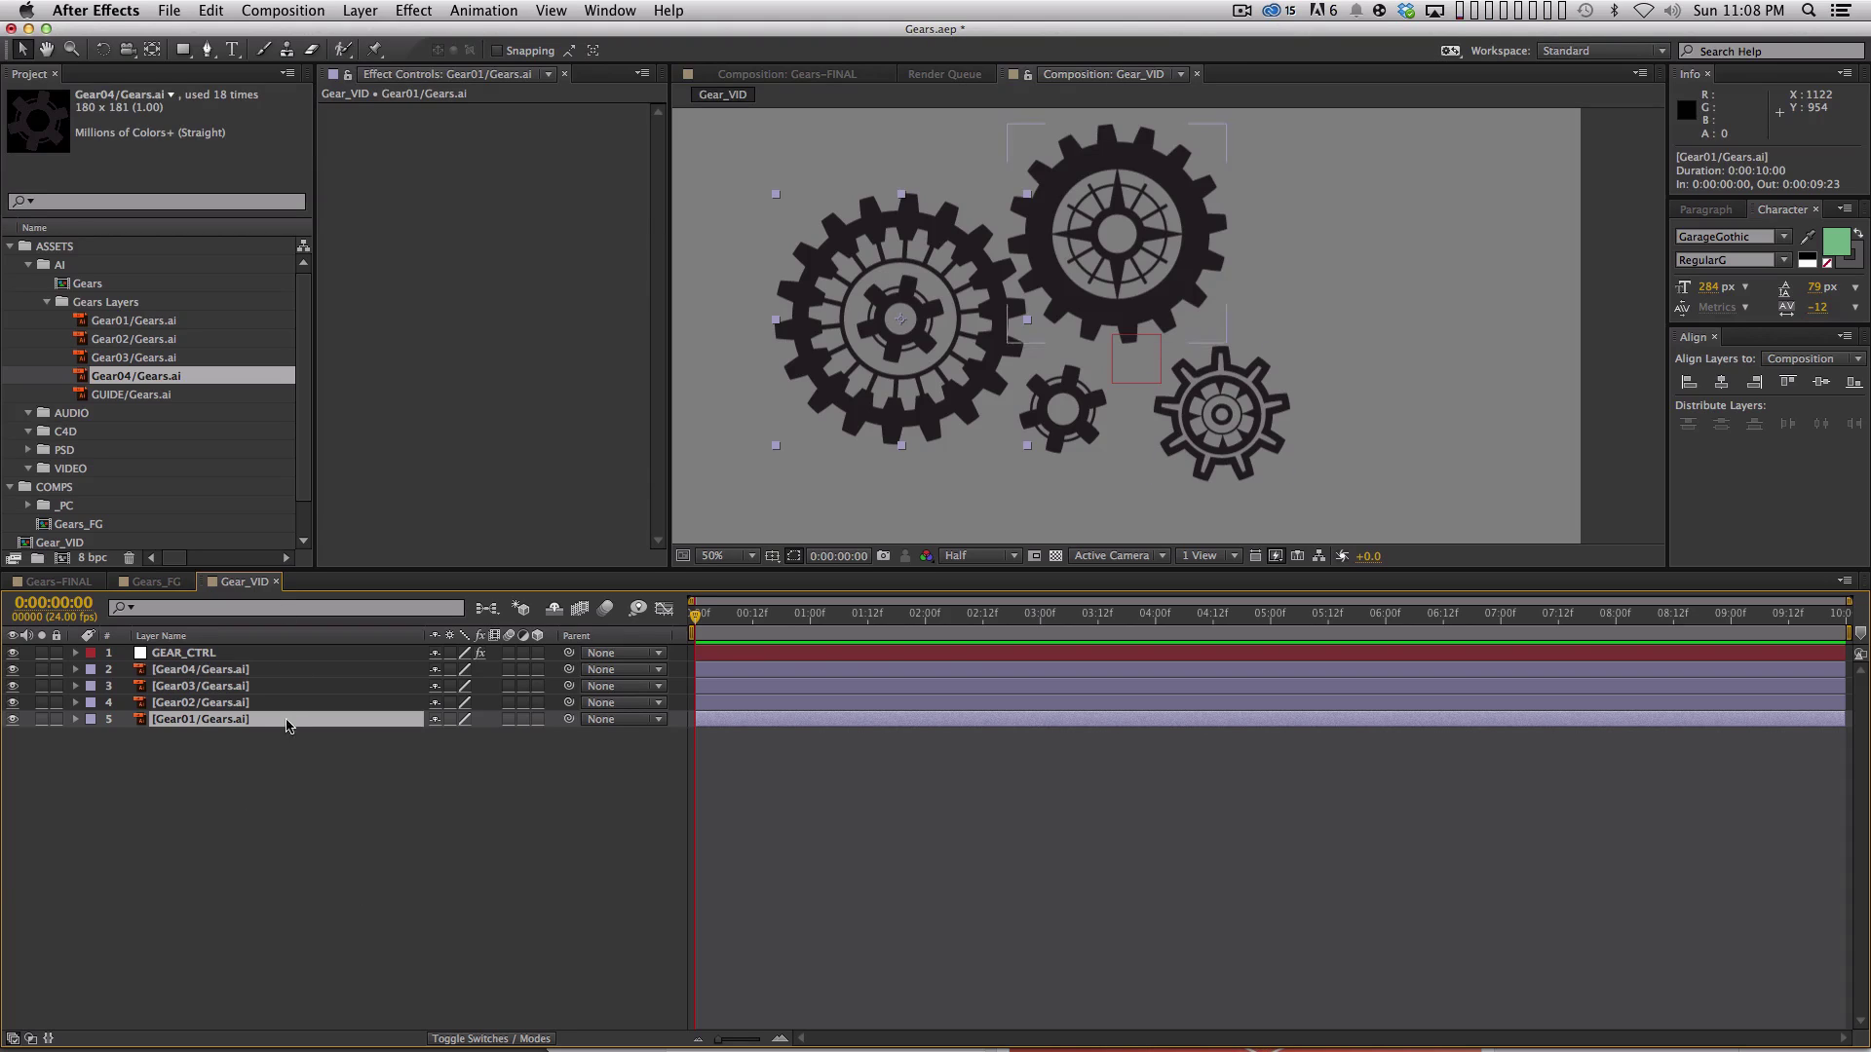
key("r")
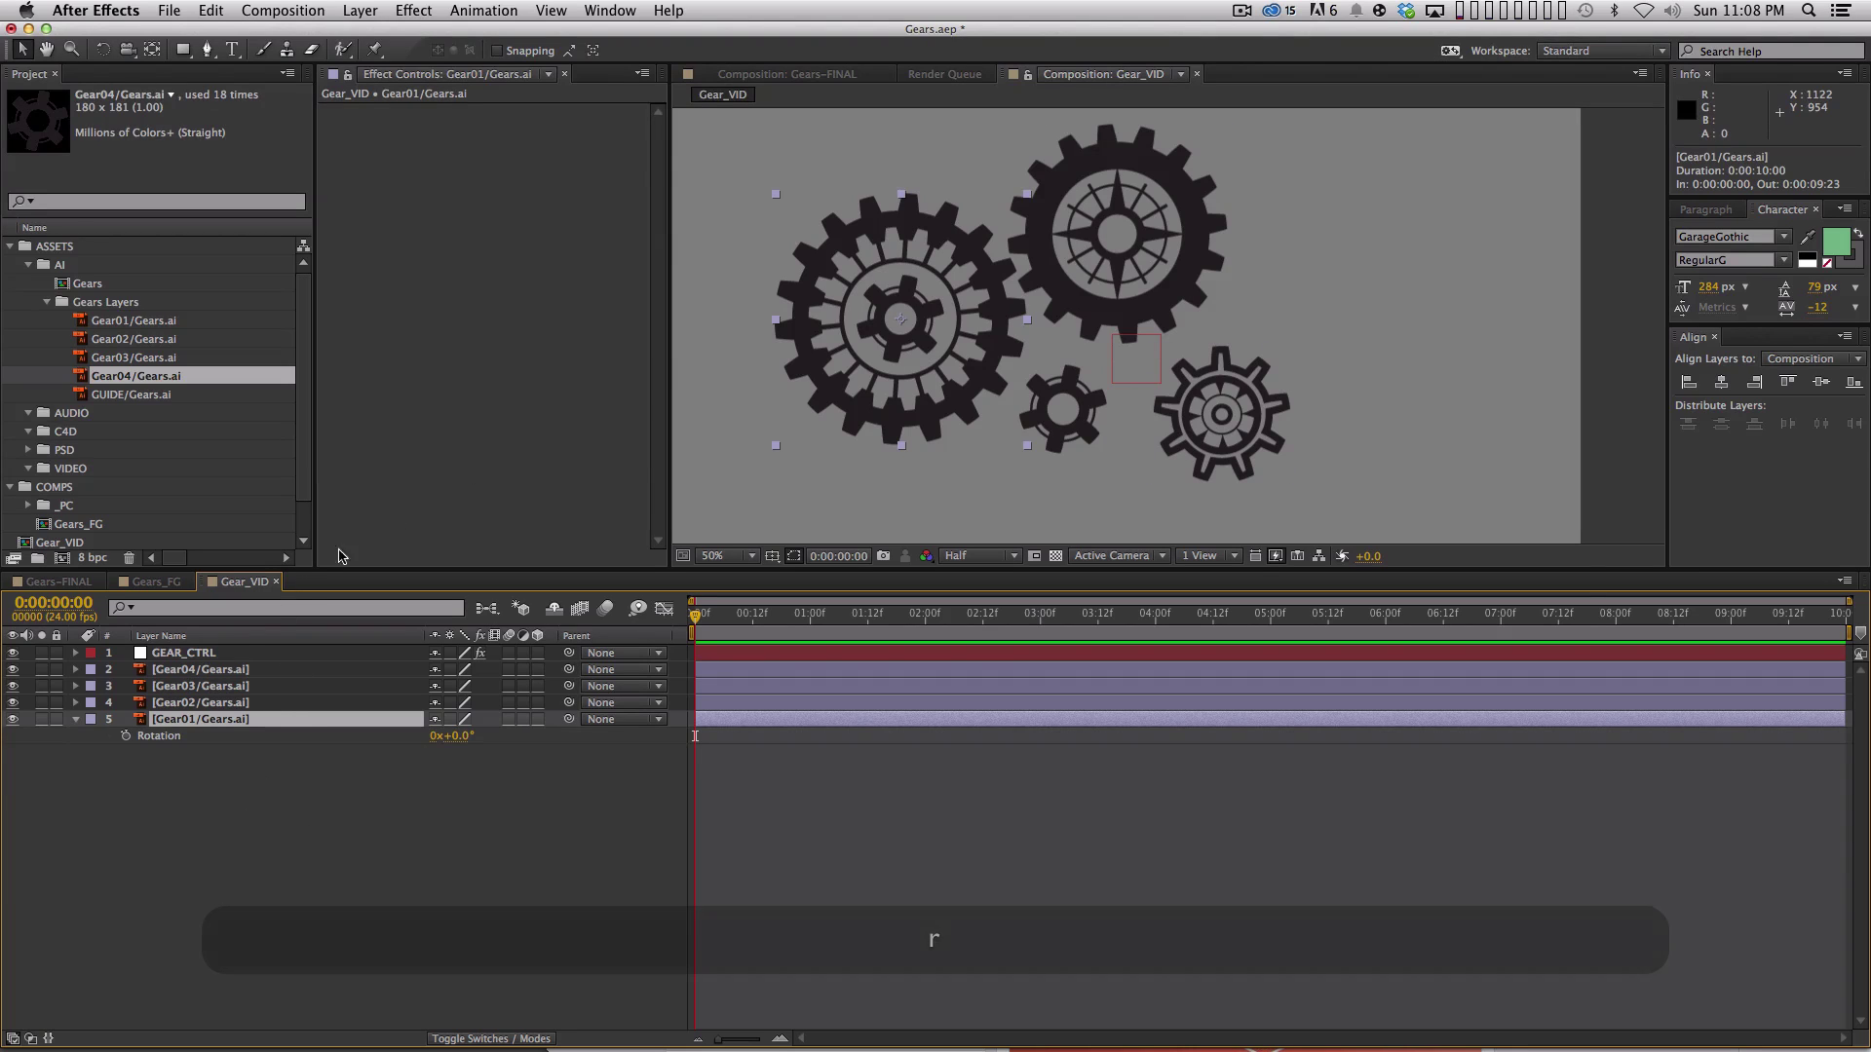
left_click(238, 654)
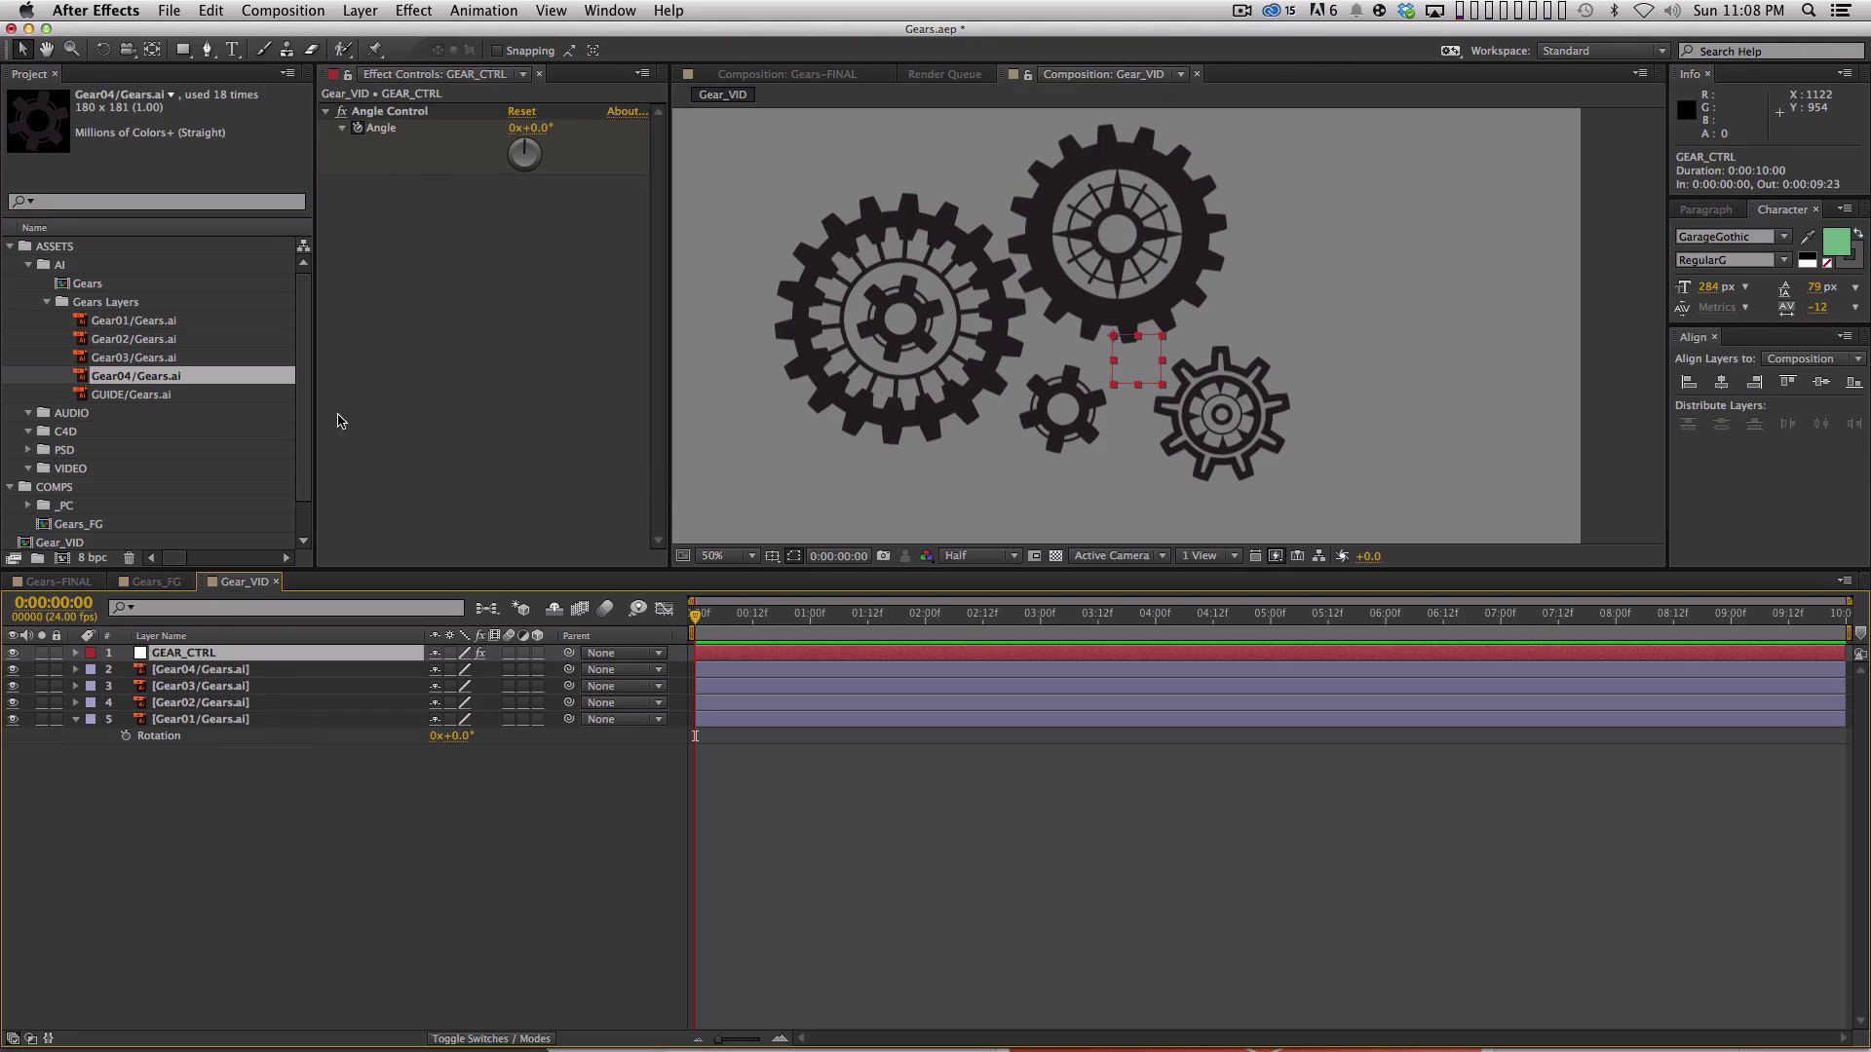
key("e")
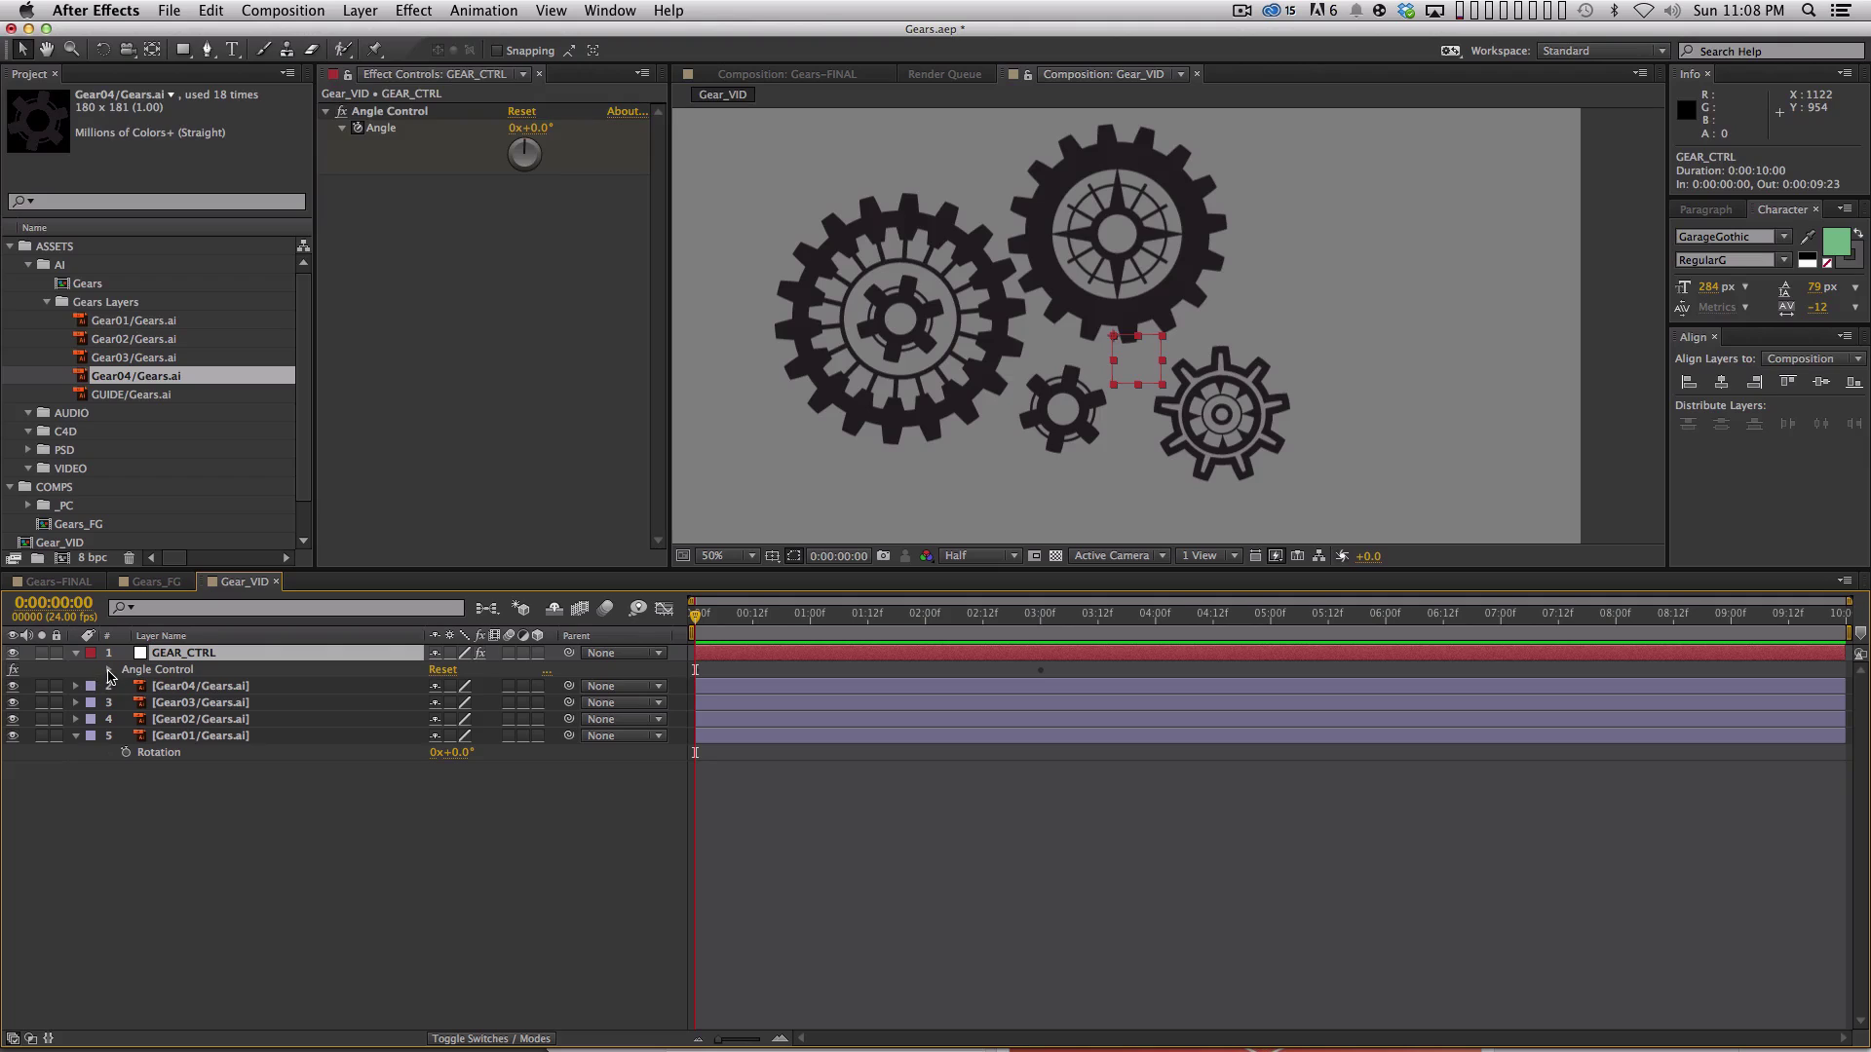
left_click(109, 671)
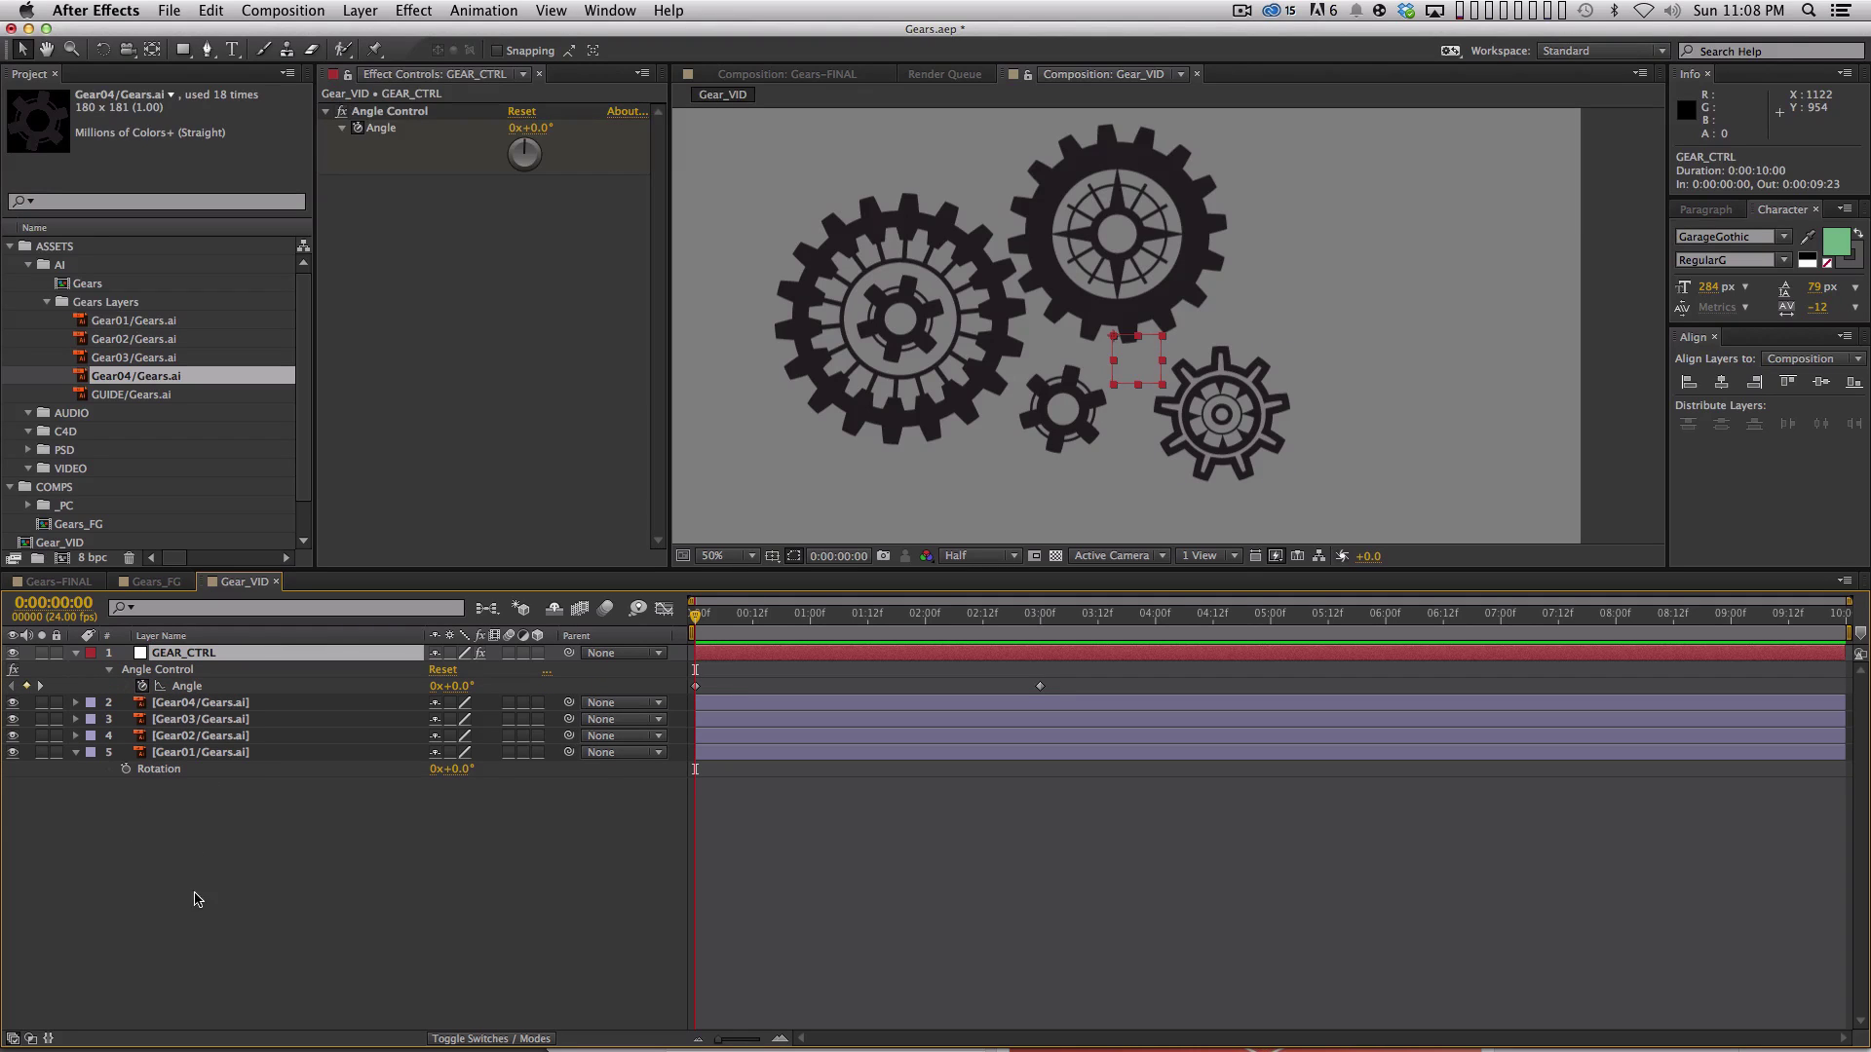
Link Gear01's Rotation to GEAR_CTRL's Angle with the expression thisComp.layer("GEAR_CTRL").effect("Angle Control")("Angle"), and preview the rotation.
key("alt")
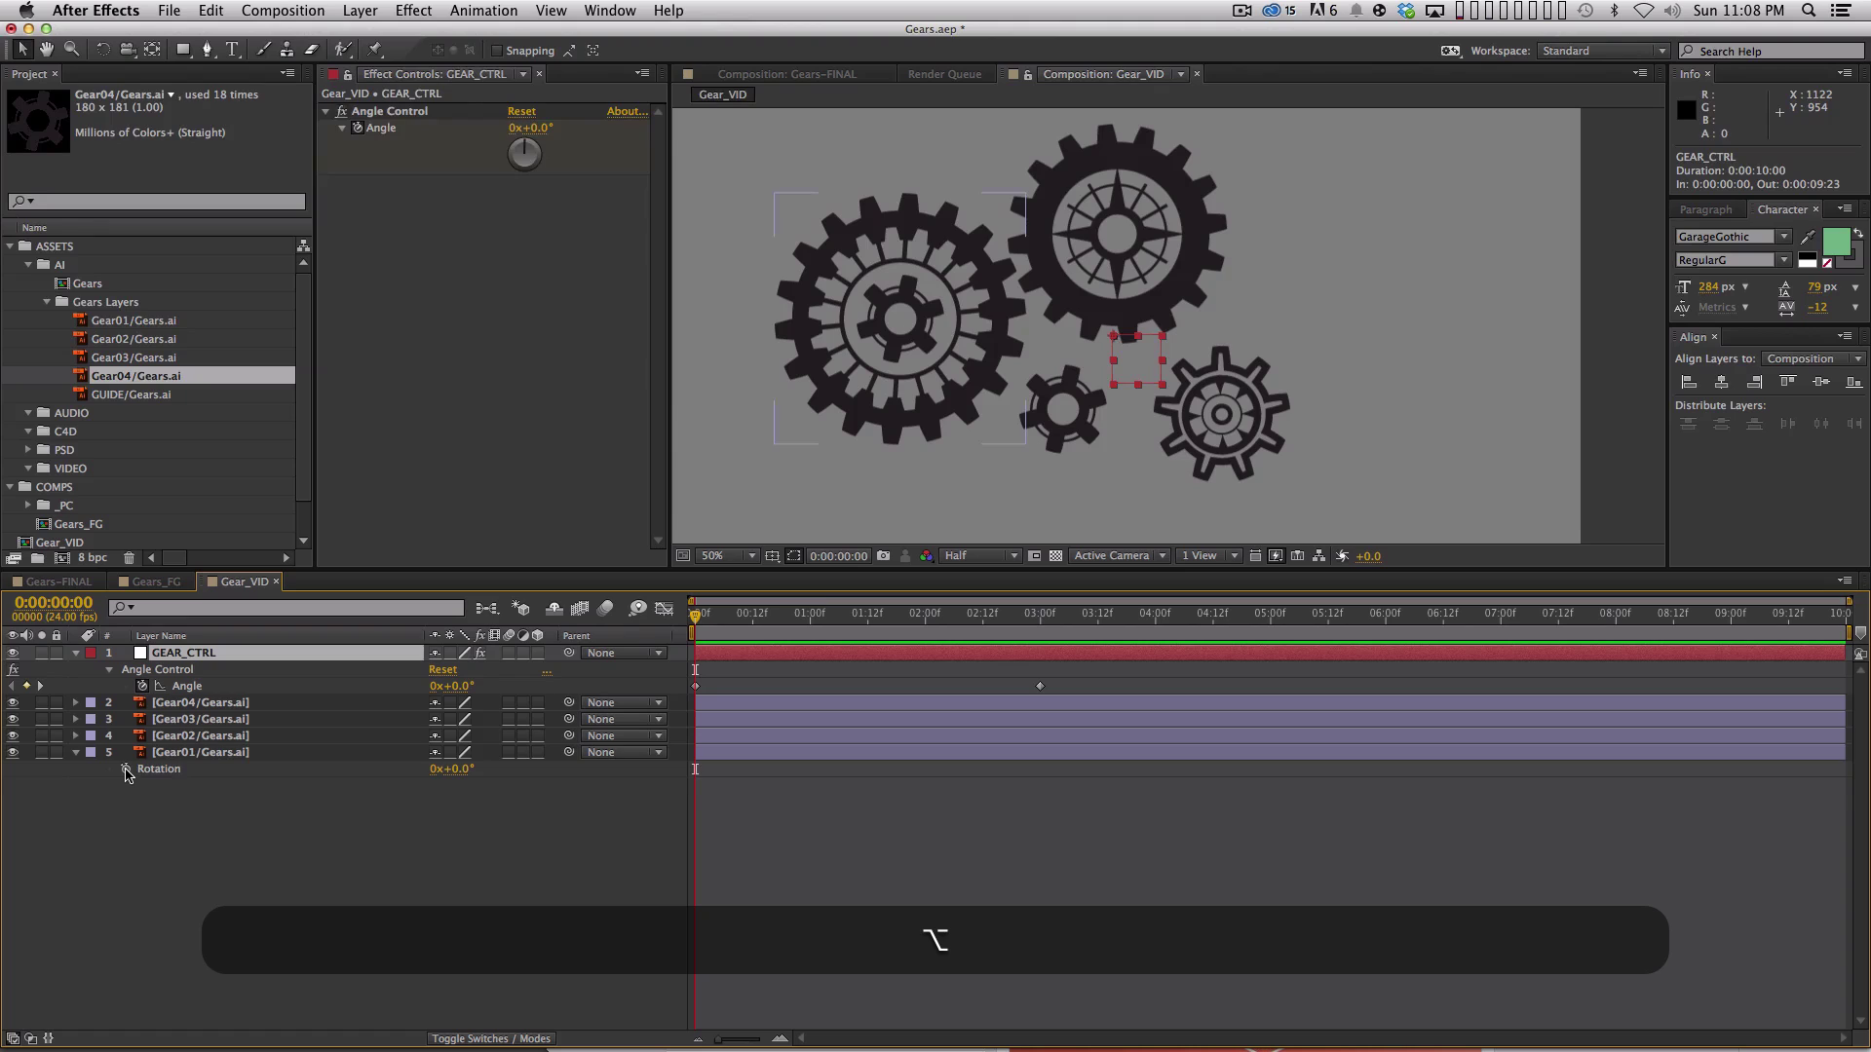
left_click(126, 769, "alt")
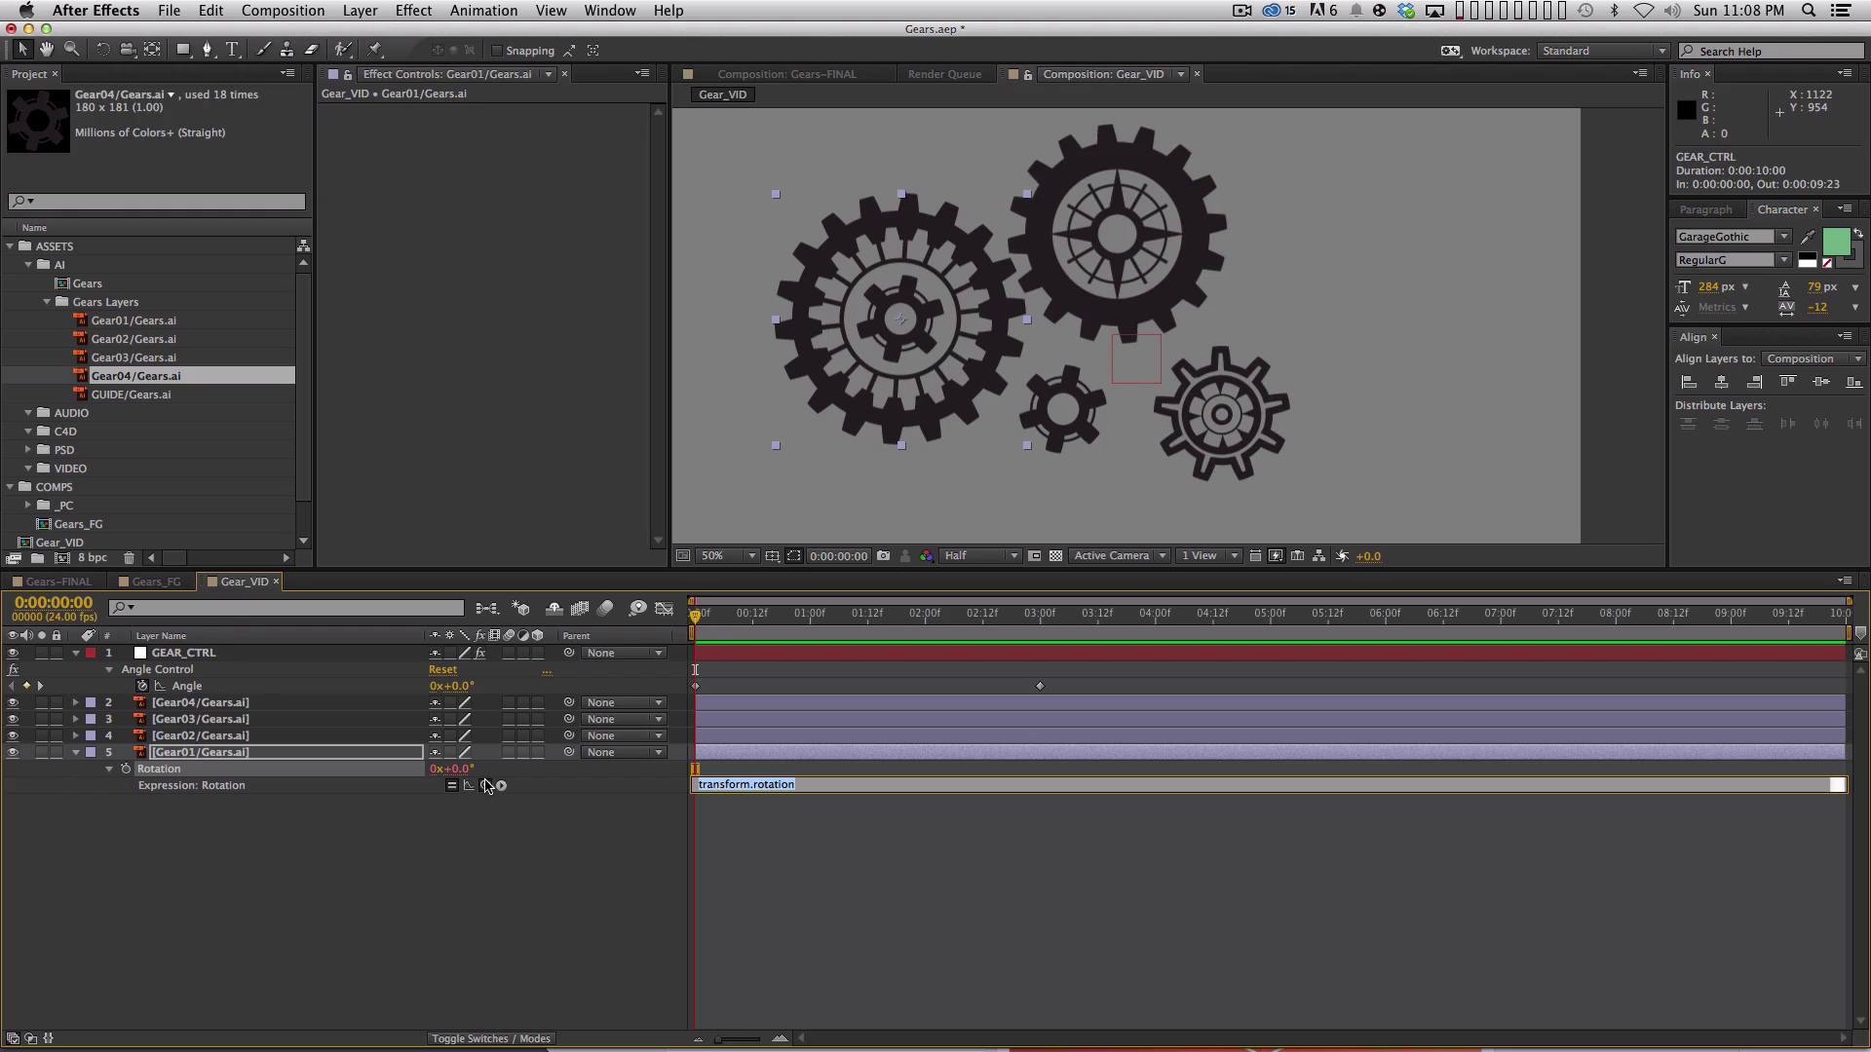
left_click_drag(483, 785, 230, 686)
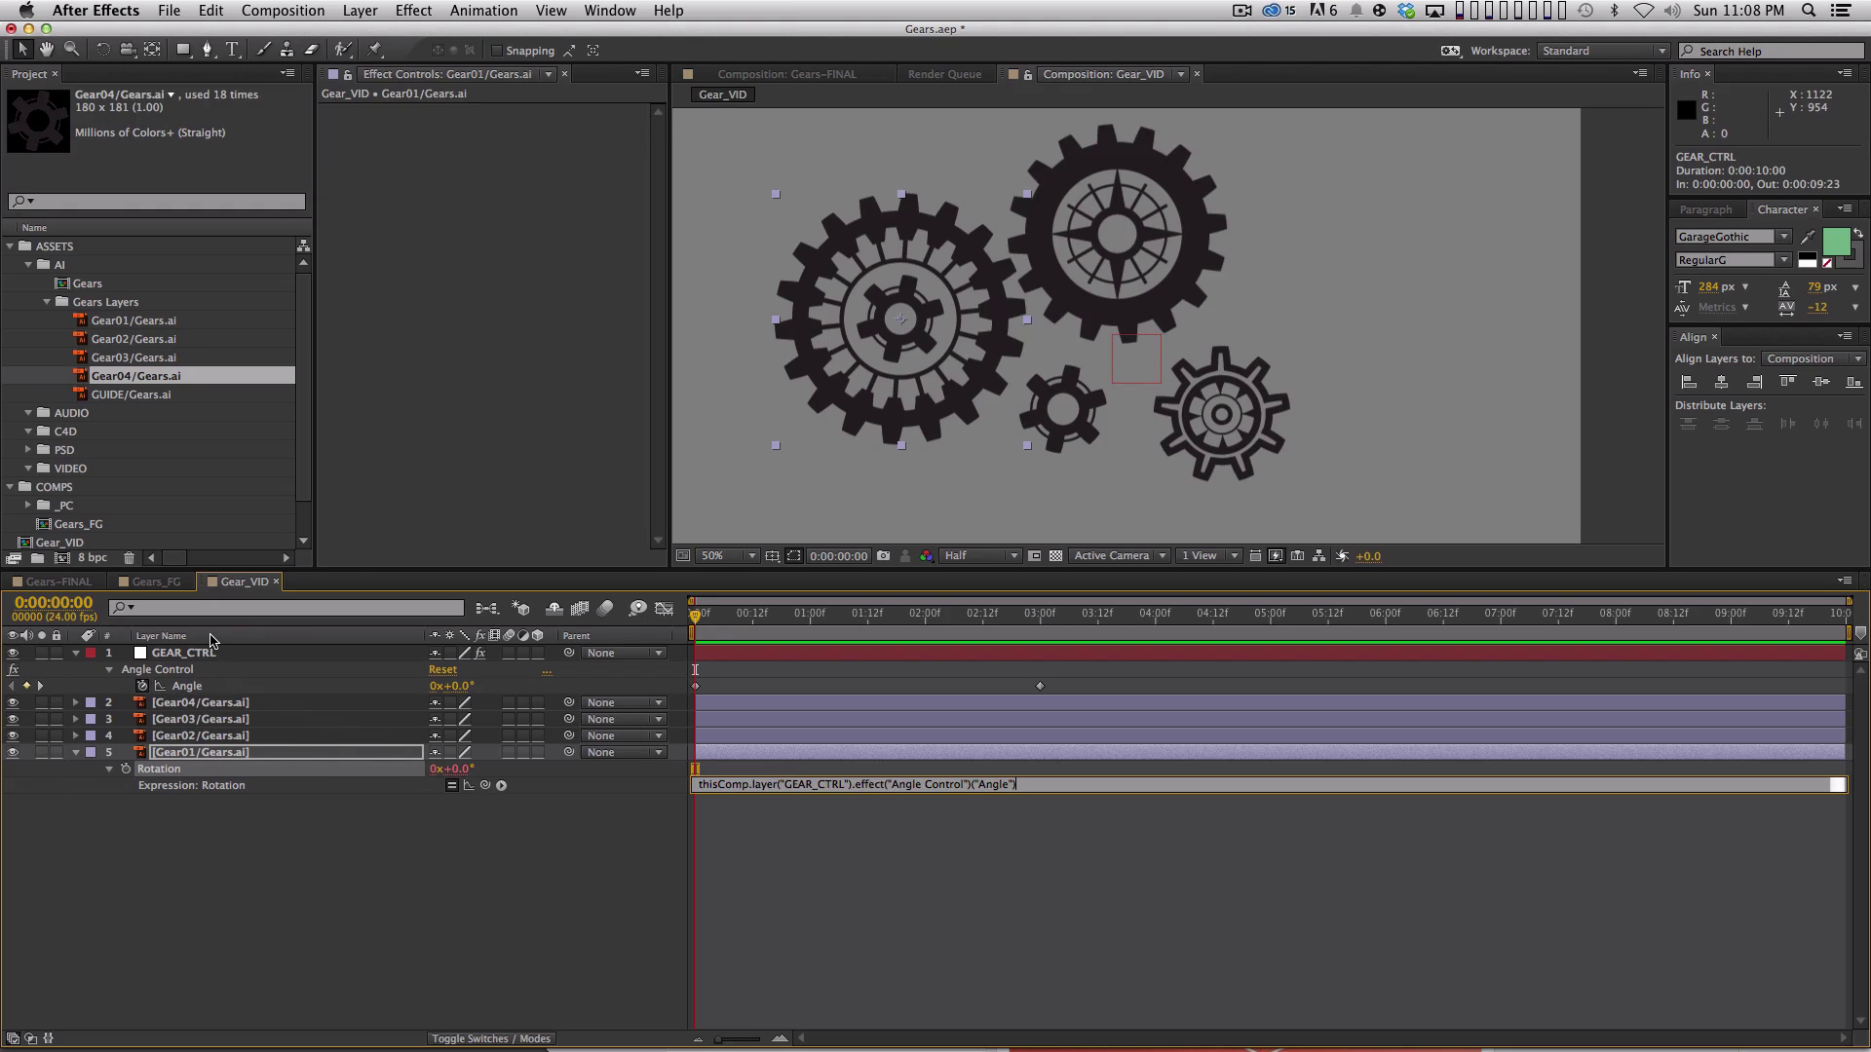
key("KP_Enter")
key("KP_0")
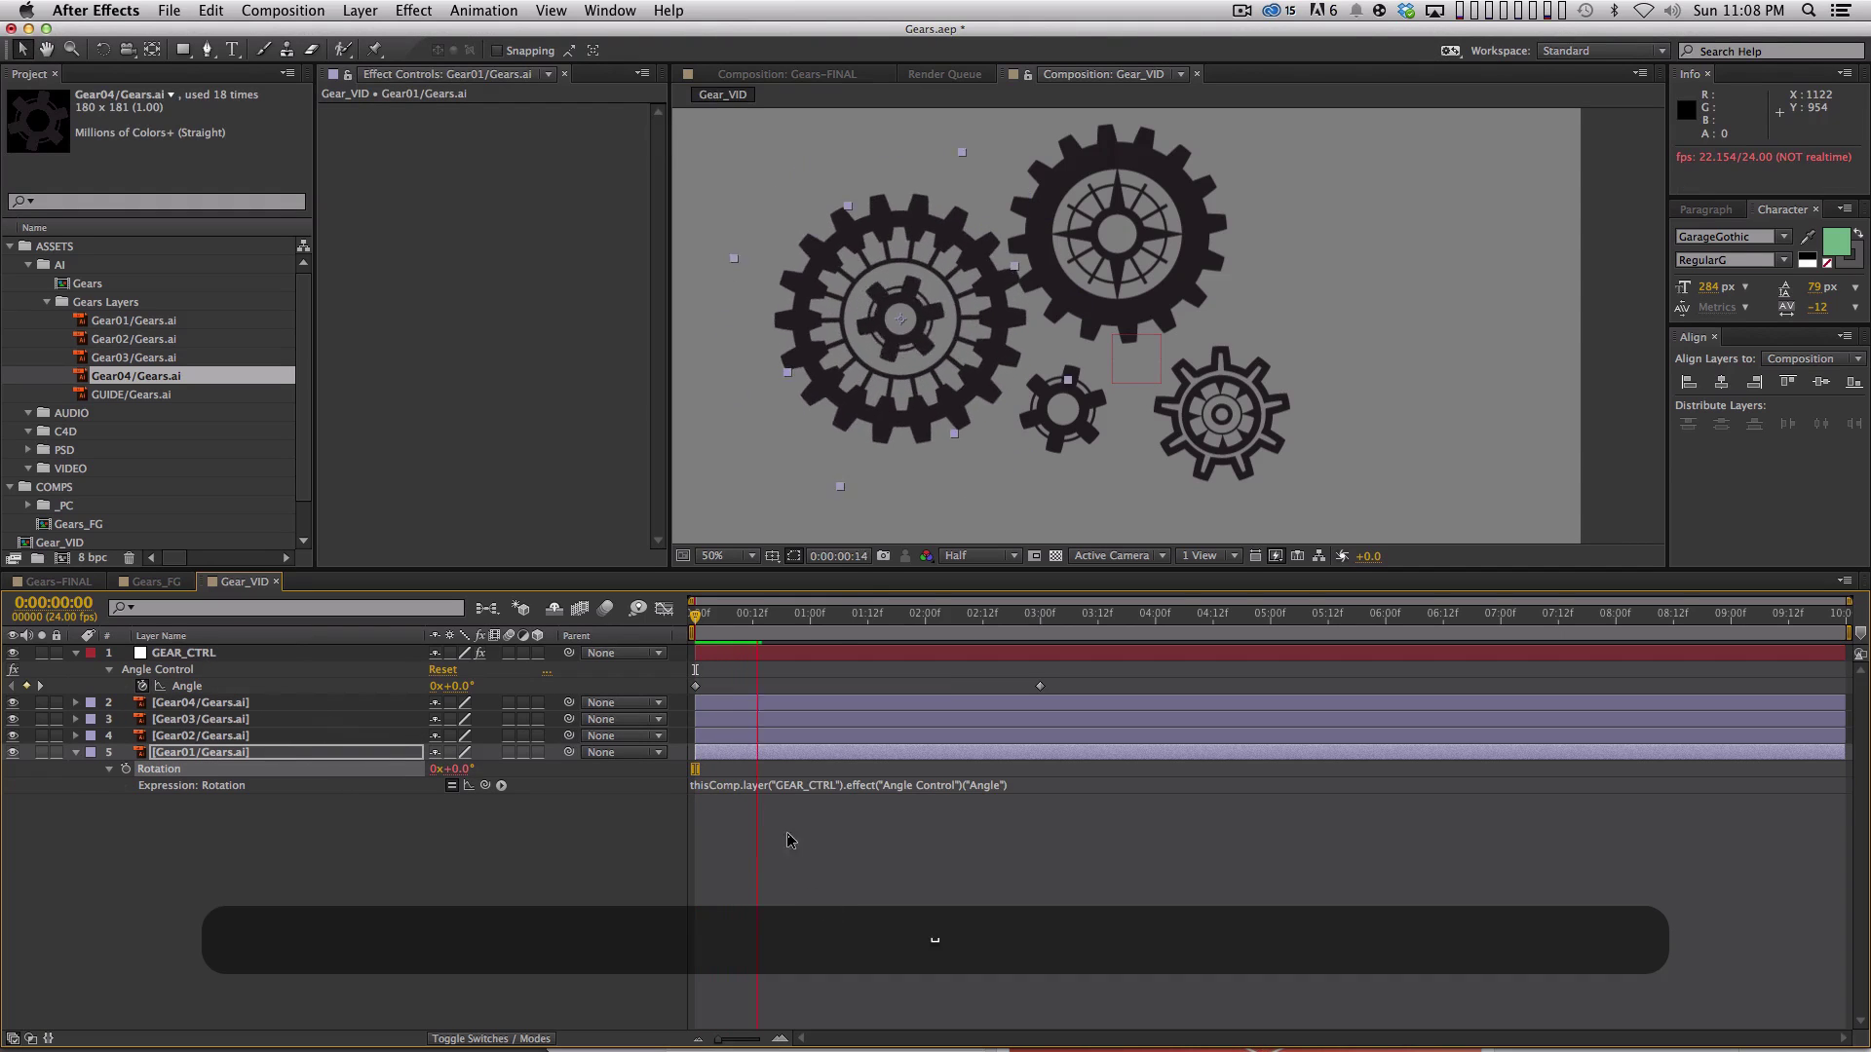
key("space")
Return to the first frame, move Gear02 closer to Gear01 at about 949, 334, and preview how their teeth meet.
left_click(261, 653)
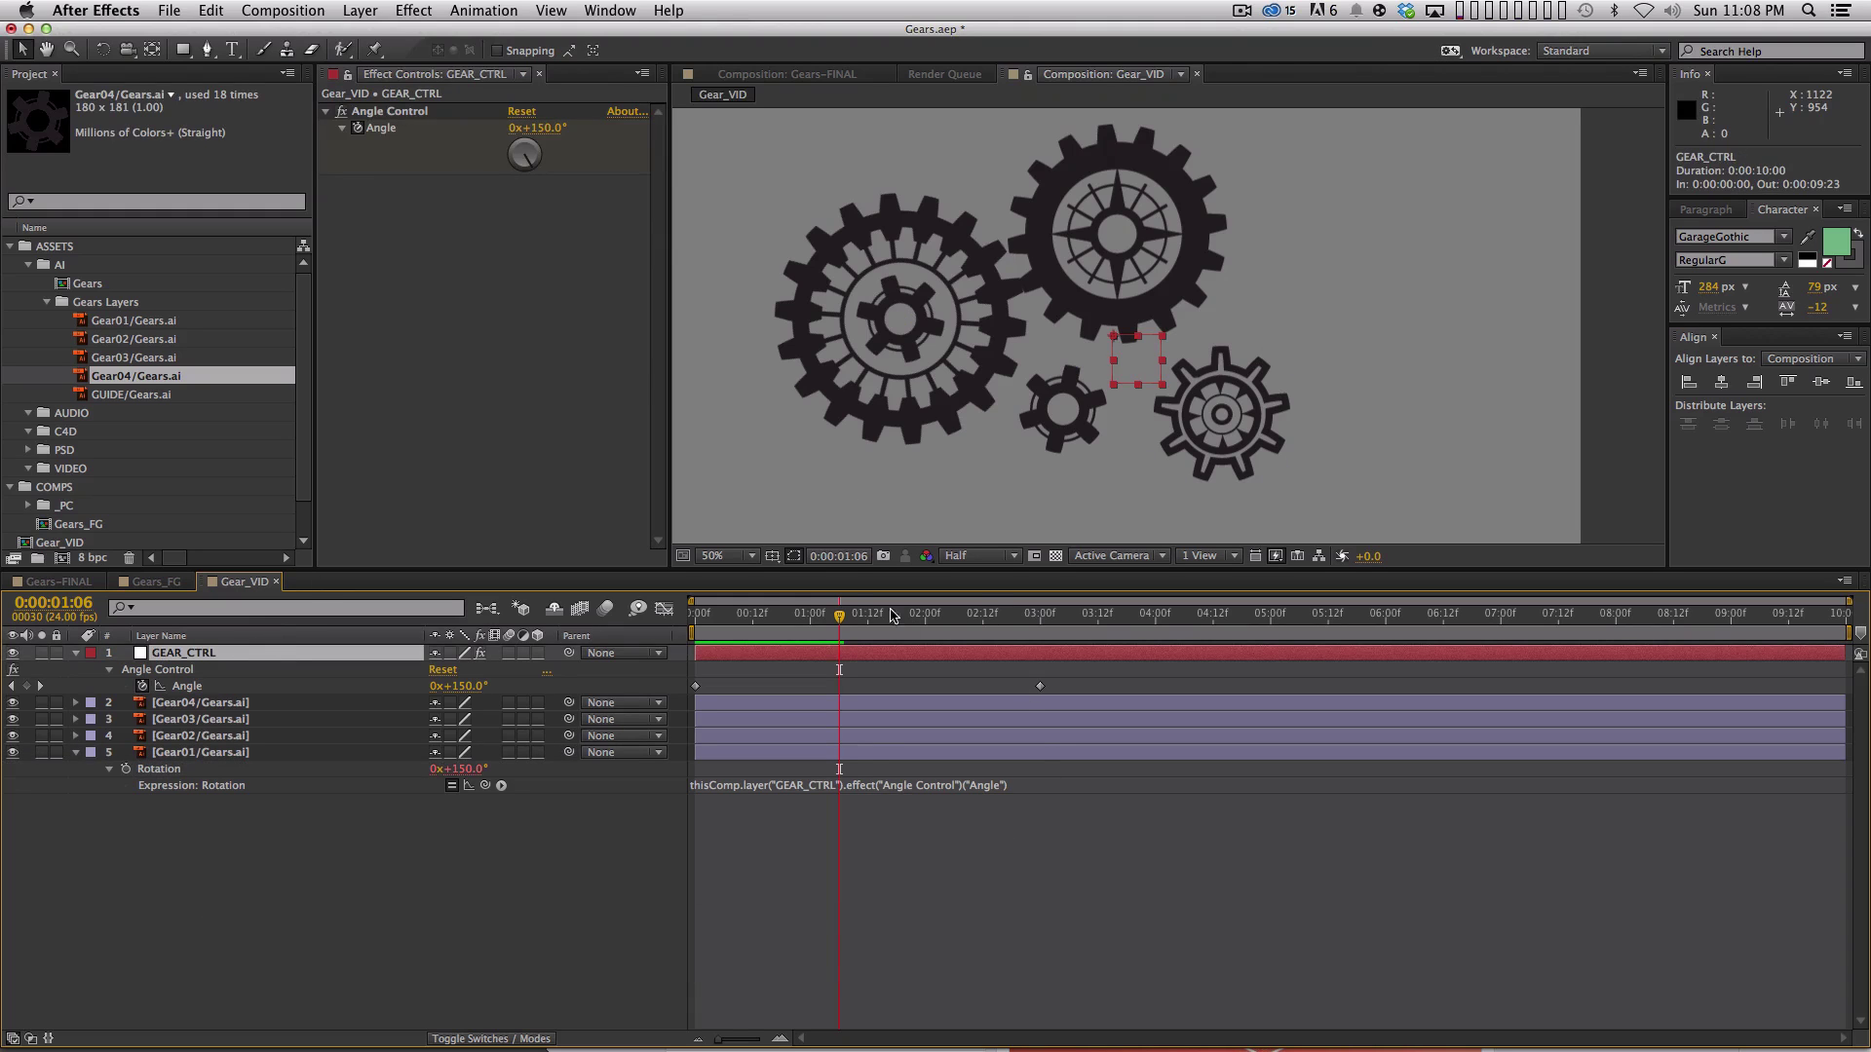
left_click_drag(843, 619, 656, 626)
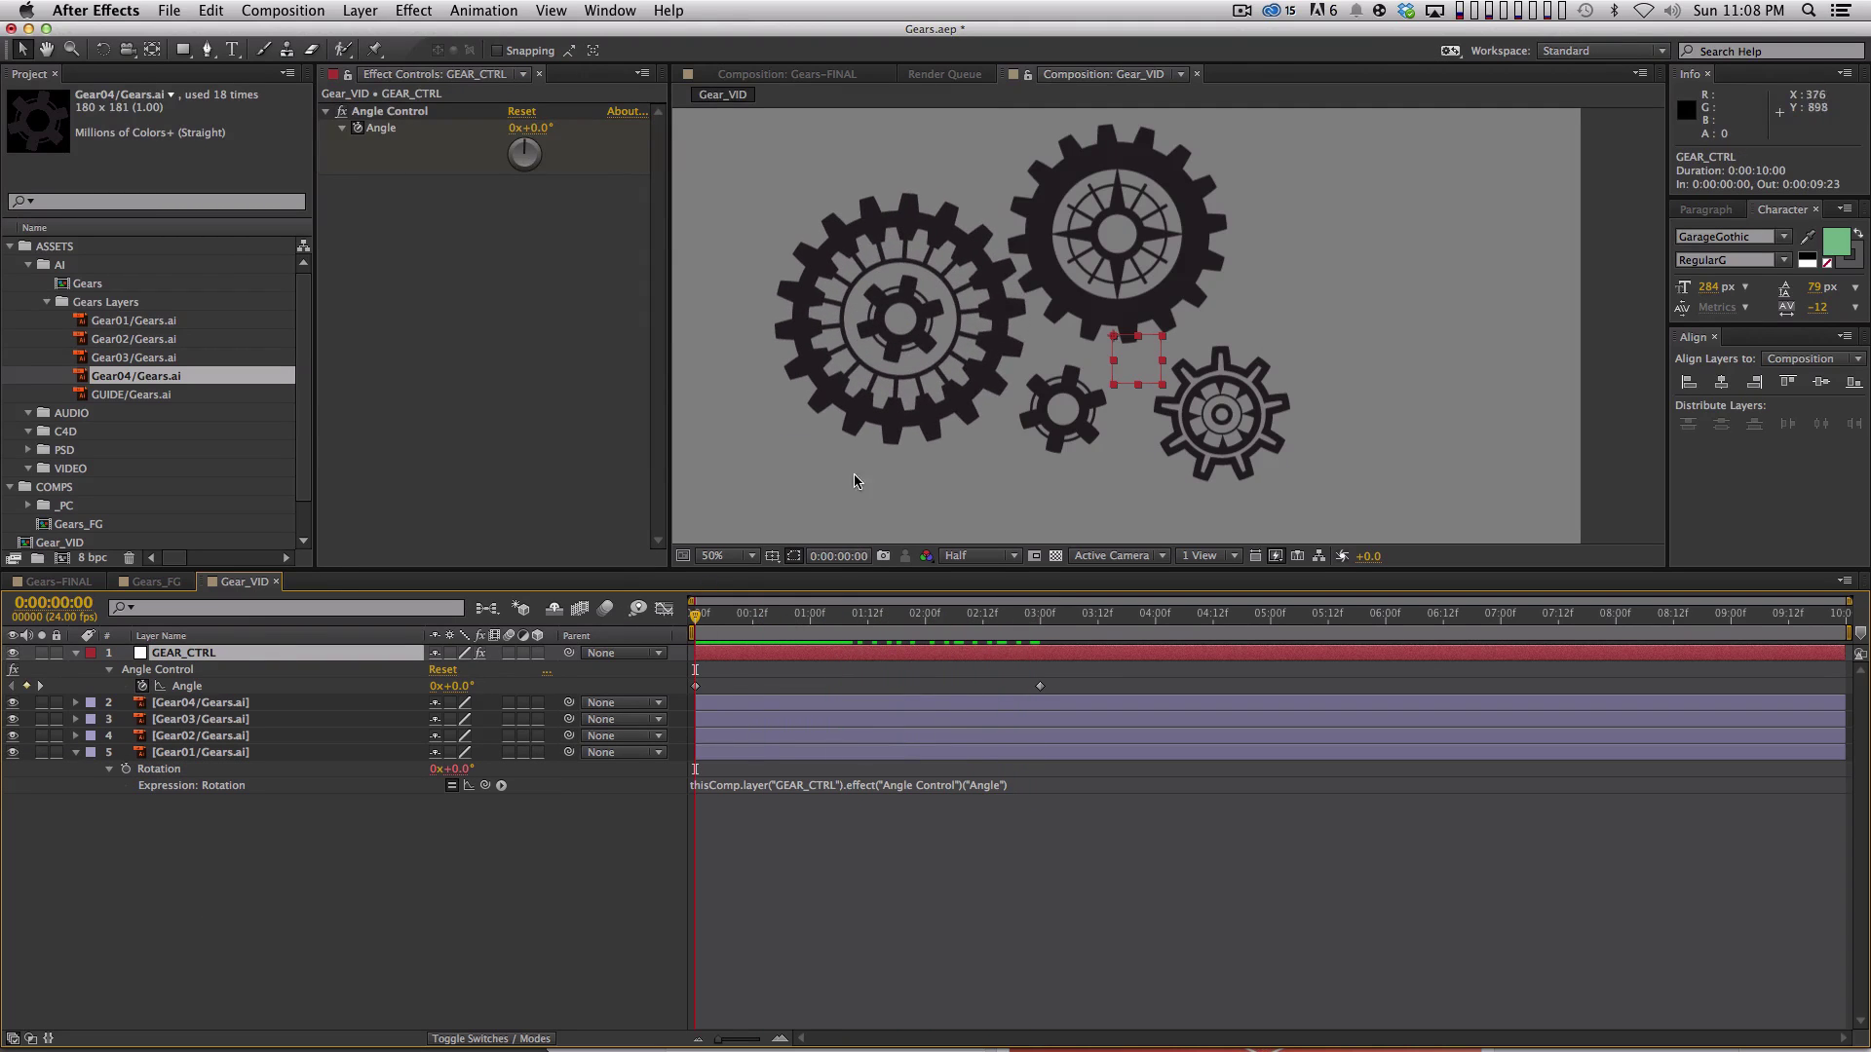
left_click_drag(1086, 253, 1076, 253)
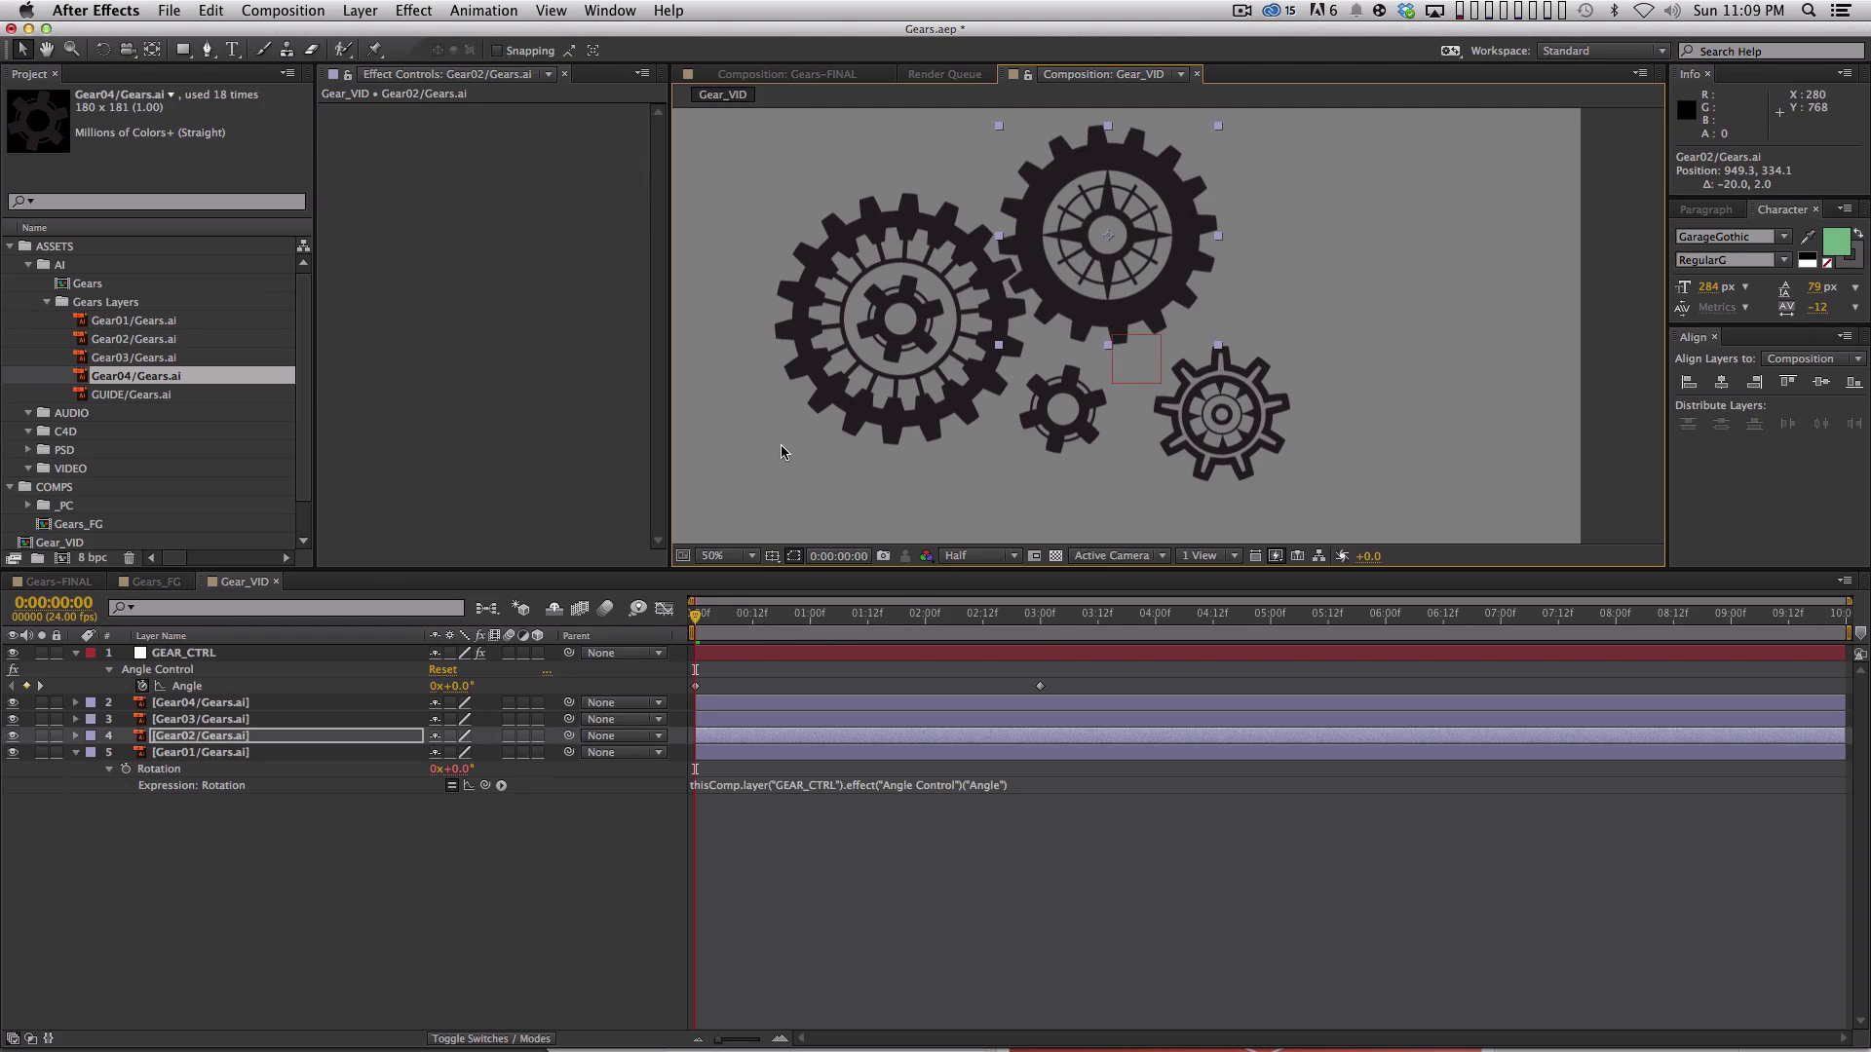
key("space")
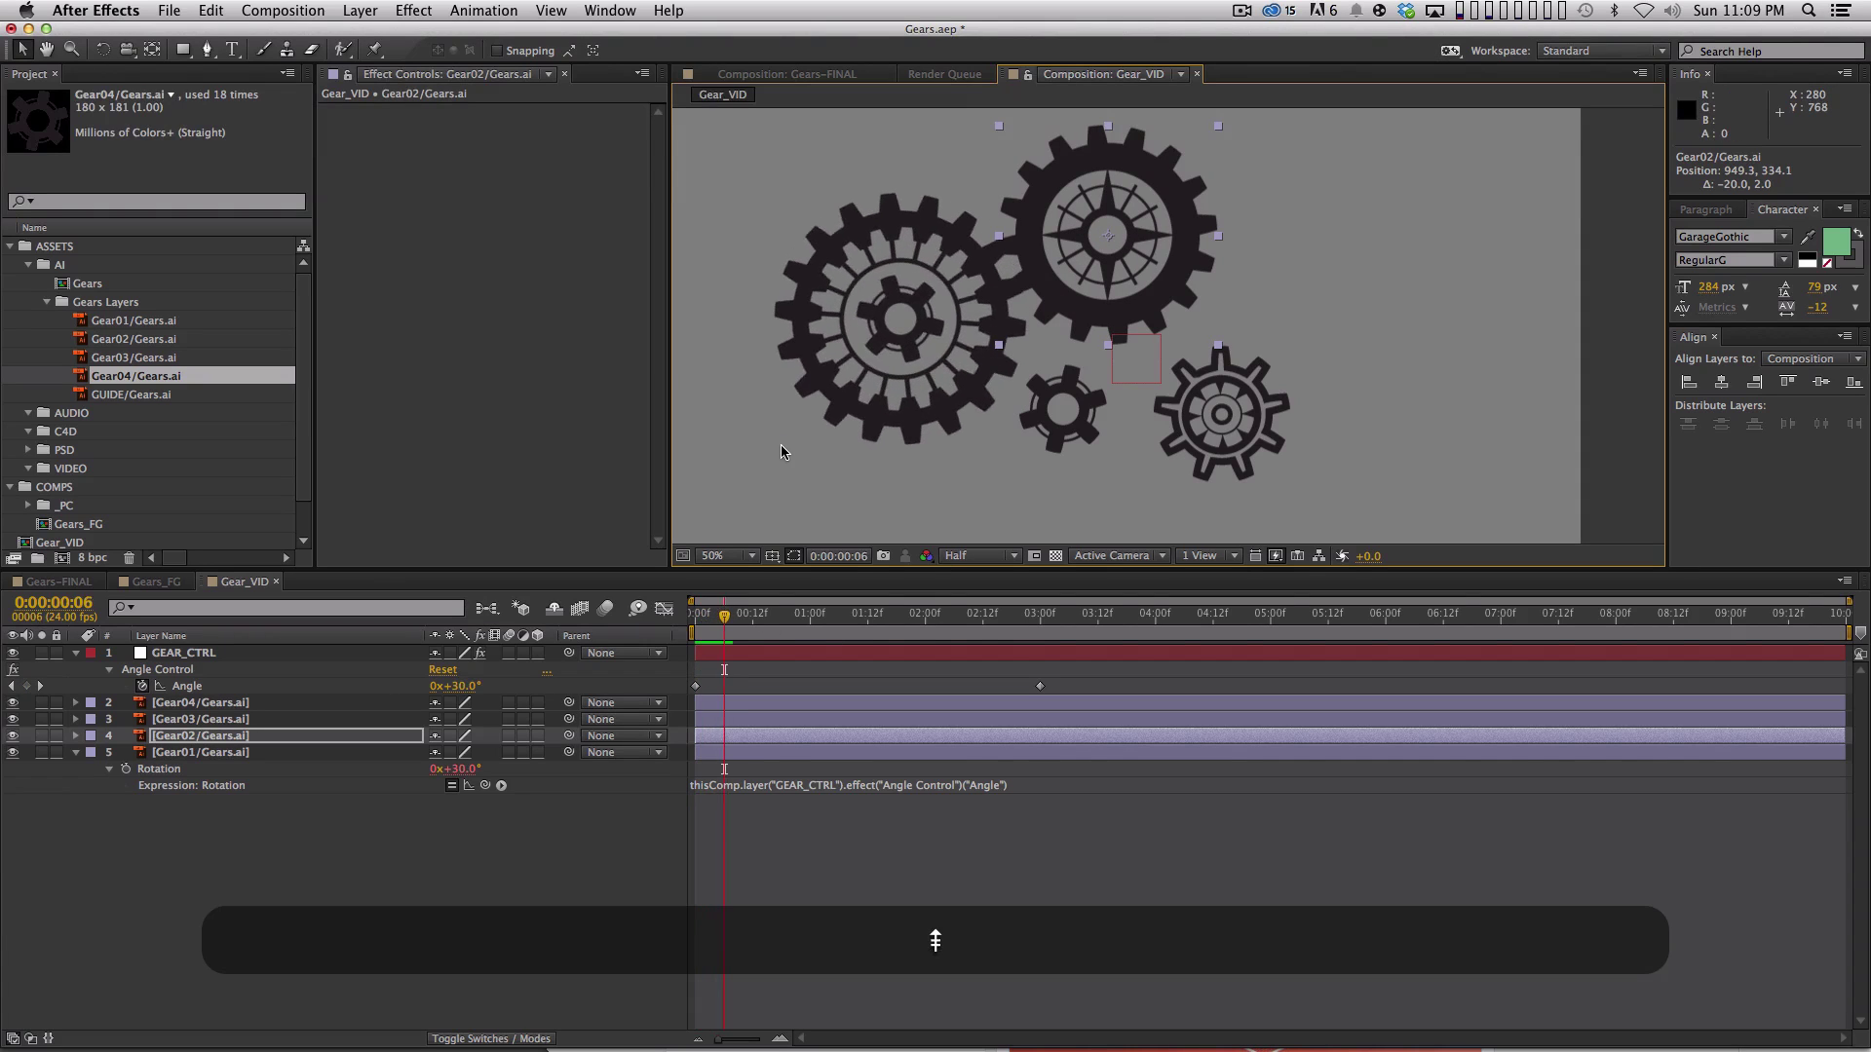
key("Home")
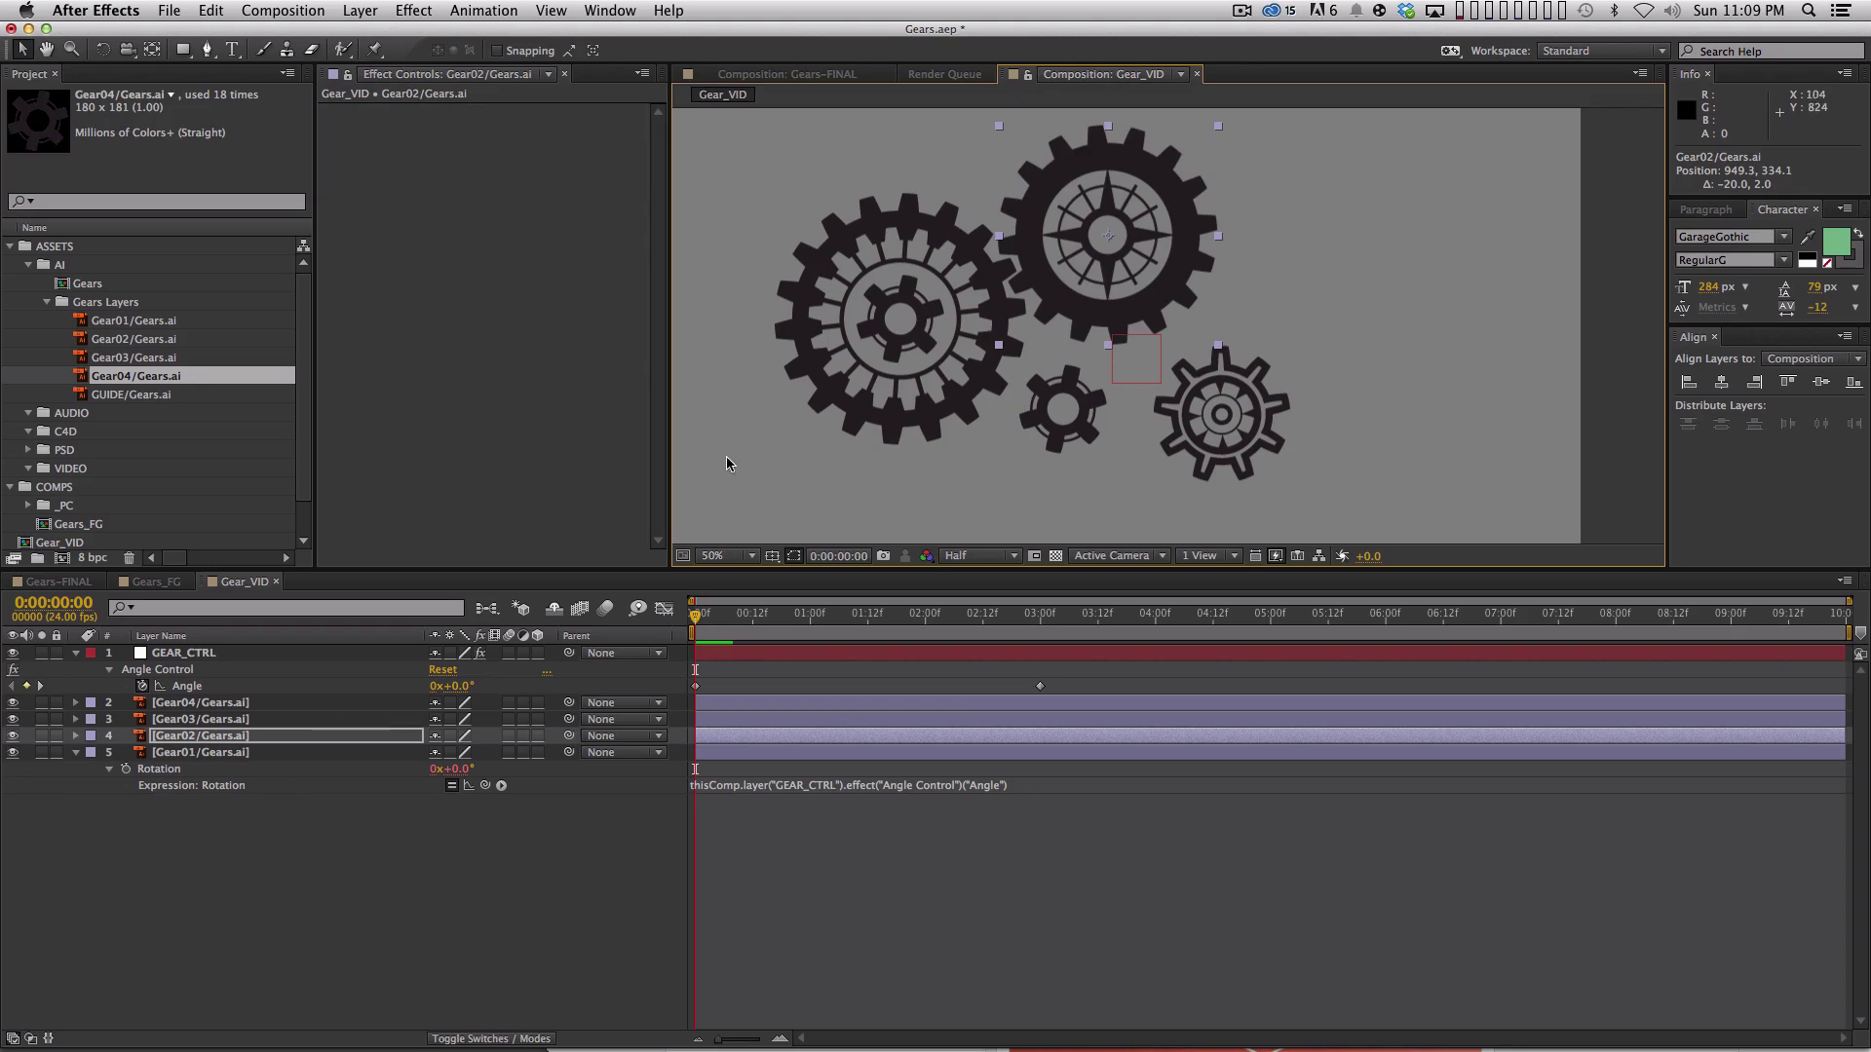
Copy Gear01's Rotation property with its expression onto Gear02 and preview both gears turning.
key("u")
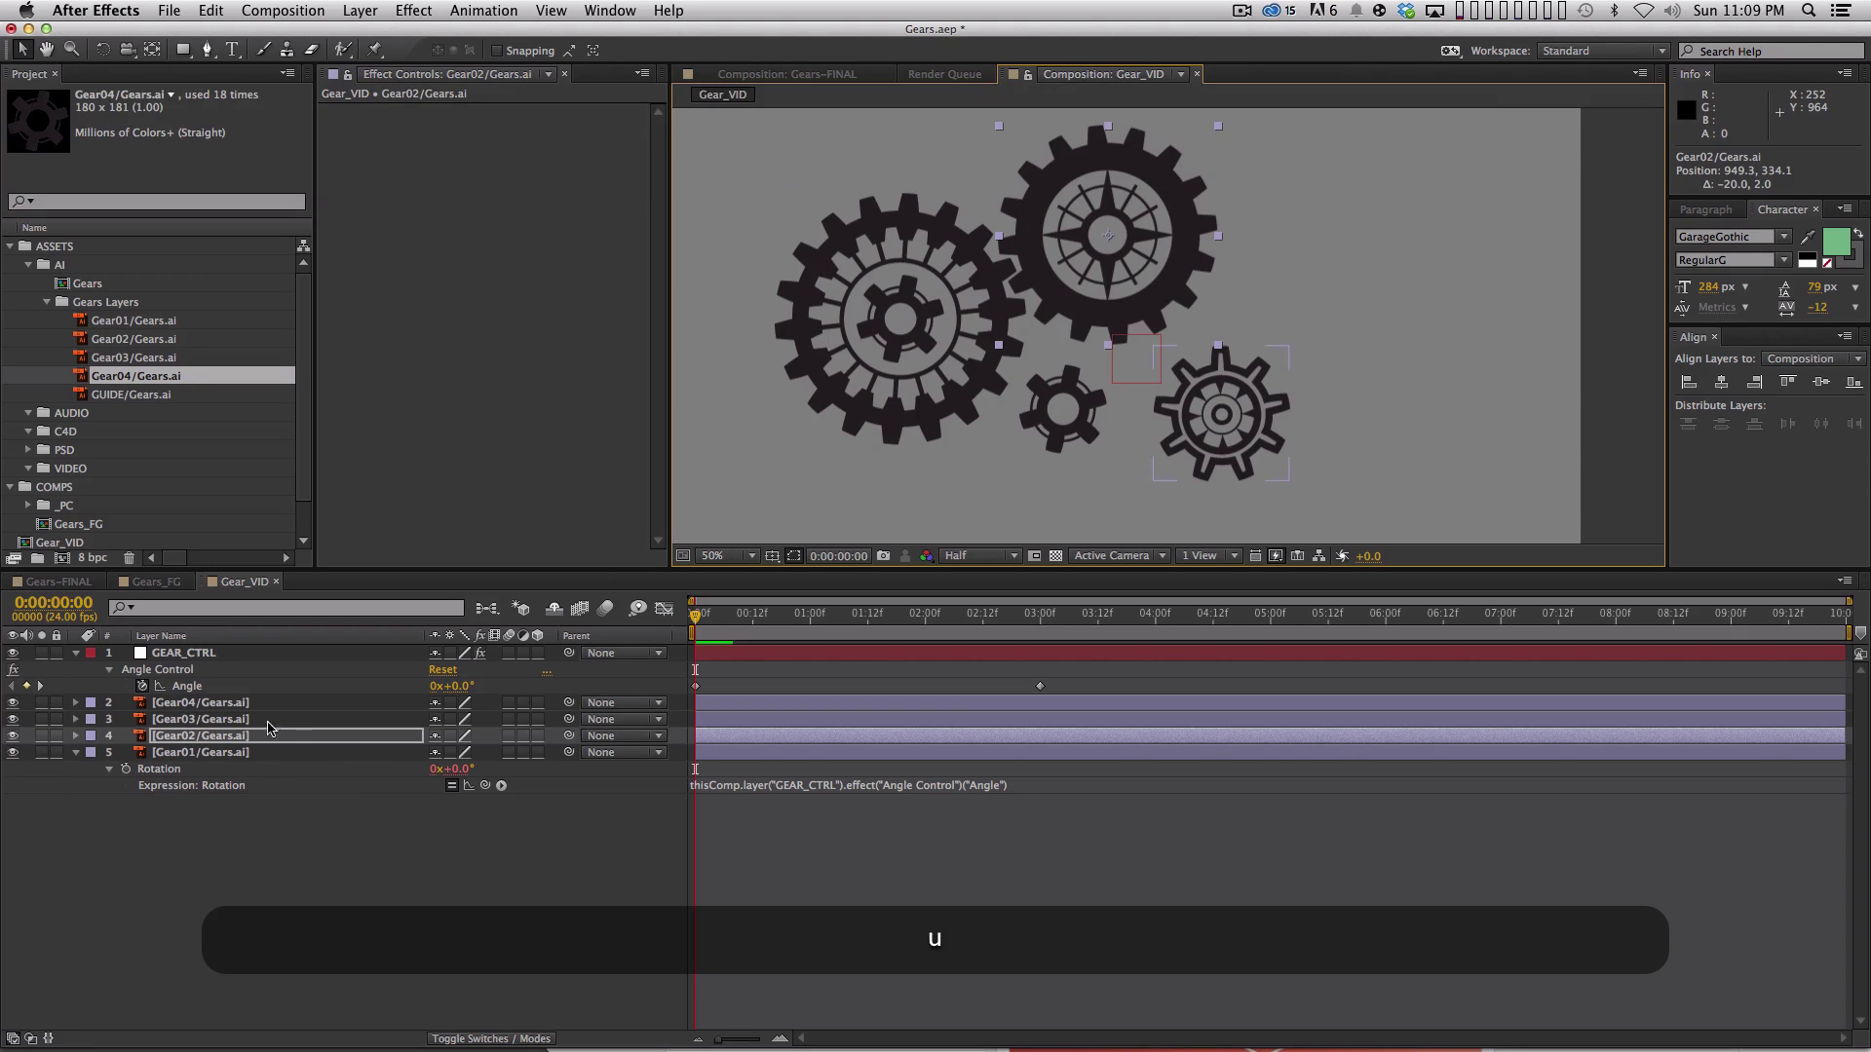
left_click(195, 769)
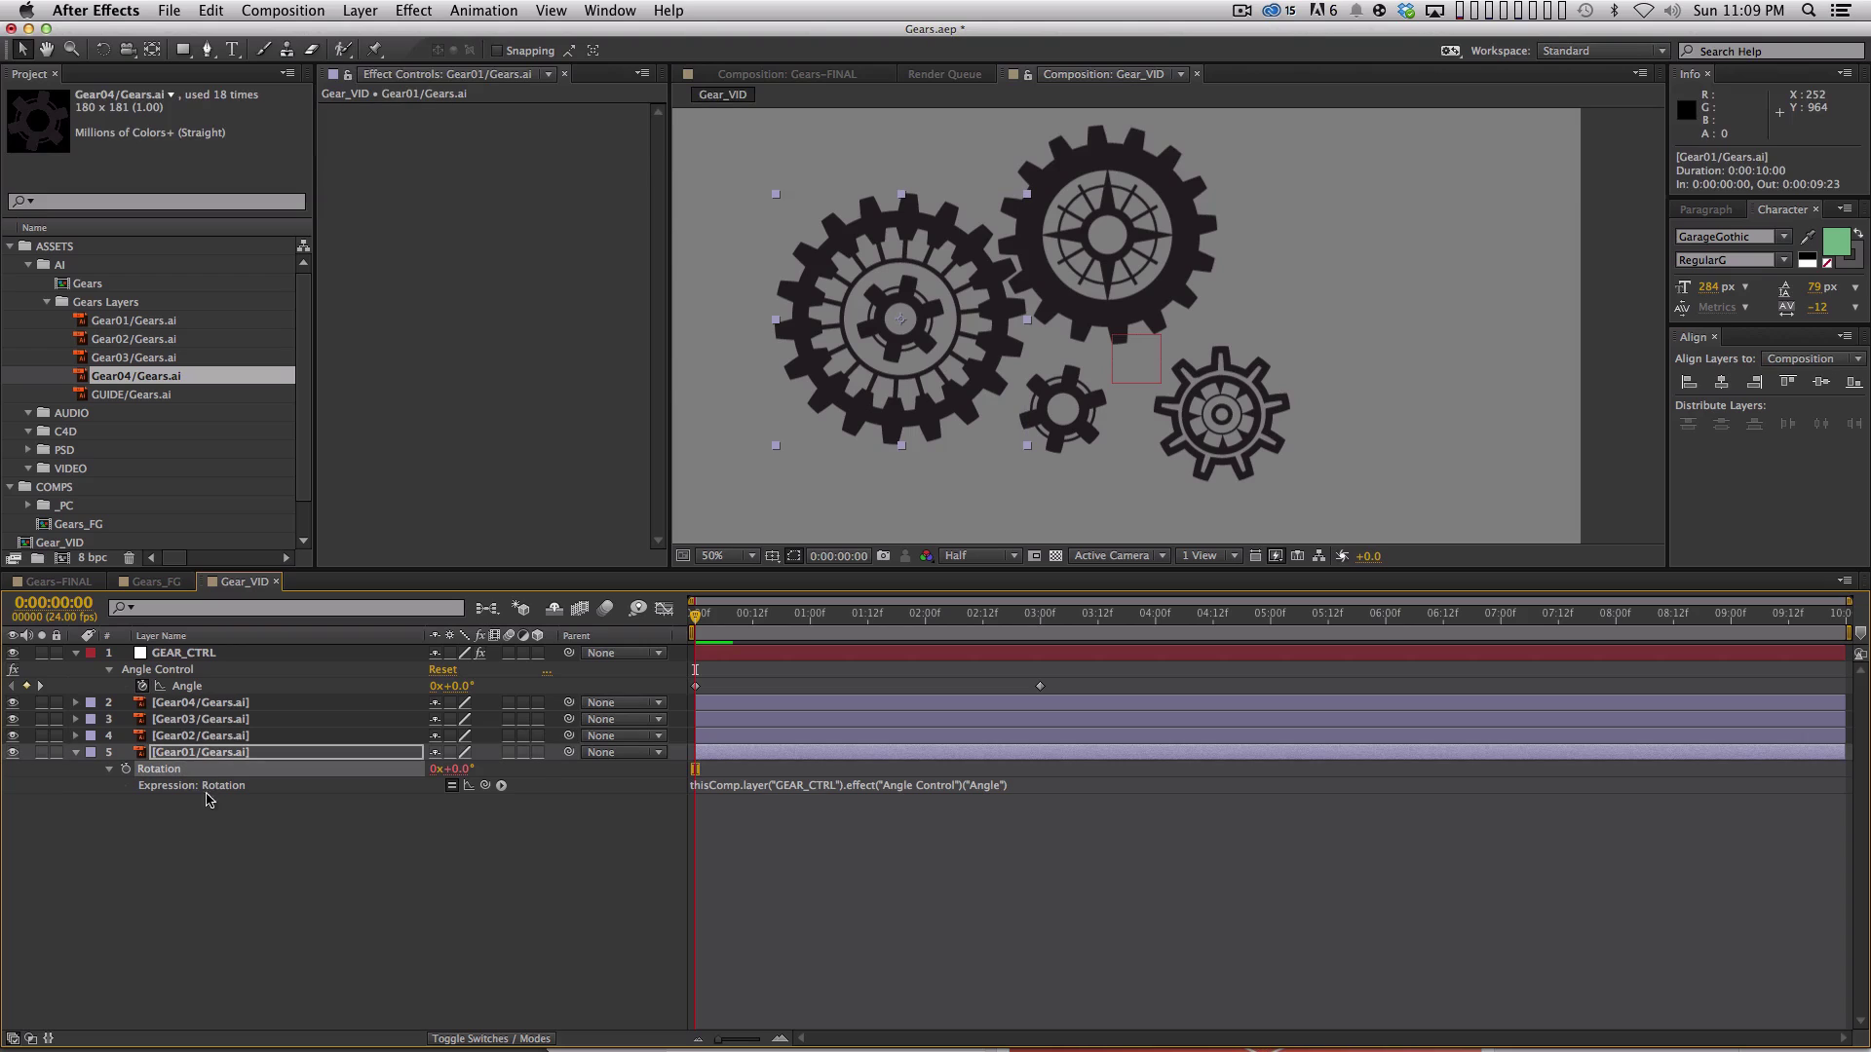
key("super+c")
key("super+c")
left_click(200, 736)
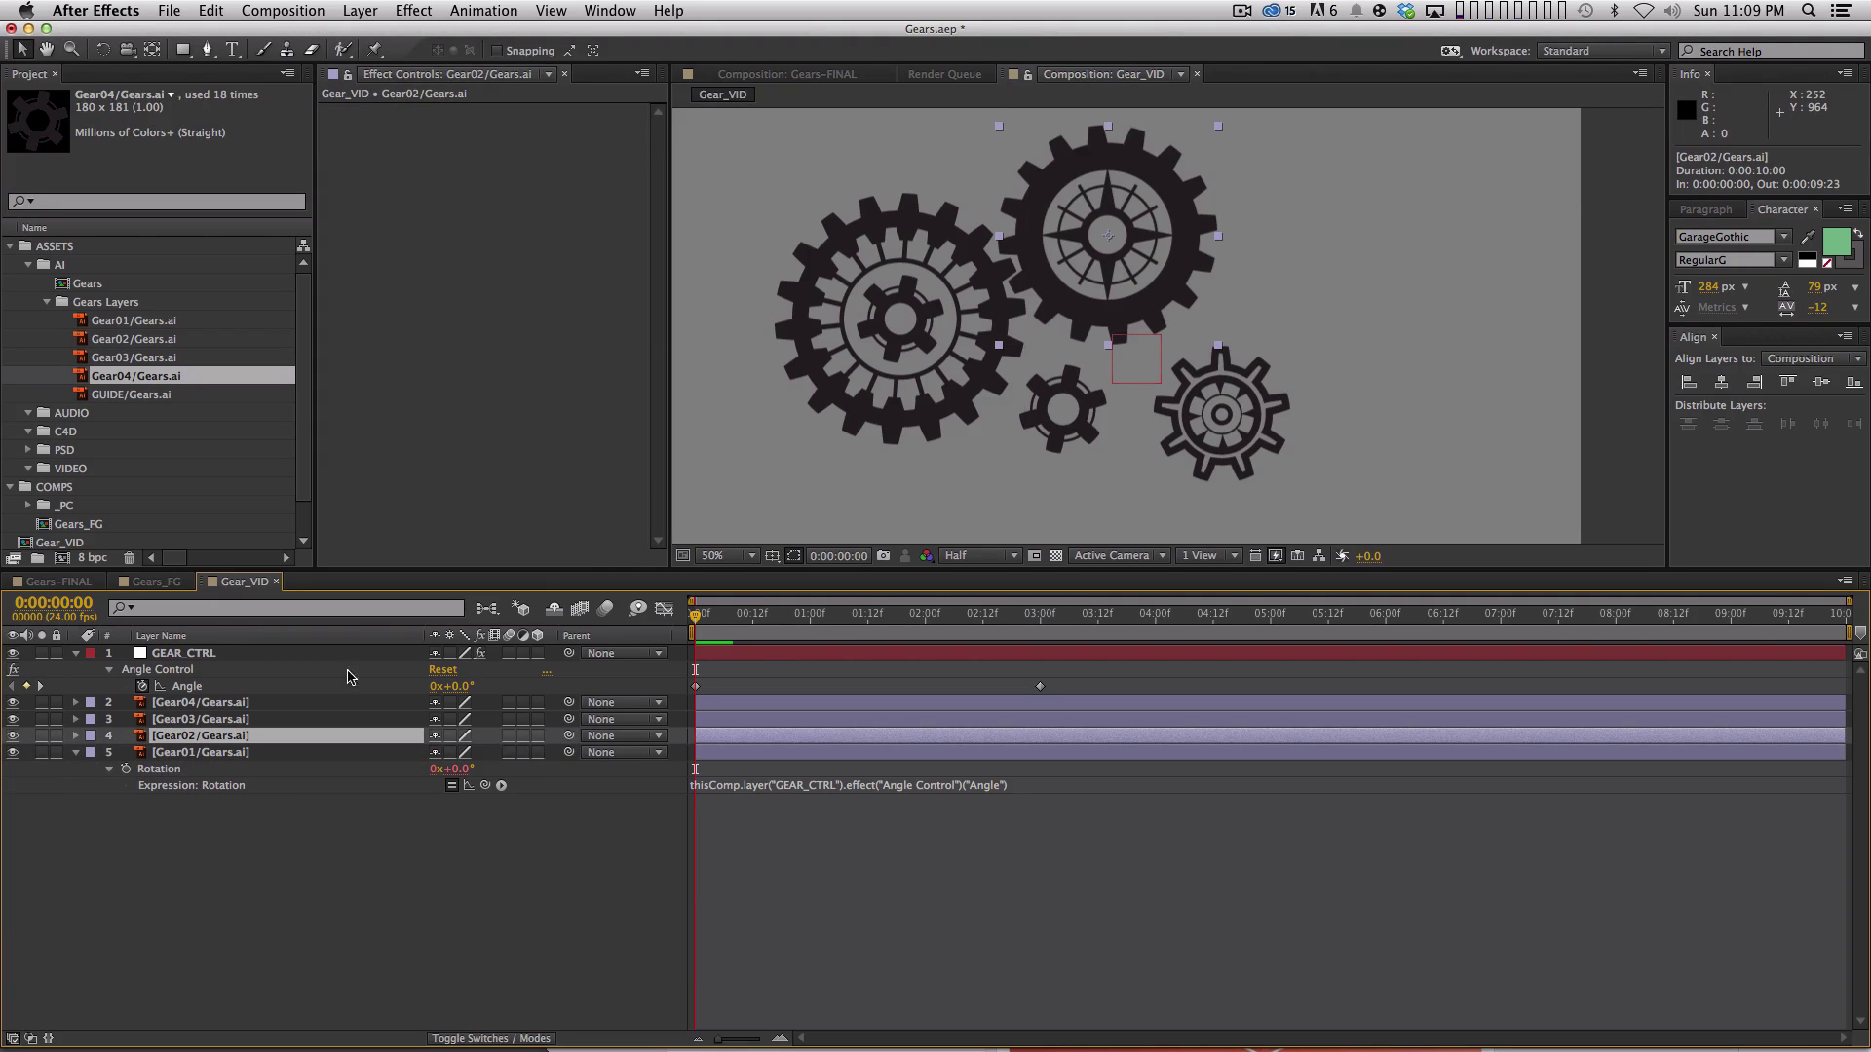
key("super+v")
key("space")
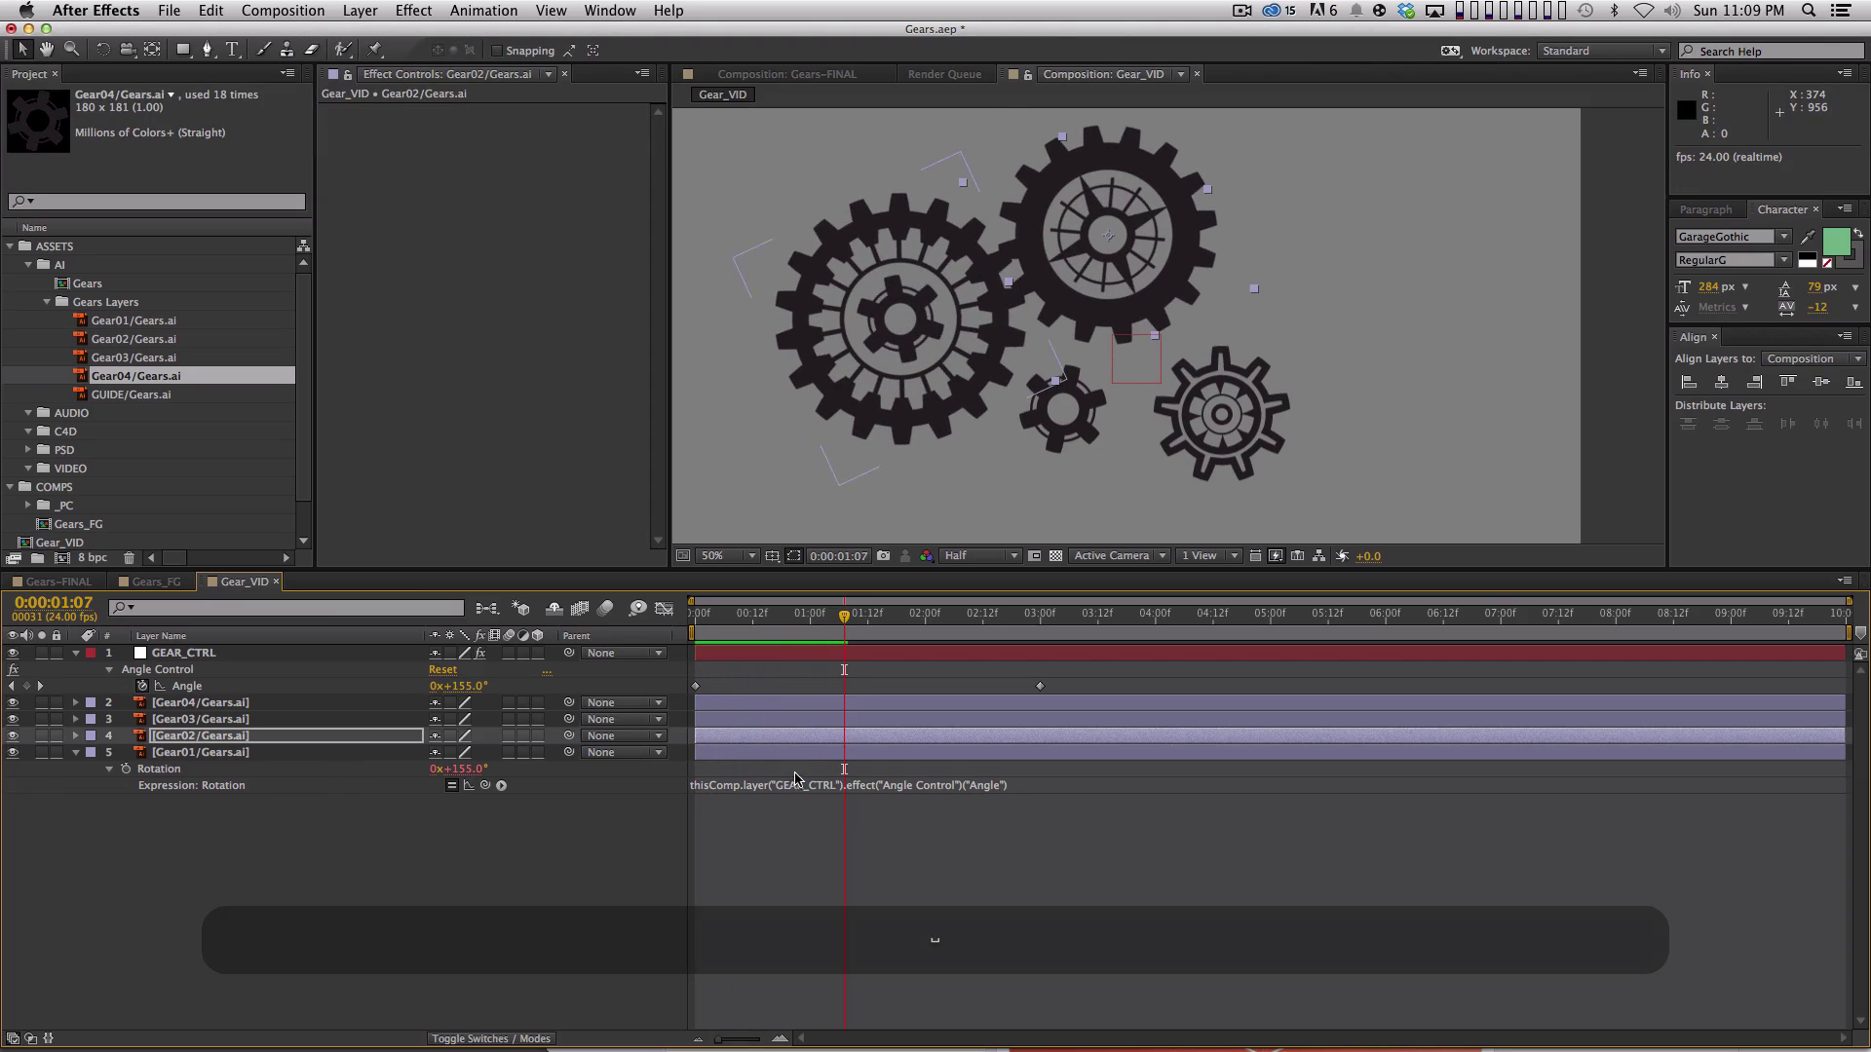
Reveal Gear02's modified properties and put a minus sign before its Rotation expression to reverse the gear's direction.
key("u")
key("u")
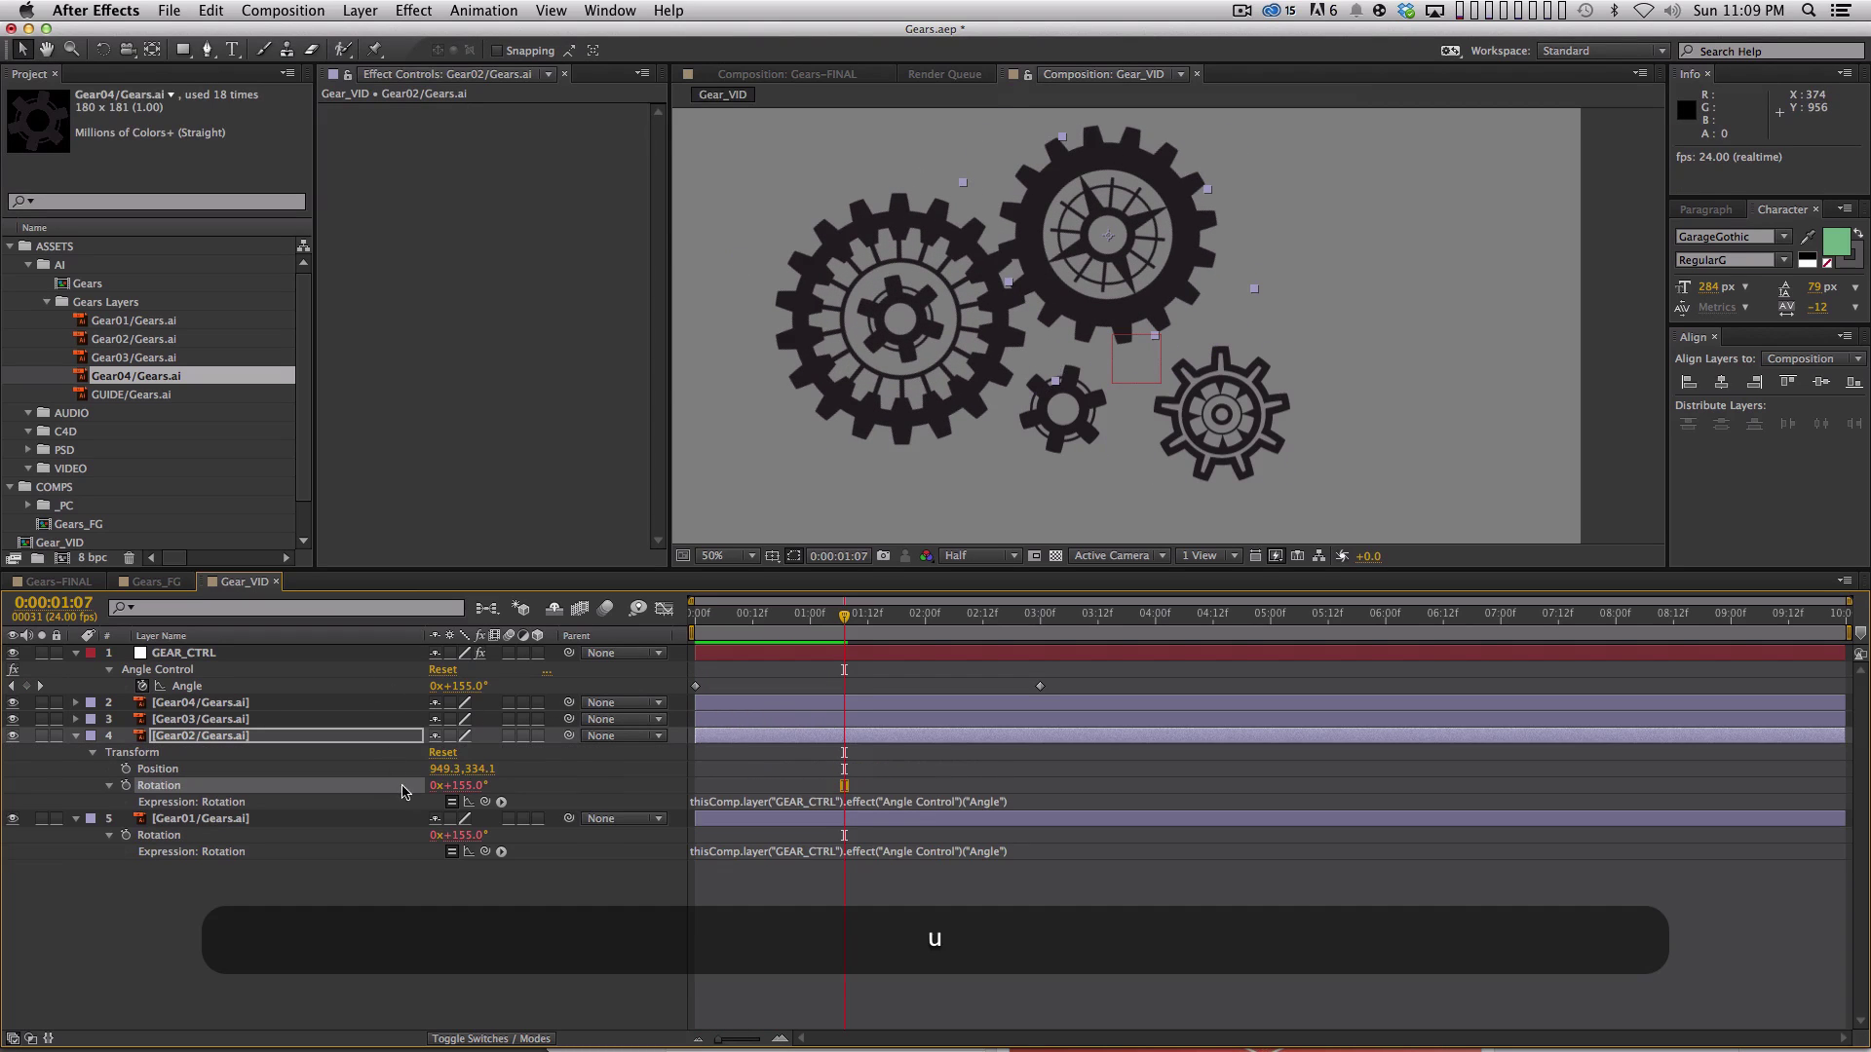
key("u")
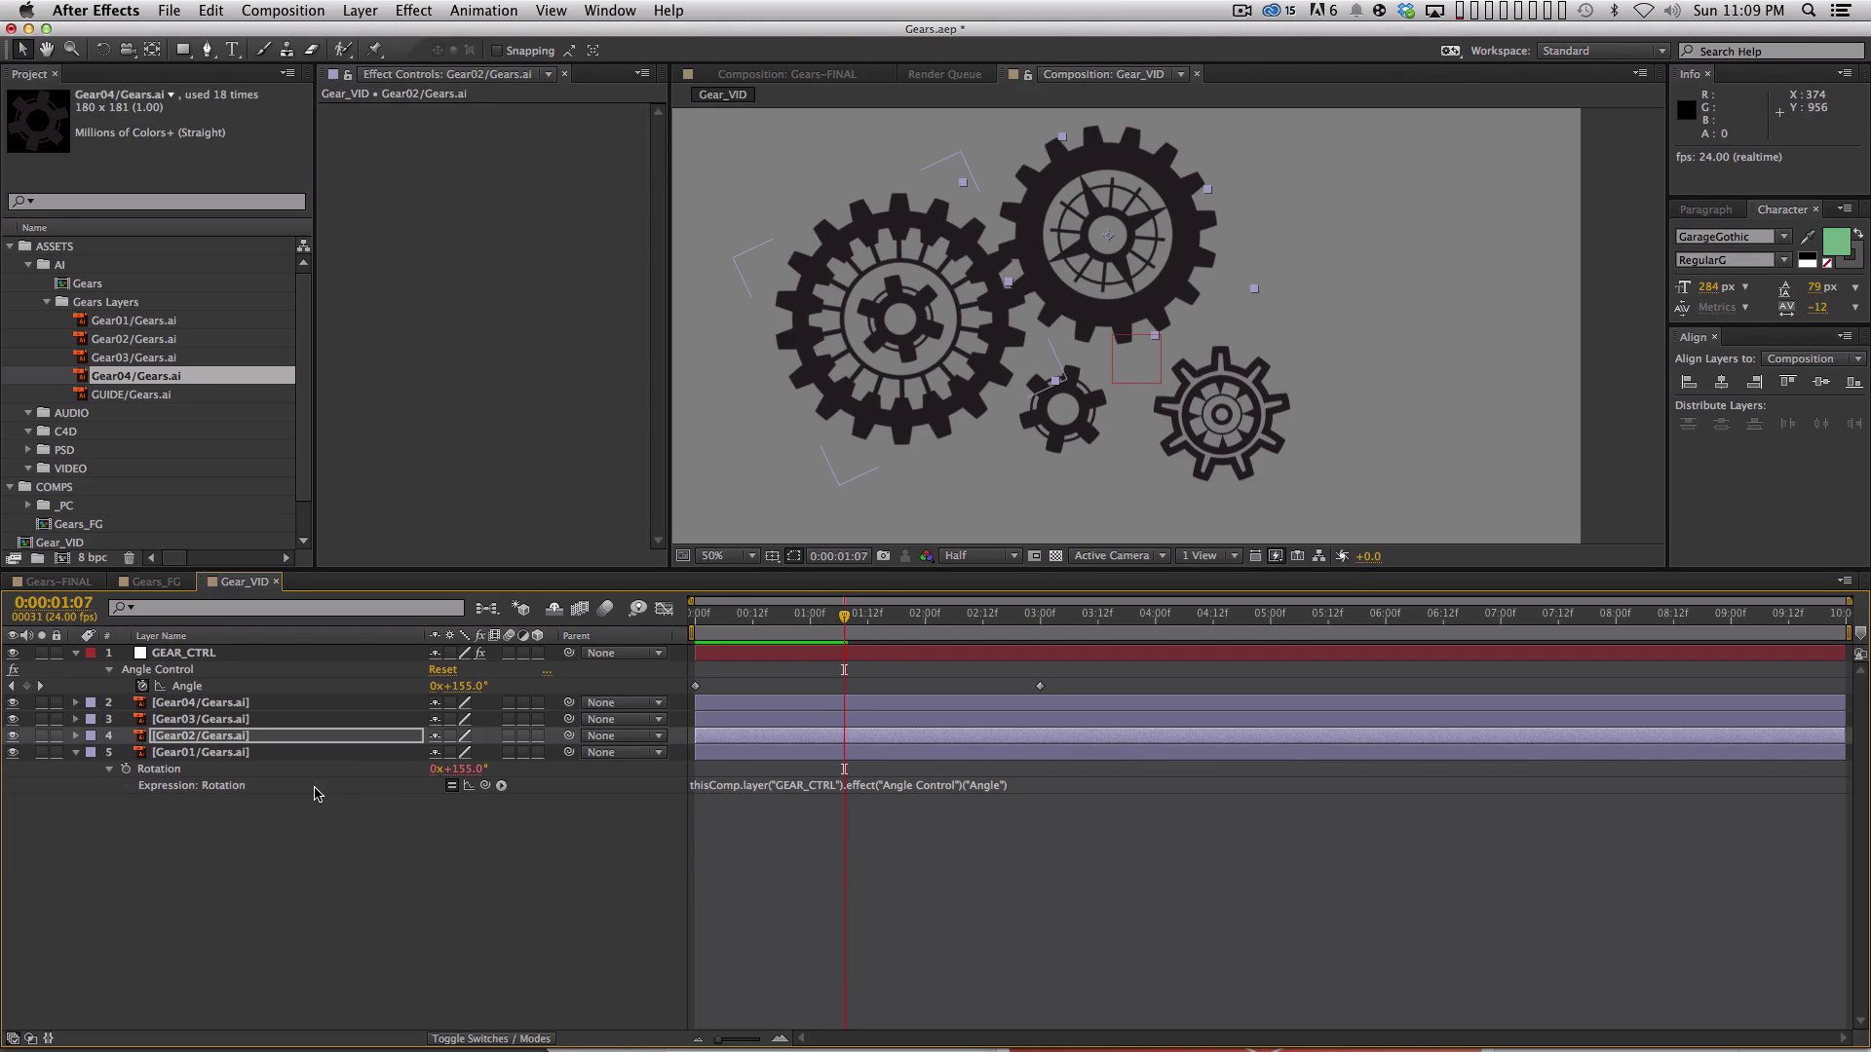
left_click(426, 904)
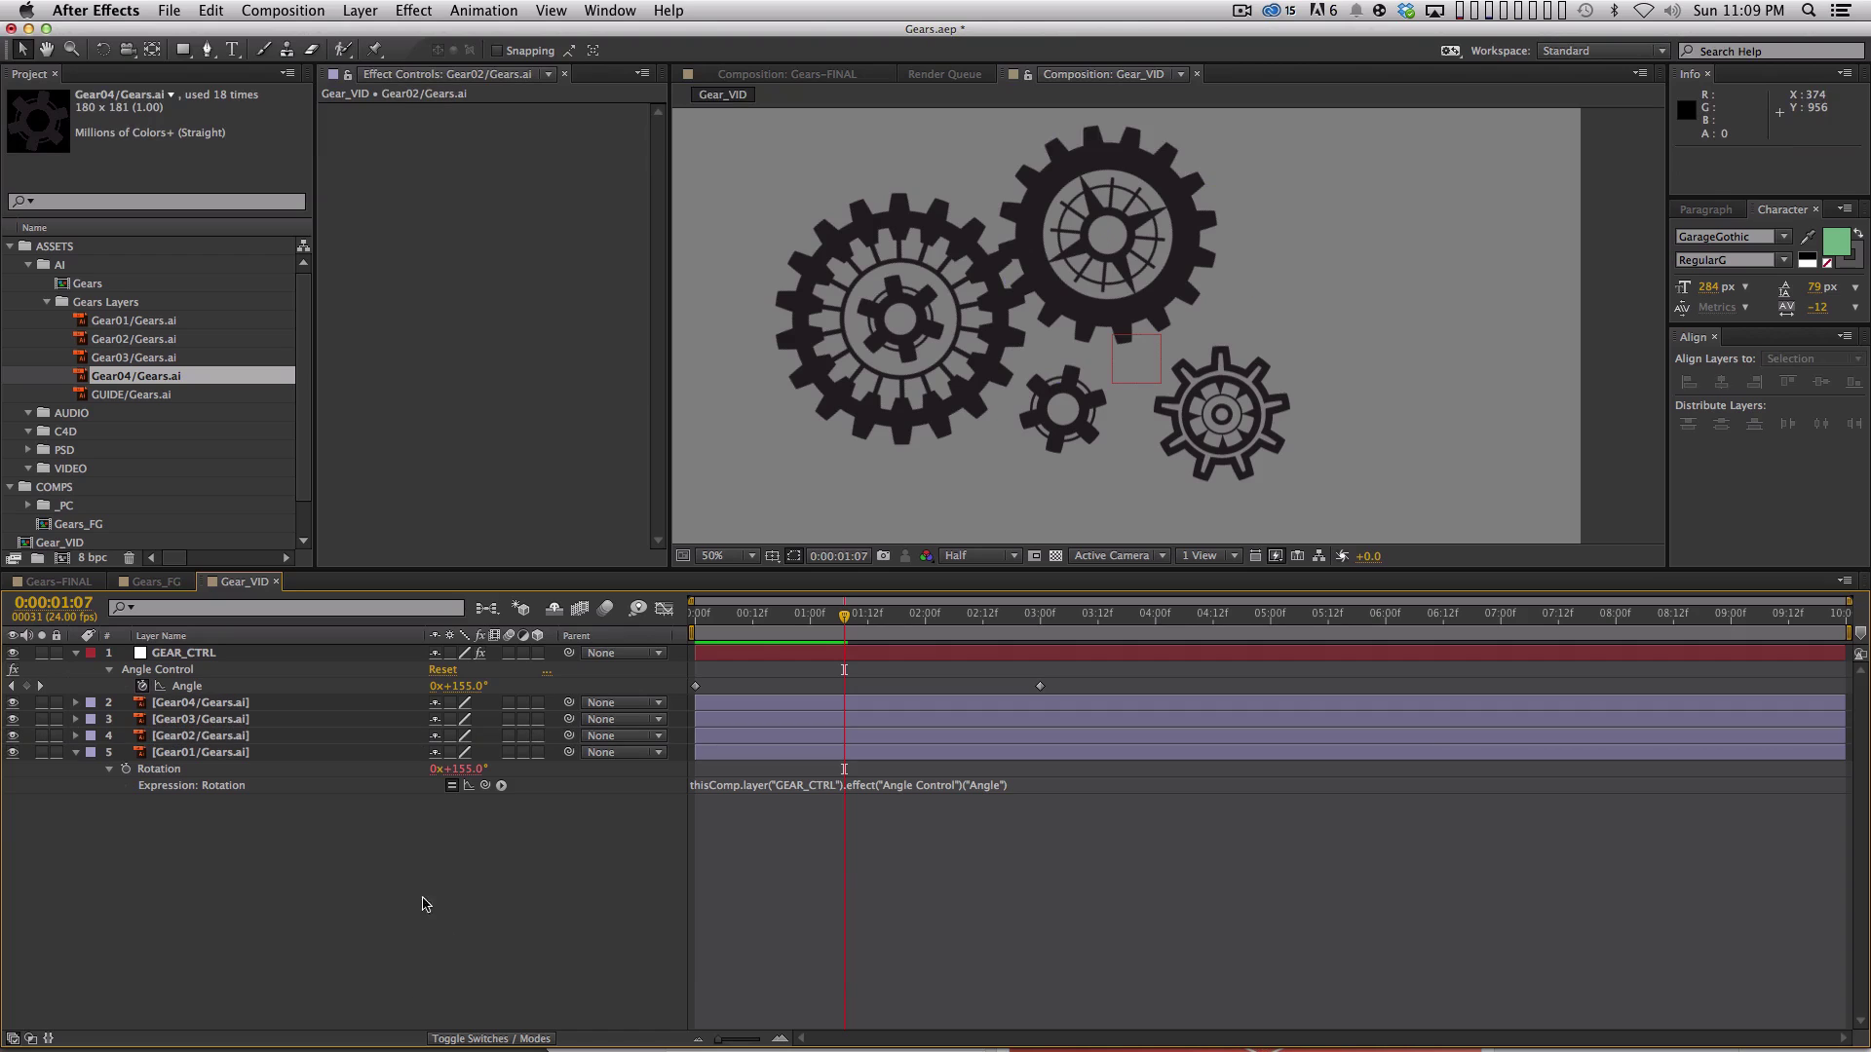
left_click(293, 735)
key("u")
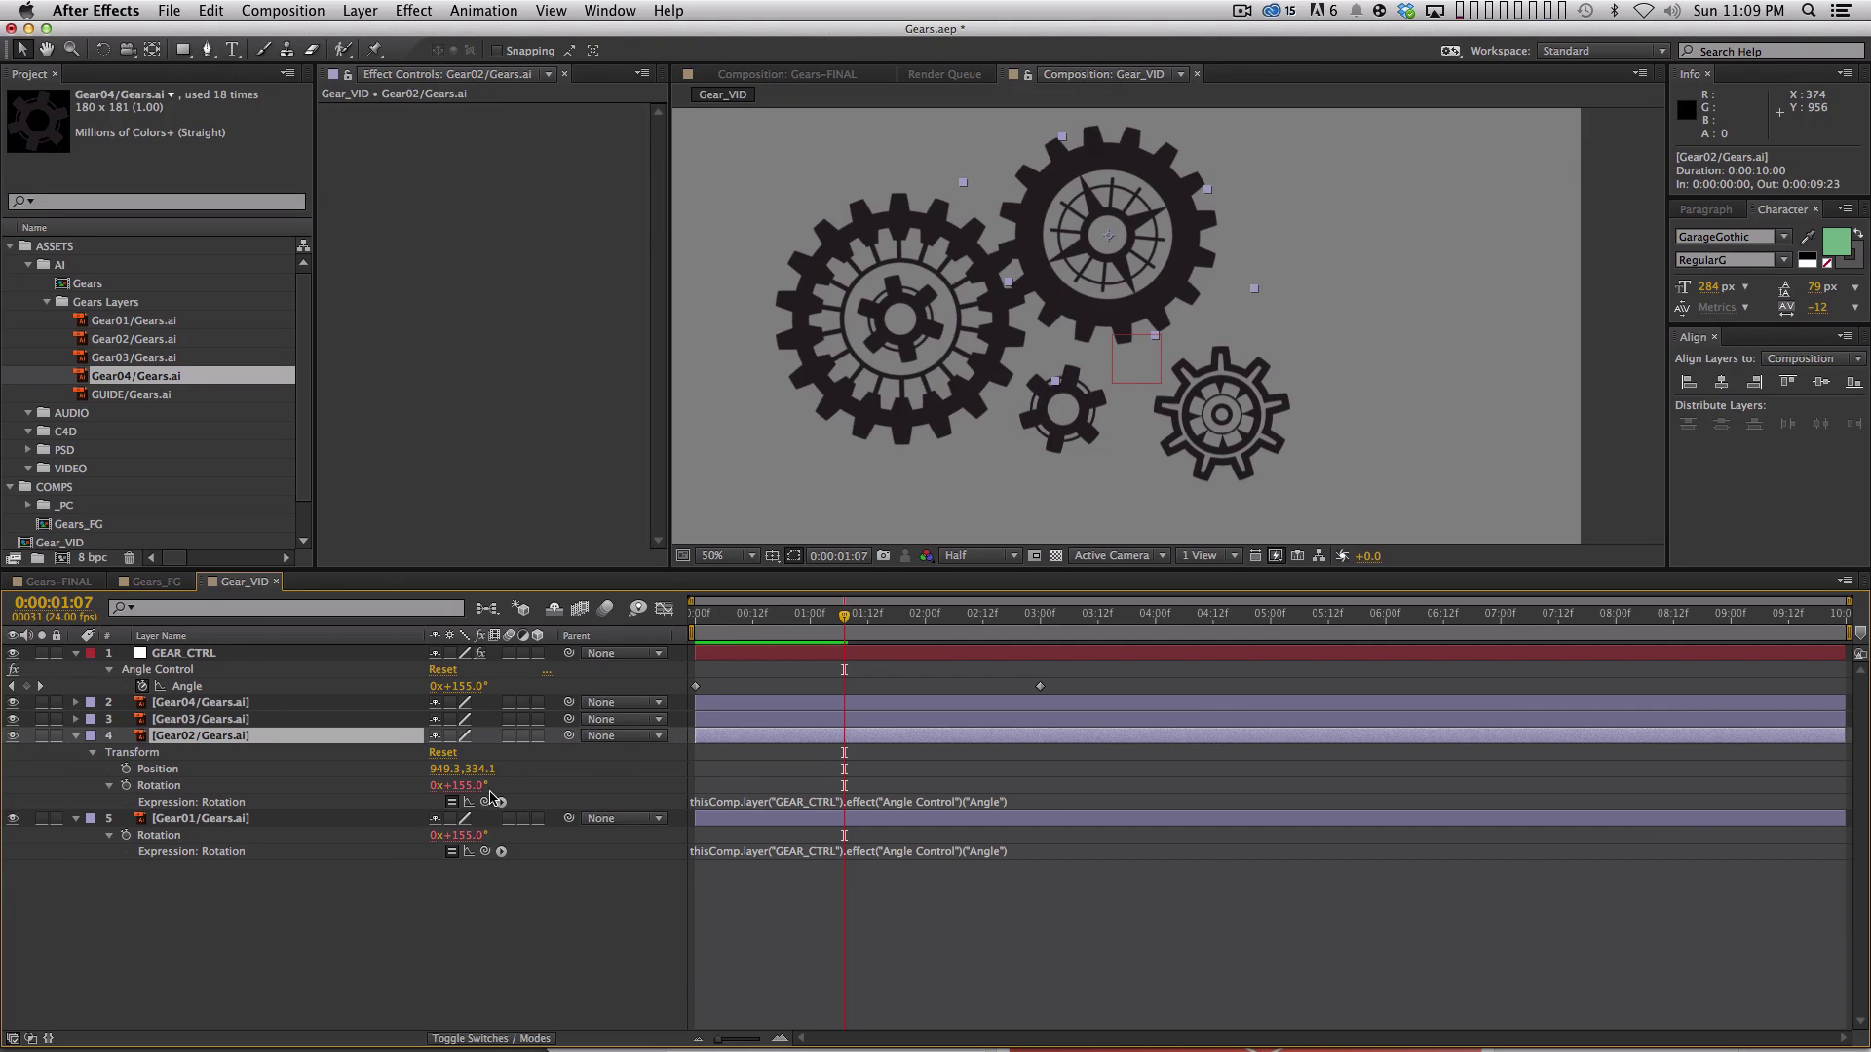
left_click(770, 803)
key("Left")
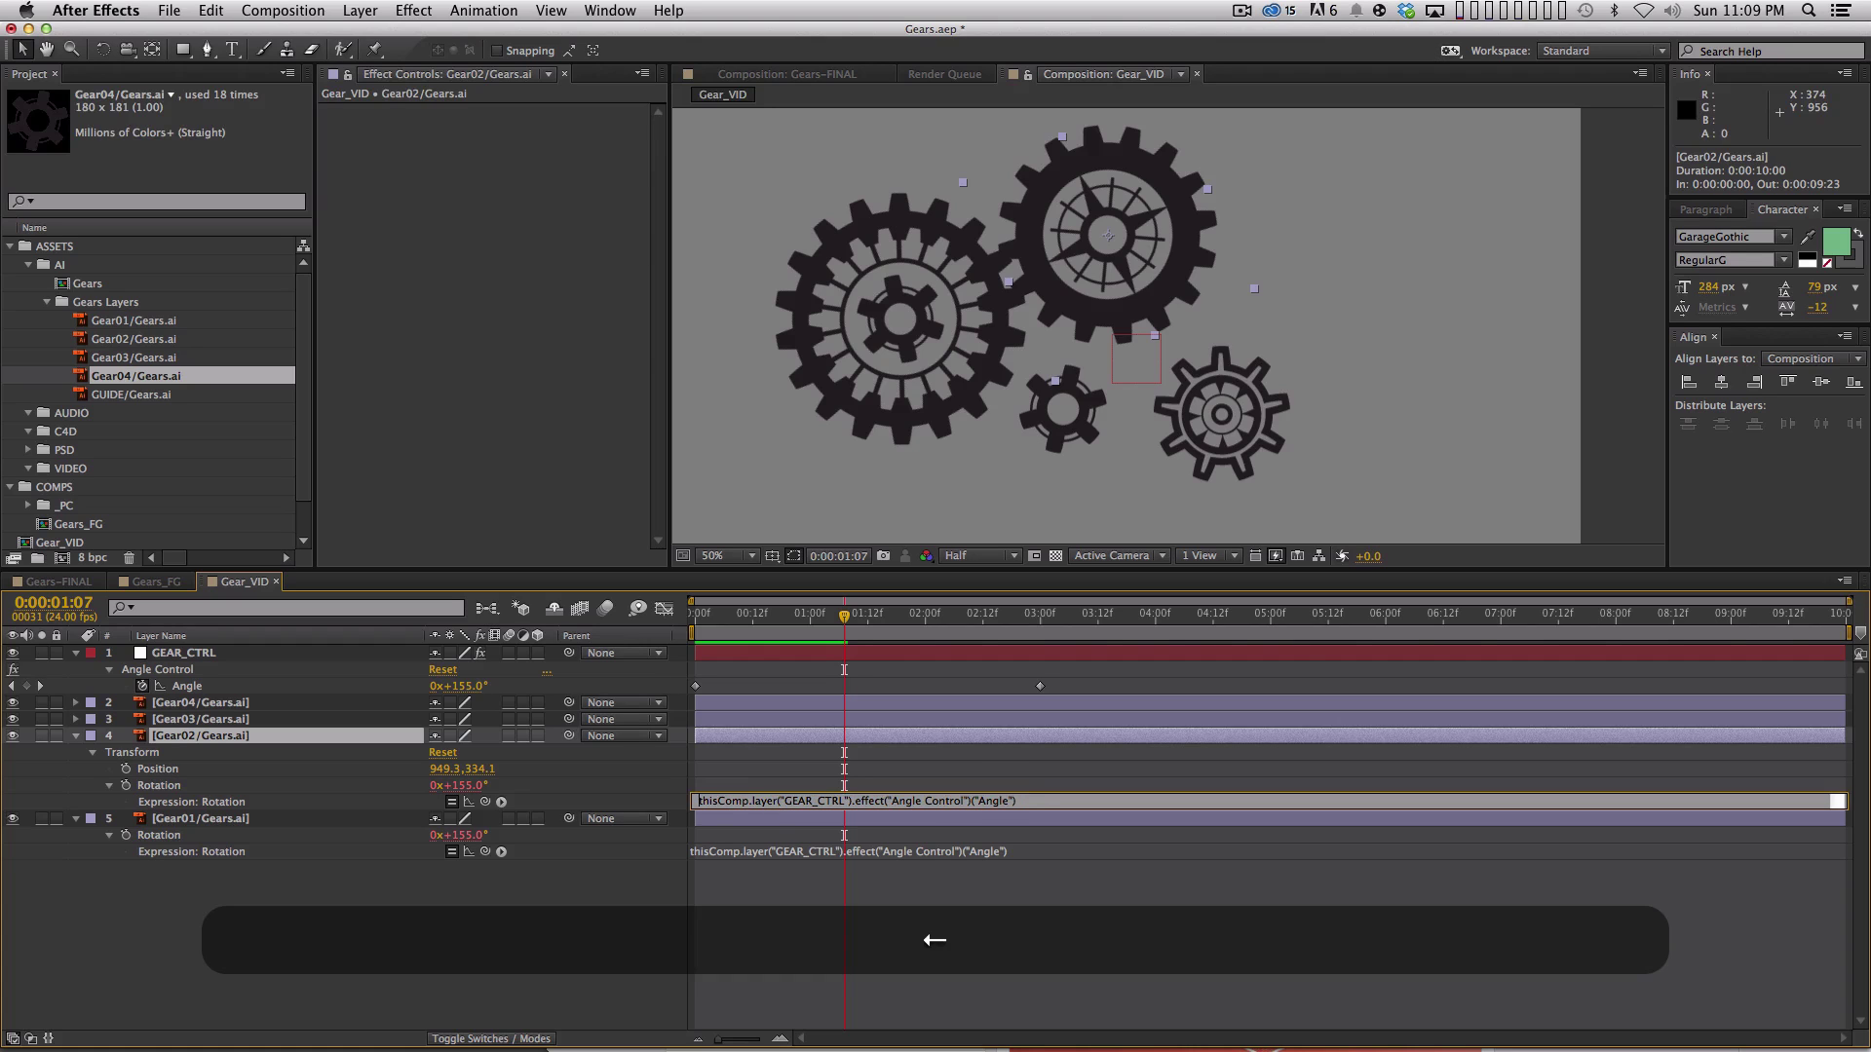
type("-")
key("KP_Enter")
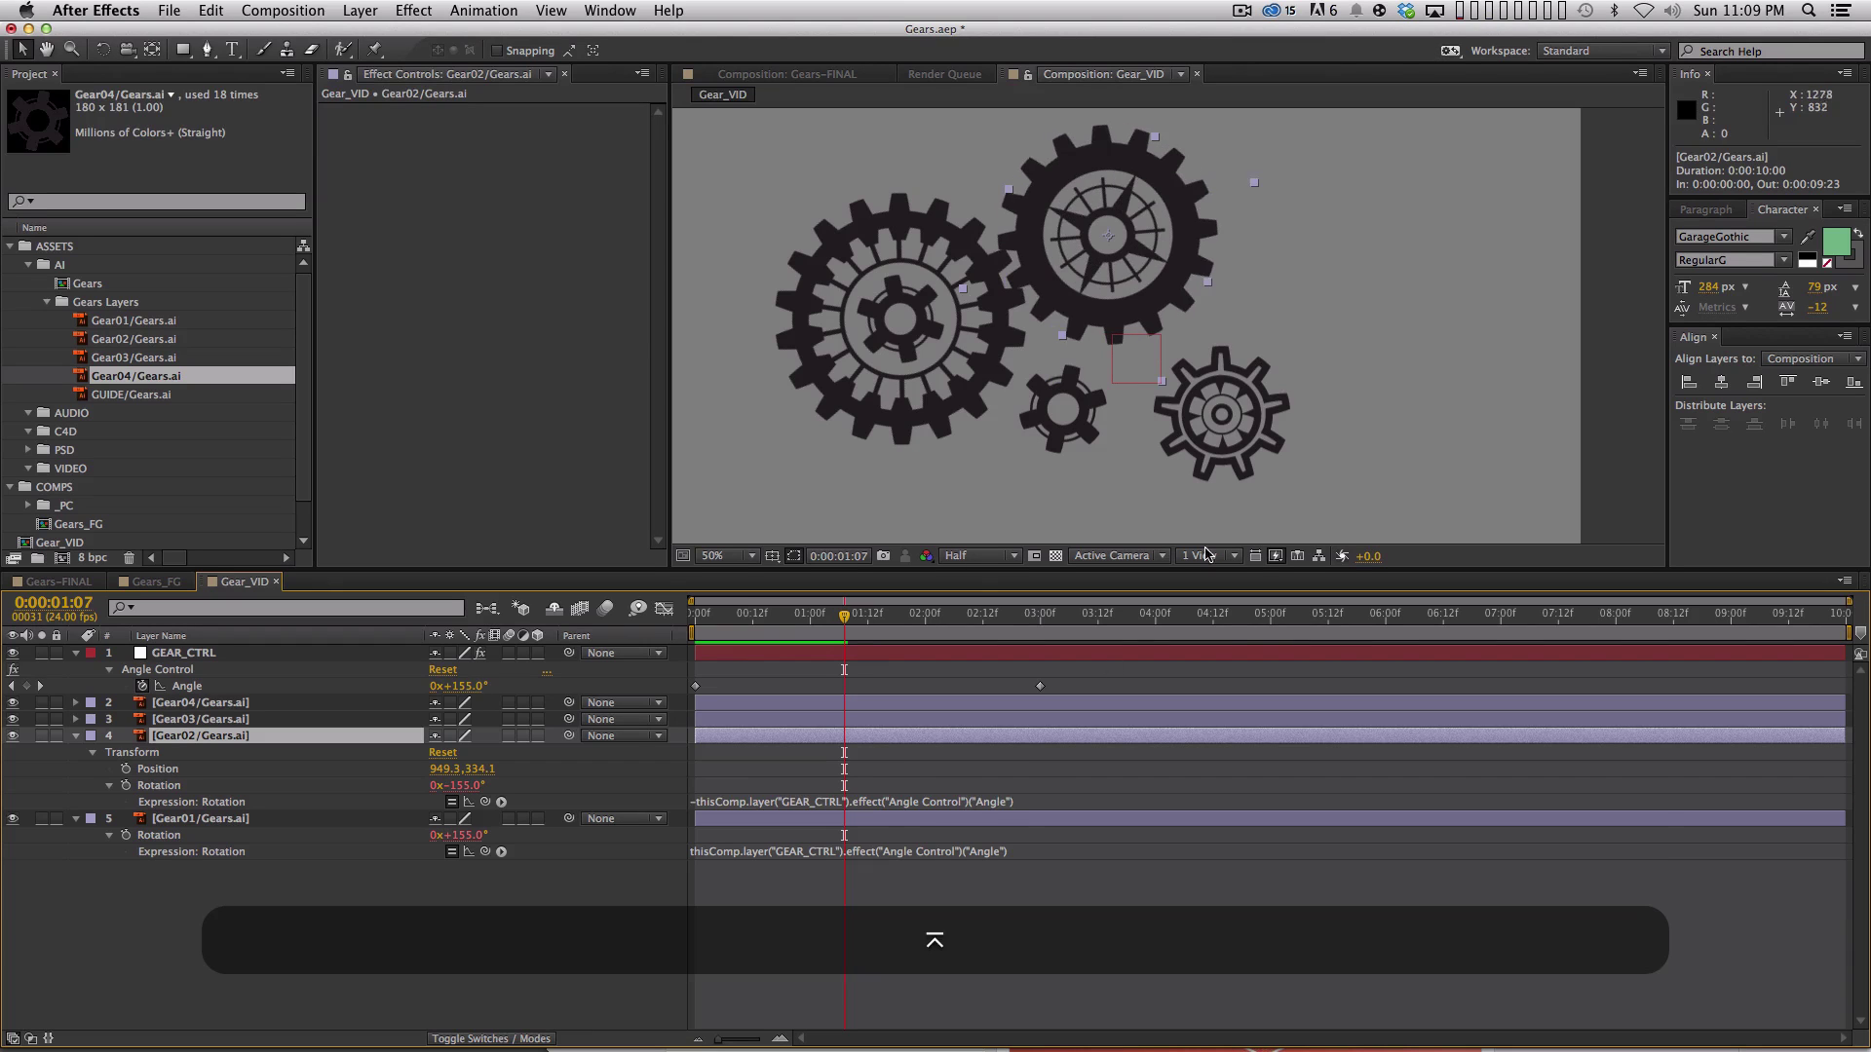
Play the animation and step frame by frame past three seconds to examine how Gear01 and Gear02 mesh.
key("space")
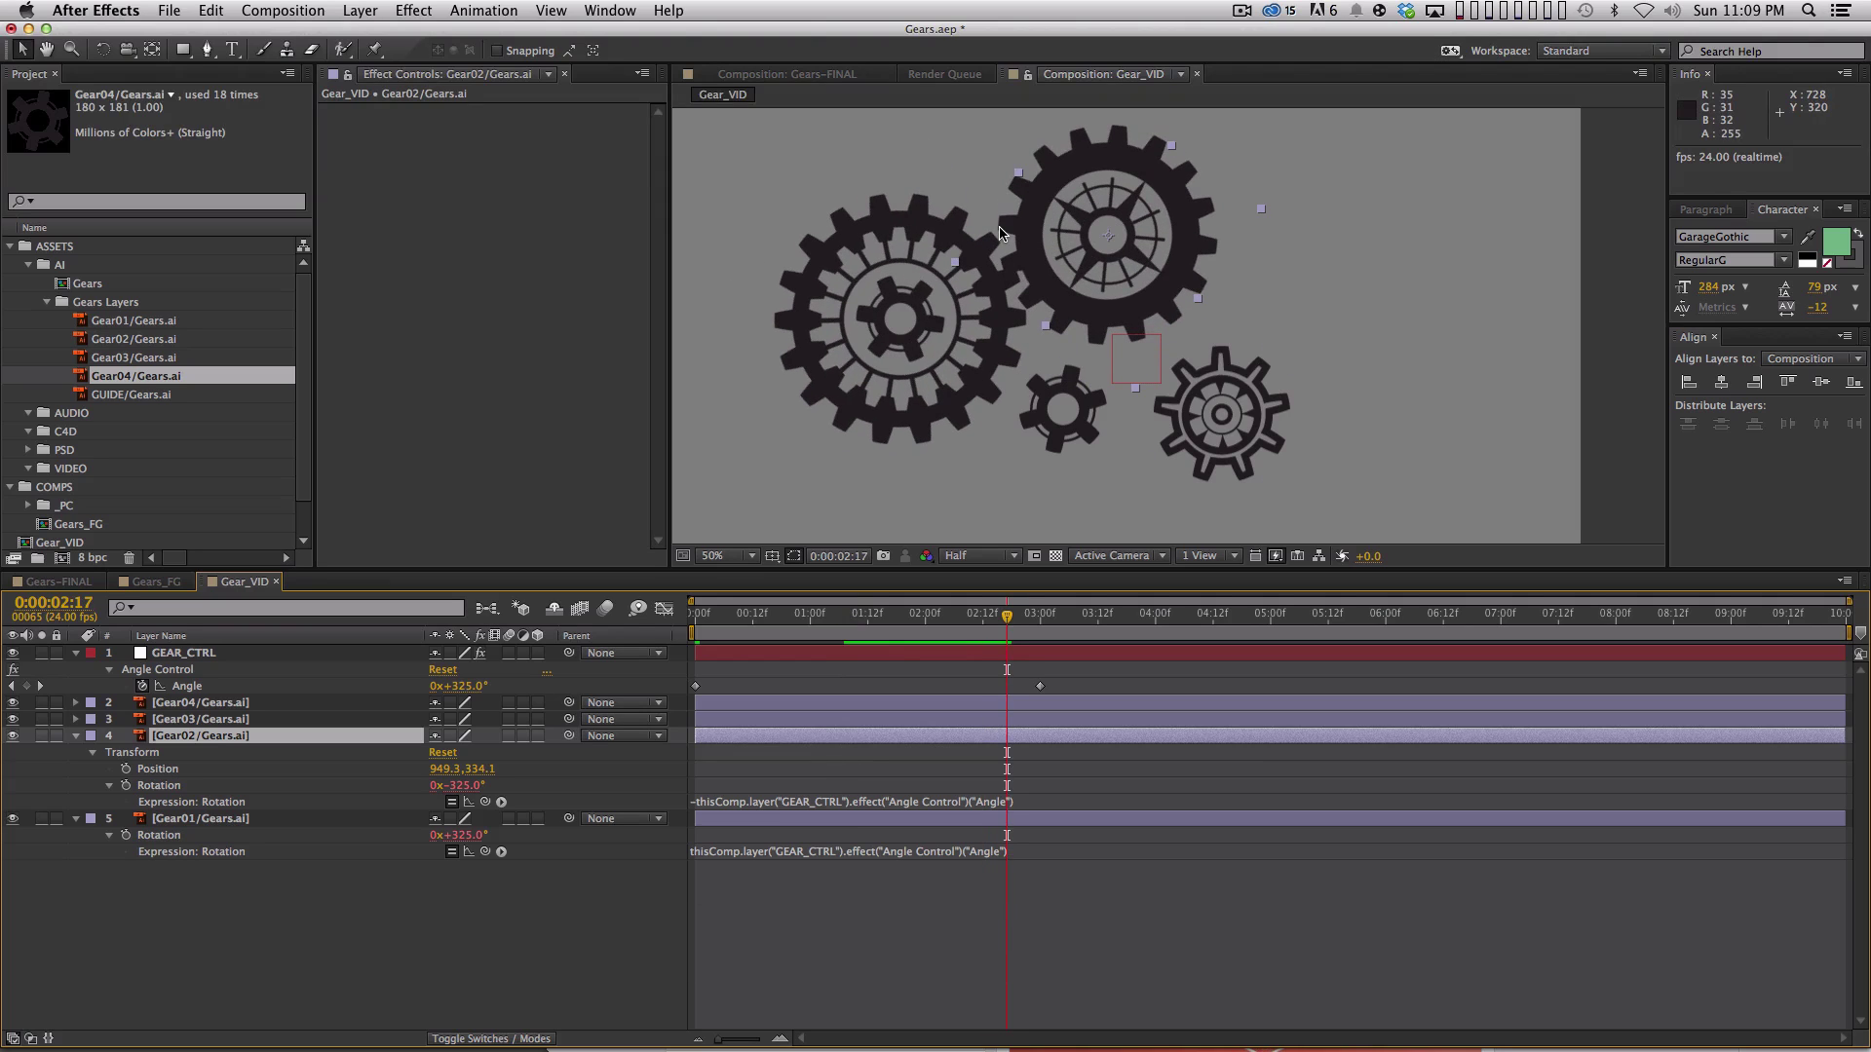
key("Page_Down")
key("Page_Down")
key("Page_Down")
key("Page_Down")
key("Page_Down")
key("Page_Down")
key("Page_Down")
key("Page_Down")
key("Page_Down")
key("Page_Down")
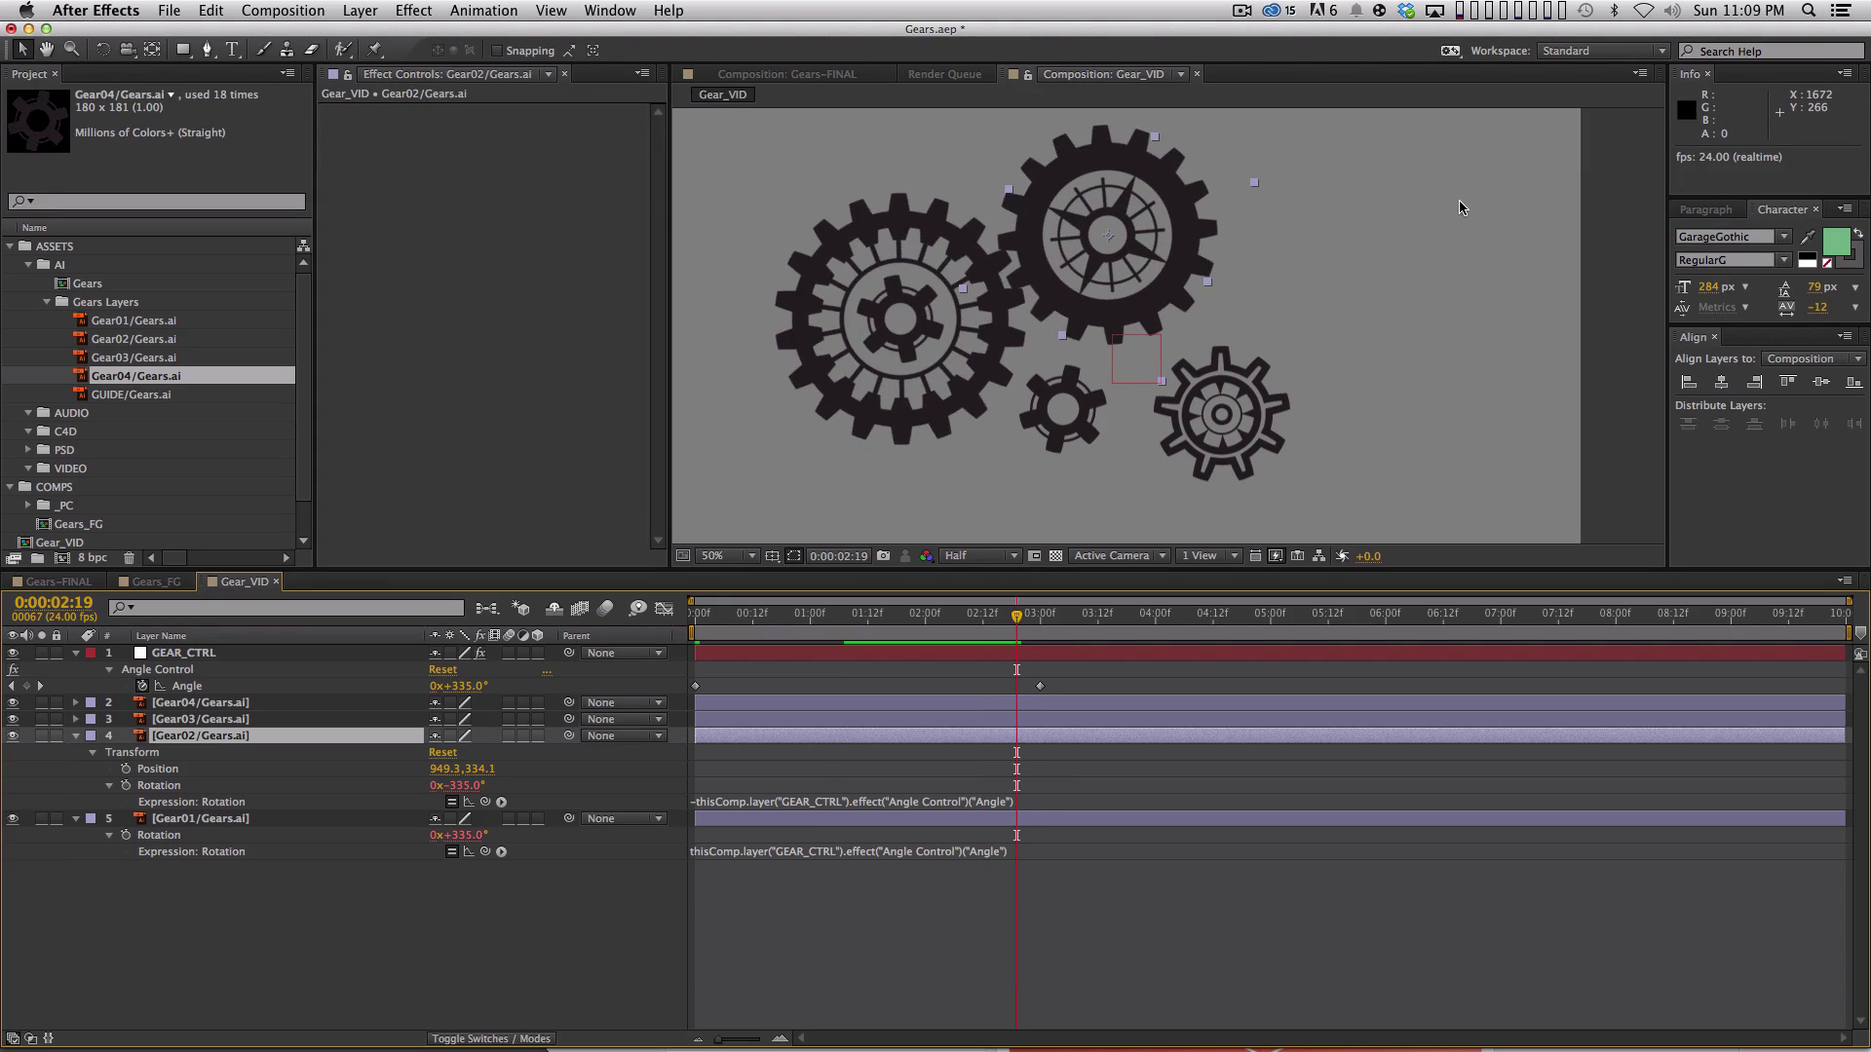
key("Page_Down")
key("Page_Down")
key("Page_Down")
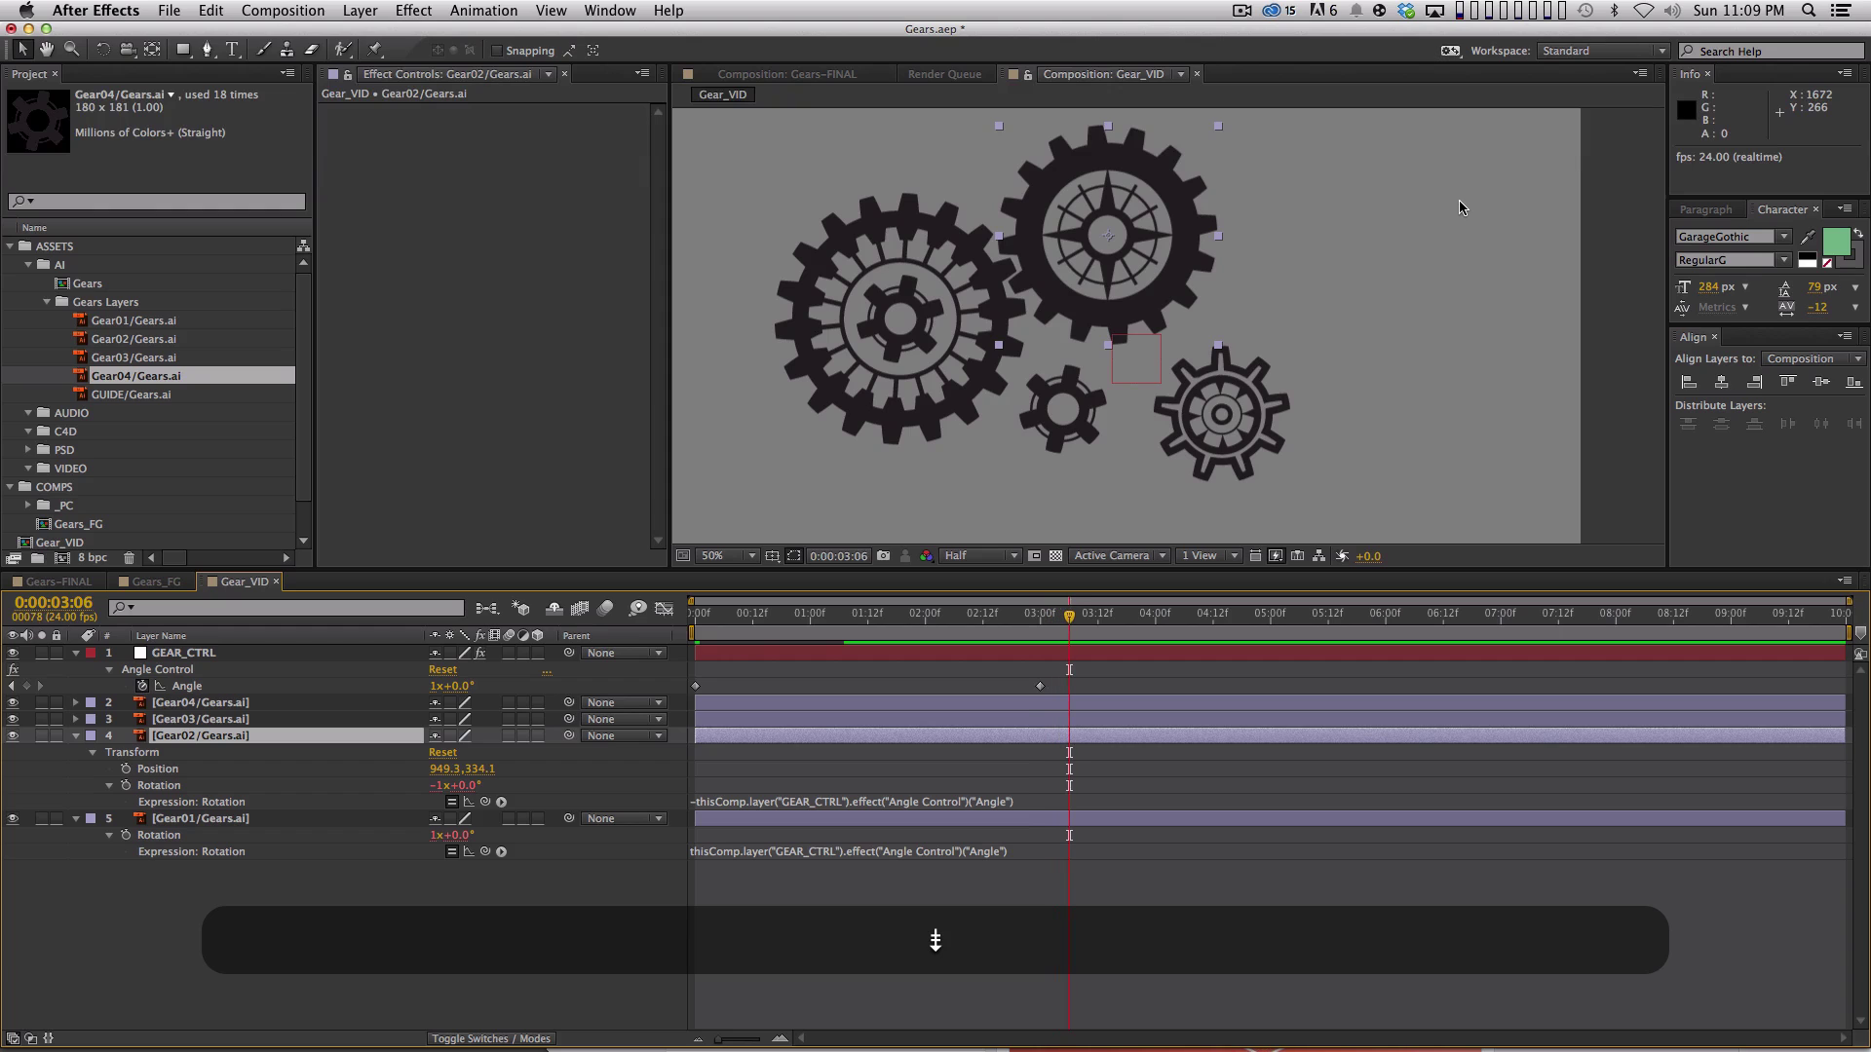
Step frame by frame from the first frame to frame 12, examining where the two large gears' teeth overlap.
key("Home")
key("Page_Down")
key("Page_Down")
key("Page_Down")
key("Page_Down")
key("Page_Down")
key("Page_Down")
key("Page_Down")
key("Page_Down")
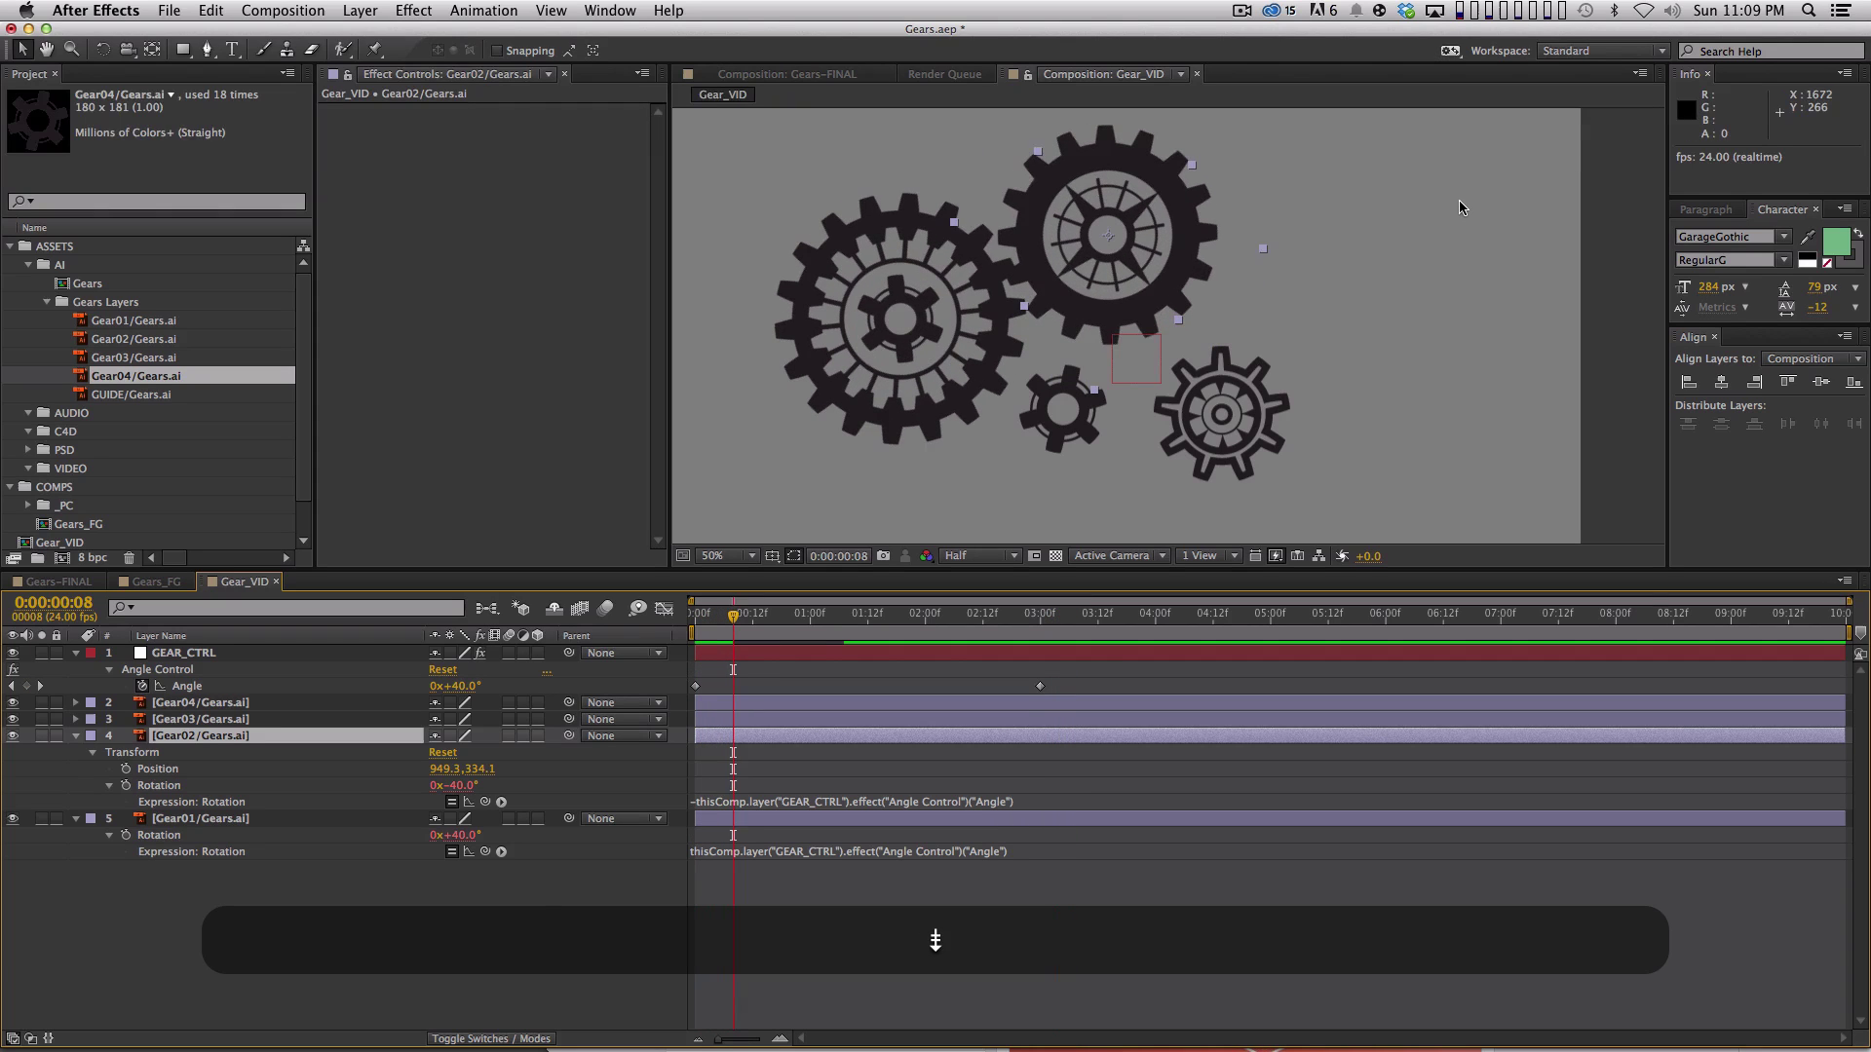
key("Page_Down")
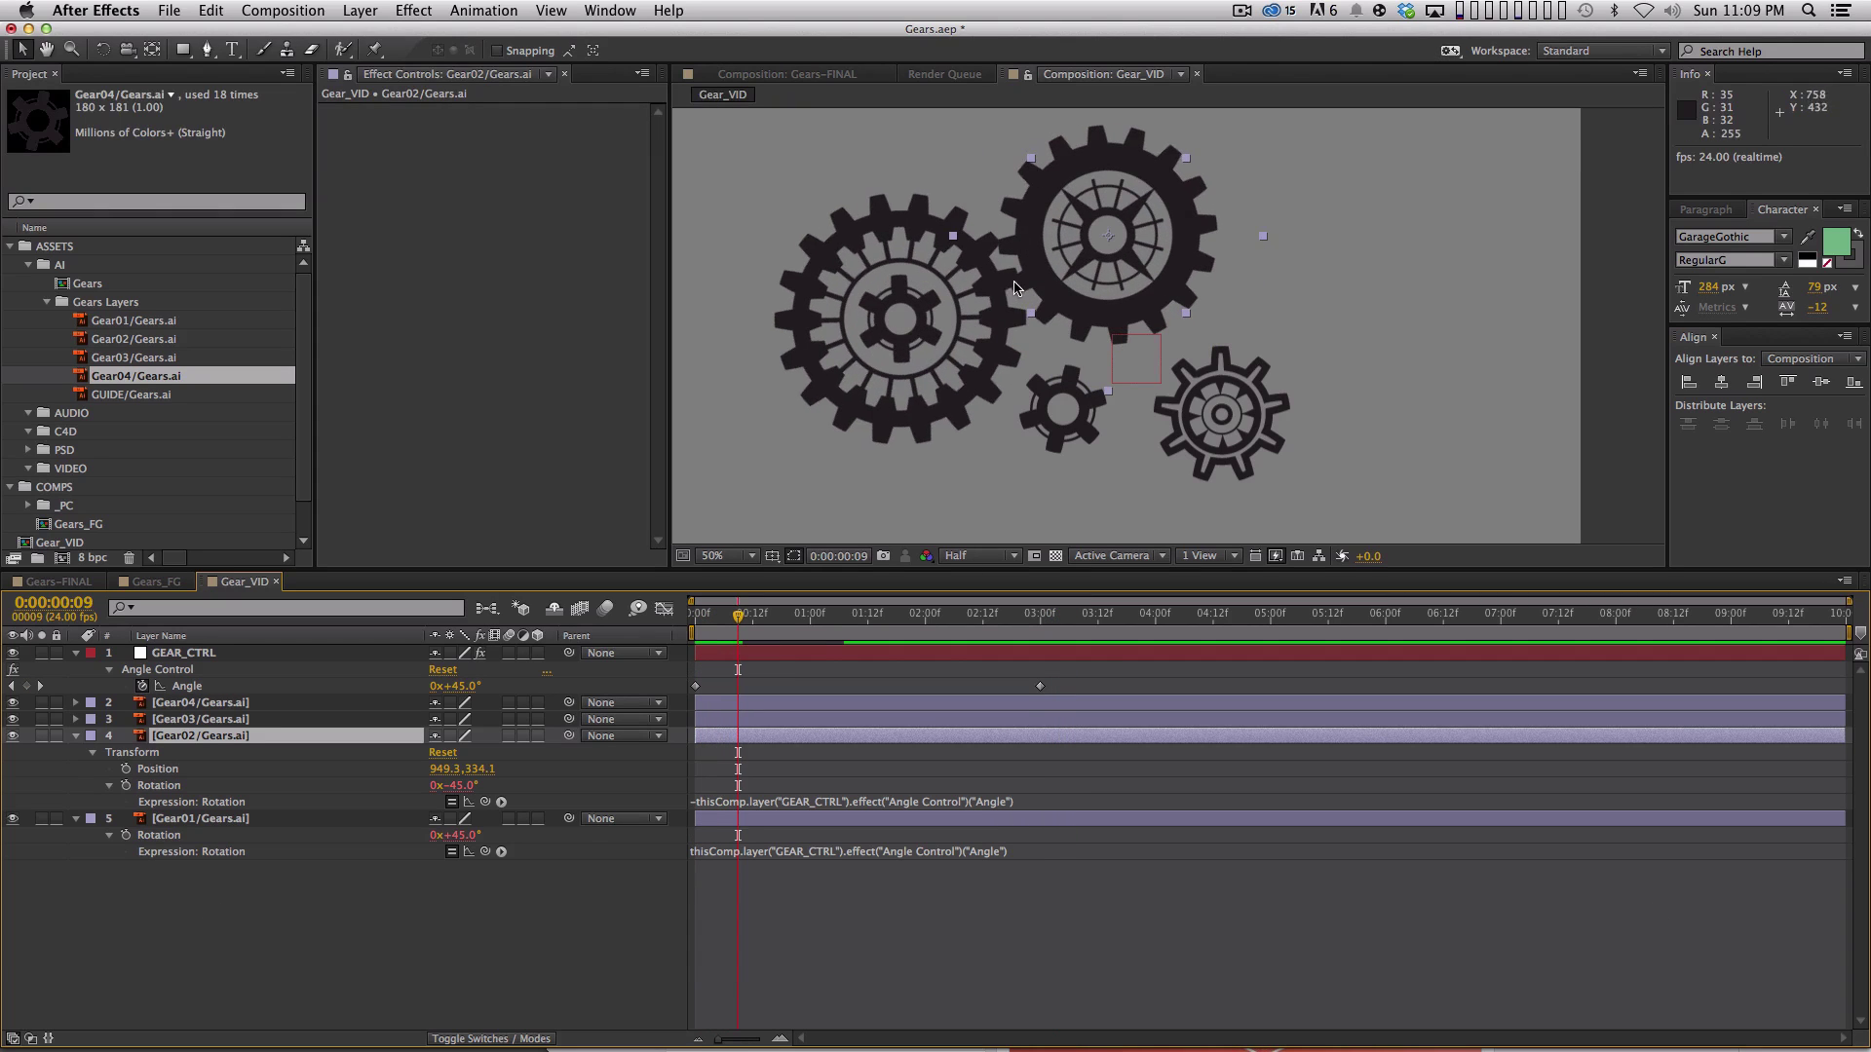
key("Page_Down")
key("Page_Down")
key("Page_Down")
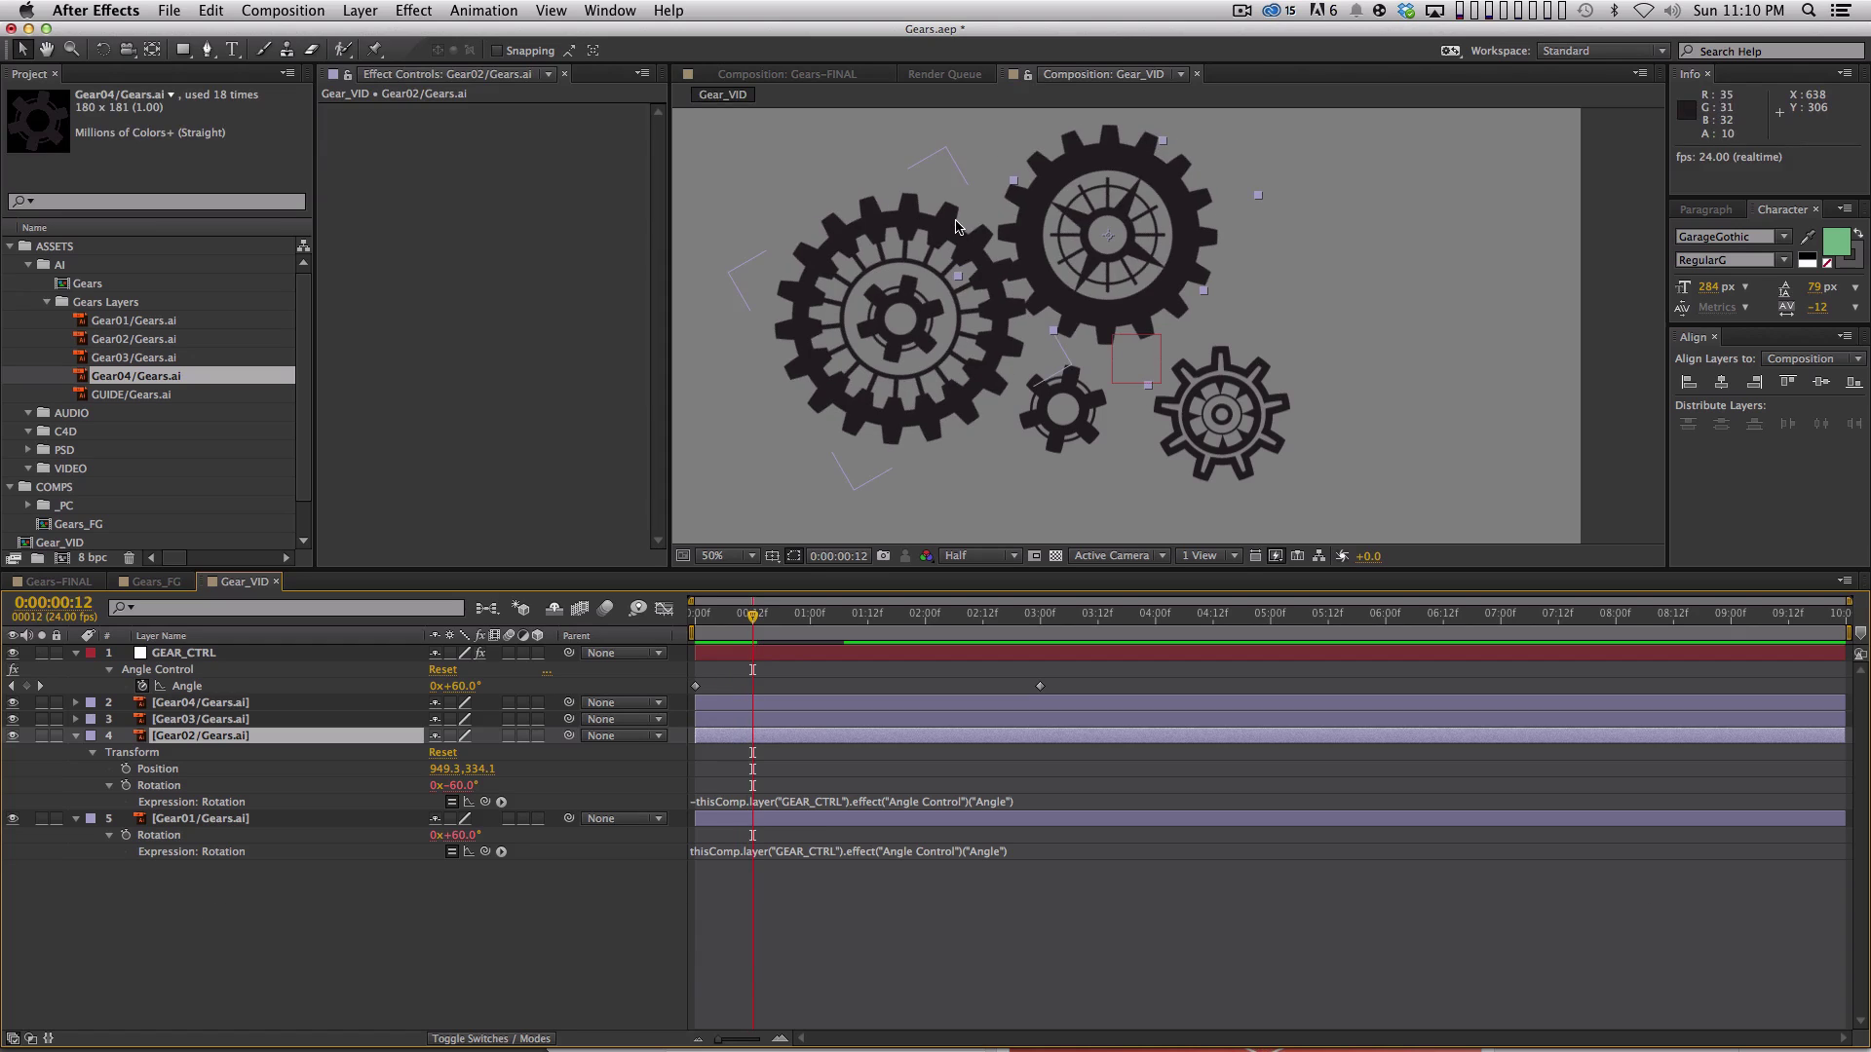
Play and scrub the counter-rotating gears from the start, and return to the first frame.
key("Home")
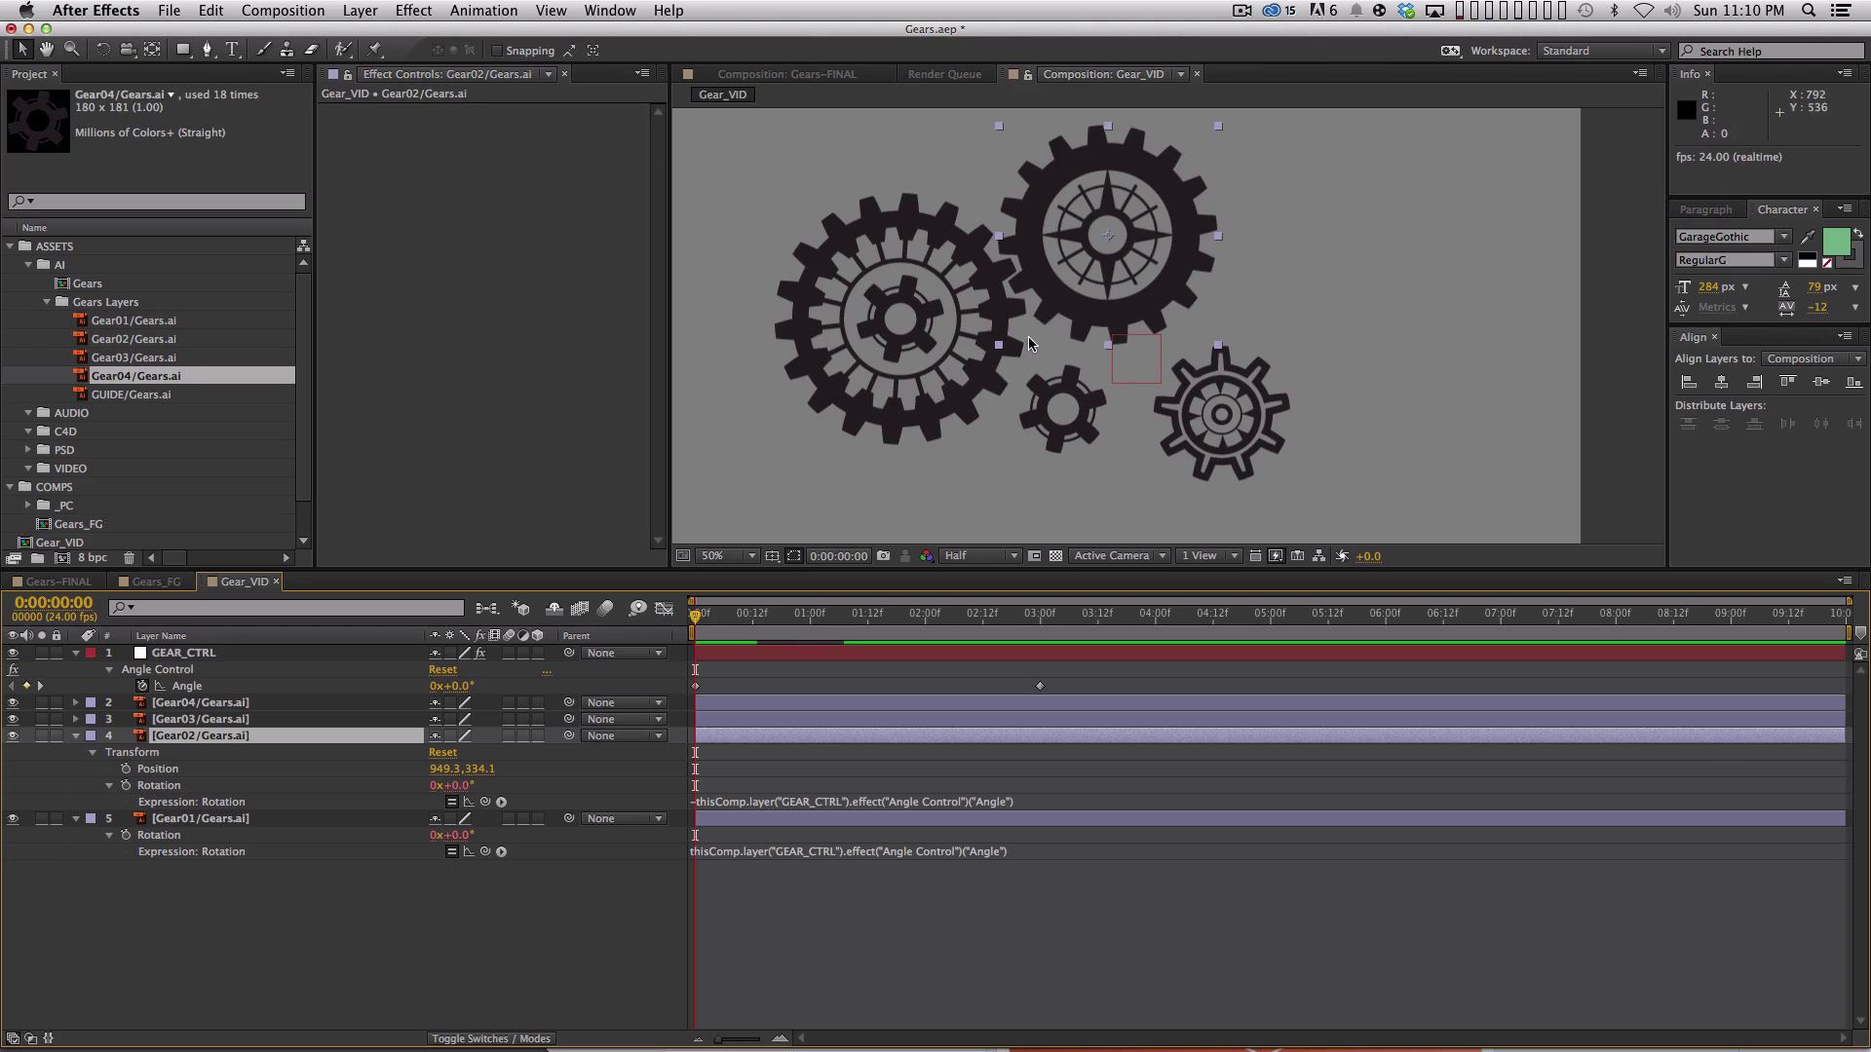
key("space")
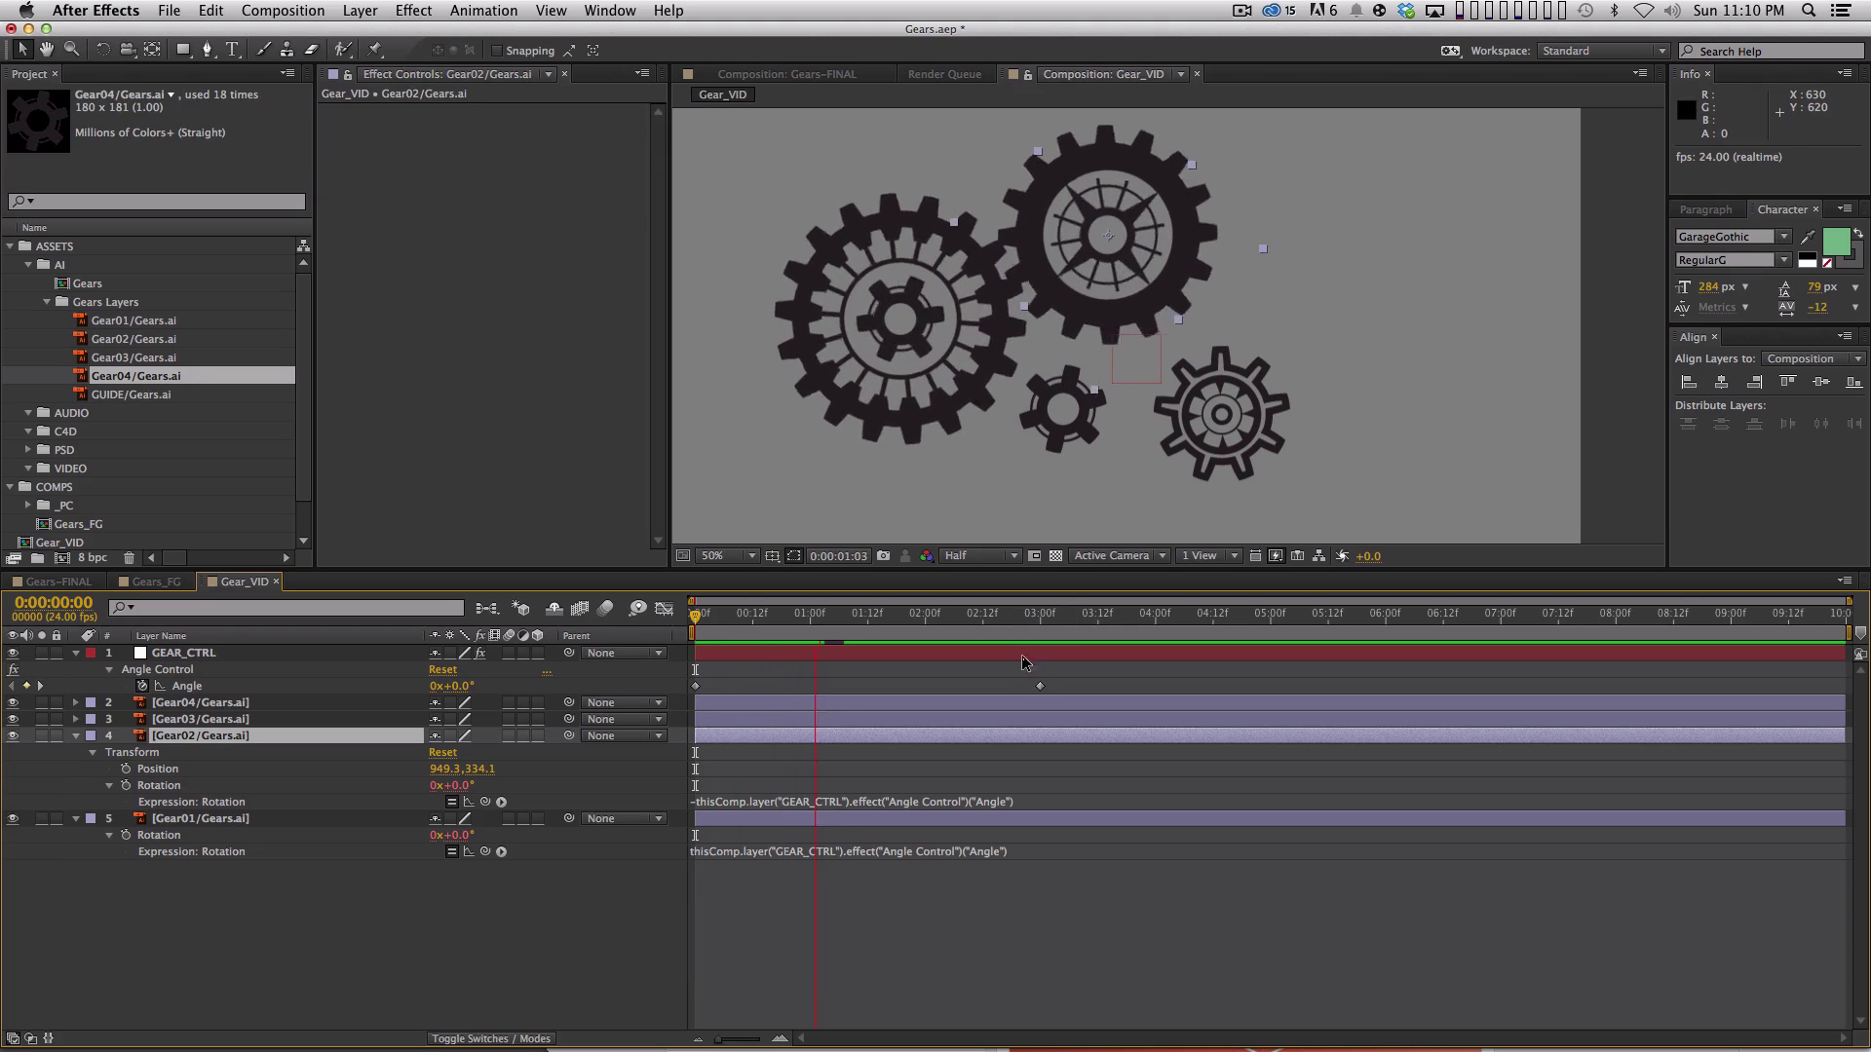
left_click_drag(867, 617, 728, 633)
key("Home")
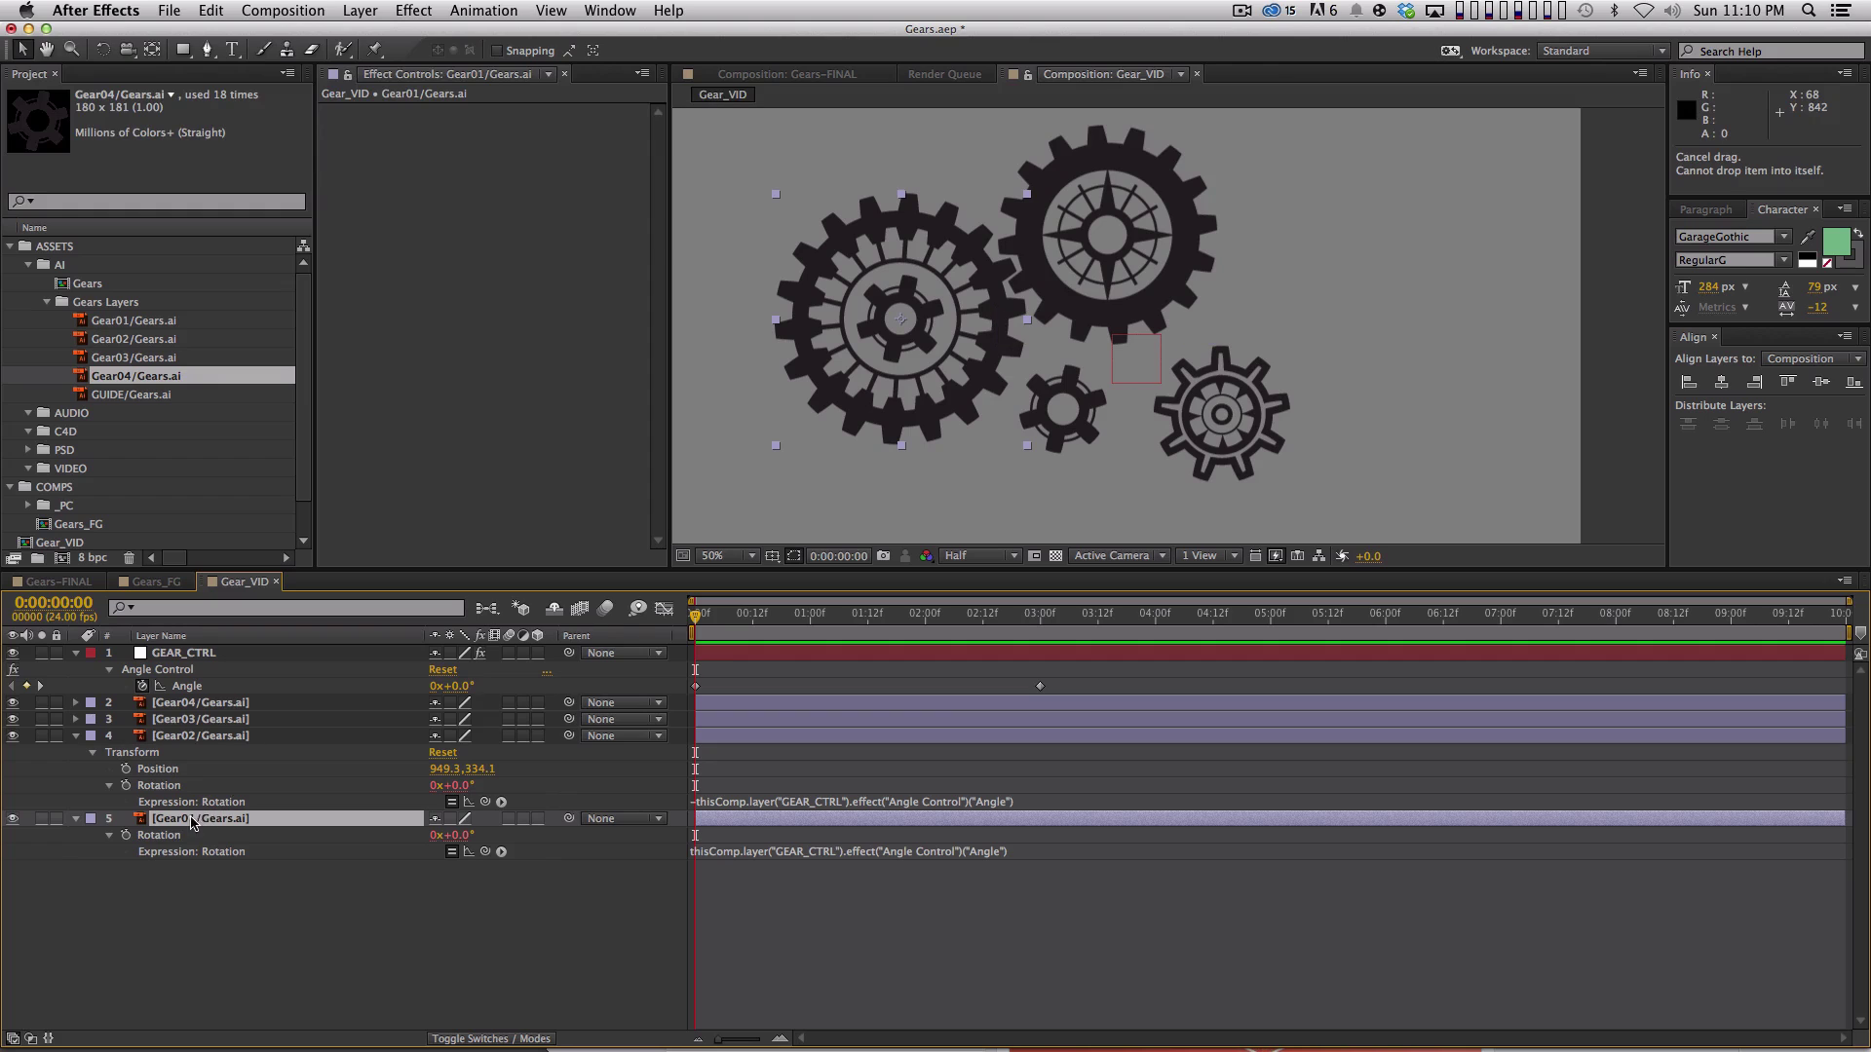
Change the Gear01 layer's label color to Aqua and lock the layer.
left_click(98, 822)
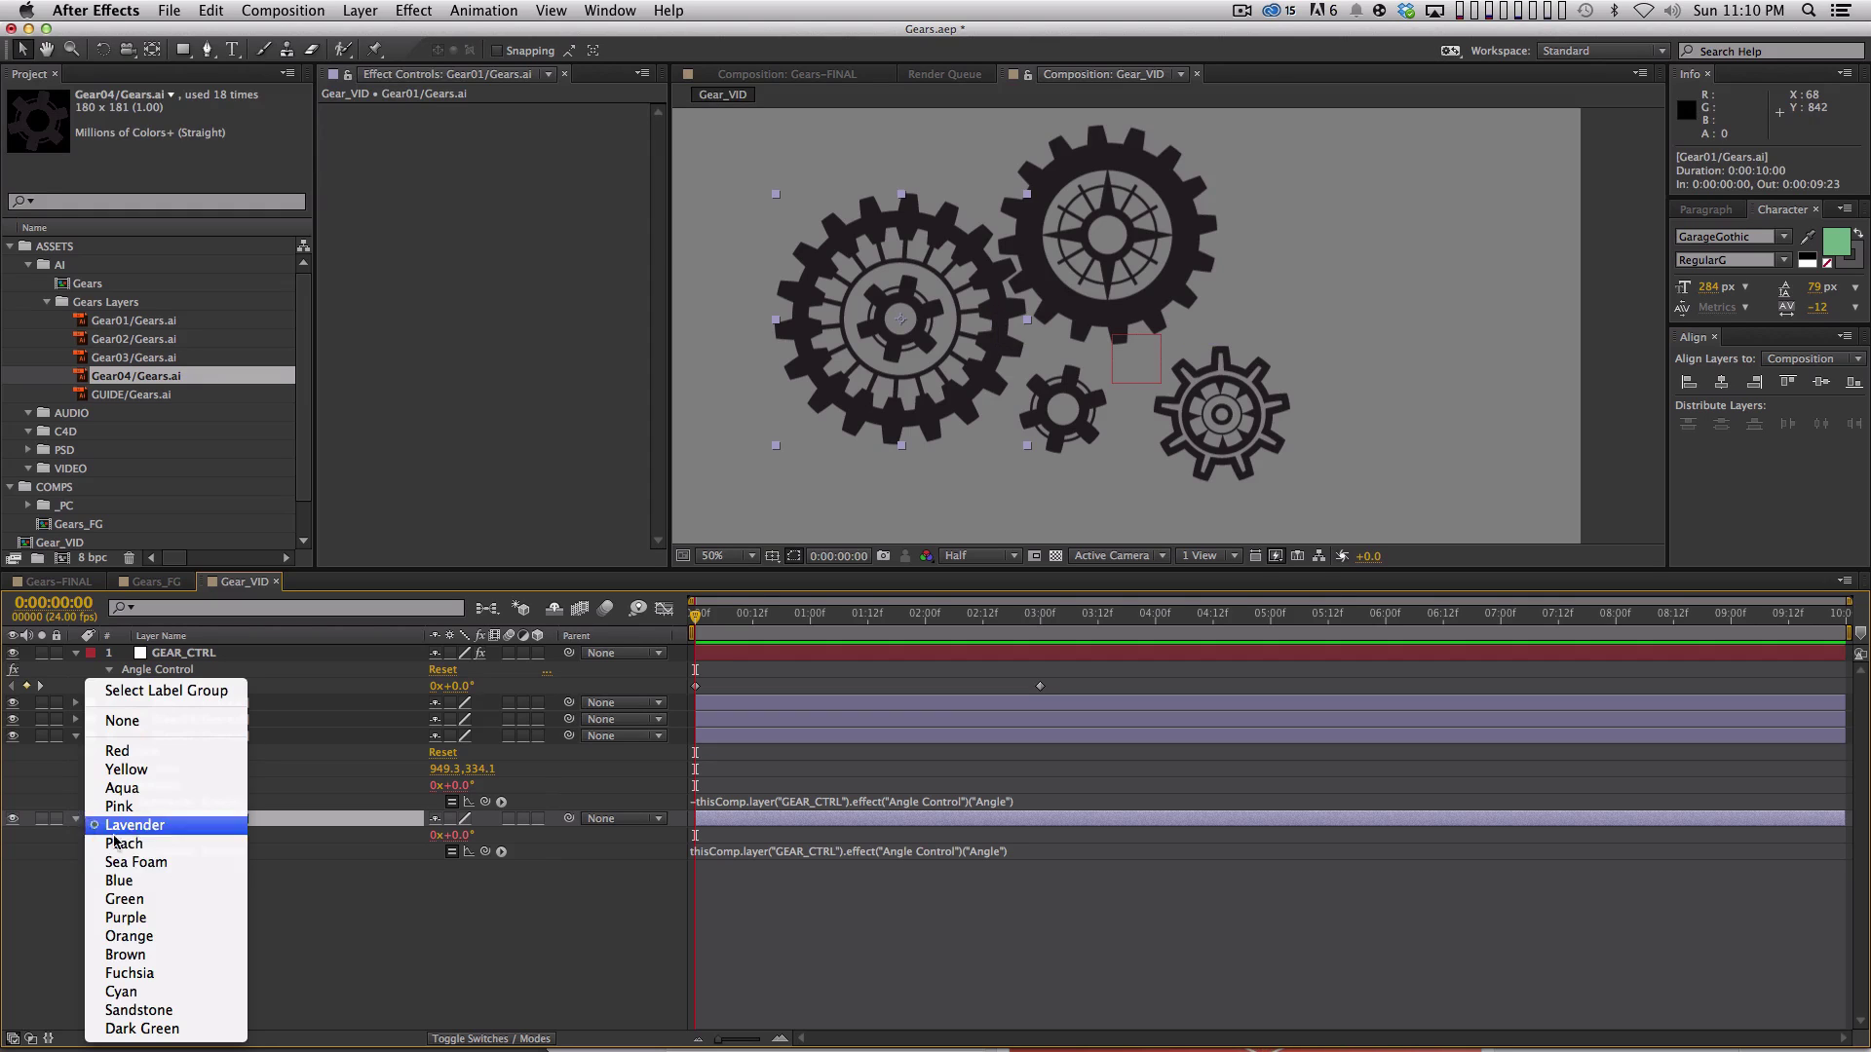
left_click(121, 787)
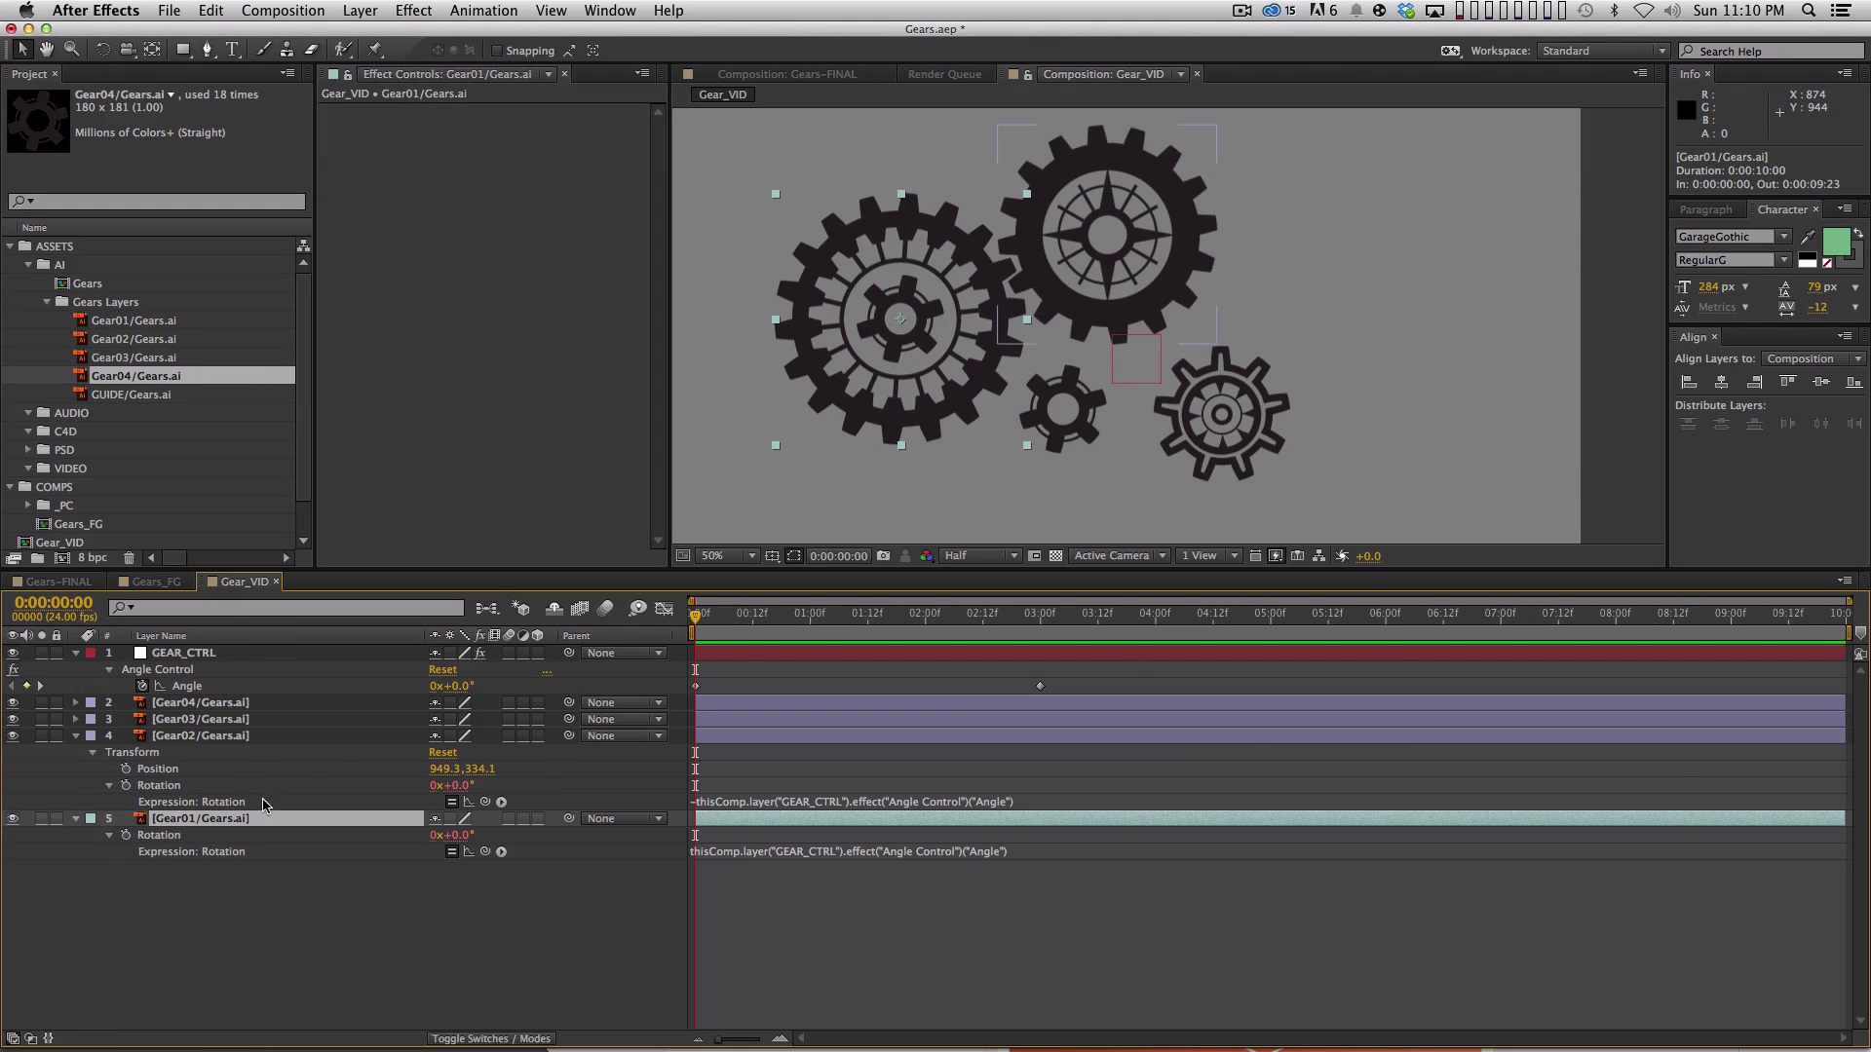
left_click(419, 876)
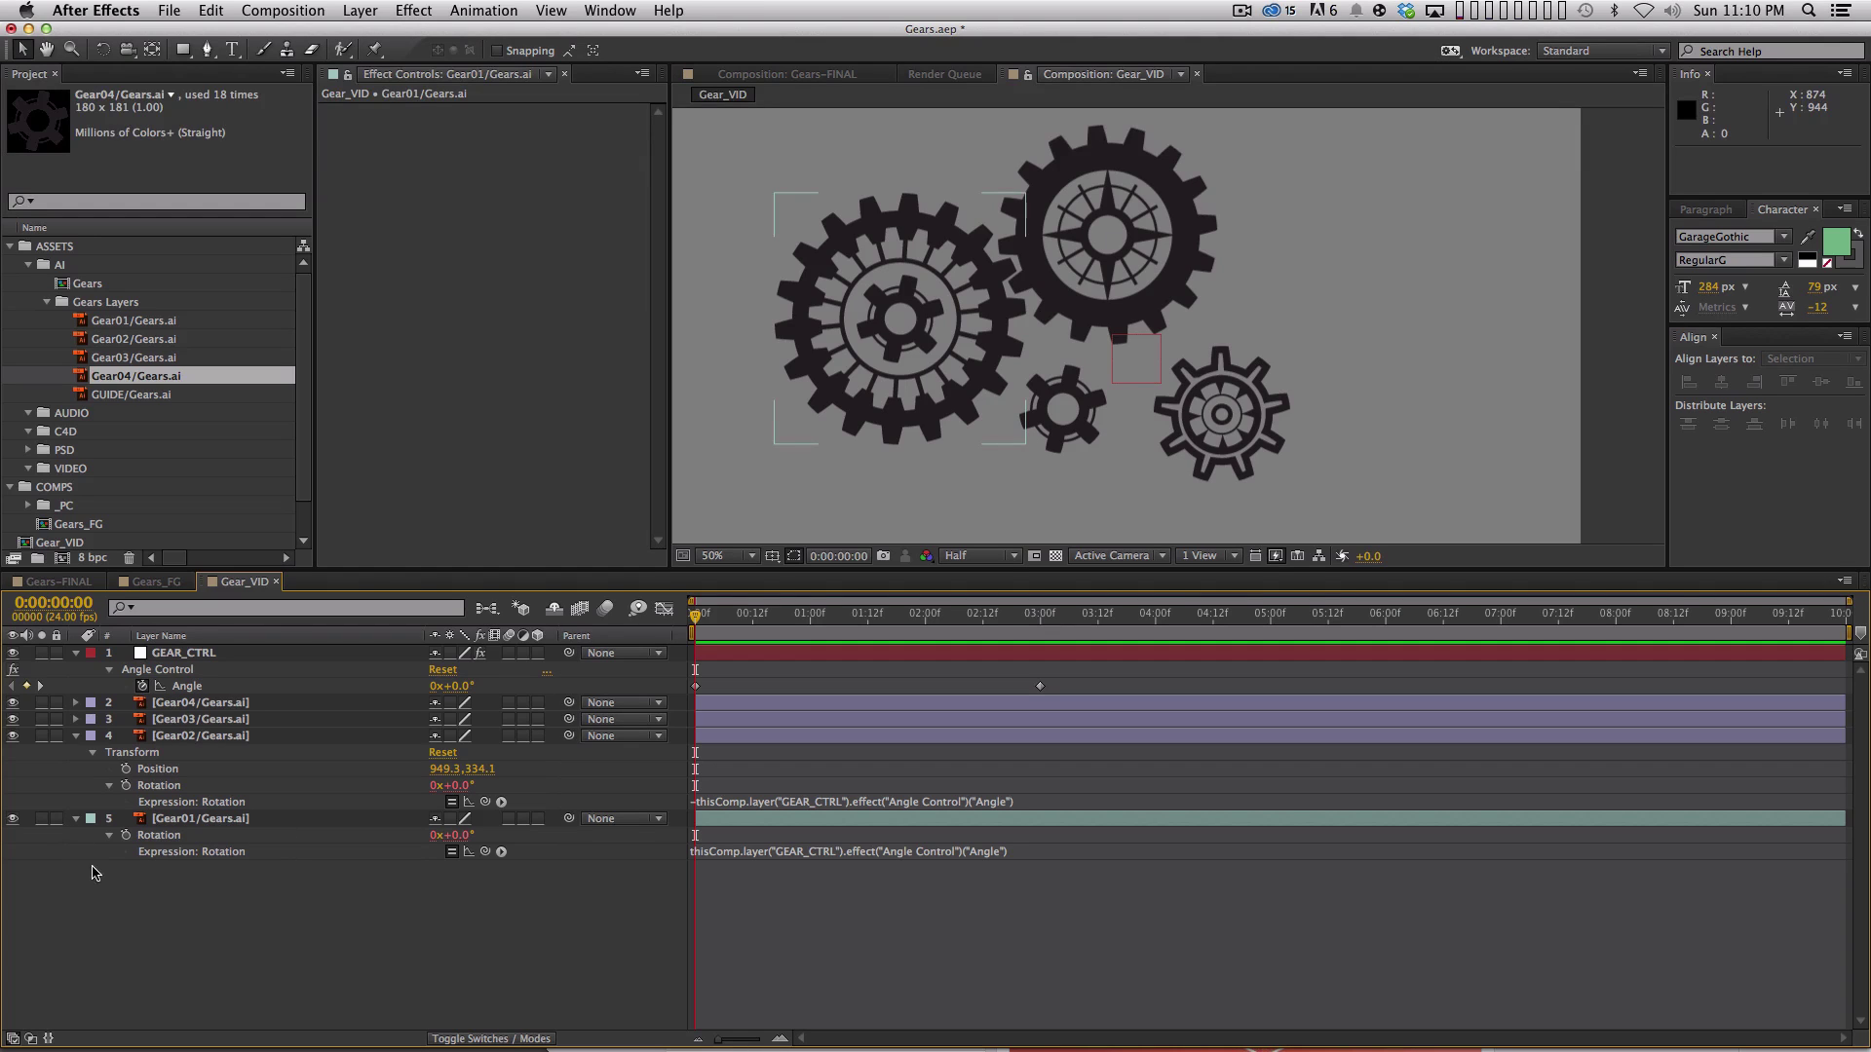
left_click(56, 819)
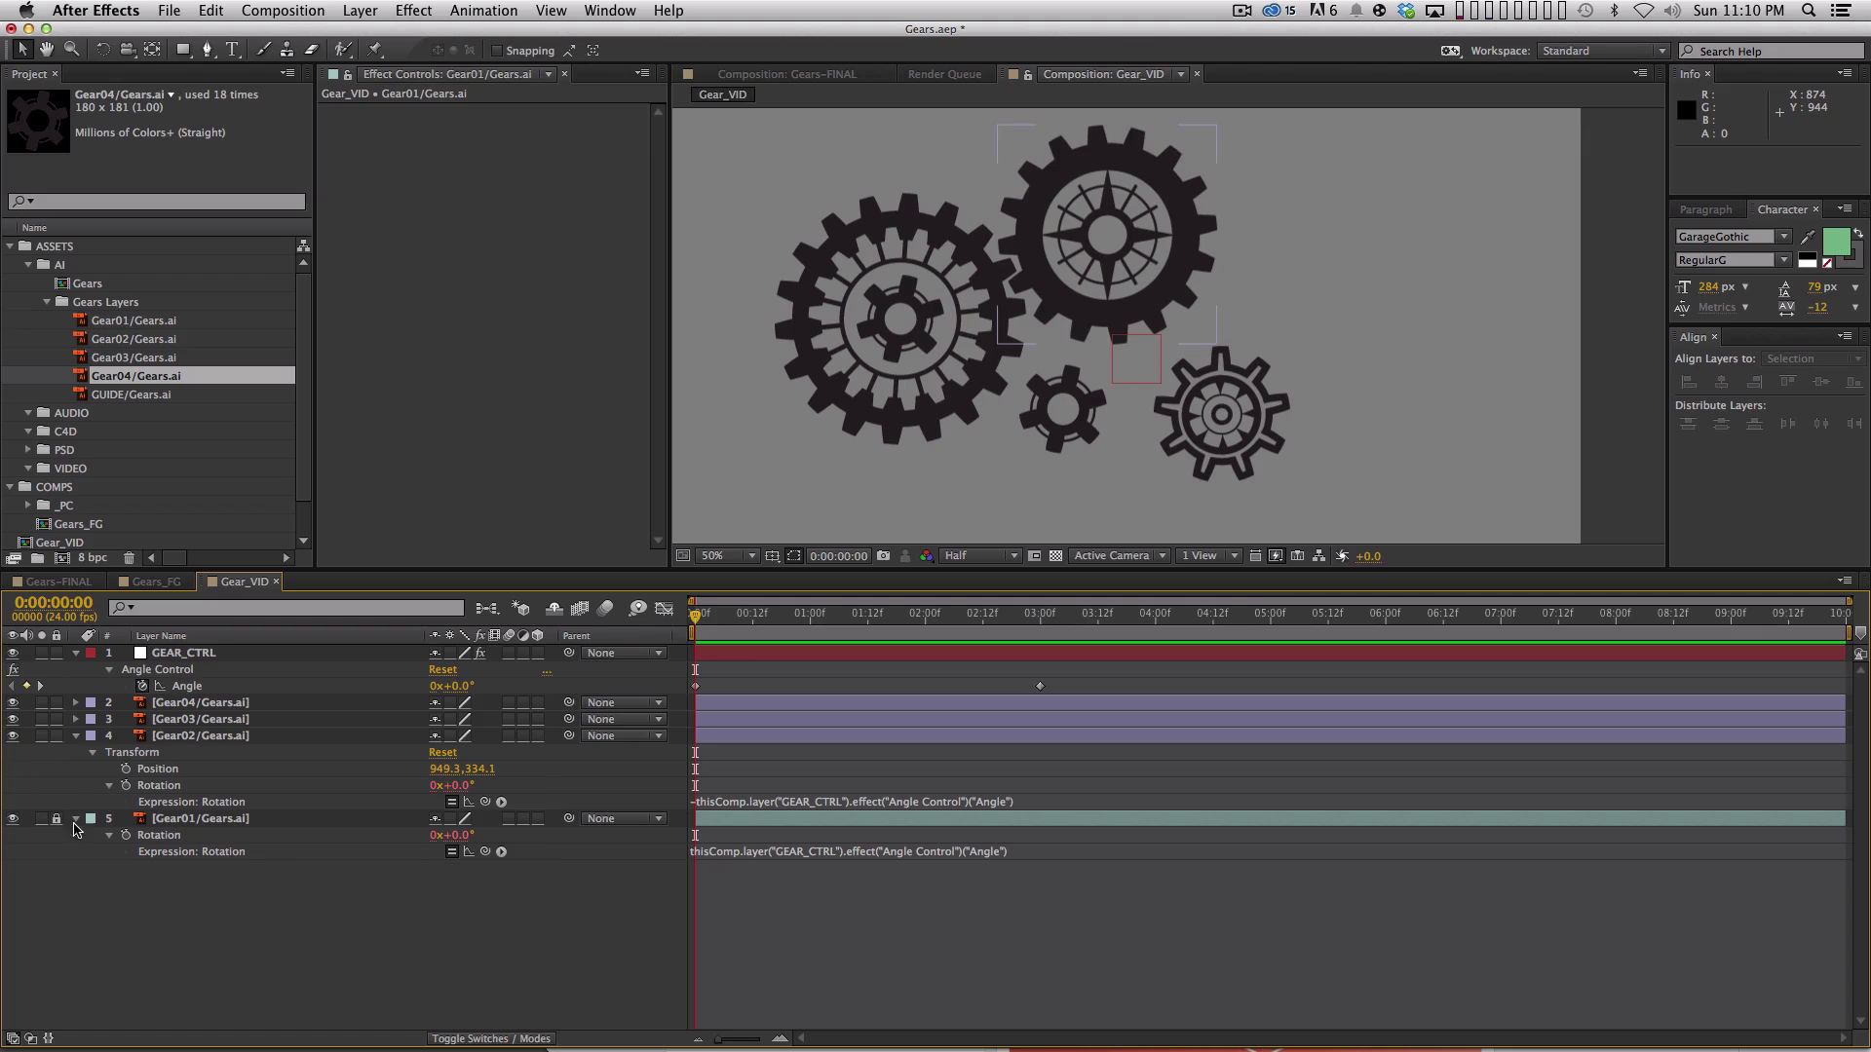
Add a Slider Control expression control to the GEAR_CTRL null.
left_click(187, 655)
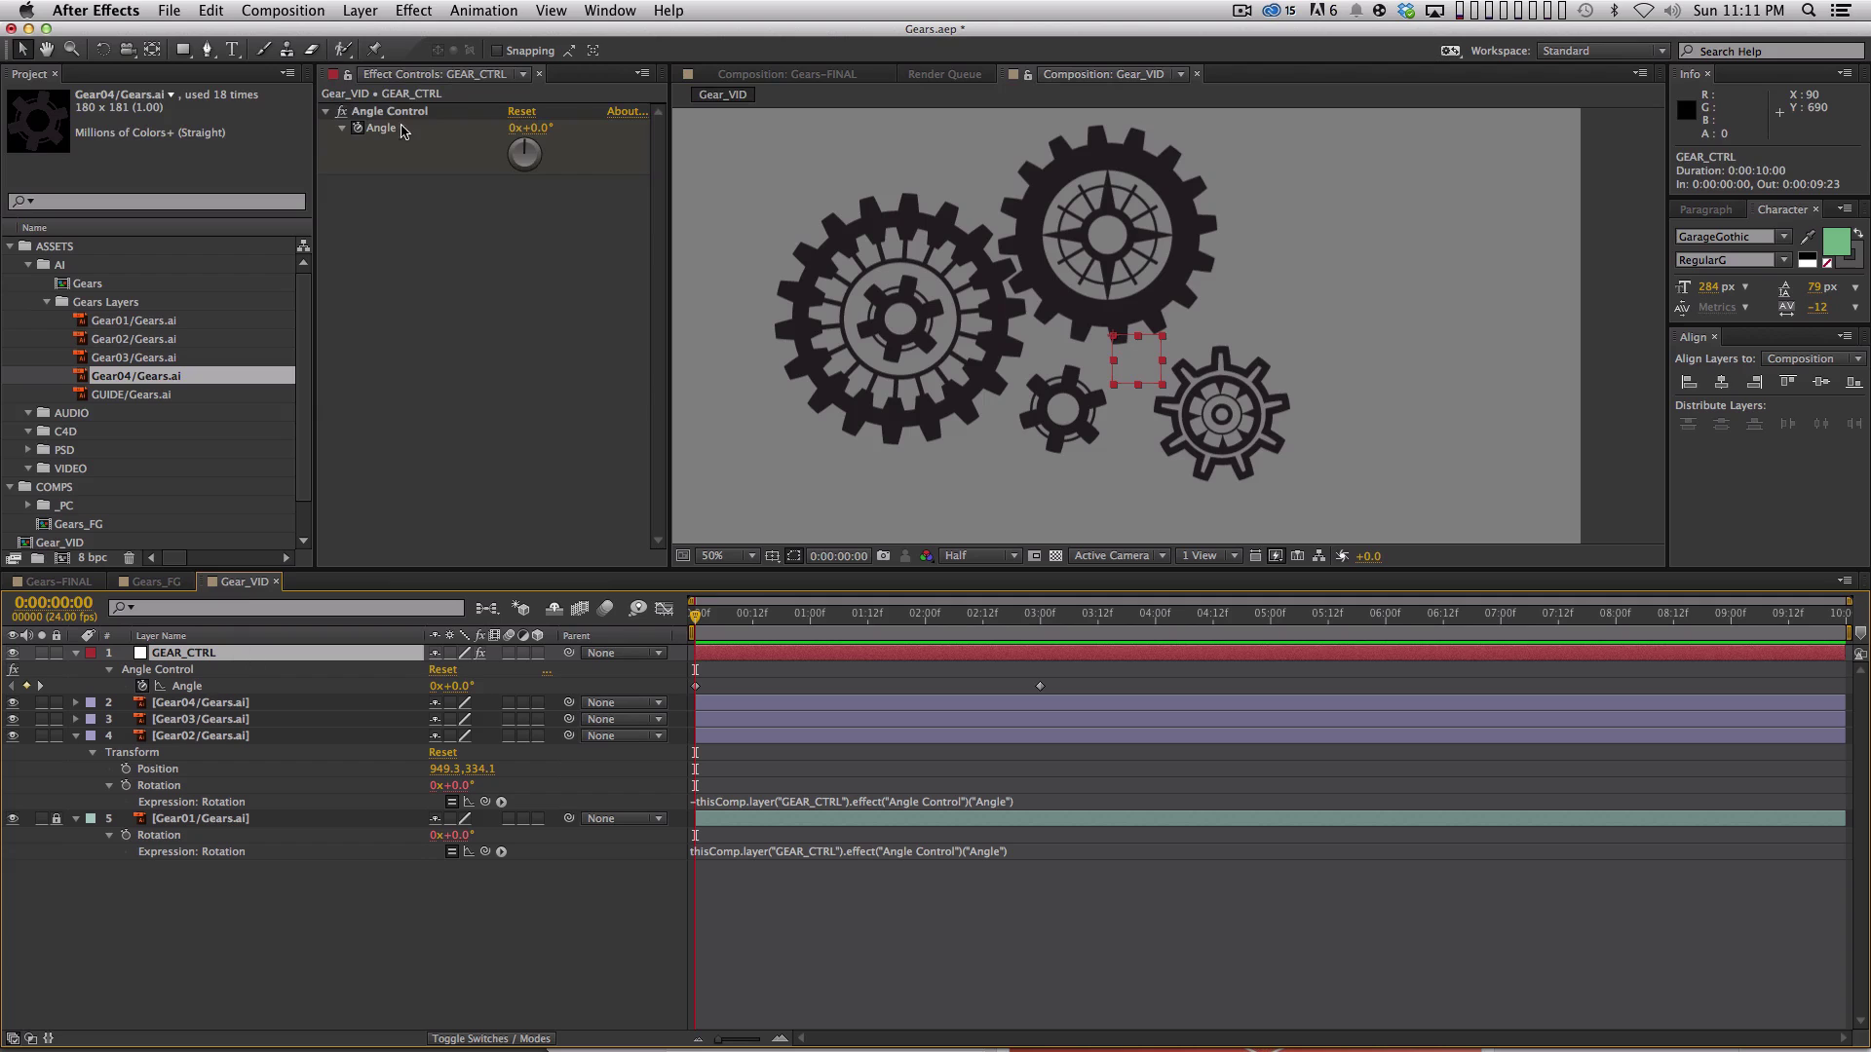
left_click(360, 10)
mouse_move(413, 9)
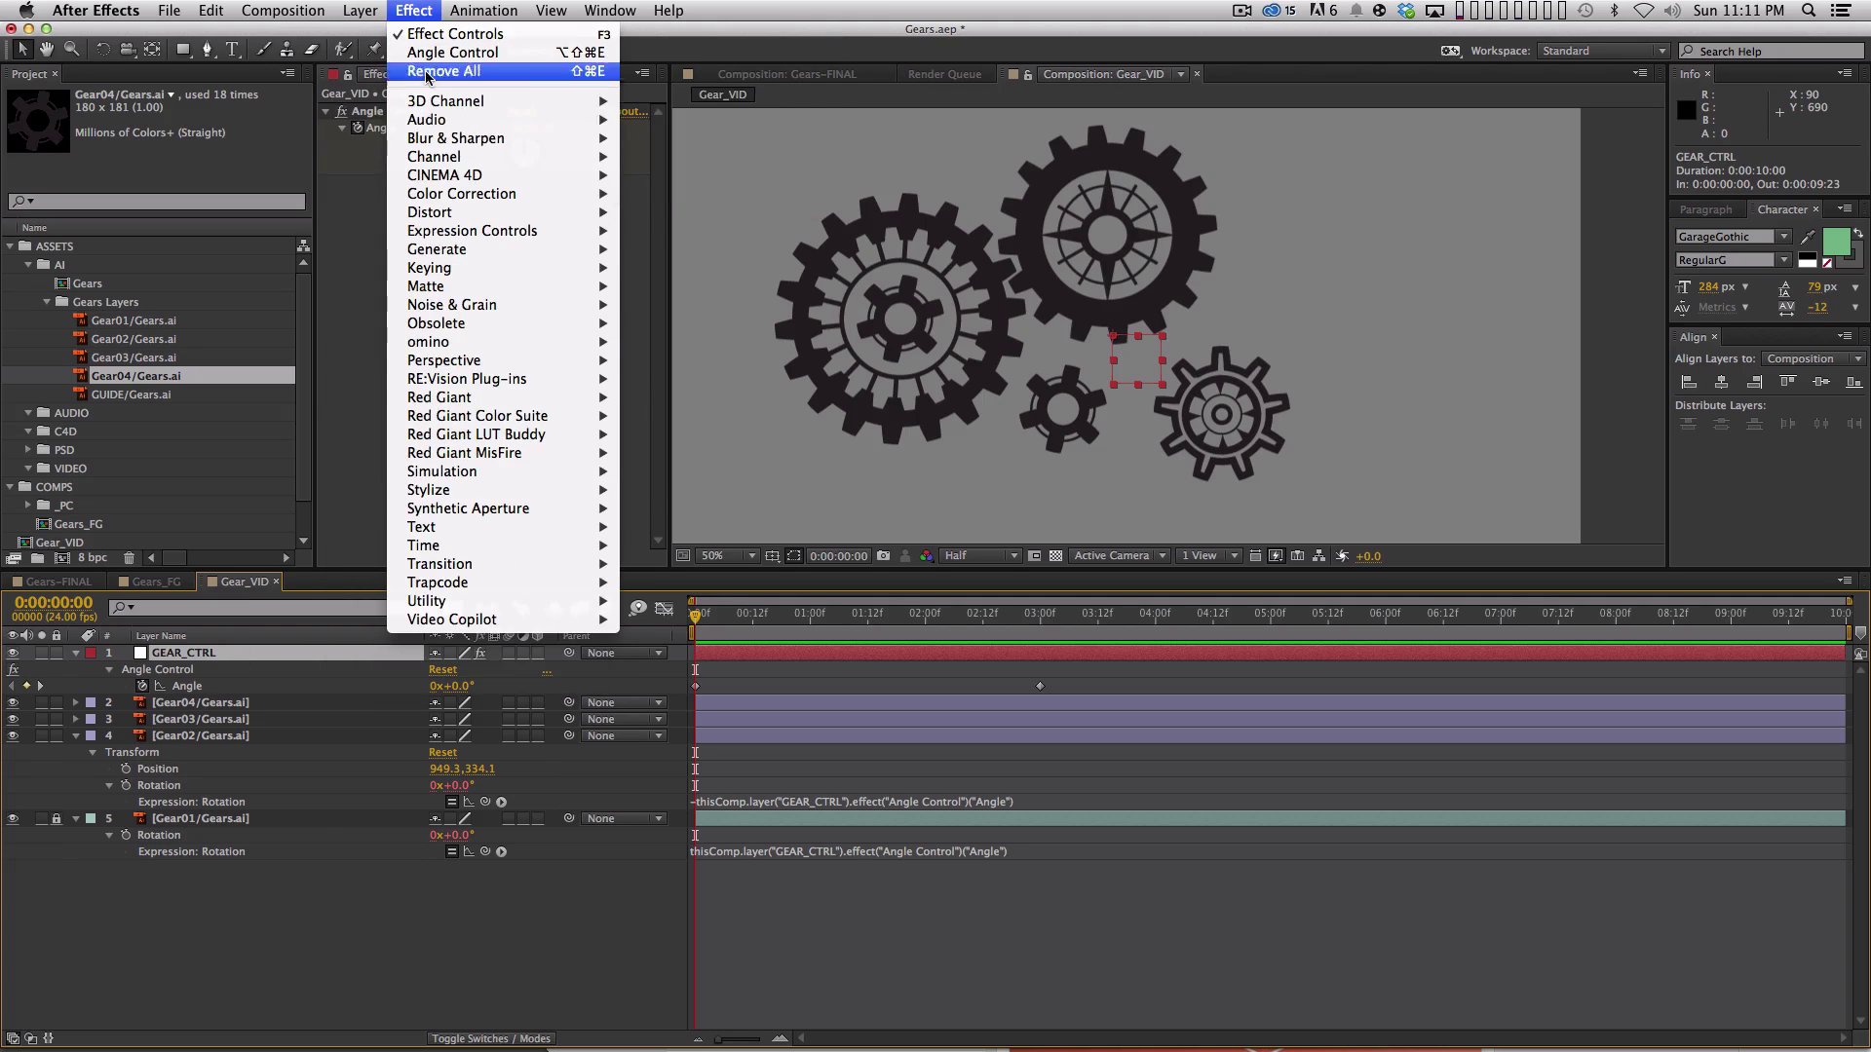
mouse_move(505, 232)
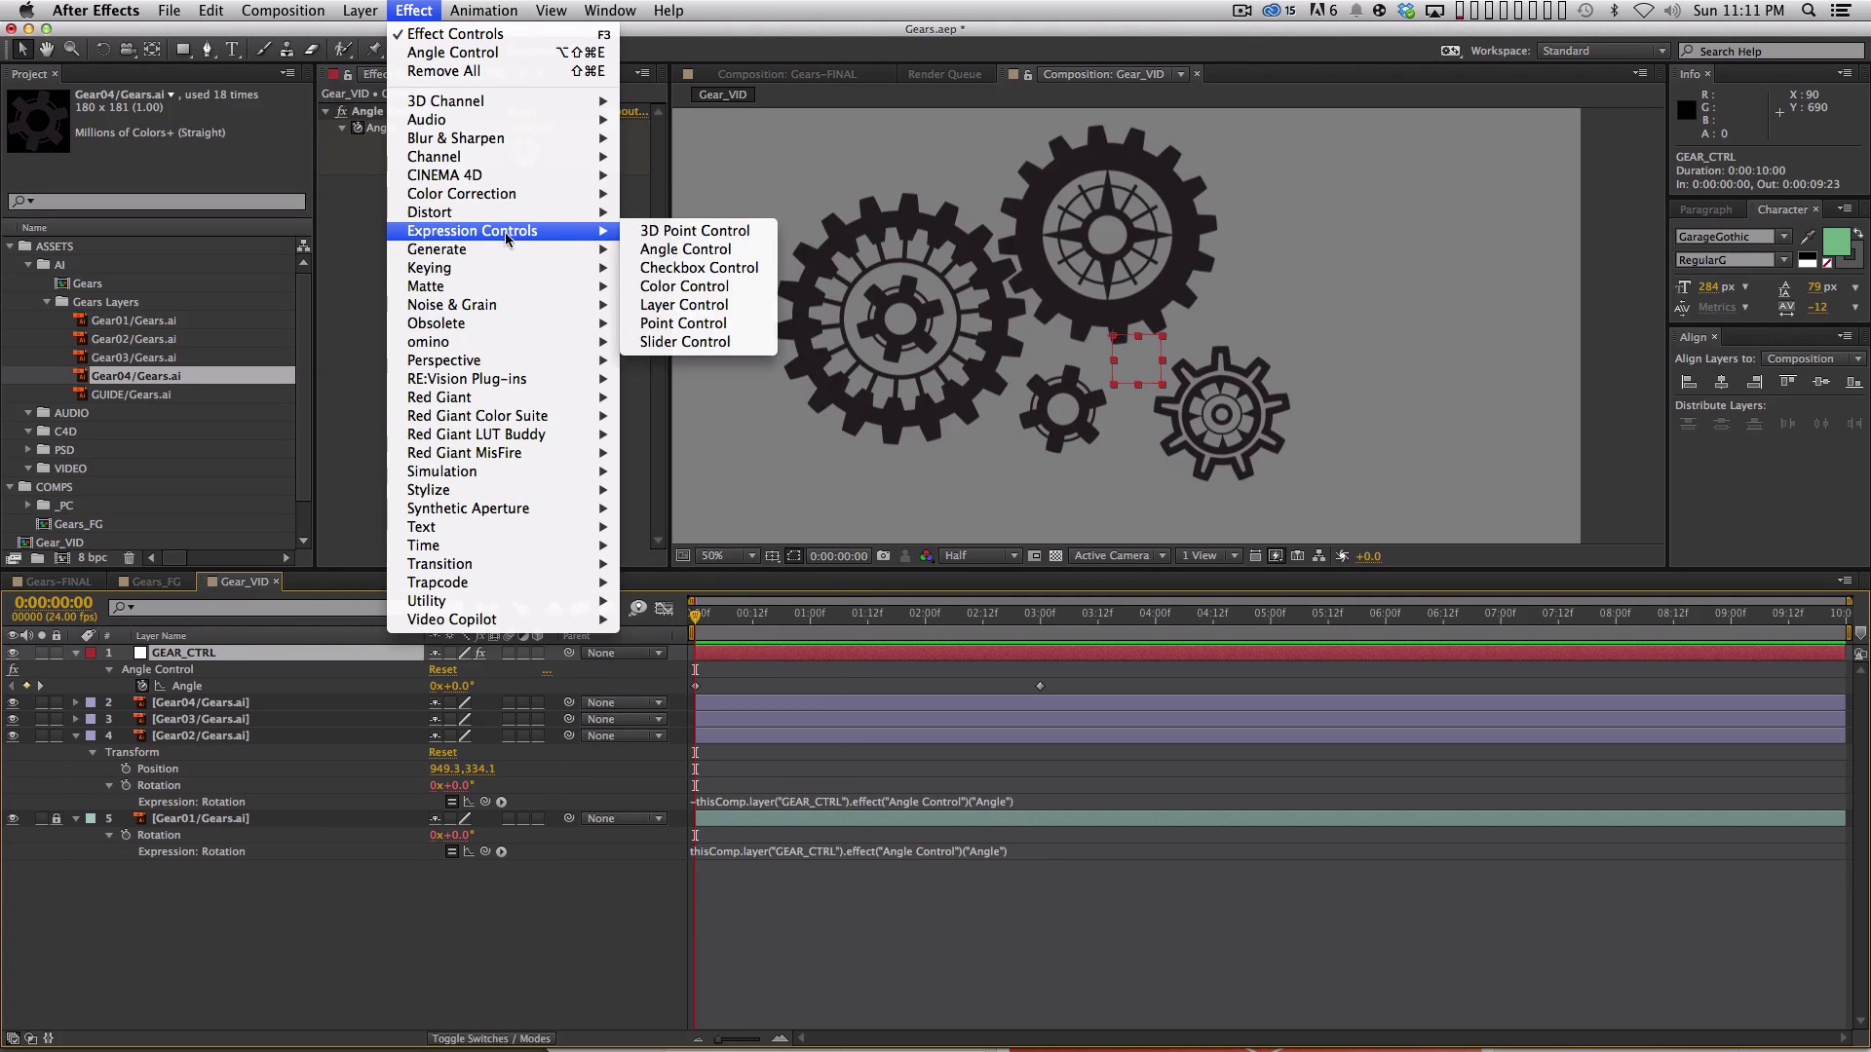
left_click(685, 342)
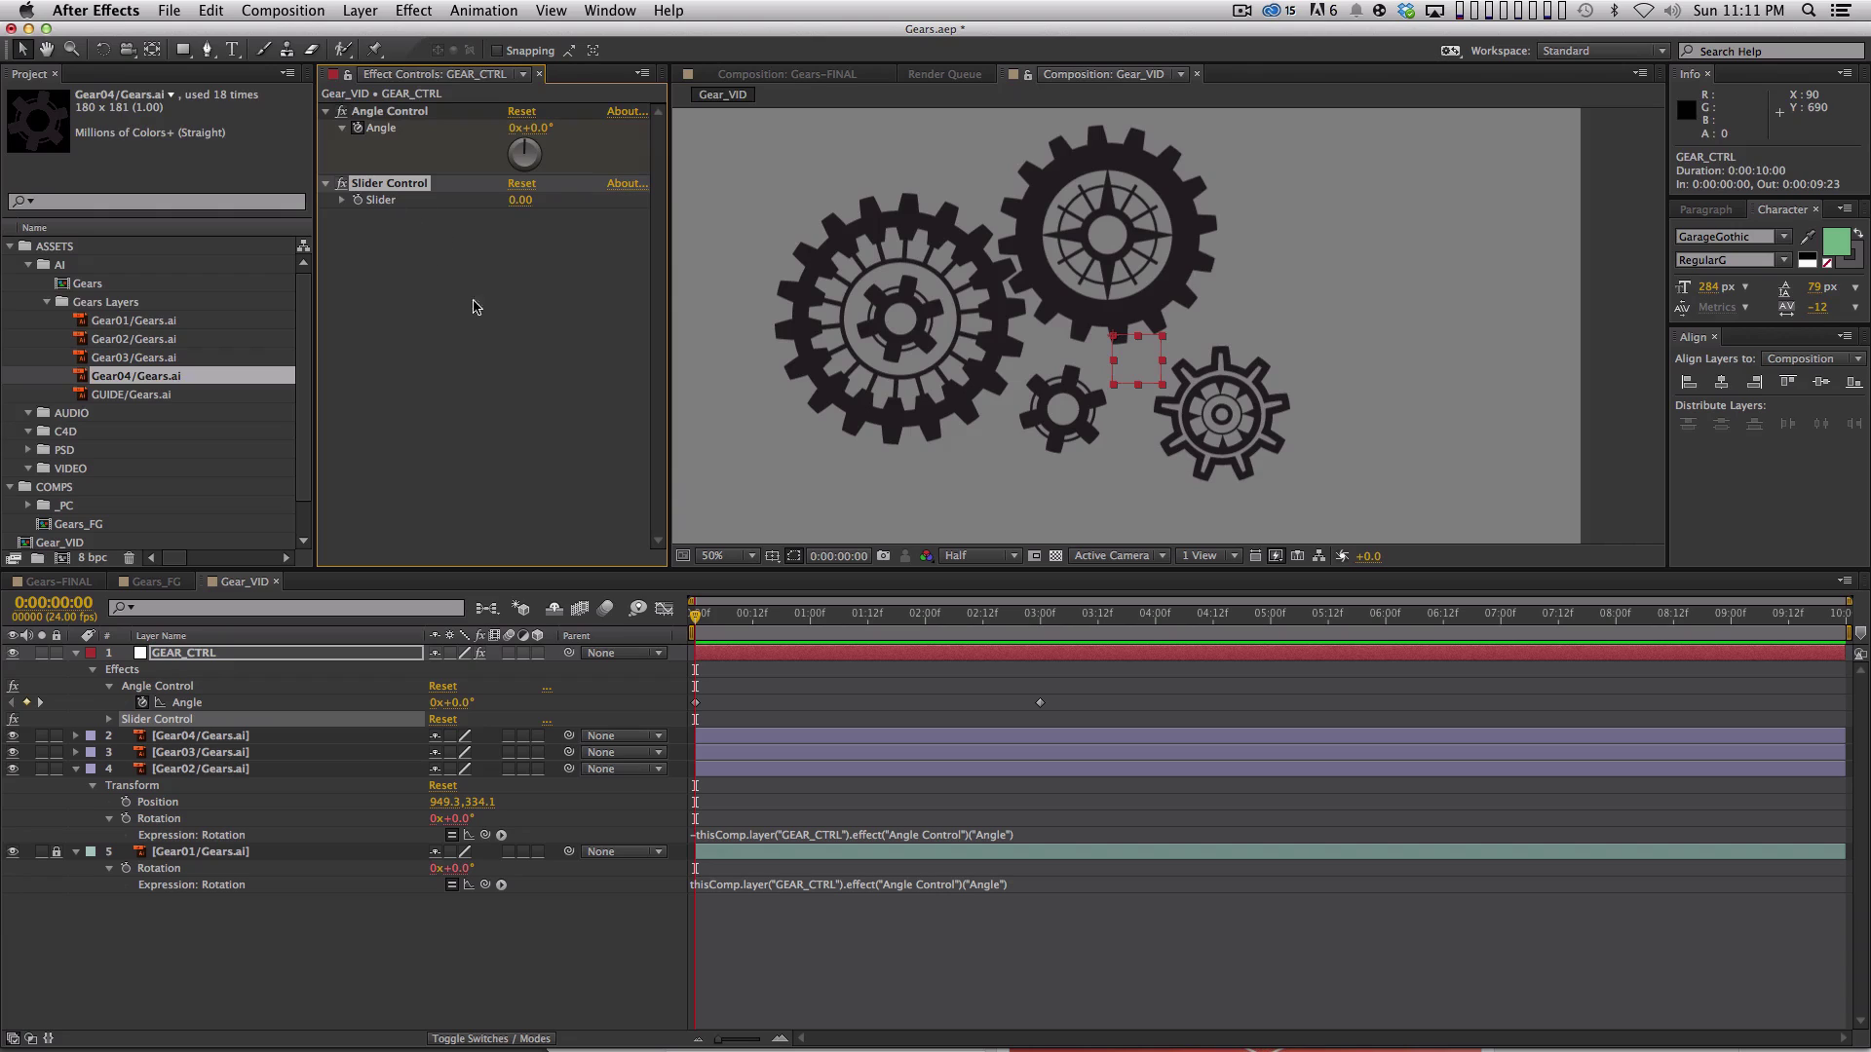
left_click(517, 200)
left_click(457, 328)
Rename GEAR_CTRL's Slider Control to "Gear Teeth Count" and set its slider to 18.
left_click(384, 181)
key("Return")
type("Gear")
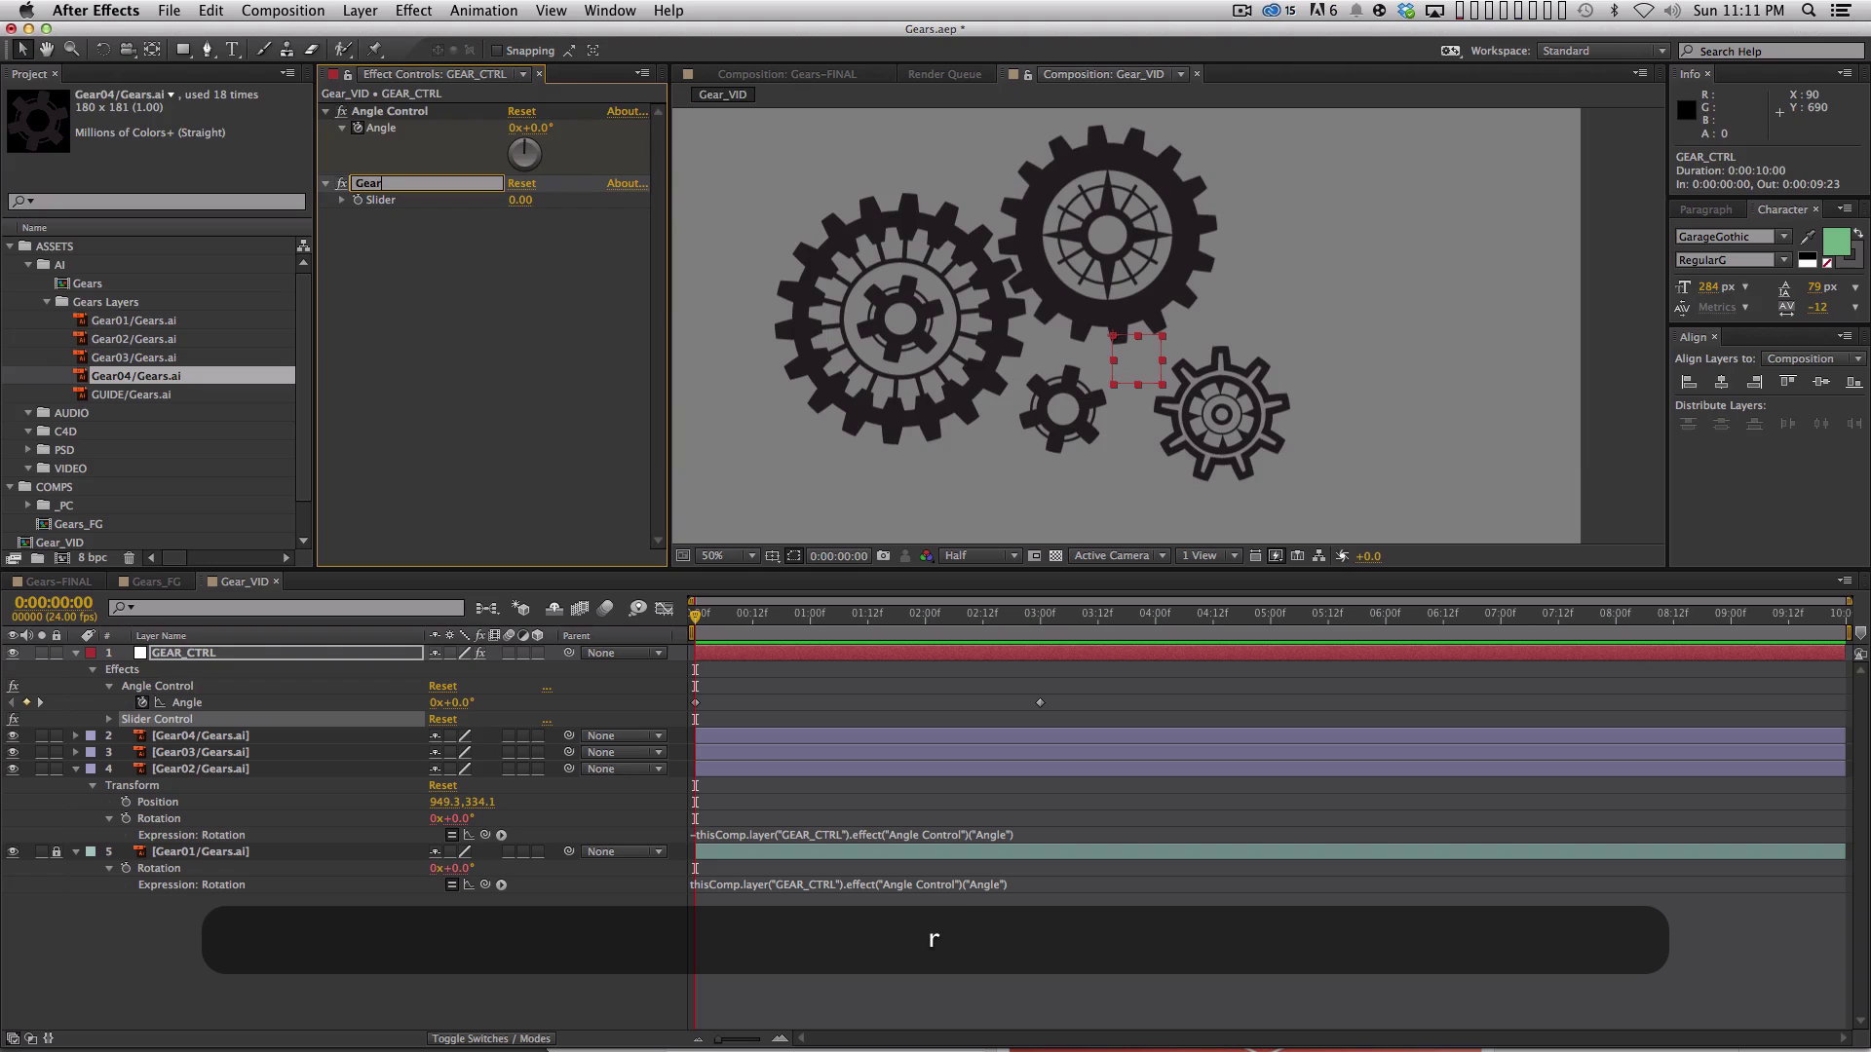
type(" Teeth Count")
key("Return")
left_click(521, 200)
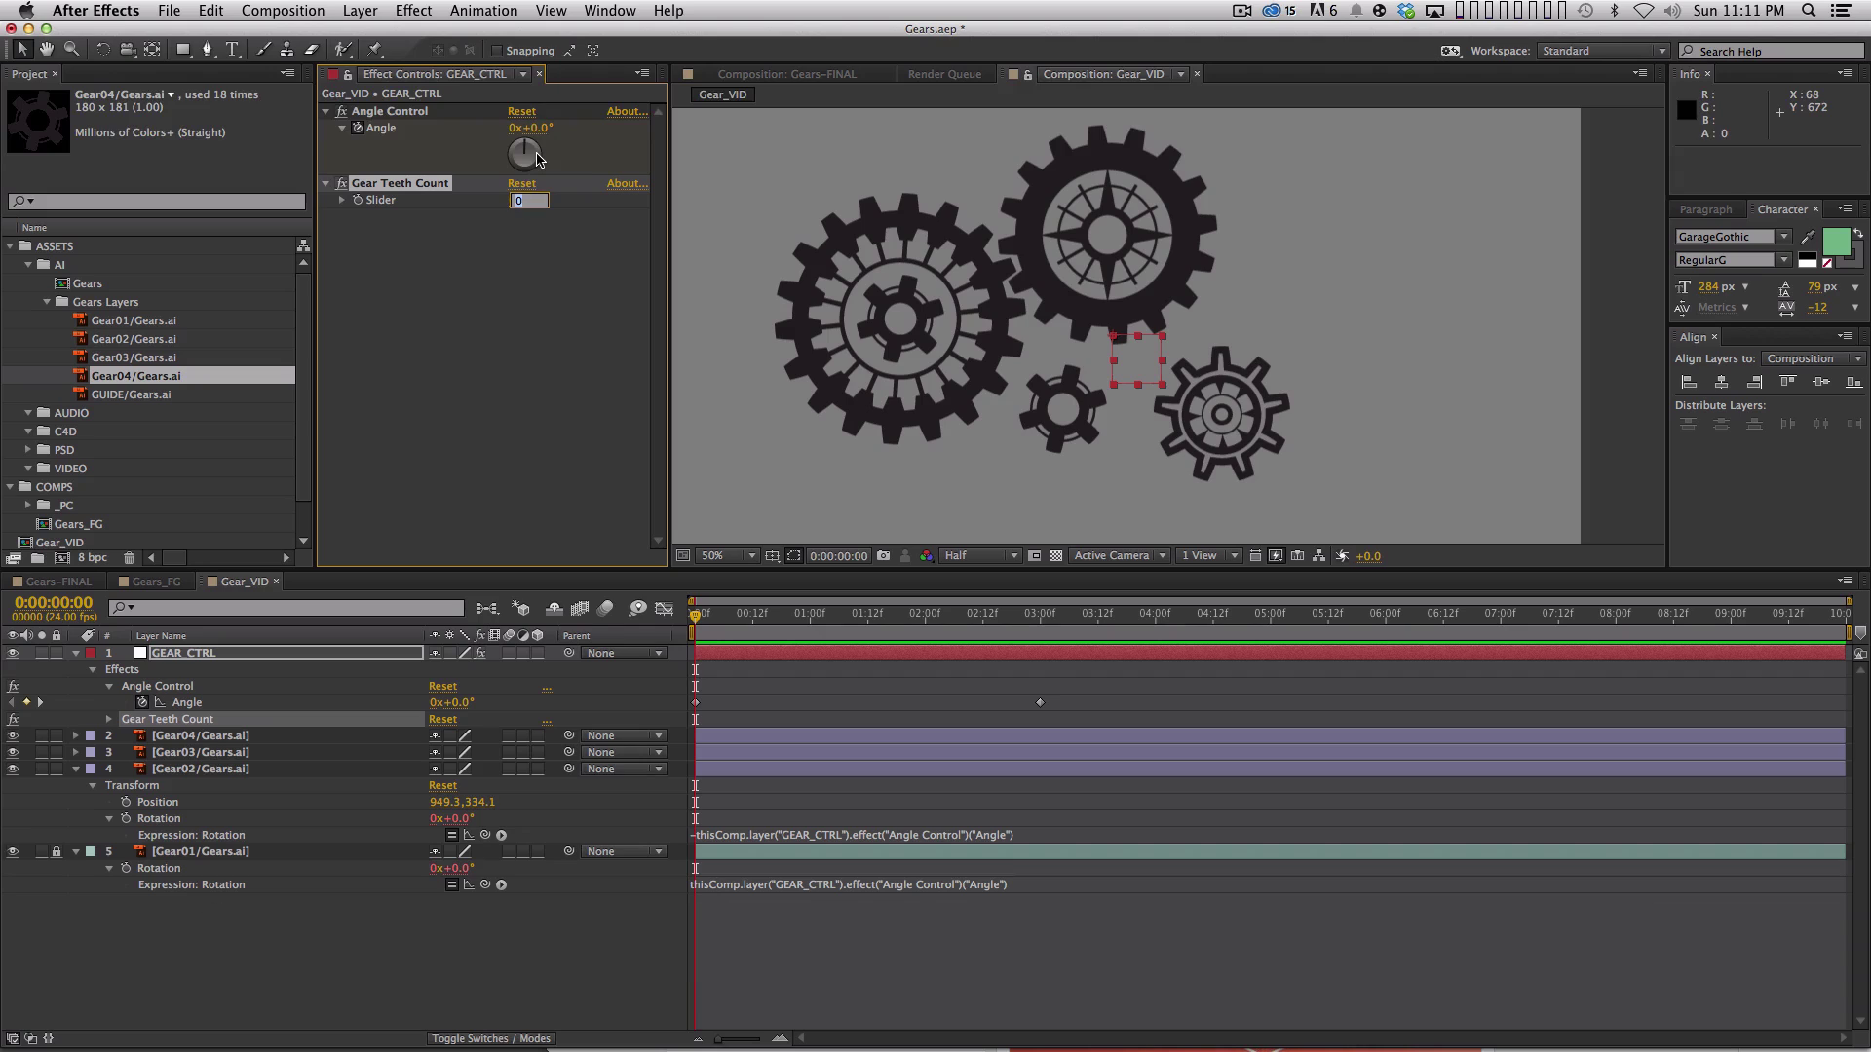
type("18")
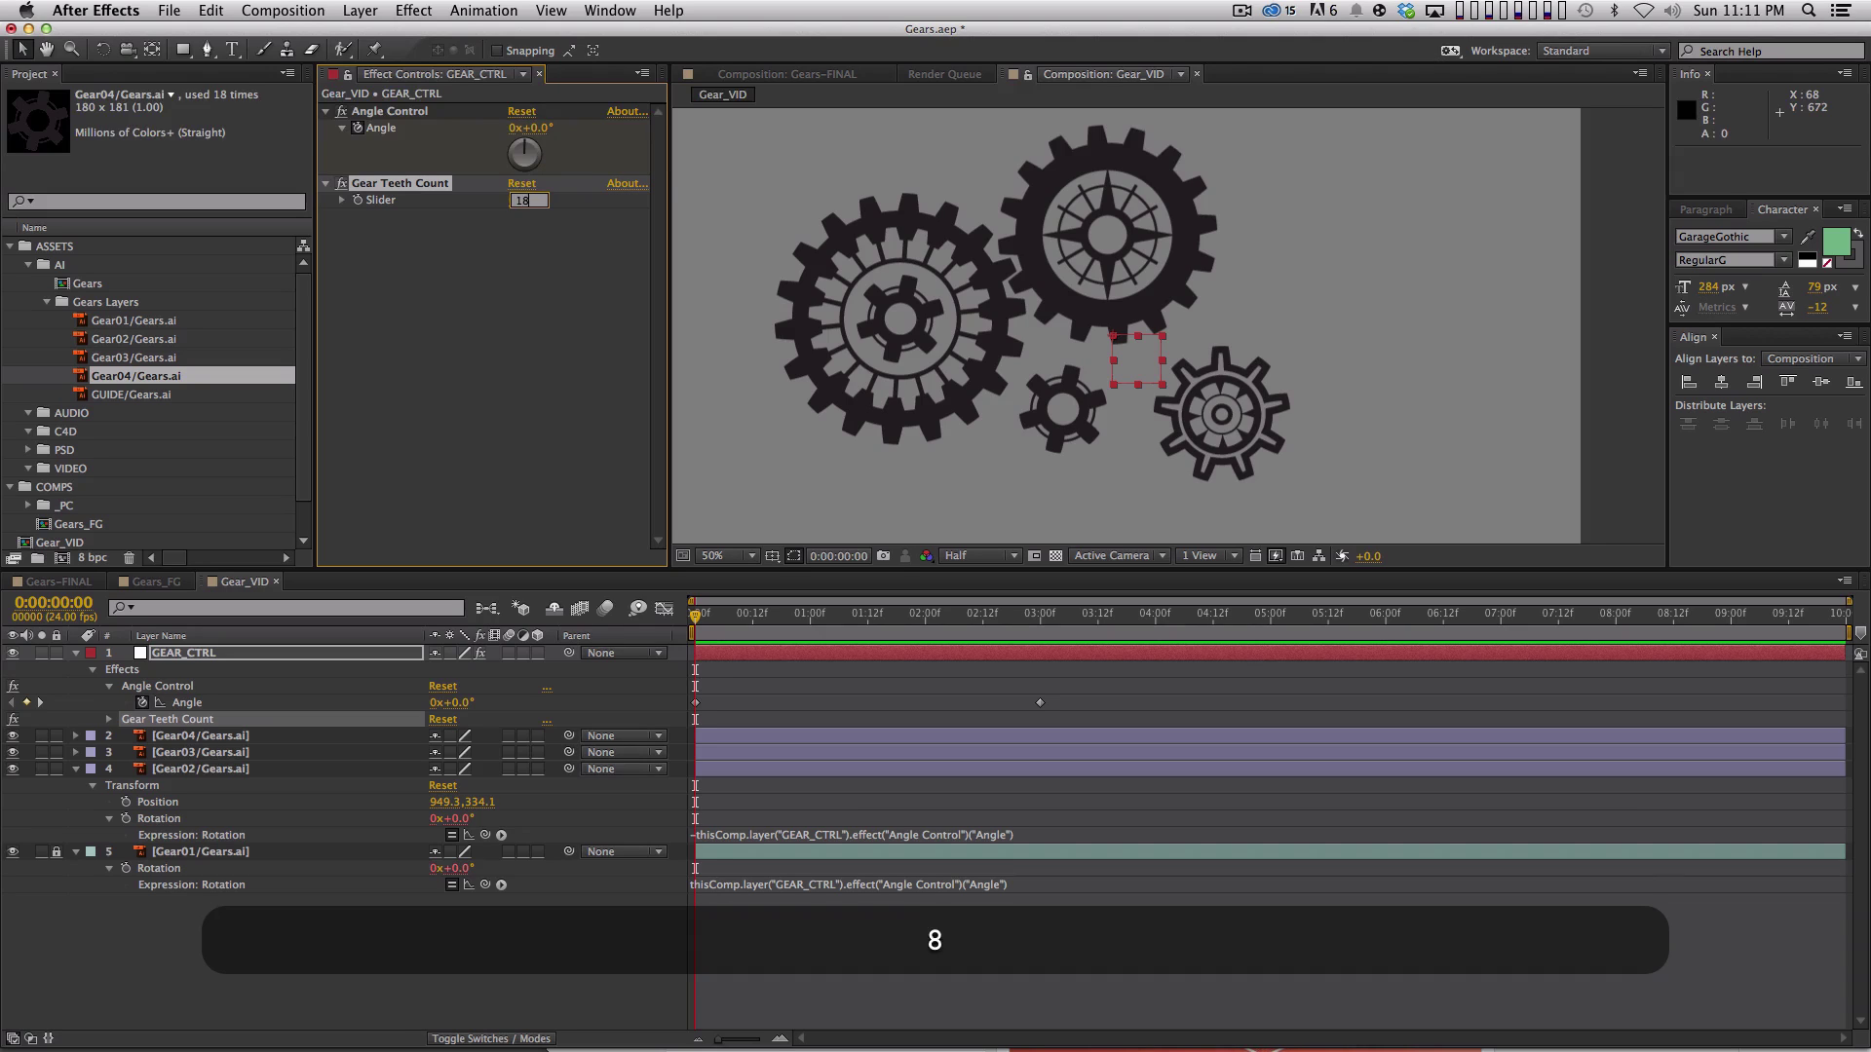
key("Return")
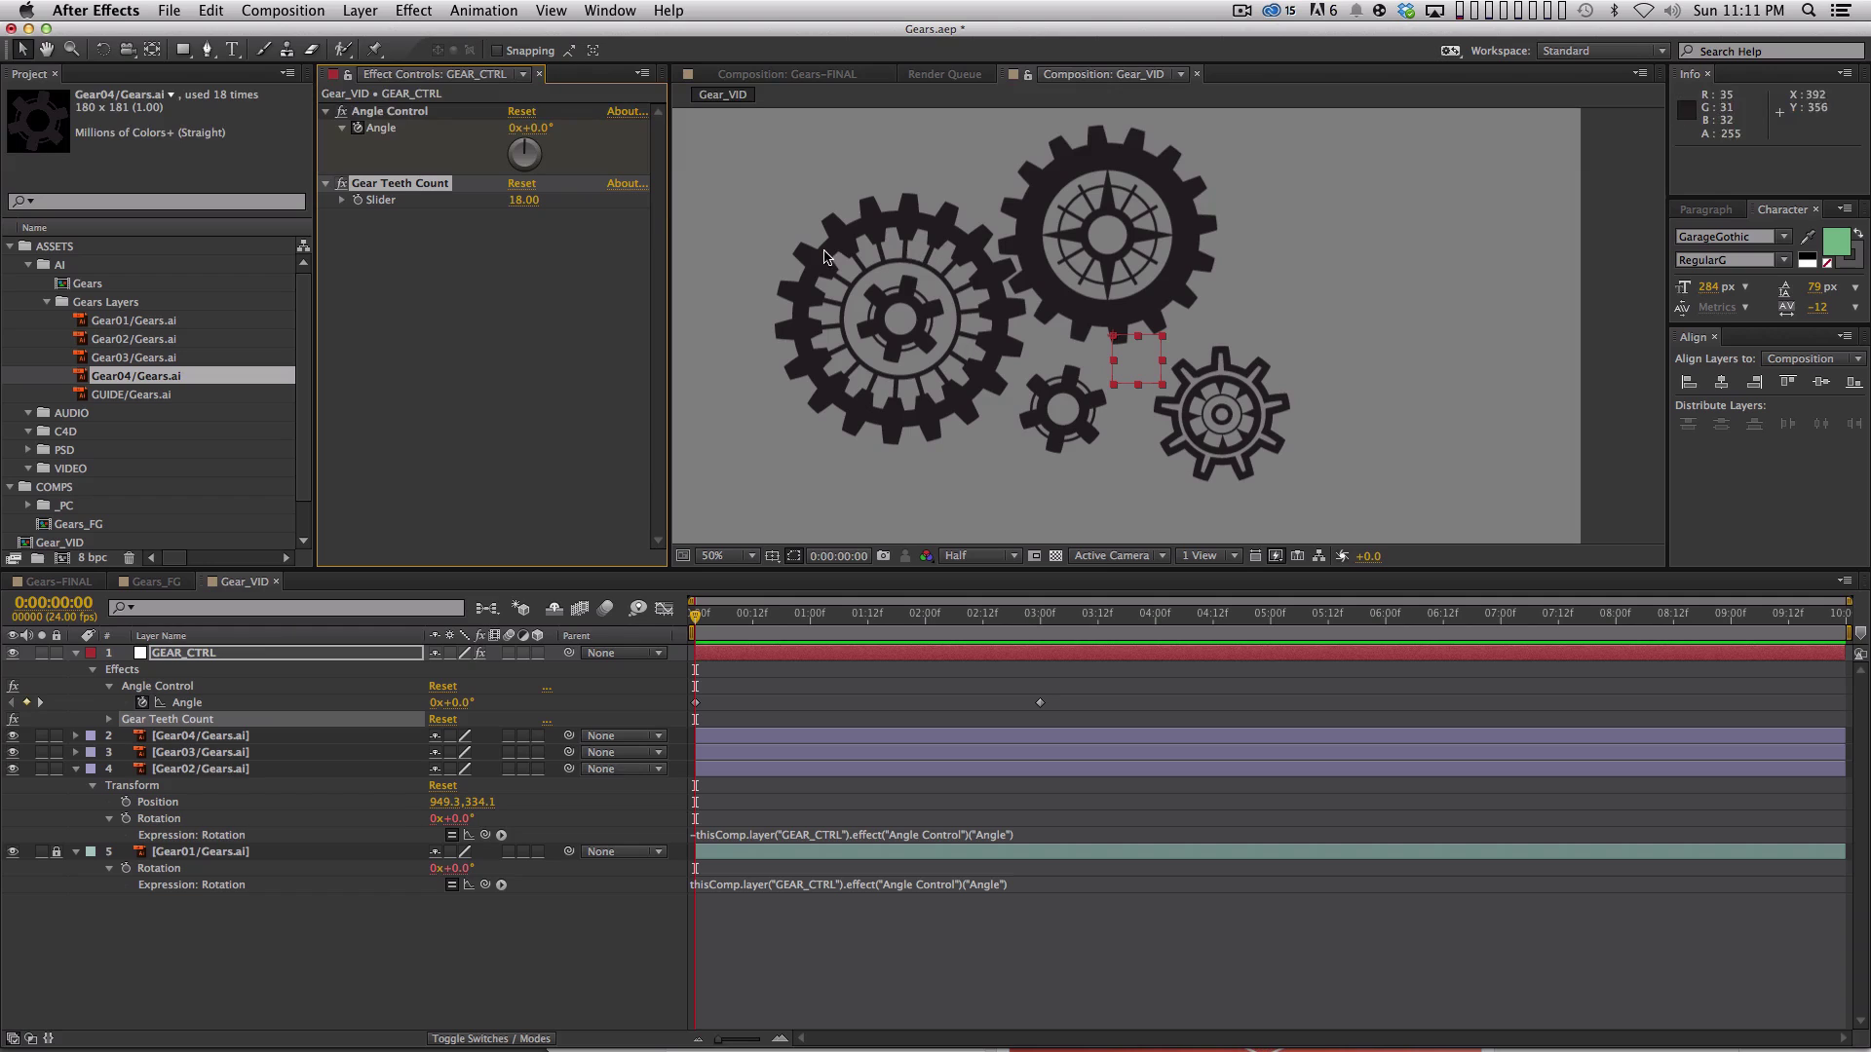
Add a Slider Control to the Gear02 layer and rename it "Number of Teeth".
left_click(244, 772)
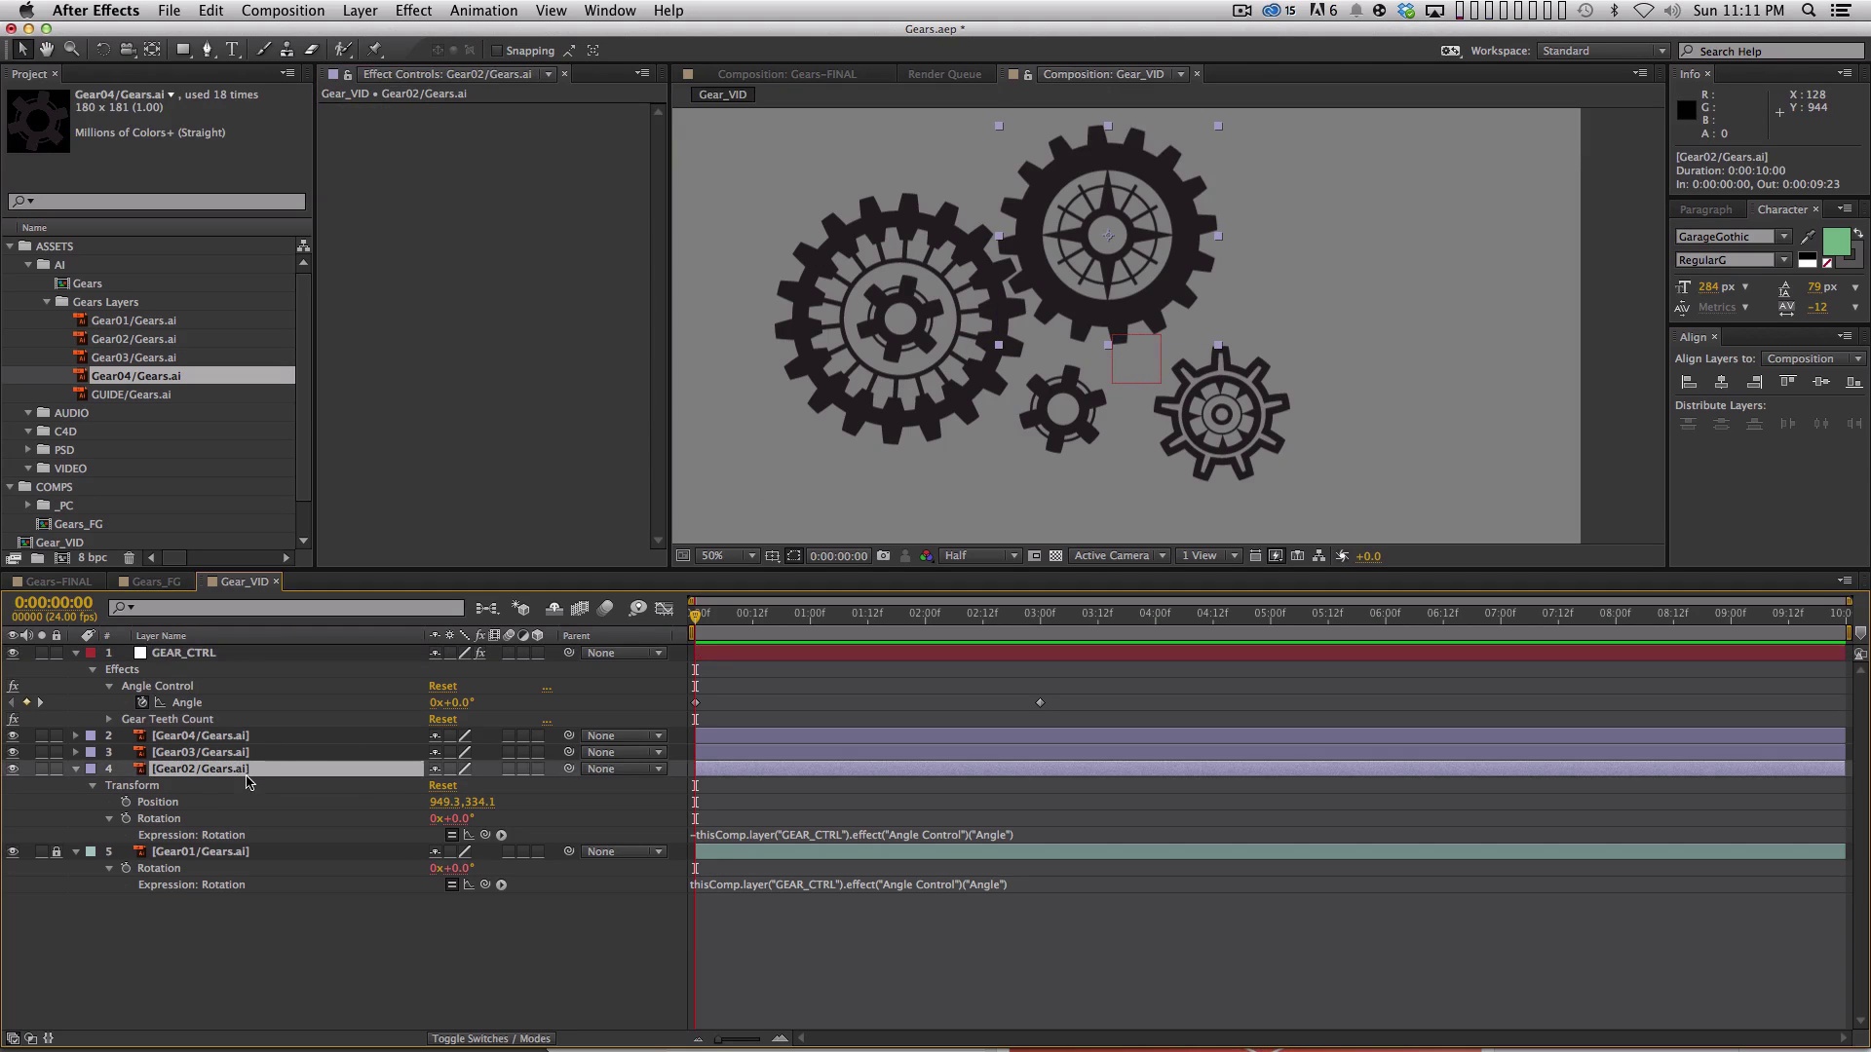
left_click(410, 10)
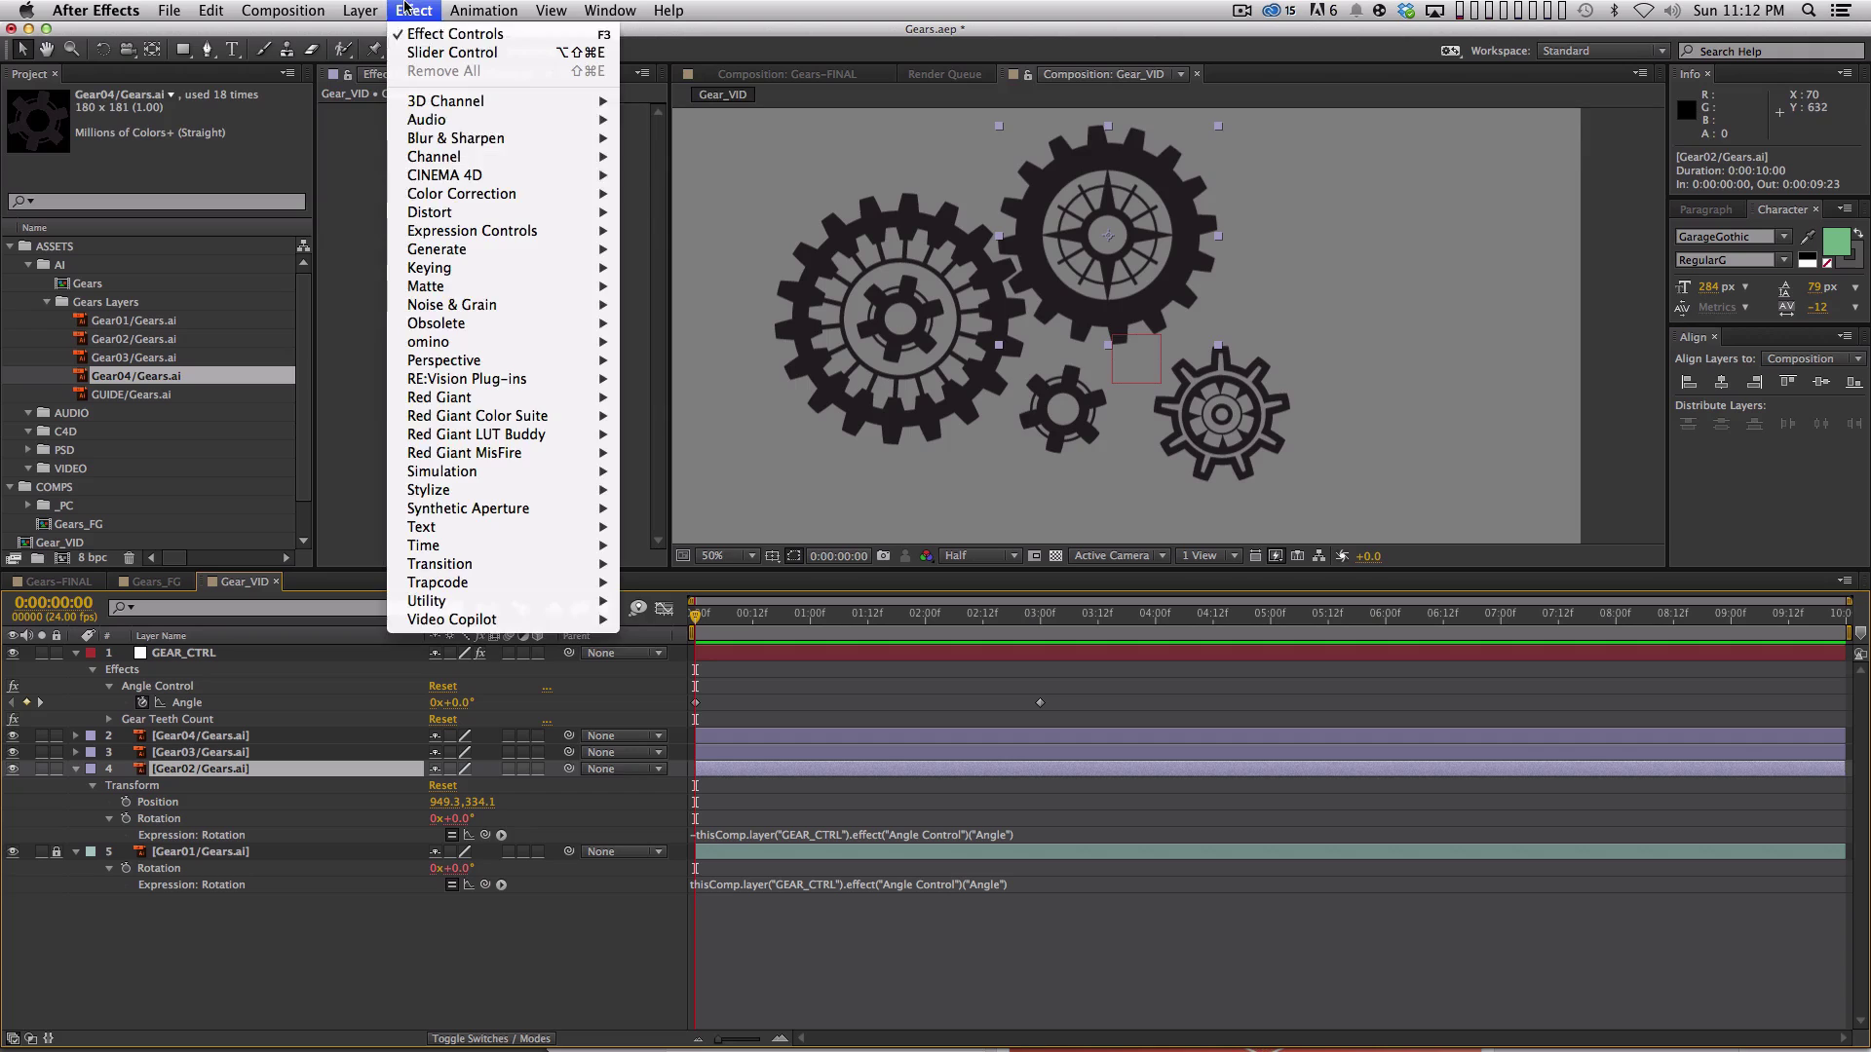
mouse_move(448, 231)
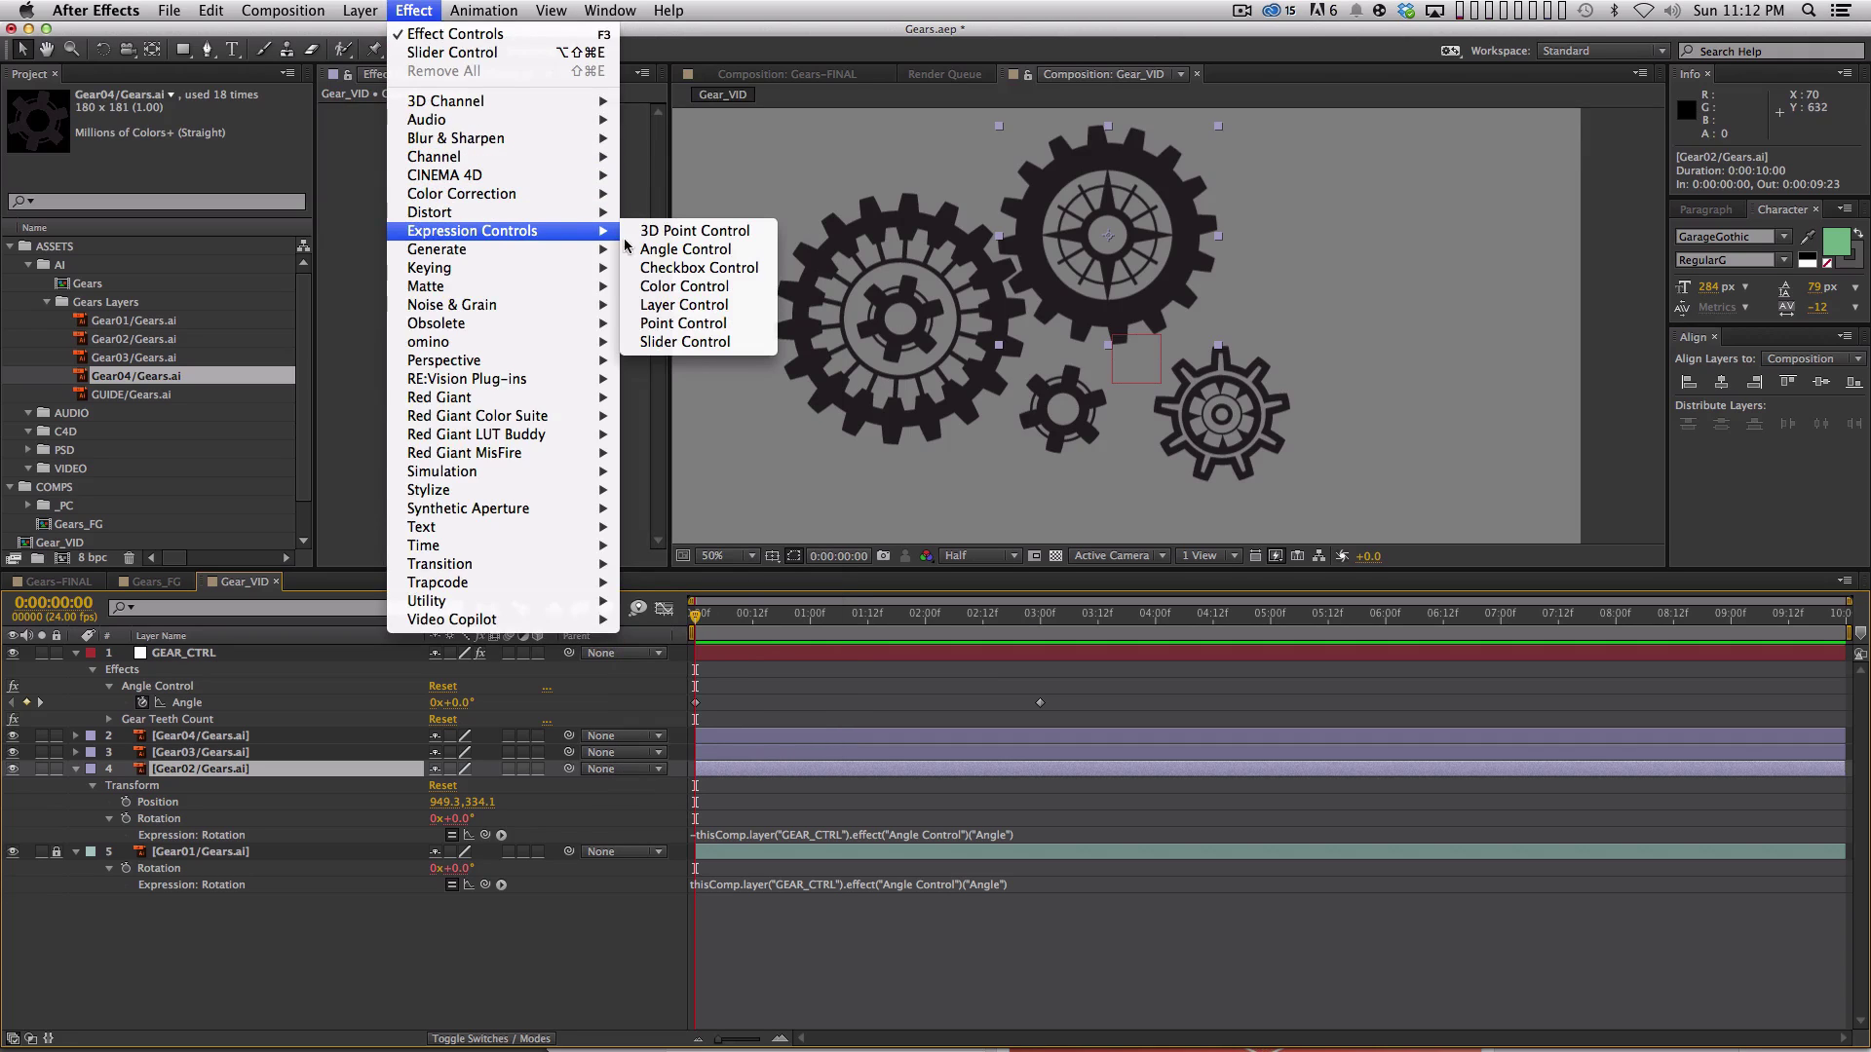
left_click(702, 342)
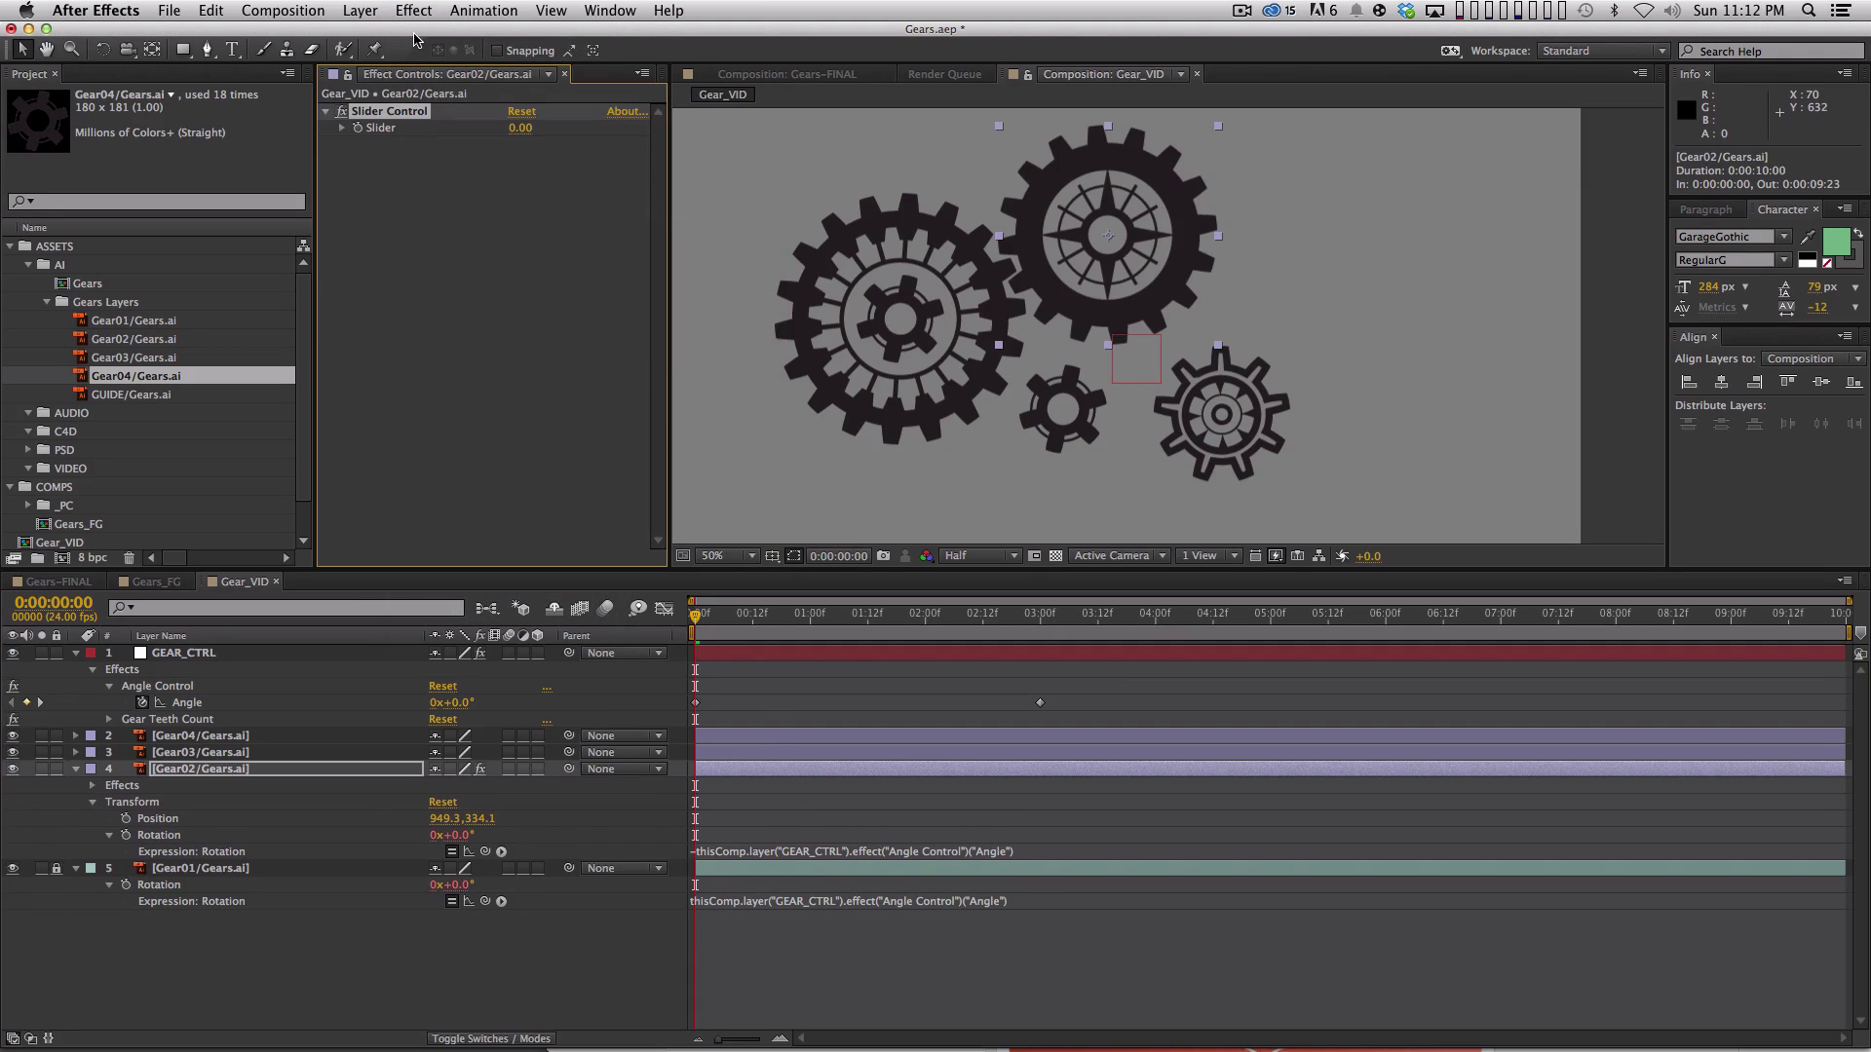
key("Return")
type("Number o")
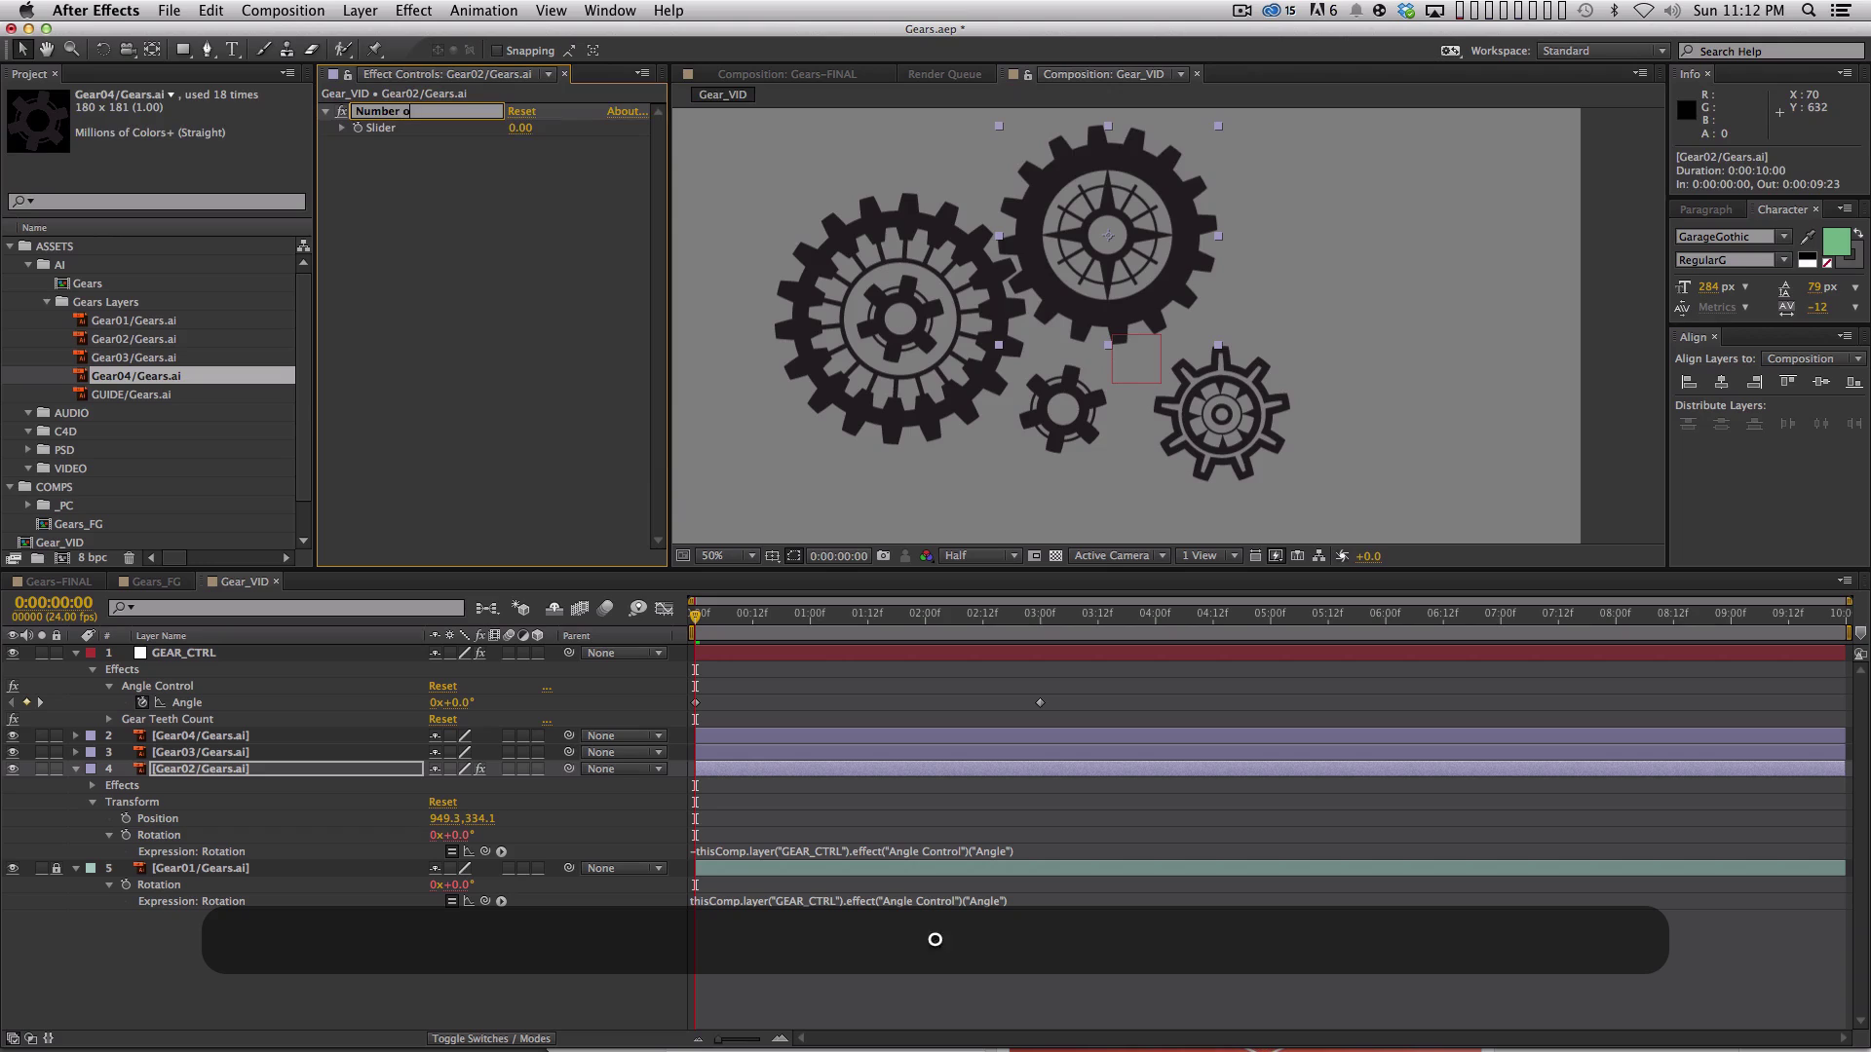
type("f Teeth")
key("Return")
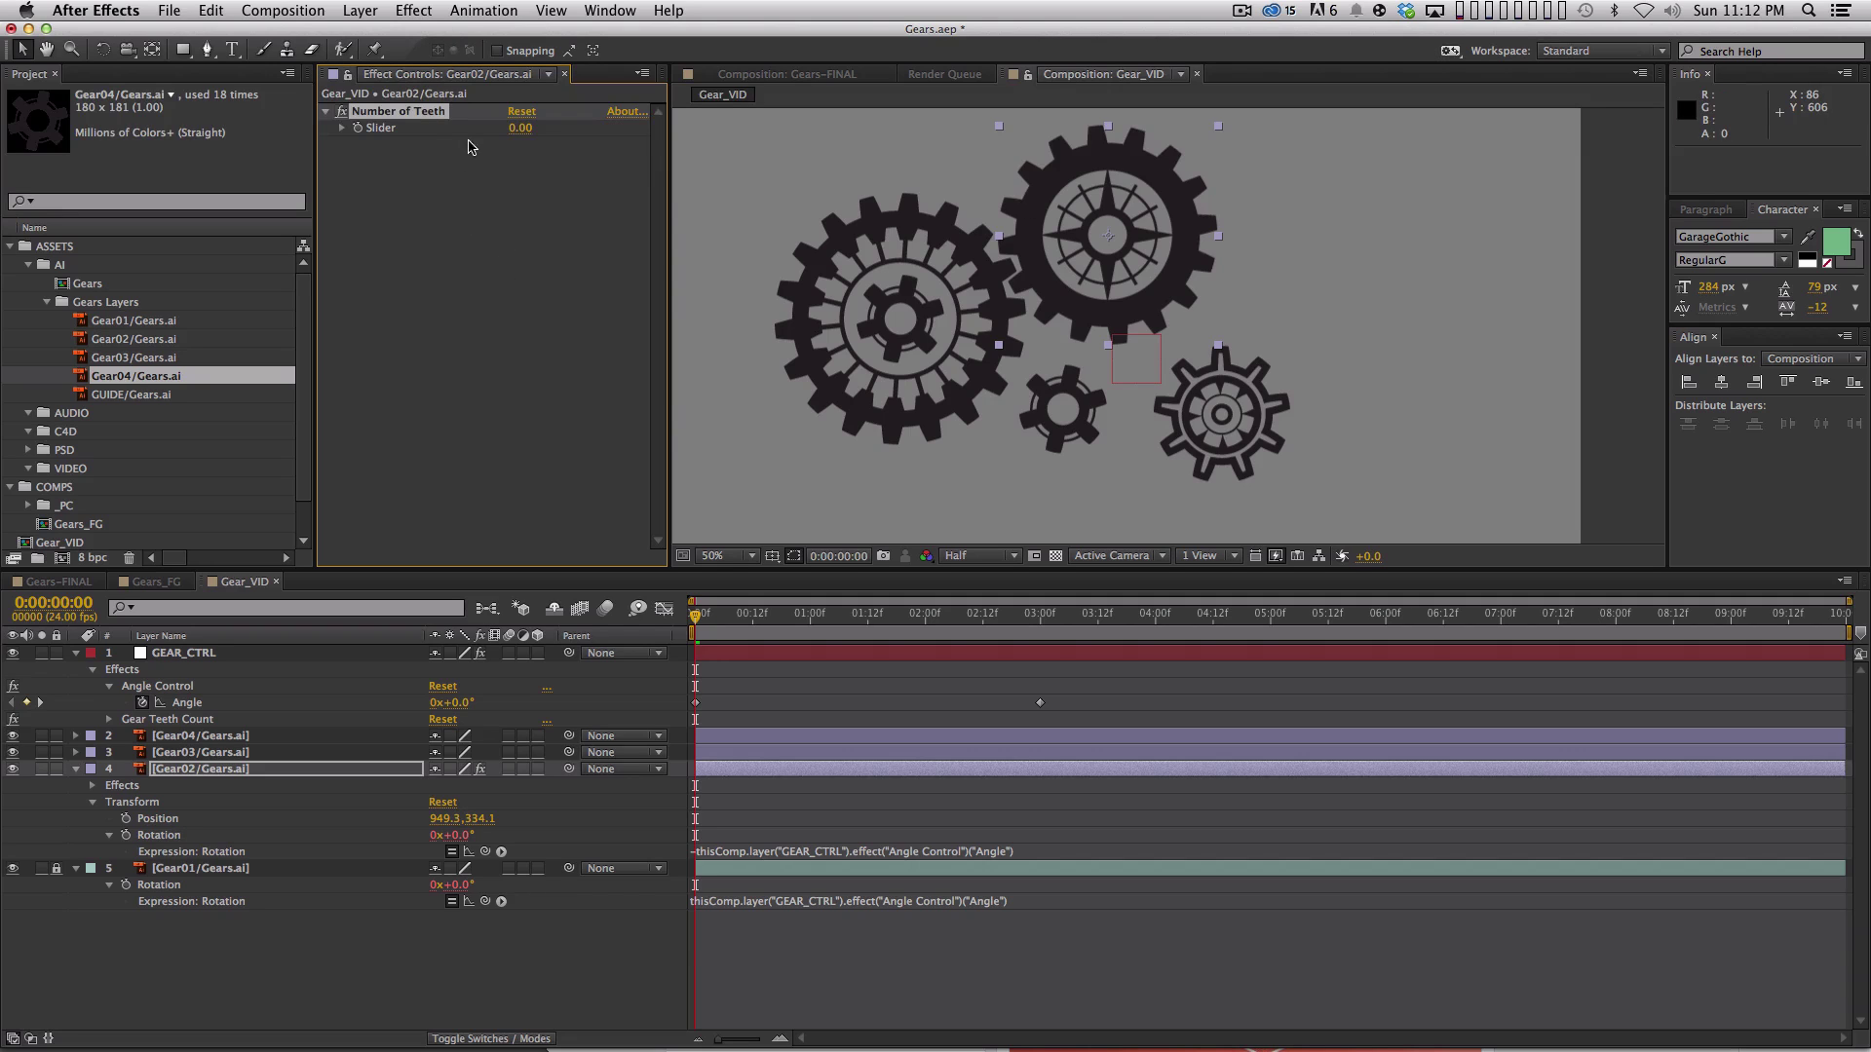
Add a Checkbox Control to Gear02, turn its checkbox on, and rename the effect "Clockwise?".
left_click(413, 10)
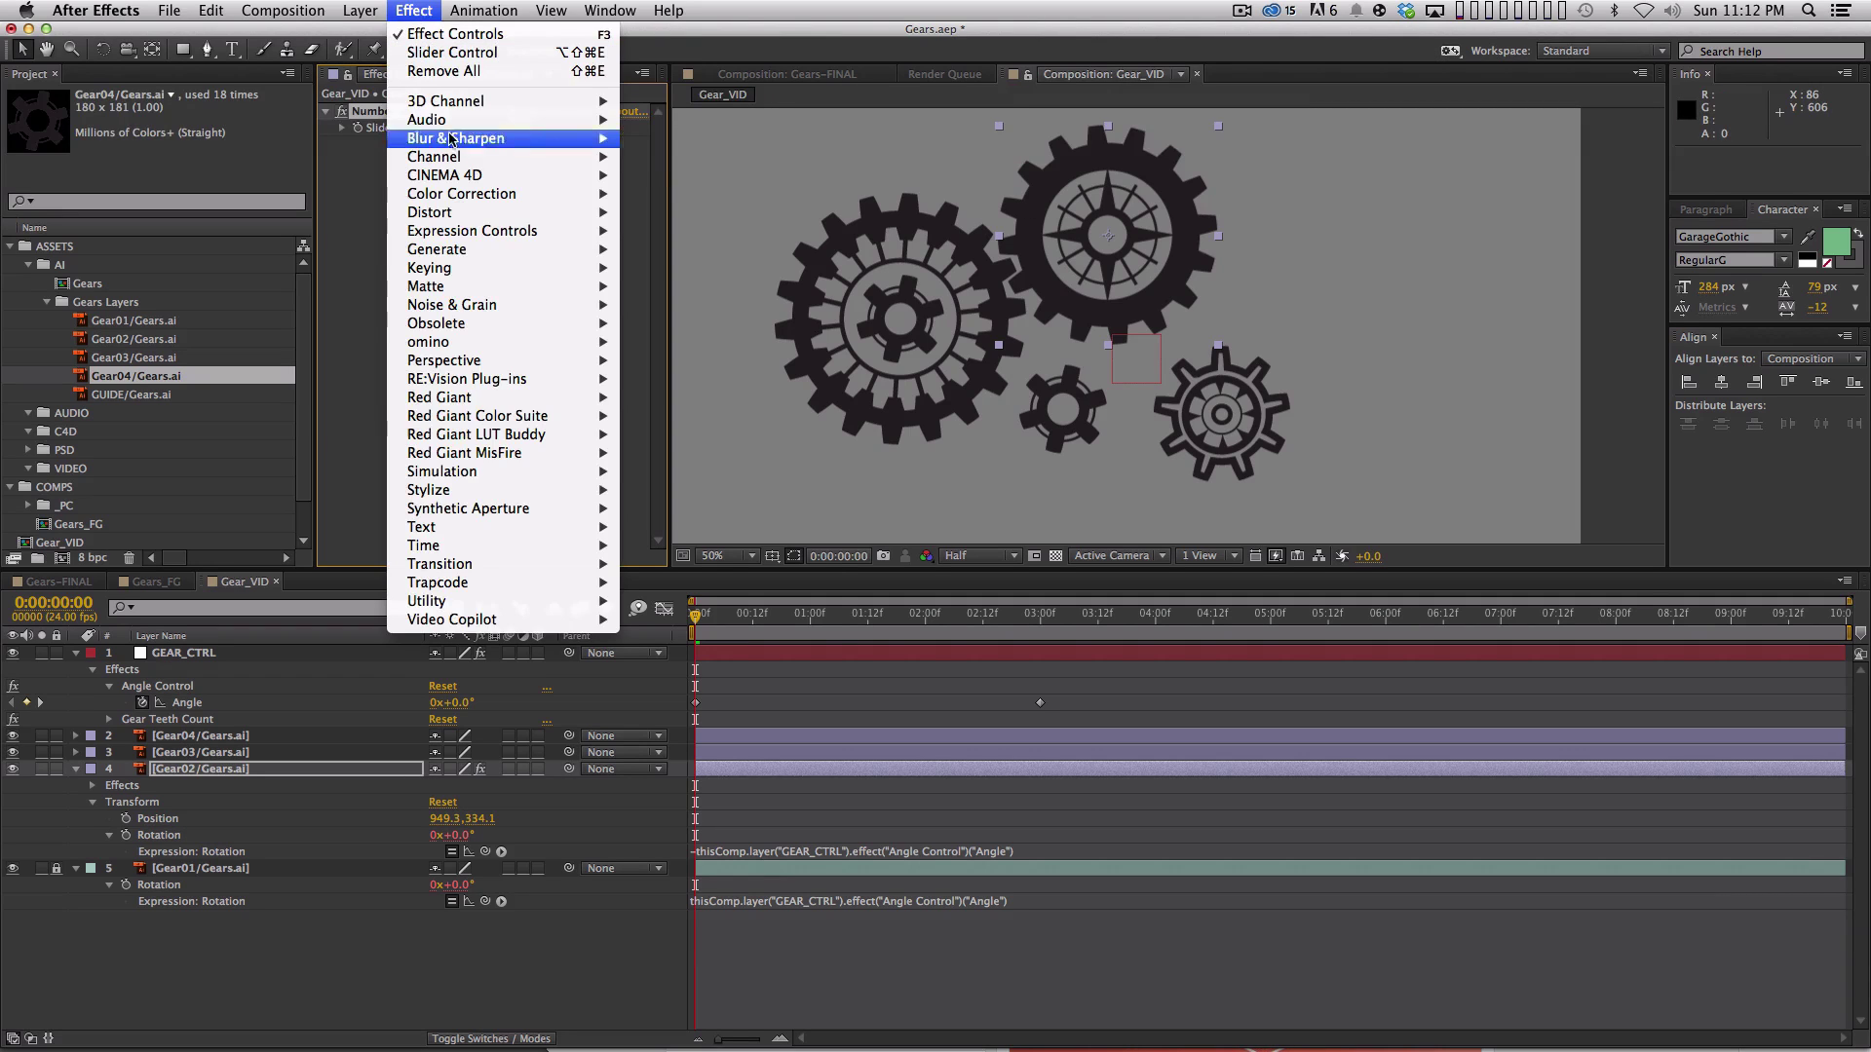
mouse_move(487, 231)
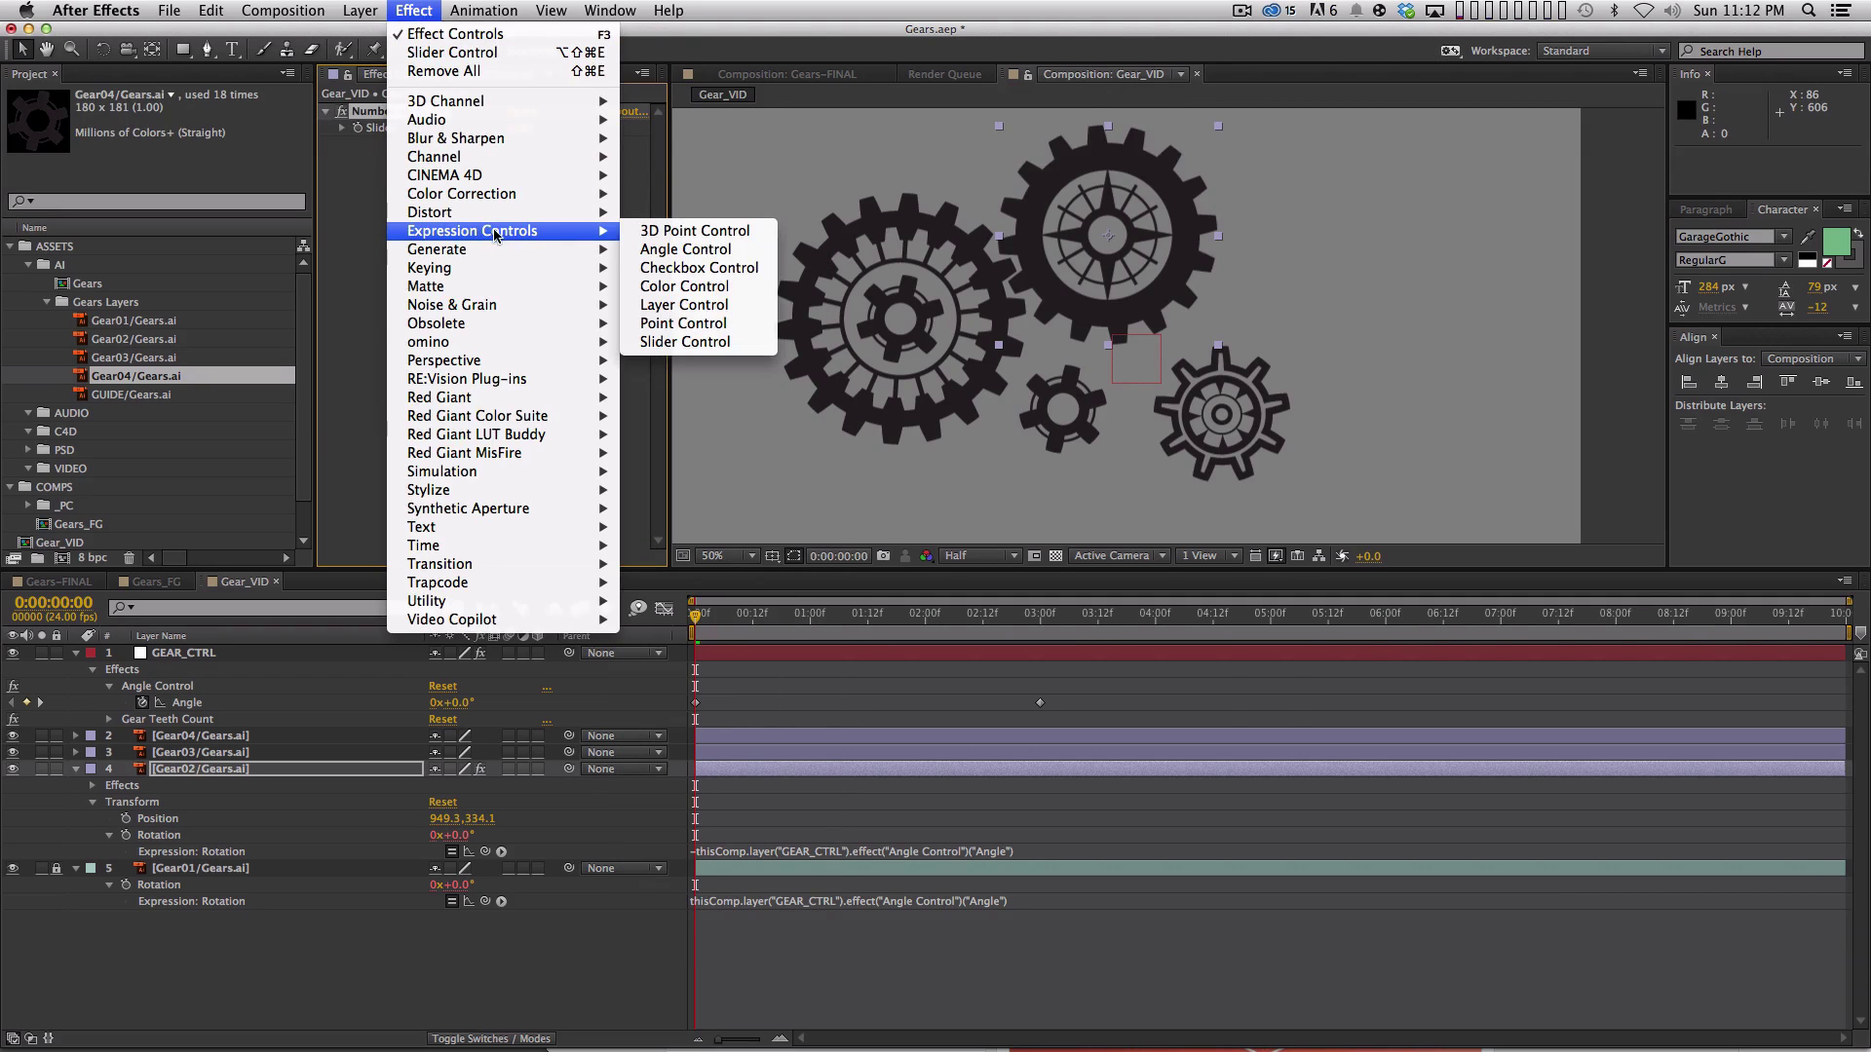
left_click(676, 268)
left_click(514, 162)
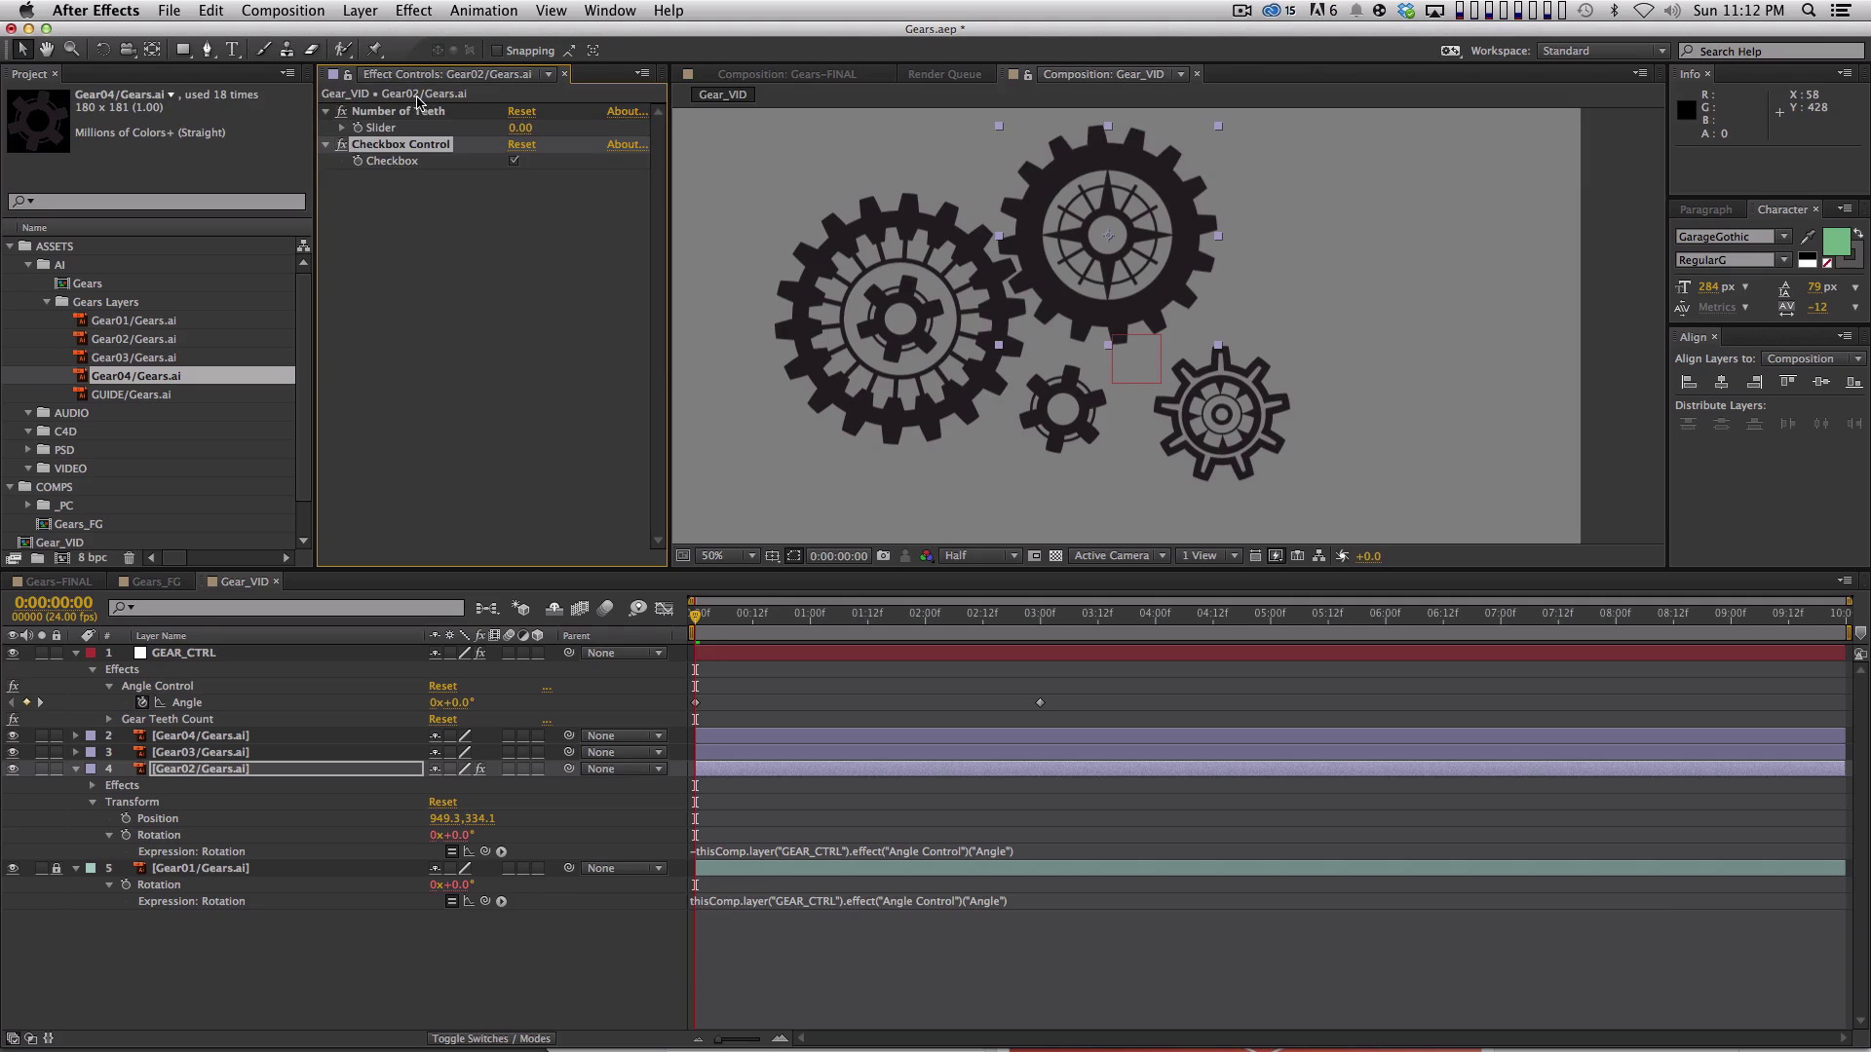
key("Return")
type("Clockwise")
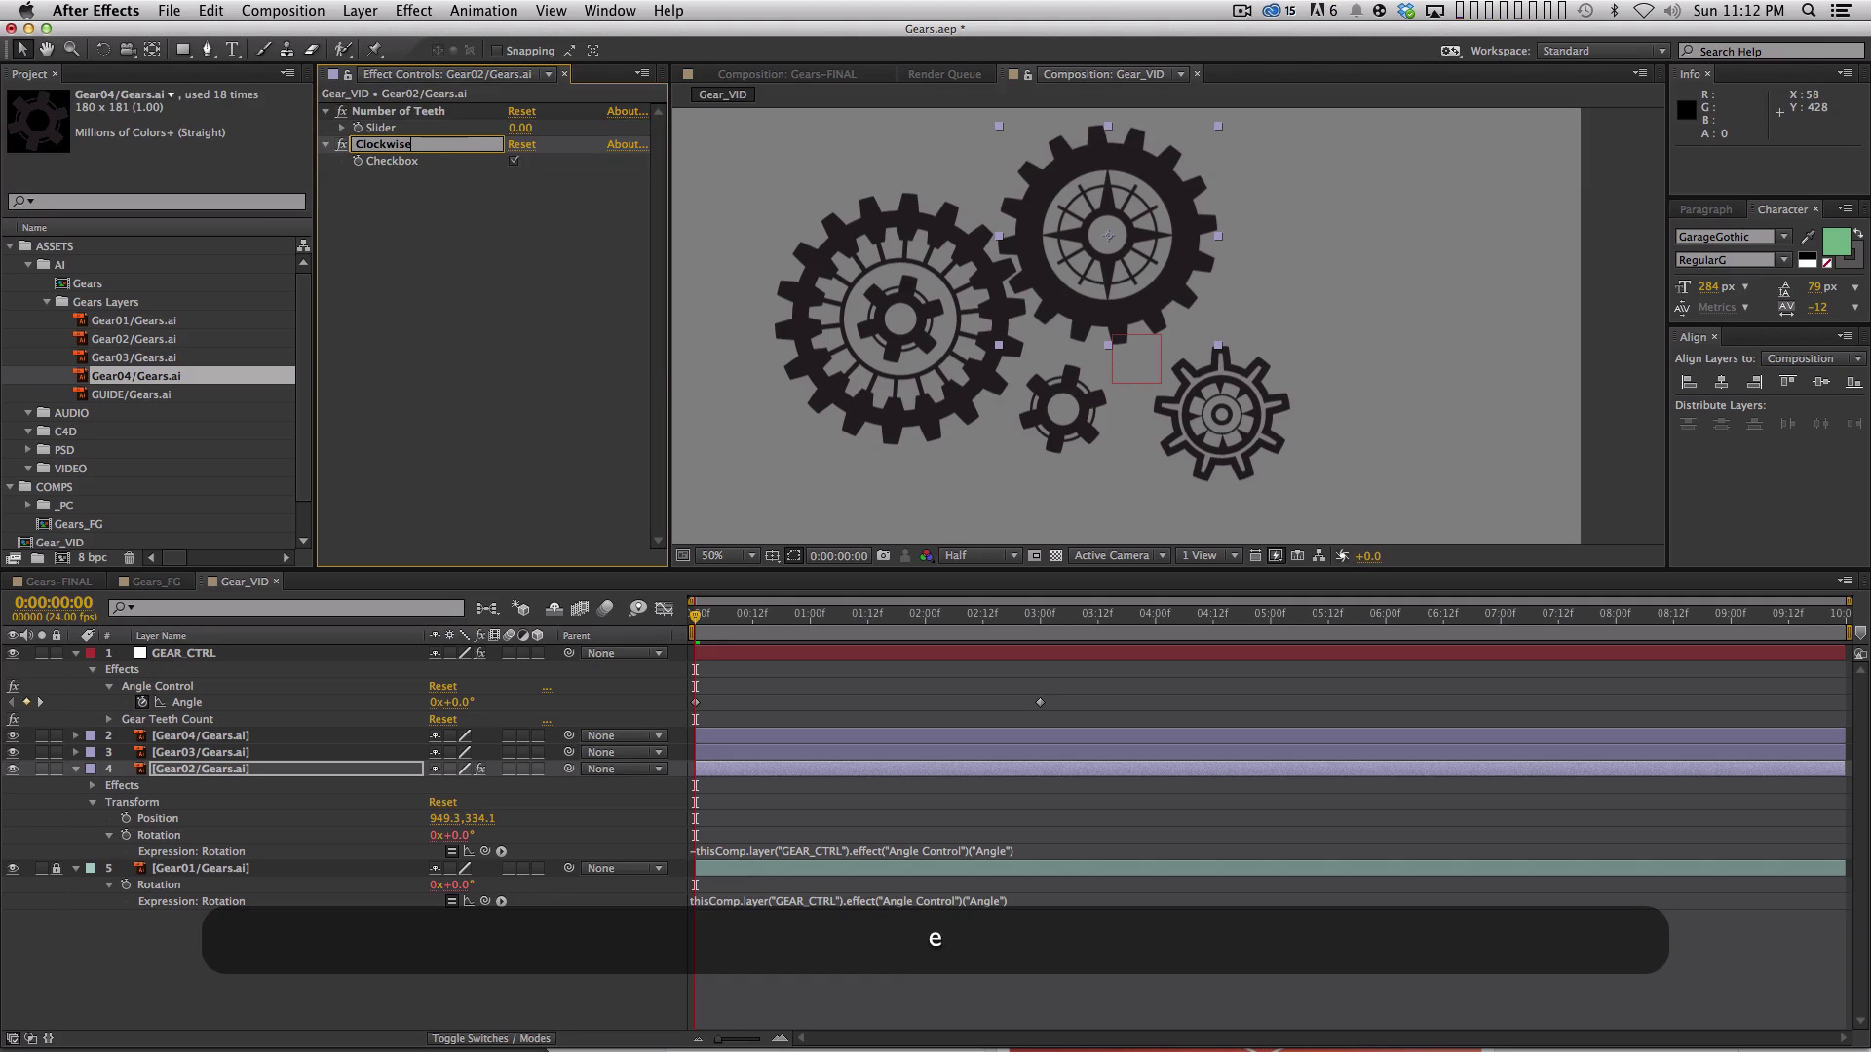
type("?")
key("shift+Return")
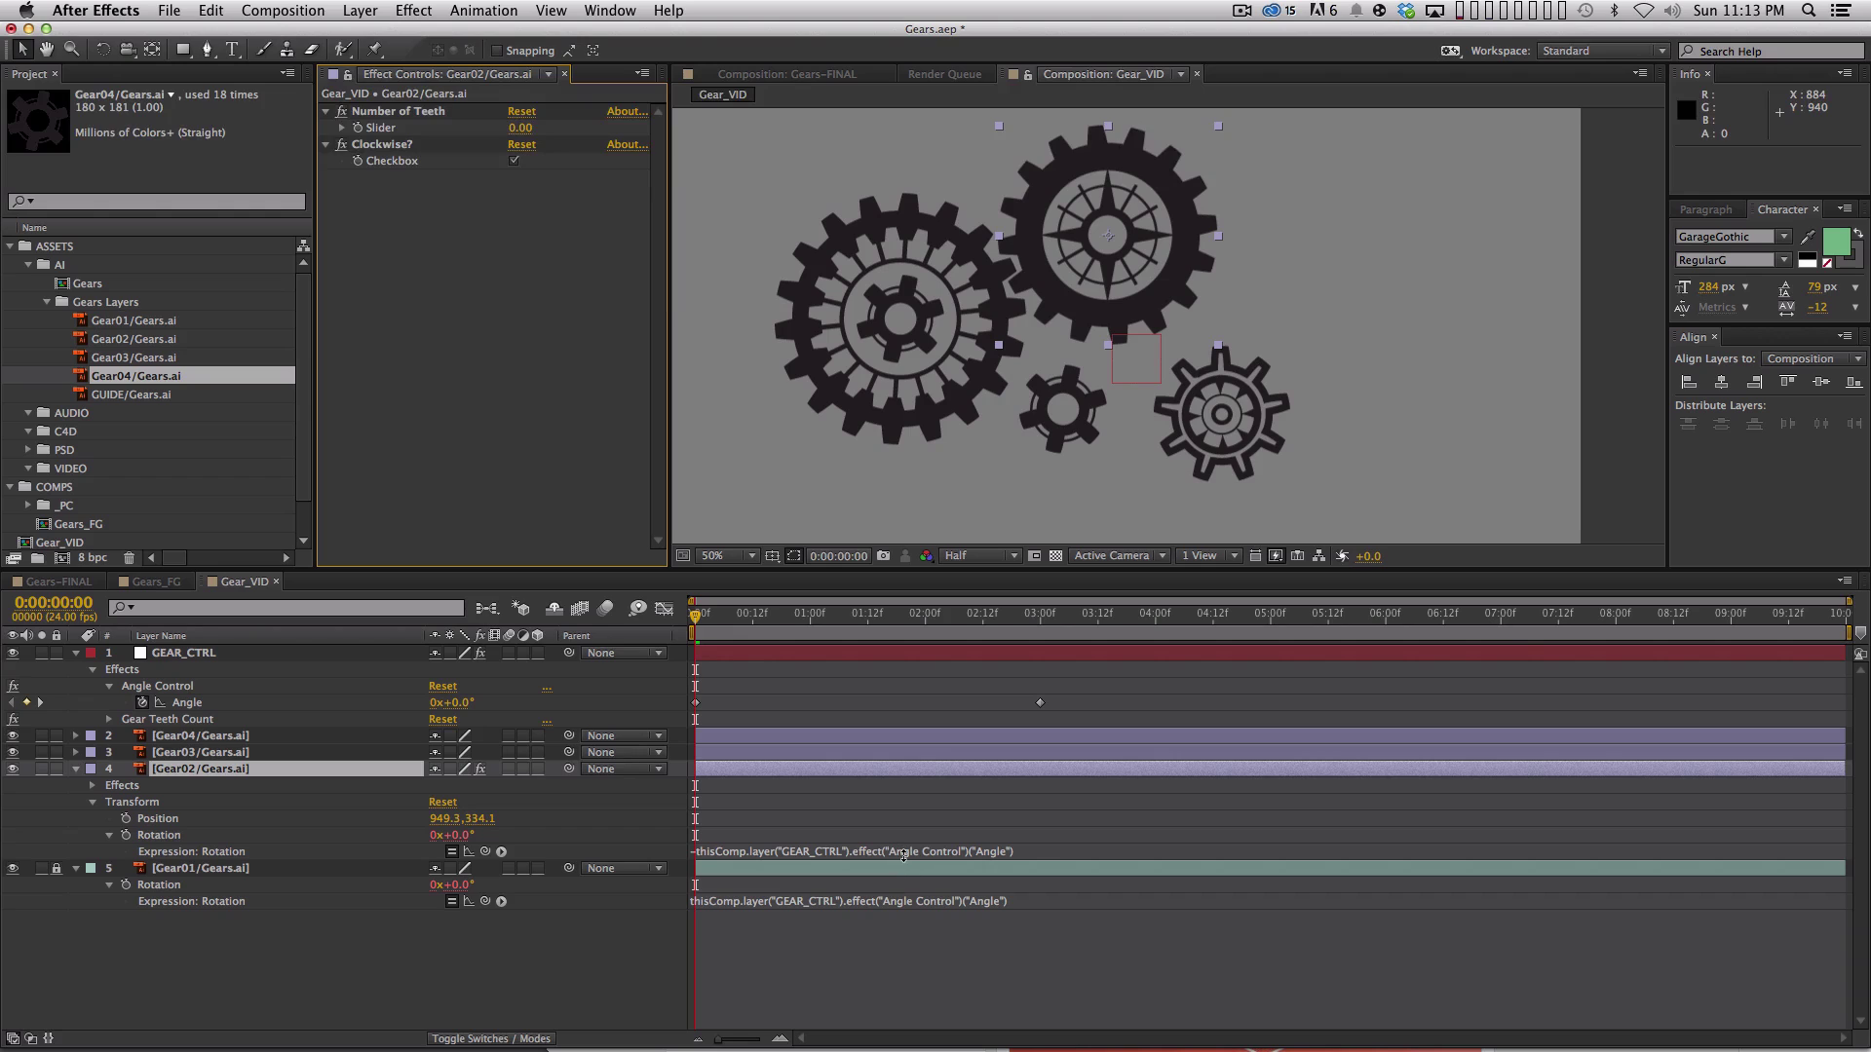
Reveal only the Rotation property of the Gear02 layer and delete its existing rotation expression.
left_click(214, 769)
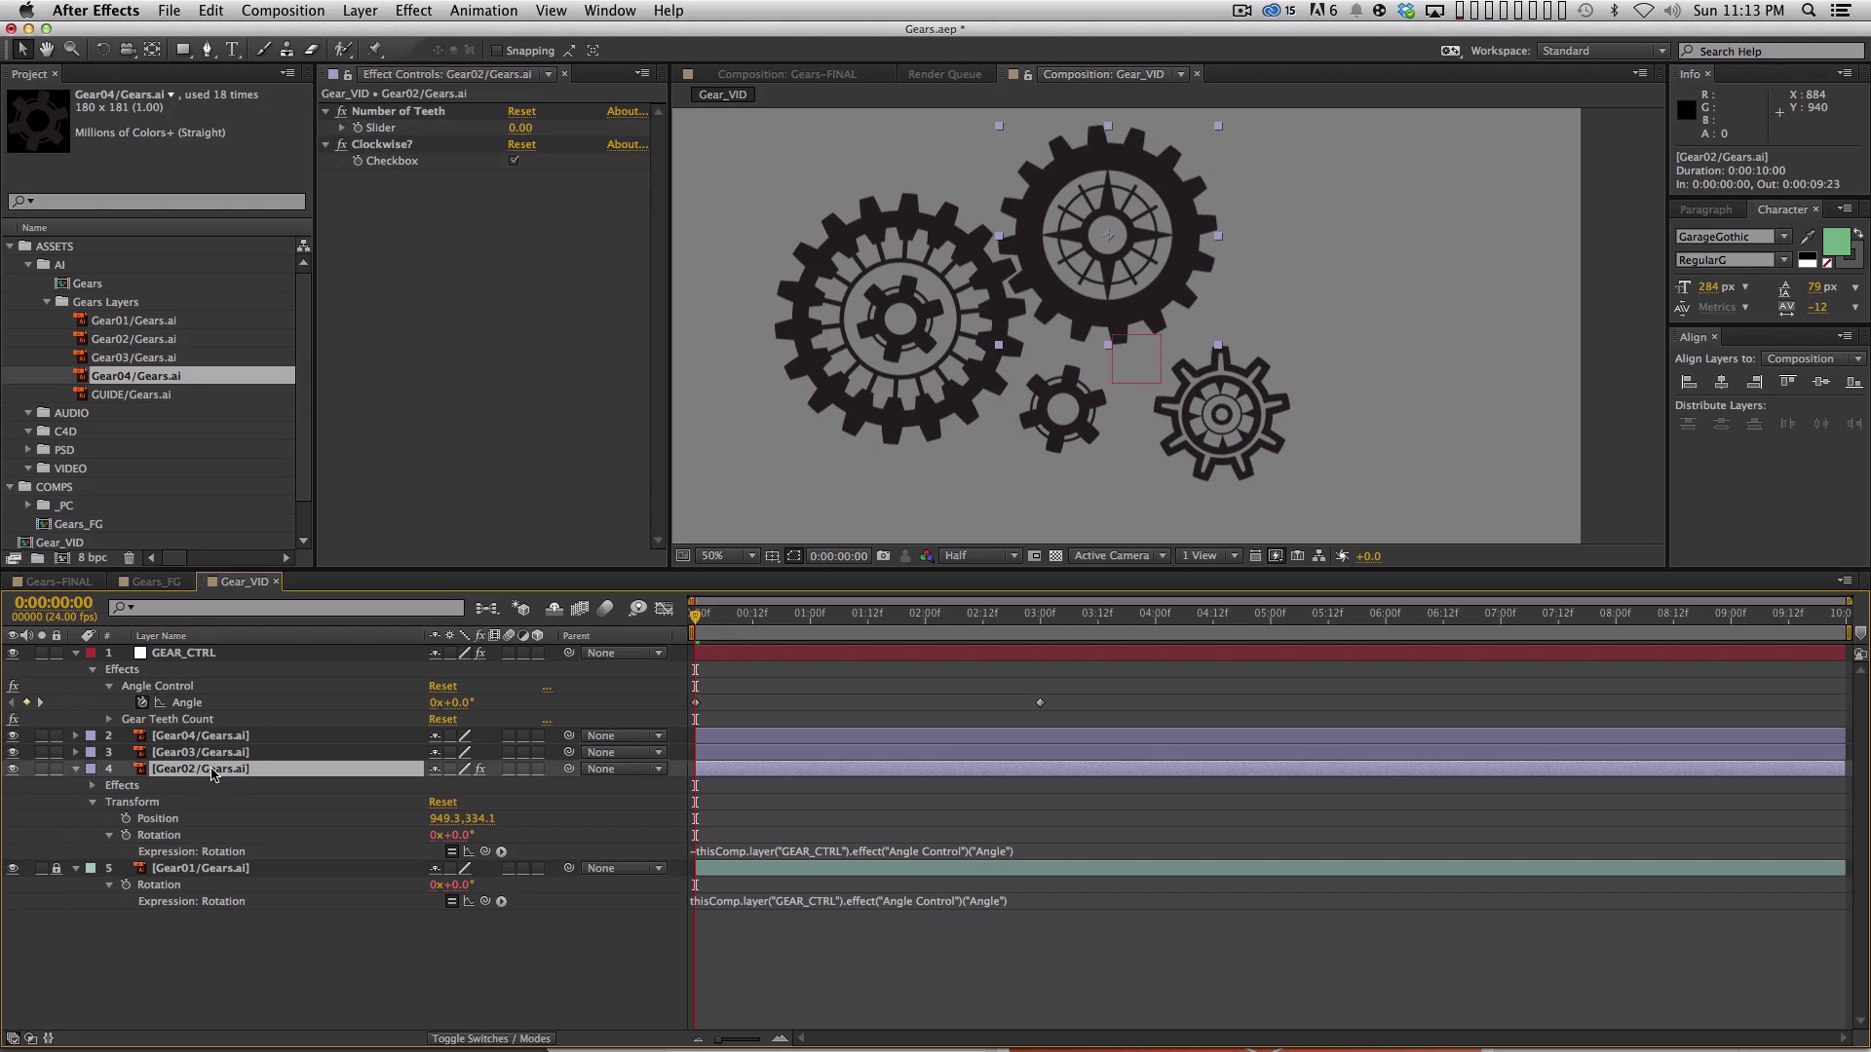
key("r")
key("r")
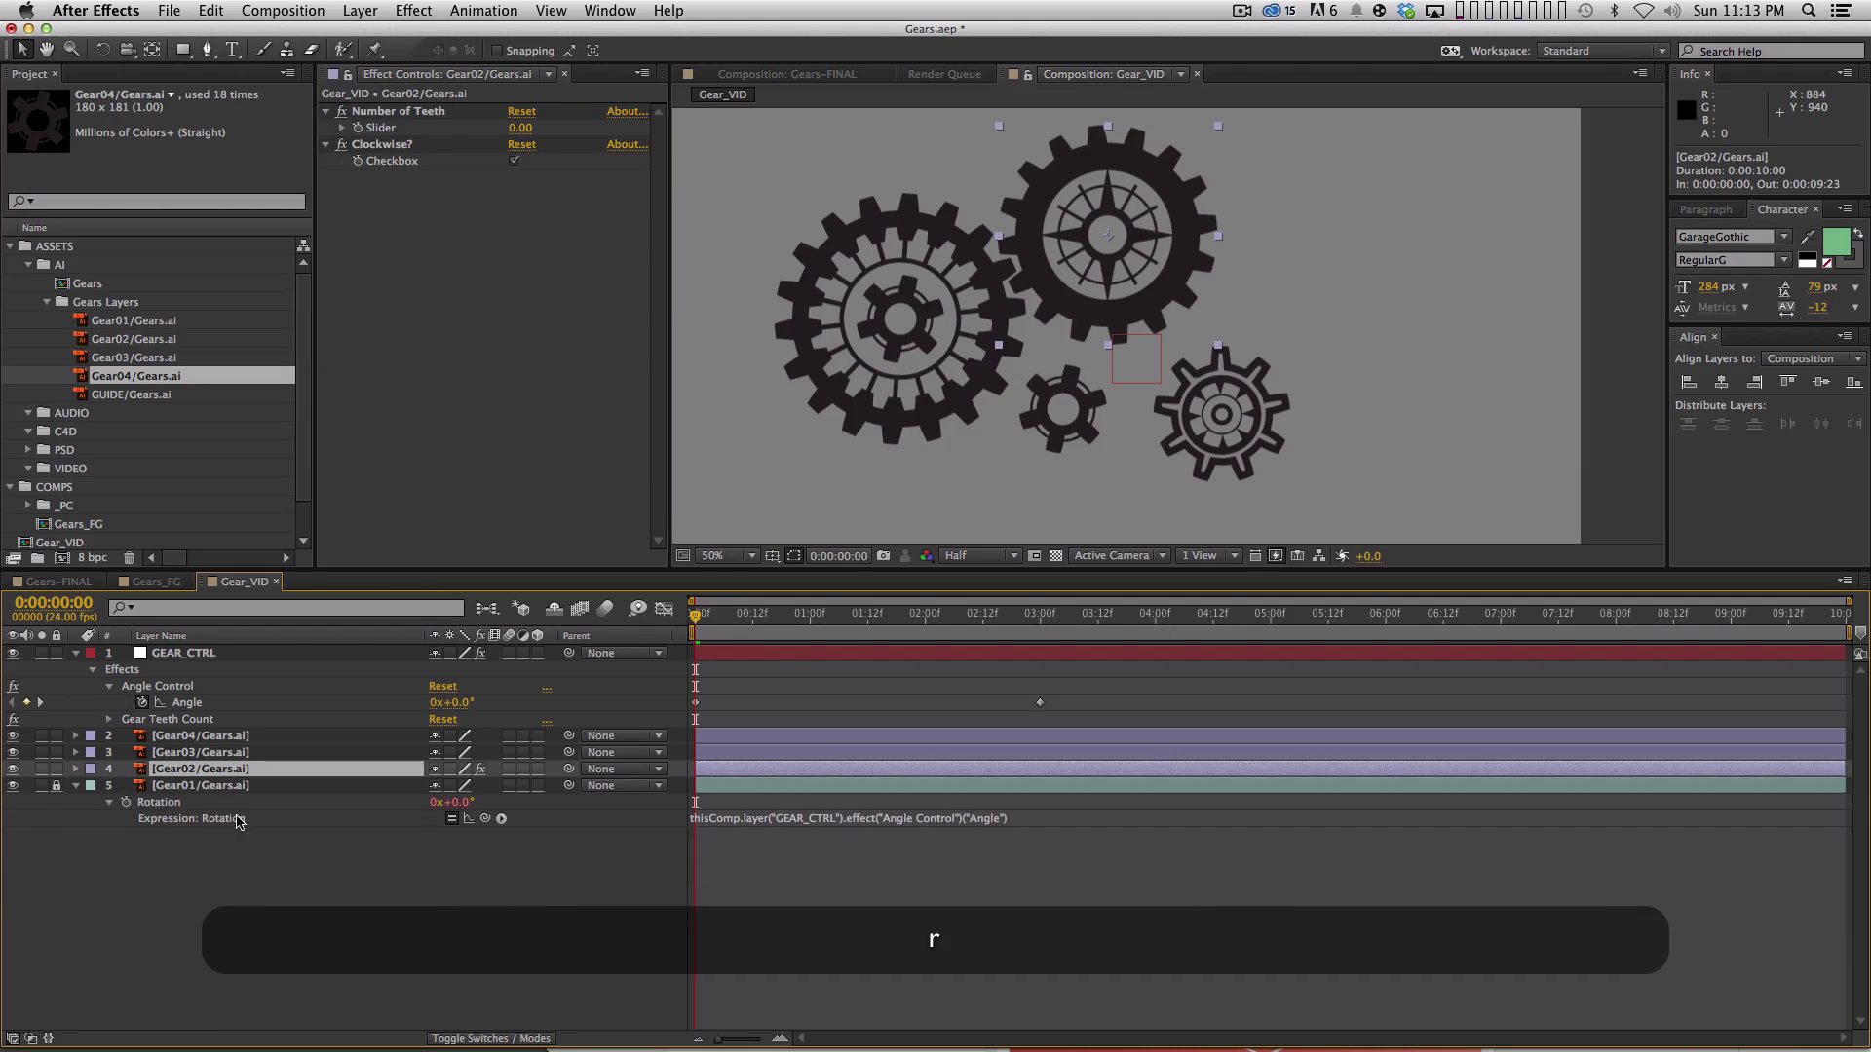
key("r")
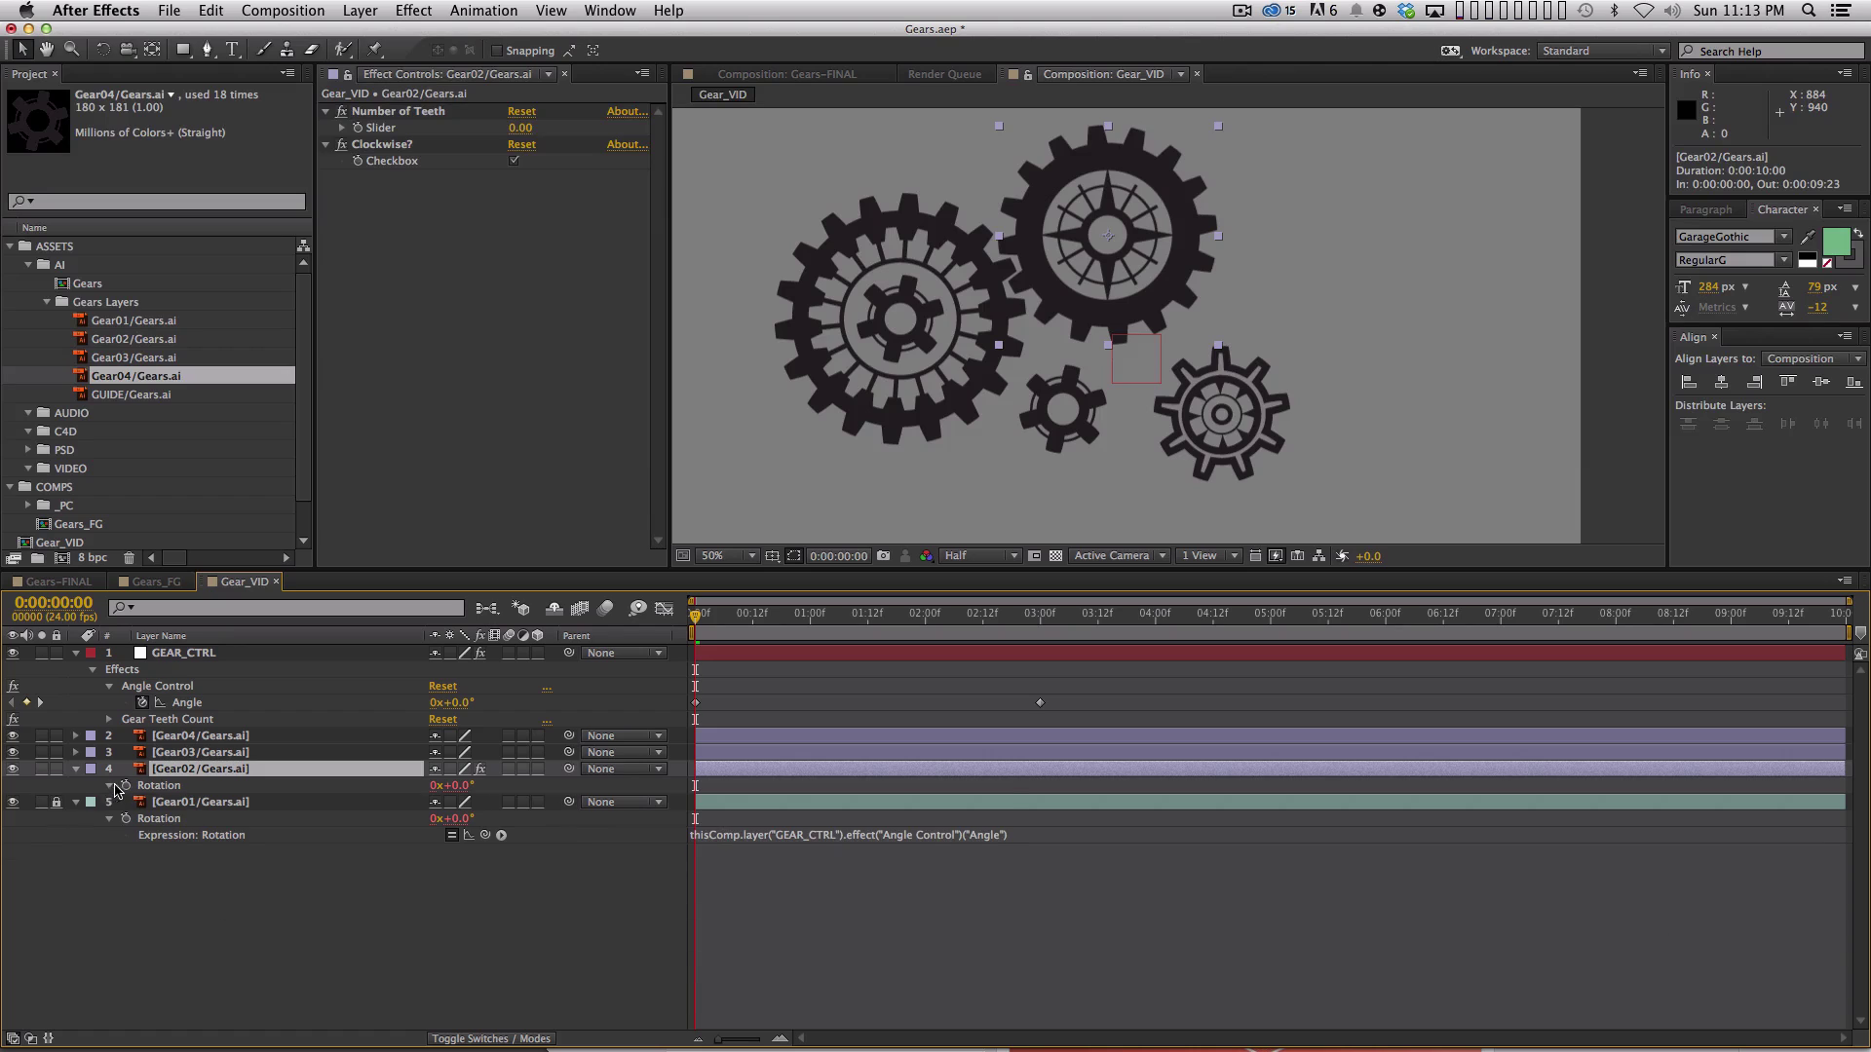
left_click(109, 786)
left_click(770, 801)
key("BackSpace")
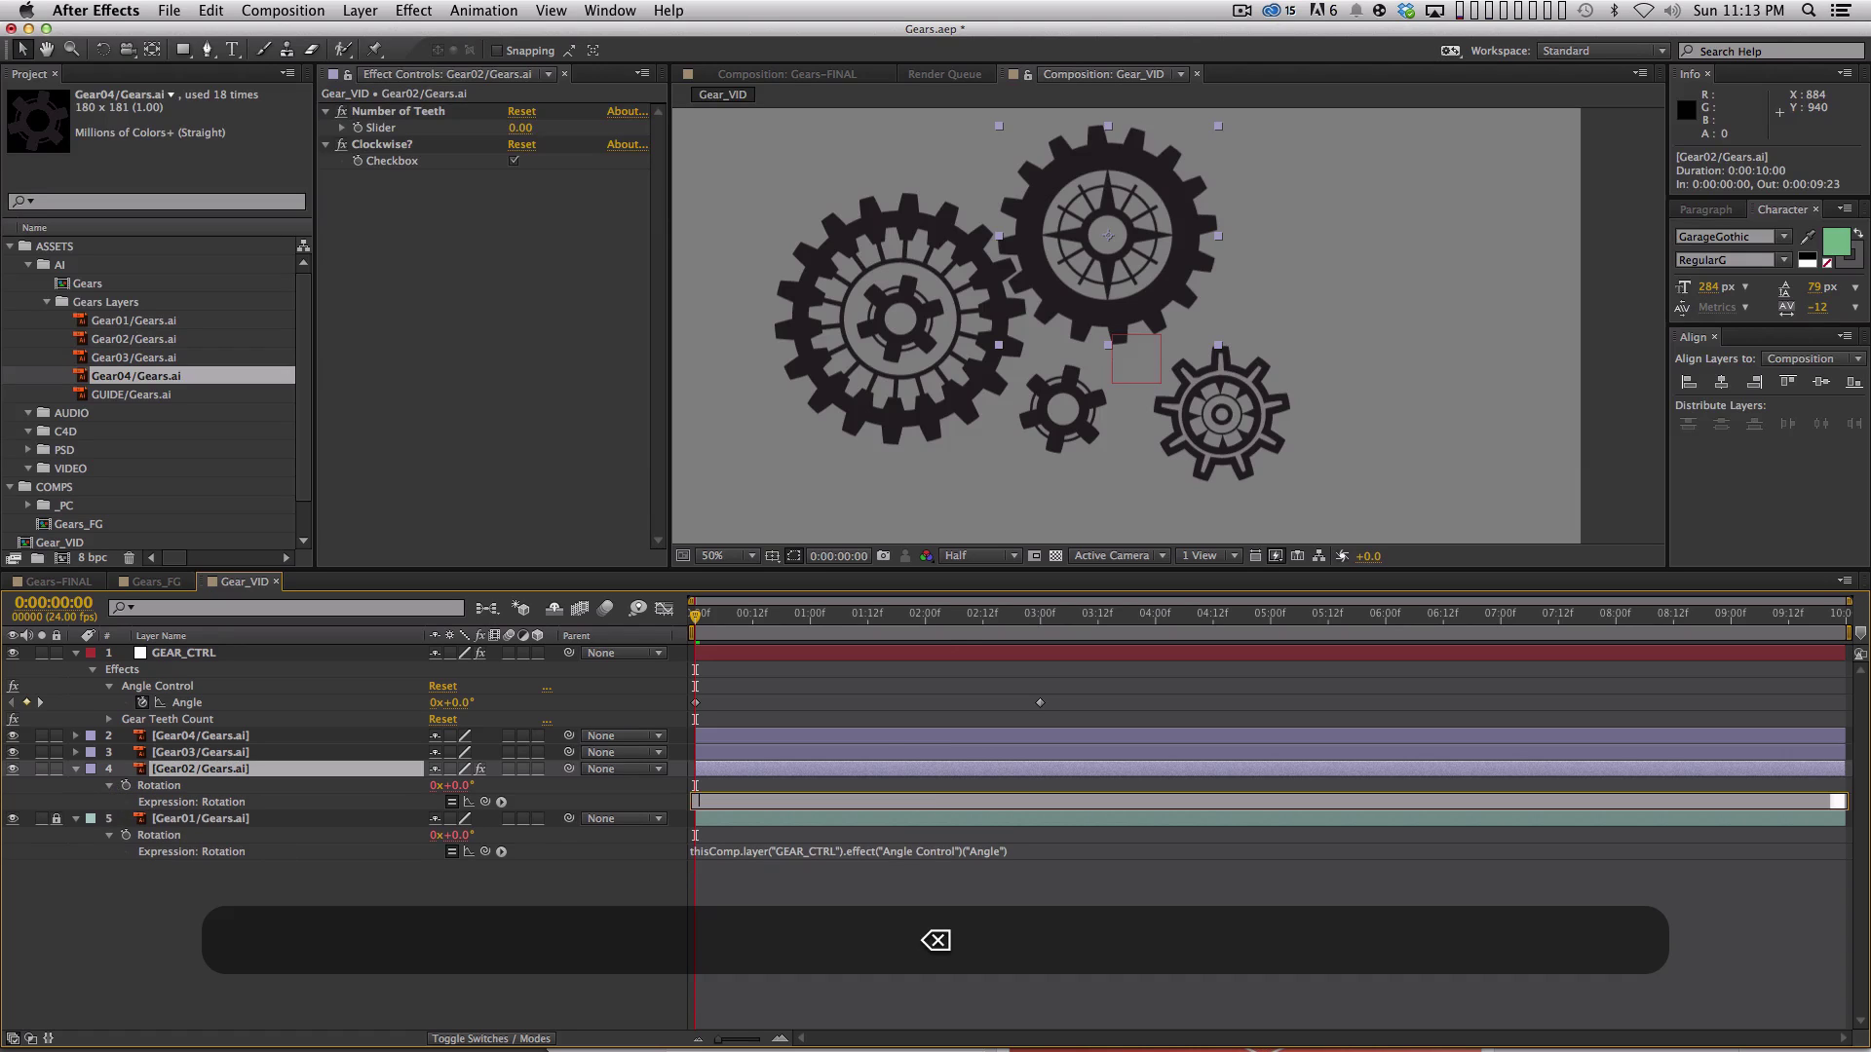
key("Return")
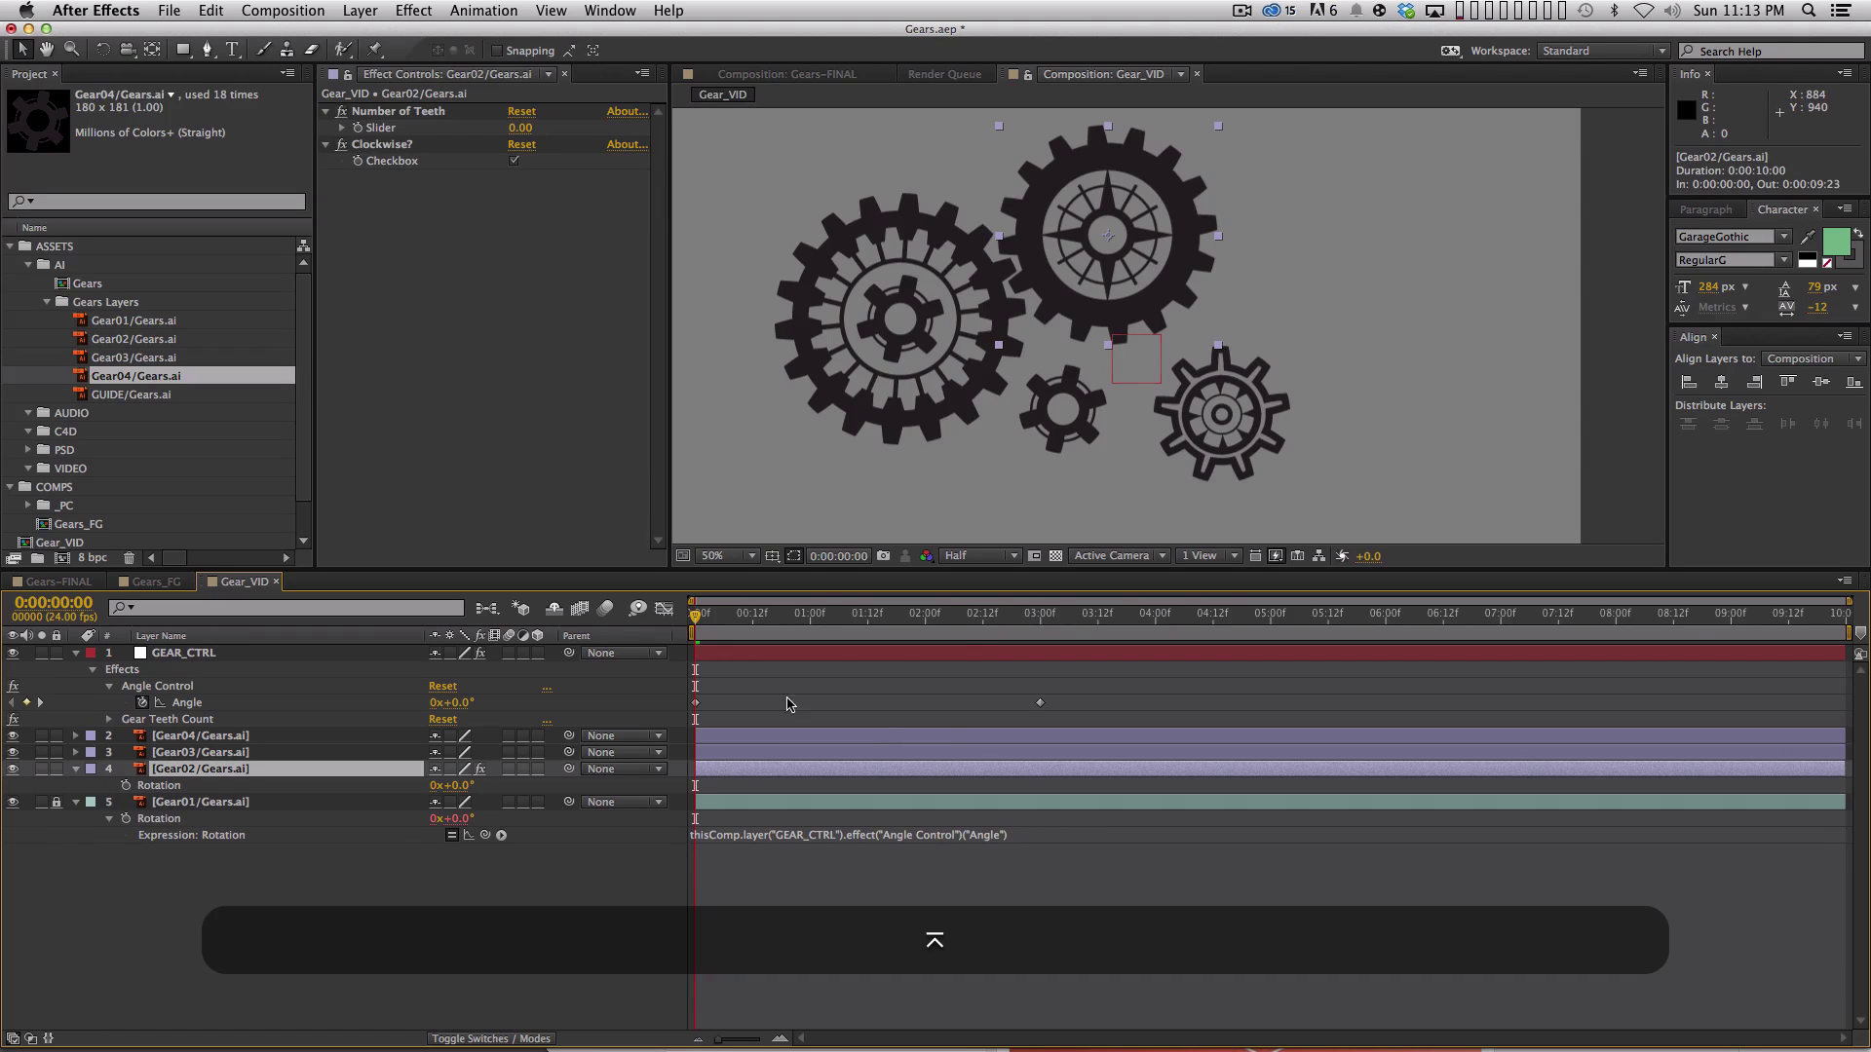
Start a new rotation expression on Gear02 with numTeeth= linked to its Number of Teeth slider, ending the line with a semicolon.
left_click(127, 787, "alt")
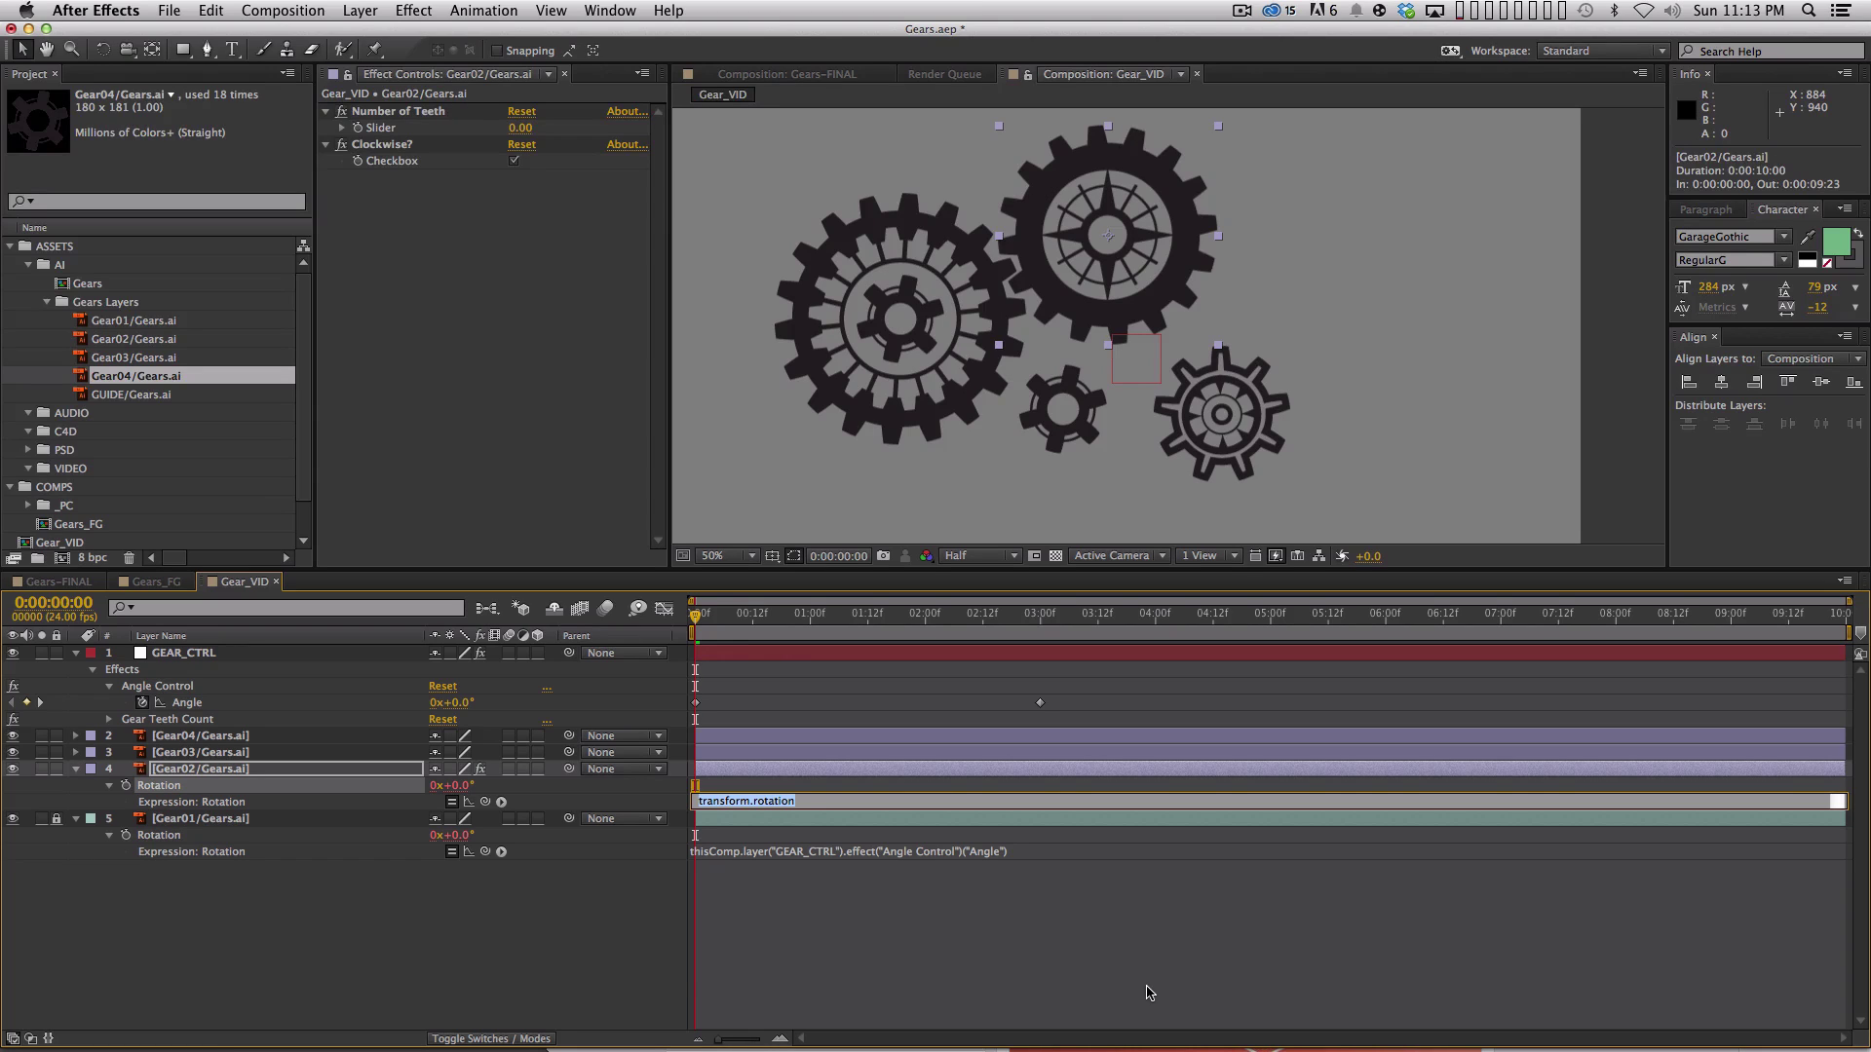
type("num")
key("shift")
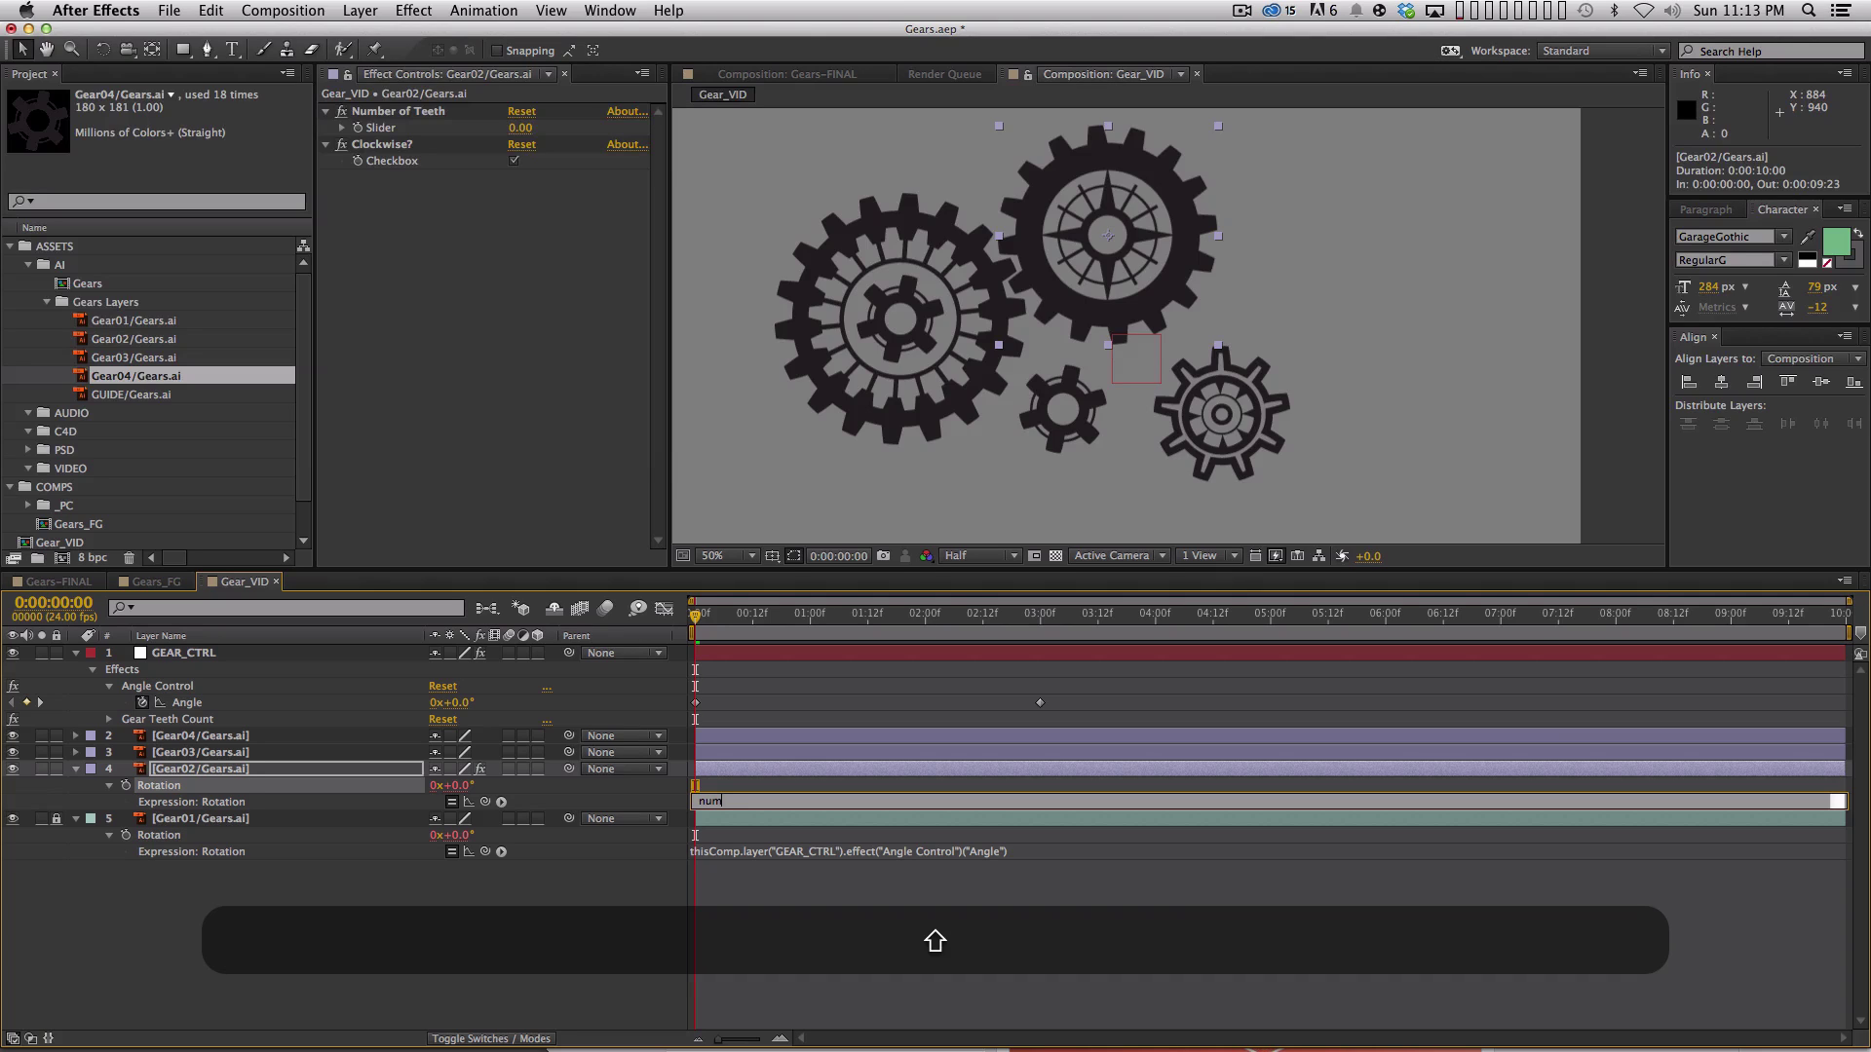
type("Teeth")
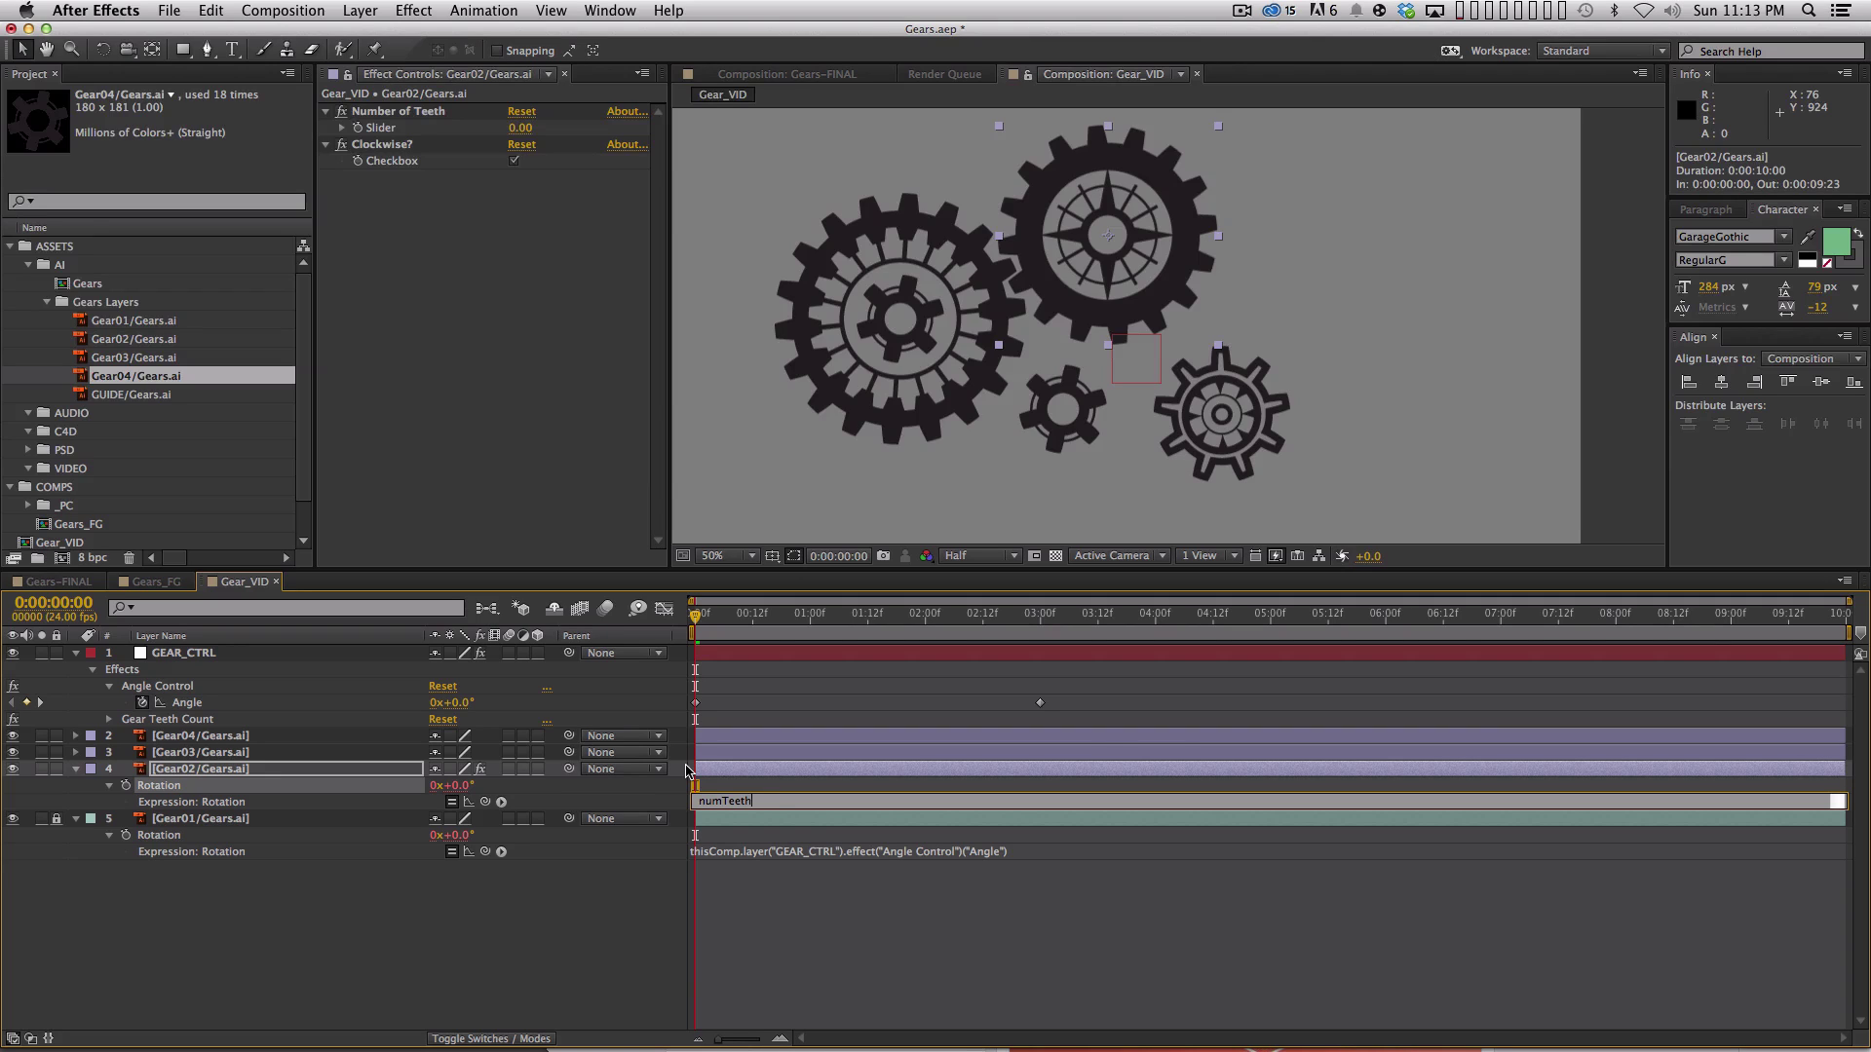
type("=")
left_click_drag(485, 801, 383, 121)
type(";")
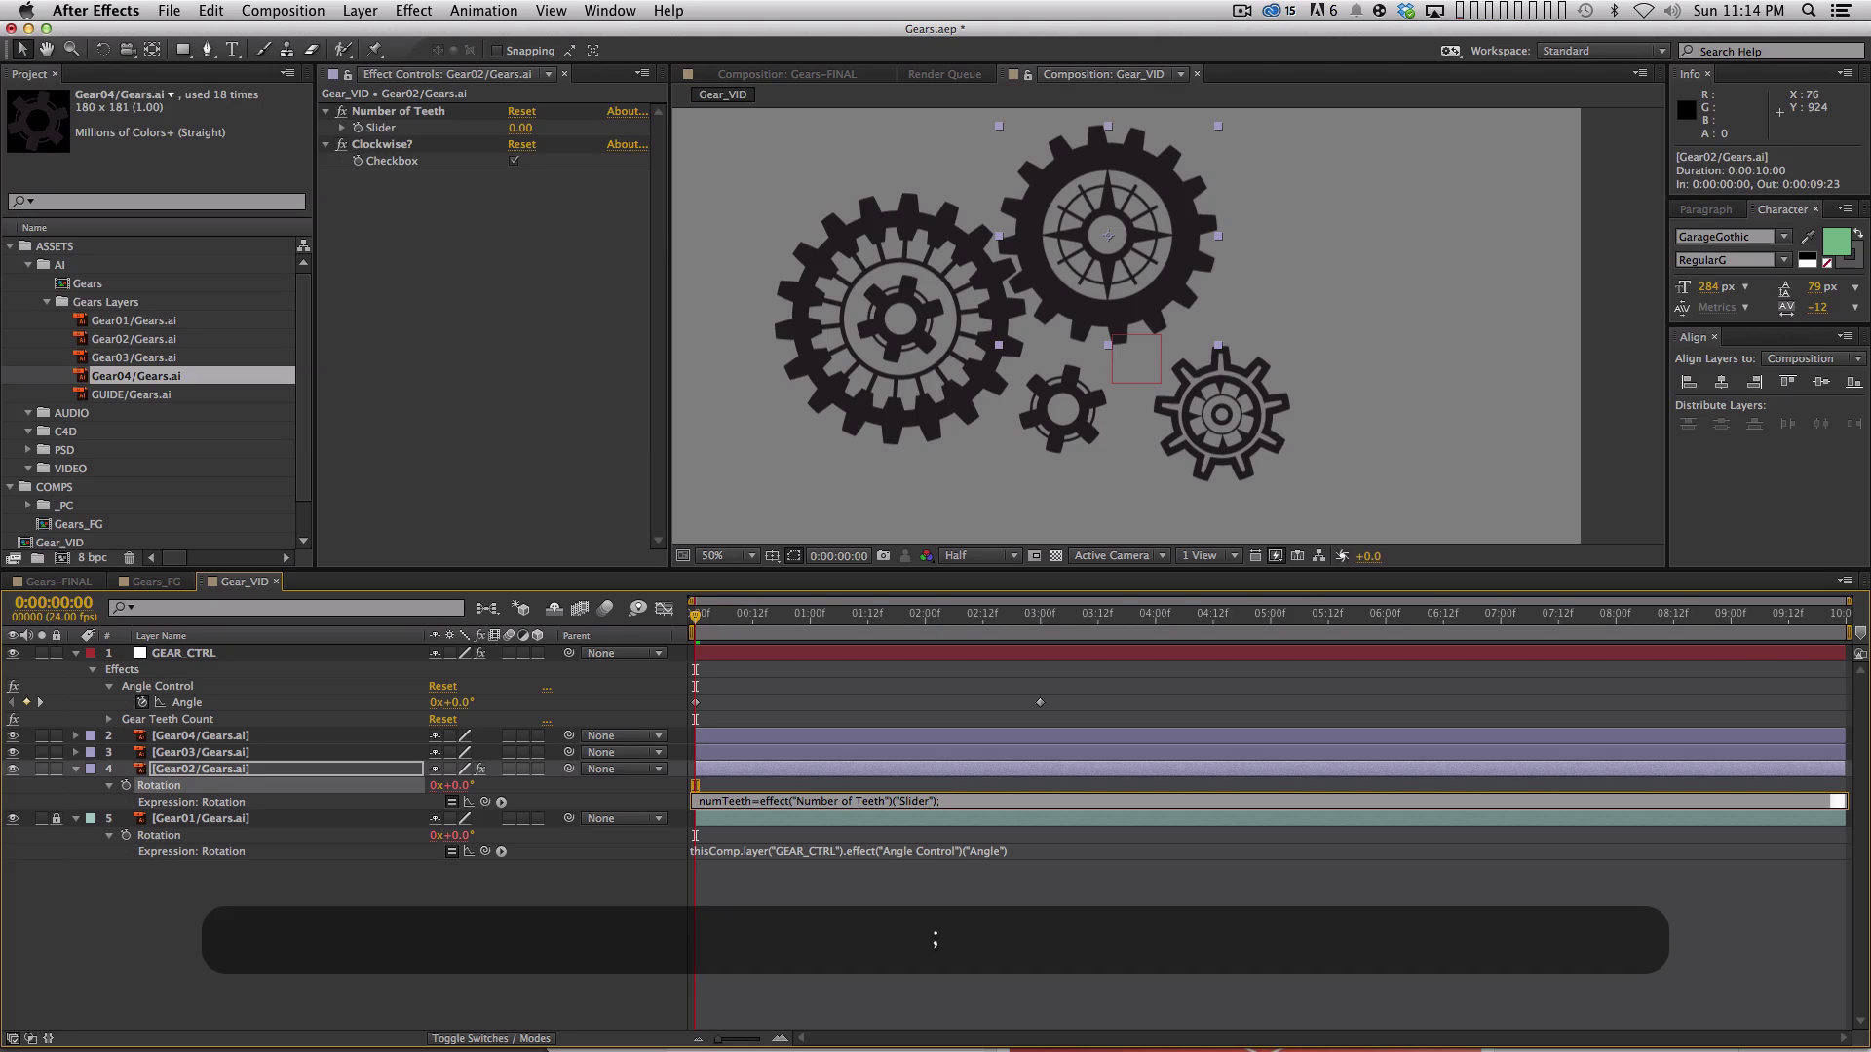
key("Return")
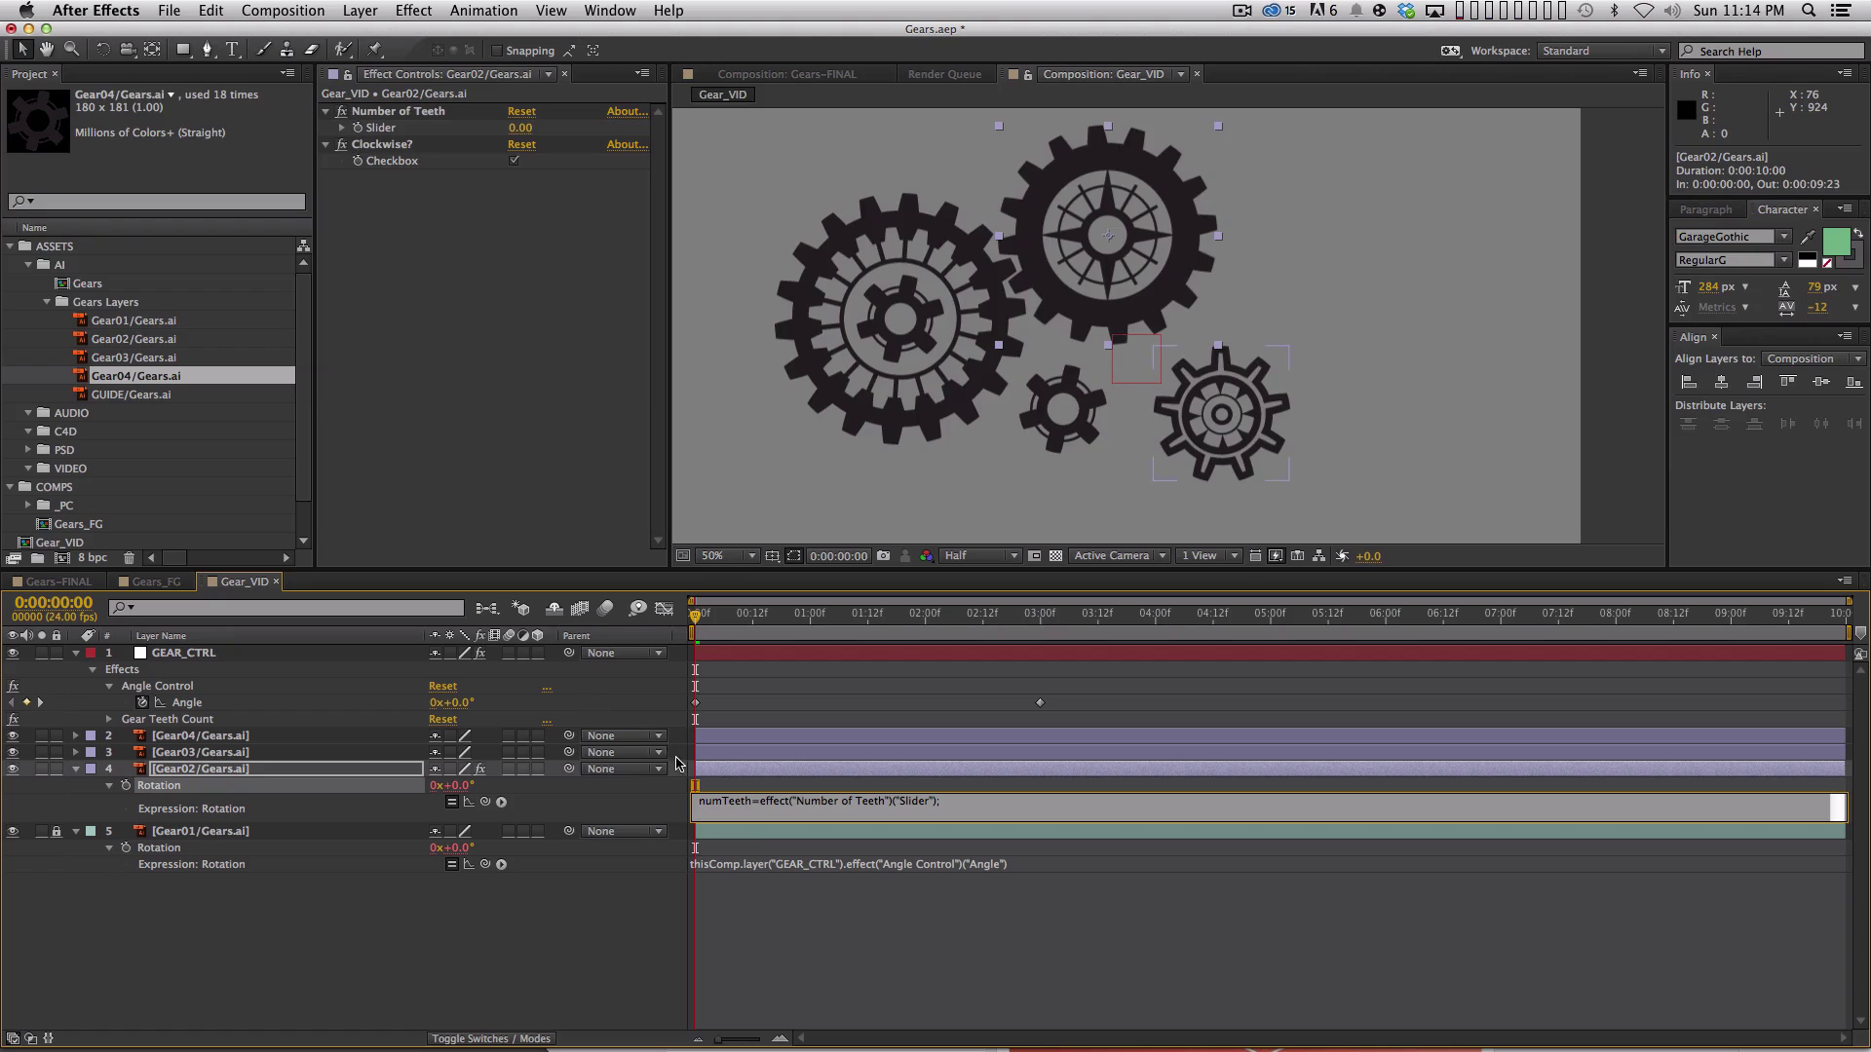
Add a second expression line setting clockWise= to Gear02's Clockwise? checkbox, end it with a semicolon, and commit the expression.
key("Return")
type("clockWise")
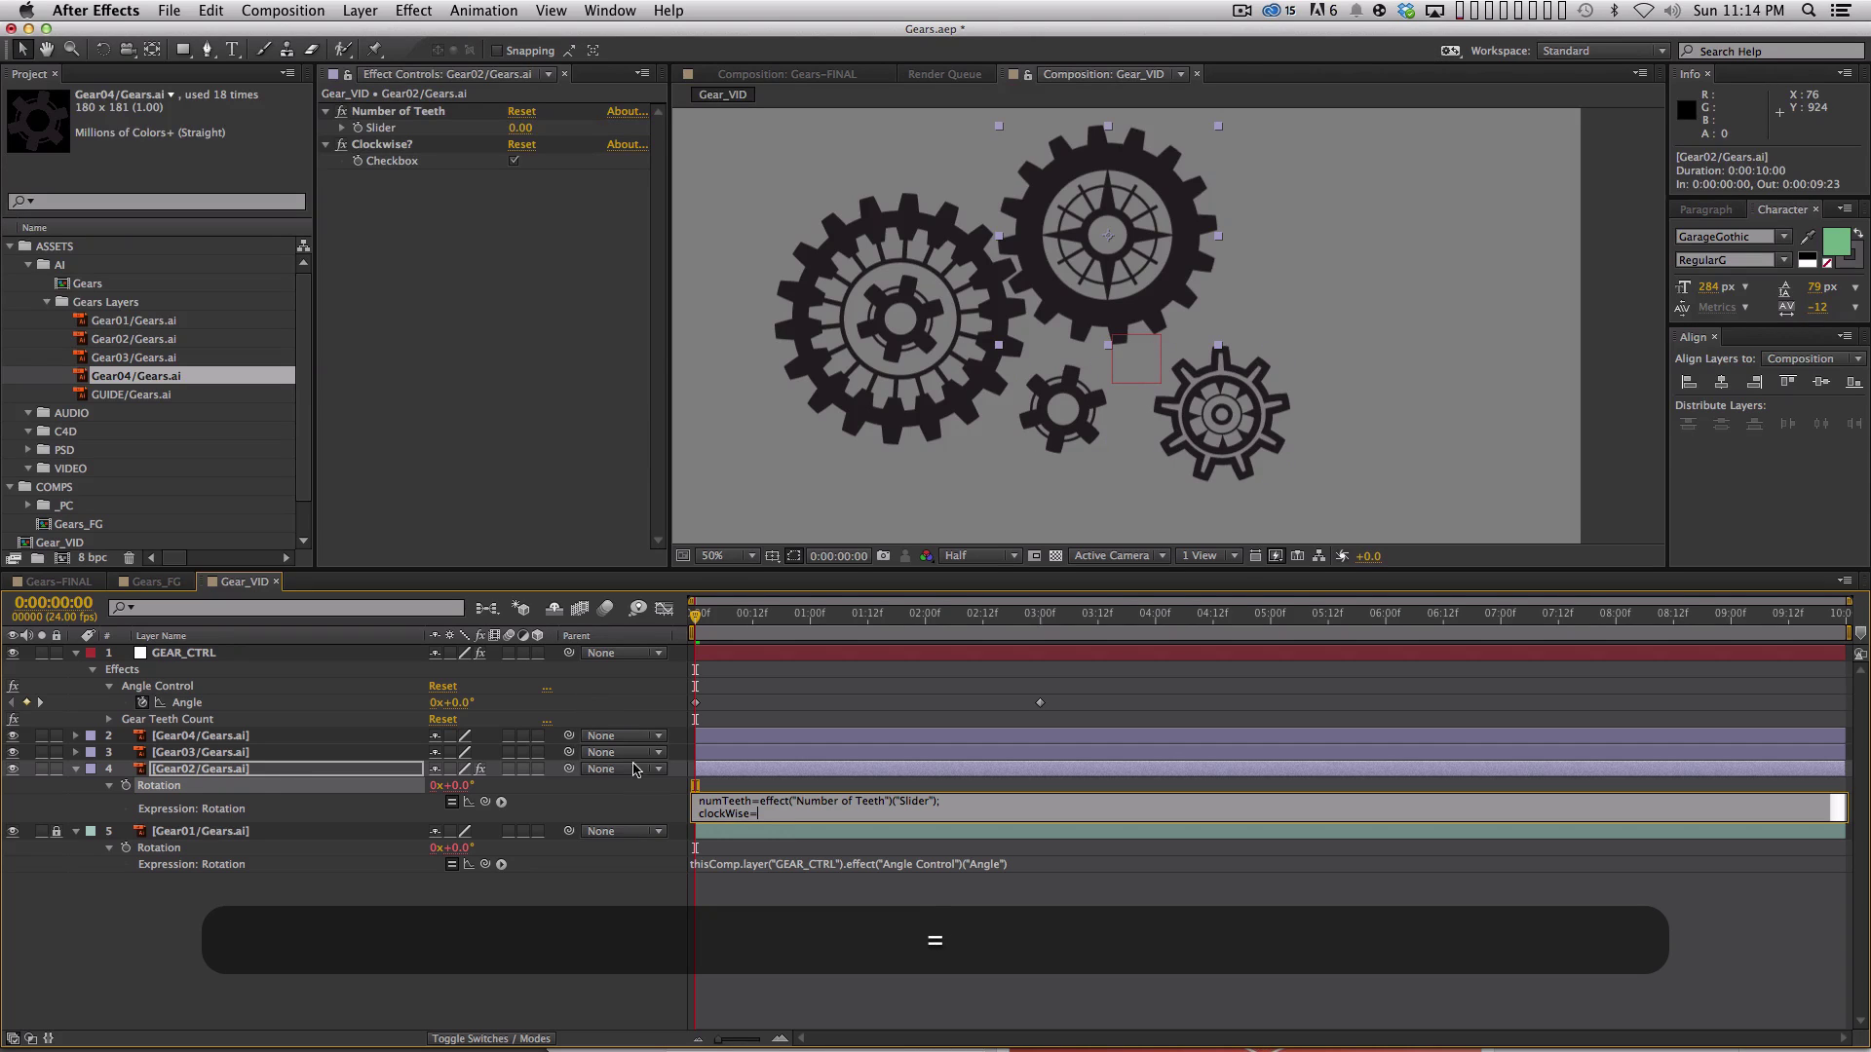
type("=")
left_click_drag(485, 802, 401, 163)
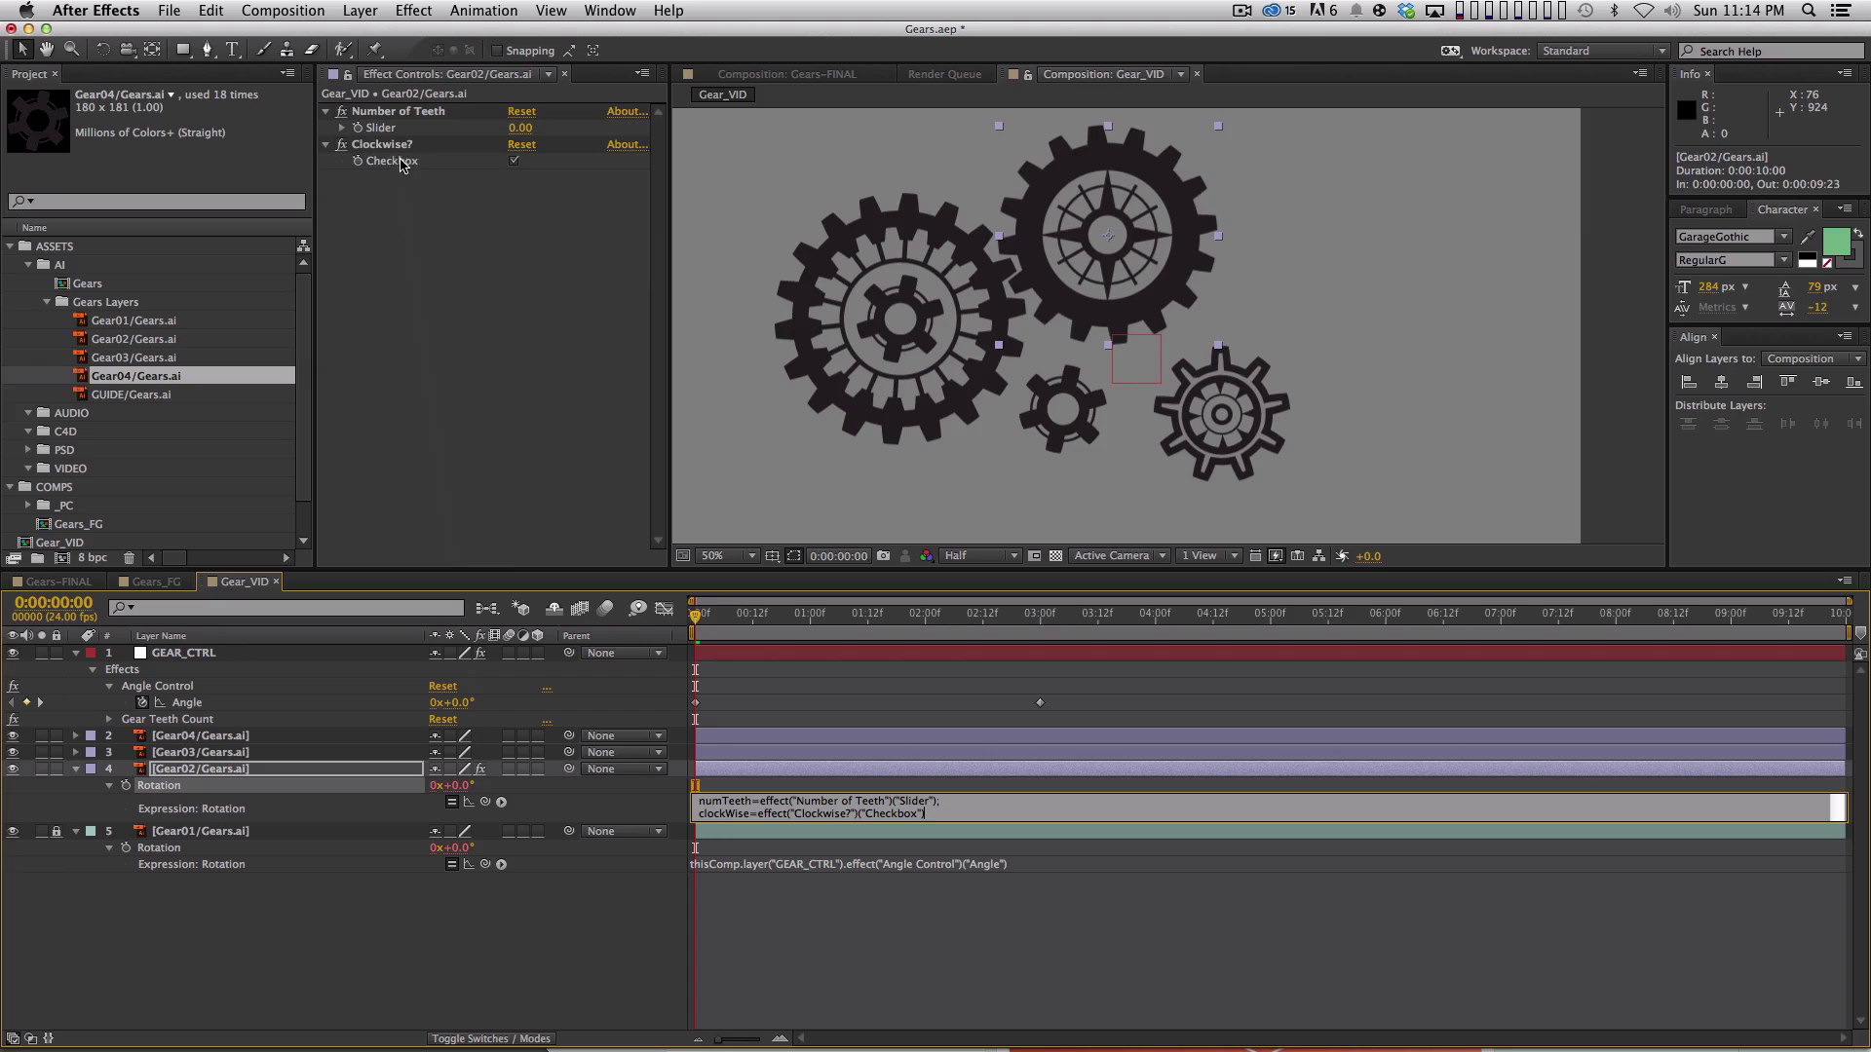
type(";")
key("Return")
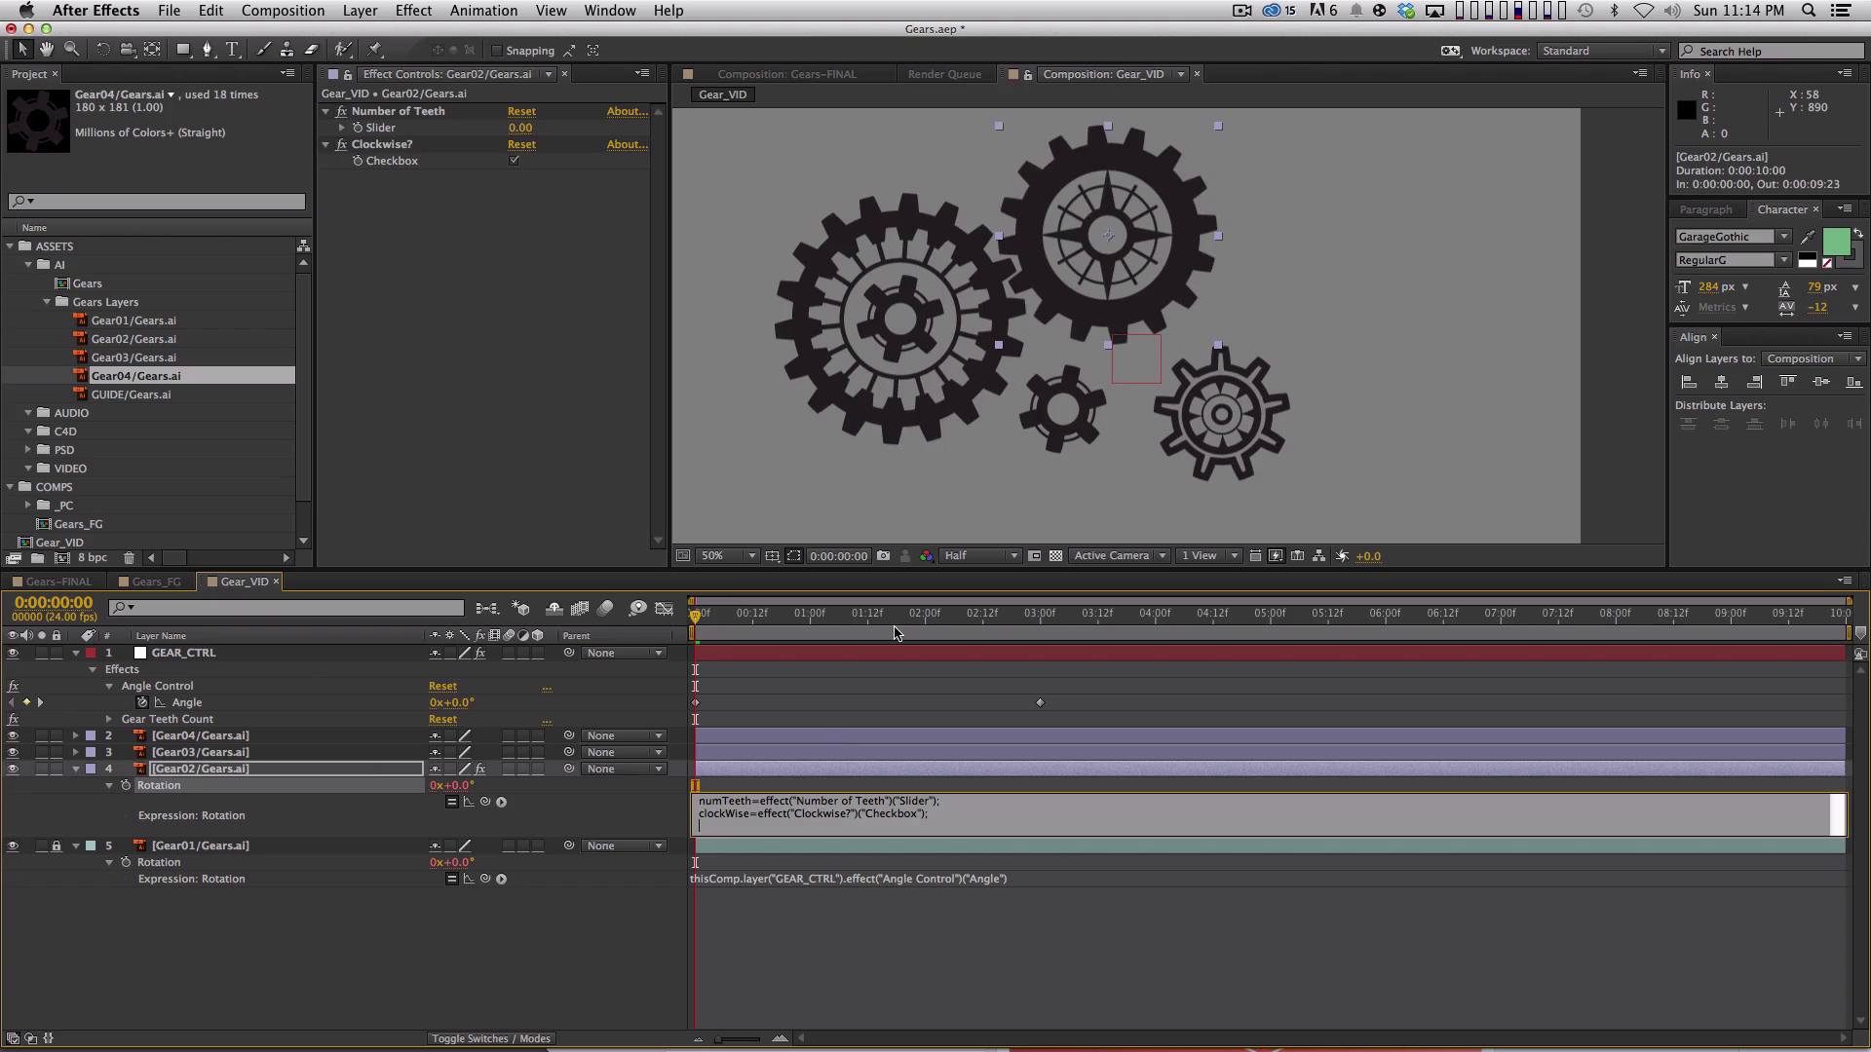
key("KP_Enter")
Rename GEAR_CTRL's Gear Teeth Count effect to "Main Gear Teeth Count".
left_click(226, 655)
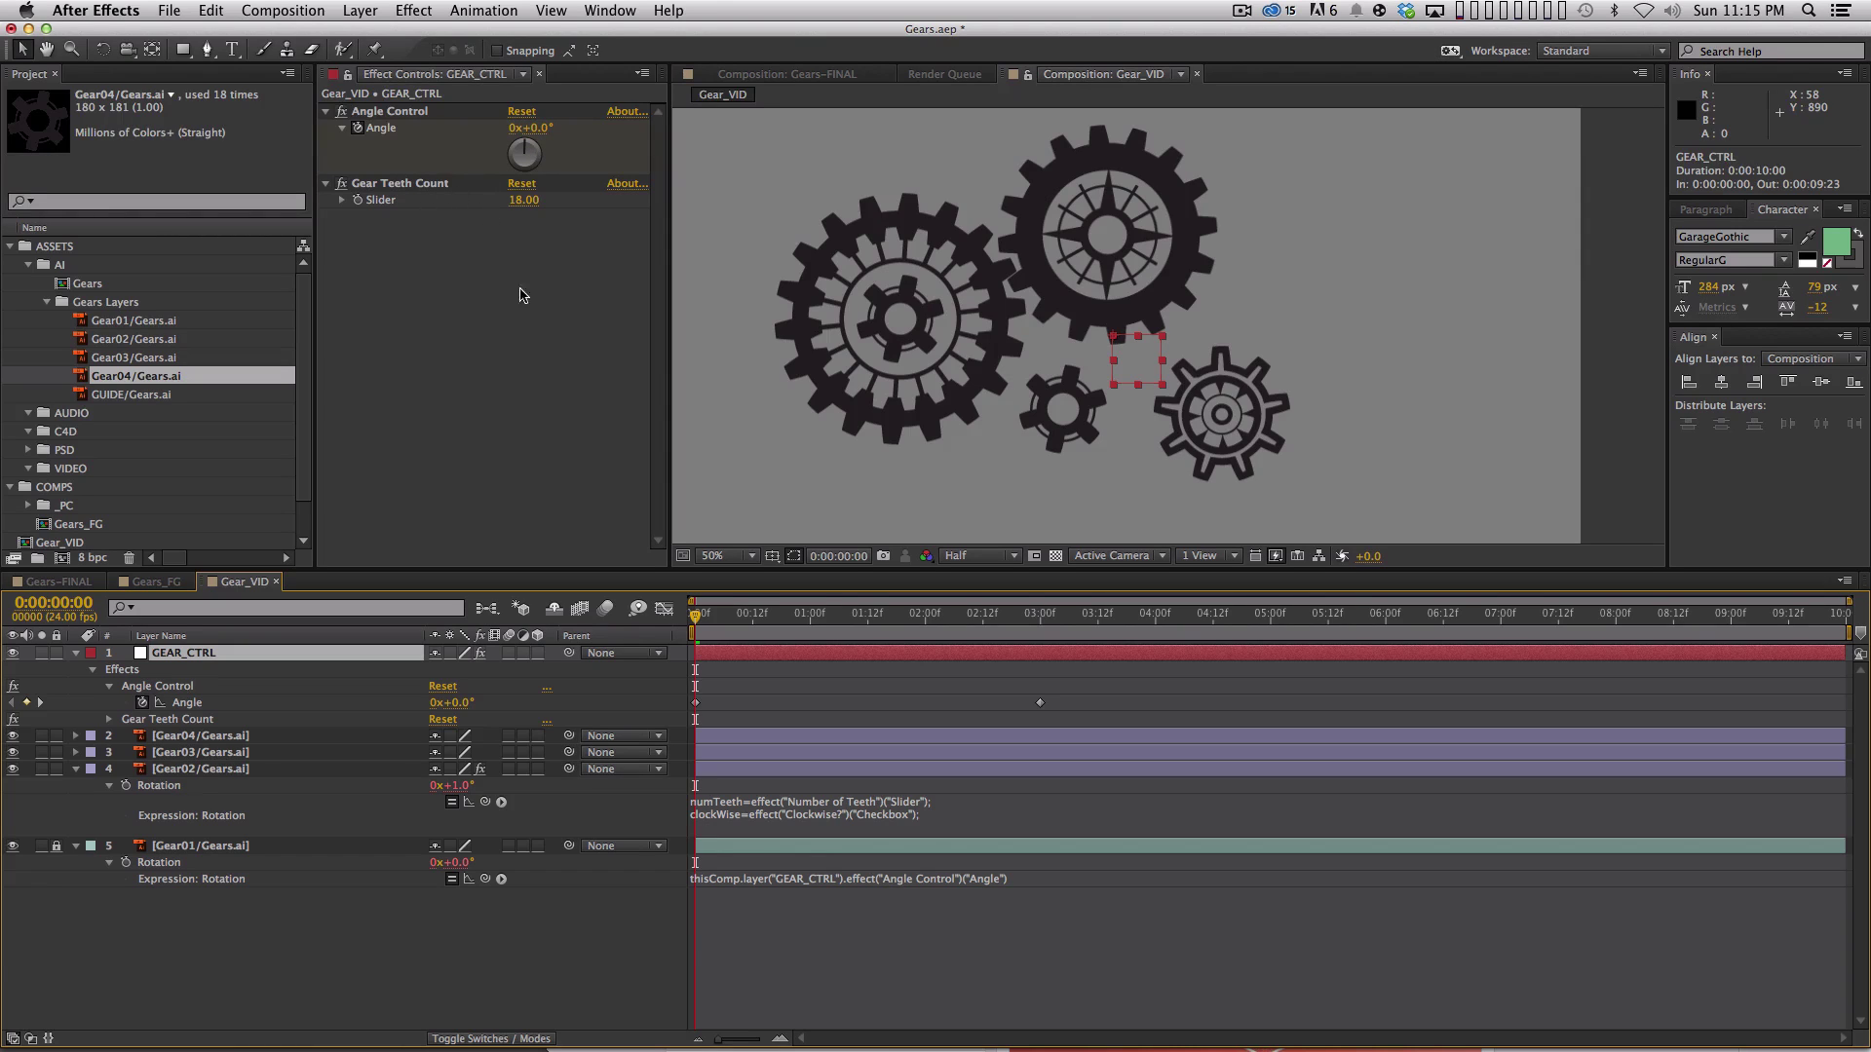
left_click(394, 185)
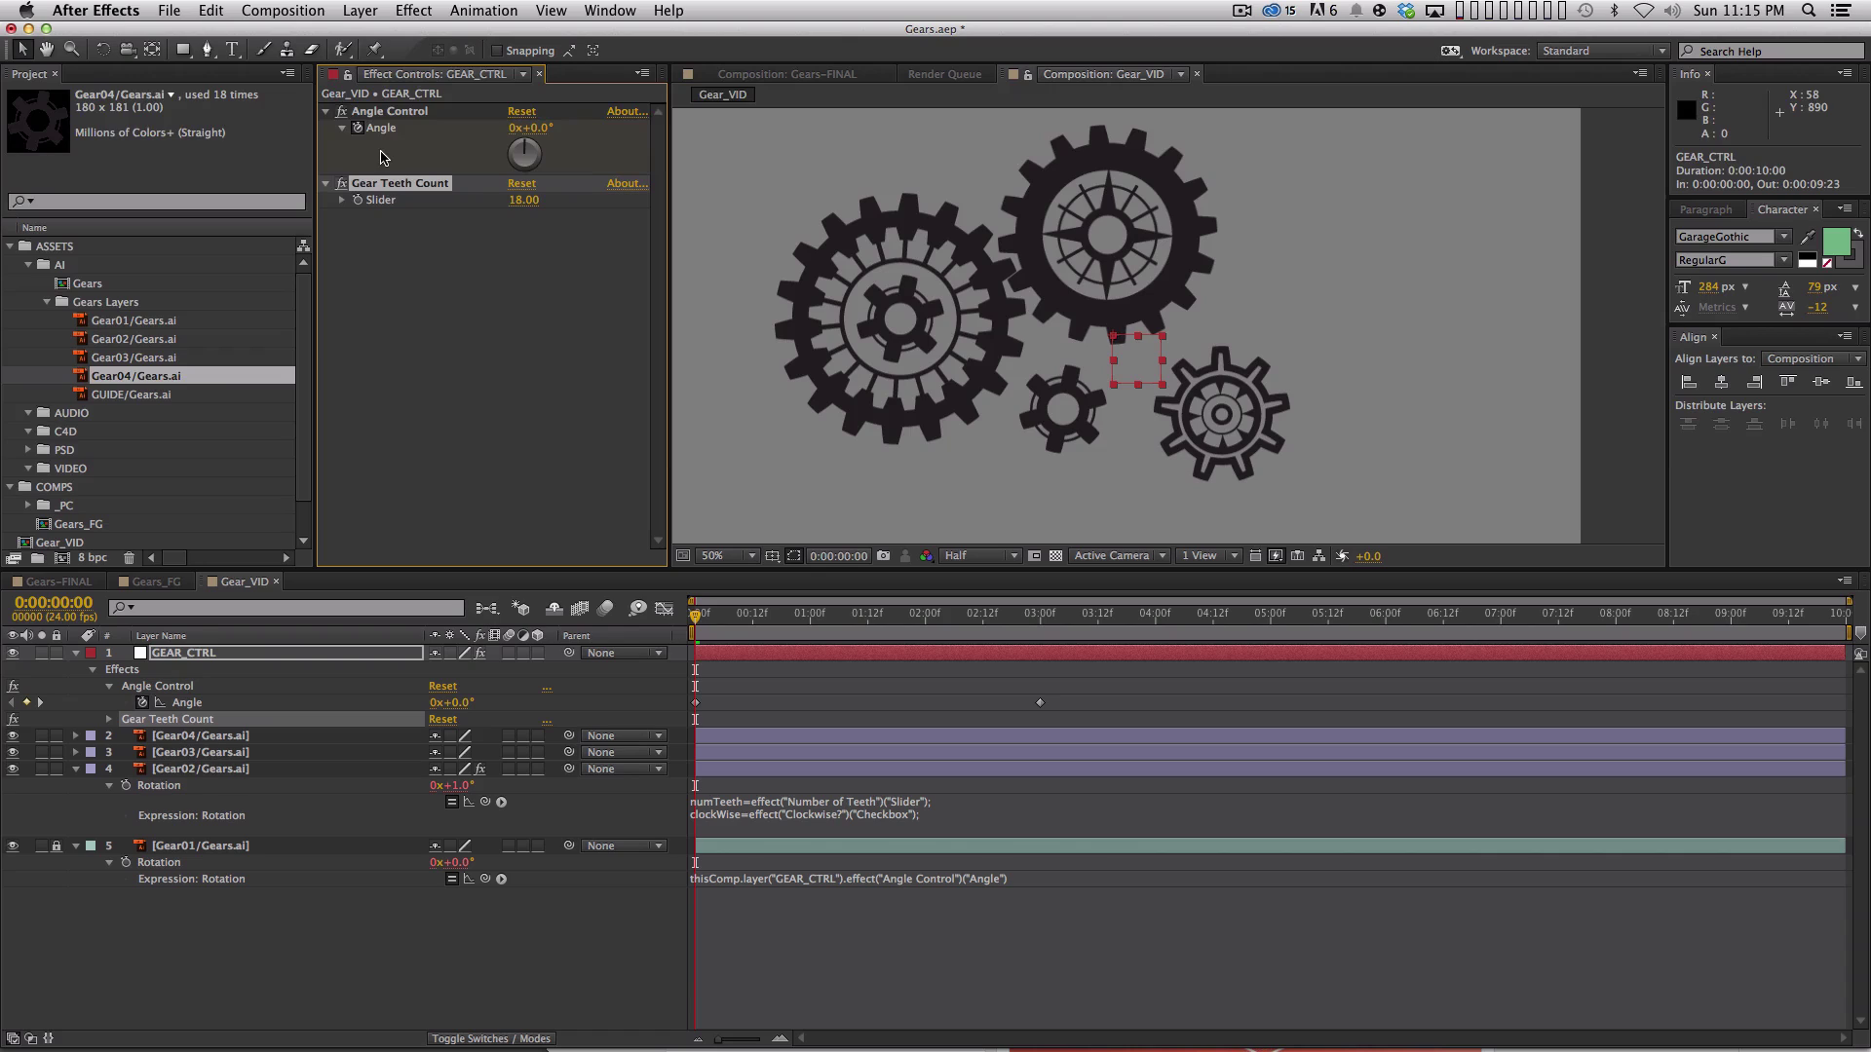
key("Return")
key("Up")
type("Main")
key("Return")
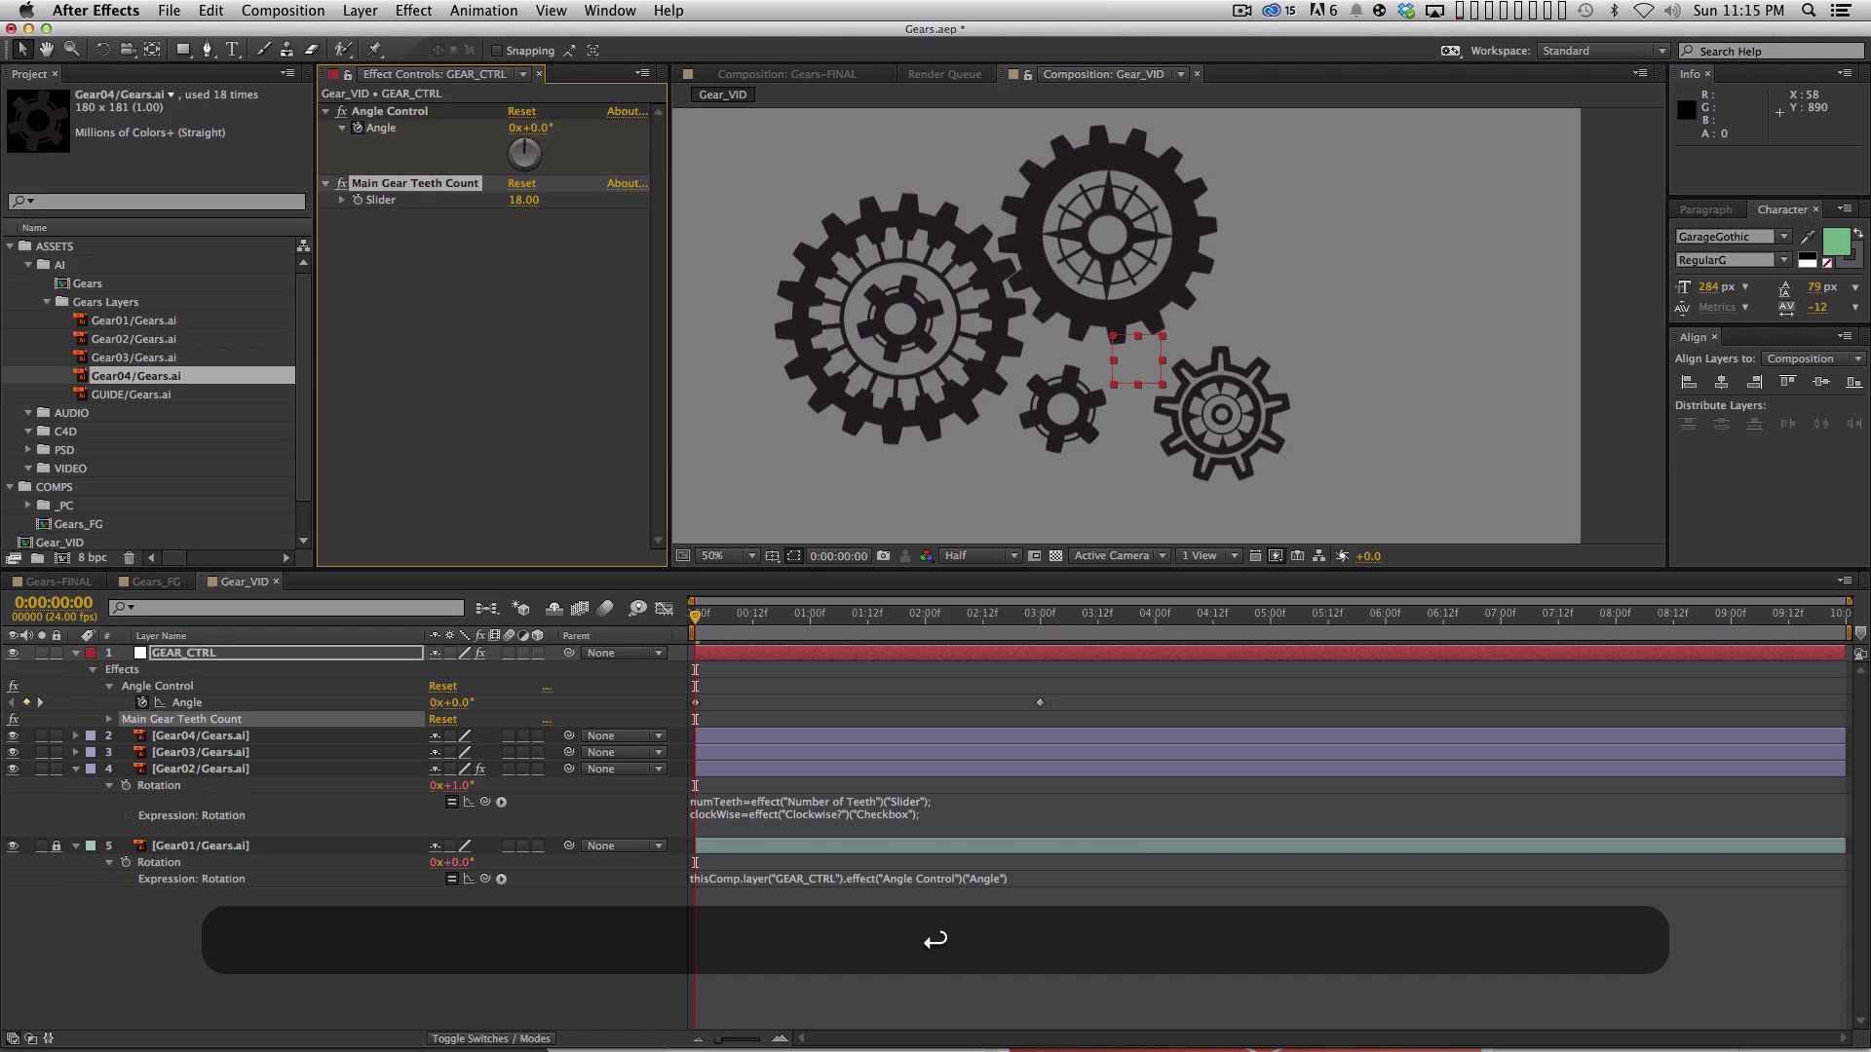
Add a mainGearTeeth= line to Gear02's rotation expression, linked to GEAR_CTRL's Main Gear Teeth Count slider and ended with a semicolon.
left_click(109, 720)
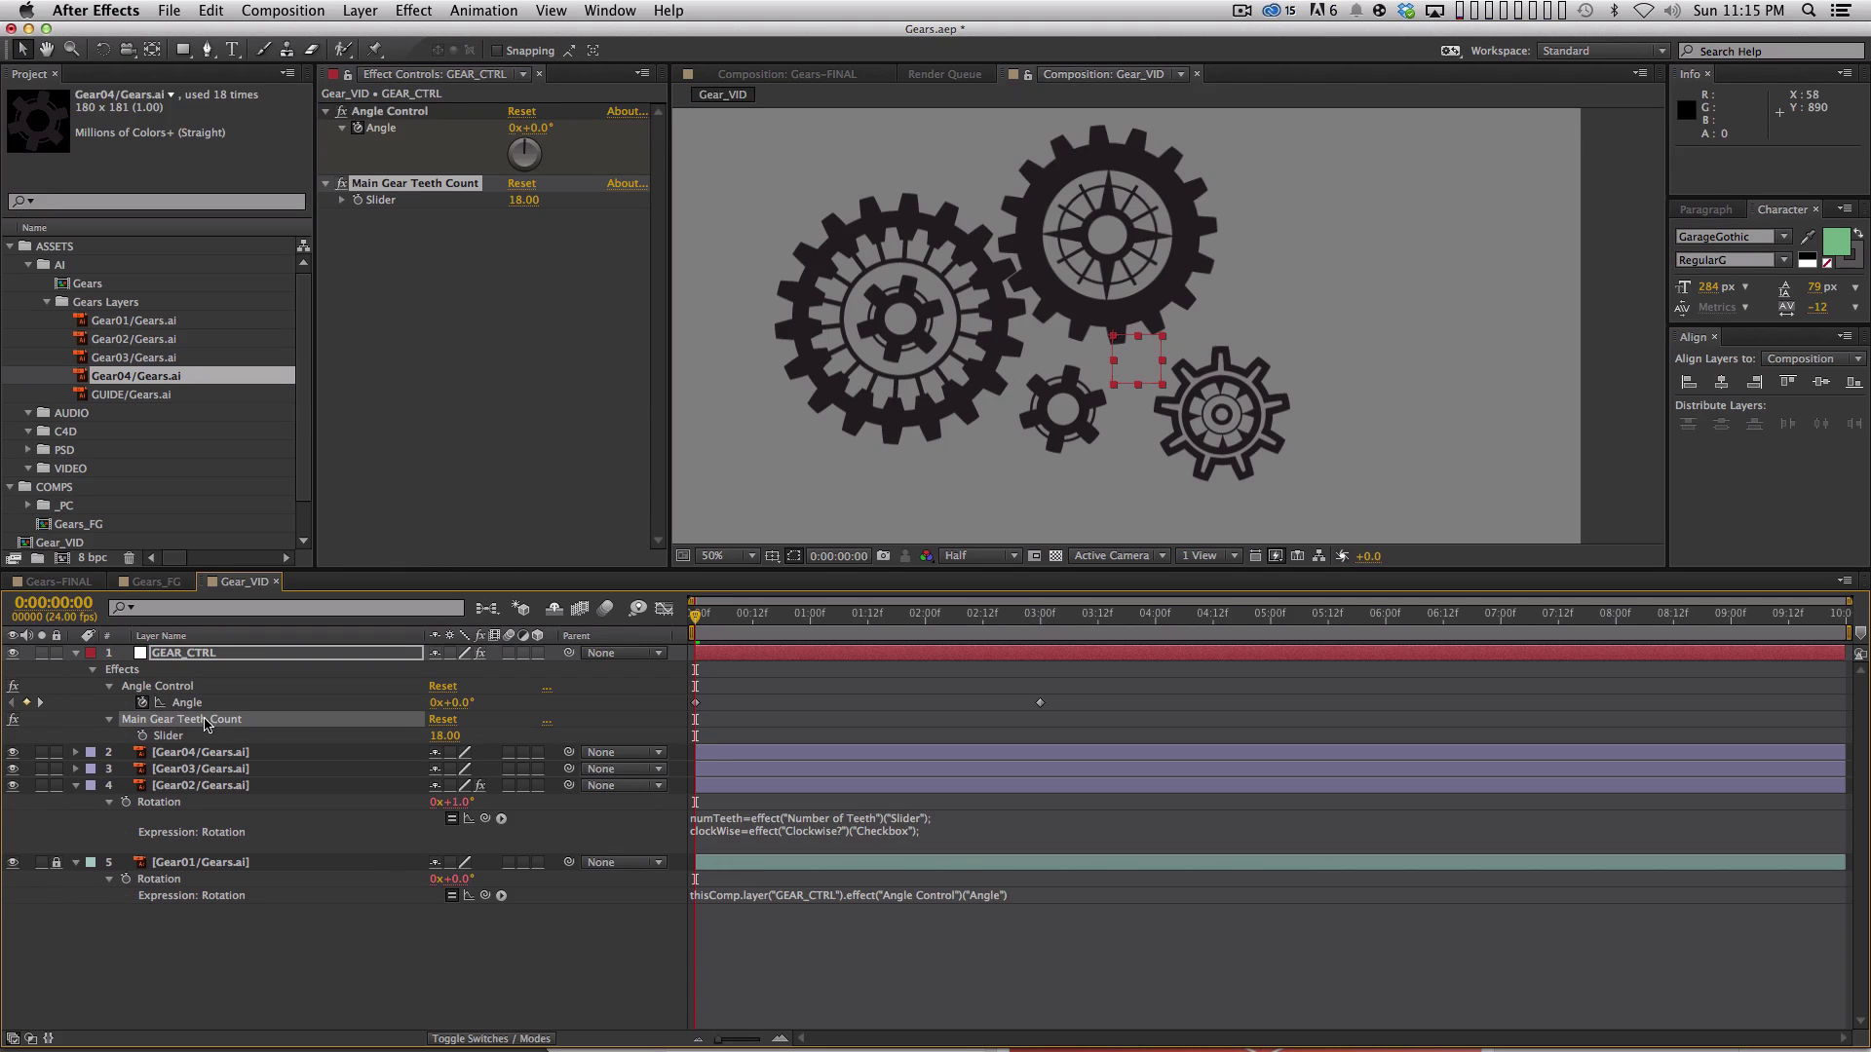
left_click(234, 791)
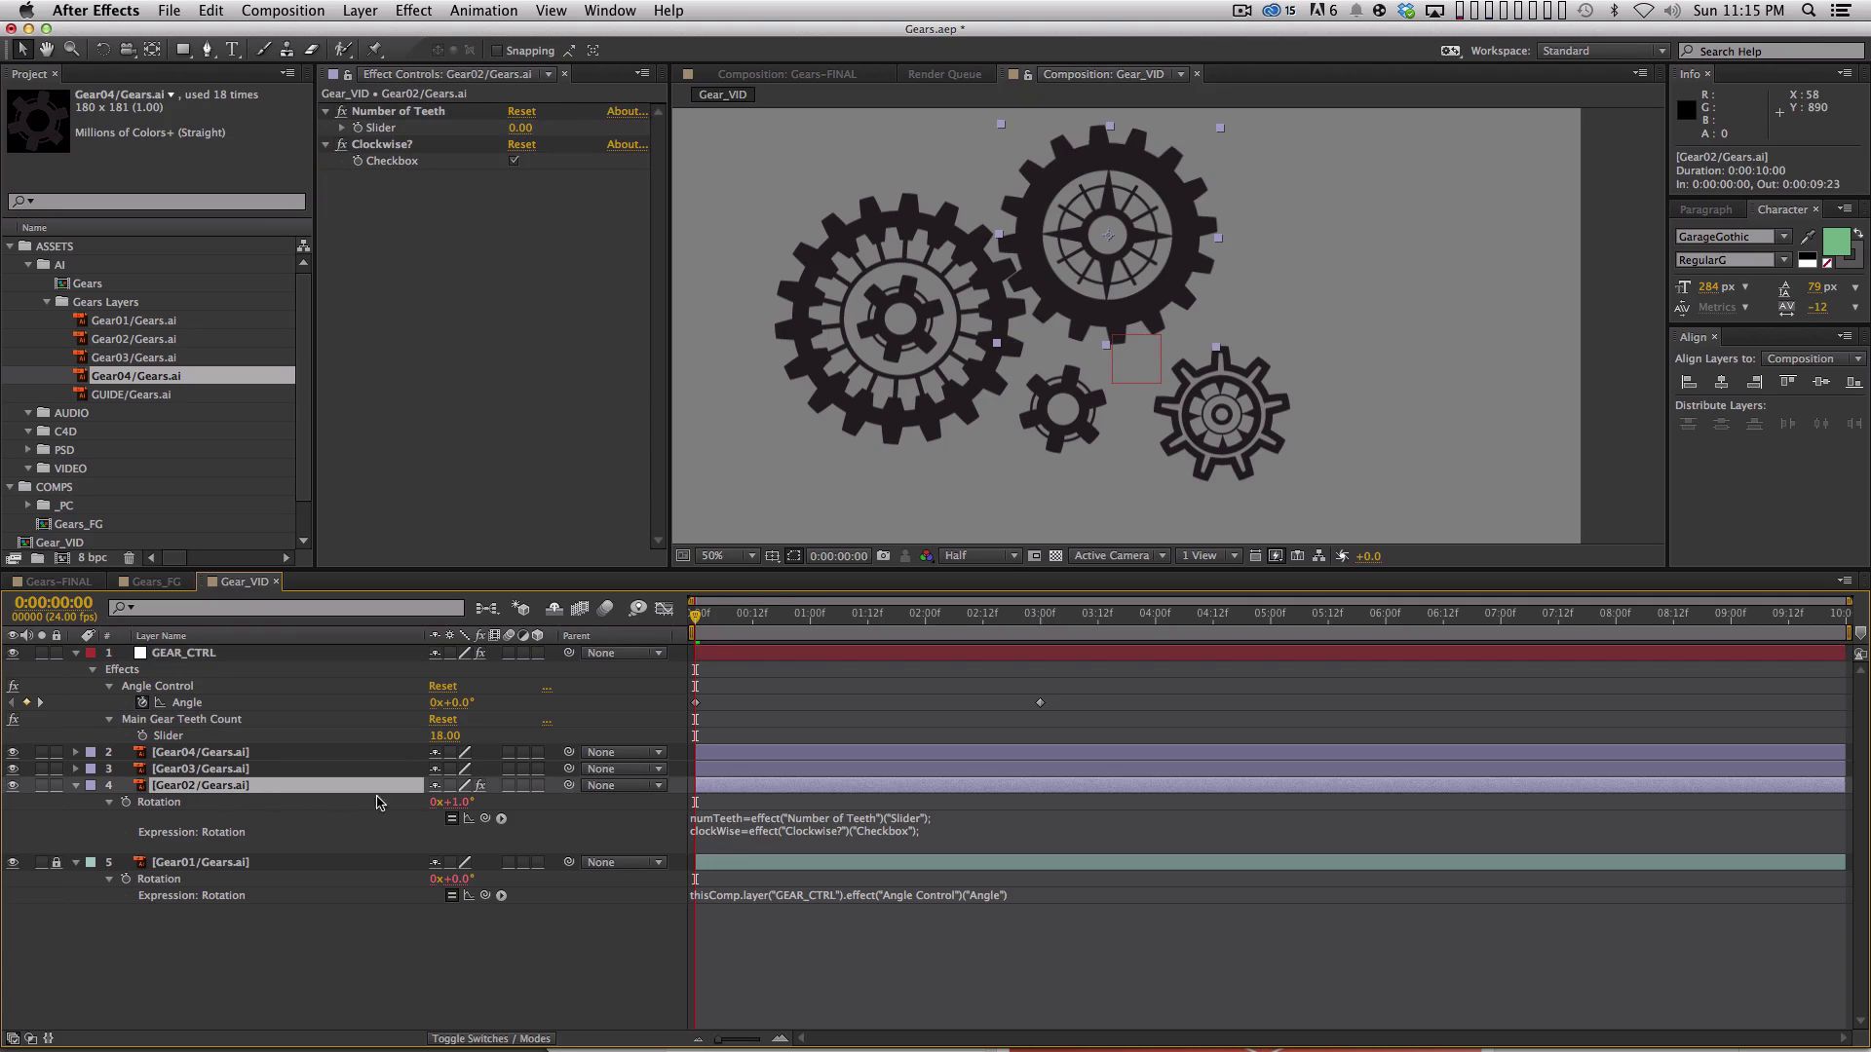
left_click(924, 836)
left_click(930, 830)
key("Return")
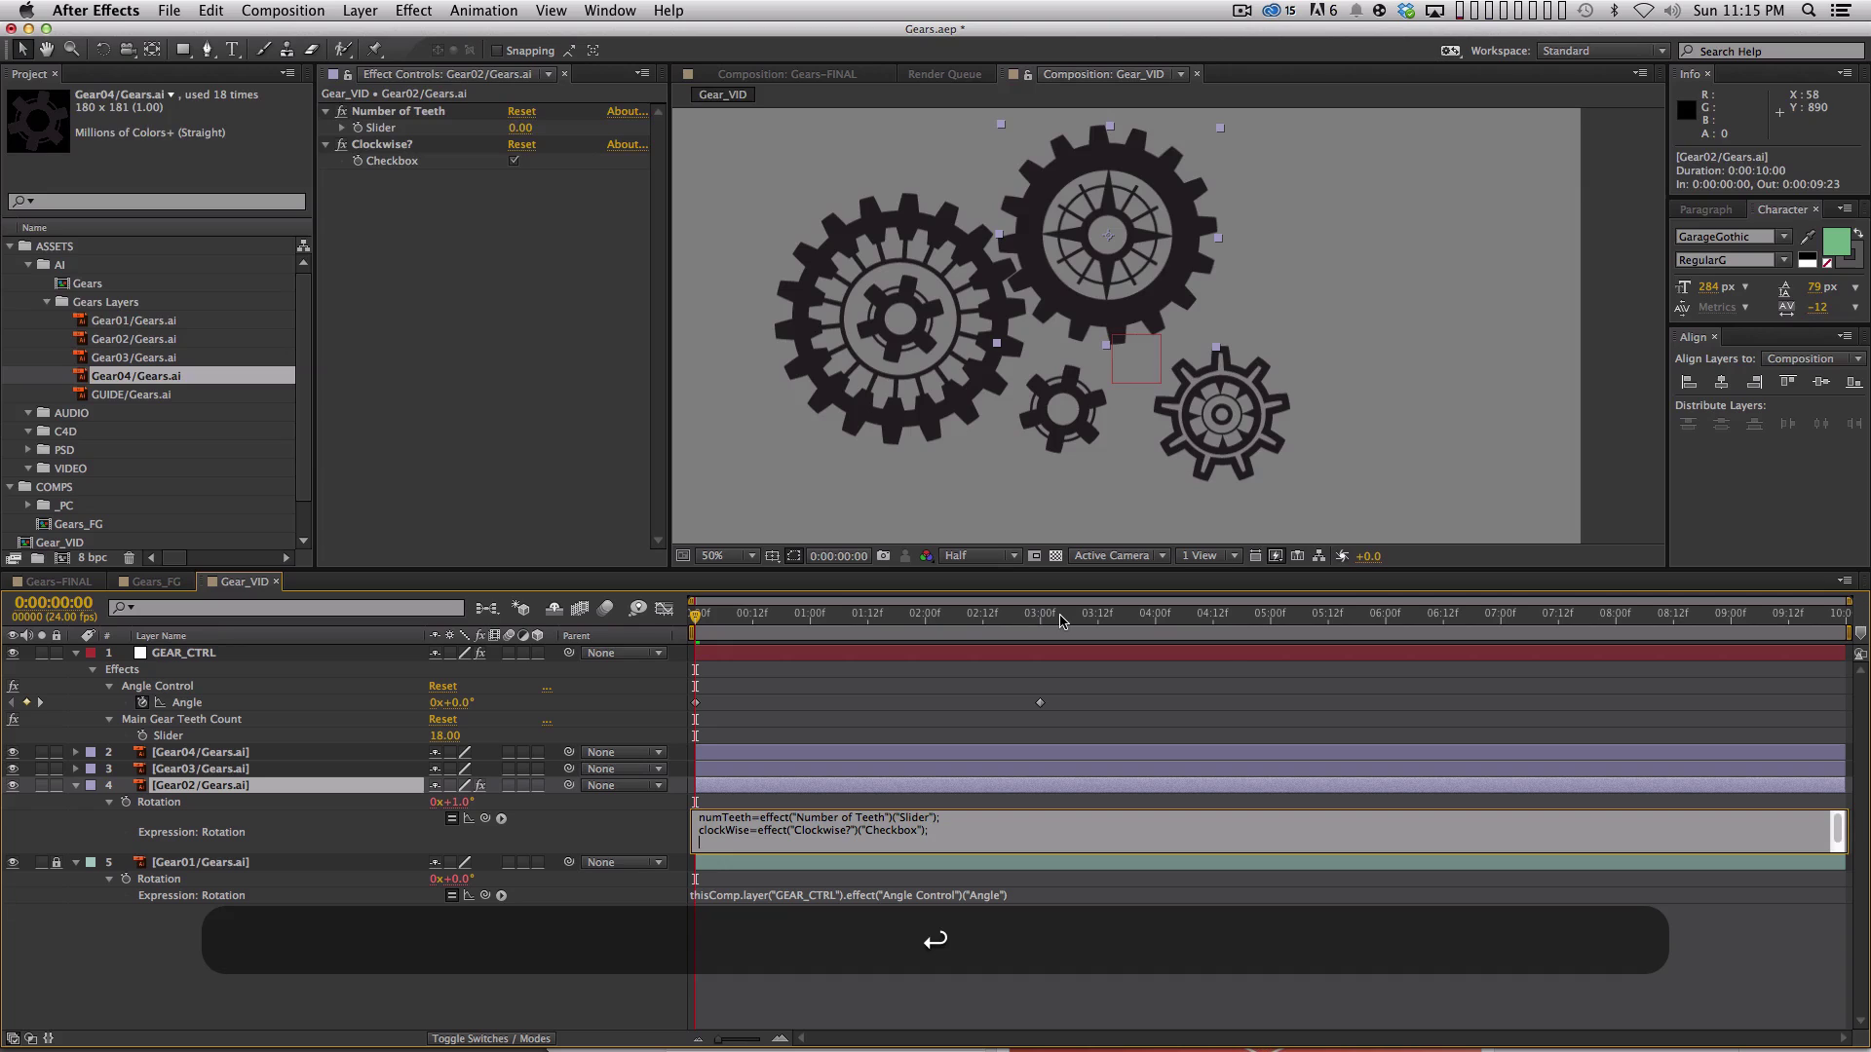
type("m")
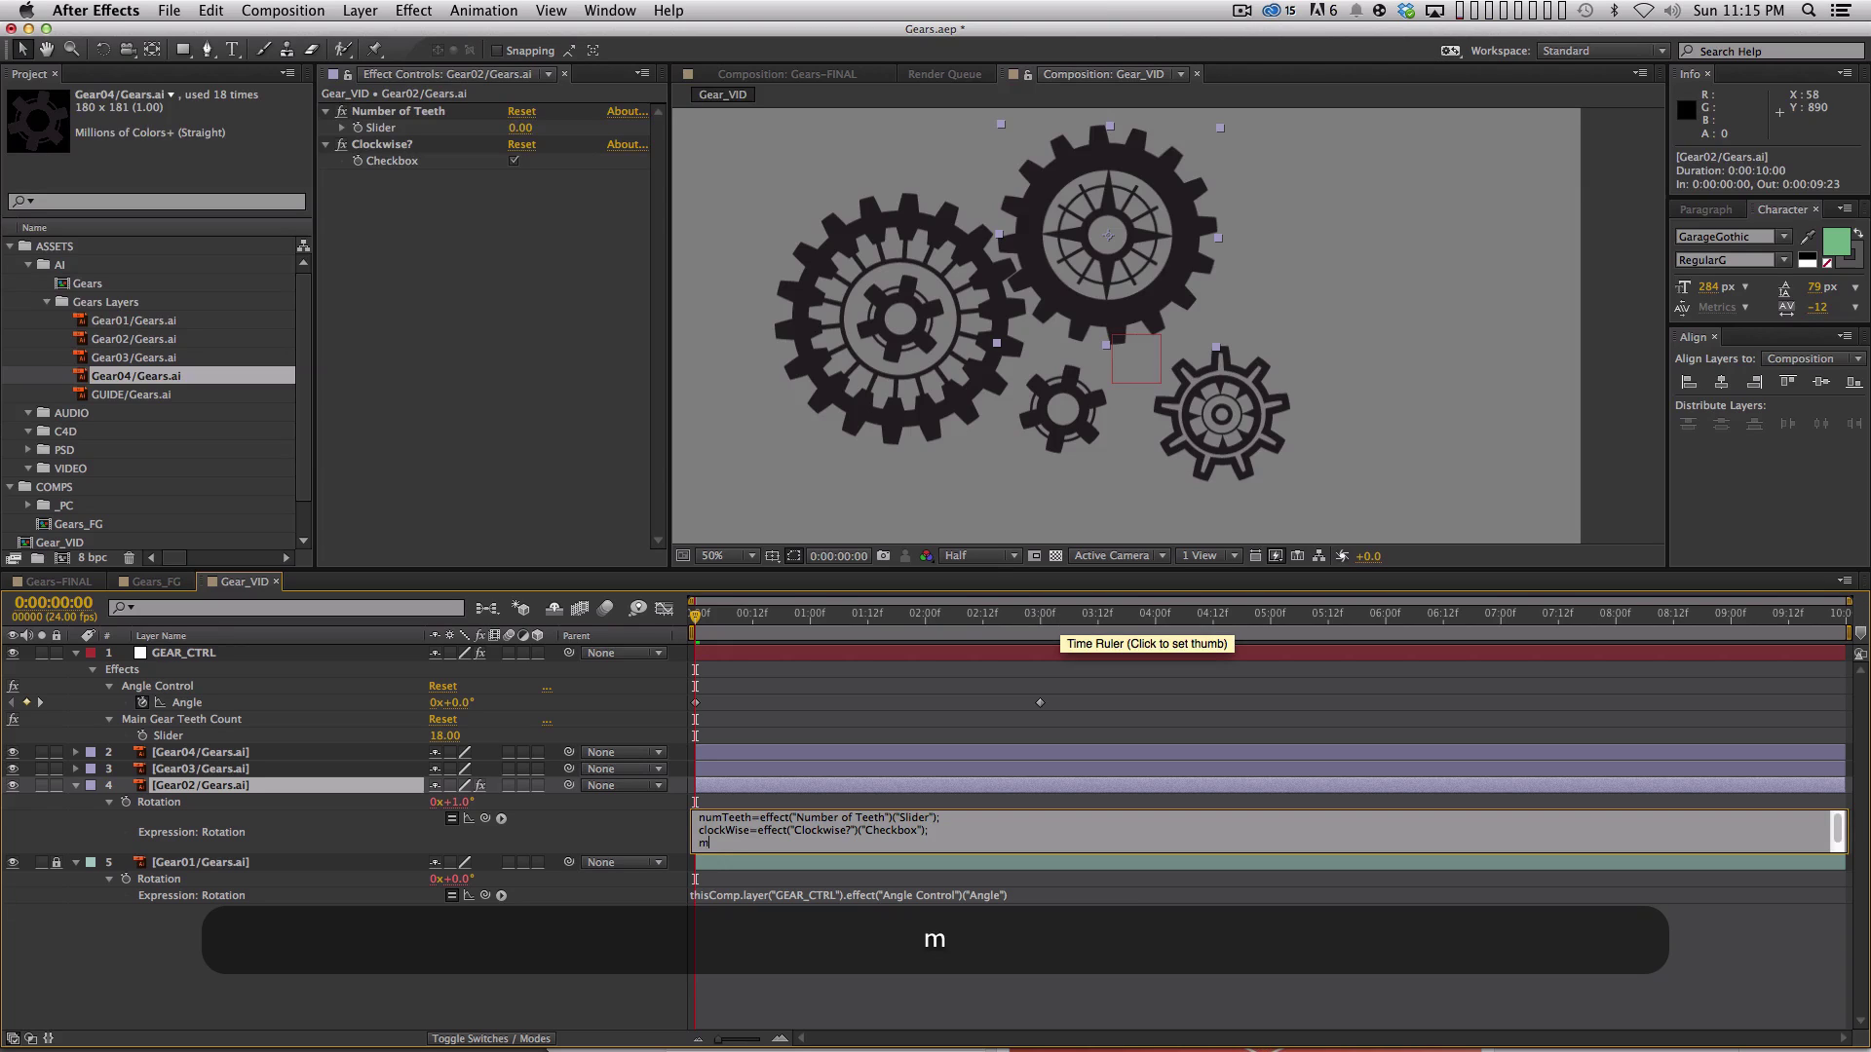
type("ainGearTeeth")
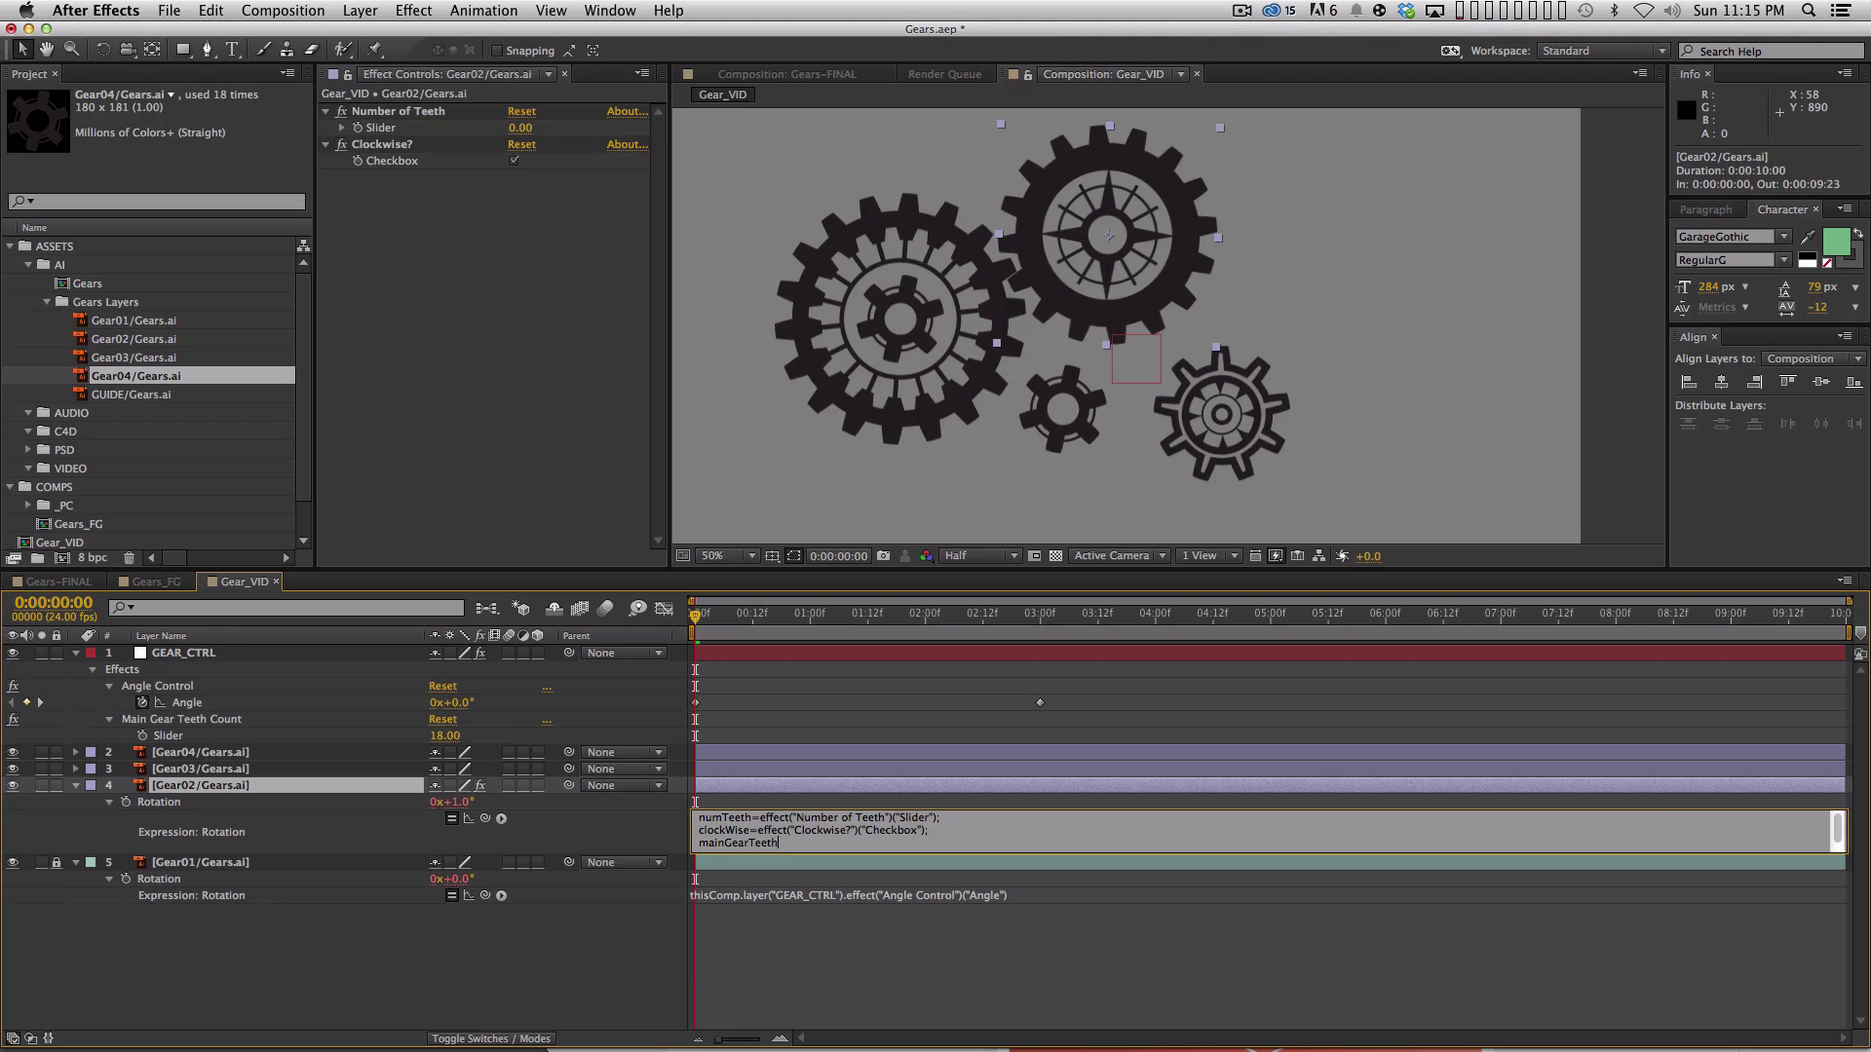
type("=")
left_click_drag(485, 818, 186, 738)
type(";")
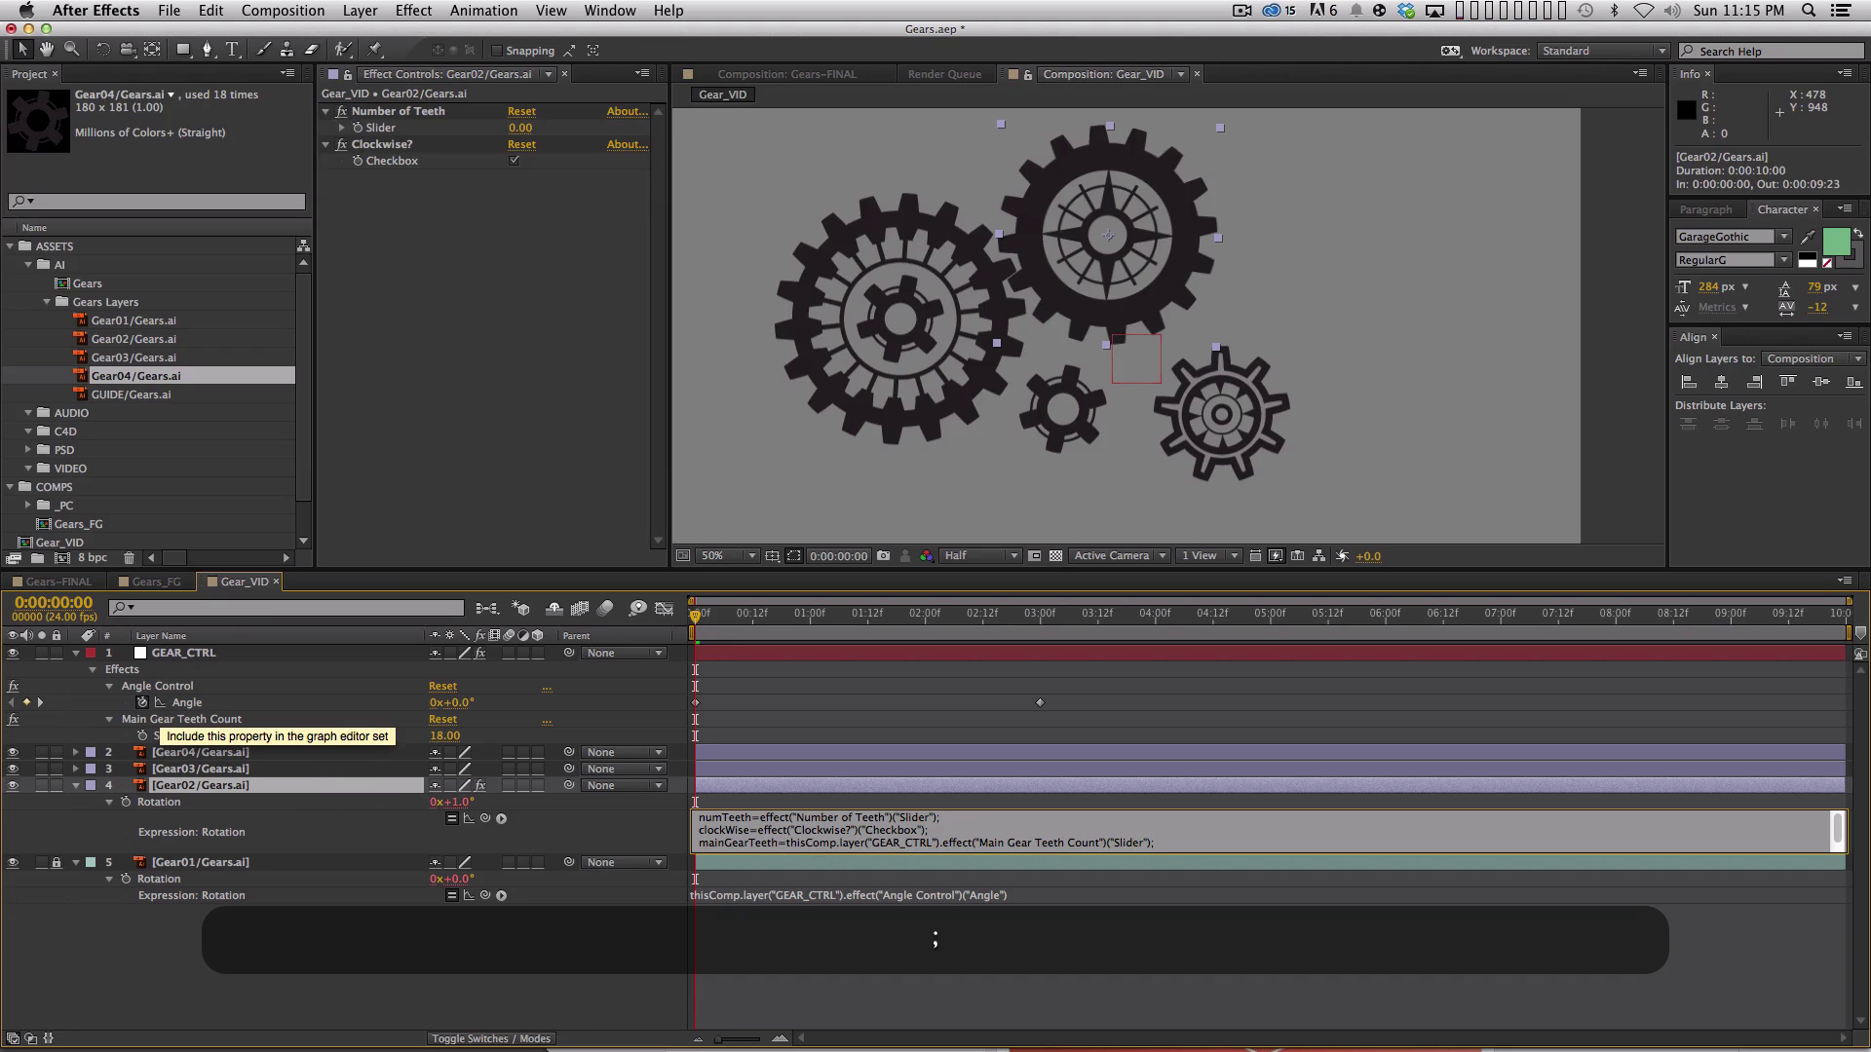
key("Return")
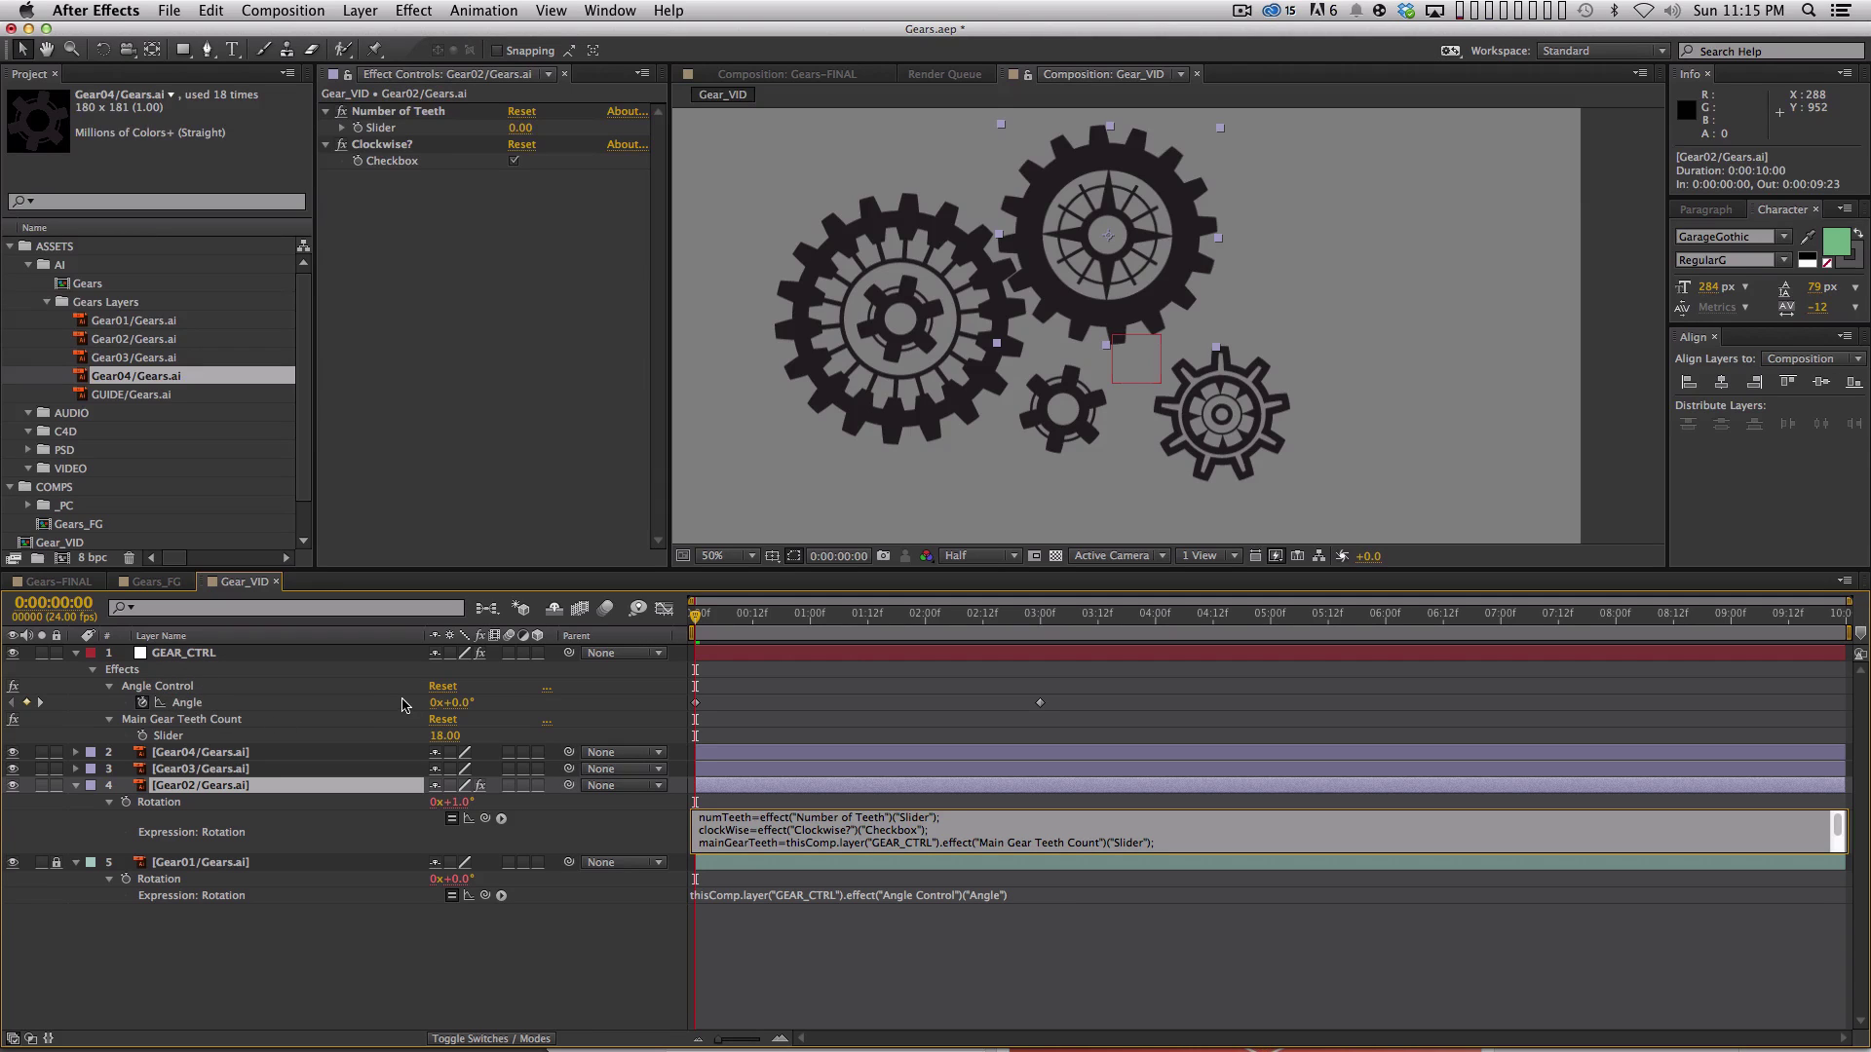
Add a mainCtrl= line linked to GEAR_CTRL's Angle Control angle and commit Gear02's rotation expression.
key("Return")
type("mainC")
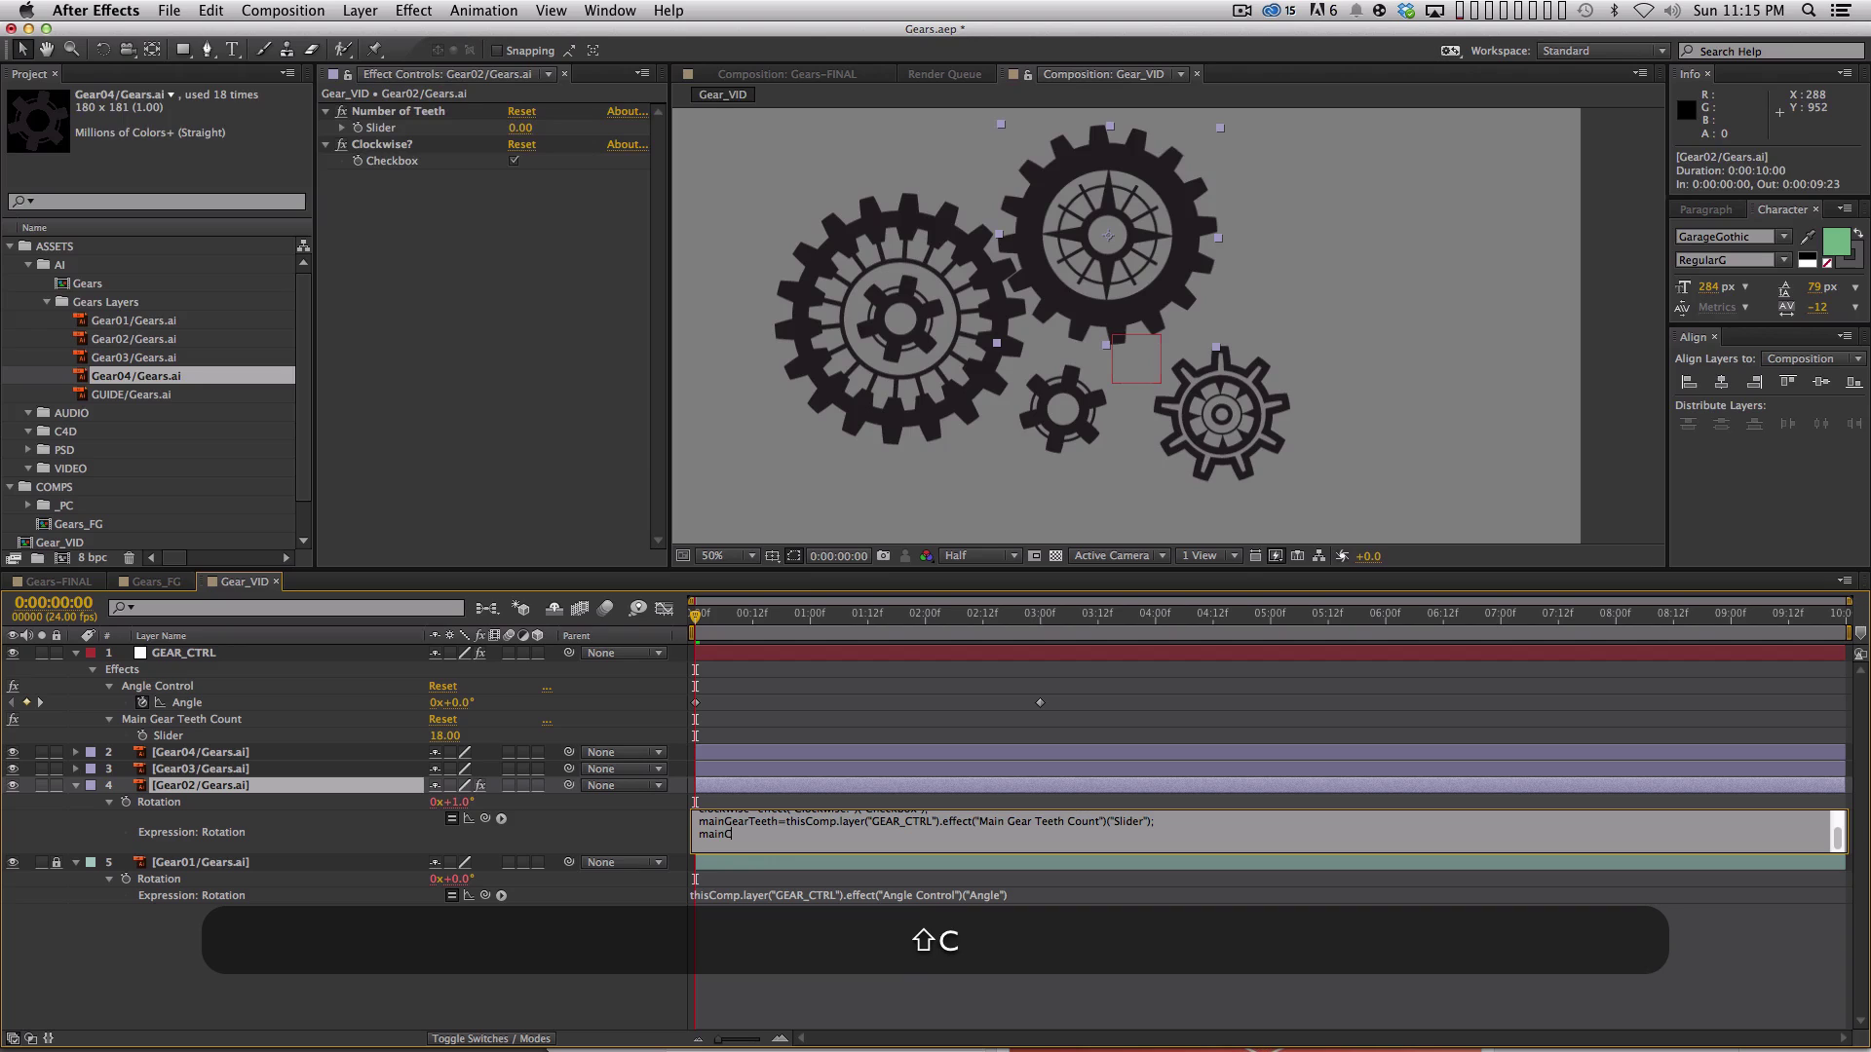
type("trl=")
left_click_drag(485, 819, 235, 695)
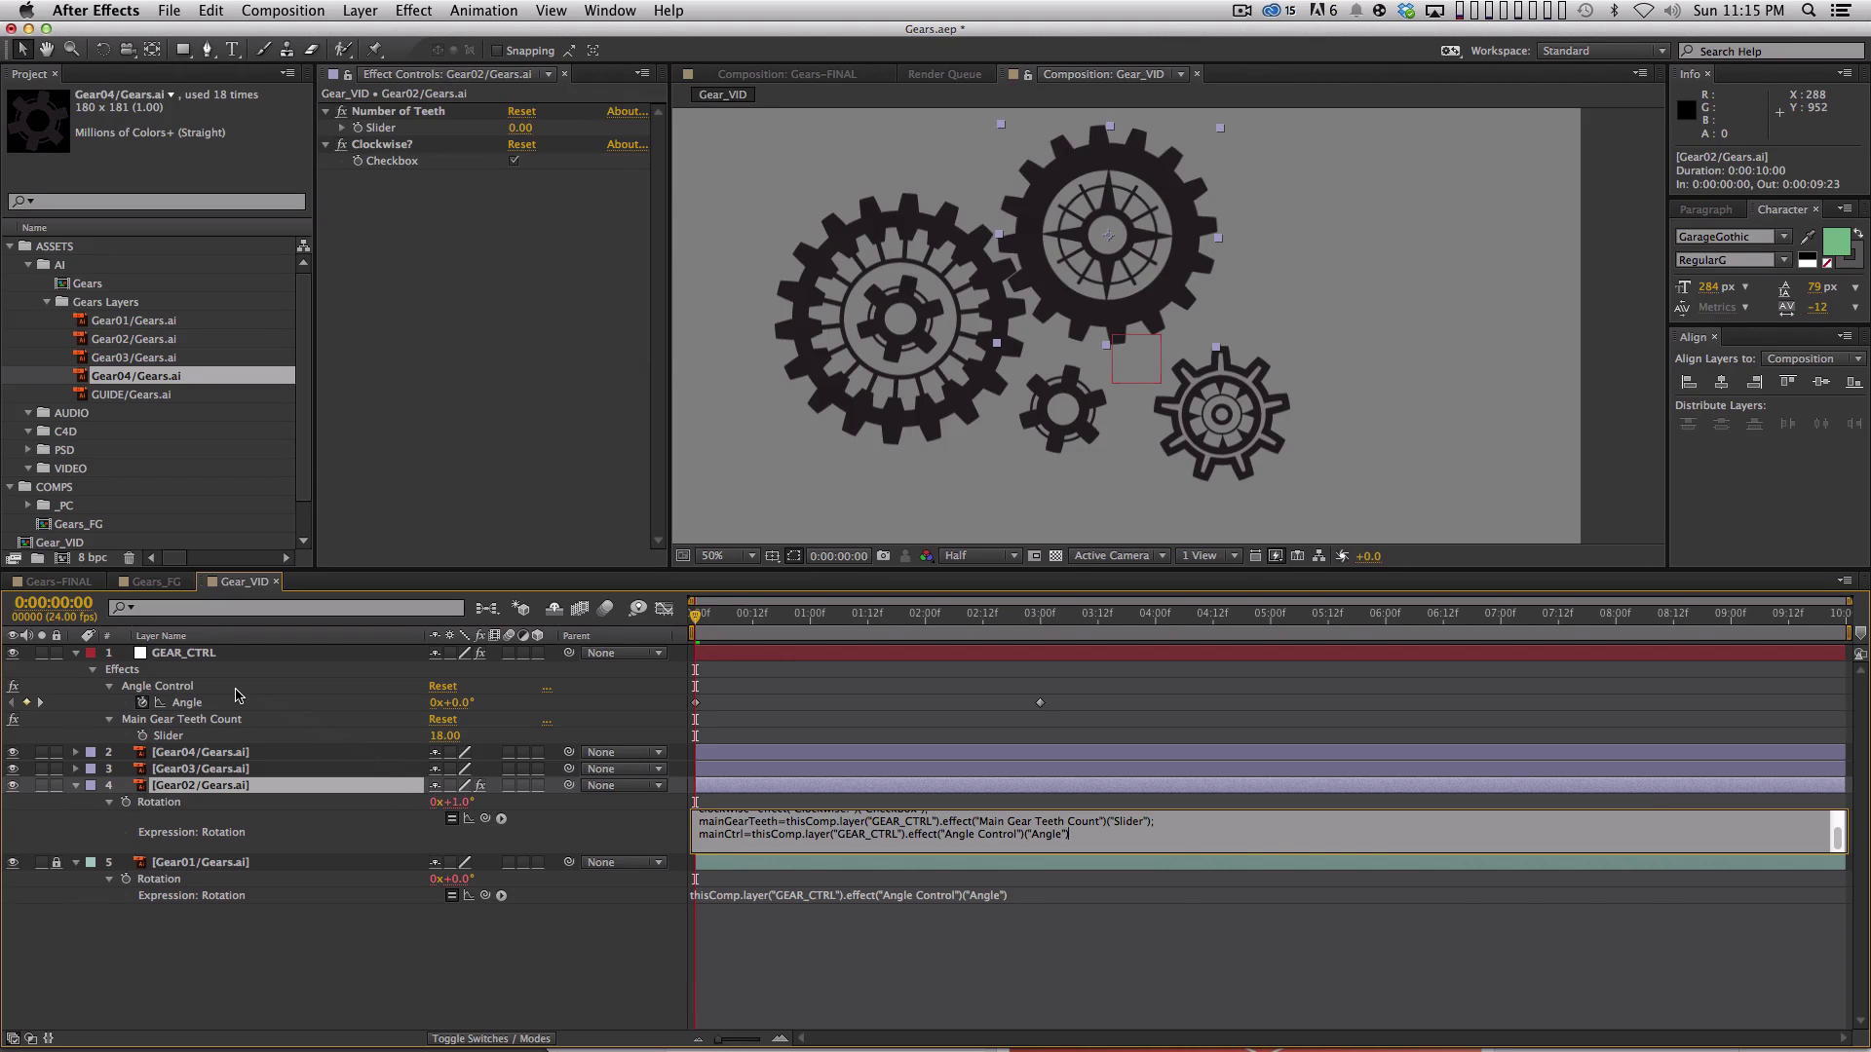
key("KP_Enter")
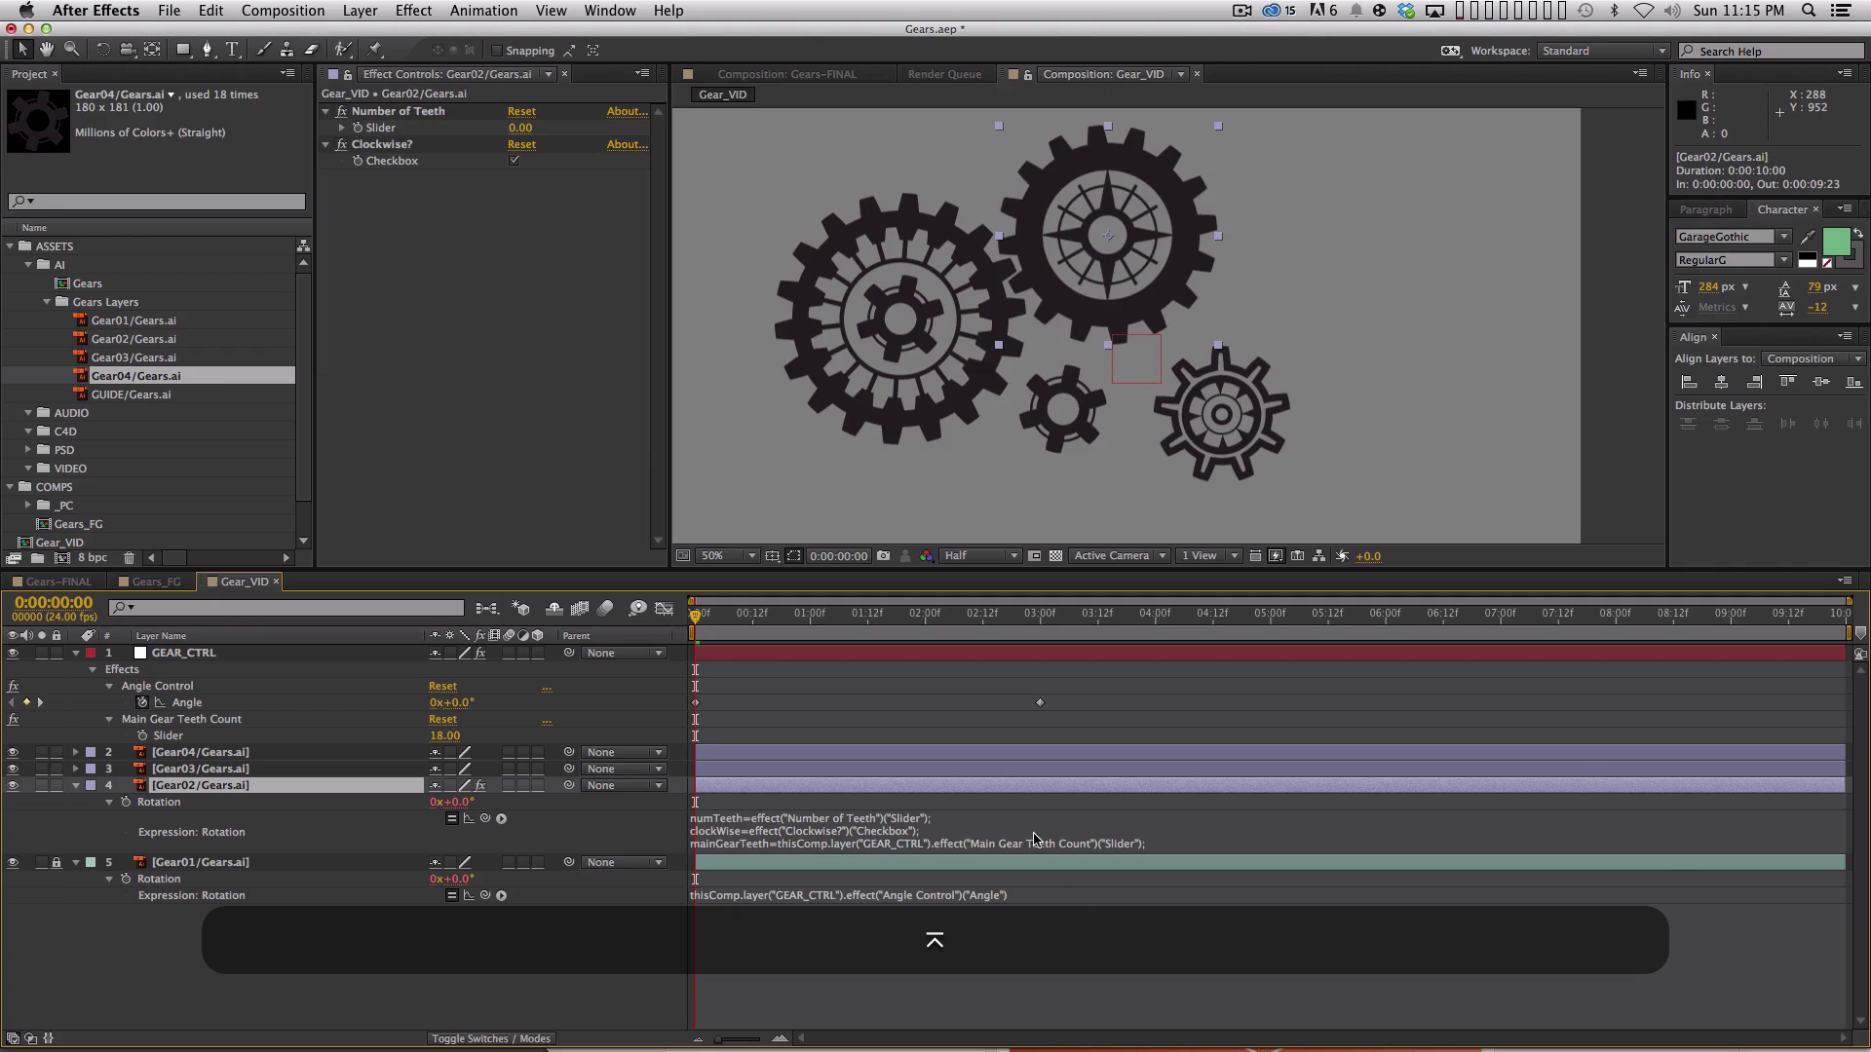
Reopen Gear02's rotation expression, enlarge its text area to show every line, and place the cursor below the mainCtrl line.
left_click(1106, 842)
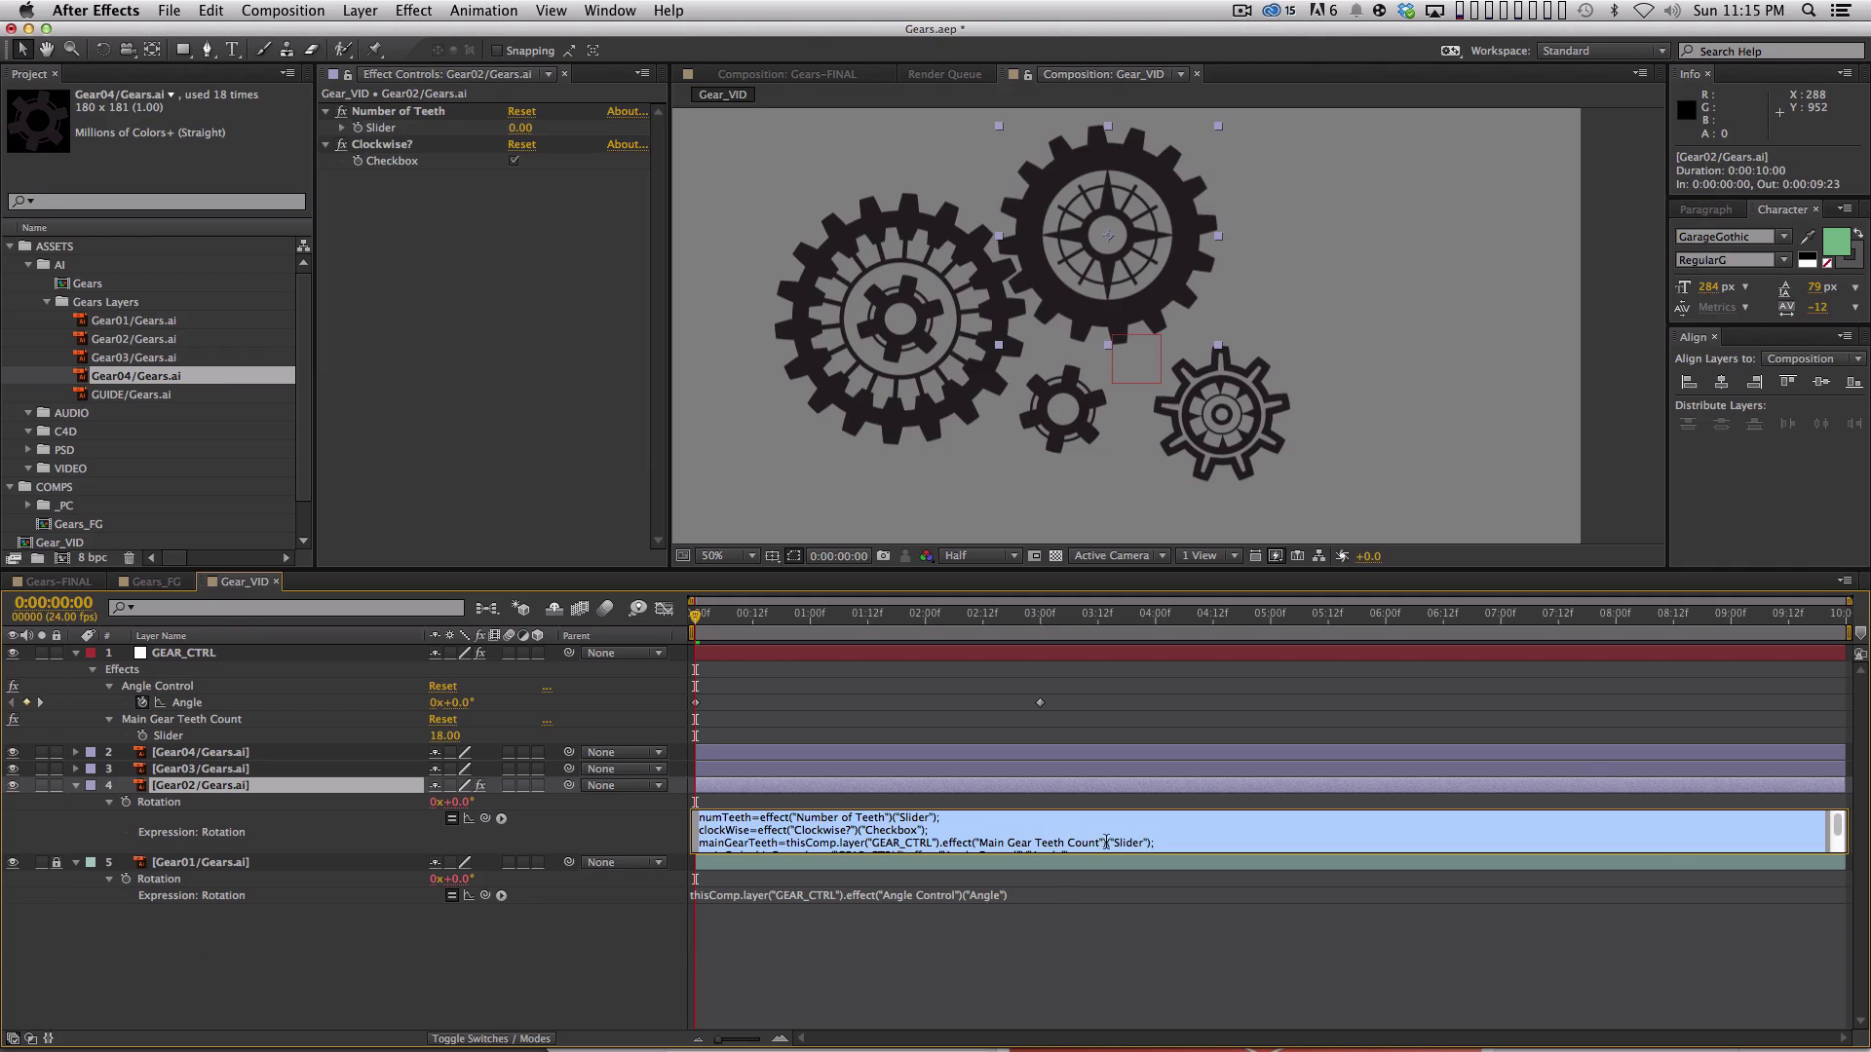
left_click(1217, 830)
left_click(899, 972)
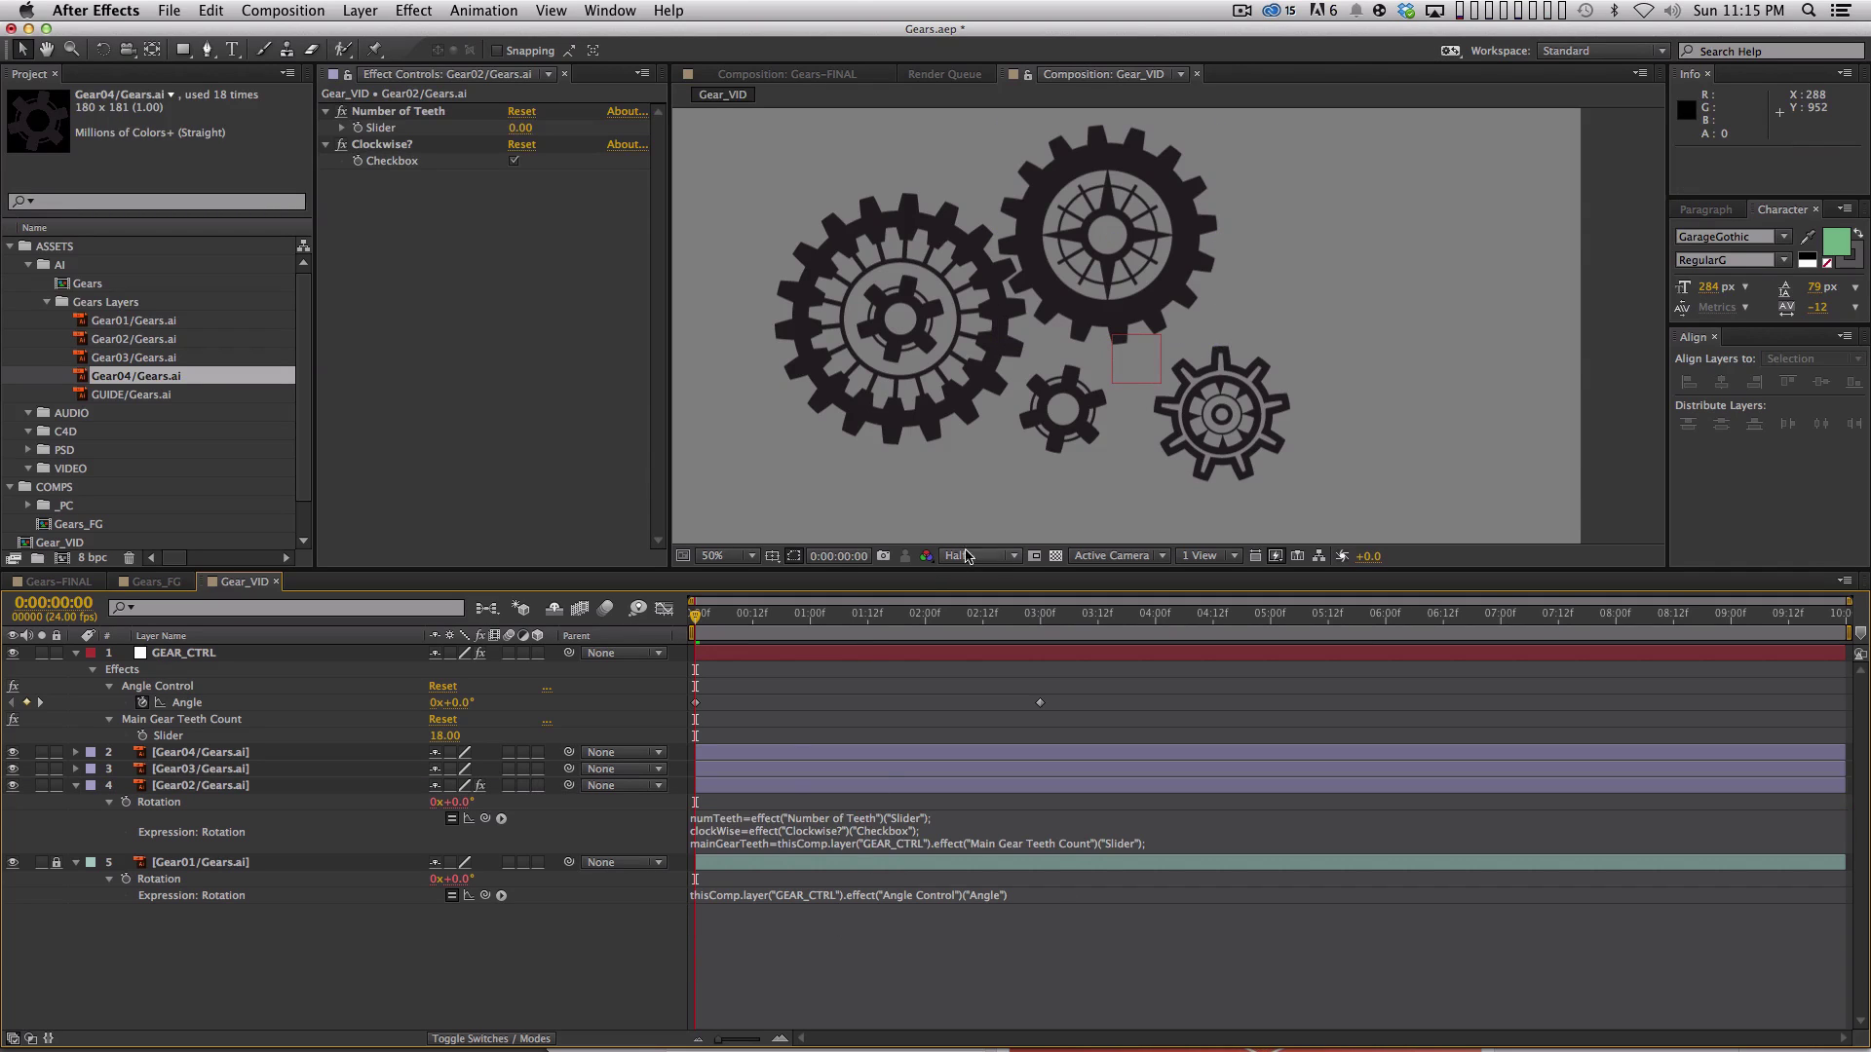
left_click(851, 822)
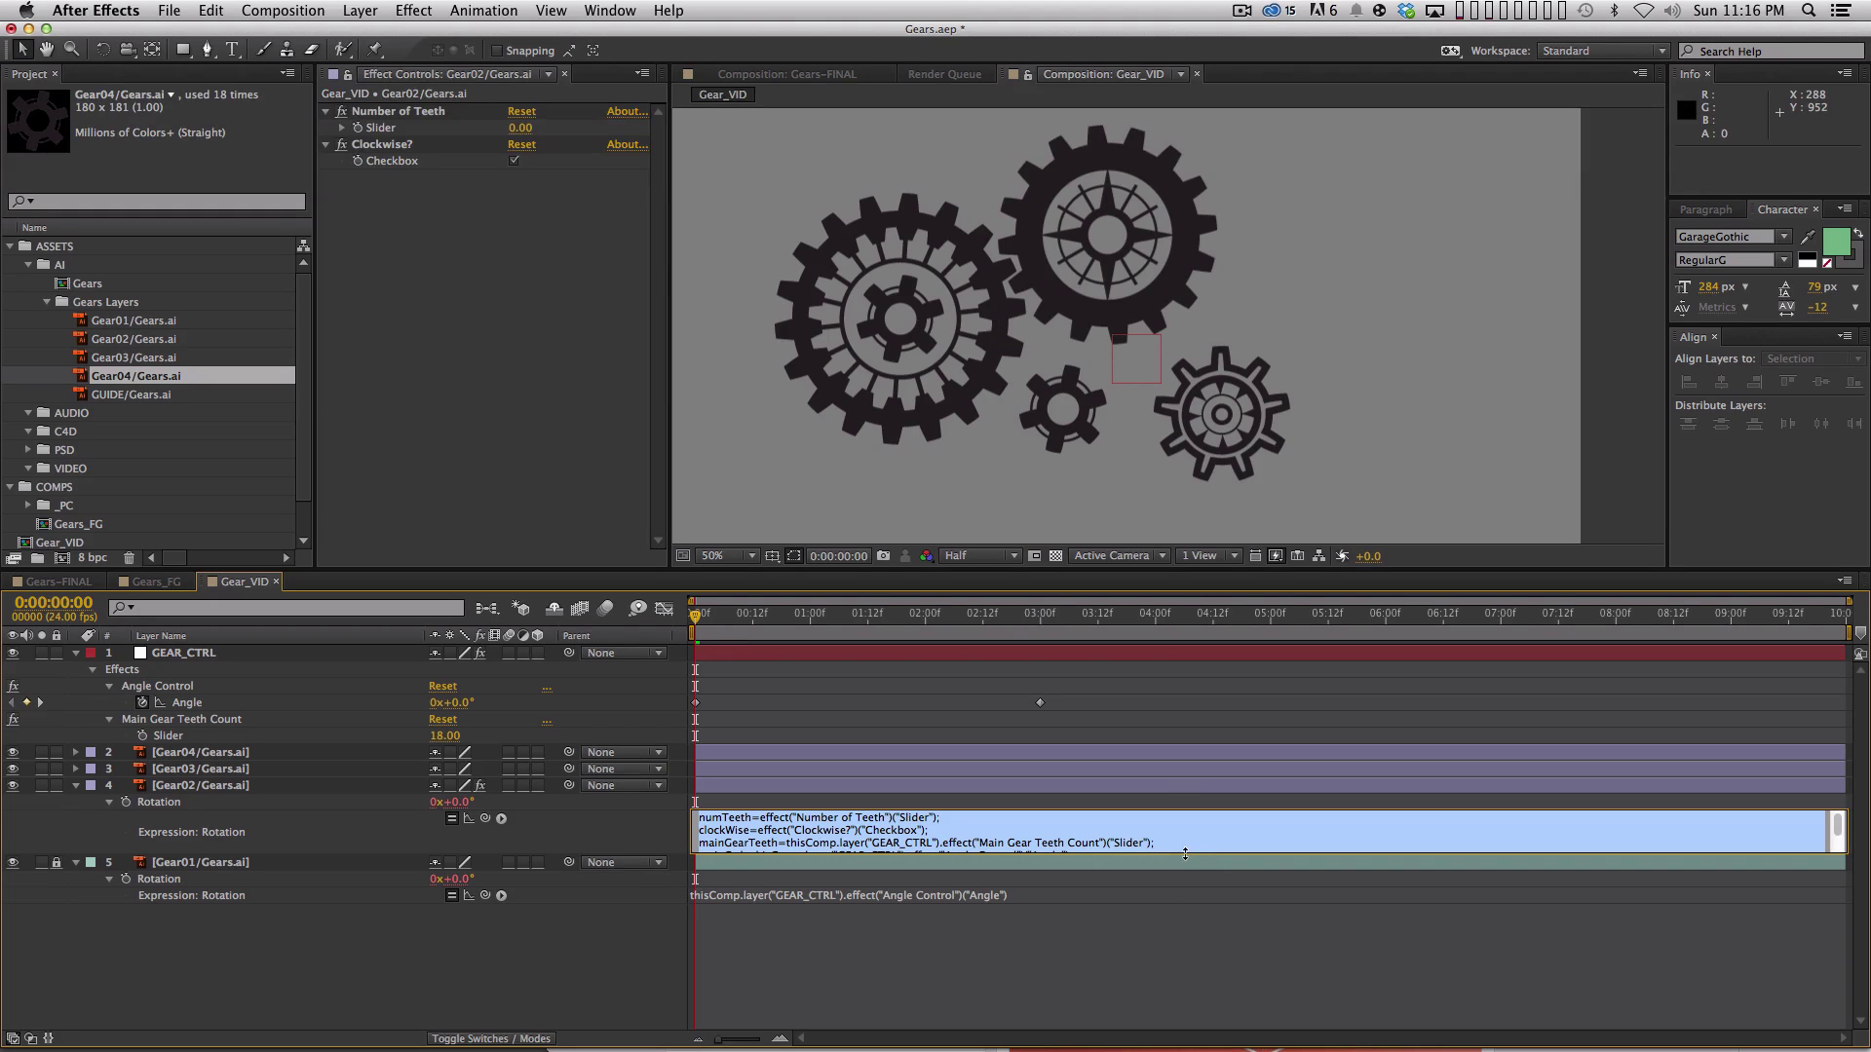
left_click_drag(1185, 854, 1185, 963)
left_click(1126, 868)
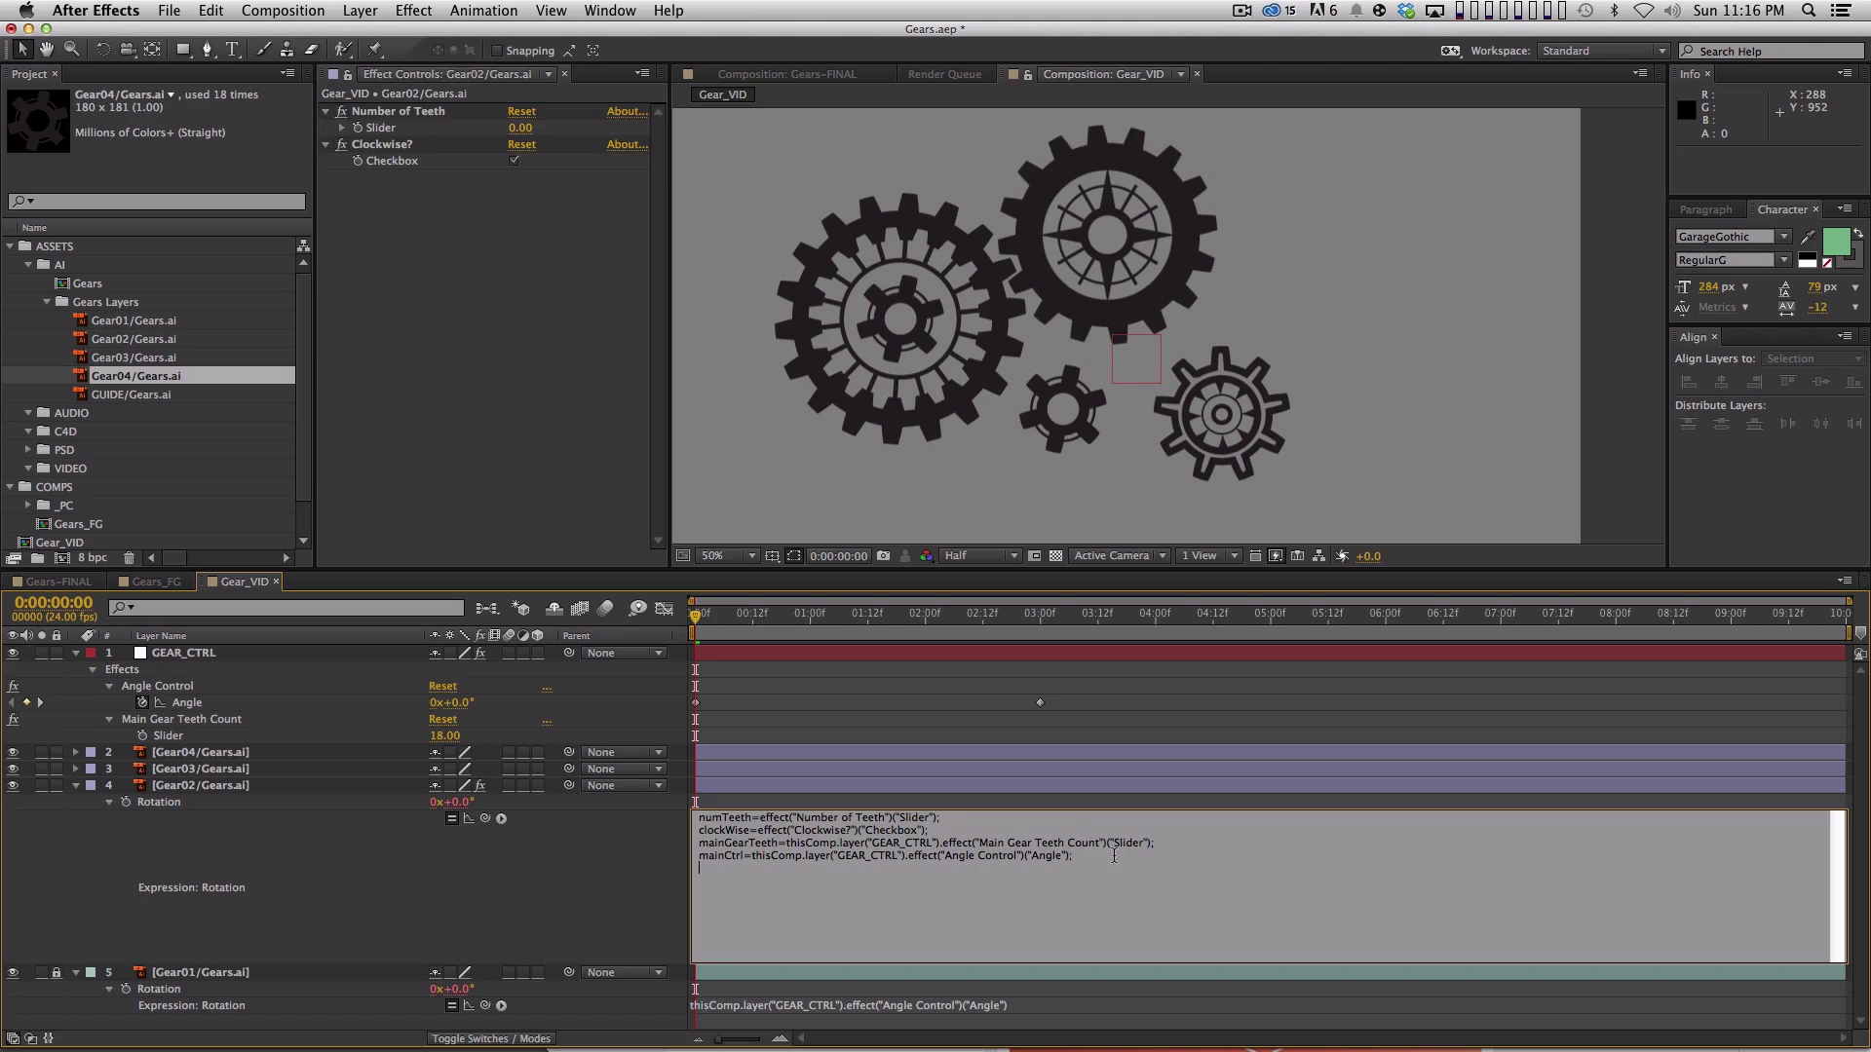
Add the line ratio=mainGearTeeth/numTeeth; to Gear02's rotation expression, separated by a blank line below the mainCtrl line.
key("Return")
type("ratio")
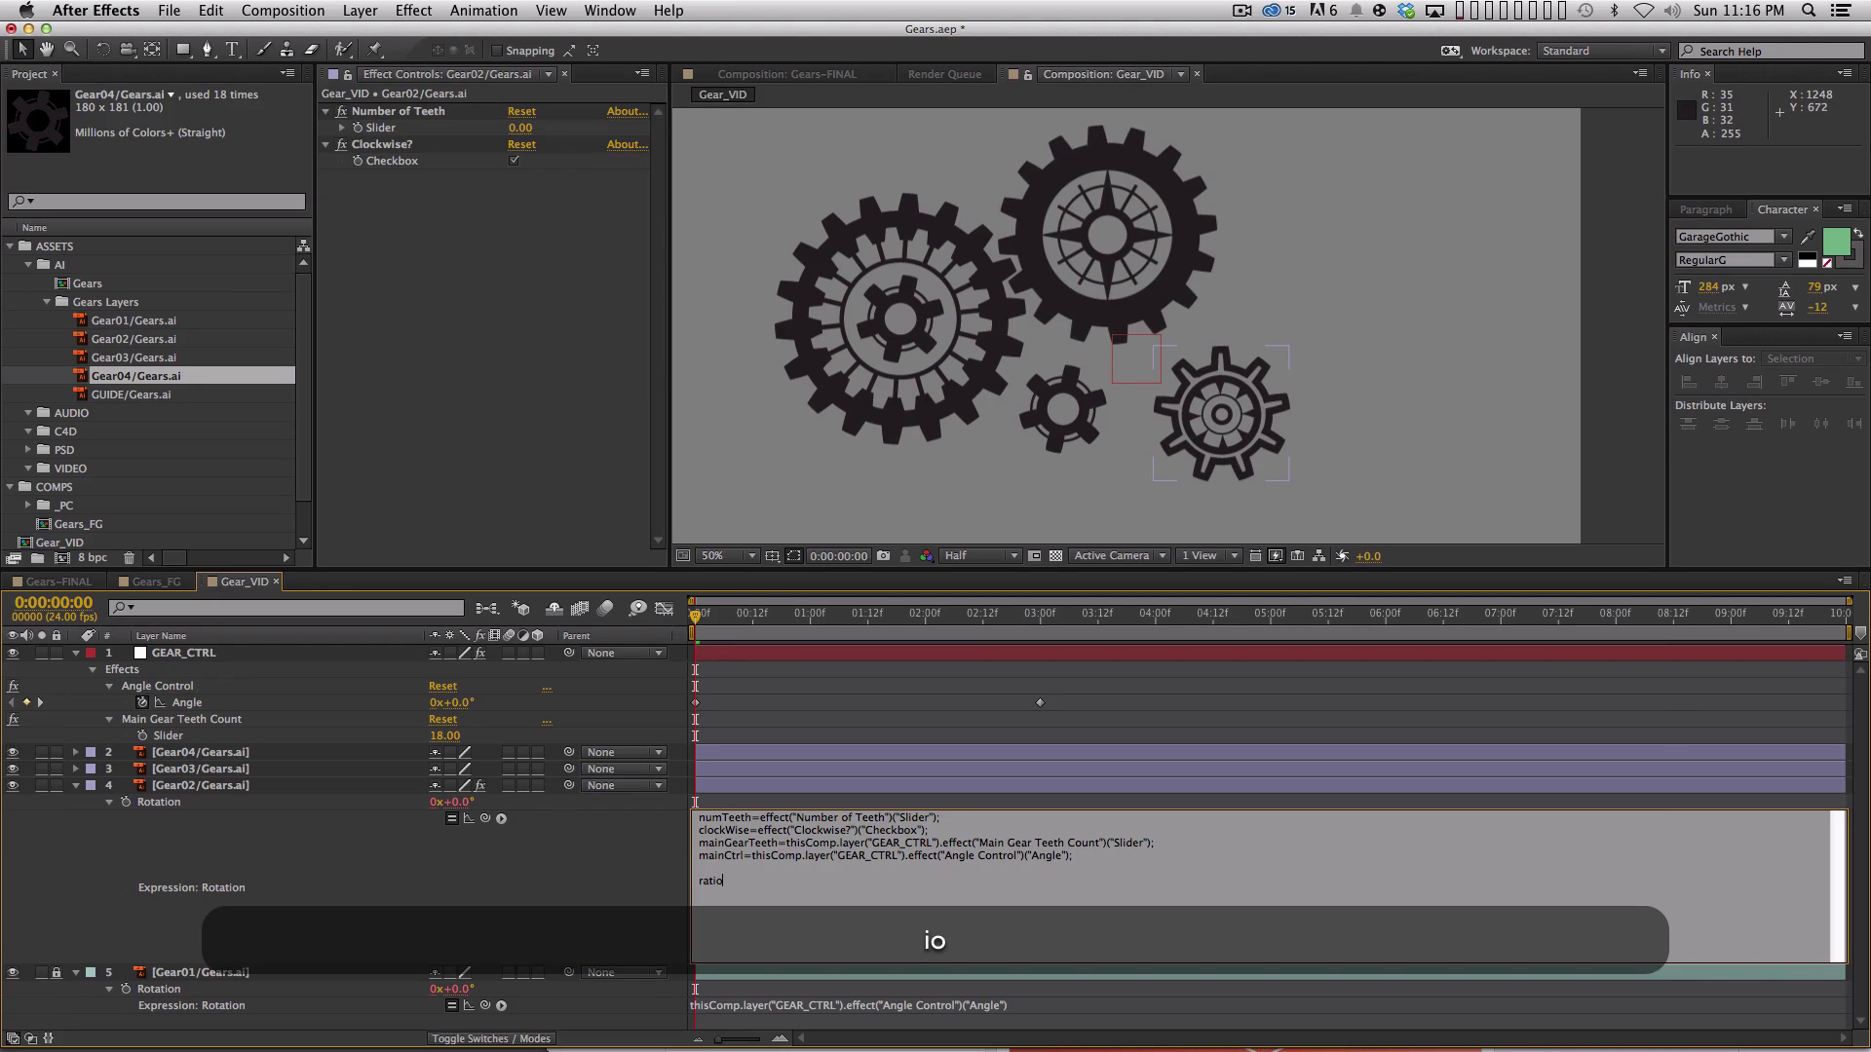
type("=")
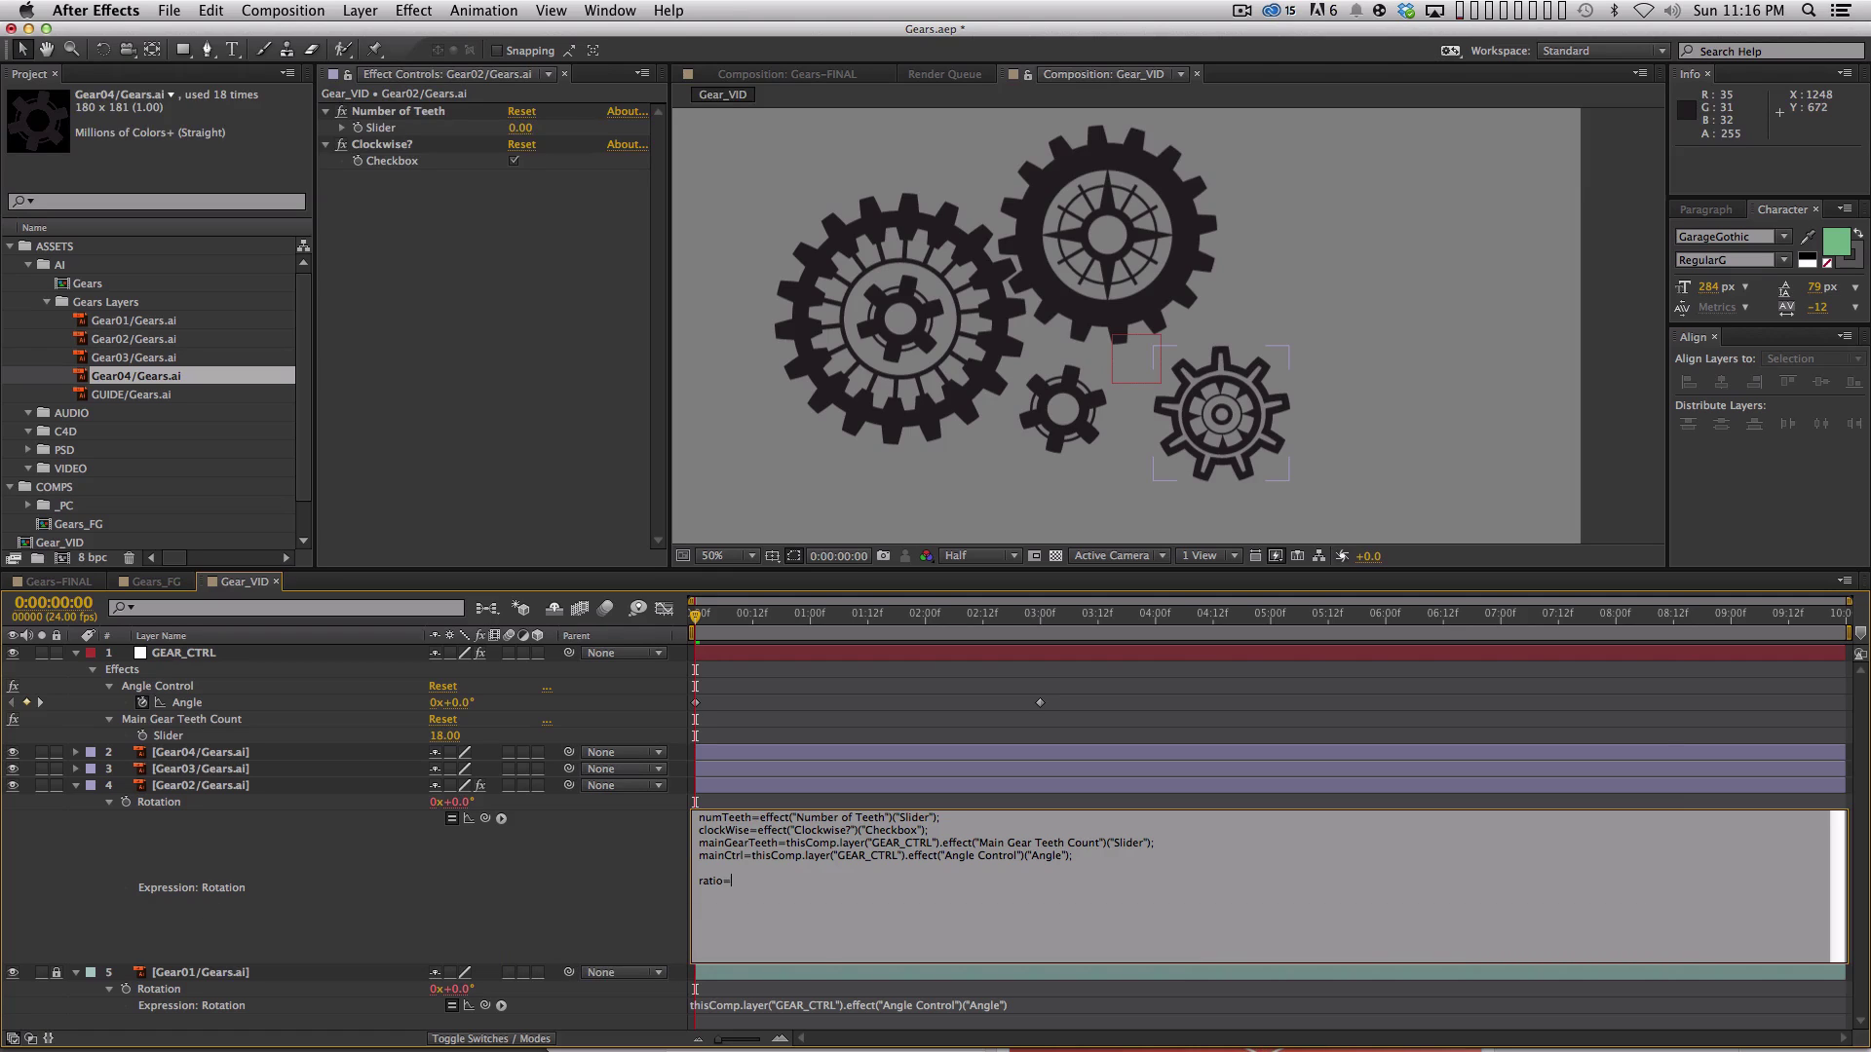
left_click_drag(698, 842, 779, 844)
left_click(845, 904)
type("mai")
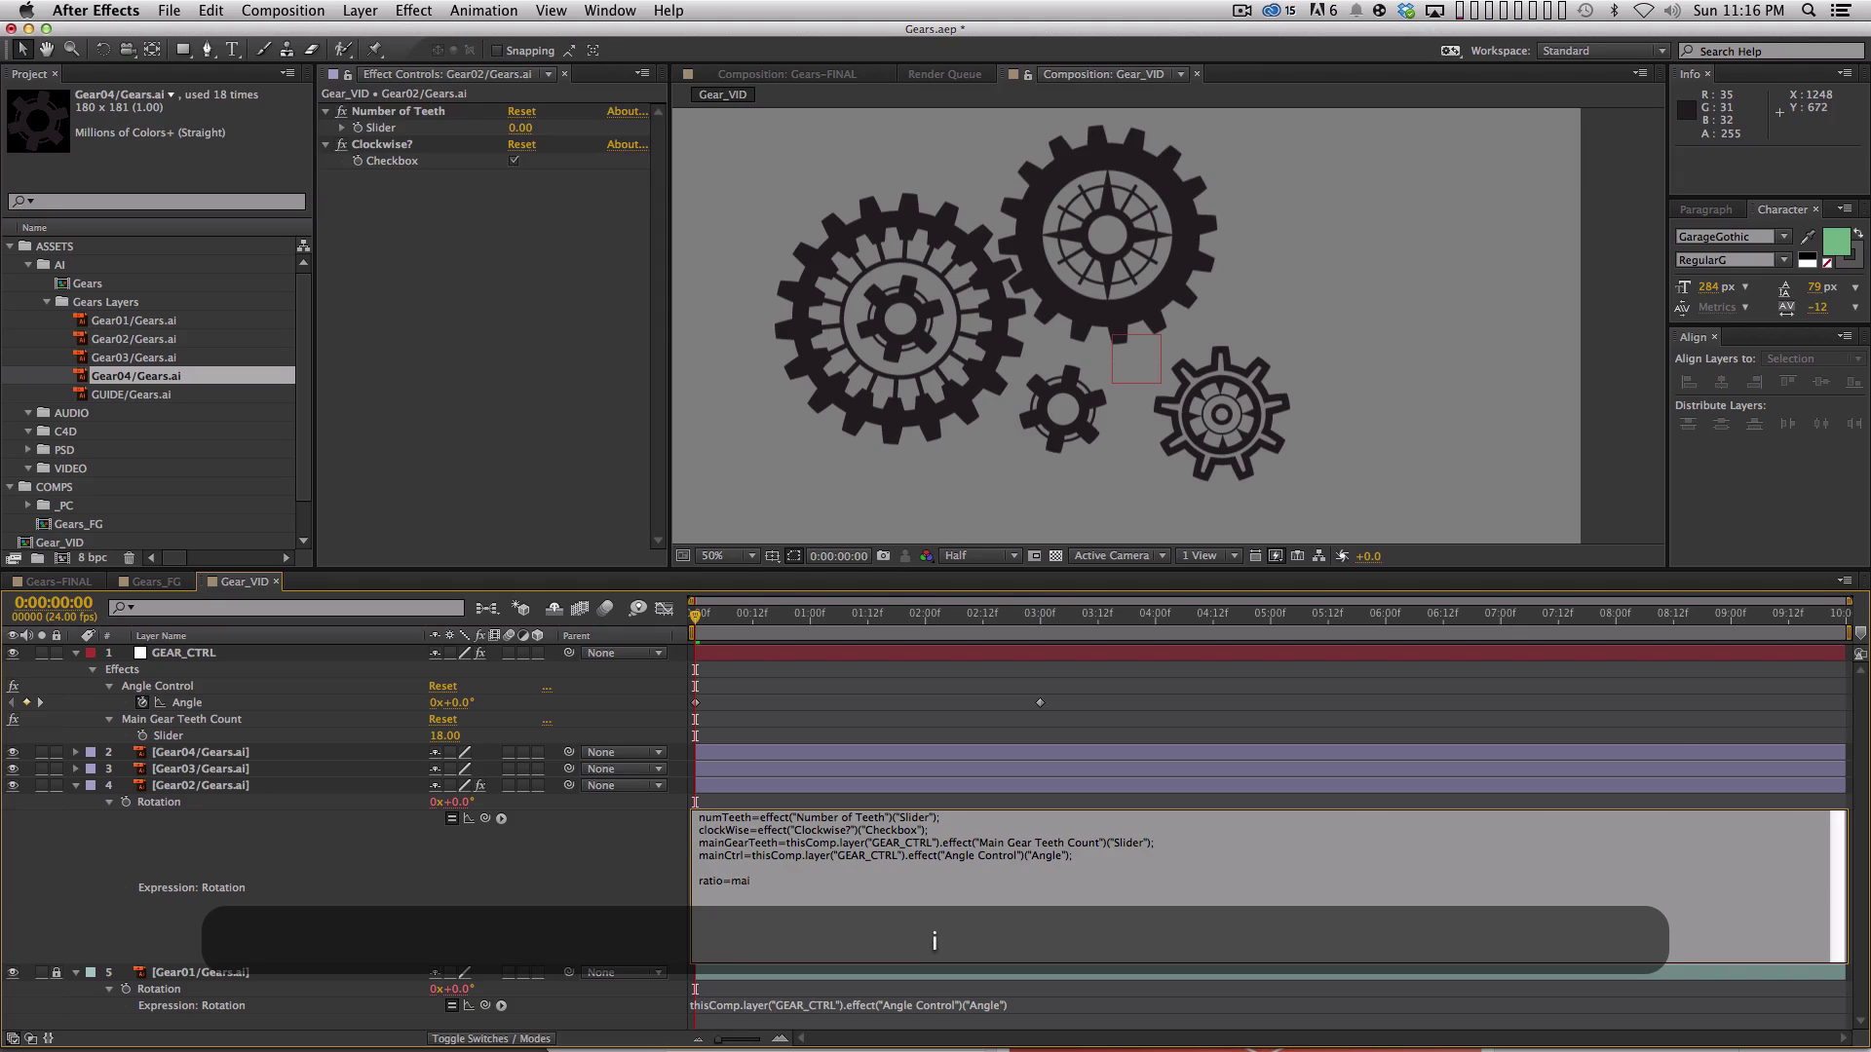
type("nGearTeeth/")
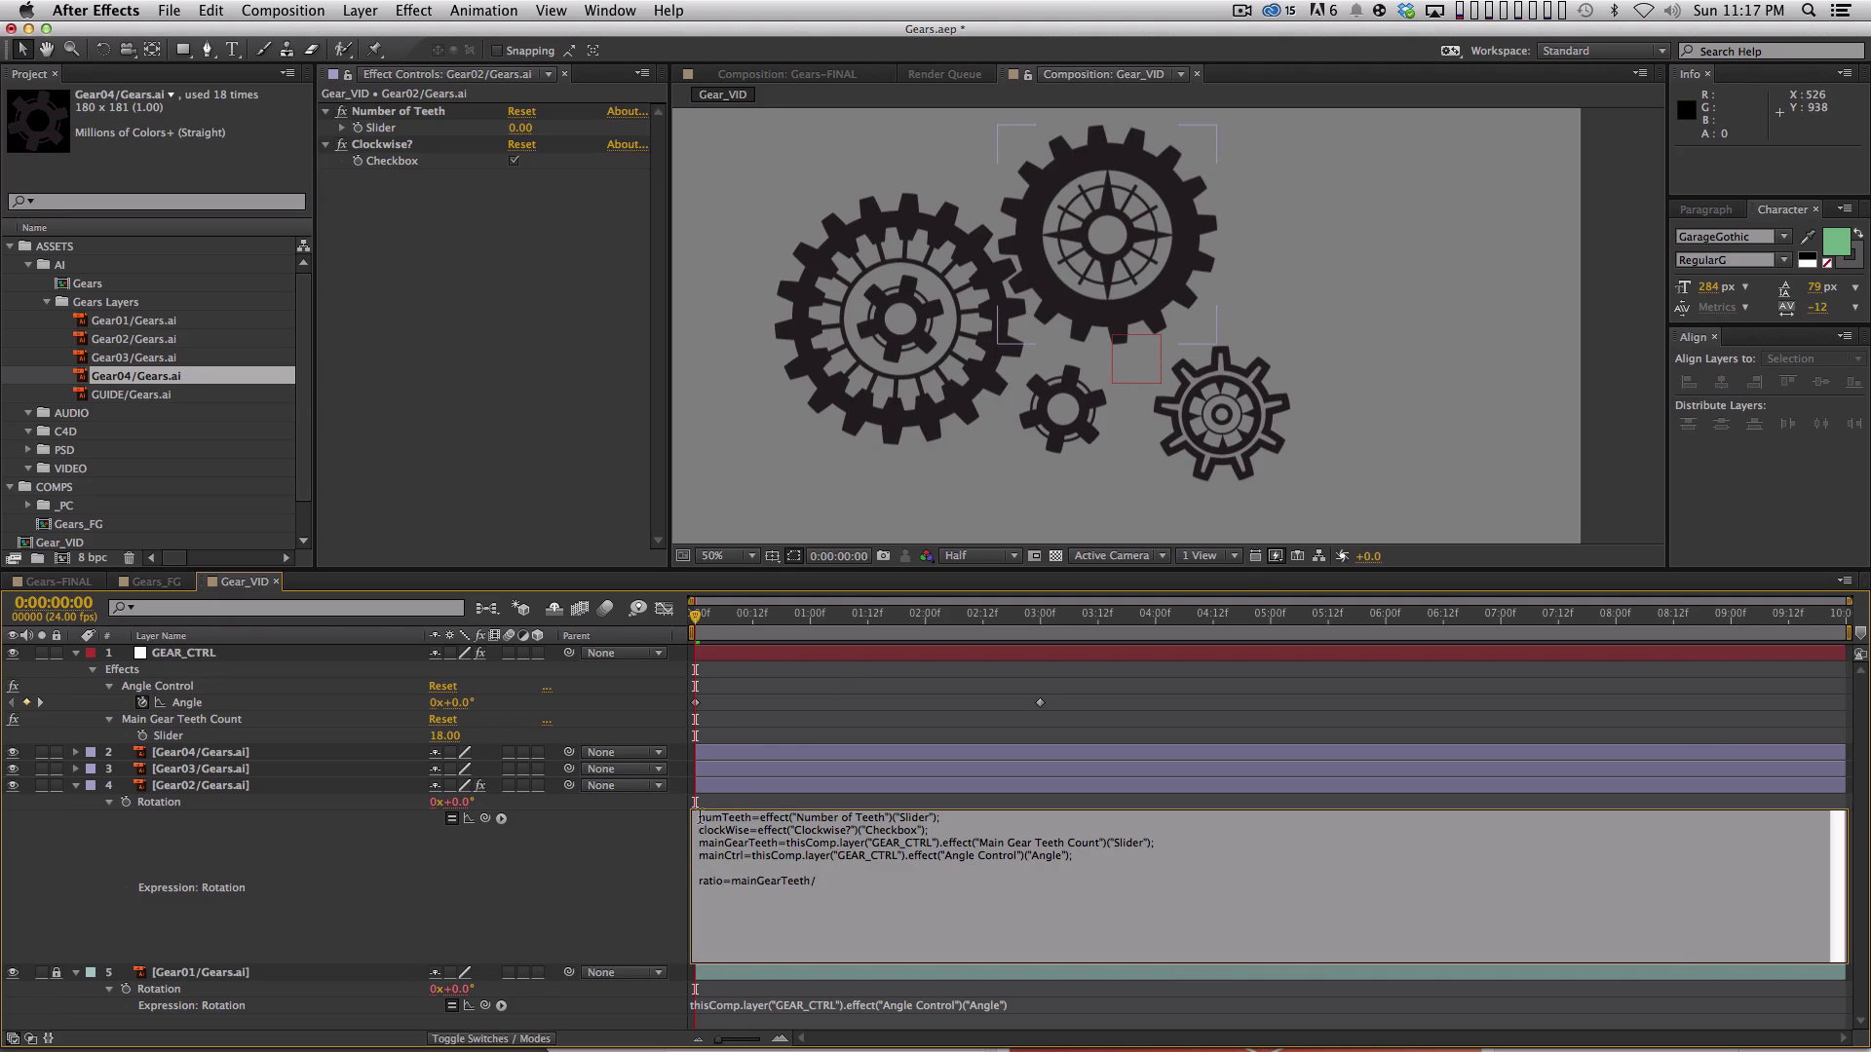
left_click_drag(701, 817, 747, 817)
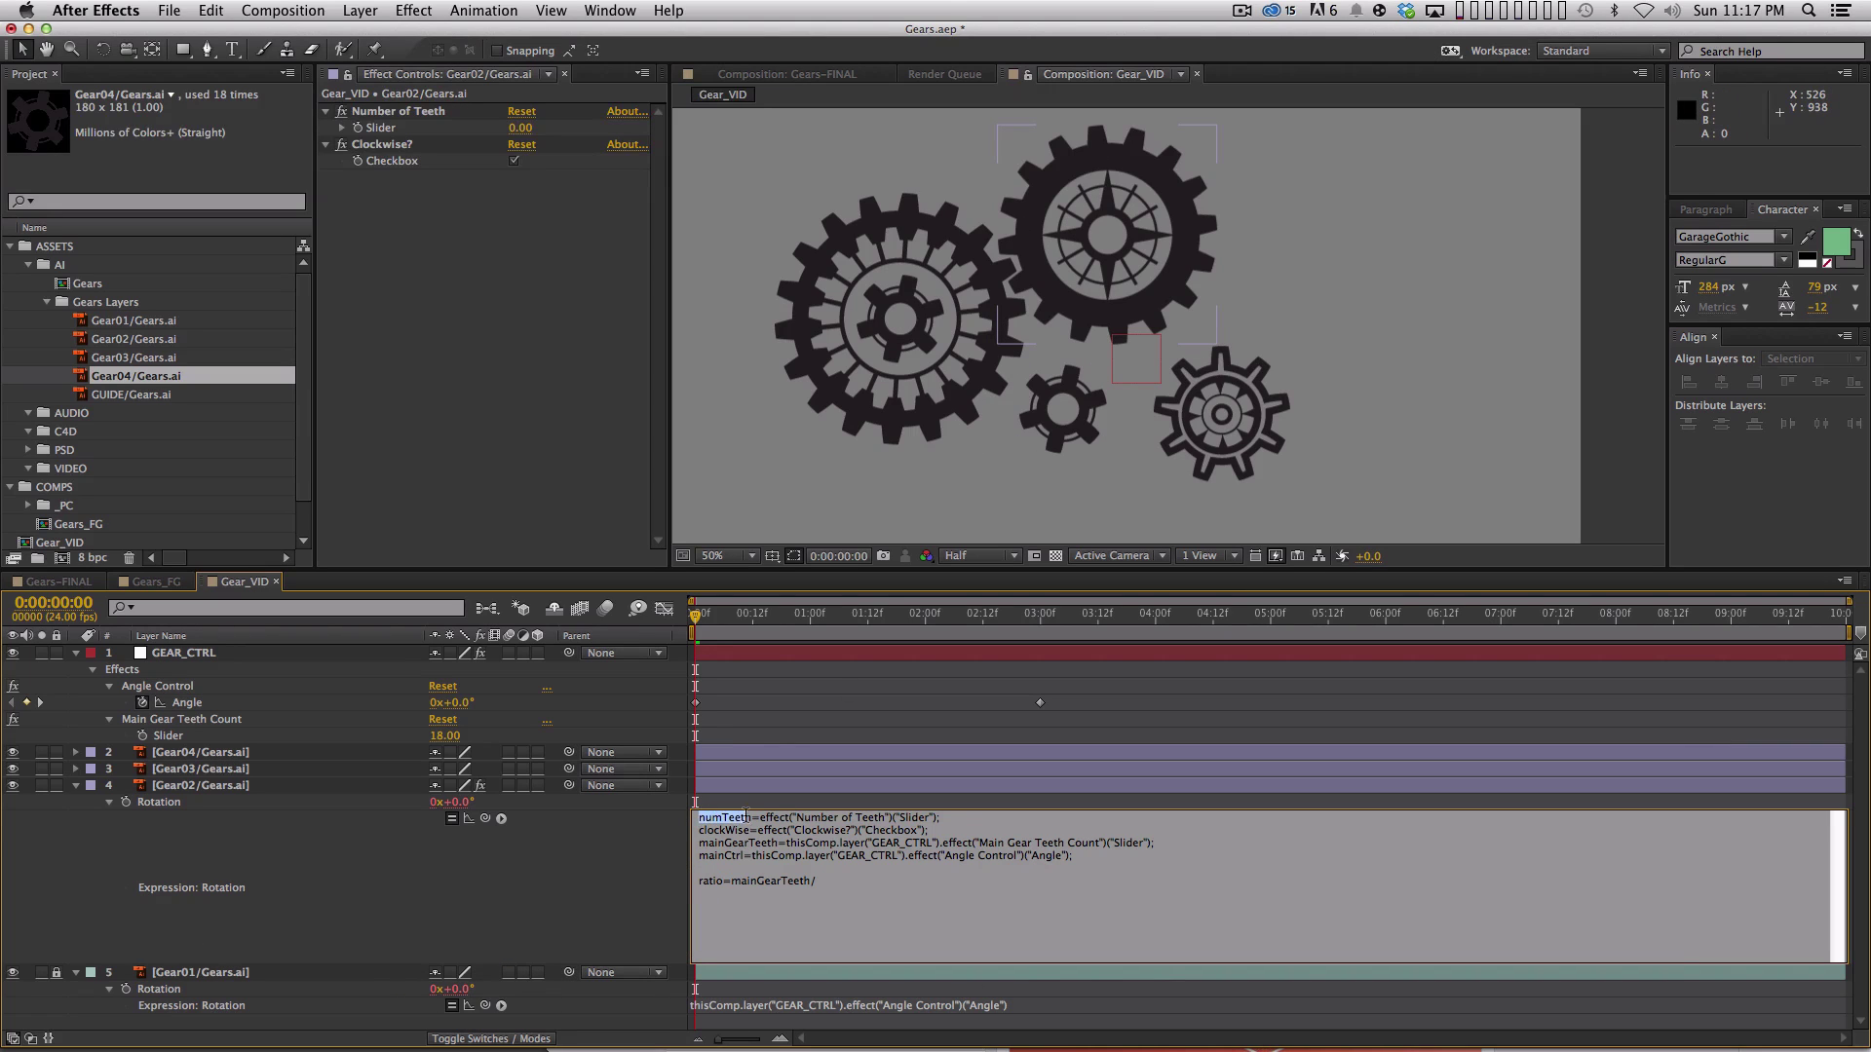
left_click(845, 884)
type("numTeeth")
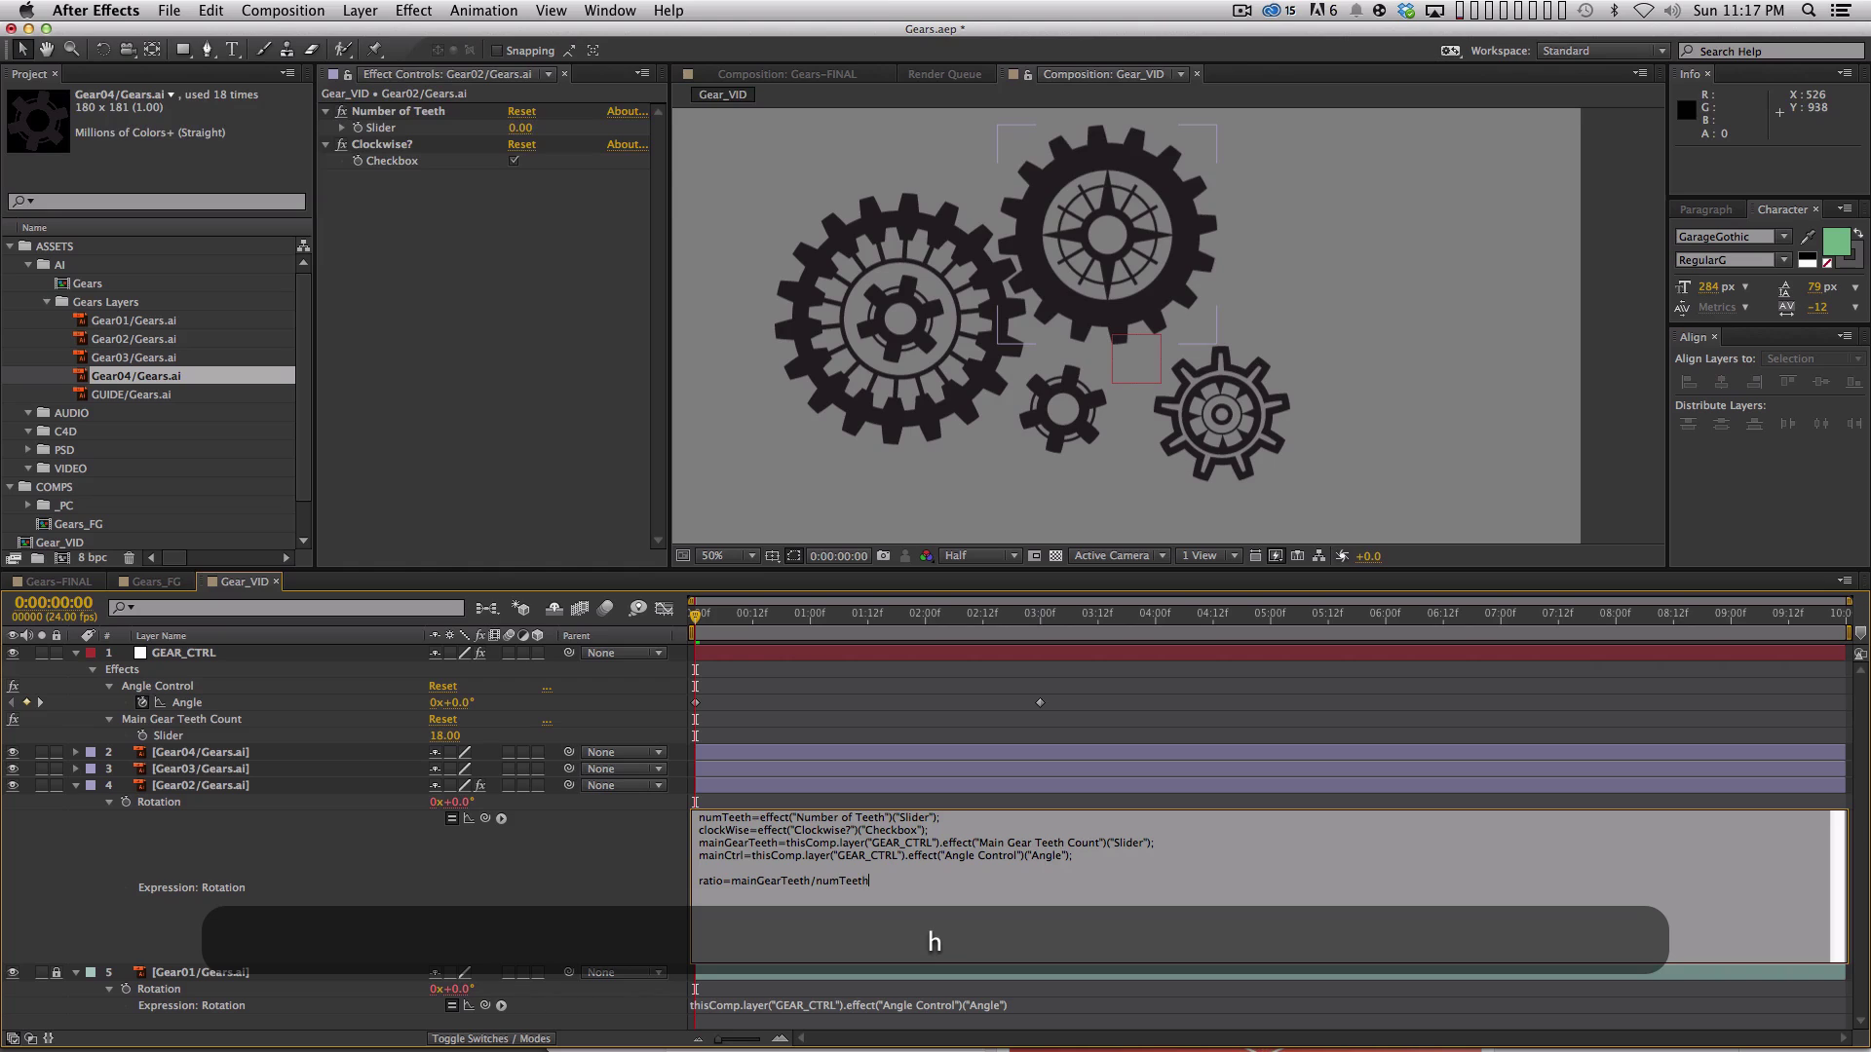
type(";")
key("Return")
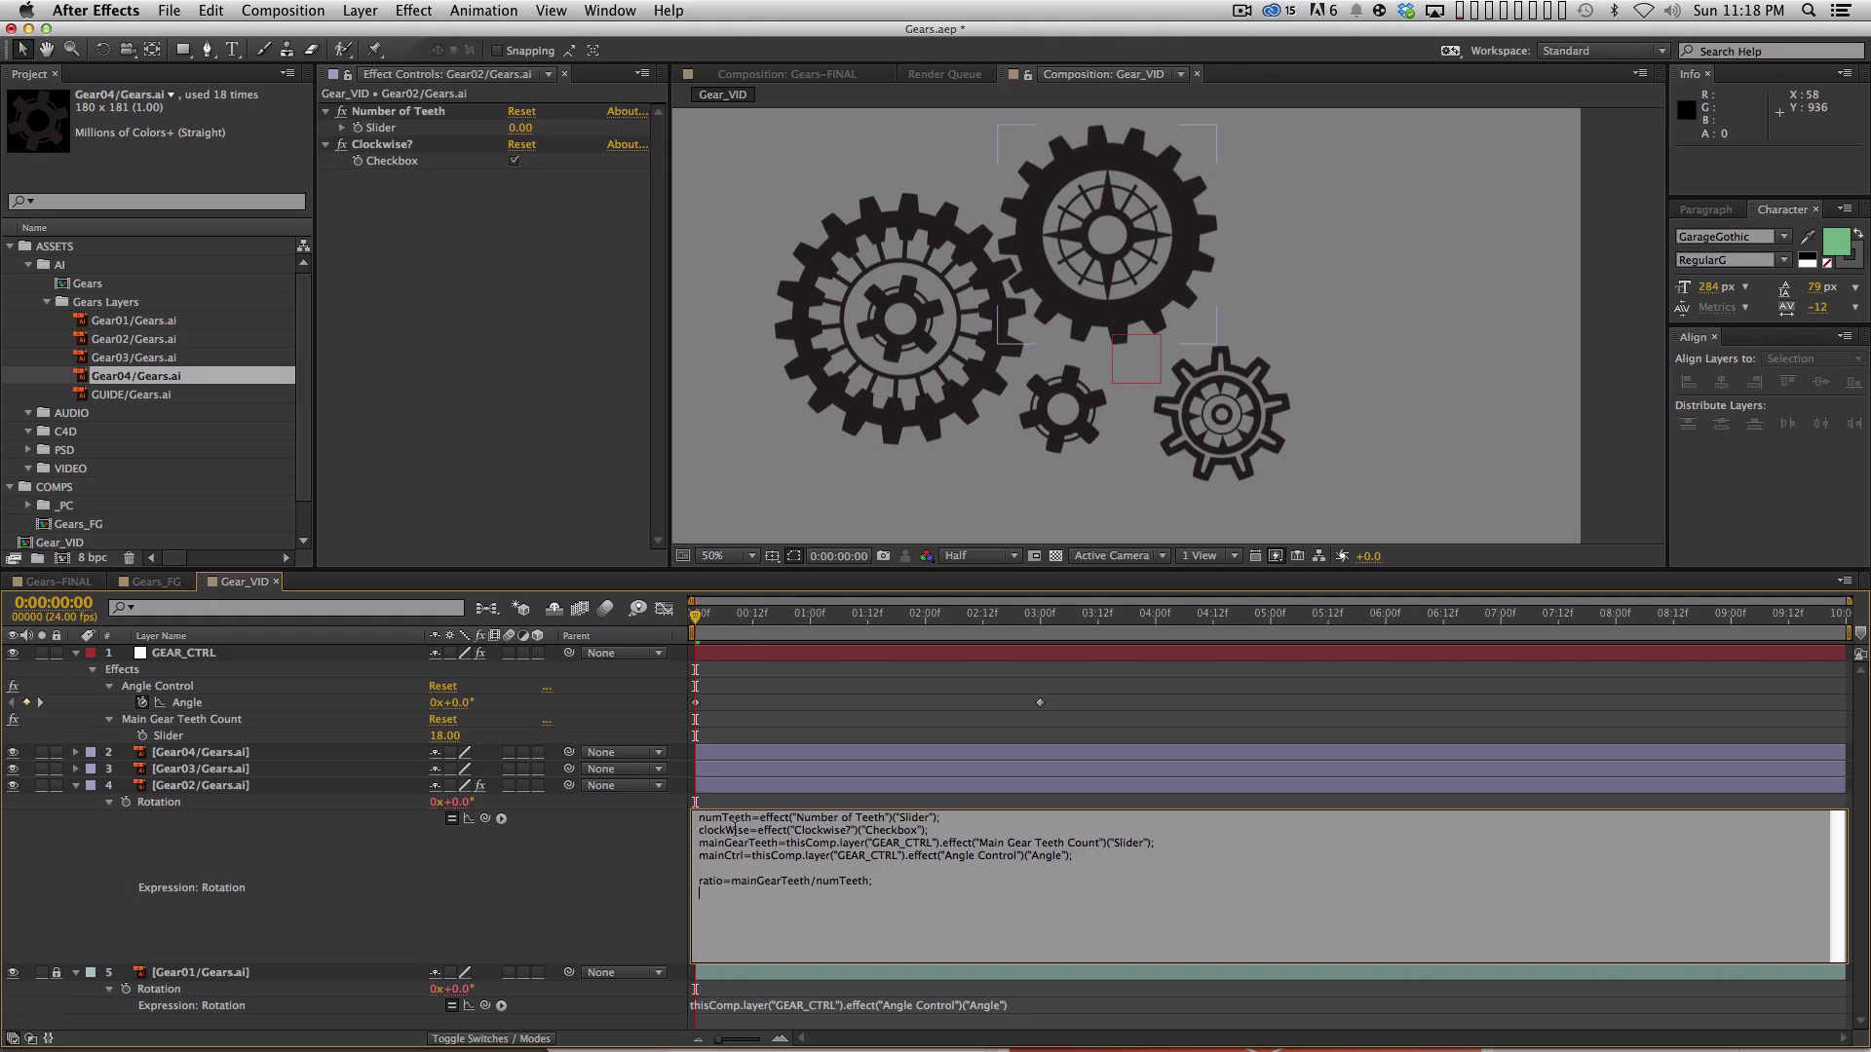
Start a conditional below the ratio line in Gear02's rotation expression with if (clockWise==1) {.
type("if (")
type("cl")
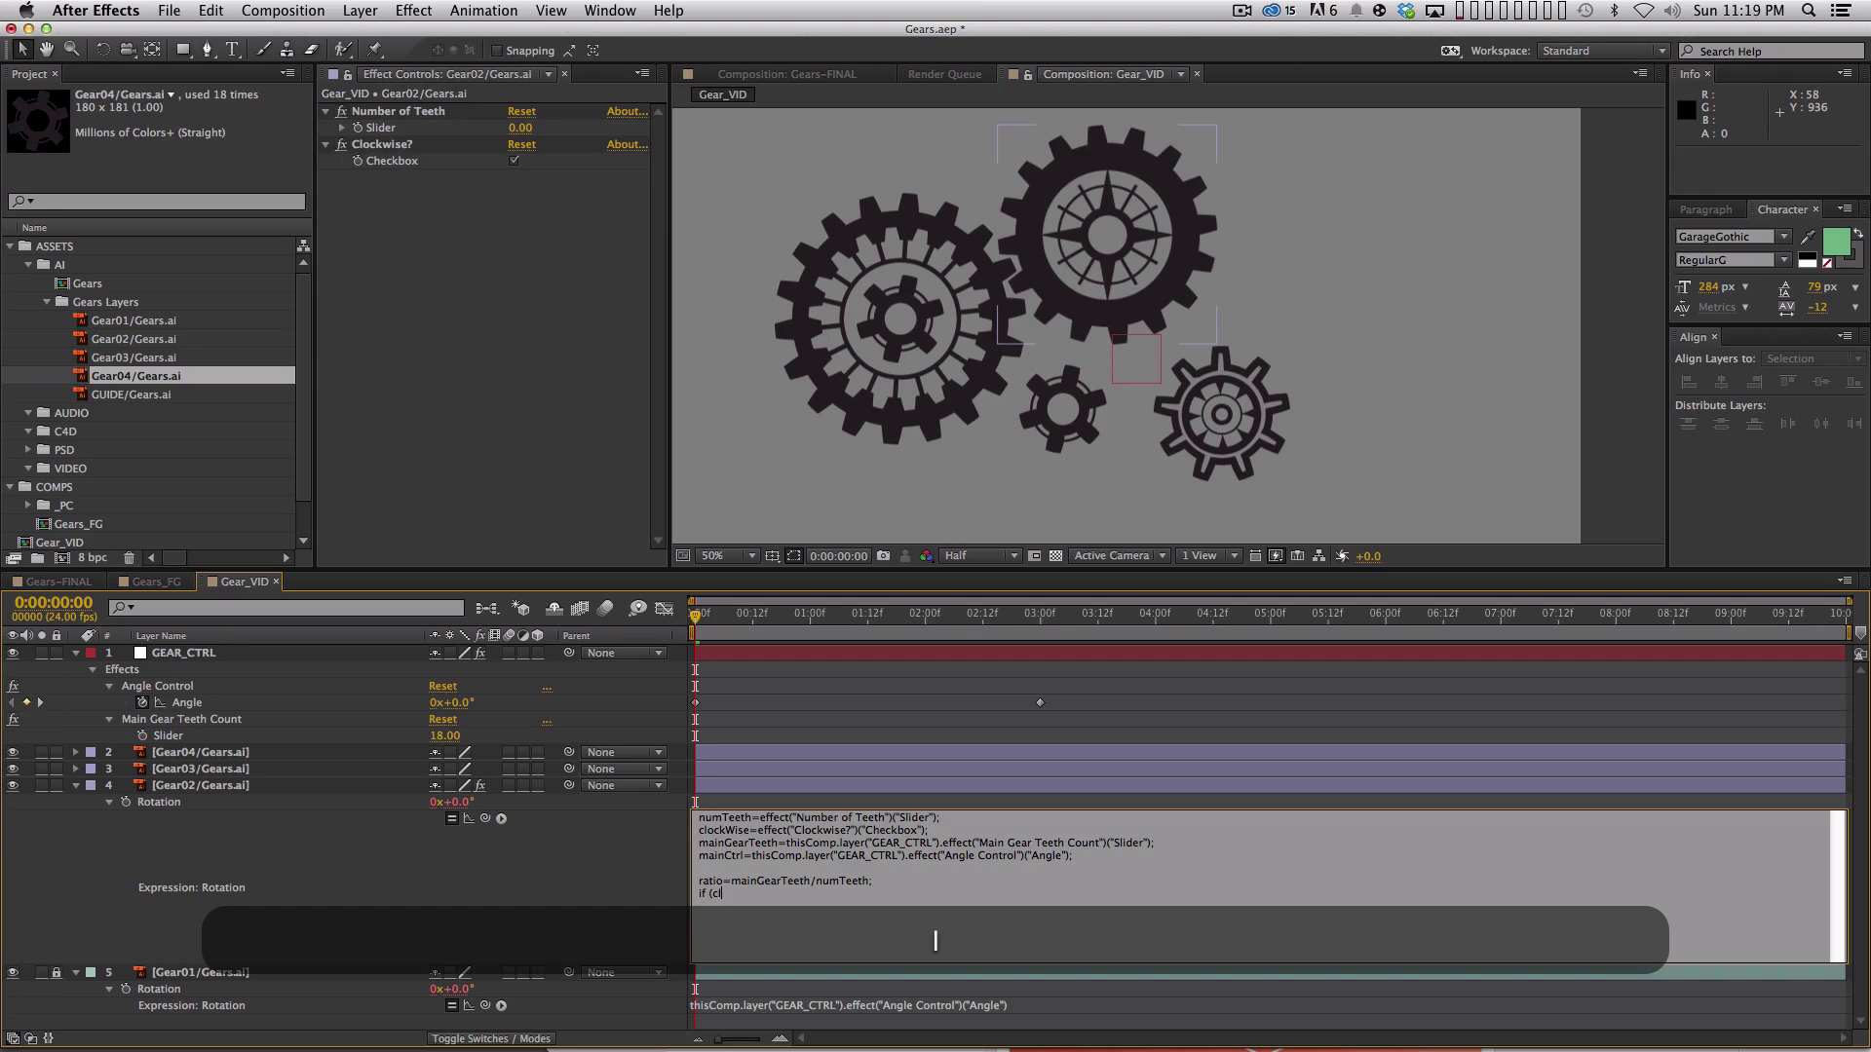
type("ockWise==1")
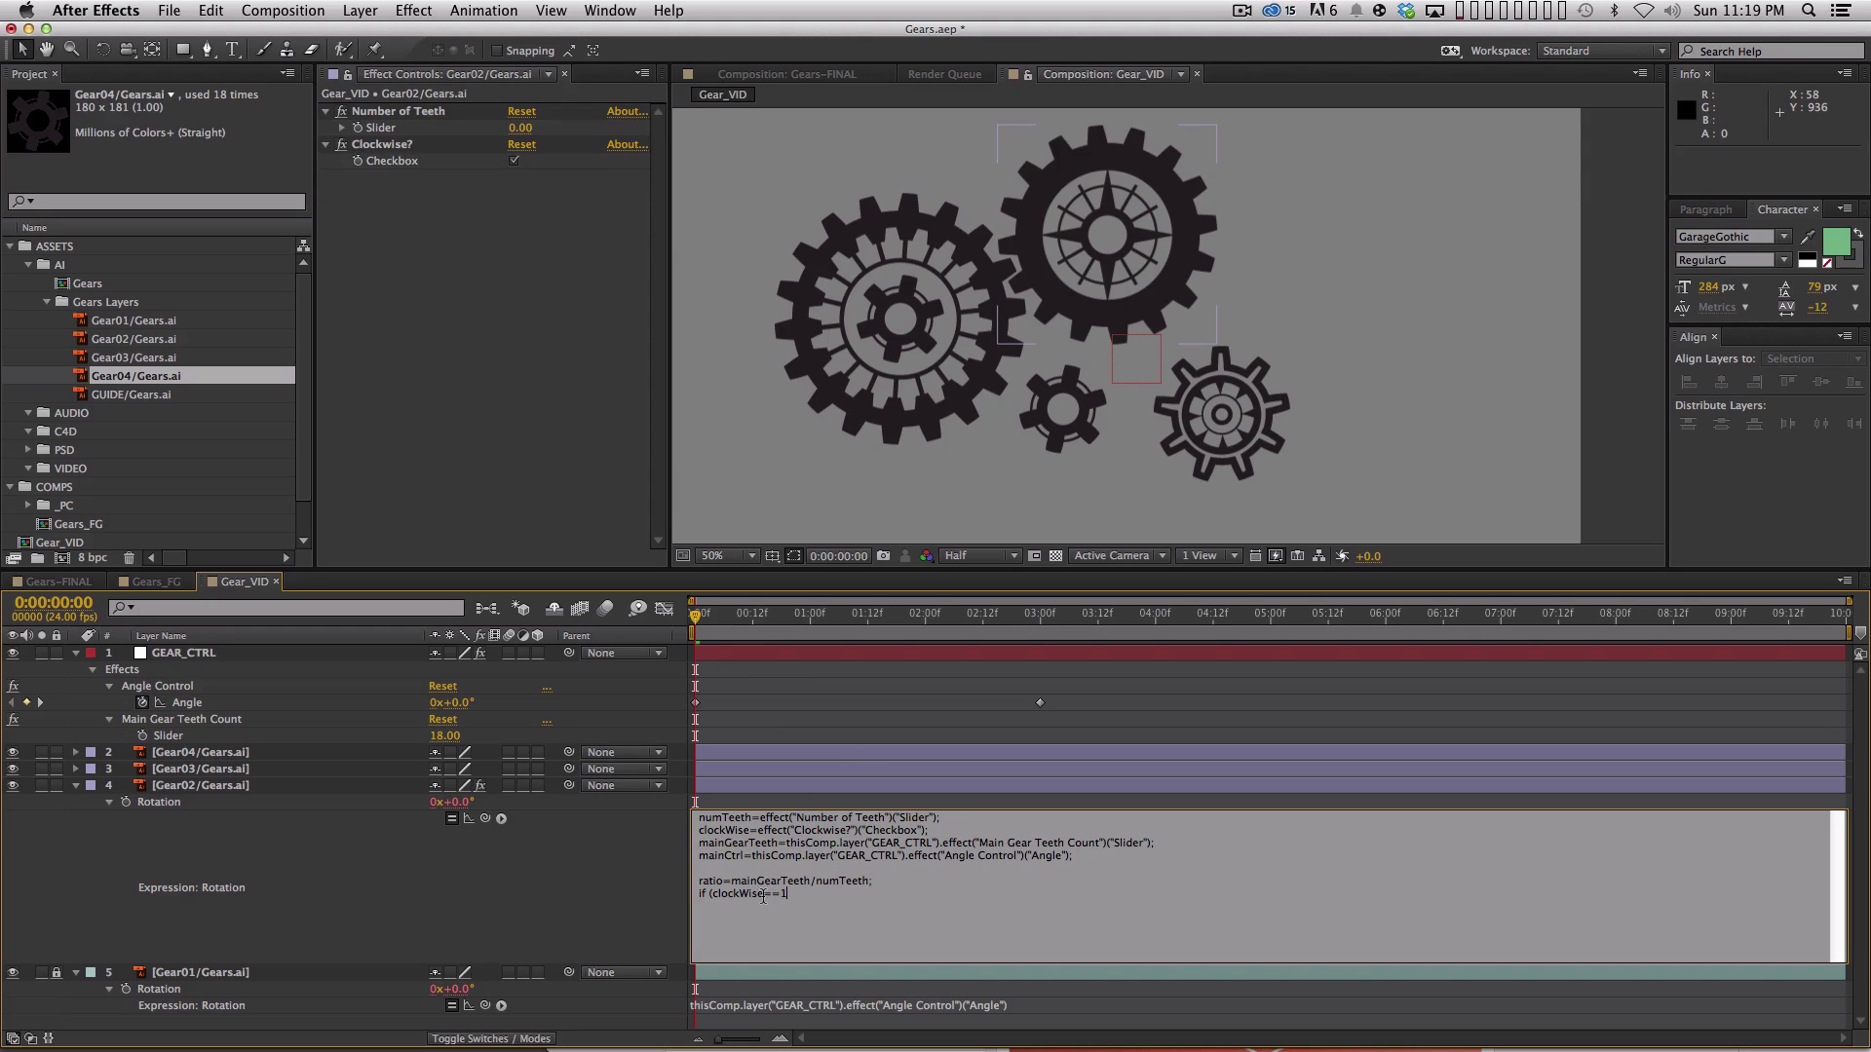
type(") {")
key("Return")
left_click(1039, 703)
left_click(1175, 579)
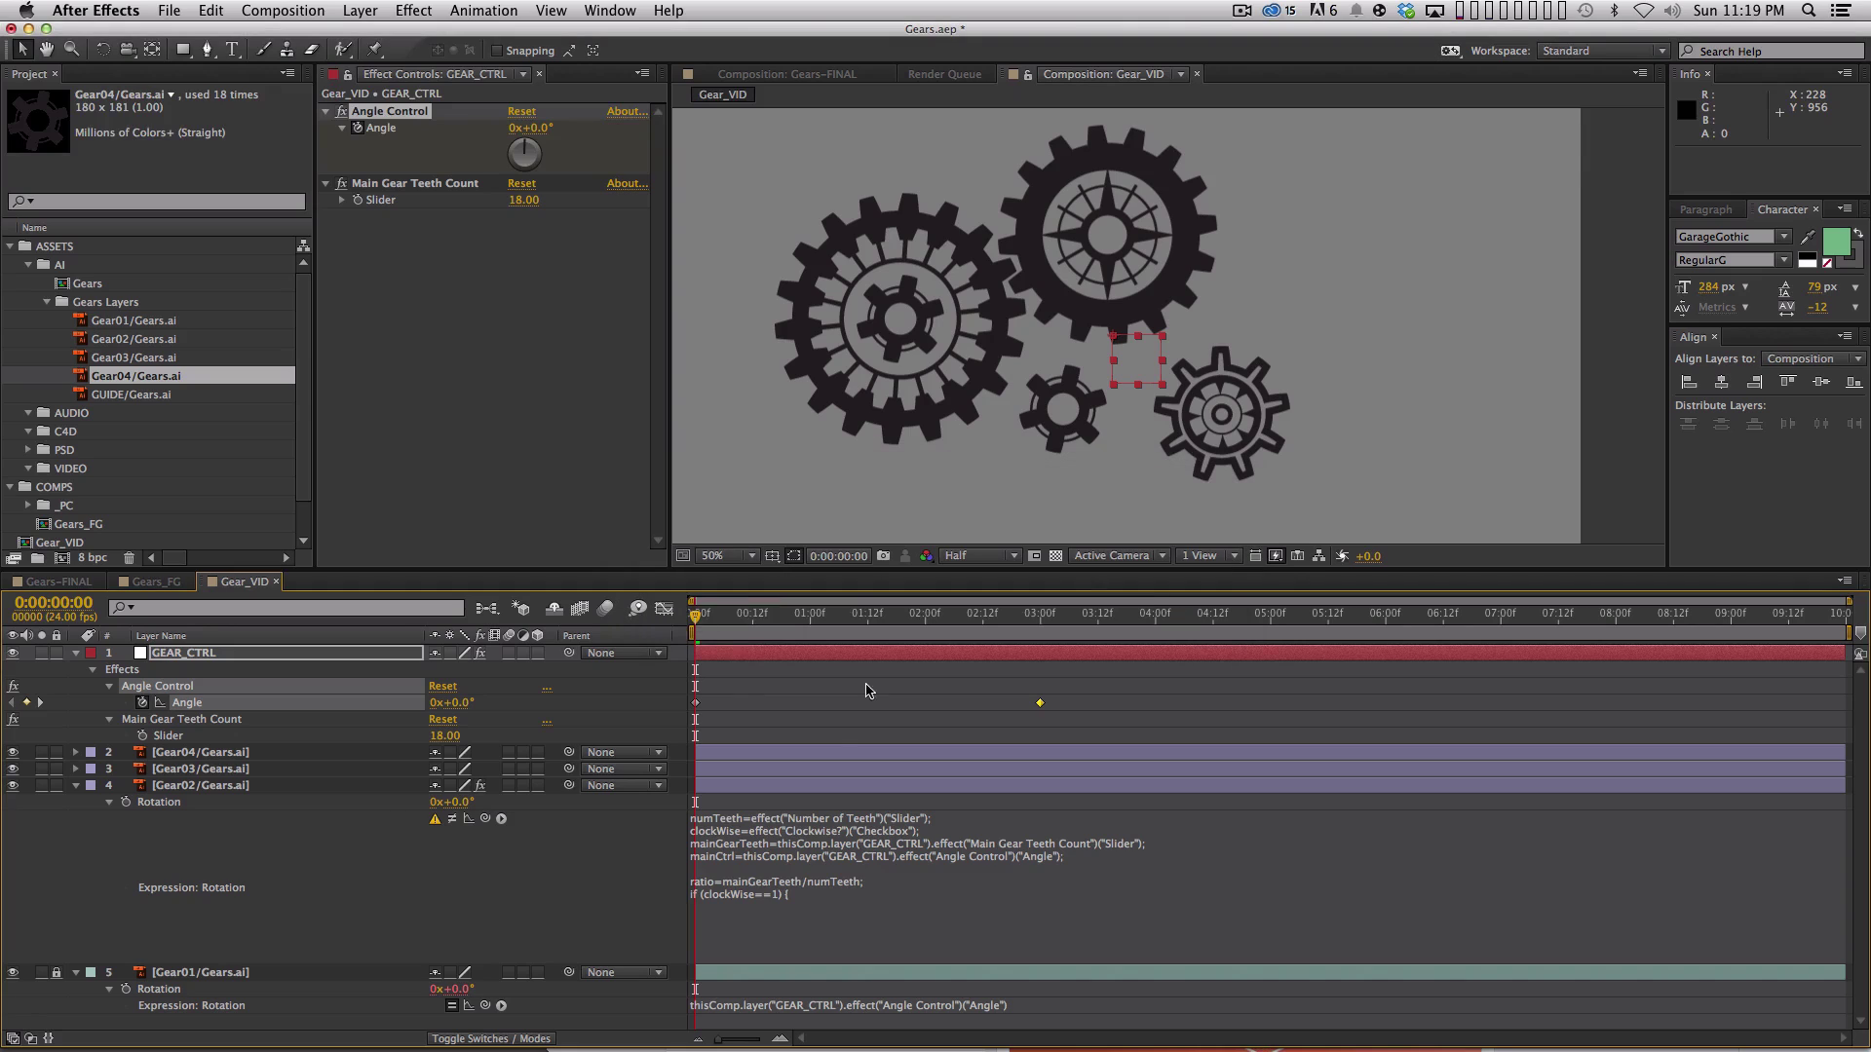
Reopen Gear02's rotation expression and add an indented ratio*mainCtrl; line inside the if block.
left_click(799, 901)
left_click(797, 897)
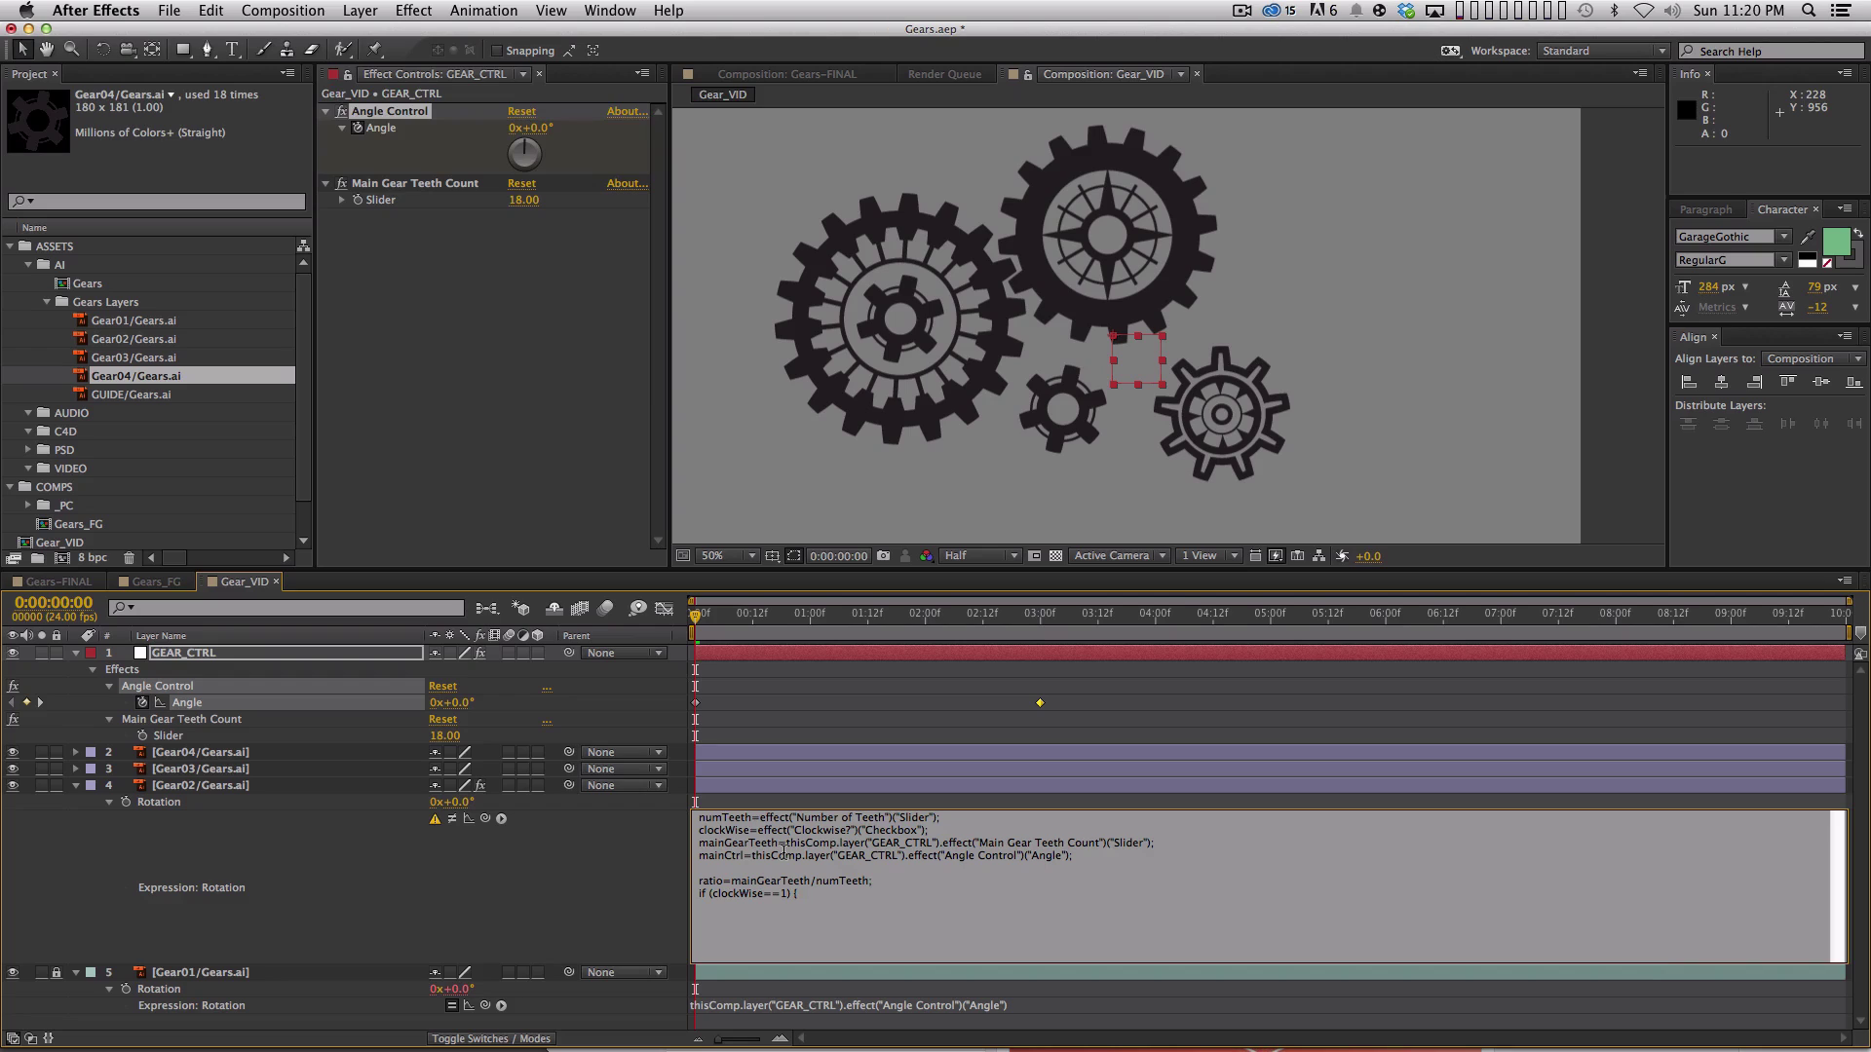
key("Return")
key("Tab")
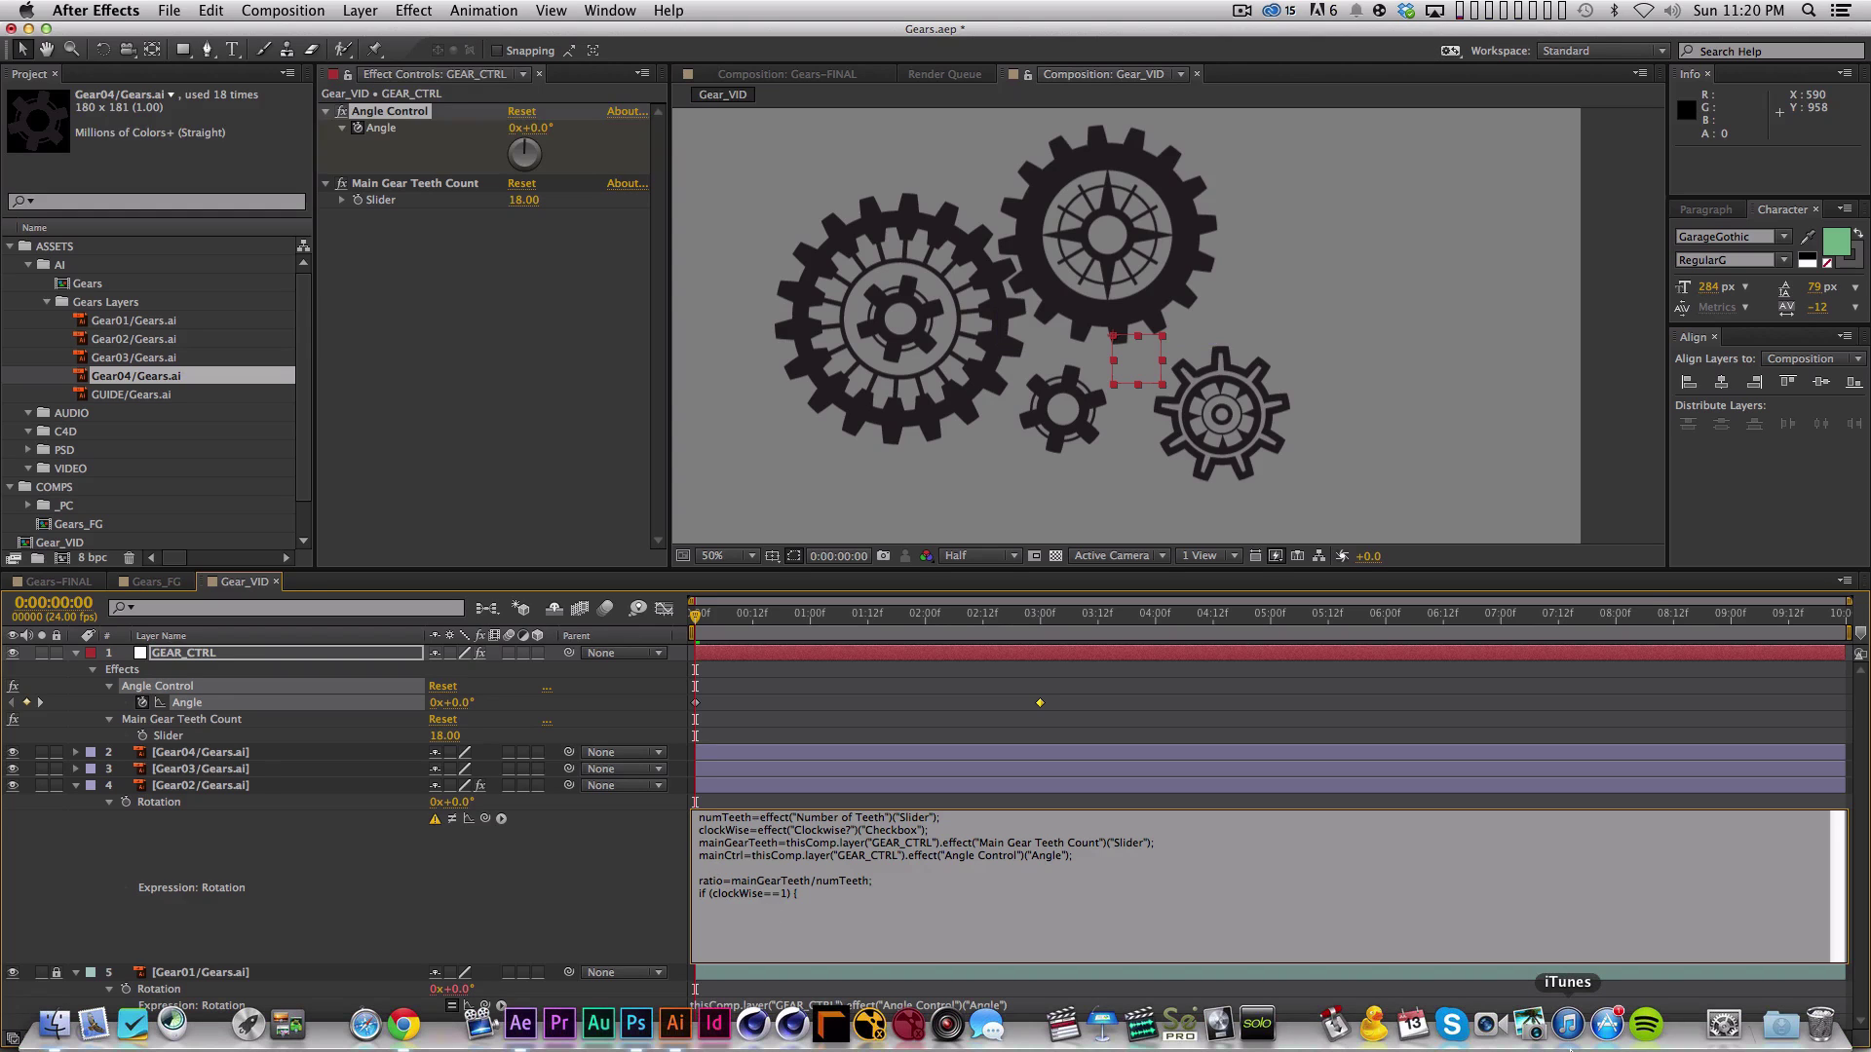
key("Return")
key("Tab")
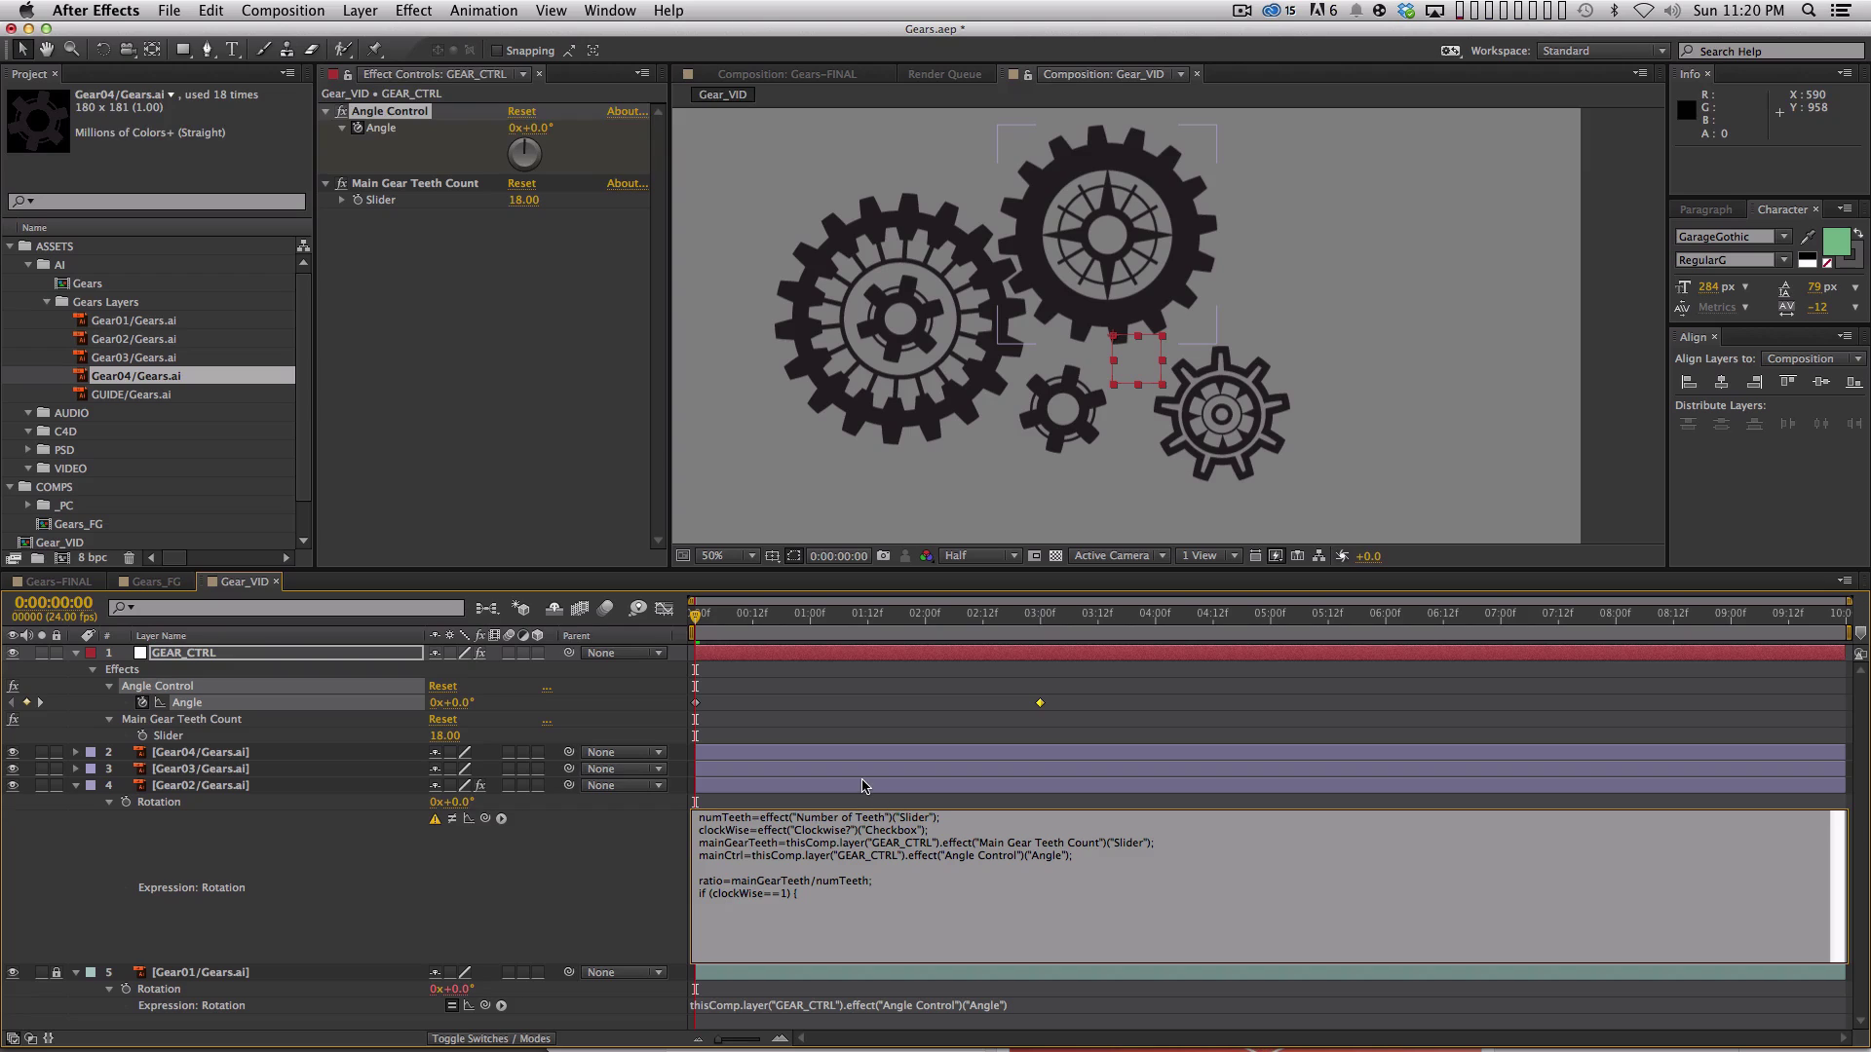
type("ratio*mainCtrl;")
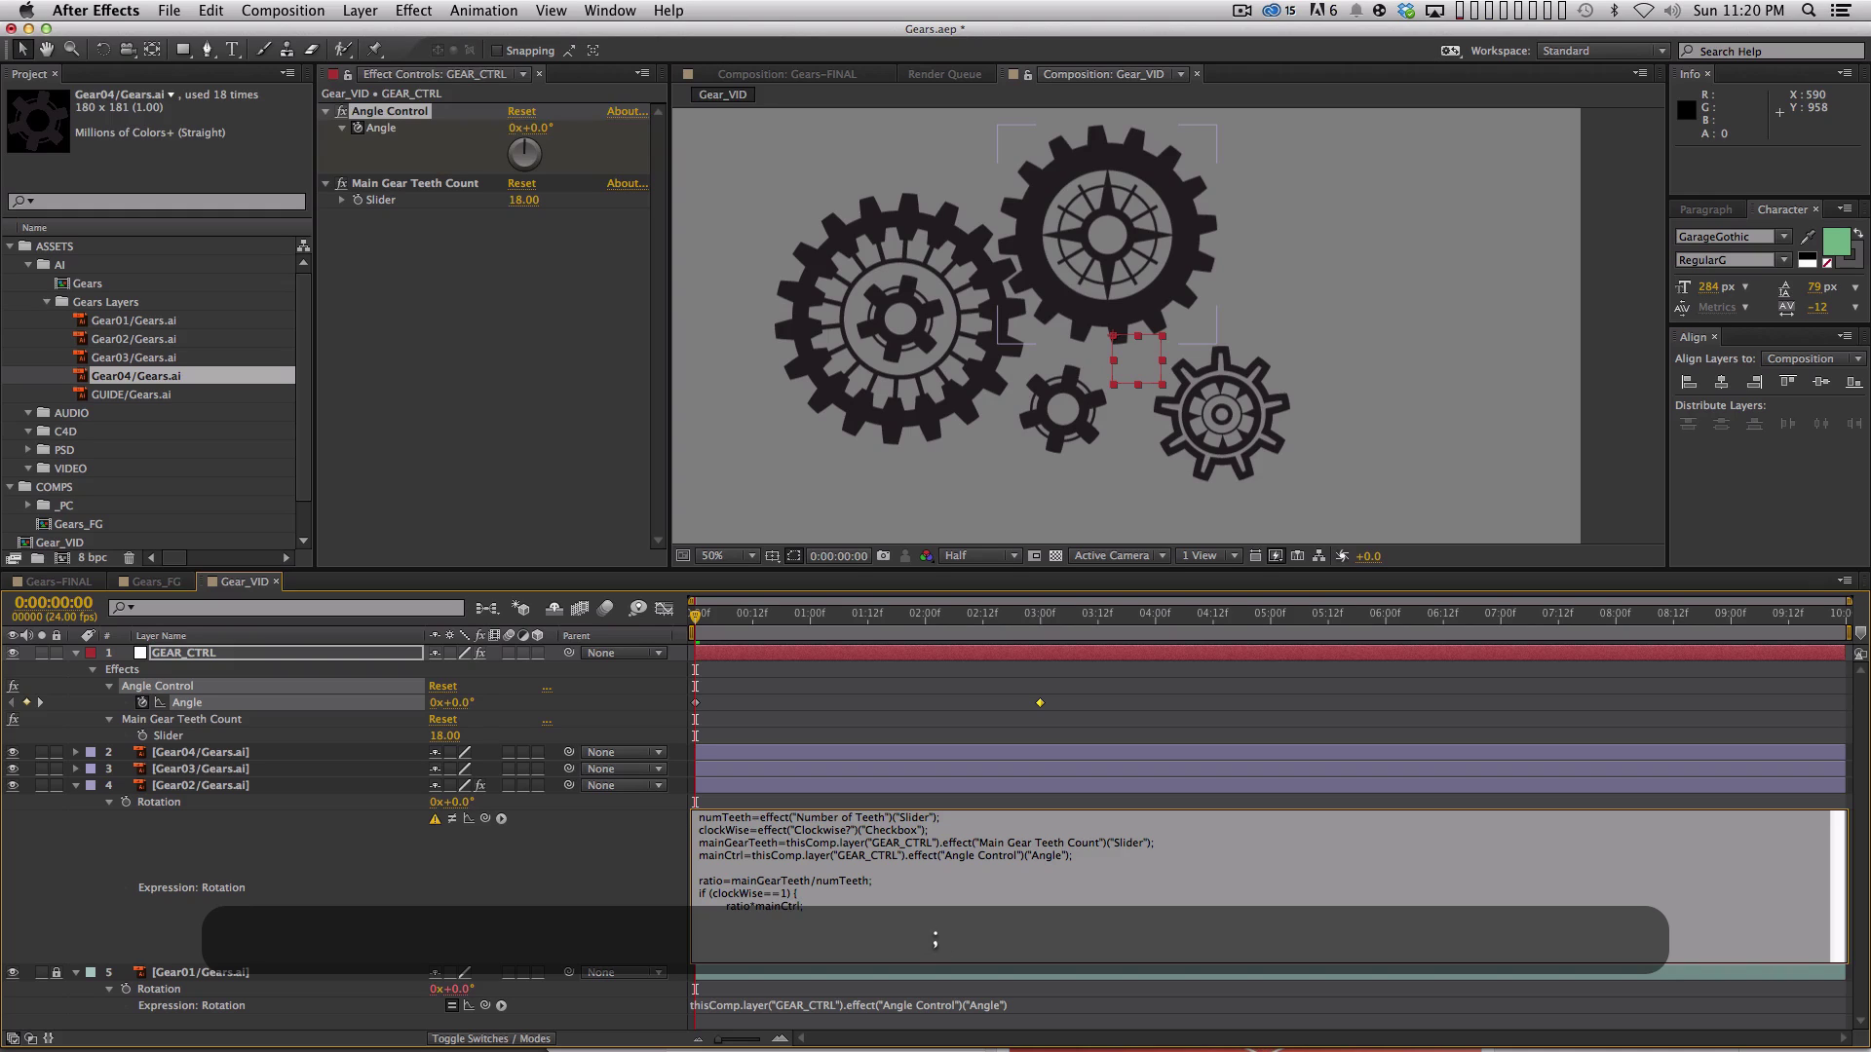
key("Return")
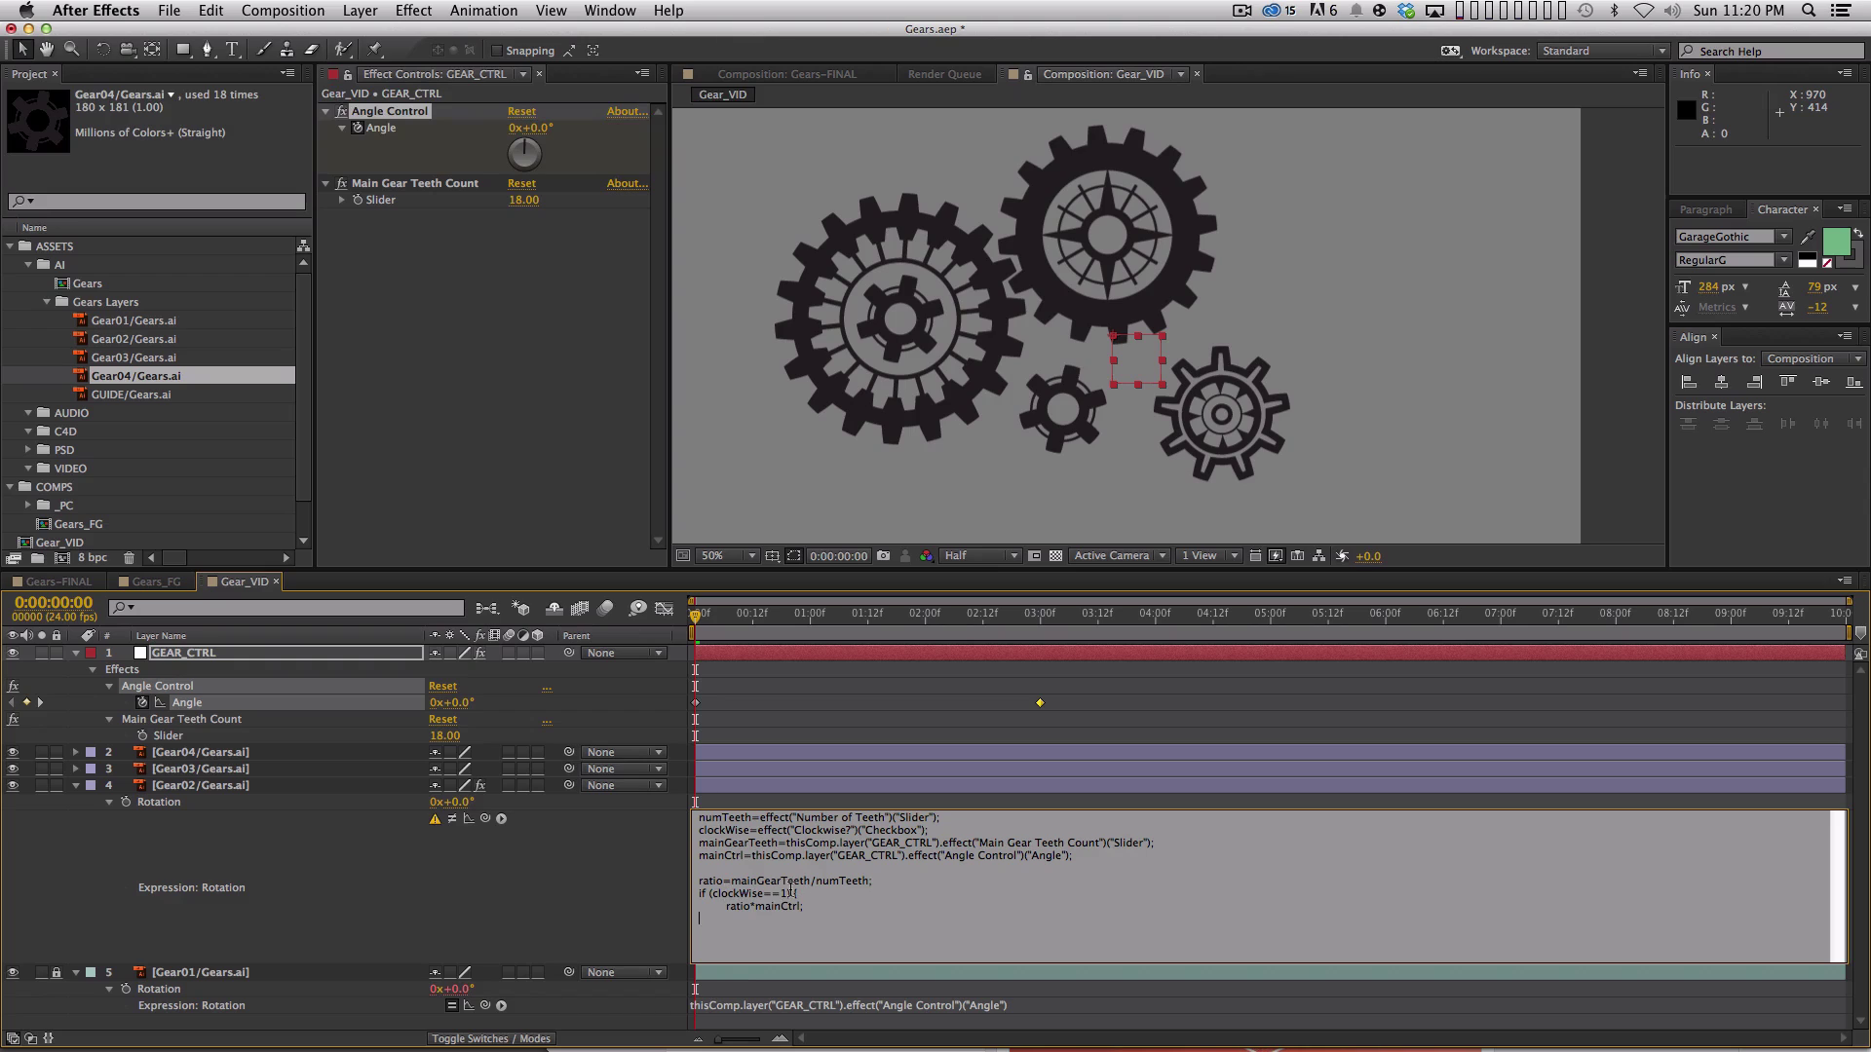
Close the if block, add an else branch containing ratio*mainCtrl*-1;, and commit Gear02's rotation expression.
type("}")
type("els")
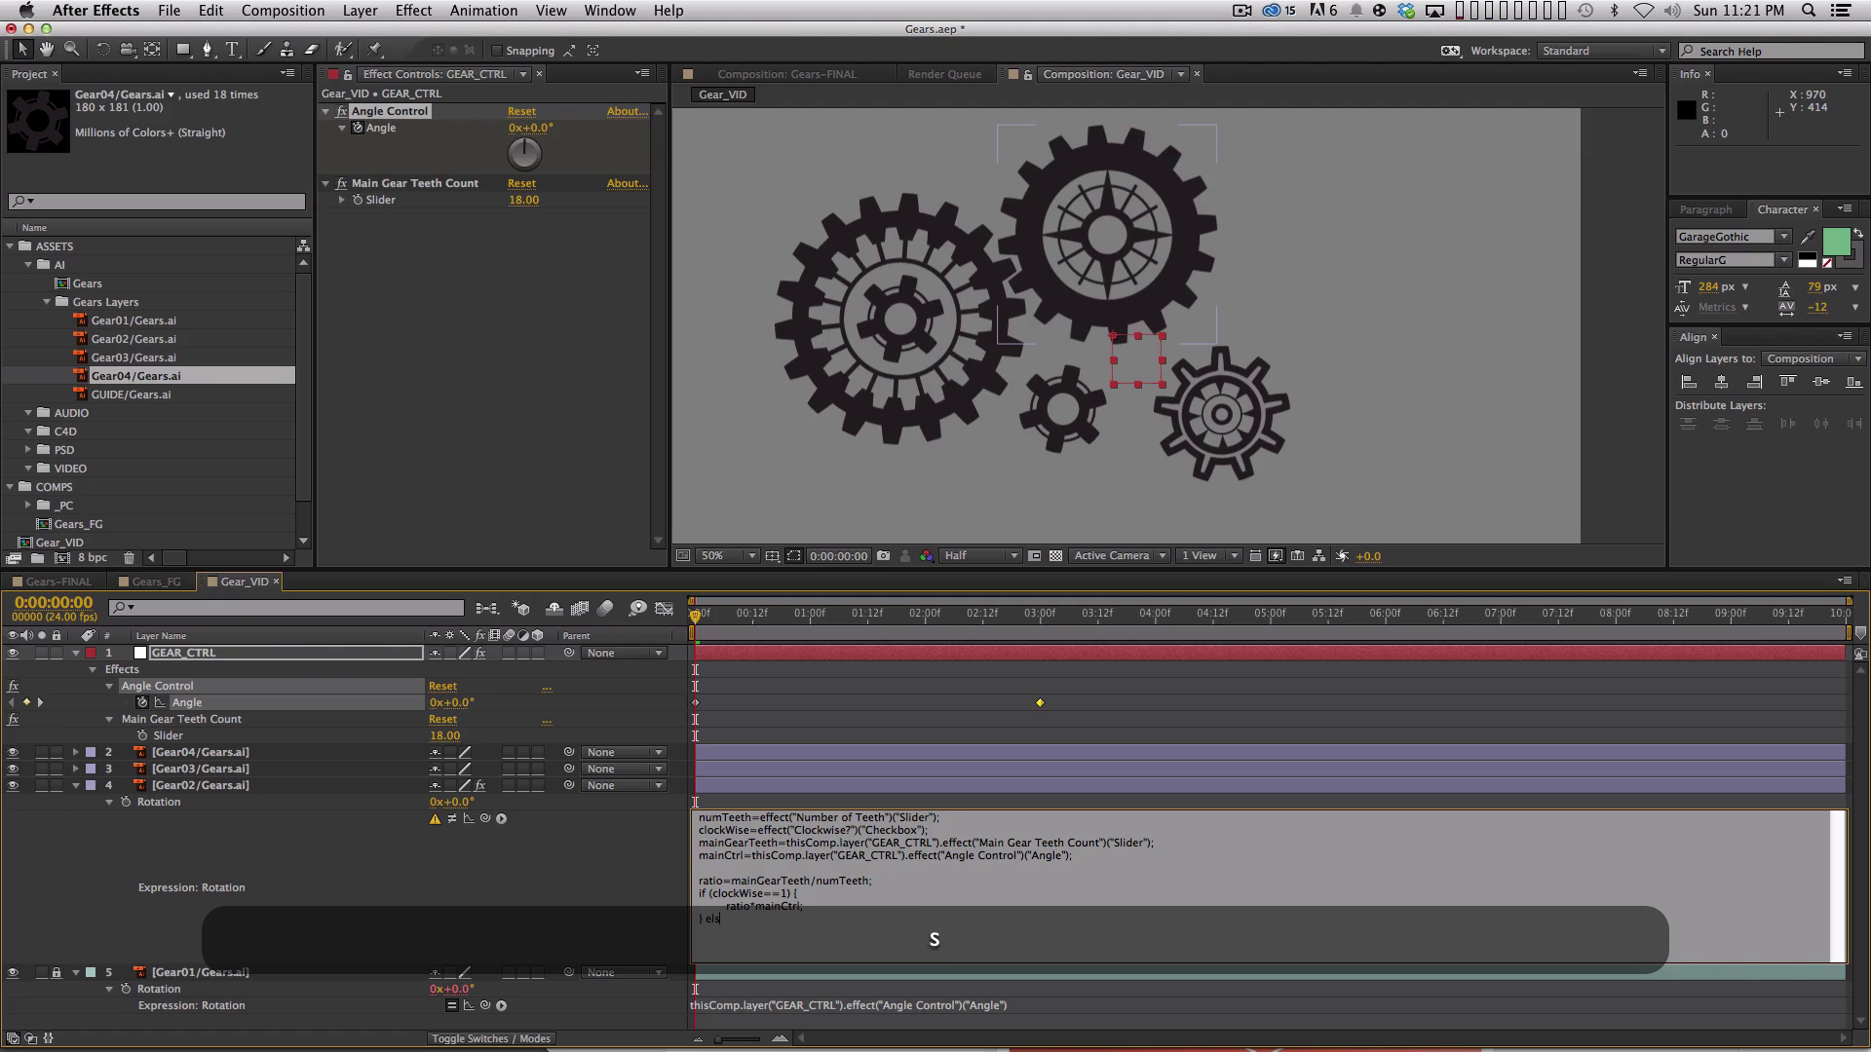
type("e {")
key("Return")
key("Tab")
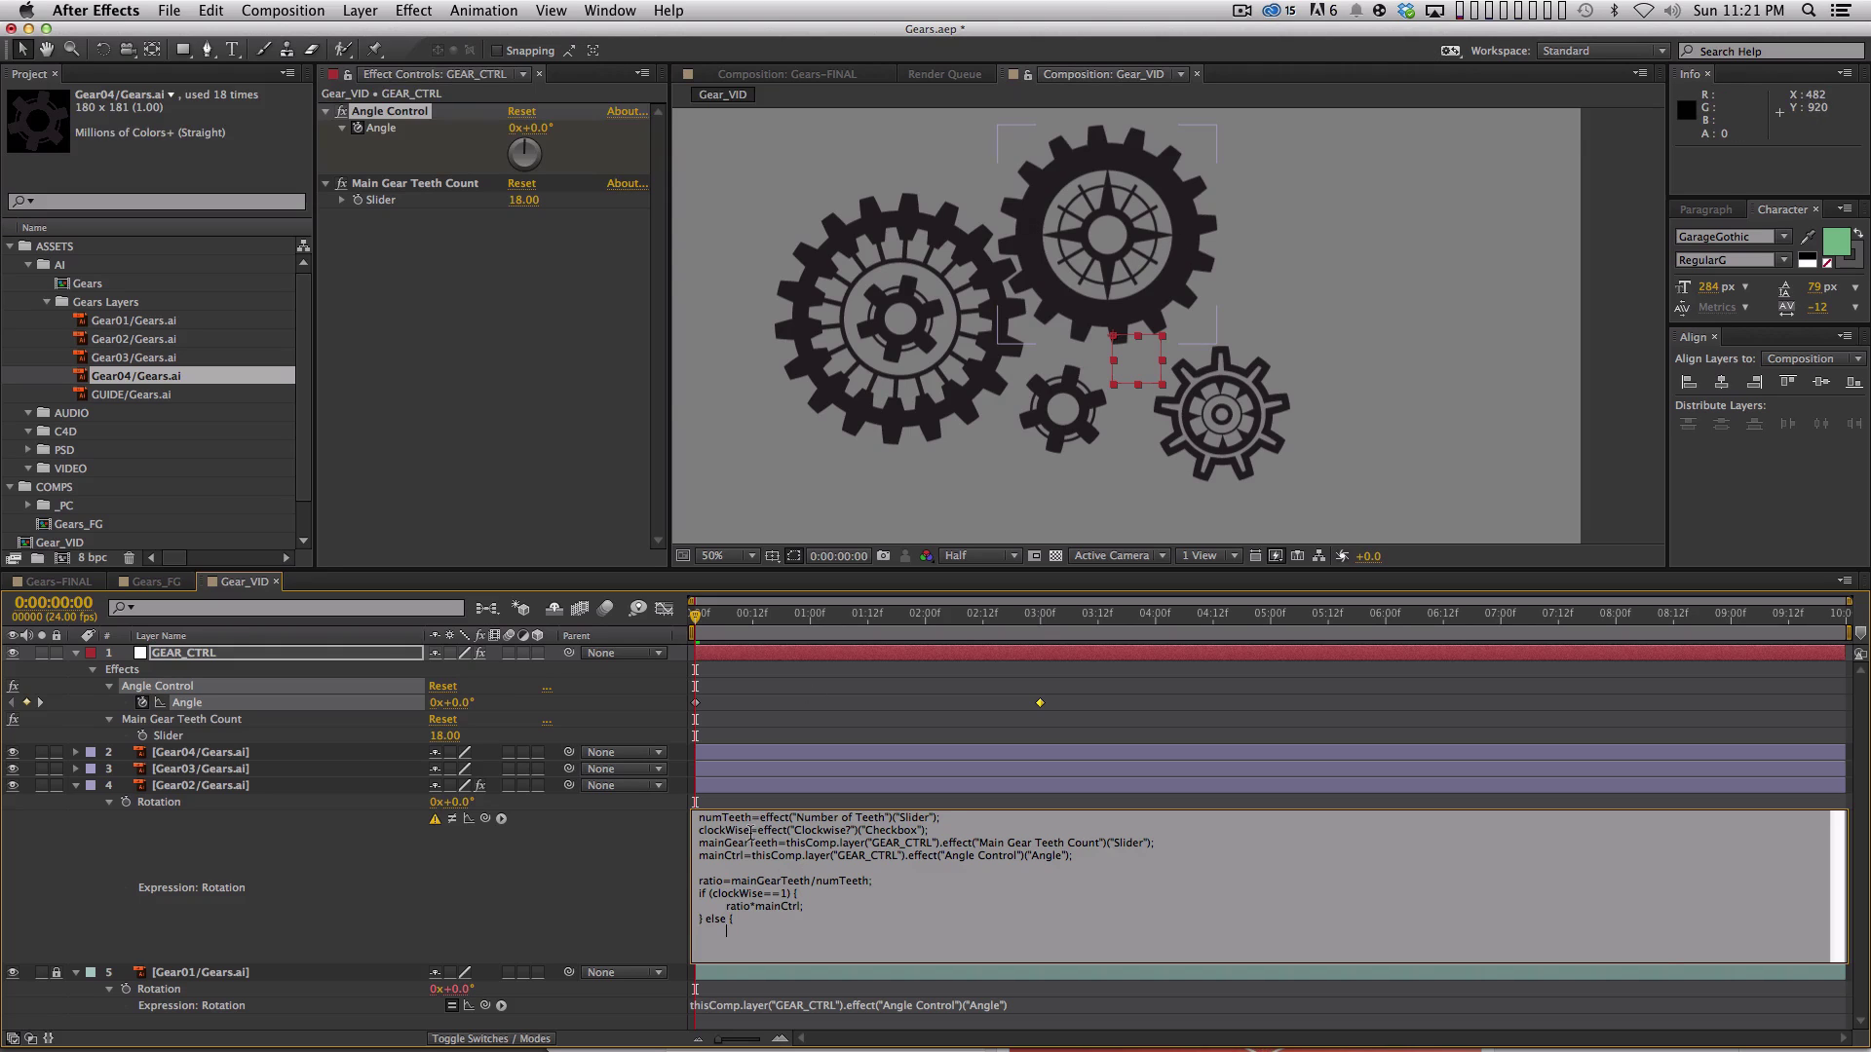
type("ratio")
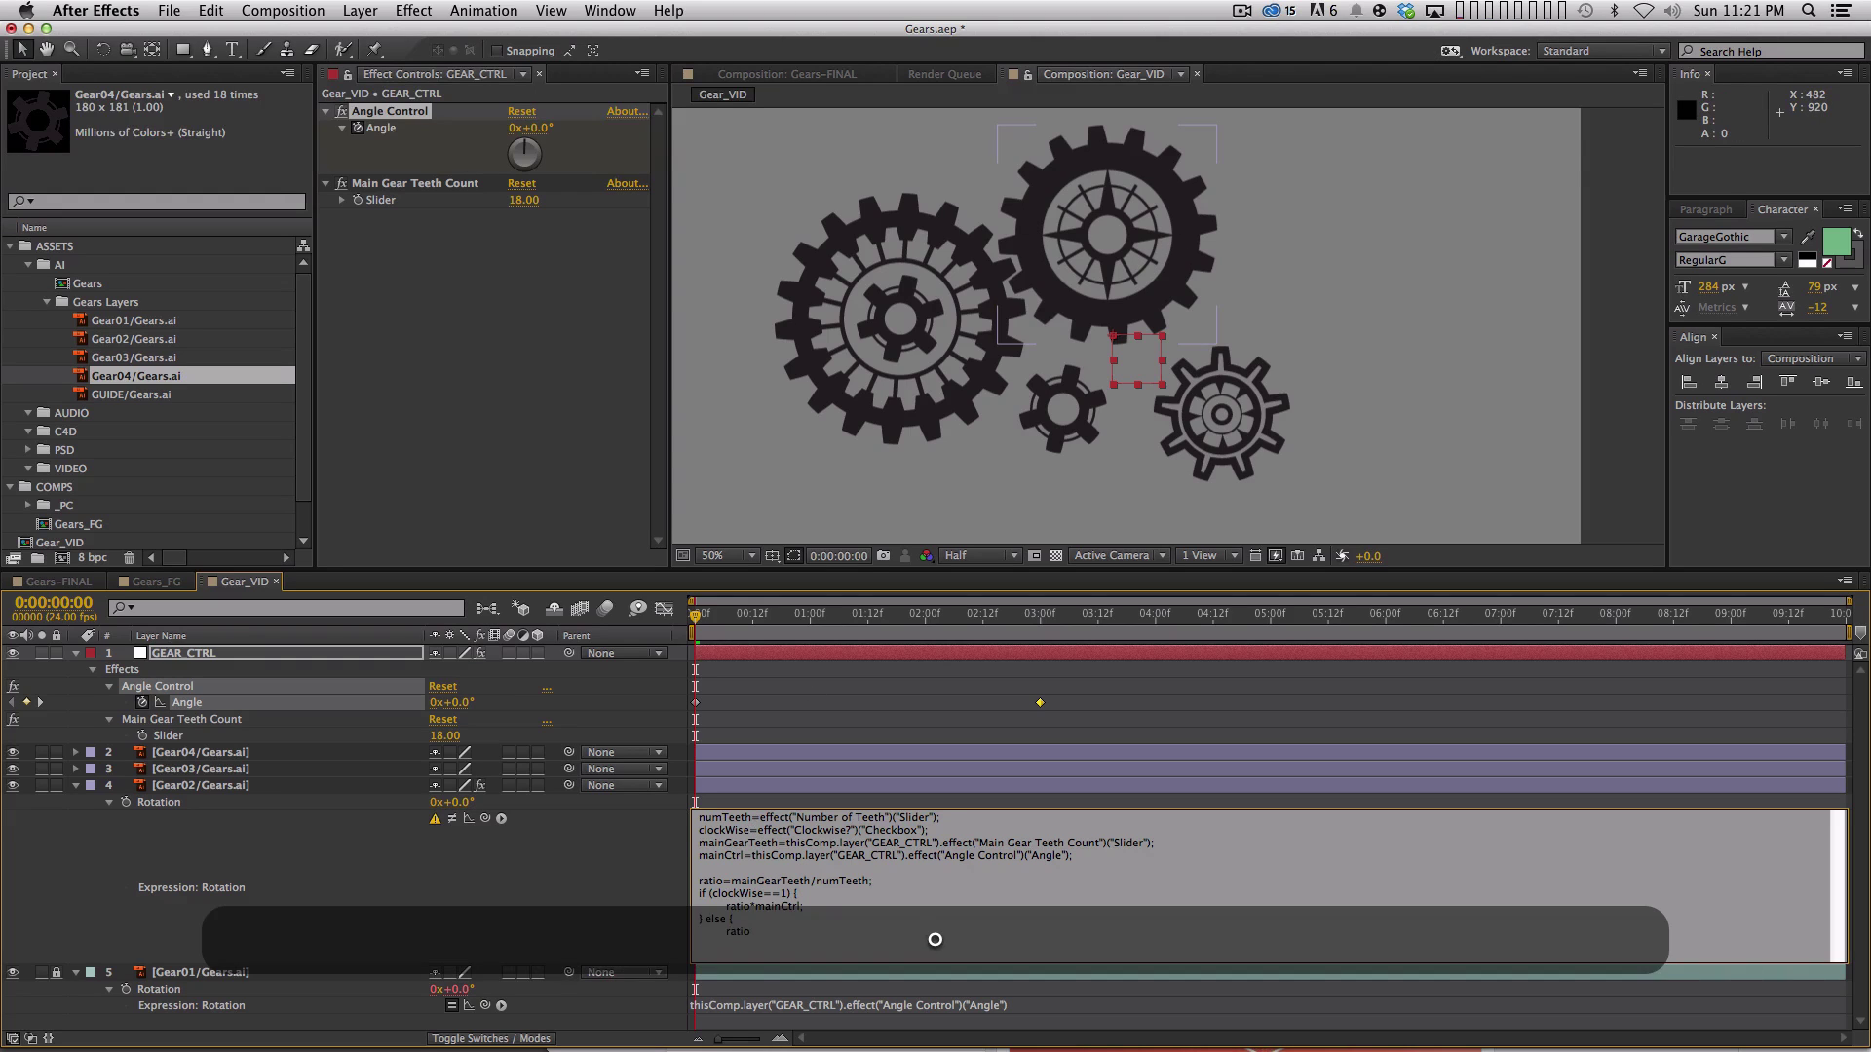
type("*mainCtrl*-1;")
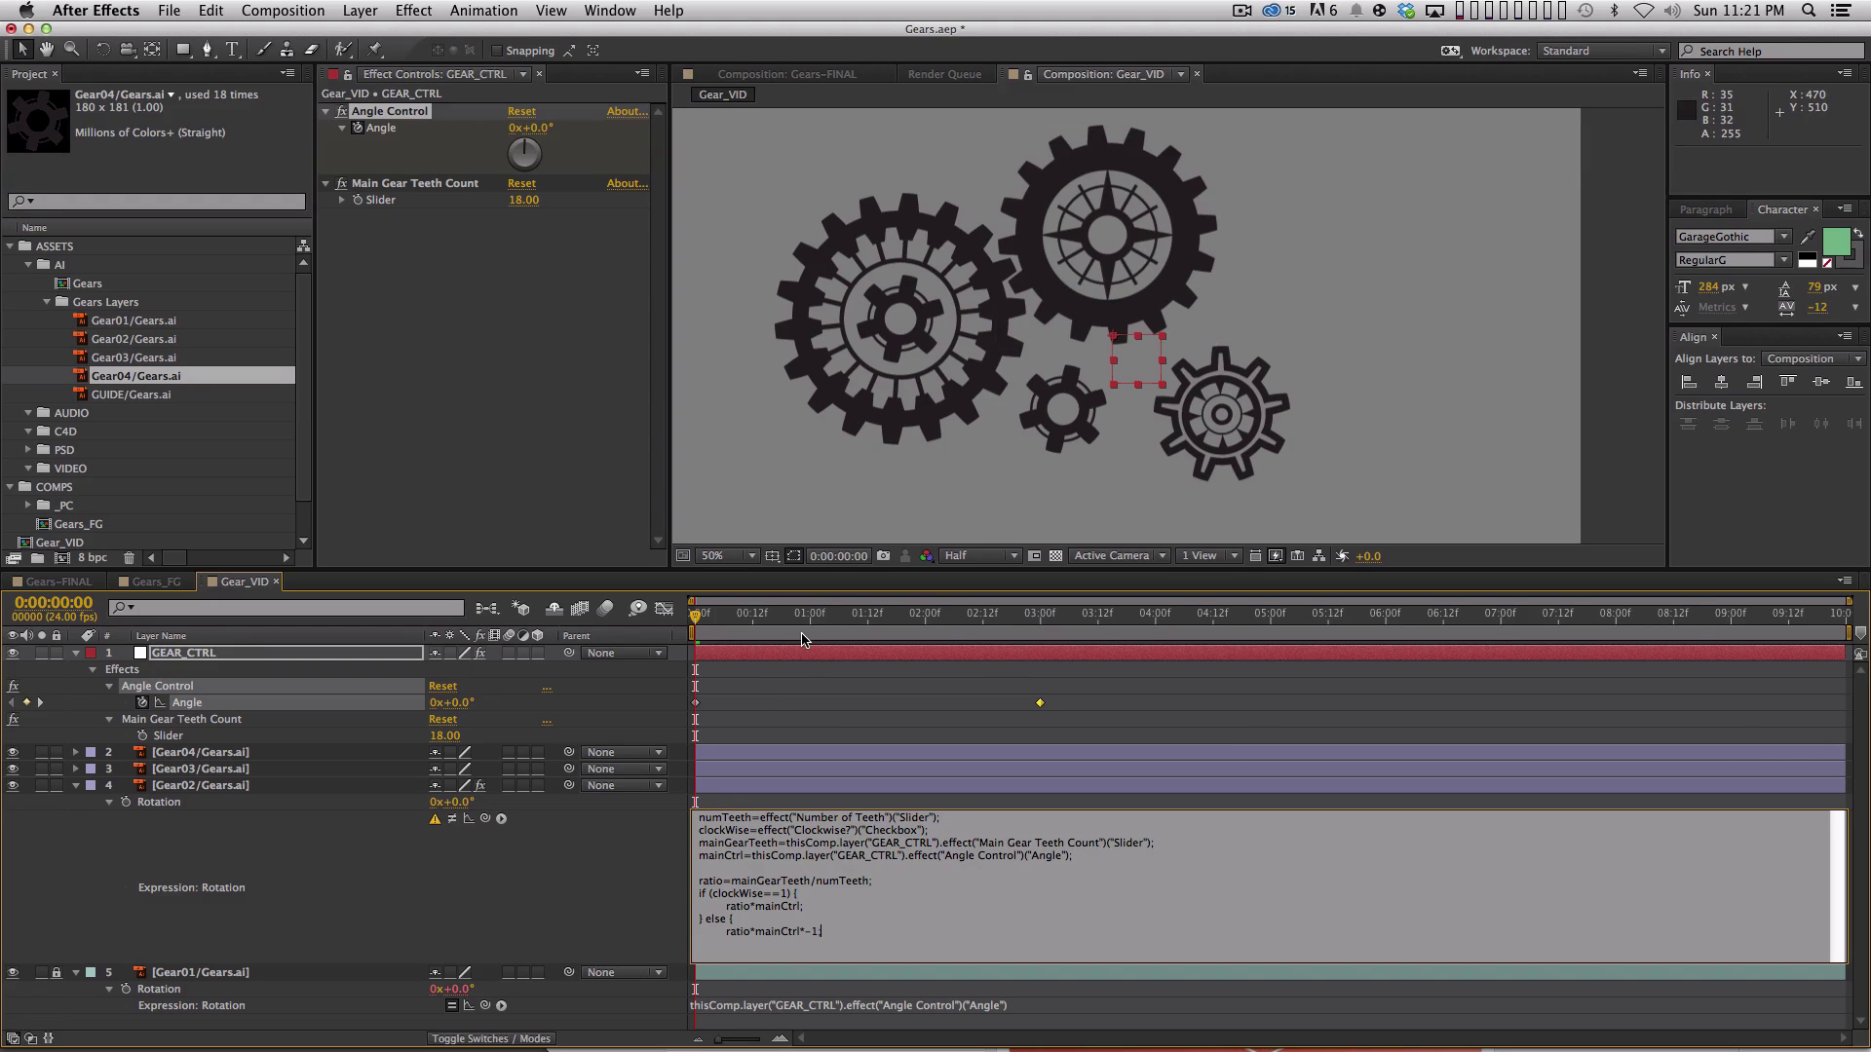
key("Return")
type("}")
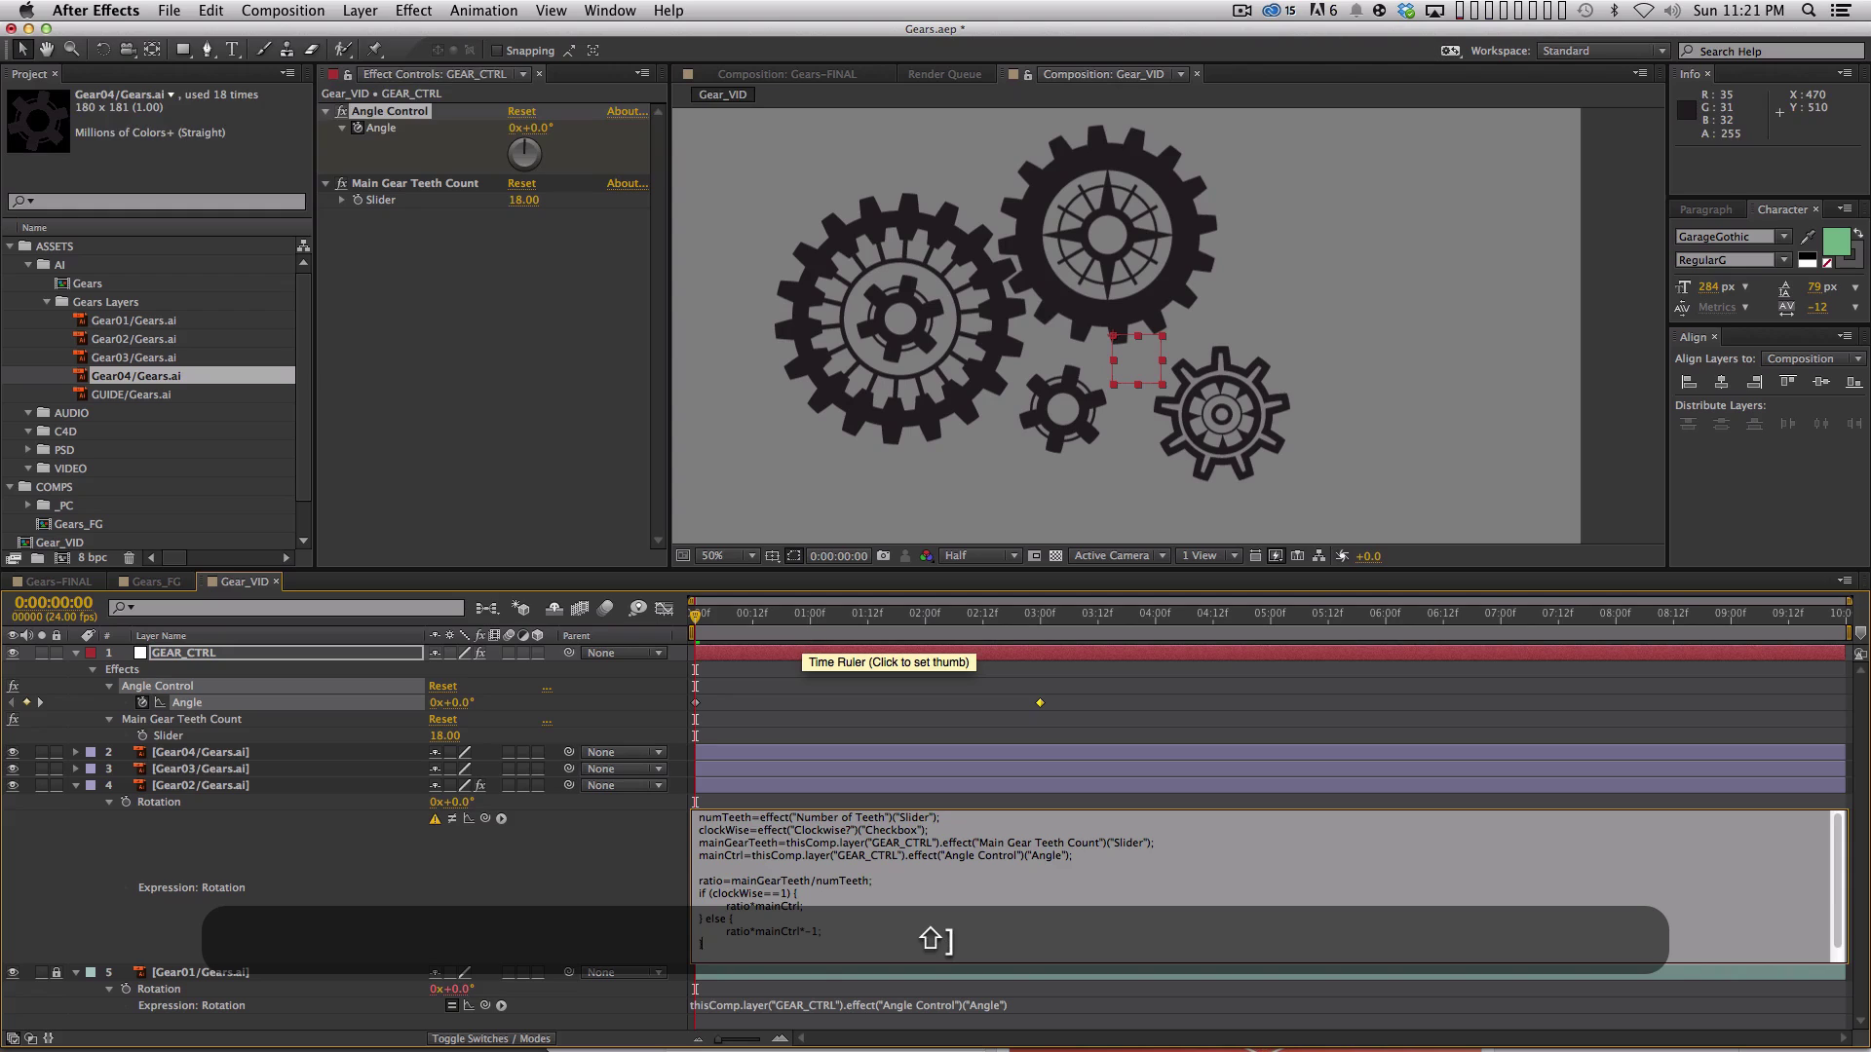
key("KP_Enter")
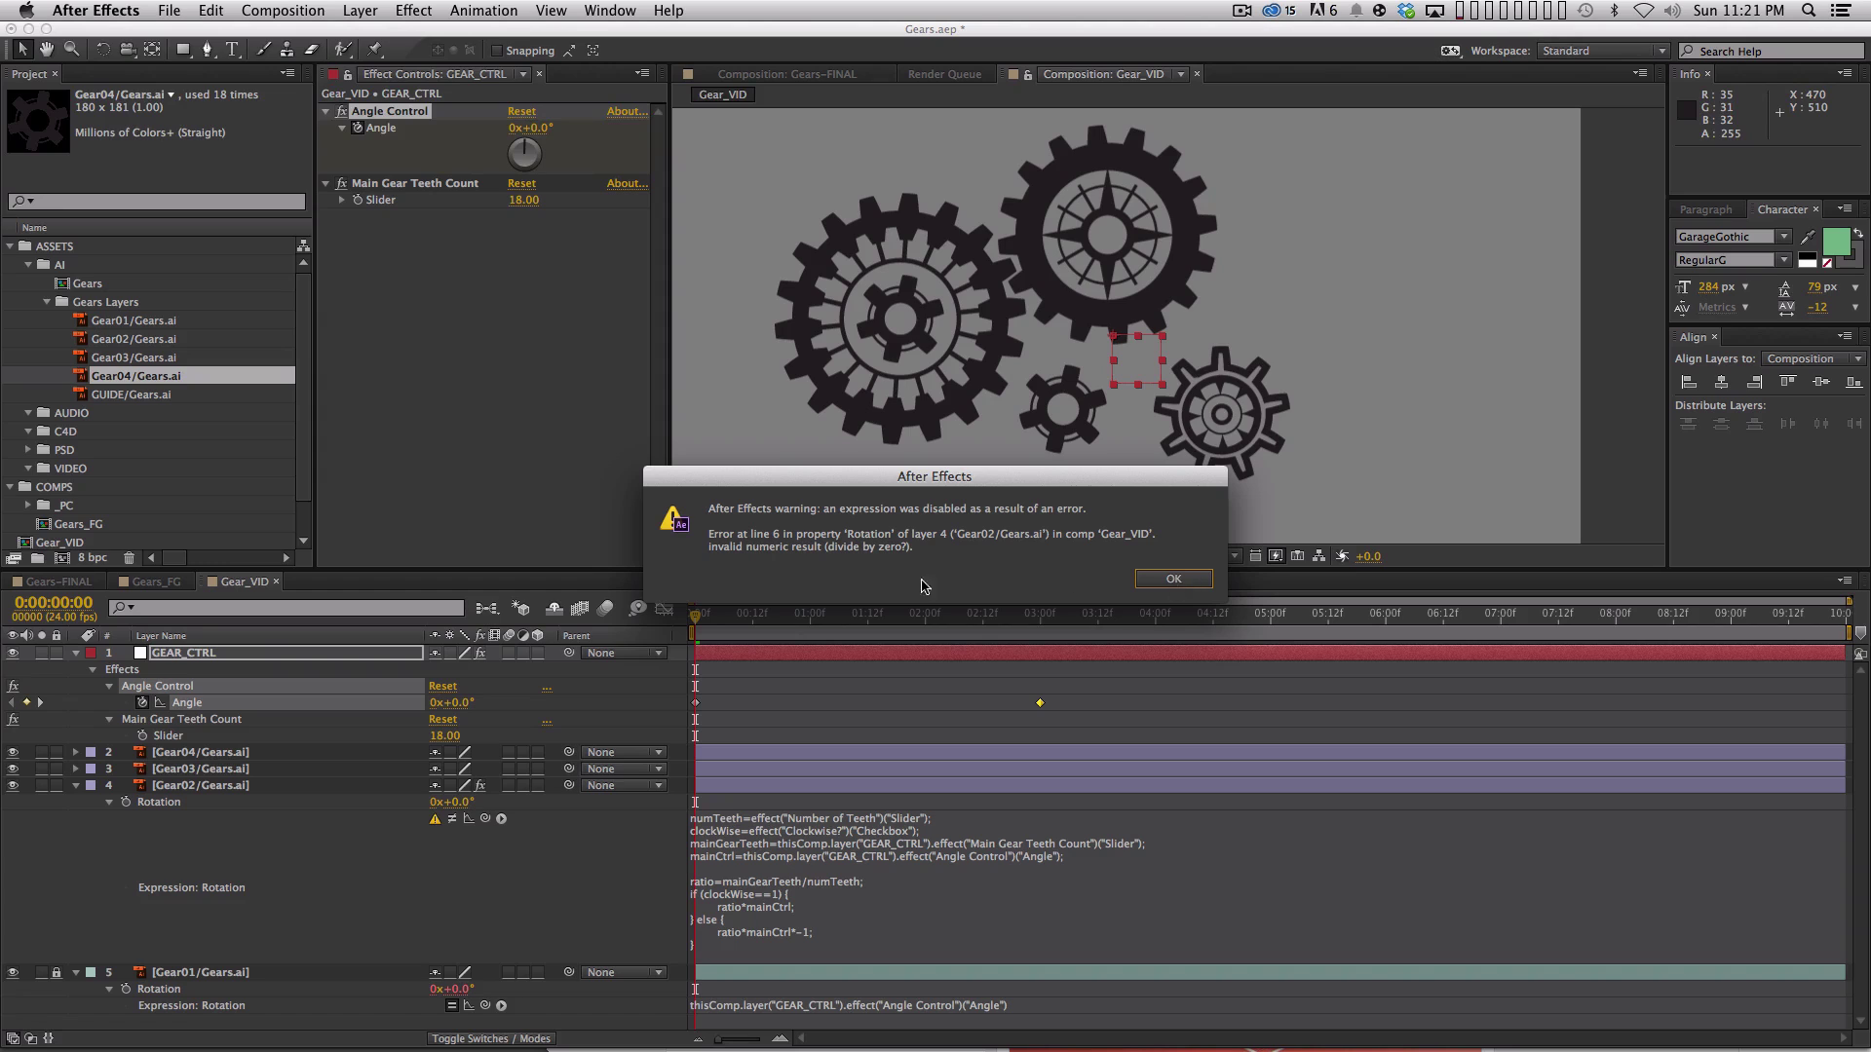
left_click_drag(934, 473, 886, 396)
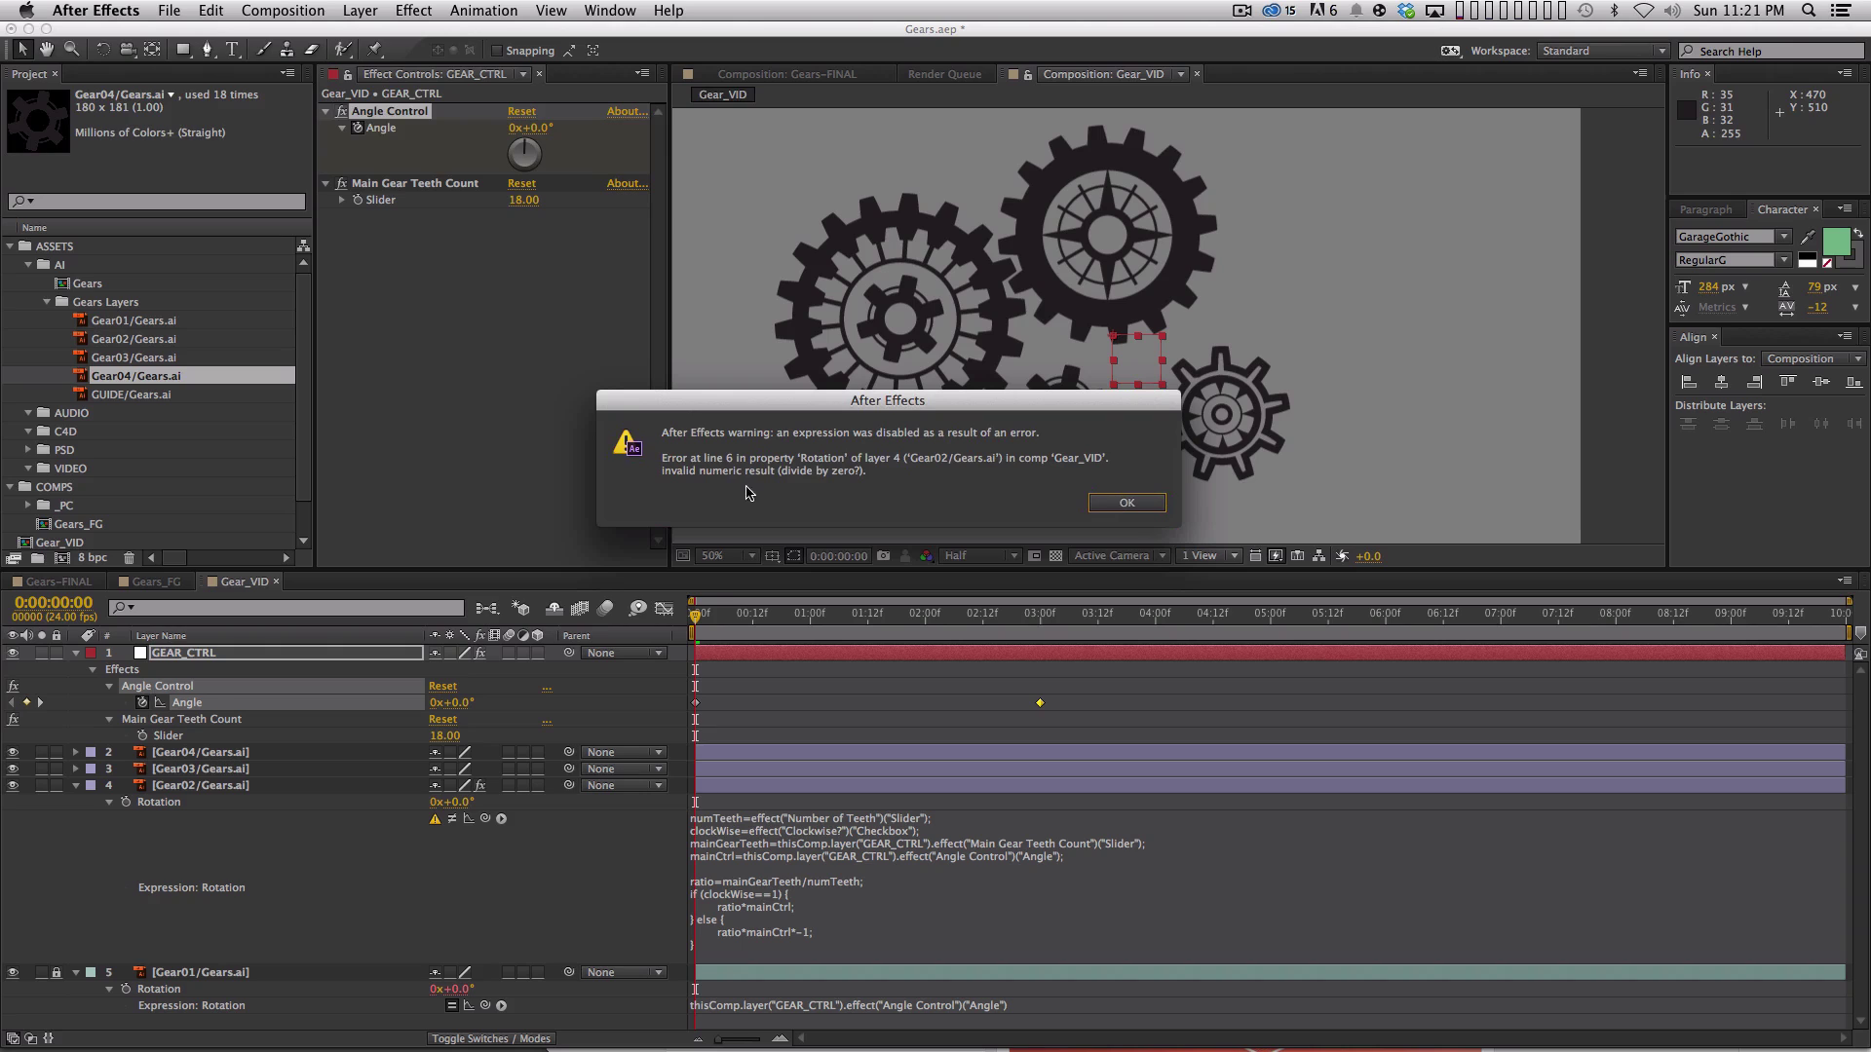
left_click(1121, 502)
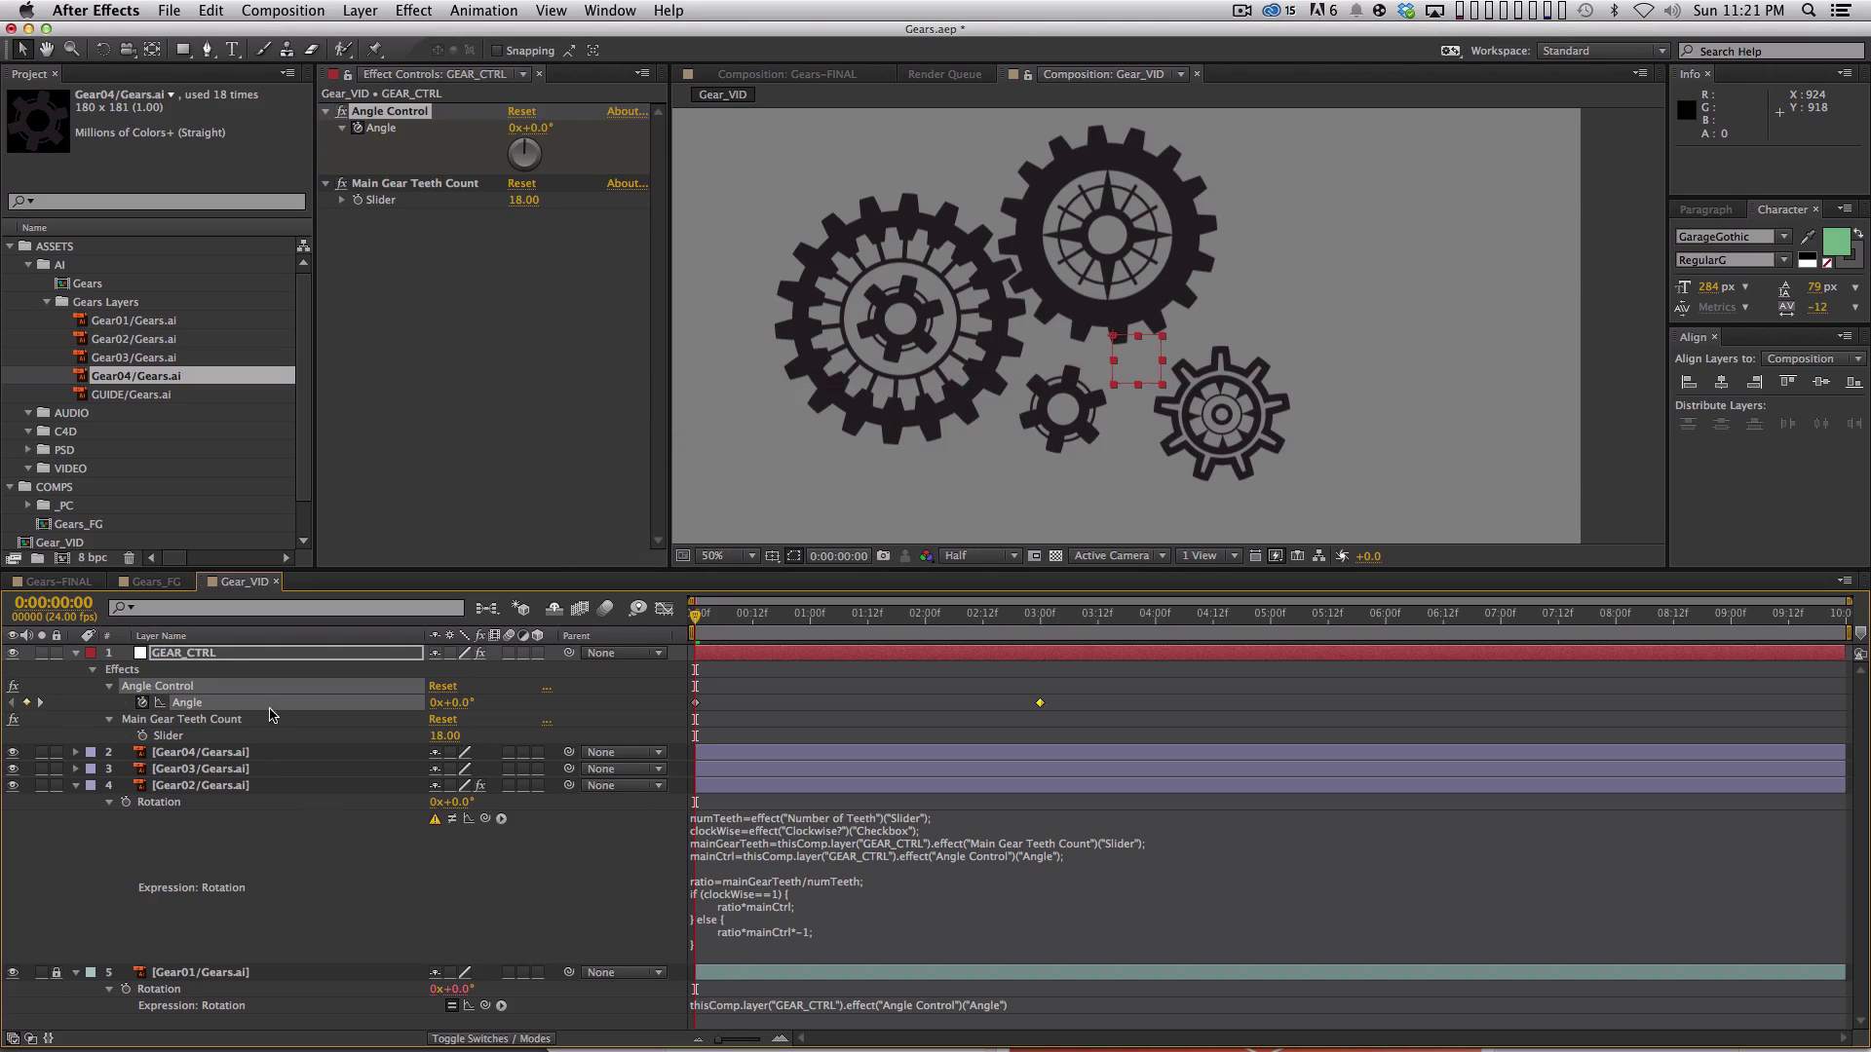
Set Gear02's Number of Teeth slider to 16 and re-enable its rotation expression.
left_click(253, 785)
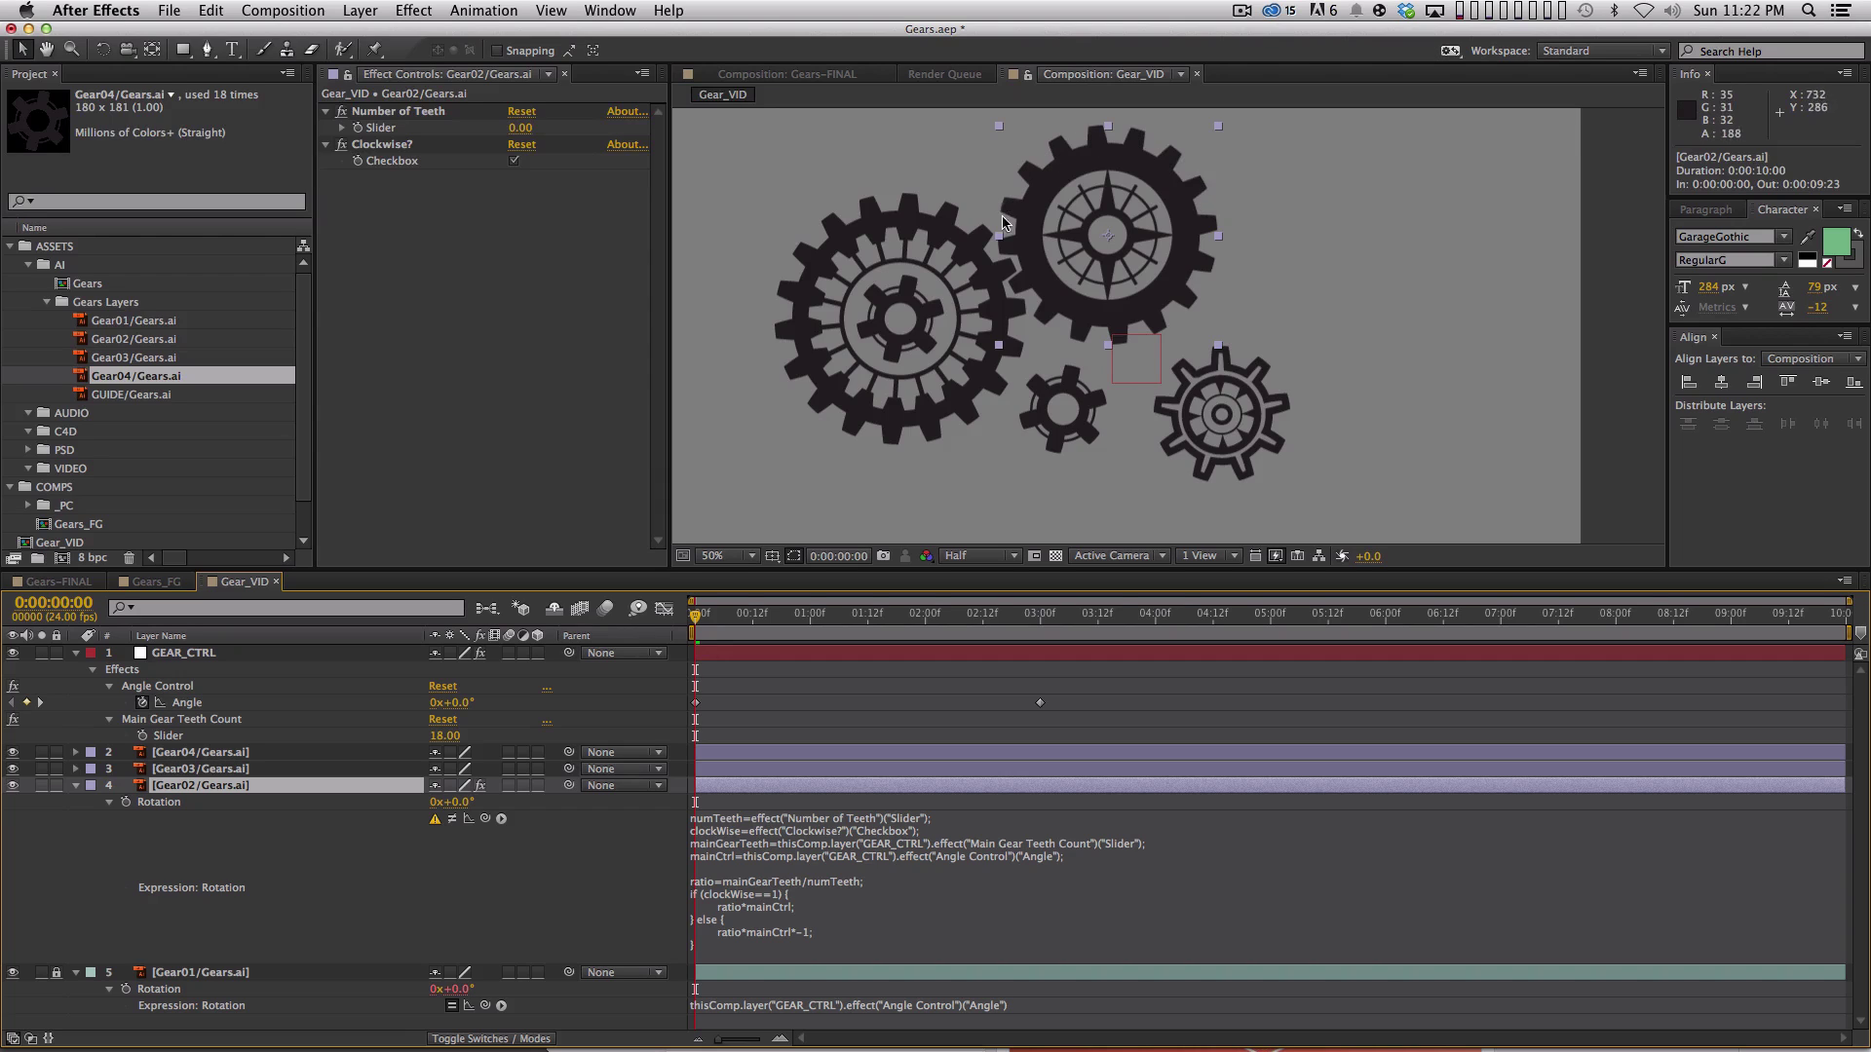
left_click(520, 128)
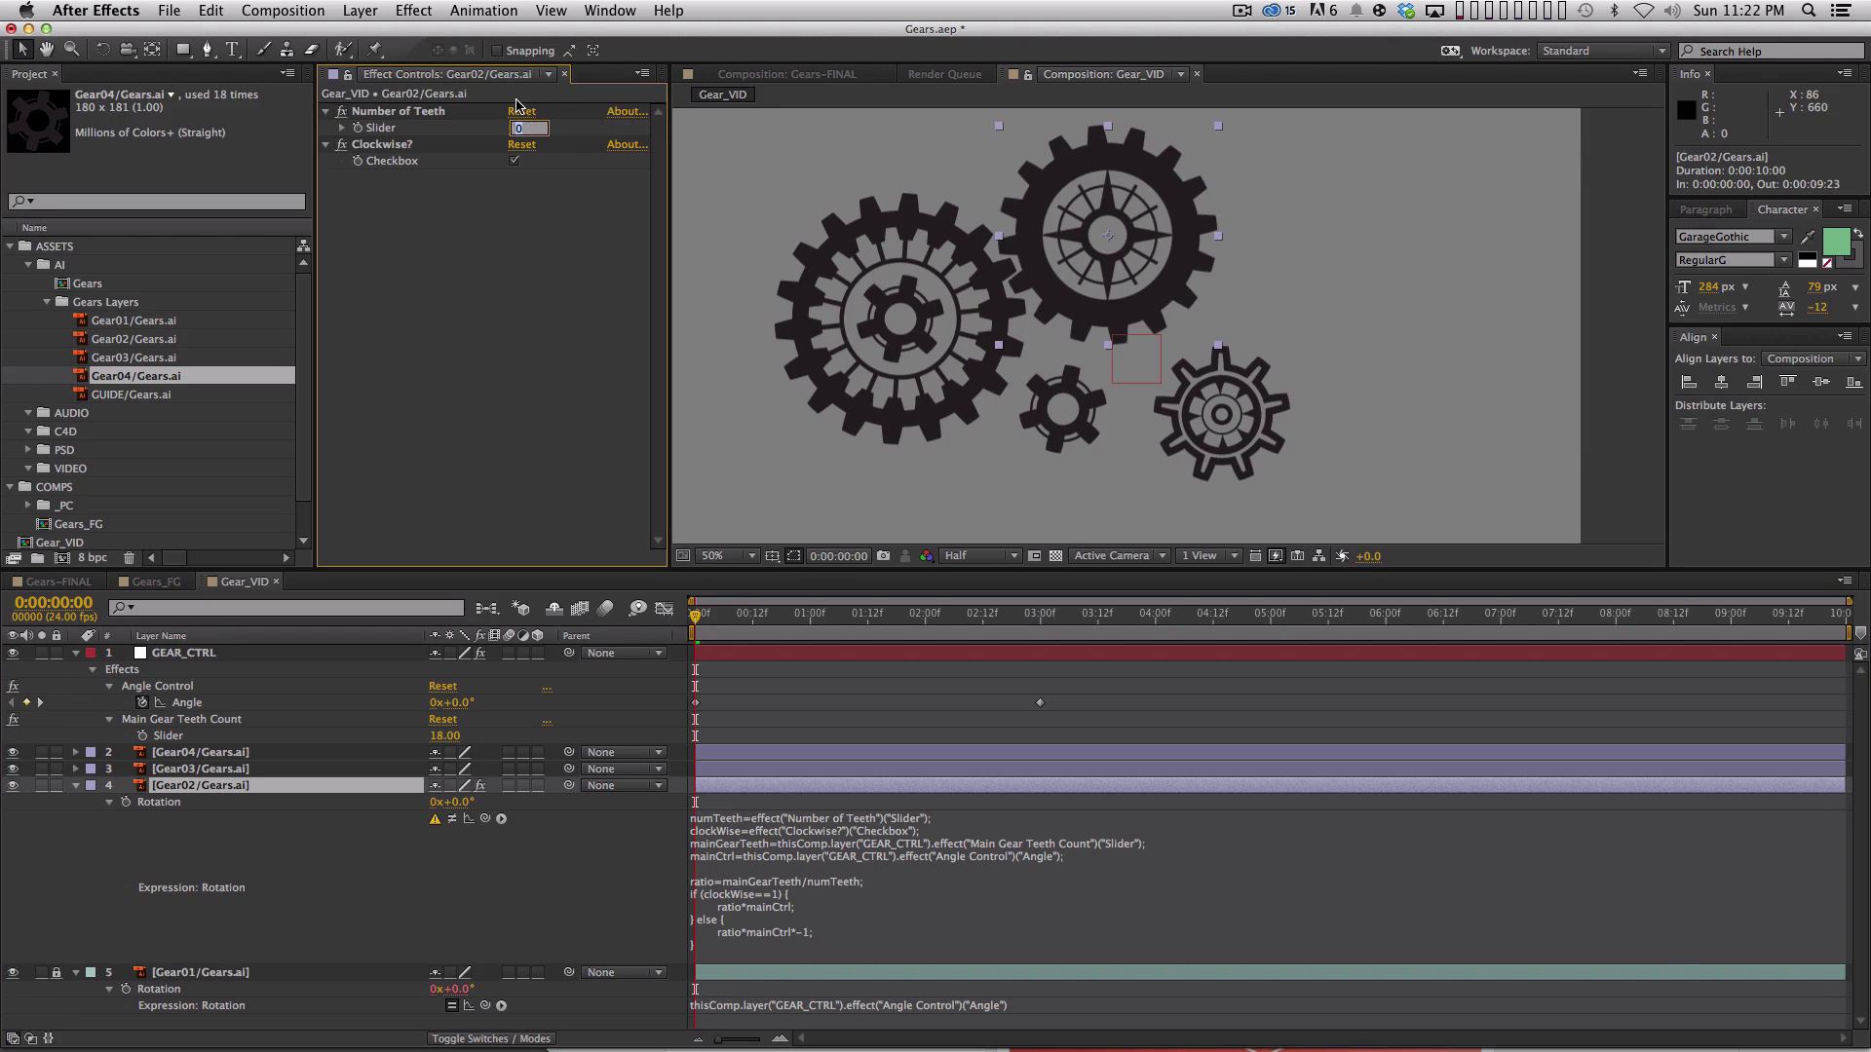
type("16")
key("Return")
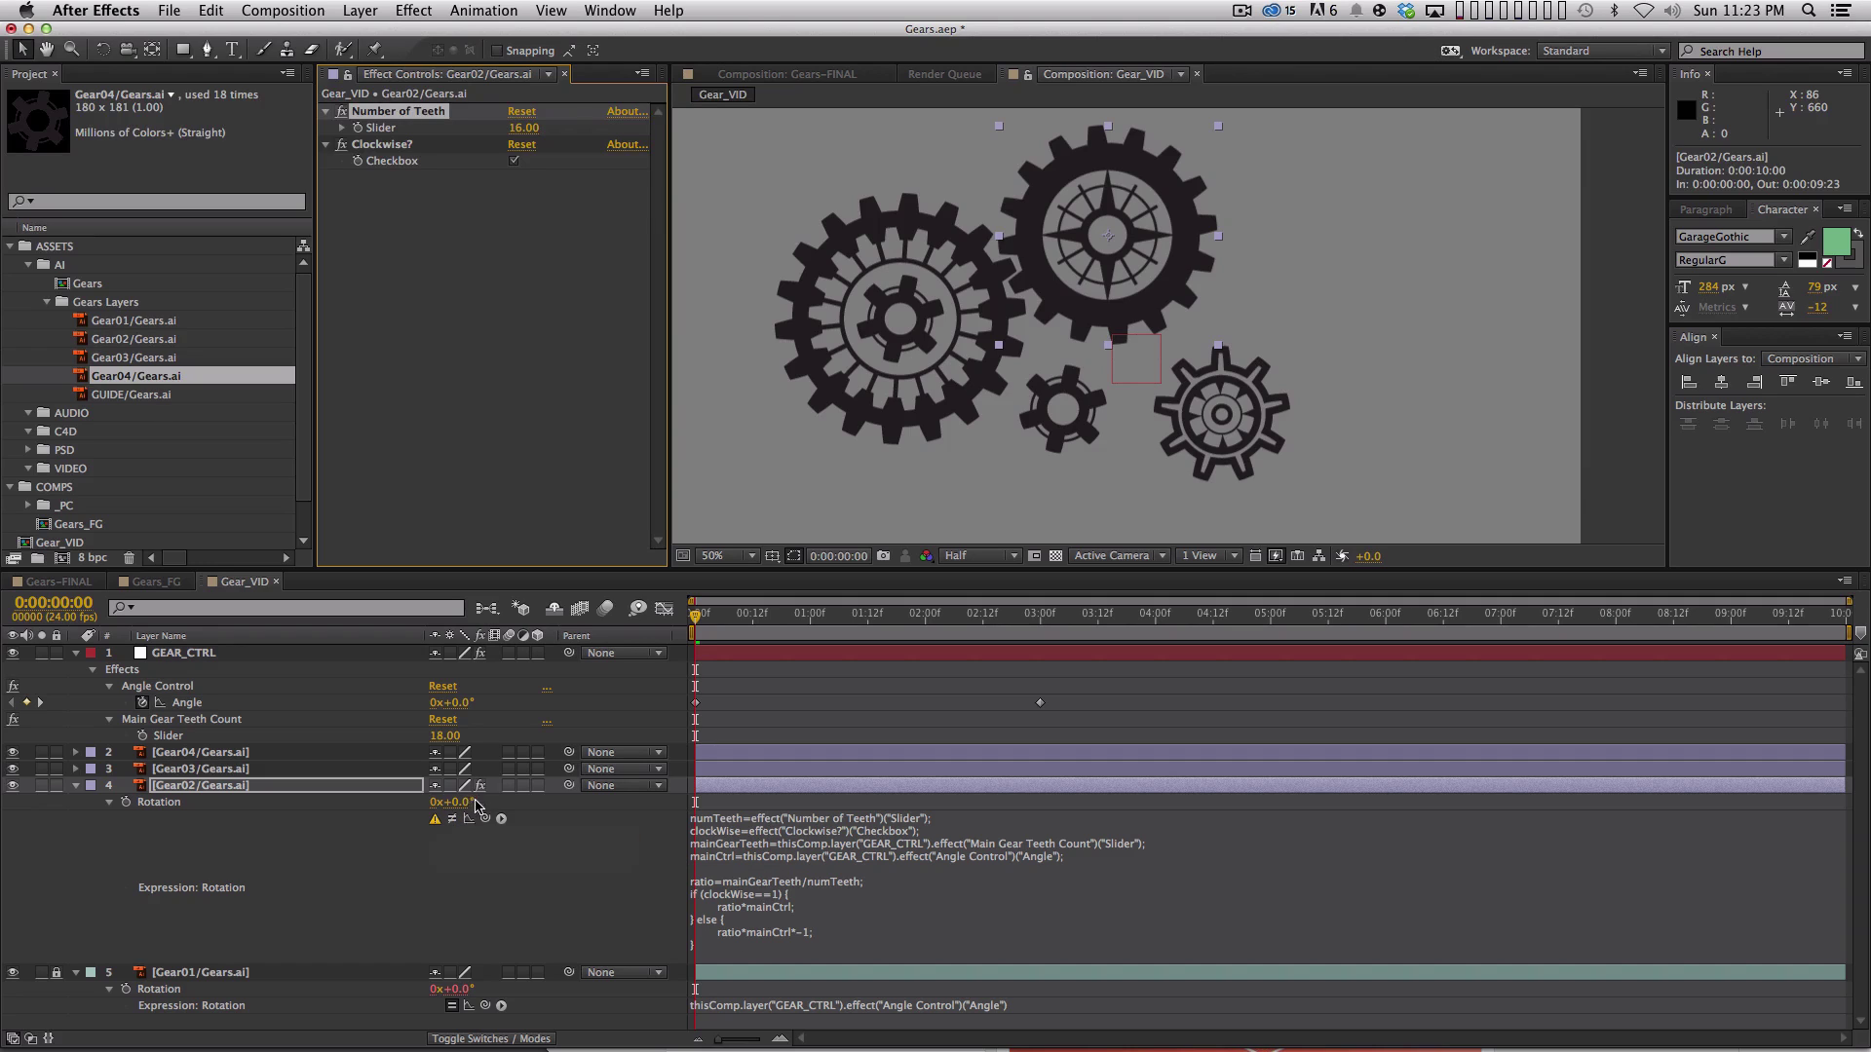
left_click(452, 820)
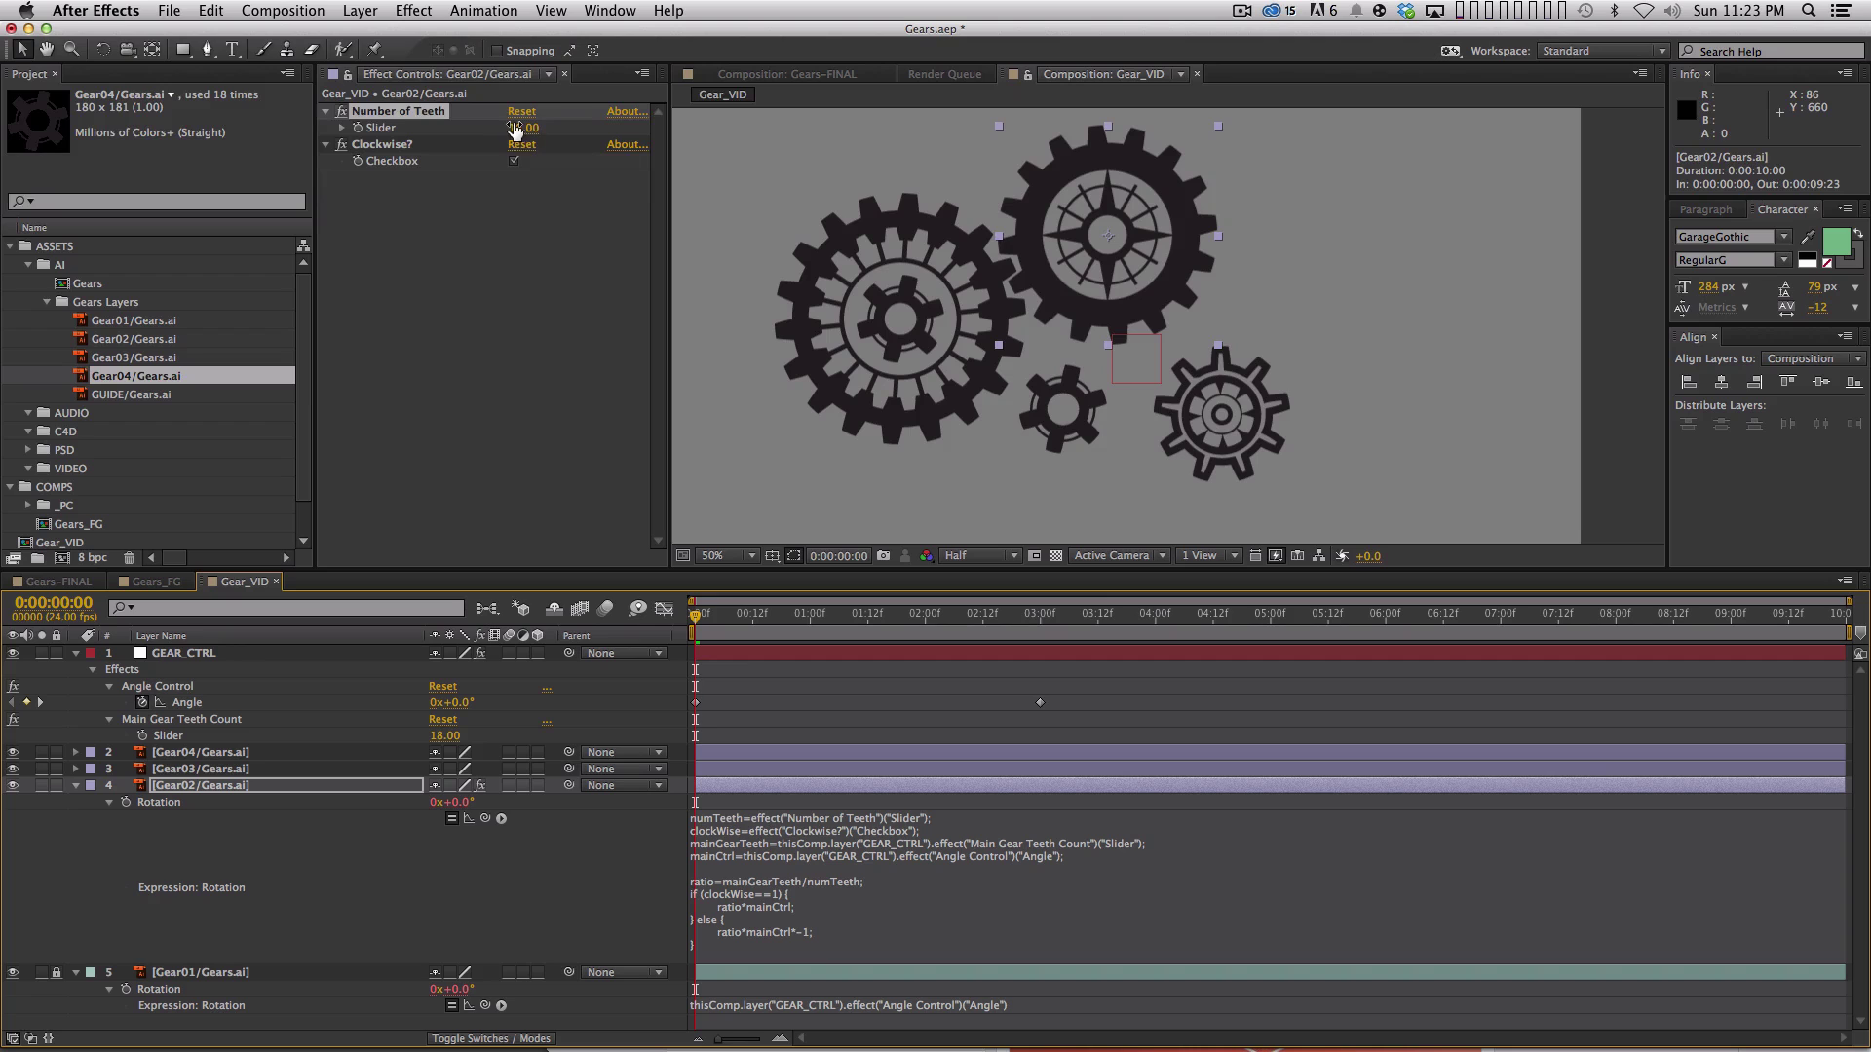
Preview the Gear_VID animation to check how Gear02 turns against Gear01 with Clockwise? enabled.
left_click_drag(515, 130, 523, 131)
key("KP_0")
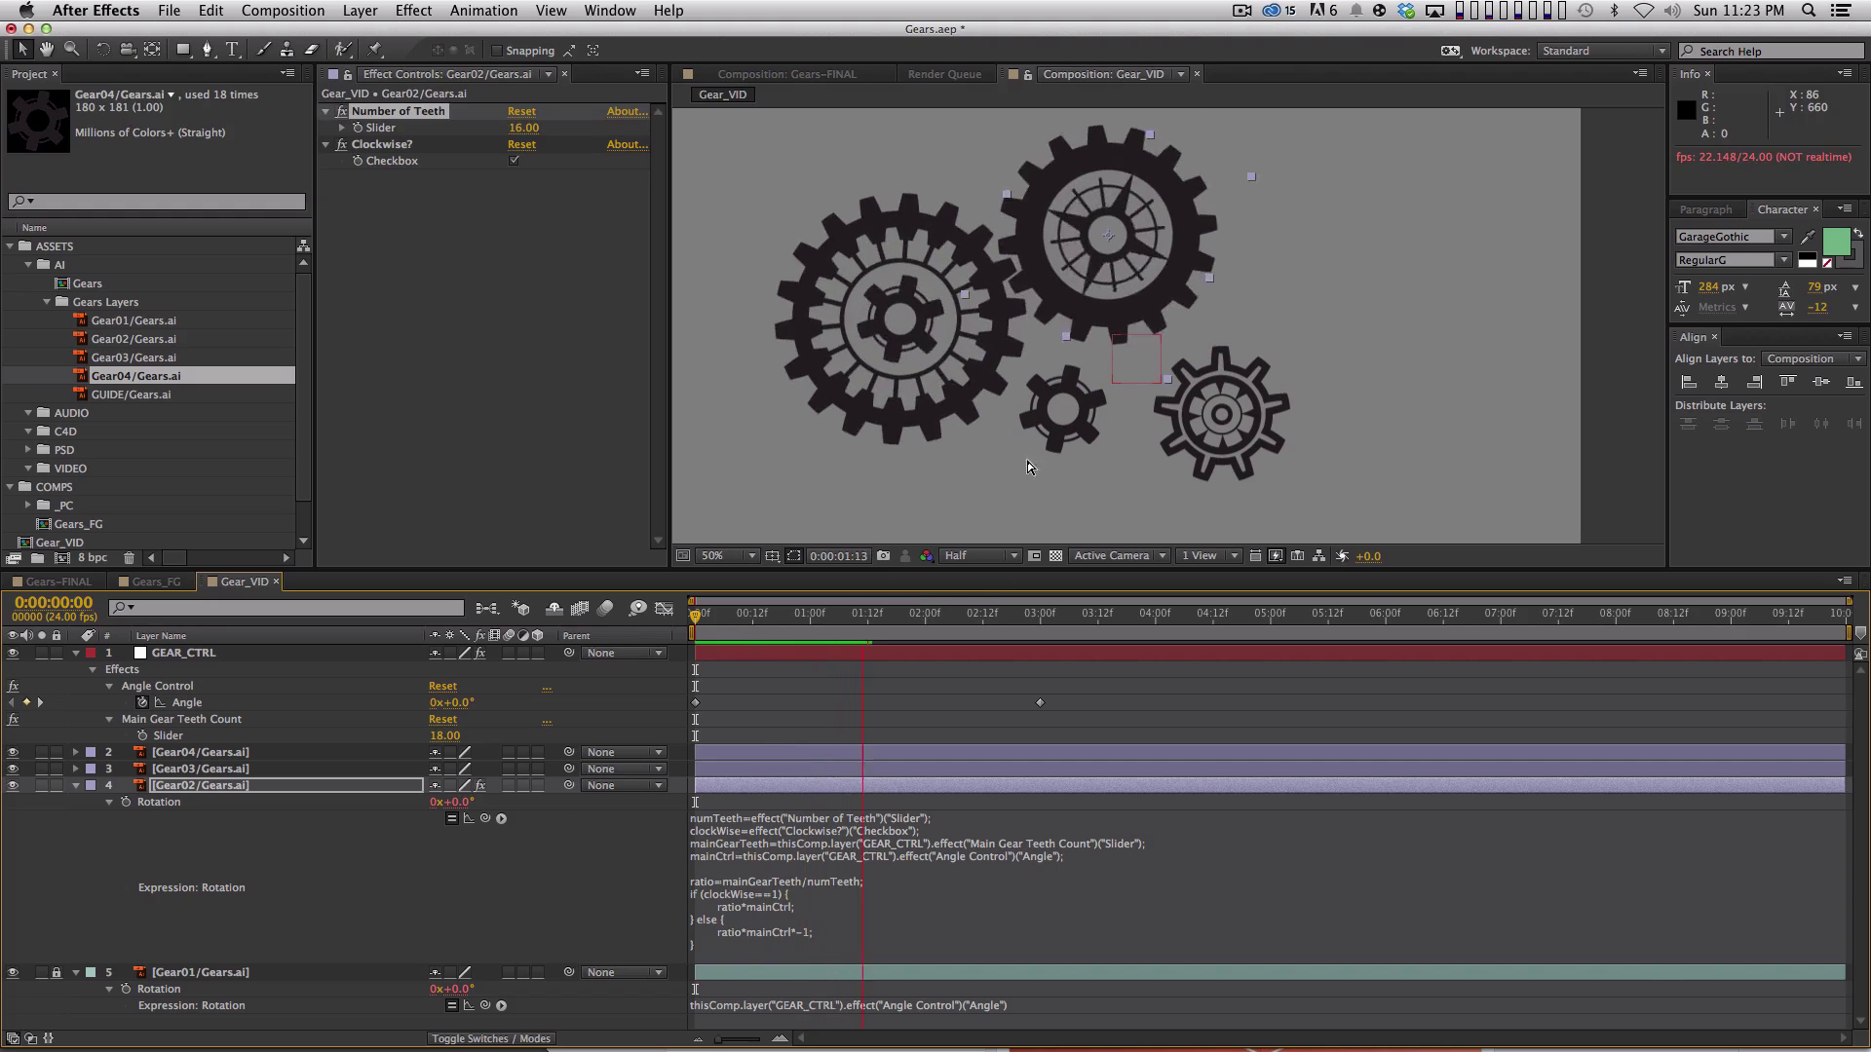
key("space")
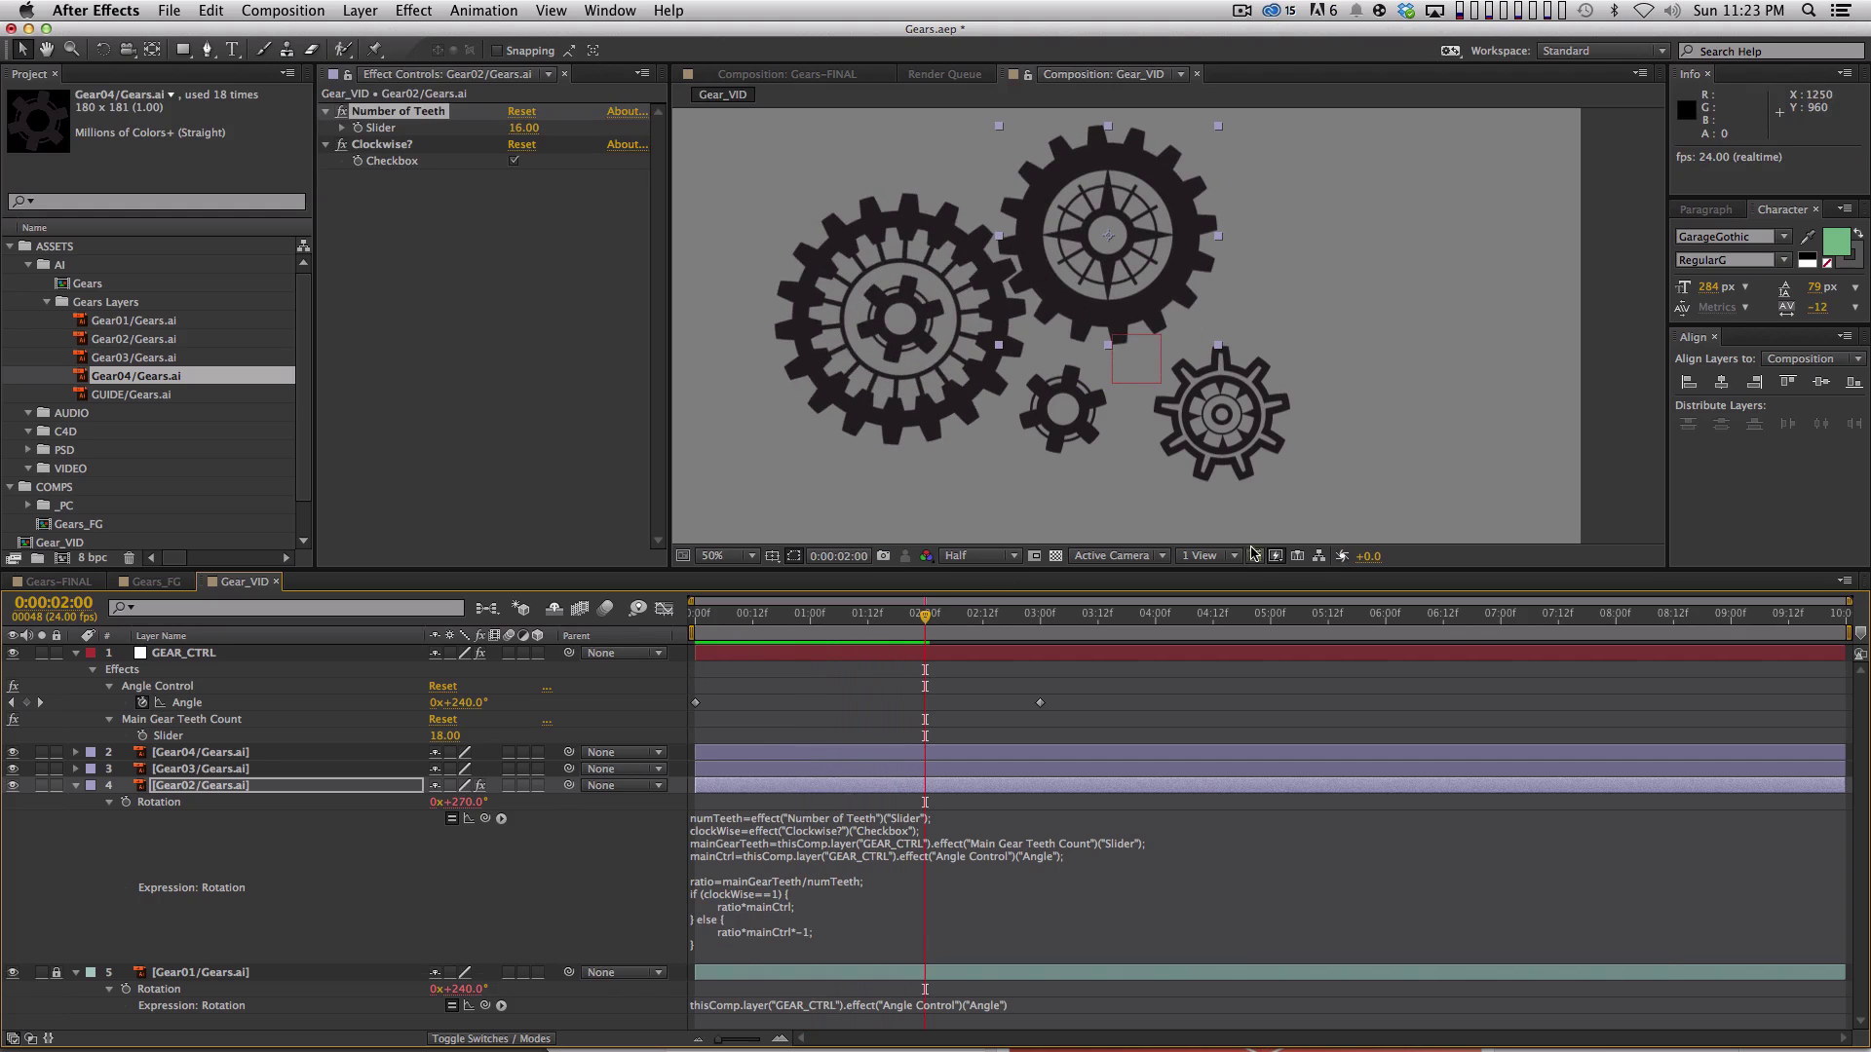
Turn off Gear02's Clockwise? checkbox and preview the gear animation from the first frame.
left_click(514, 162)
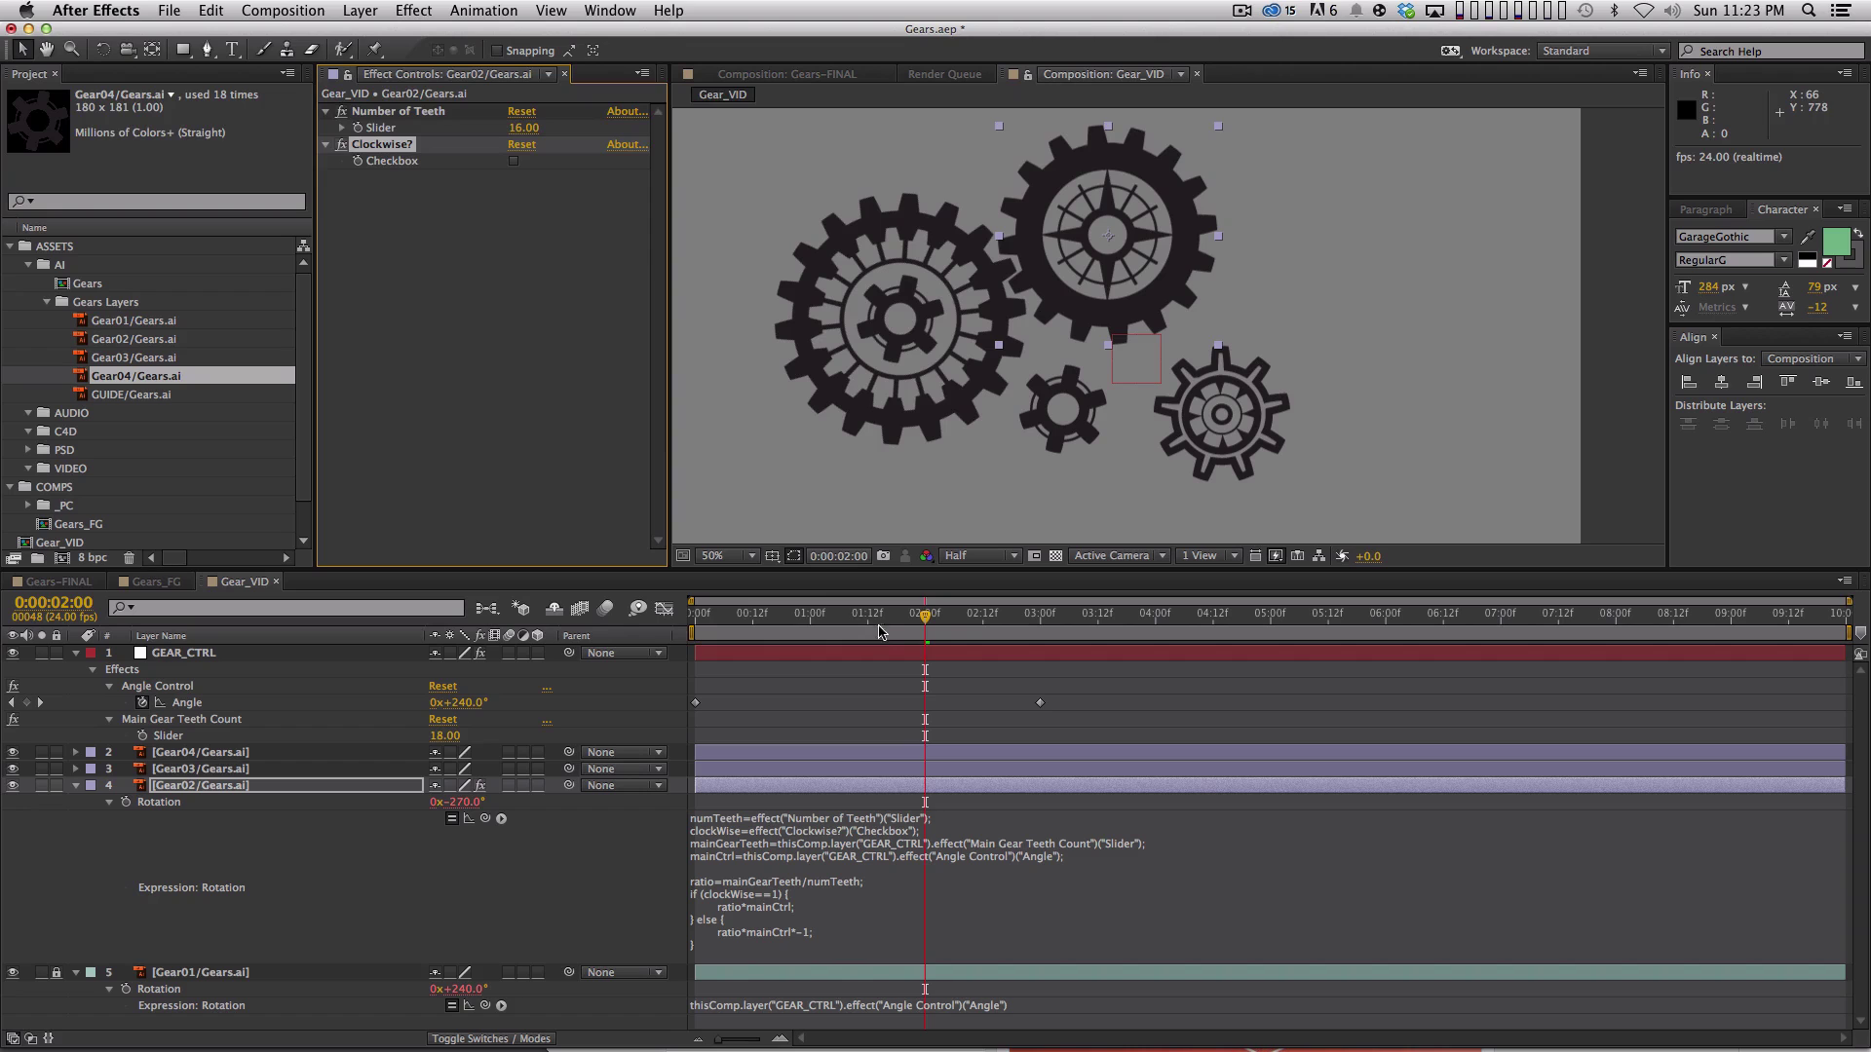
left_click(821, 623)
left_click_drag(818, 624, 691, 624)
key("space")
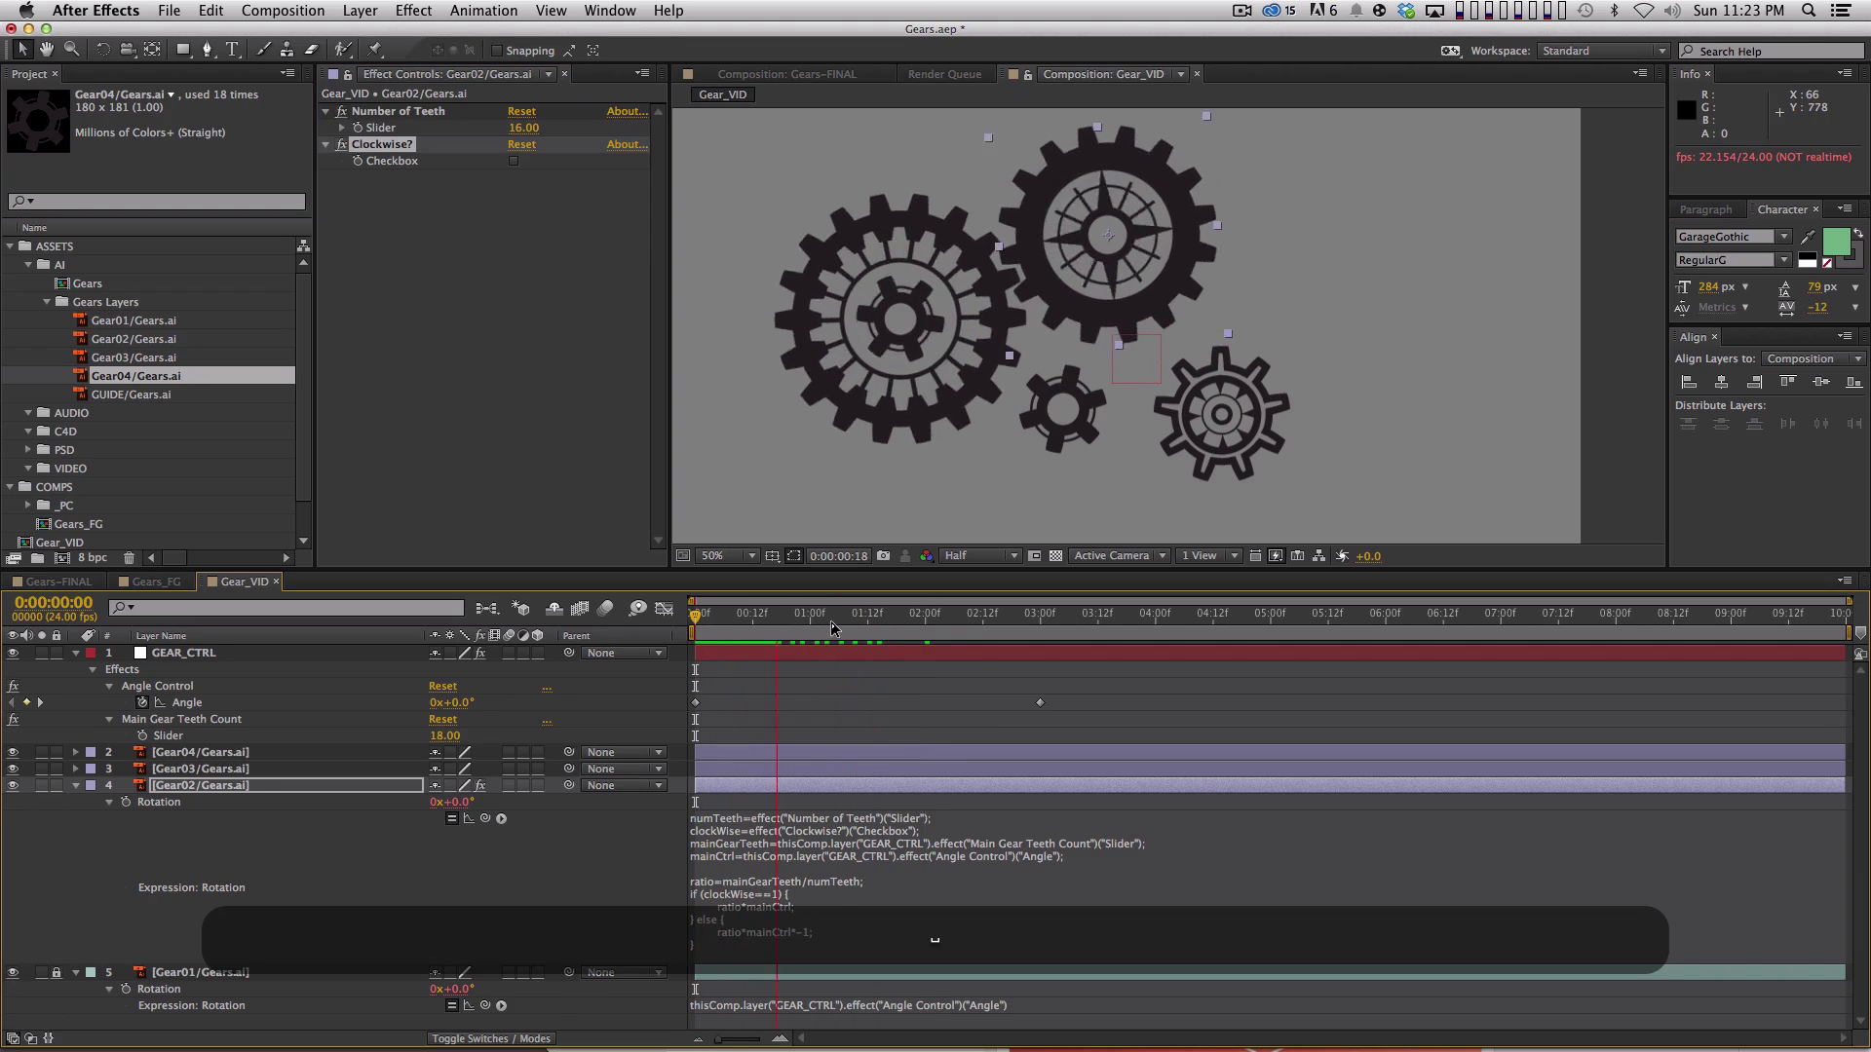
key("space")
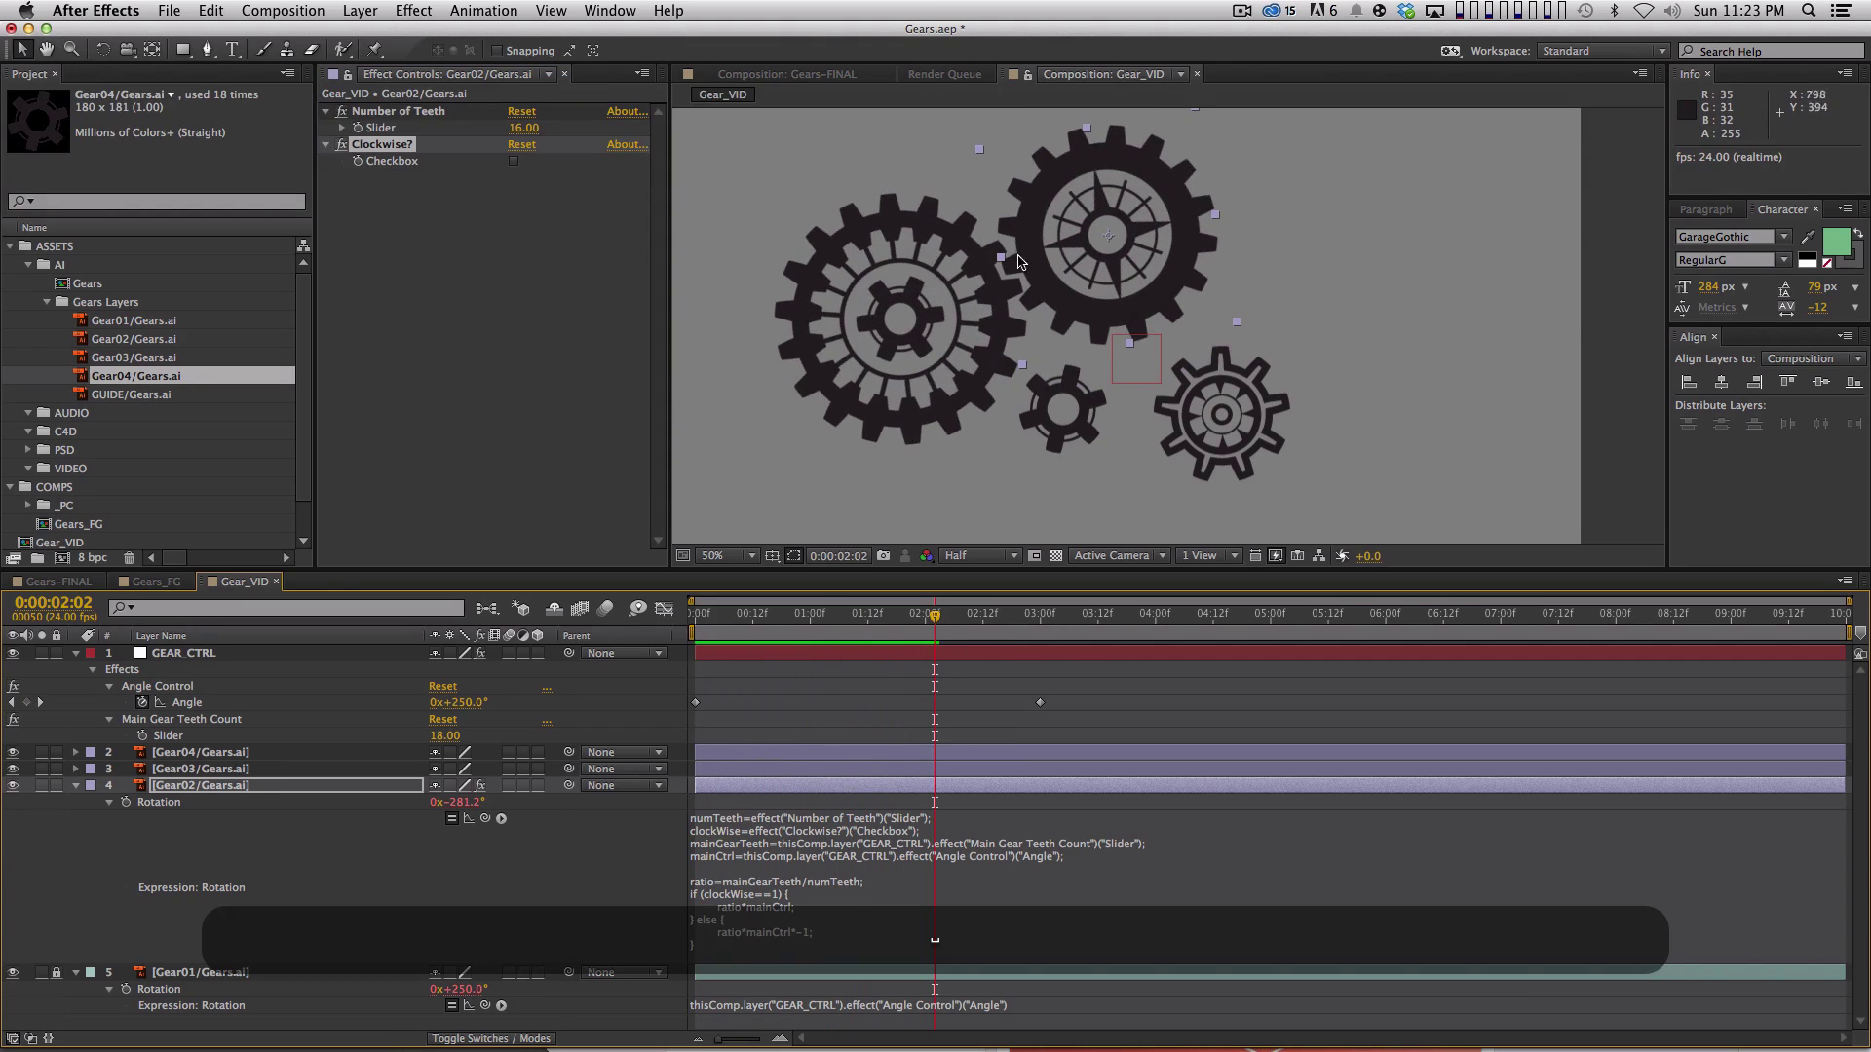
key("space")
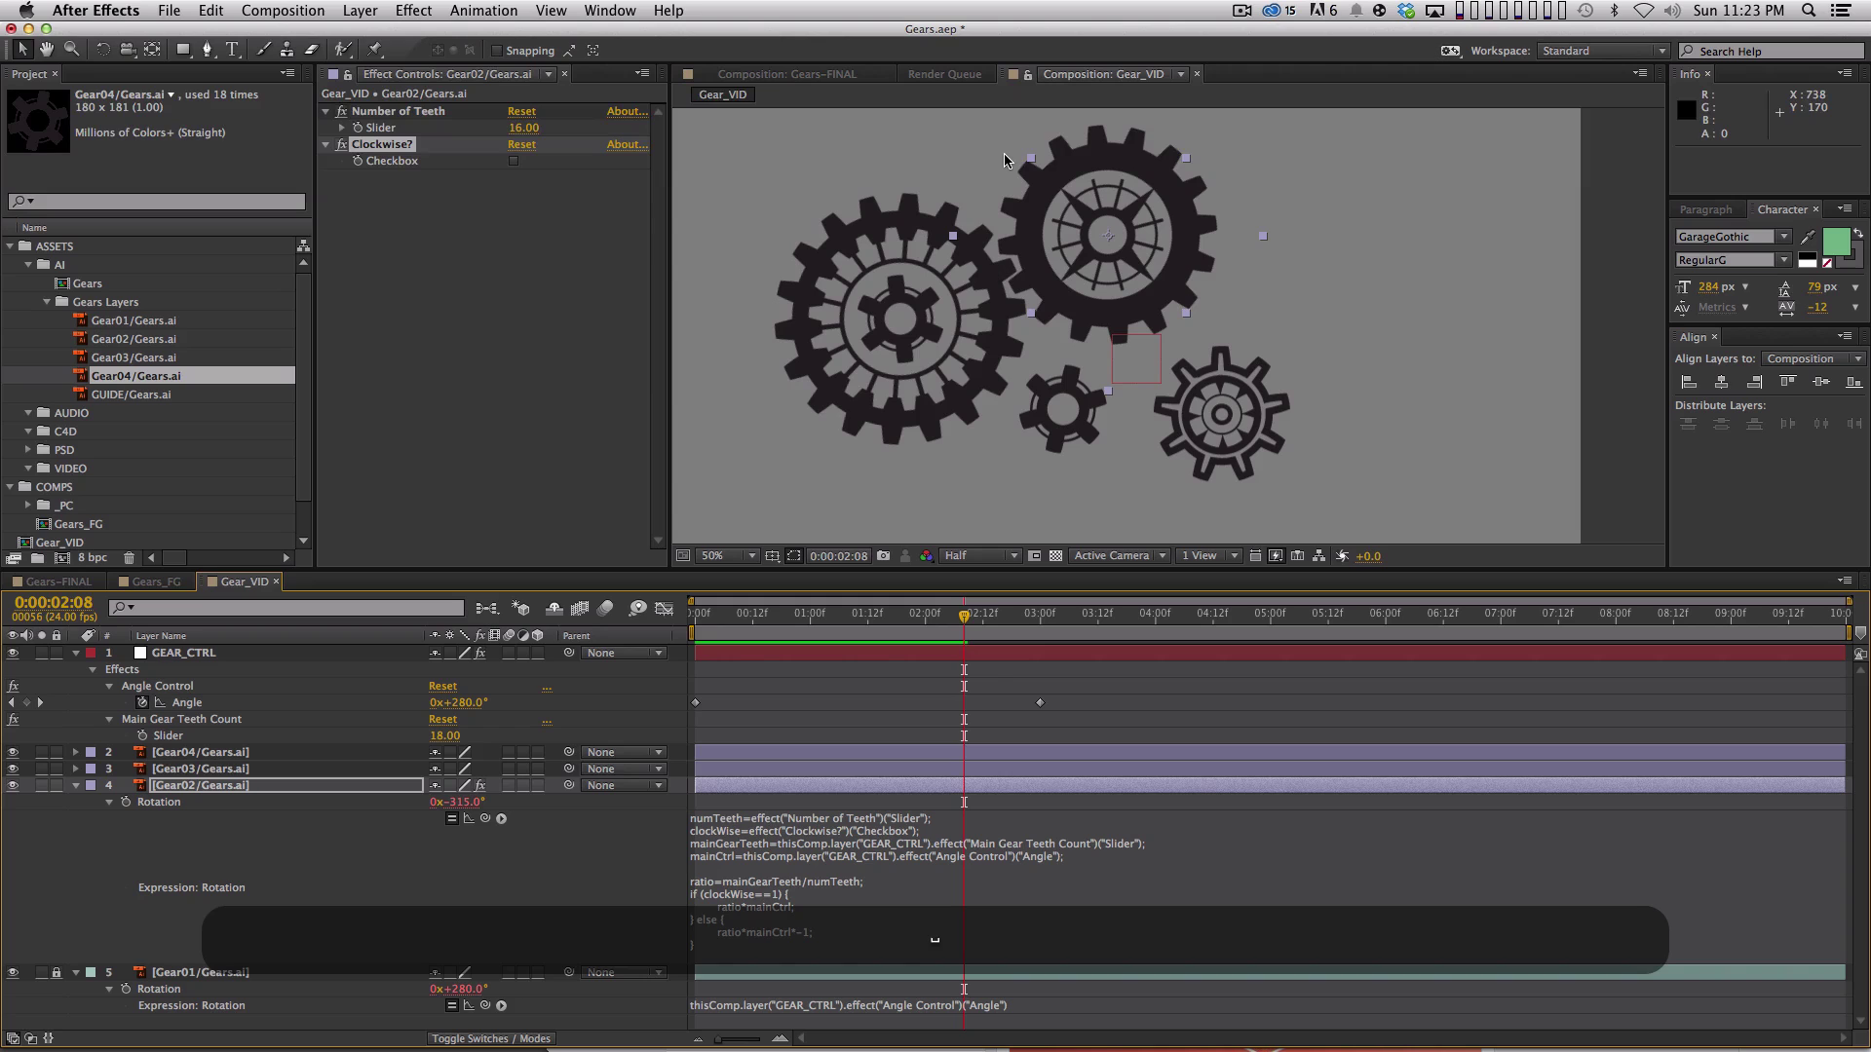
Step frame by frame forward and back around the two-second mark to examine how Gear02's teeth mesh with Gear01's.
key("Page_Down")
key("Page_Down")
key("Page_Down")
key("Page_Down")
key("Page_Down")
key("Page_Down")
key("Page_Up")
key("Page_Up")
key("Page_Up")
key("Page_Up")
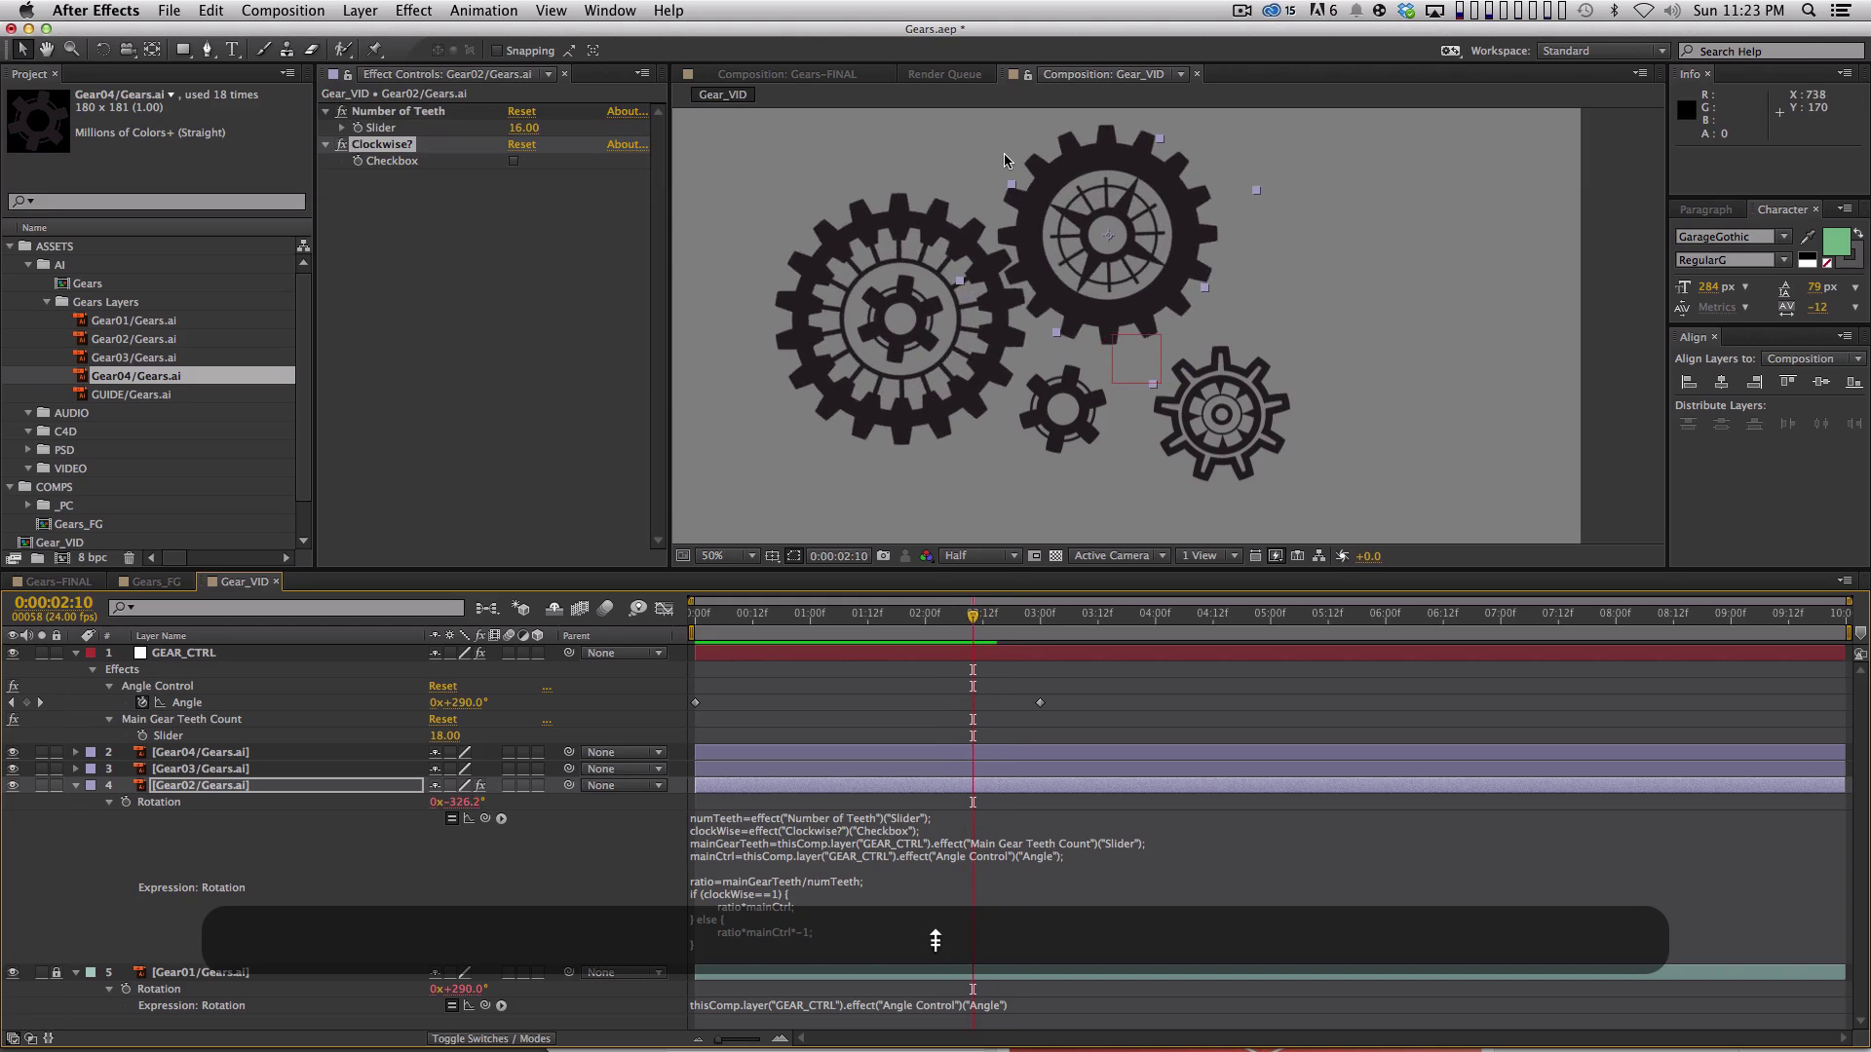
key("Page_Up")
key("Page_Up")
key("Page_Up")
key("Page_Up")
key("Page_Up")
key("Page_Up")
key("Page_Up")
key("Page_Up")
key("Page_Up")
key("Page_Up")
key("Page_Up")
key("Page_Up")
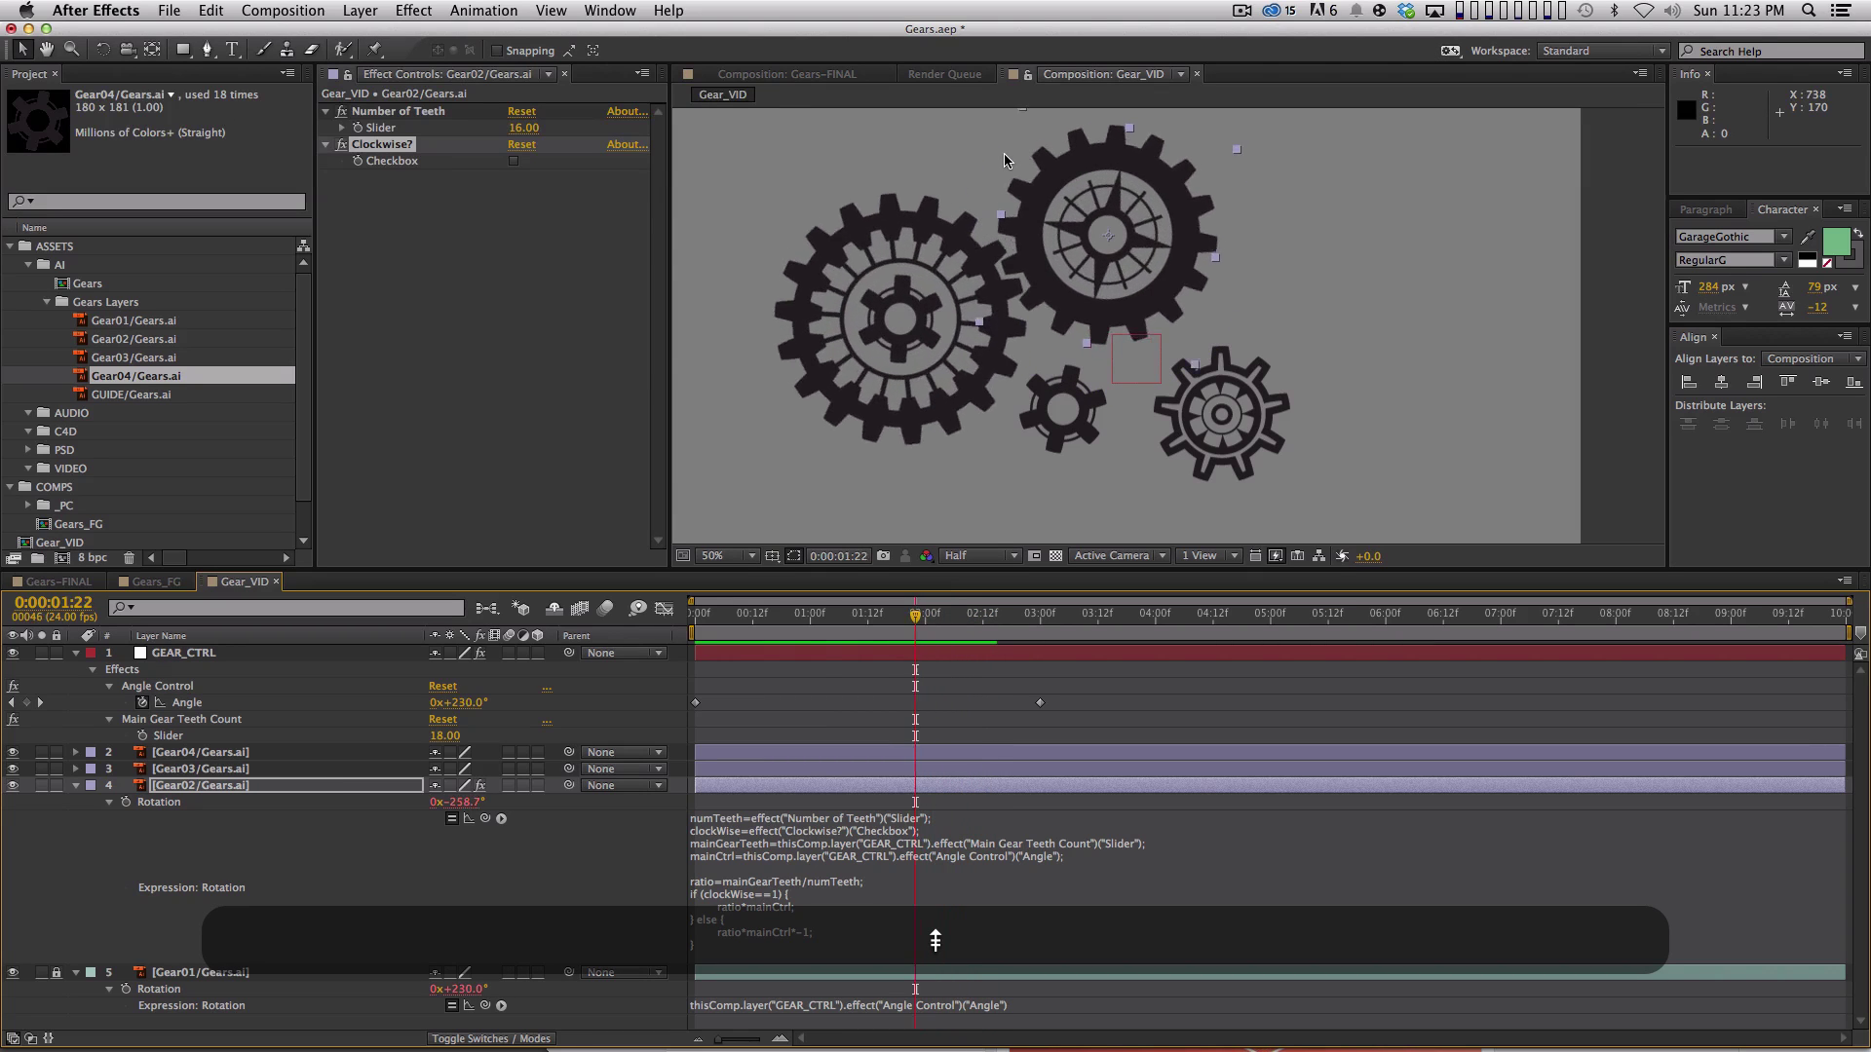
Step back through earlier frames of Gear_VID and preview the gear rotation from the first frame.
key("Page_Up")
key("Page_Up")
key("Page_Up")
key("Page_Up")
key("Page_Up")
key("Page_Up")
key("Page_Up")
key("Page_Up")
key("Page_Up")
key("Page_Up")
key("Home")
key("space")
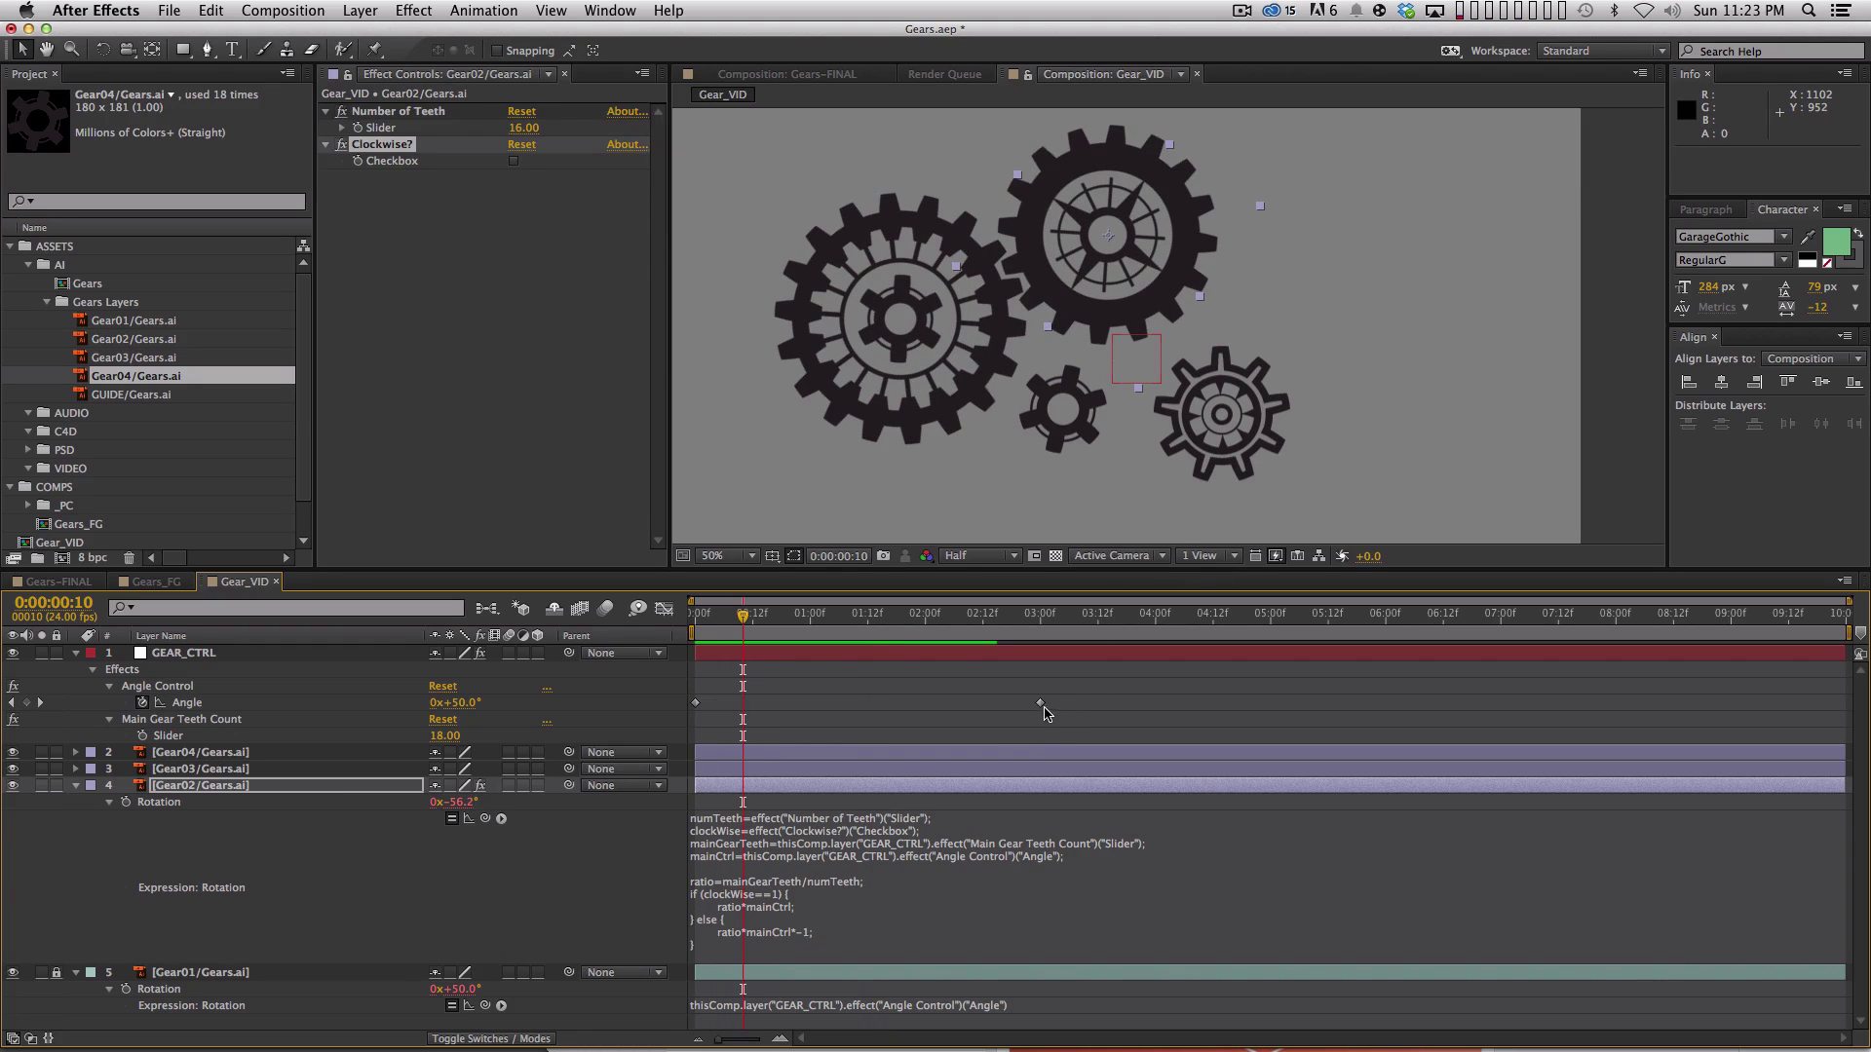
Slow the rotation by moving GEAR_CTRL's second Angle keyframe to 0:00:09:08, and preview the result.
left_click_drag(1040, 703, 1769, 702)
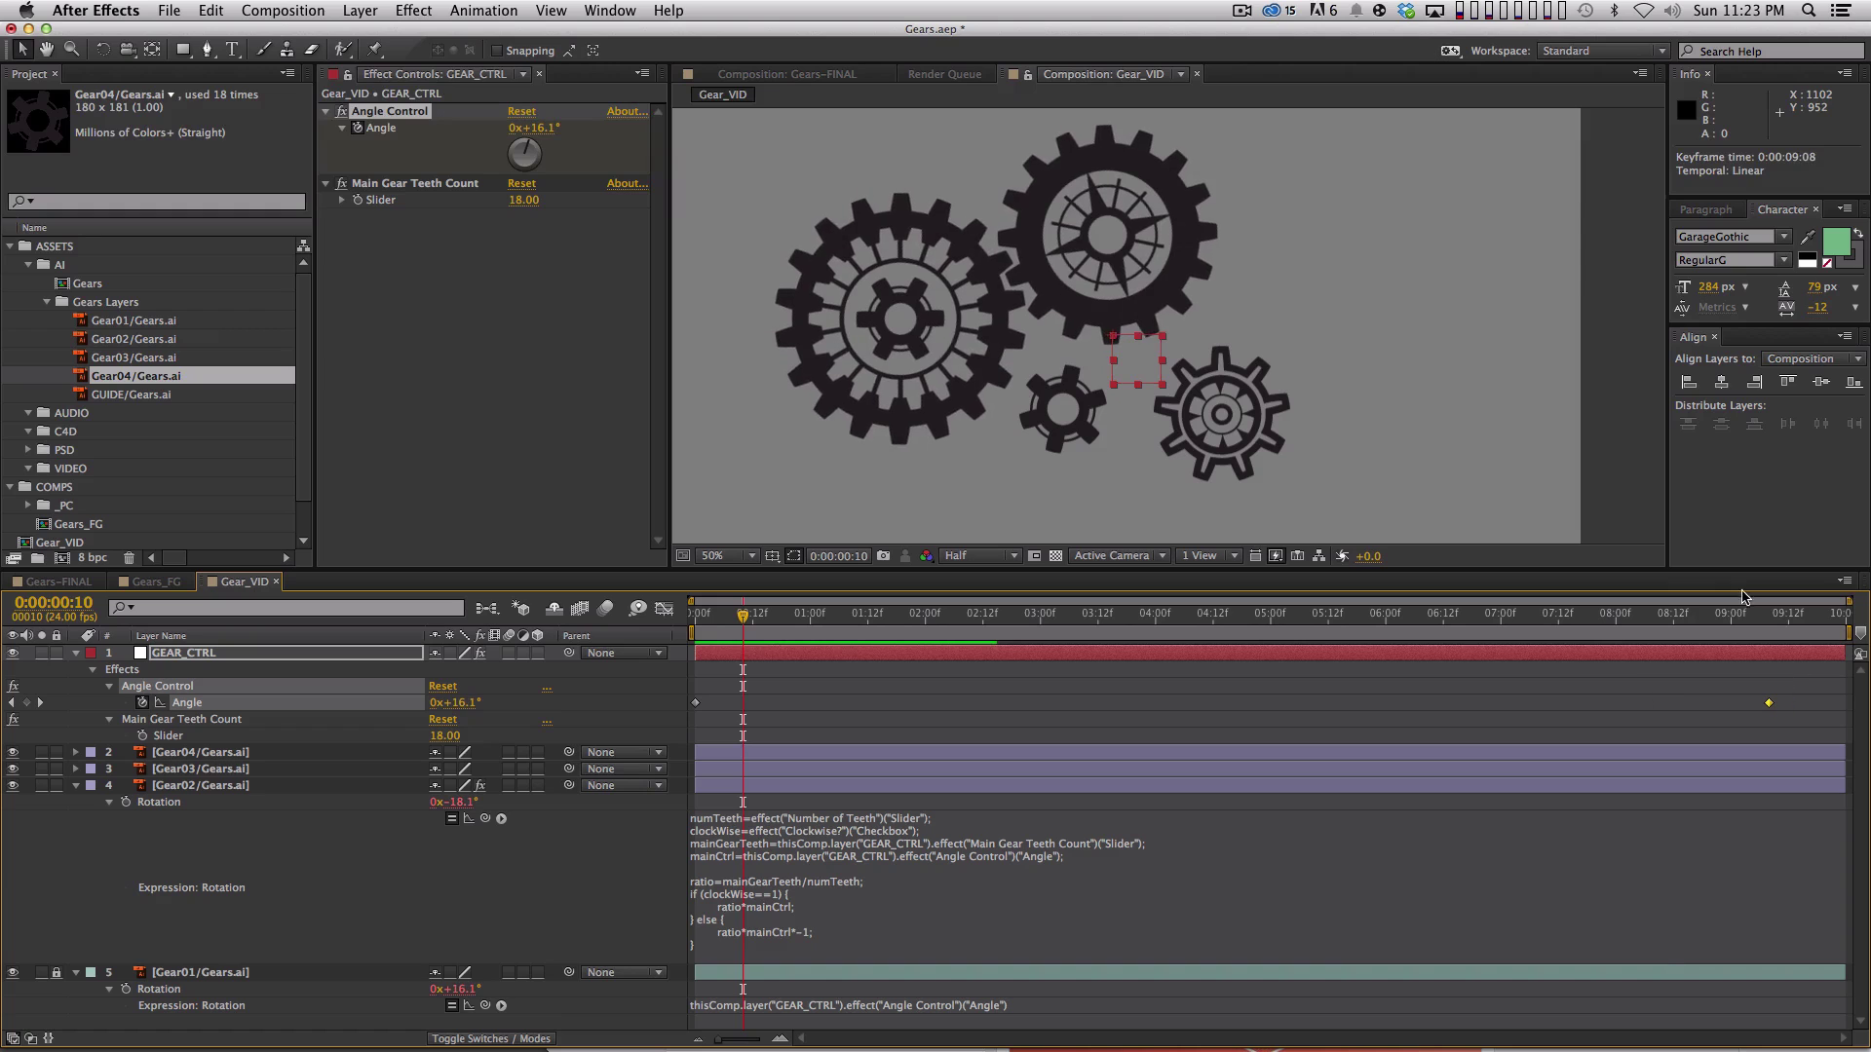
key("space")
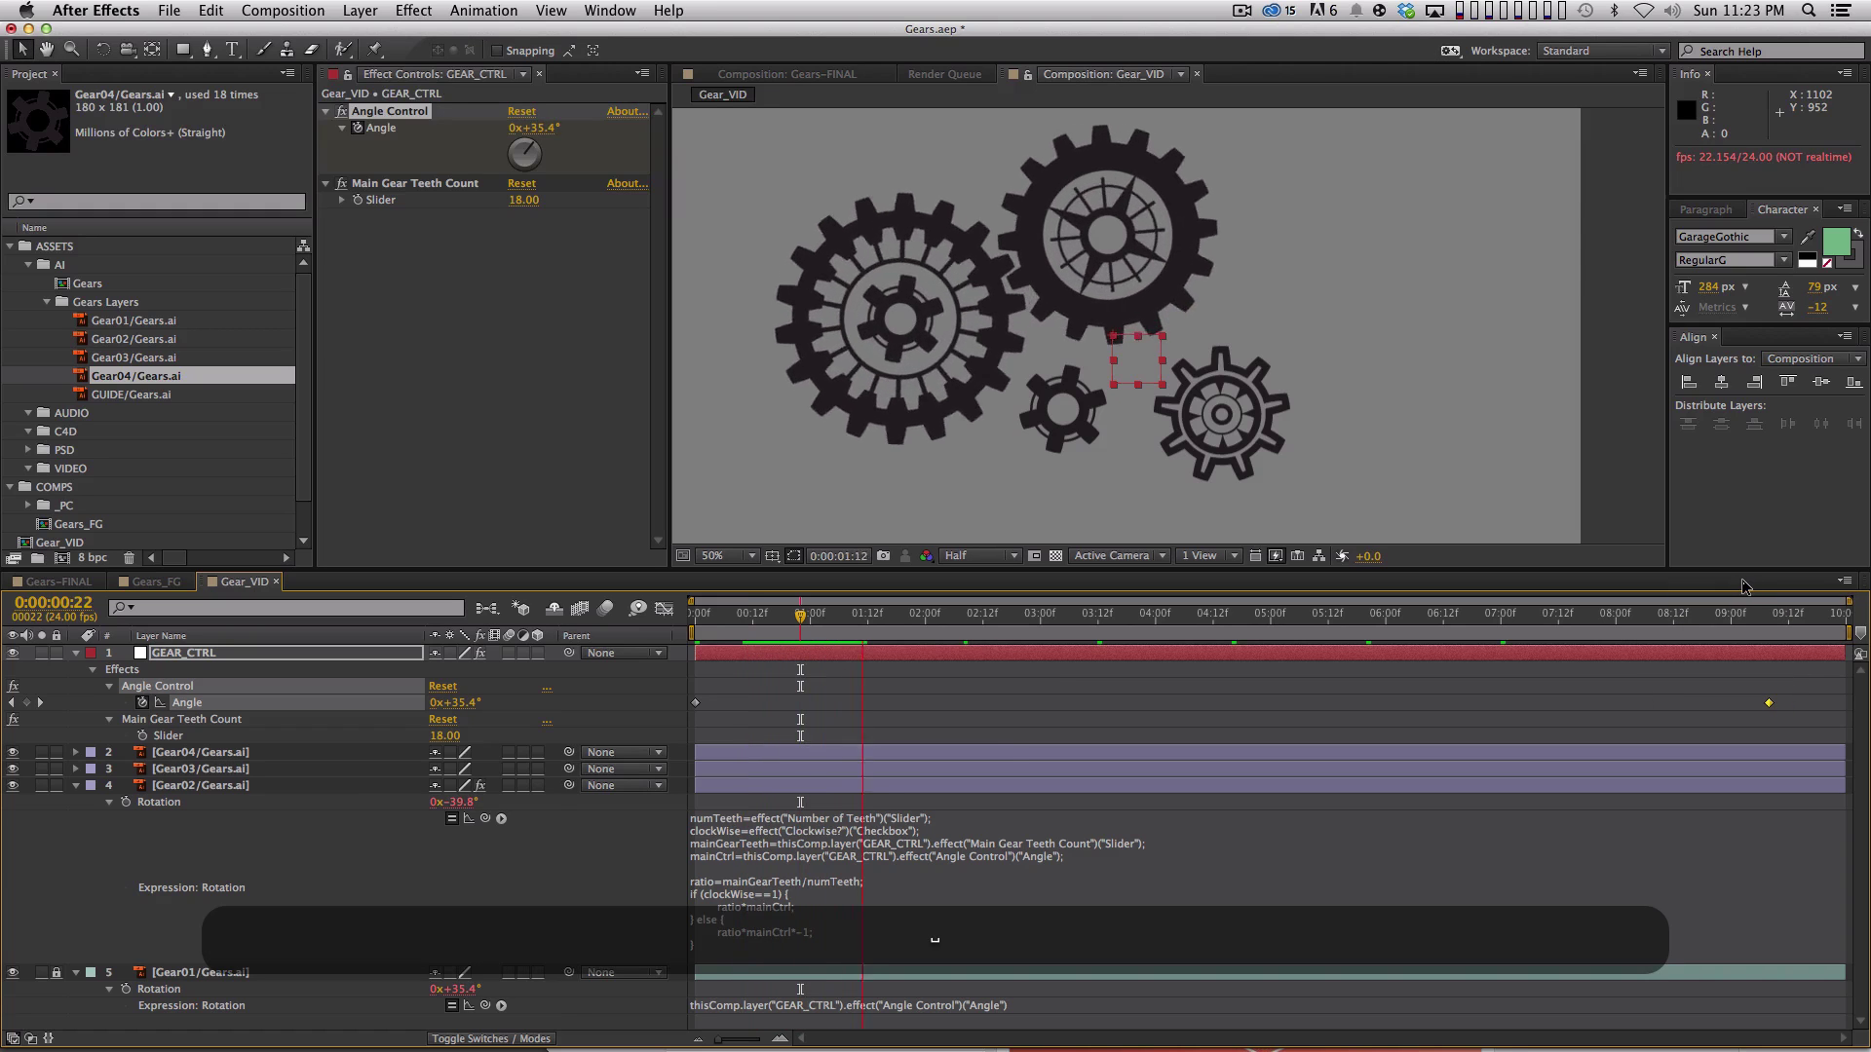
key("KP_0")
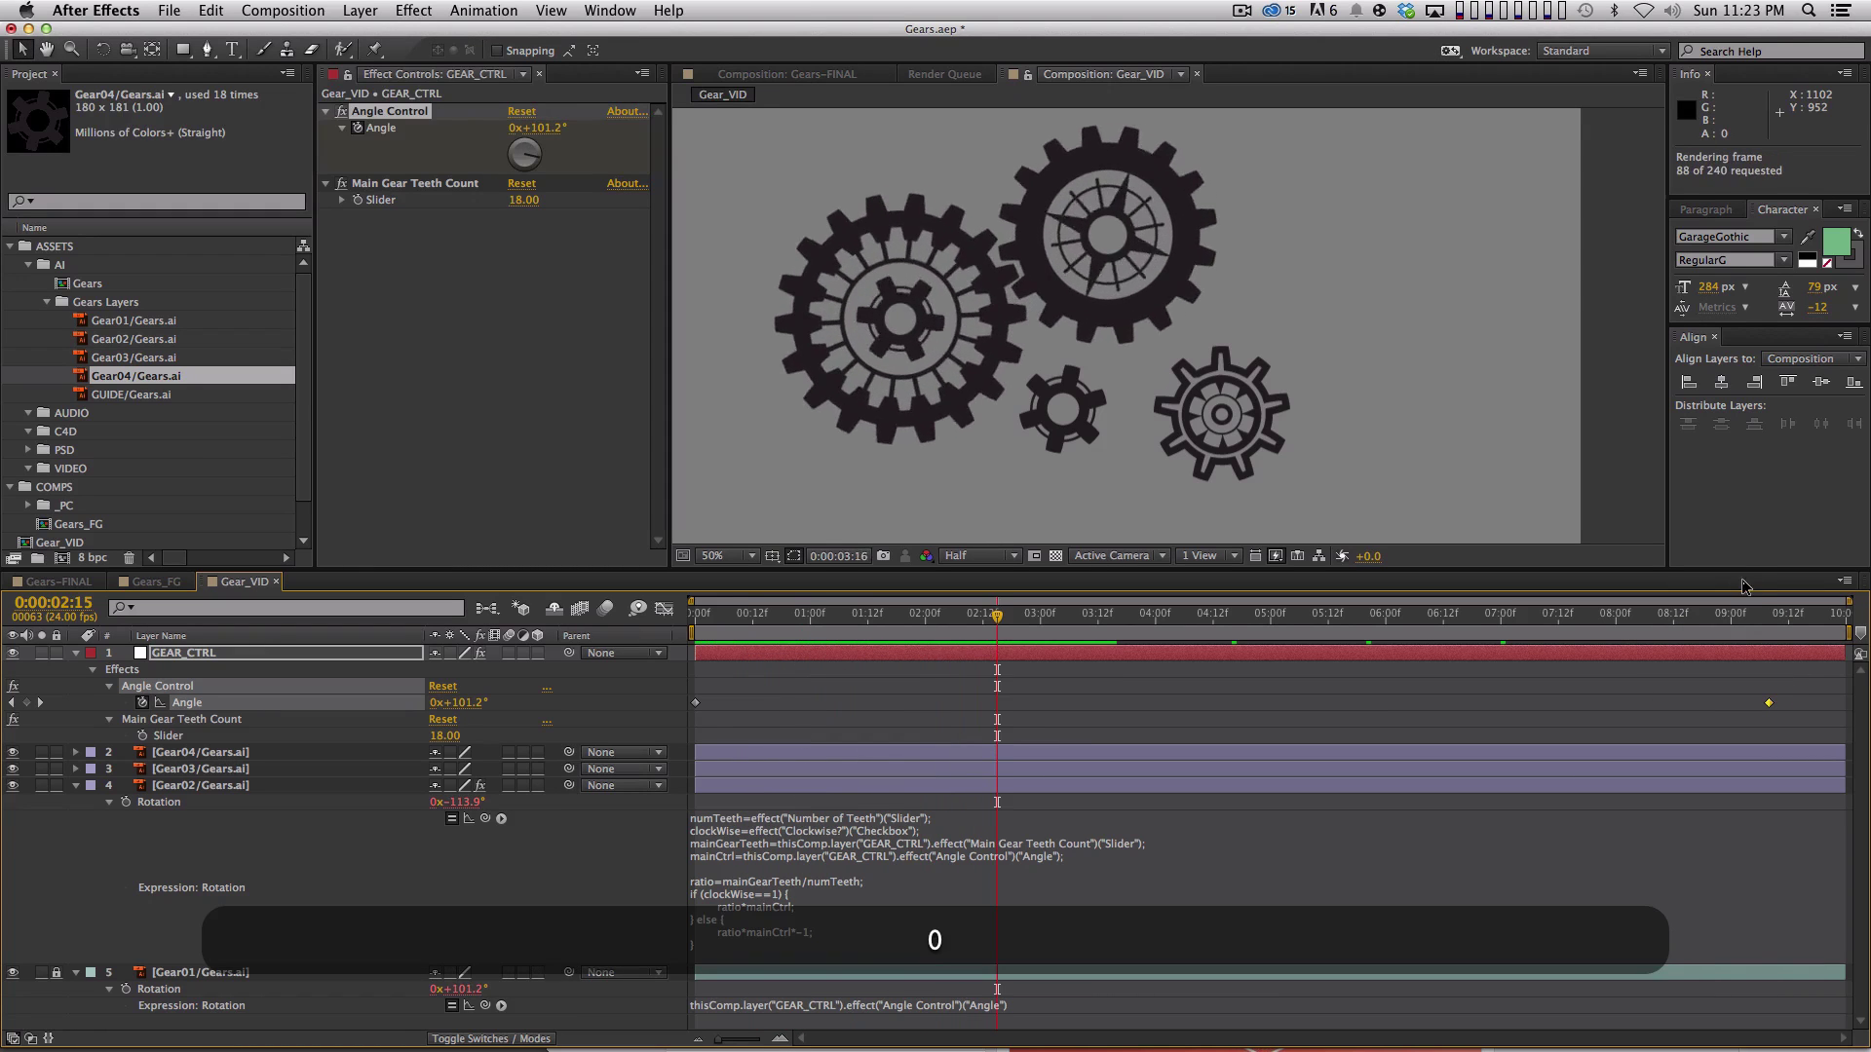
Collapse the expanded properties of all unlocked layers in Gear_VID and clear the selection.
key("super+a")
key("super+a")
key("shift+super+grave")
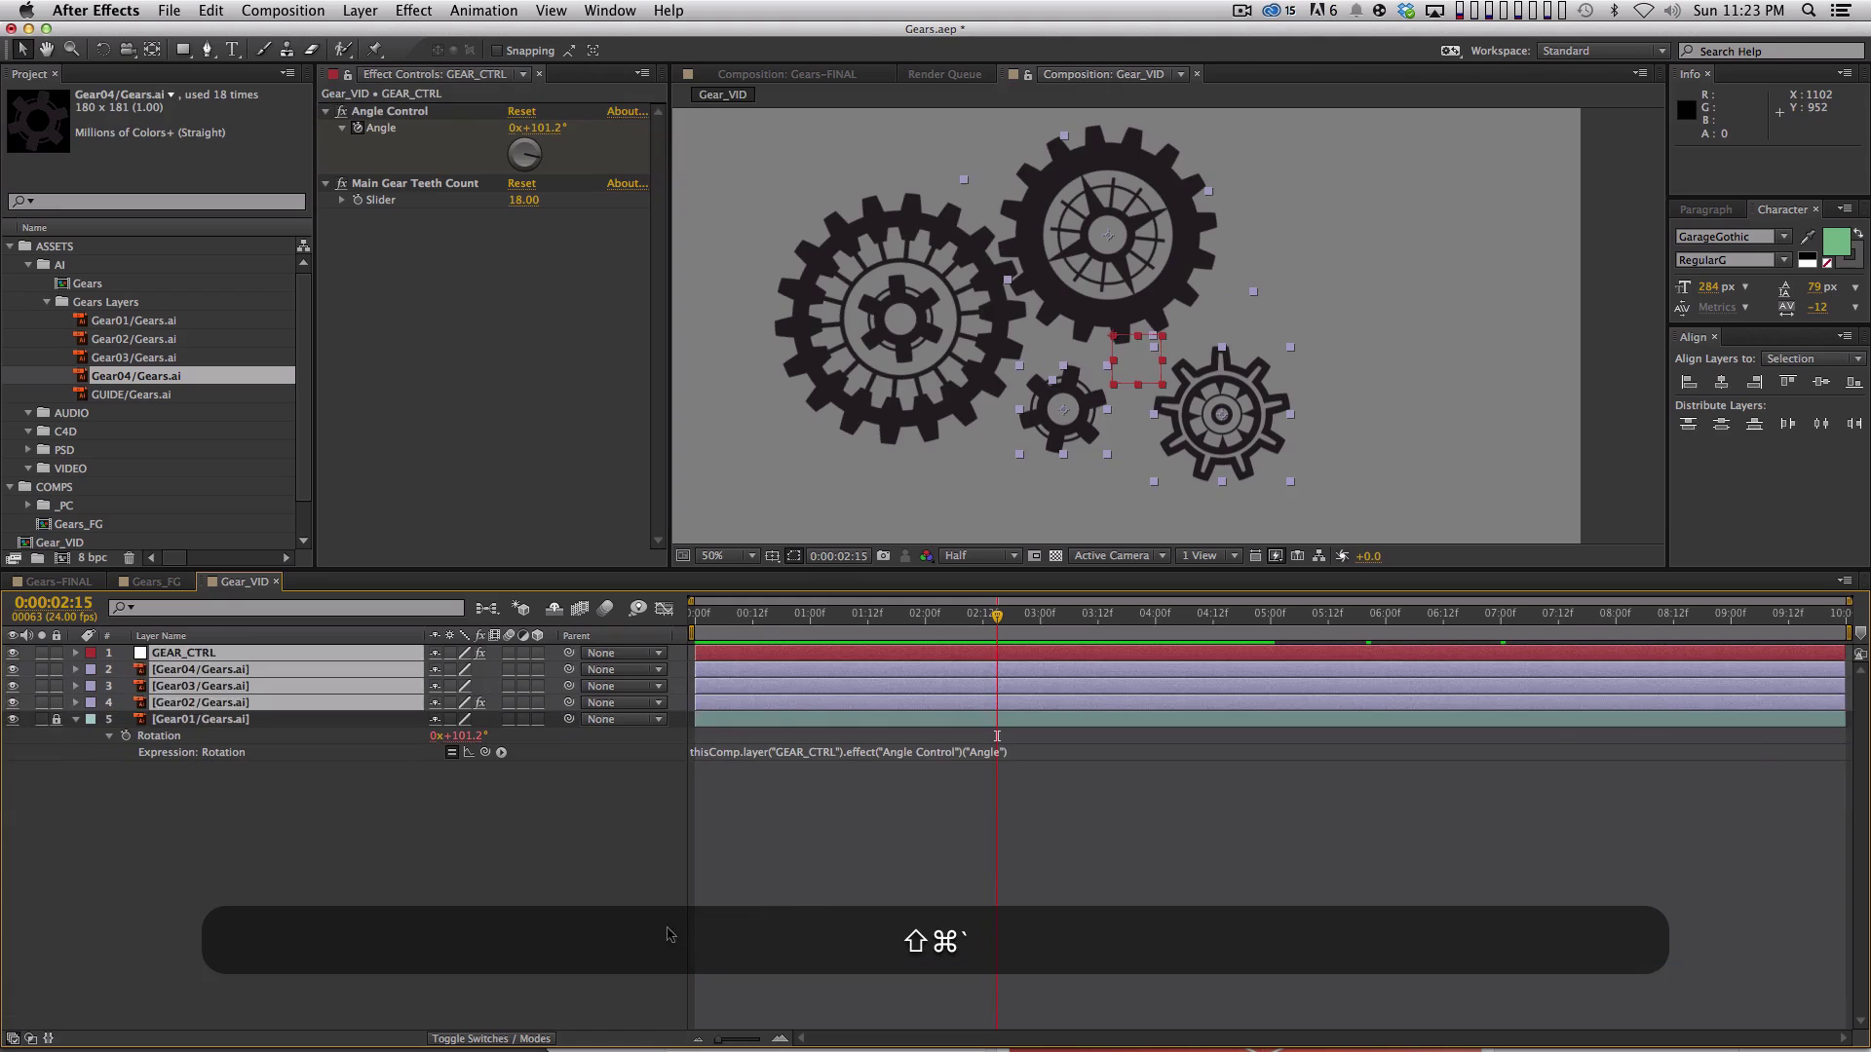
left_click(672, 927)
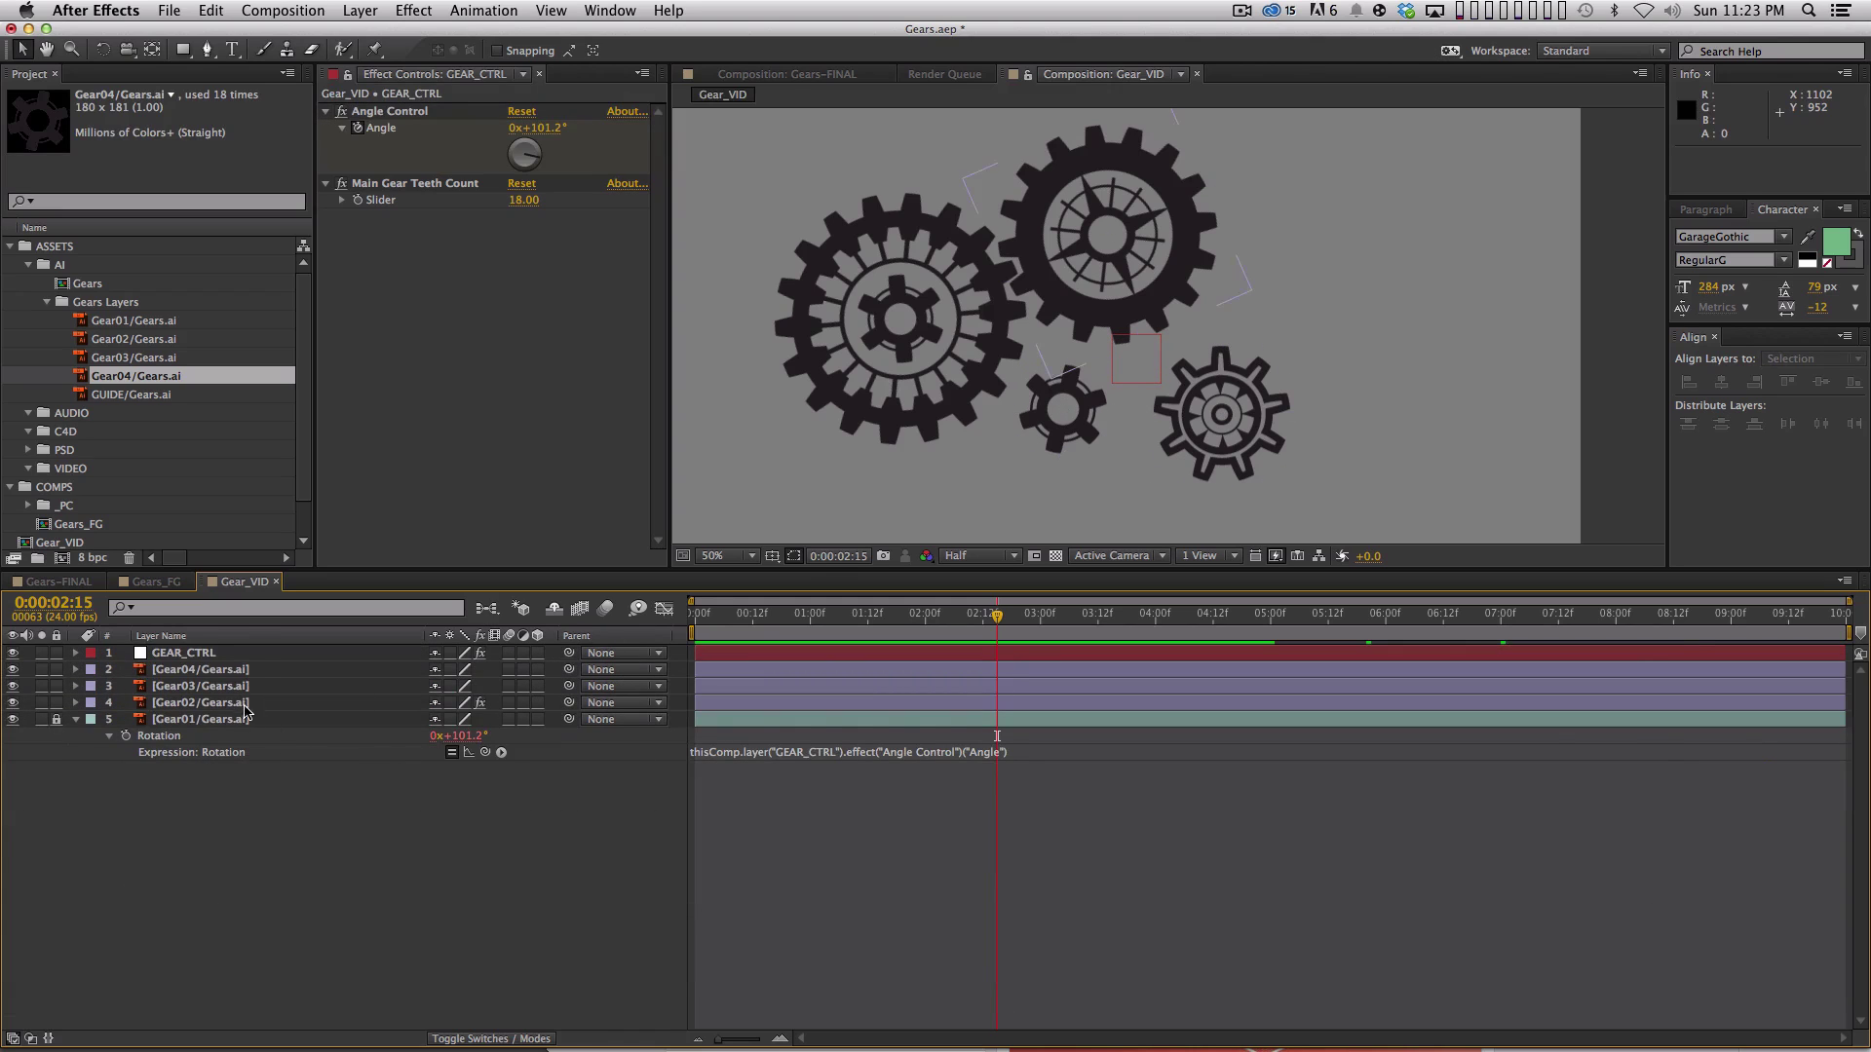
Move Gear02 slightly down to about 955.3, 368.1, preview how its teeth mesh, and return to the first frame.
left_click(250, 706)
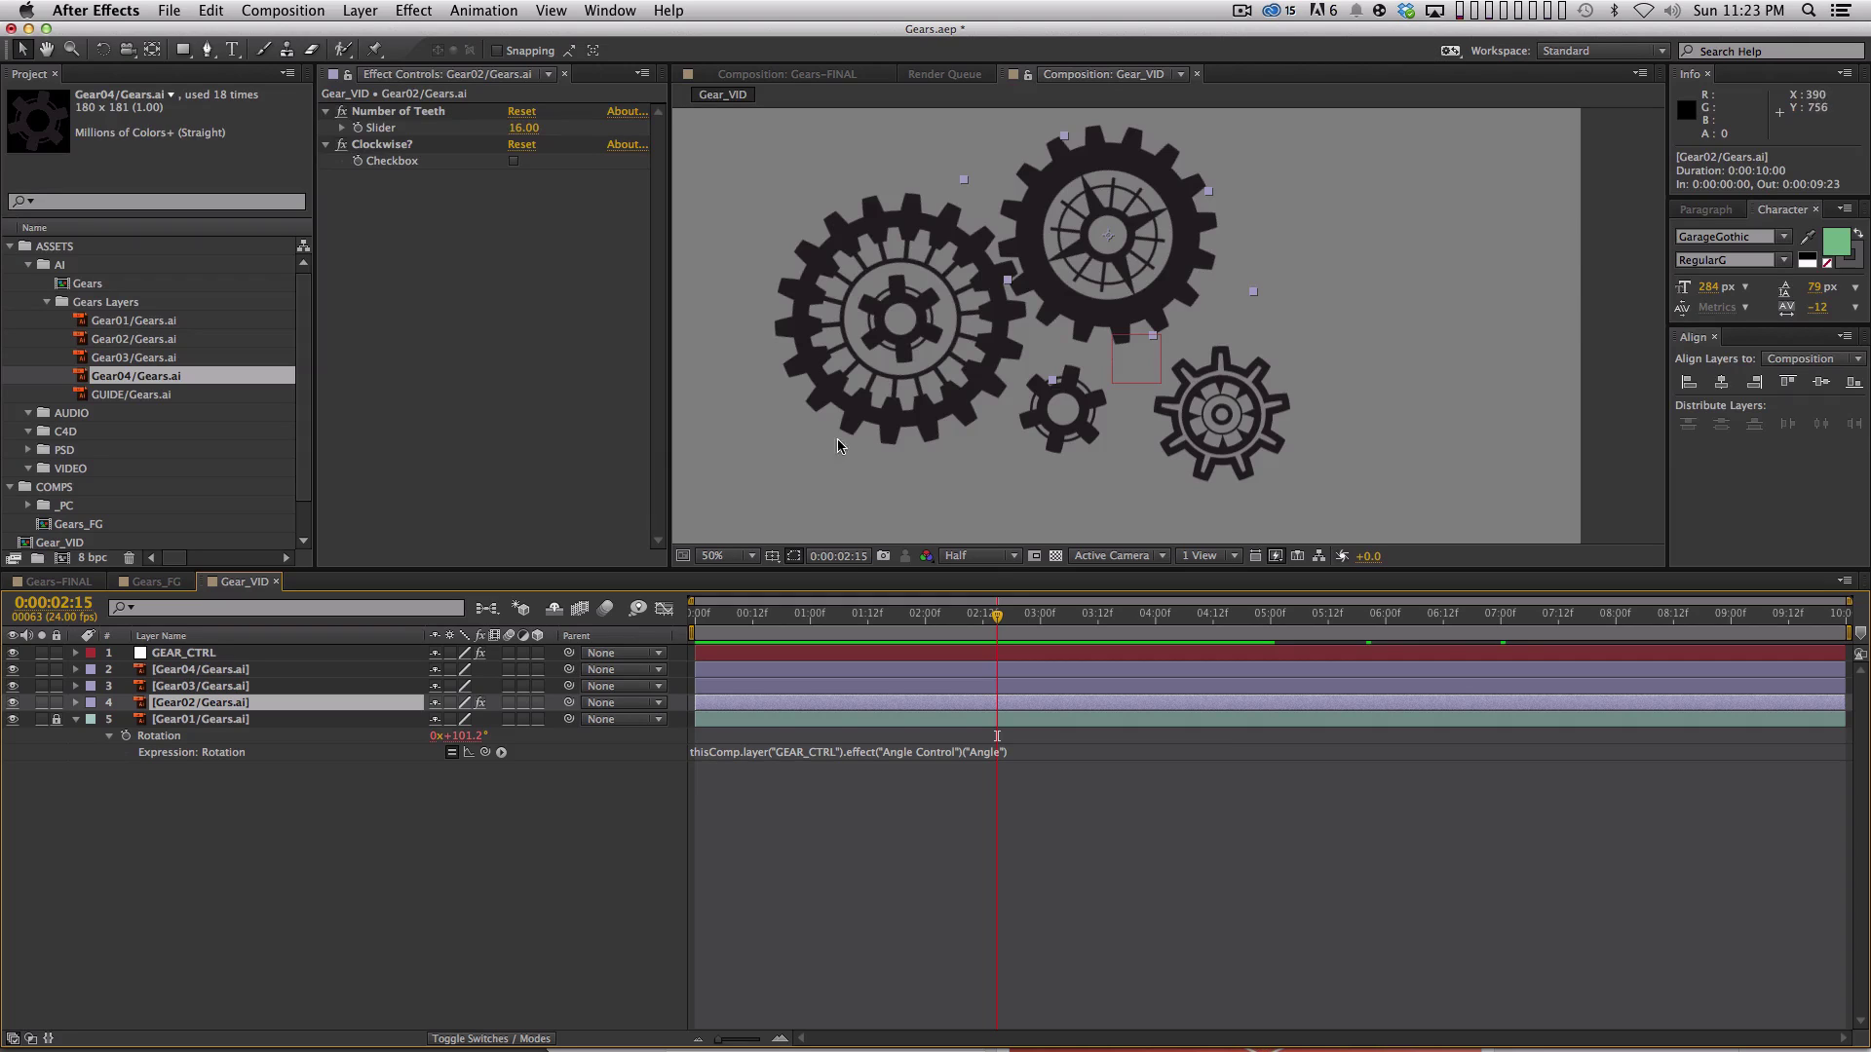
left_click_drag(1083, 279, 1084, 290)
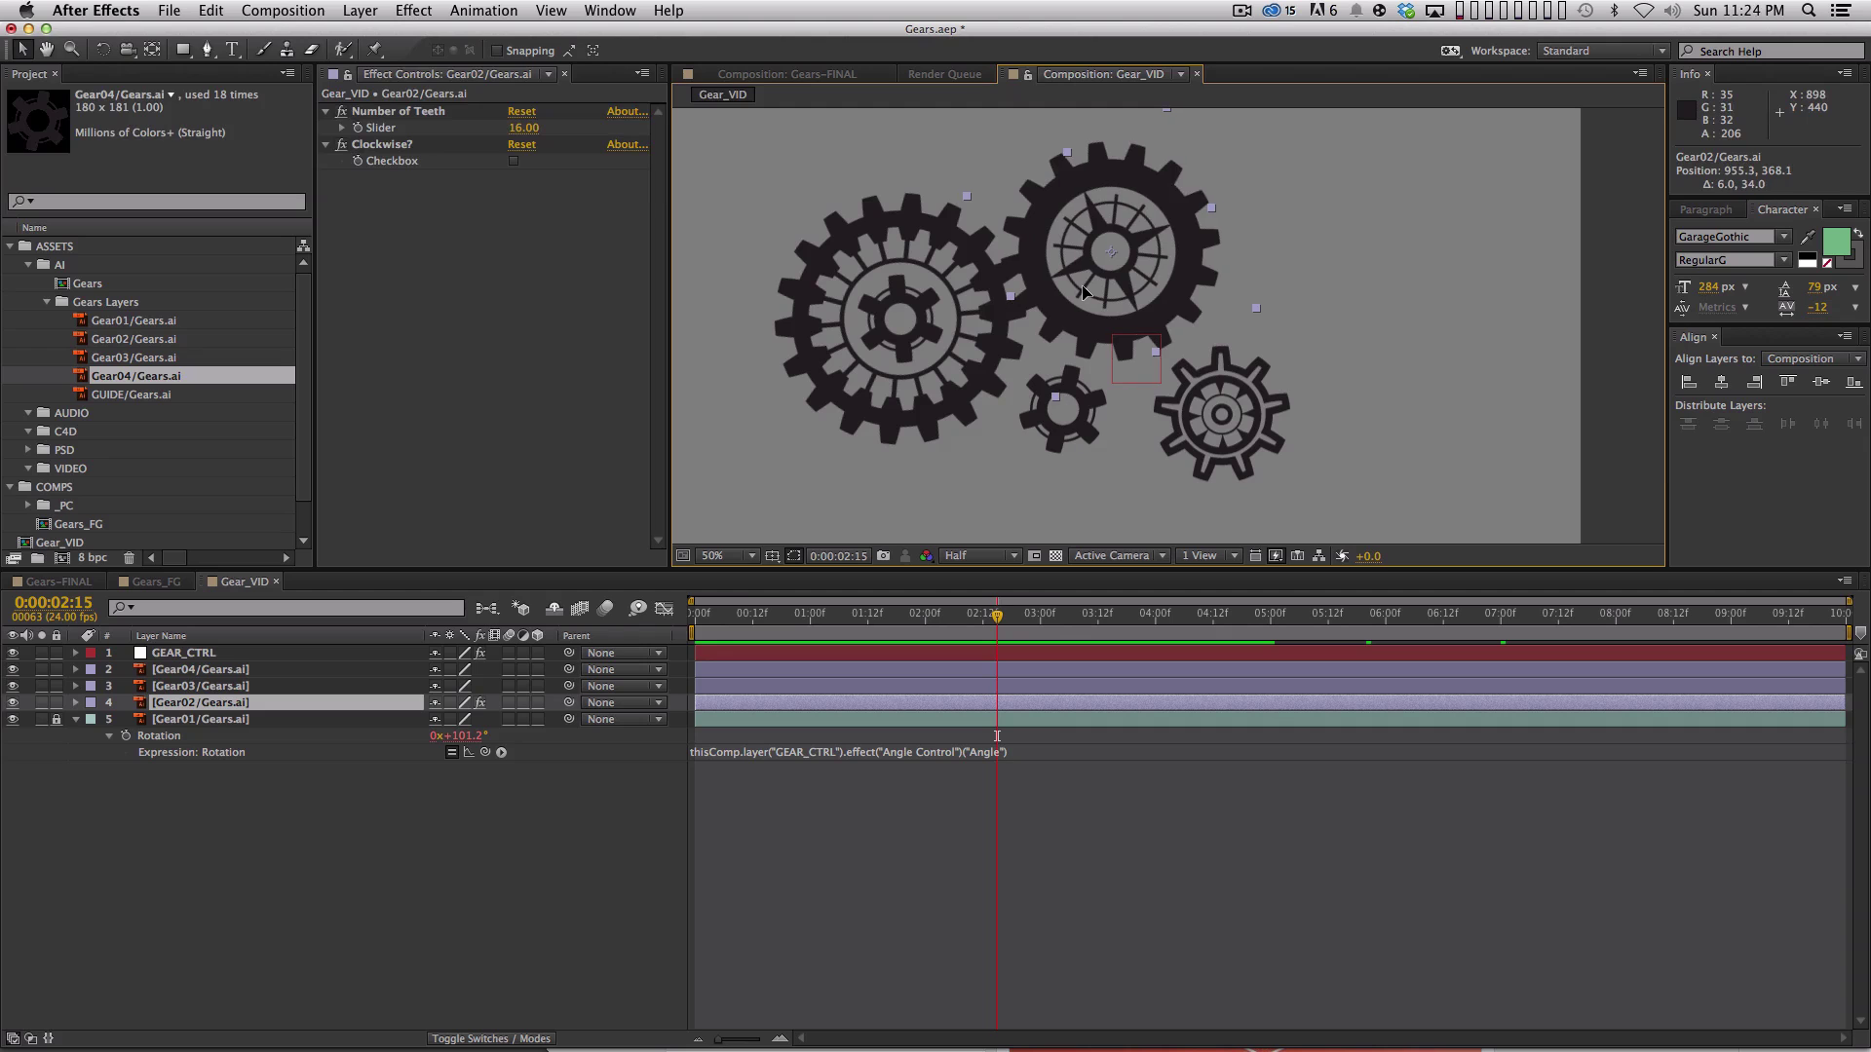
key("space")
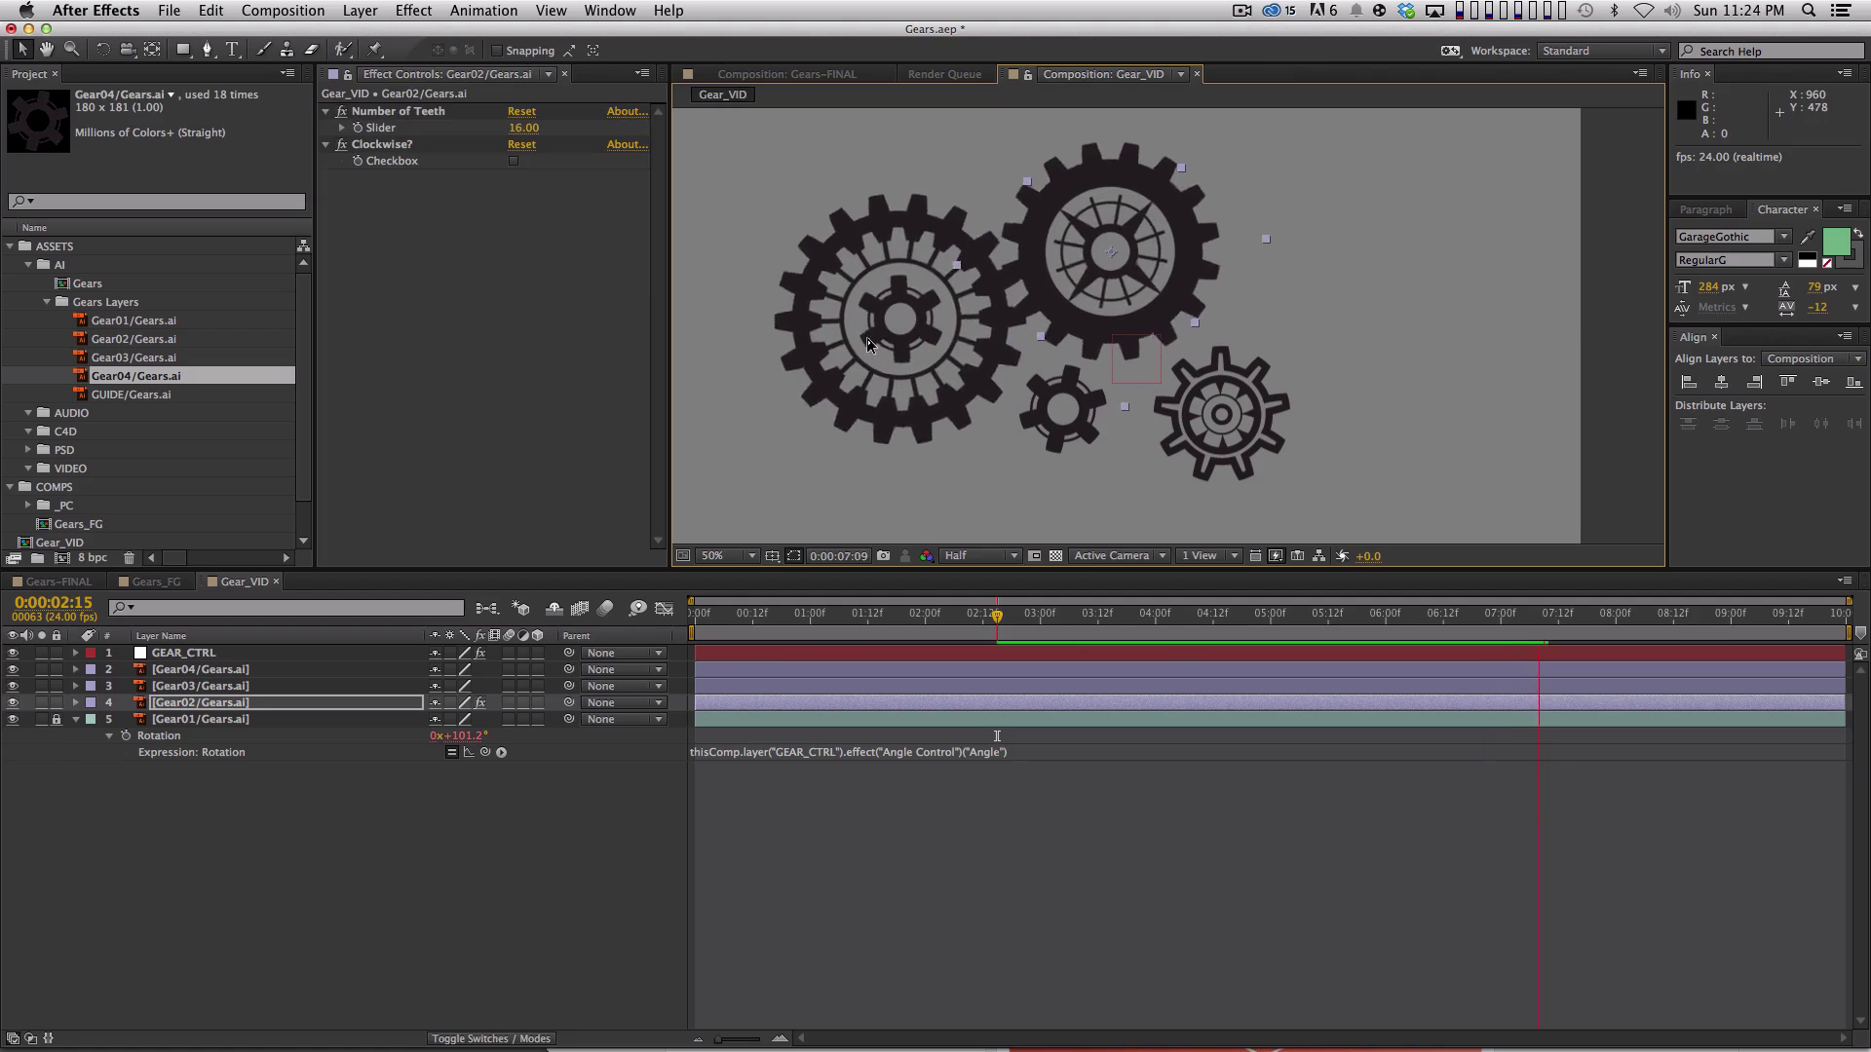
key("space")
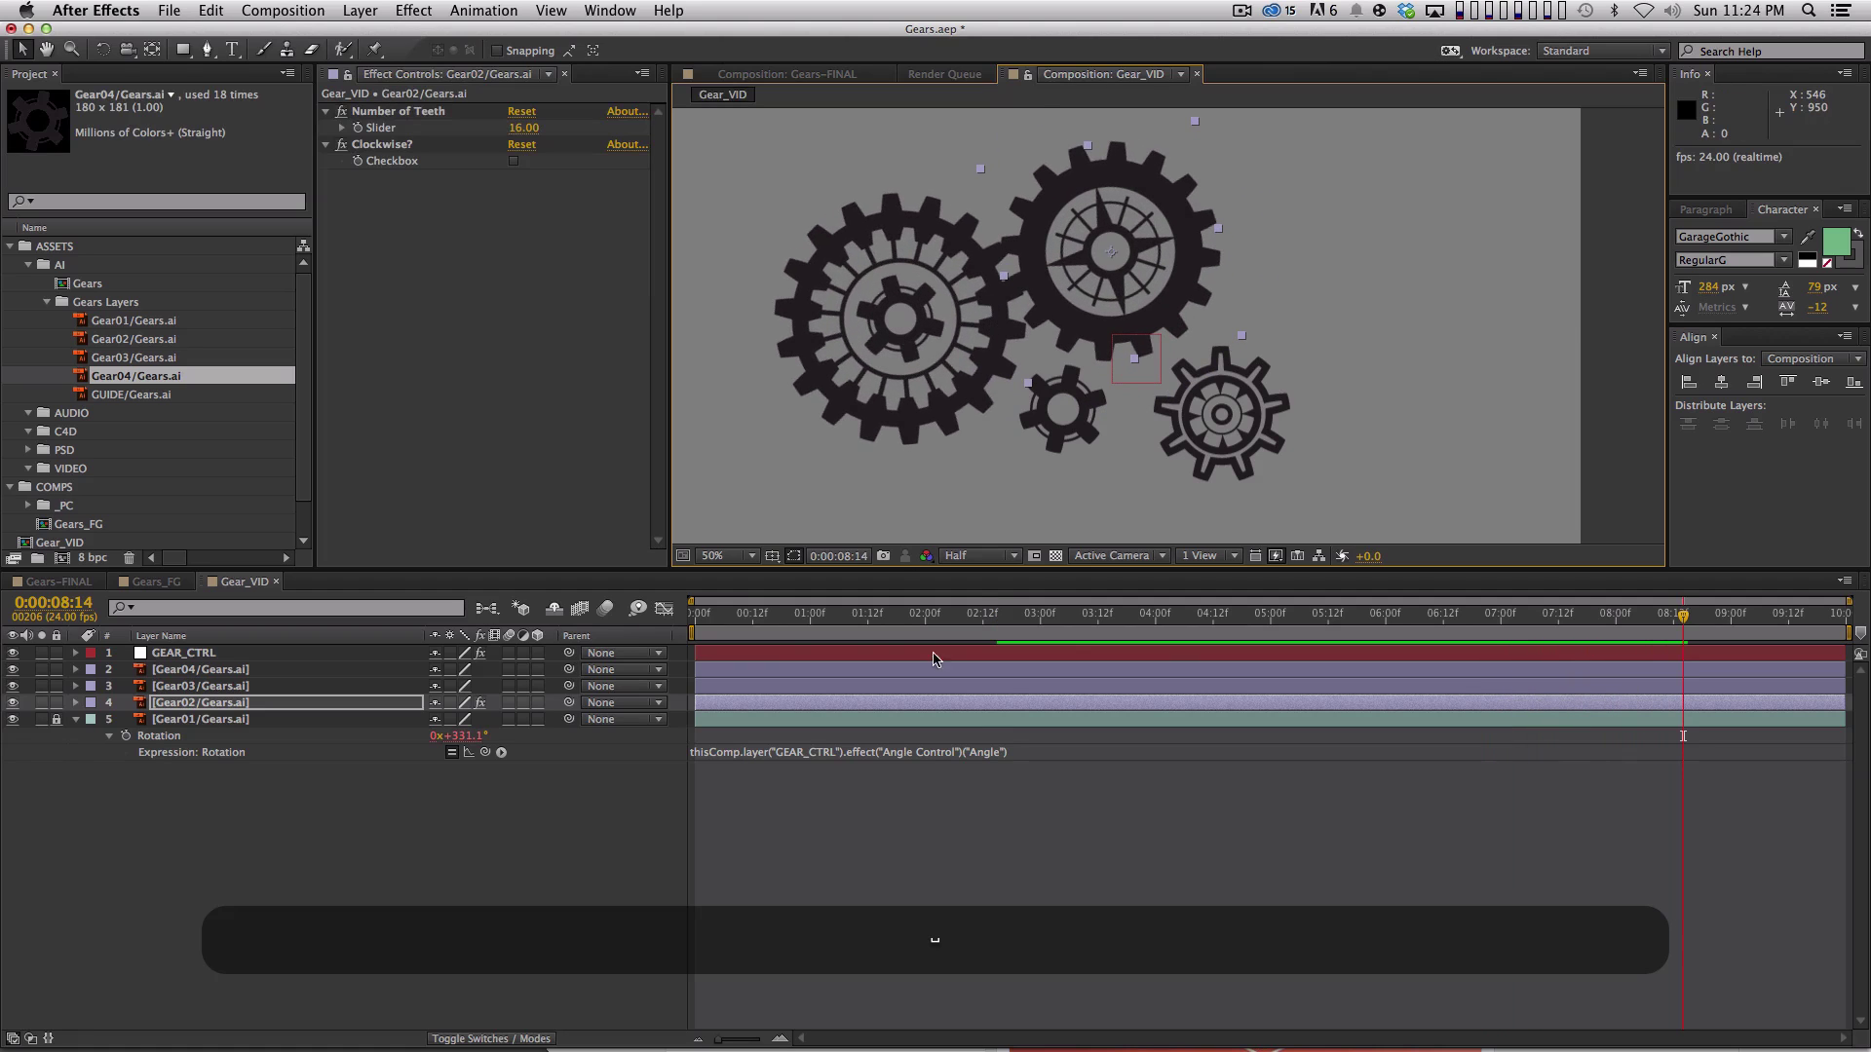
left_click_drag(925, 616, 630, 645)
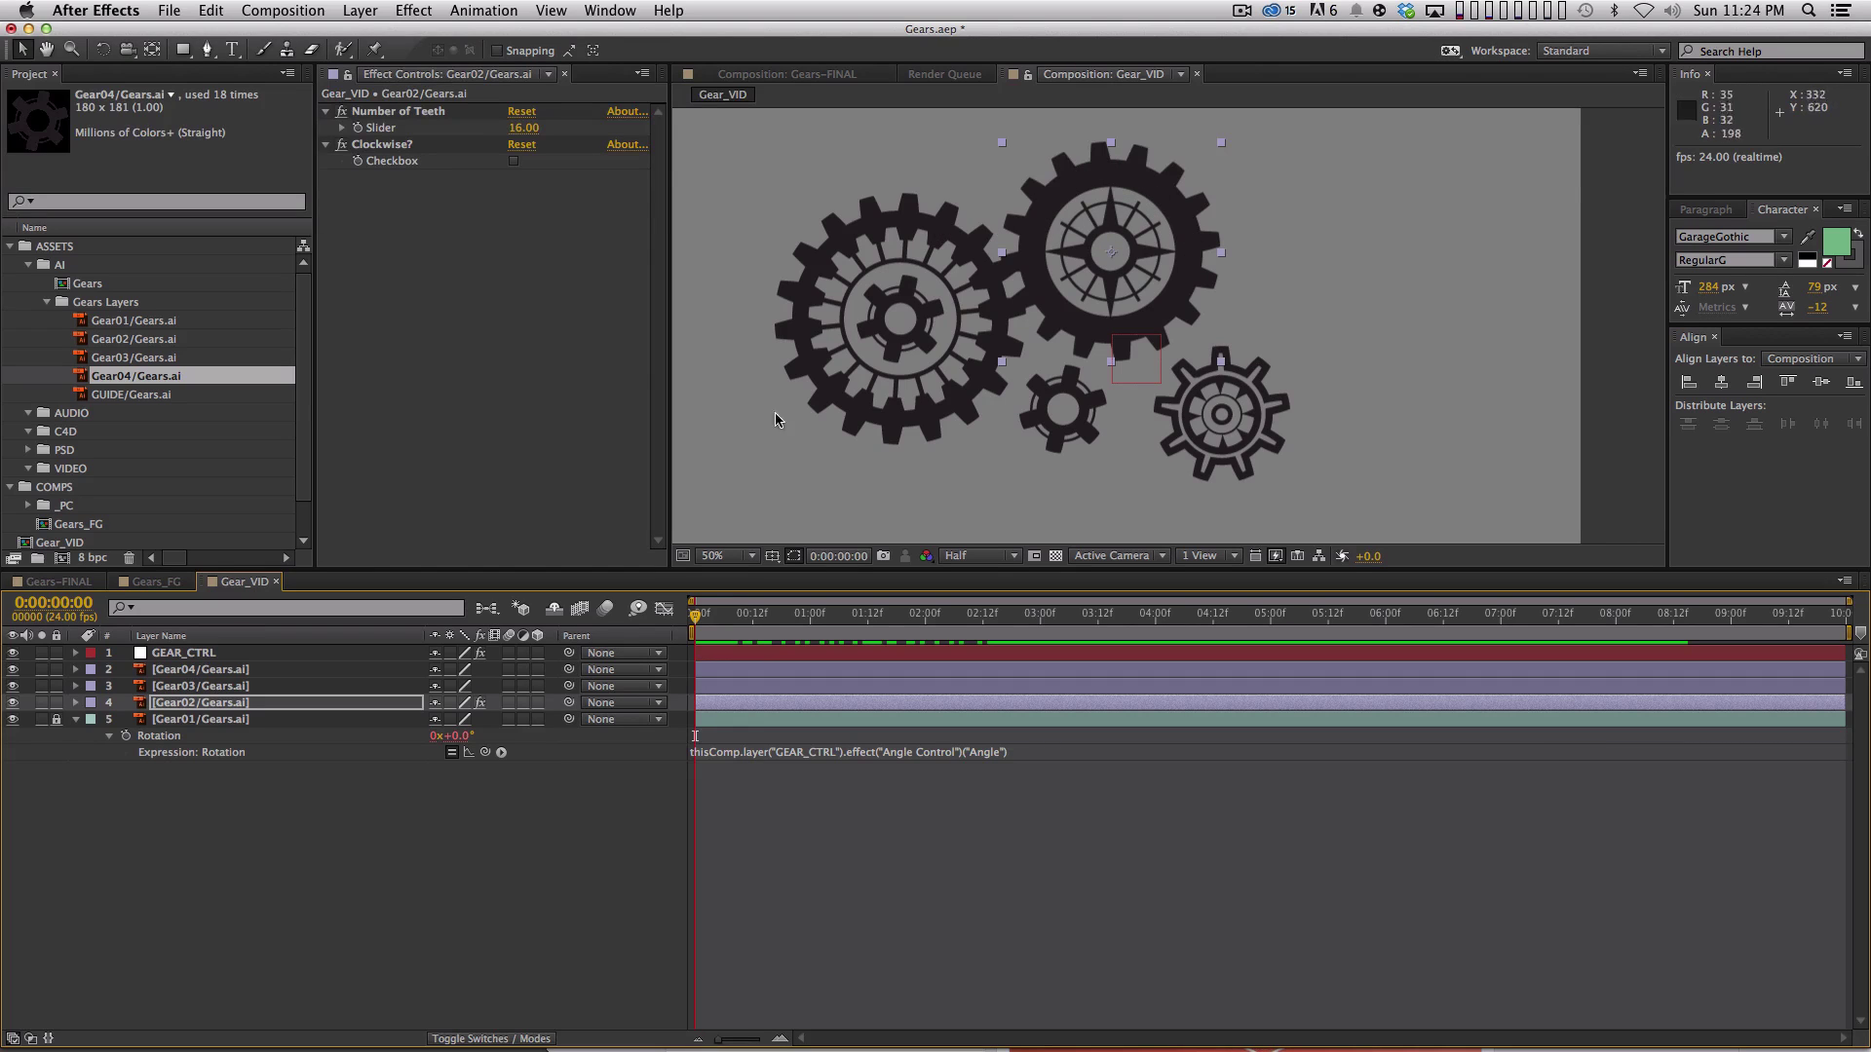
Add a Slider Control effect to Gear02 and rename it Rotation Offset.
left_click(217, 710)
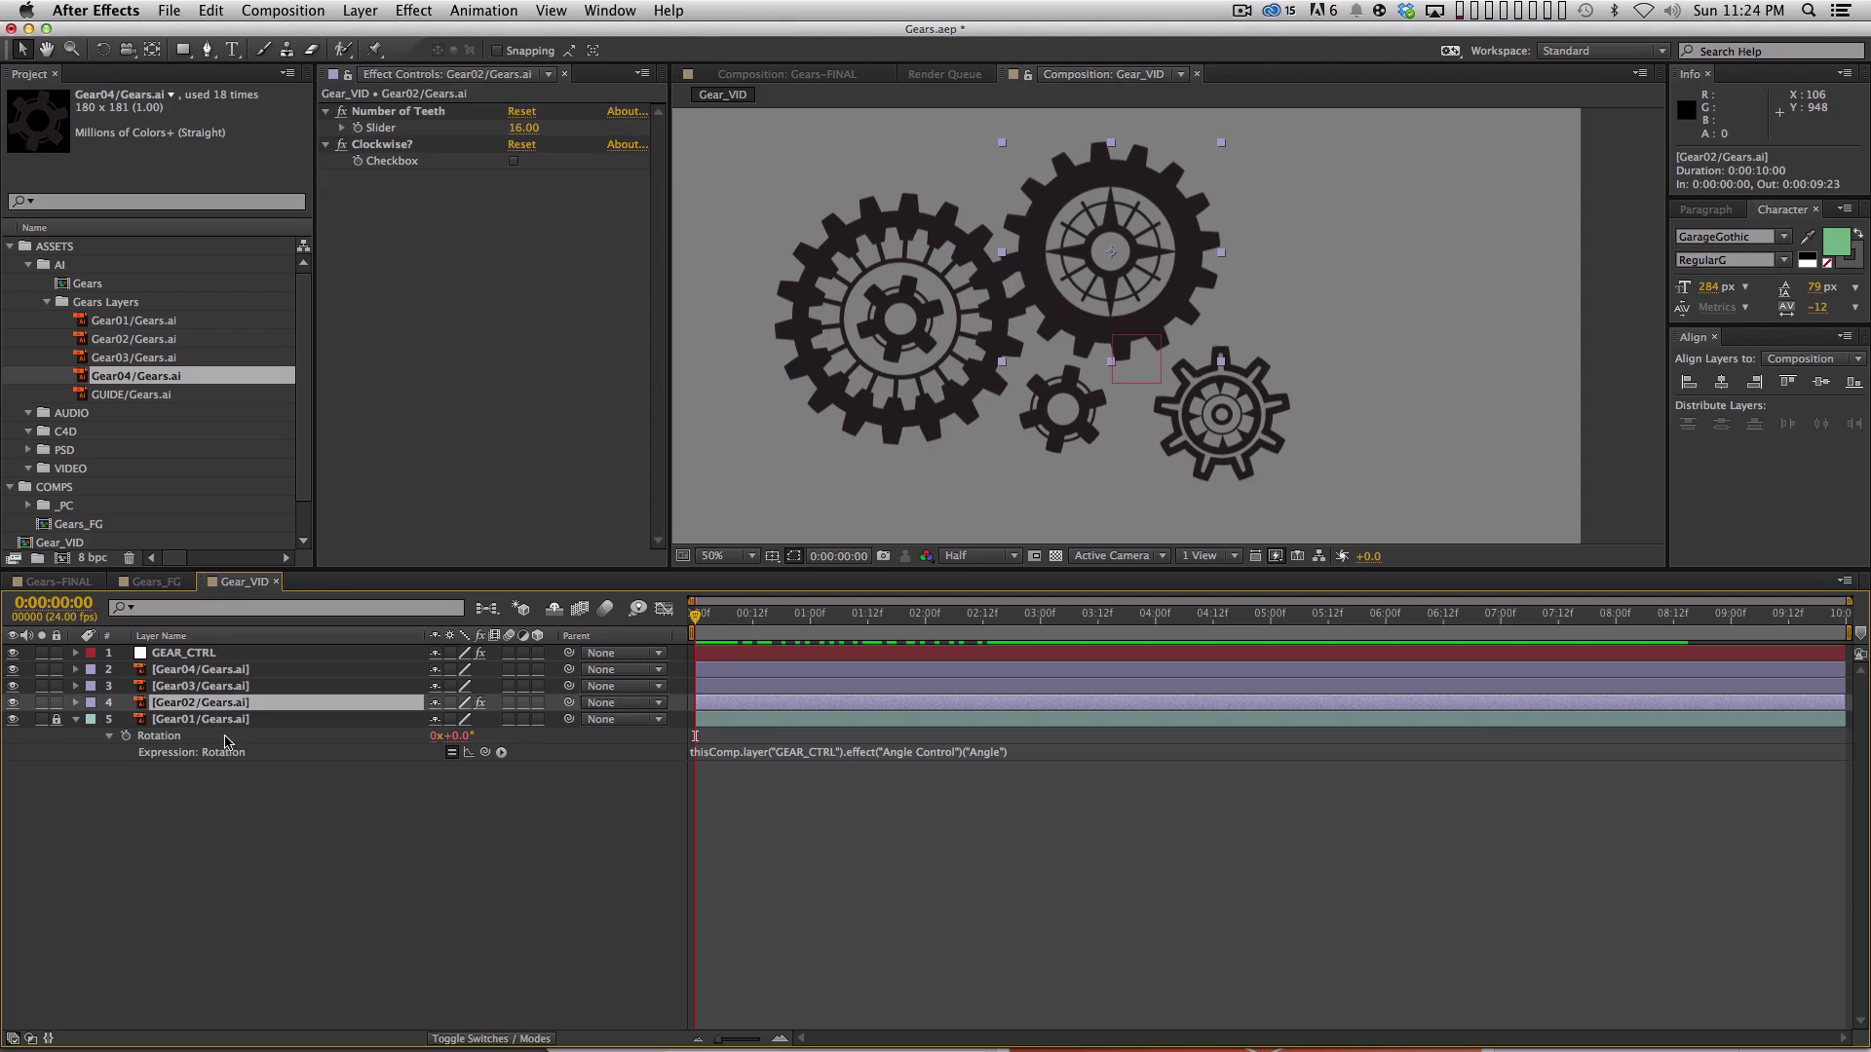
left_click(413, 10)
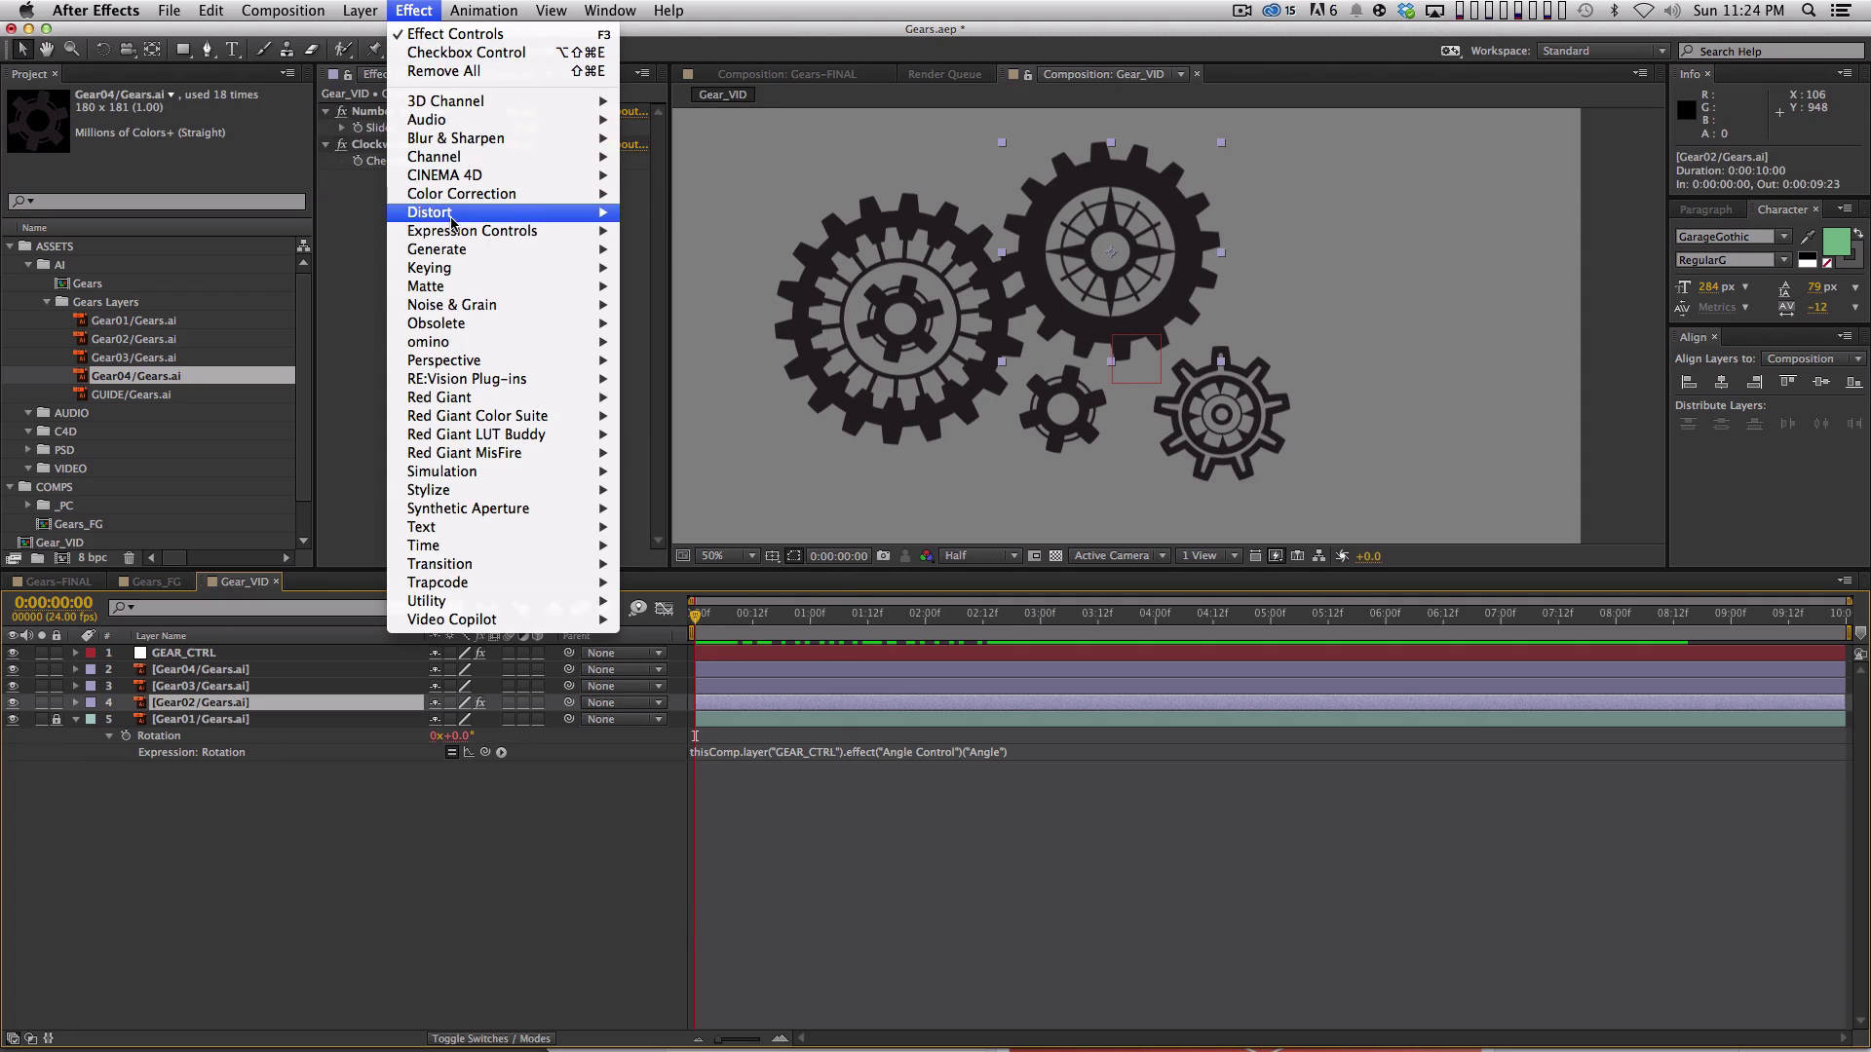
mouse_move(506, 231)
left_click(655, 343)
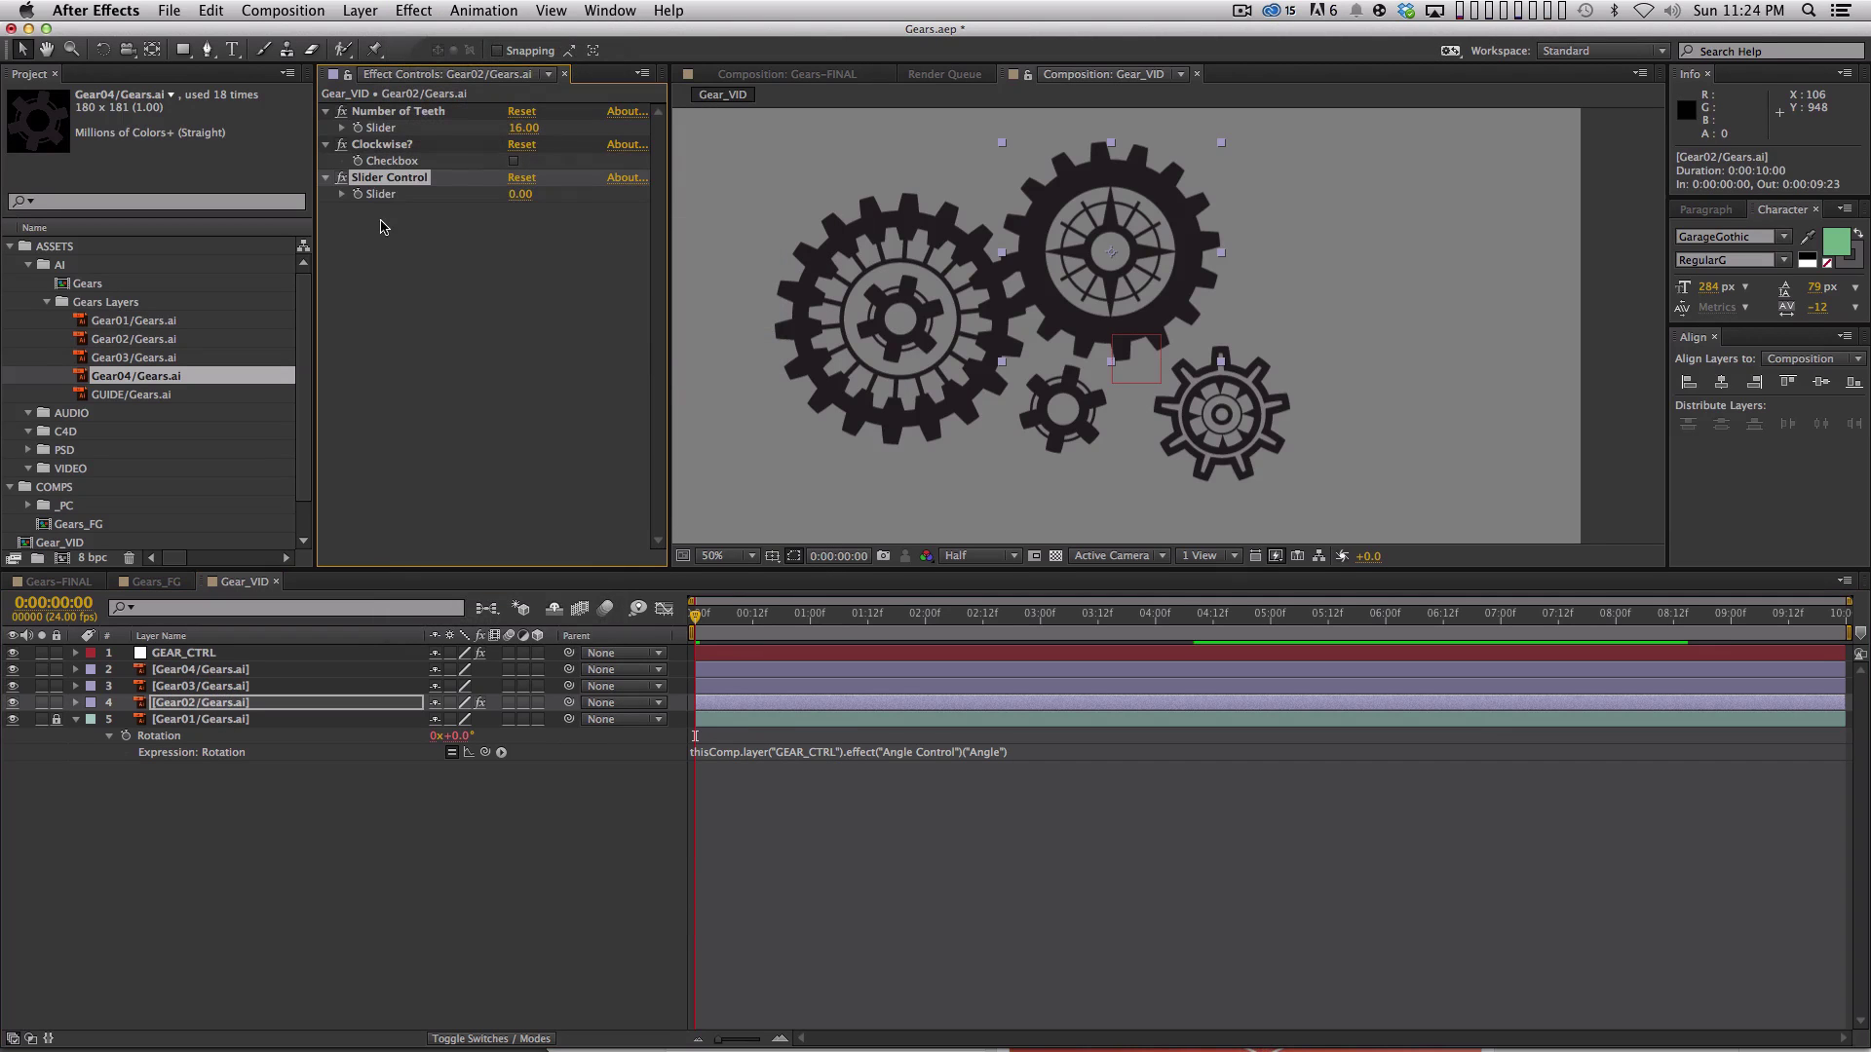
key("Return")
type("Rota")
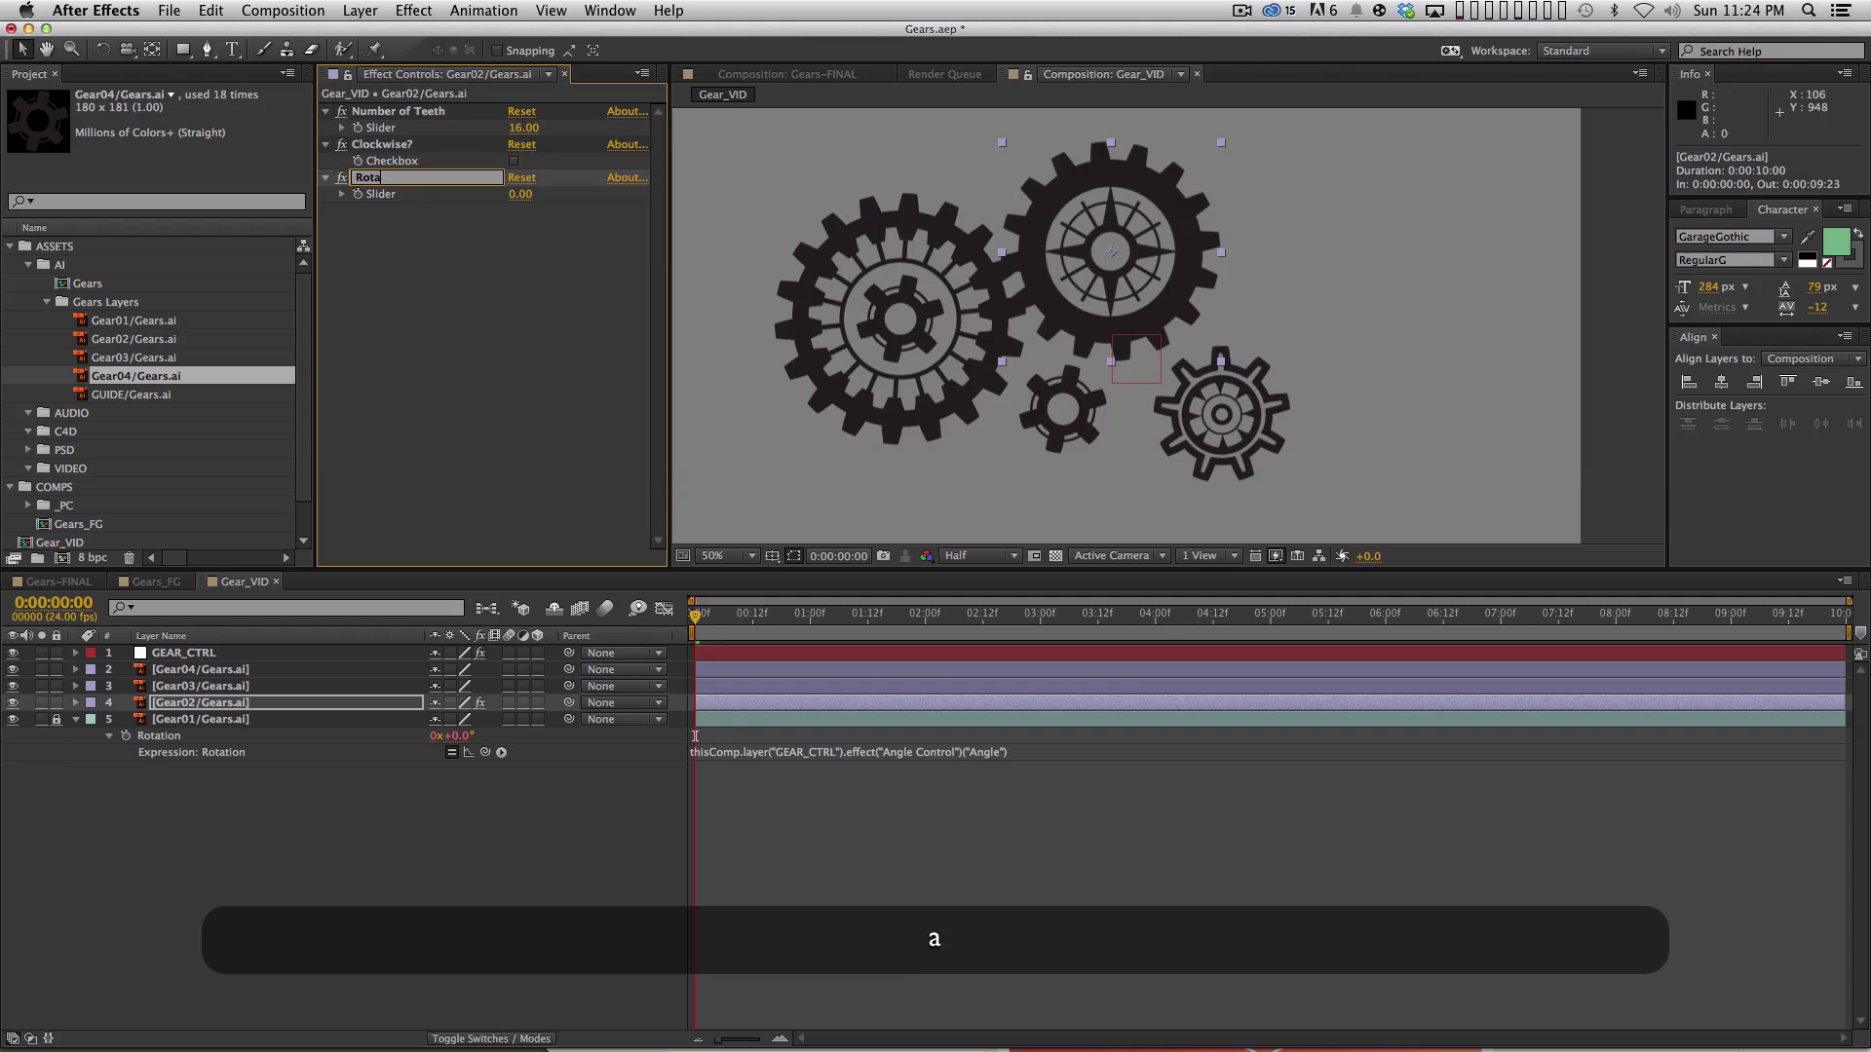
type("tion Offset")
key("Return")
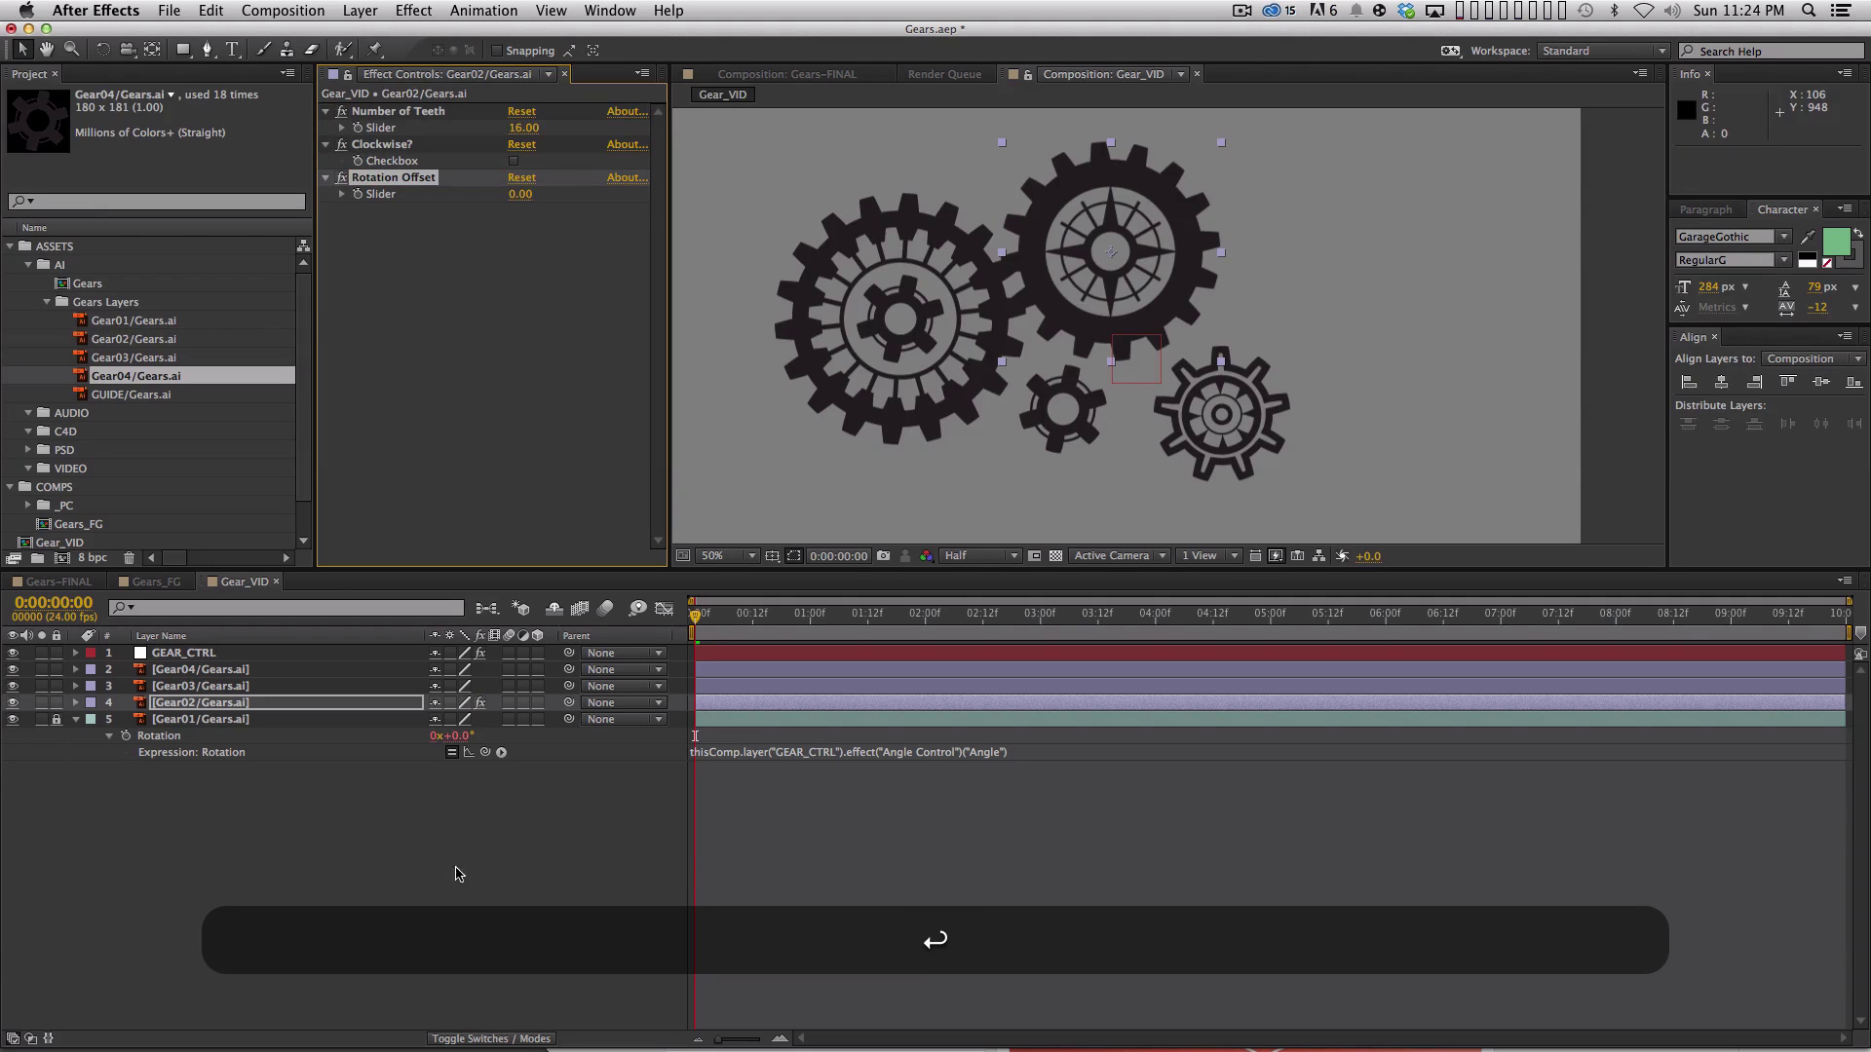
Reveal Gear02's modified properties and its full rotation expression in the timeline.
left_click(259, 707)
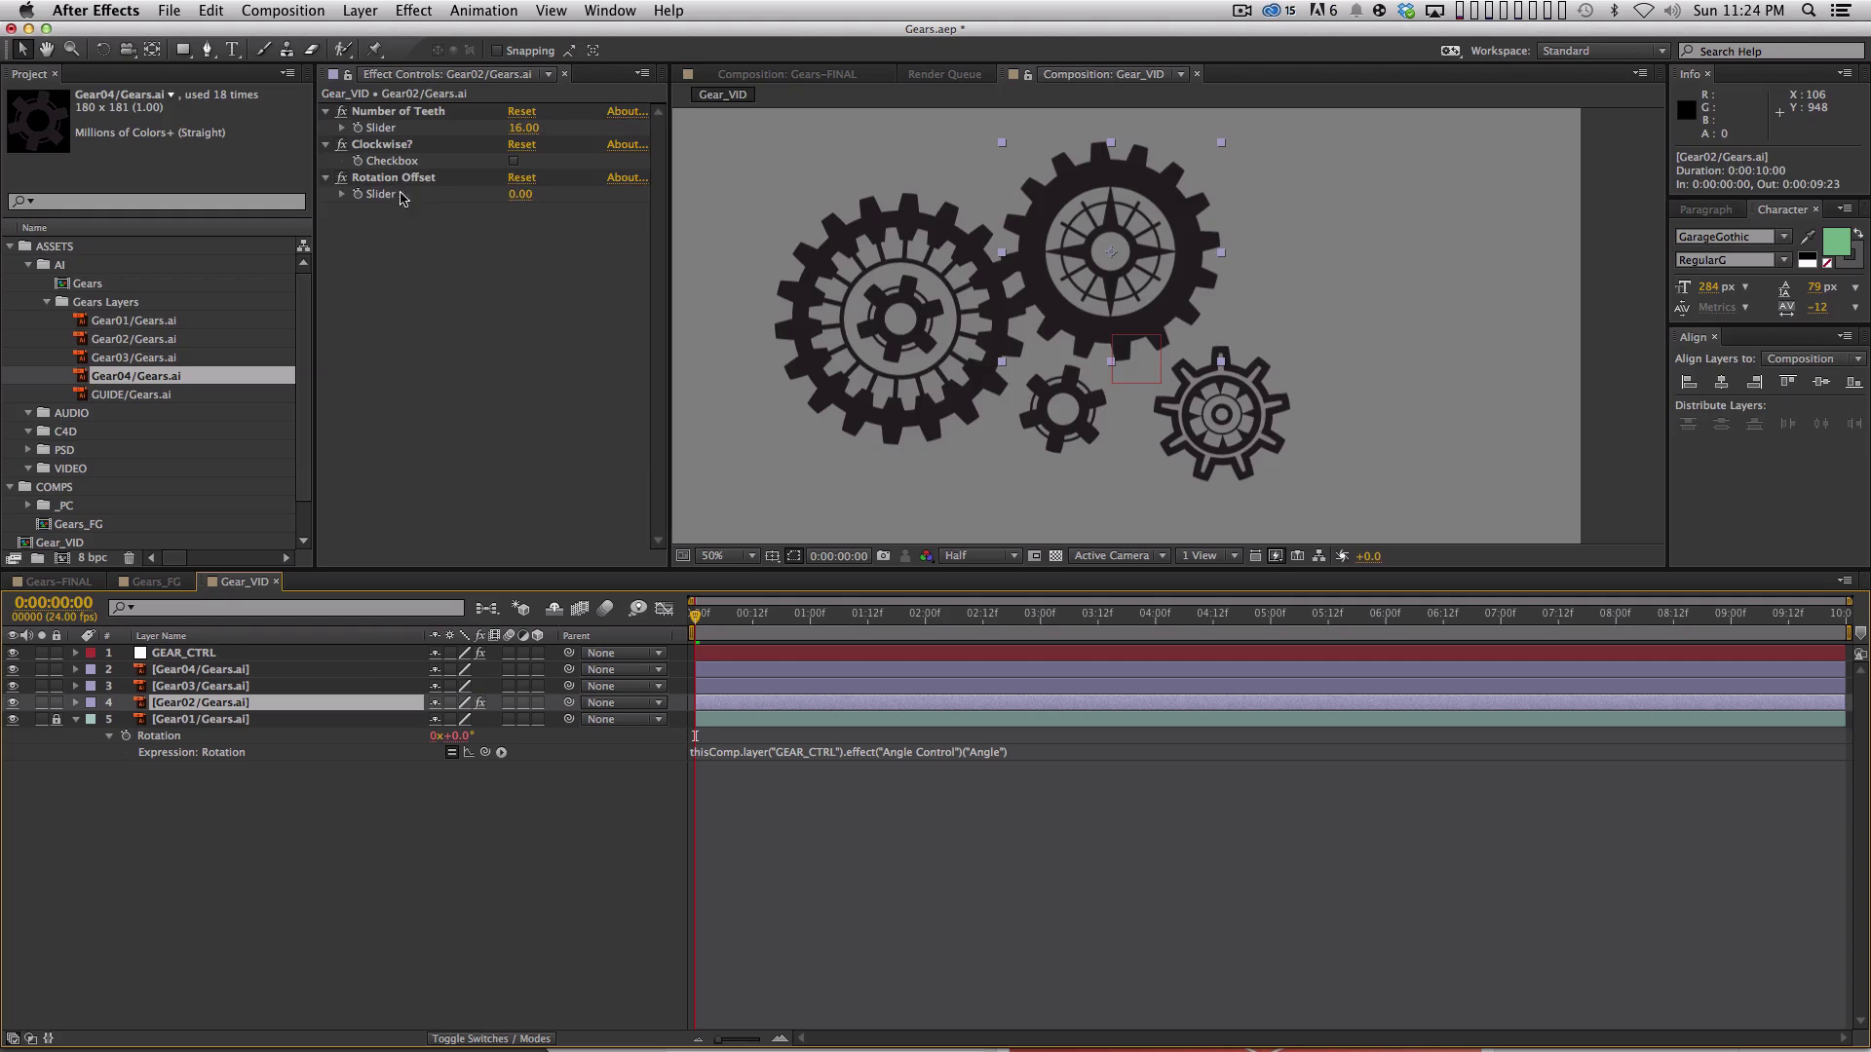
key("r")
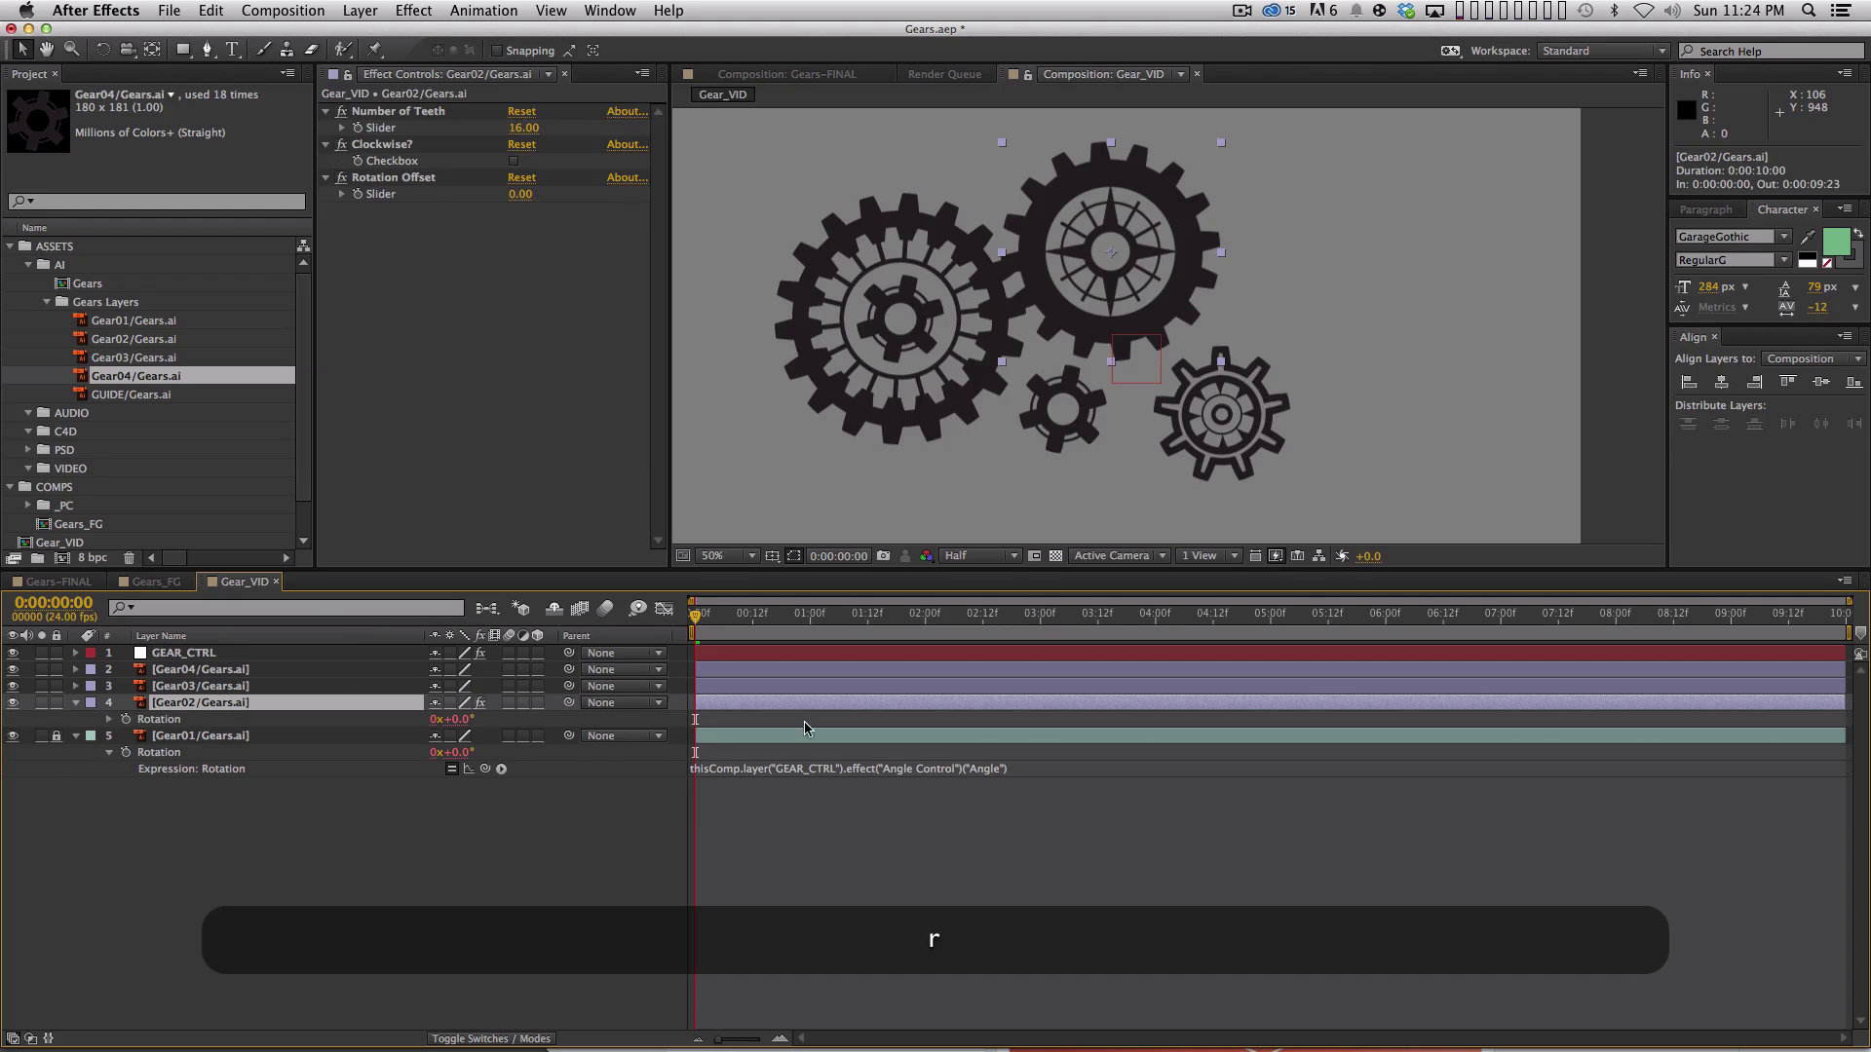
key("u")
key("u")
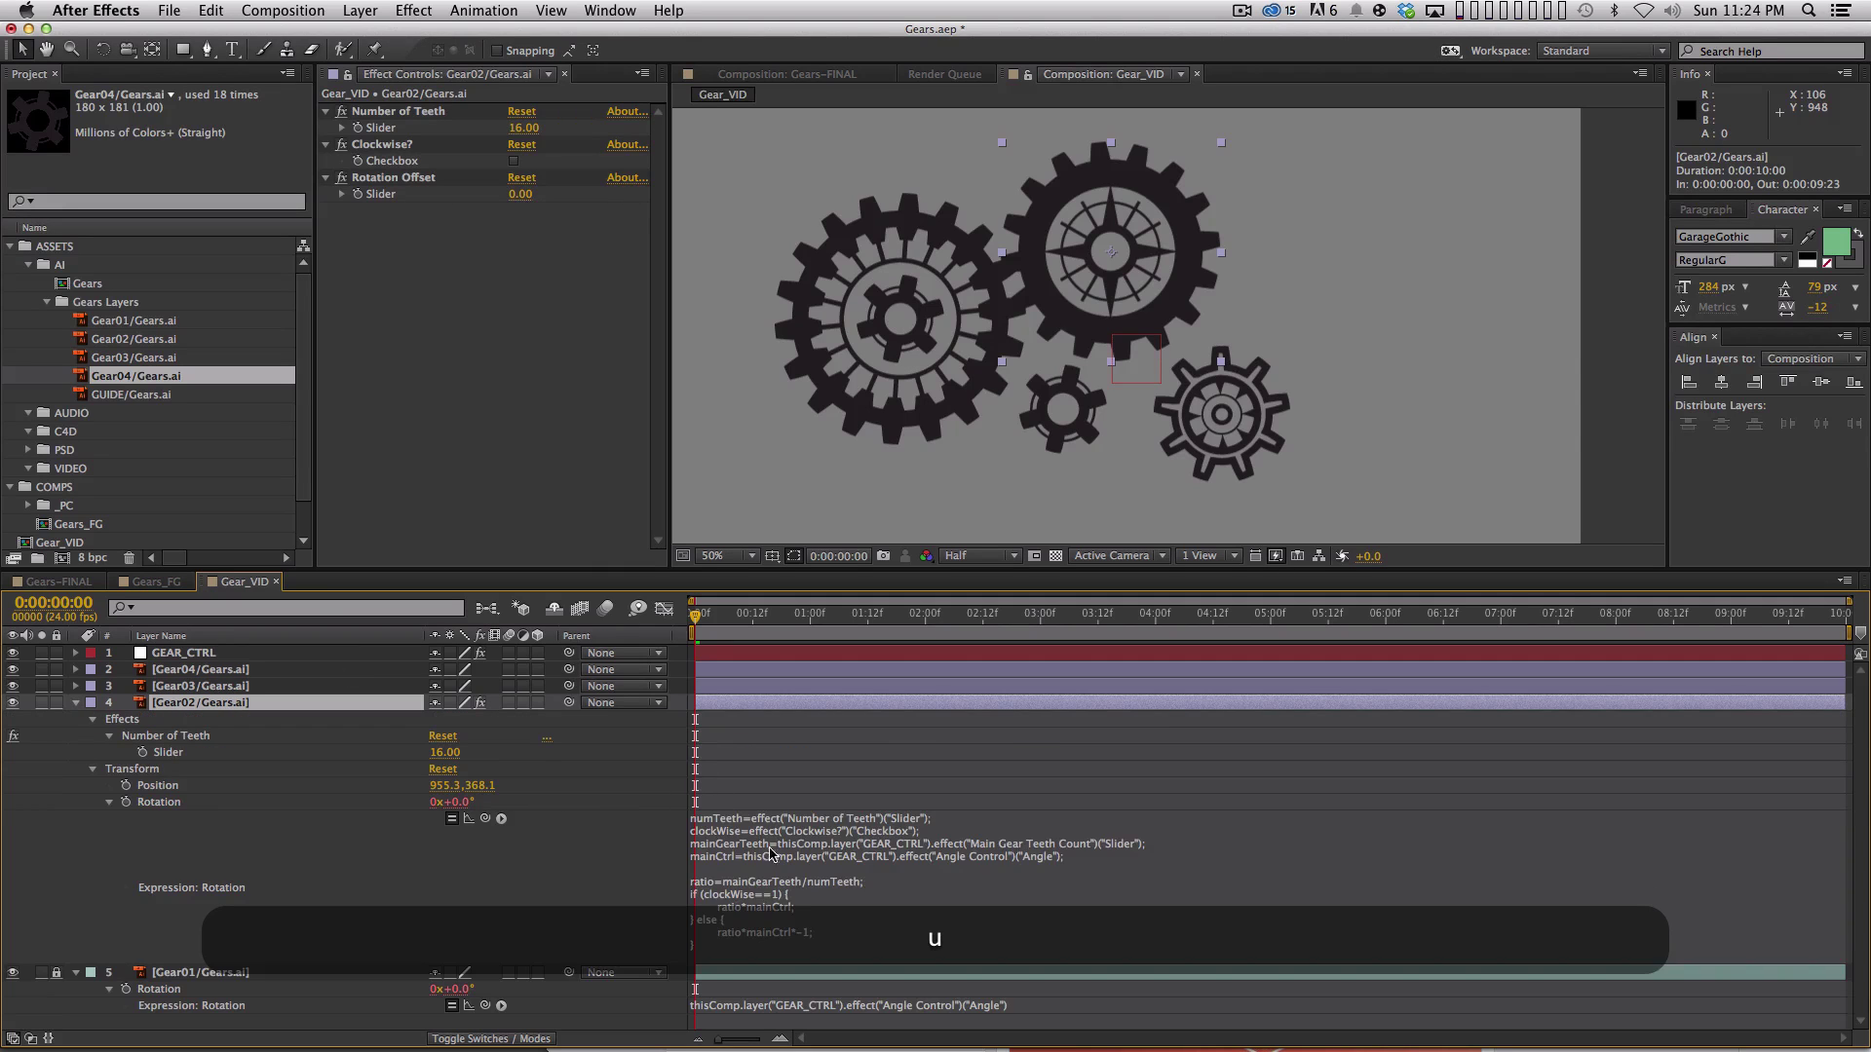
left_click(773, 864)
left_click(826, 902)
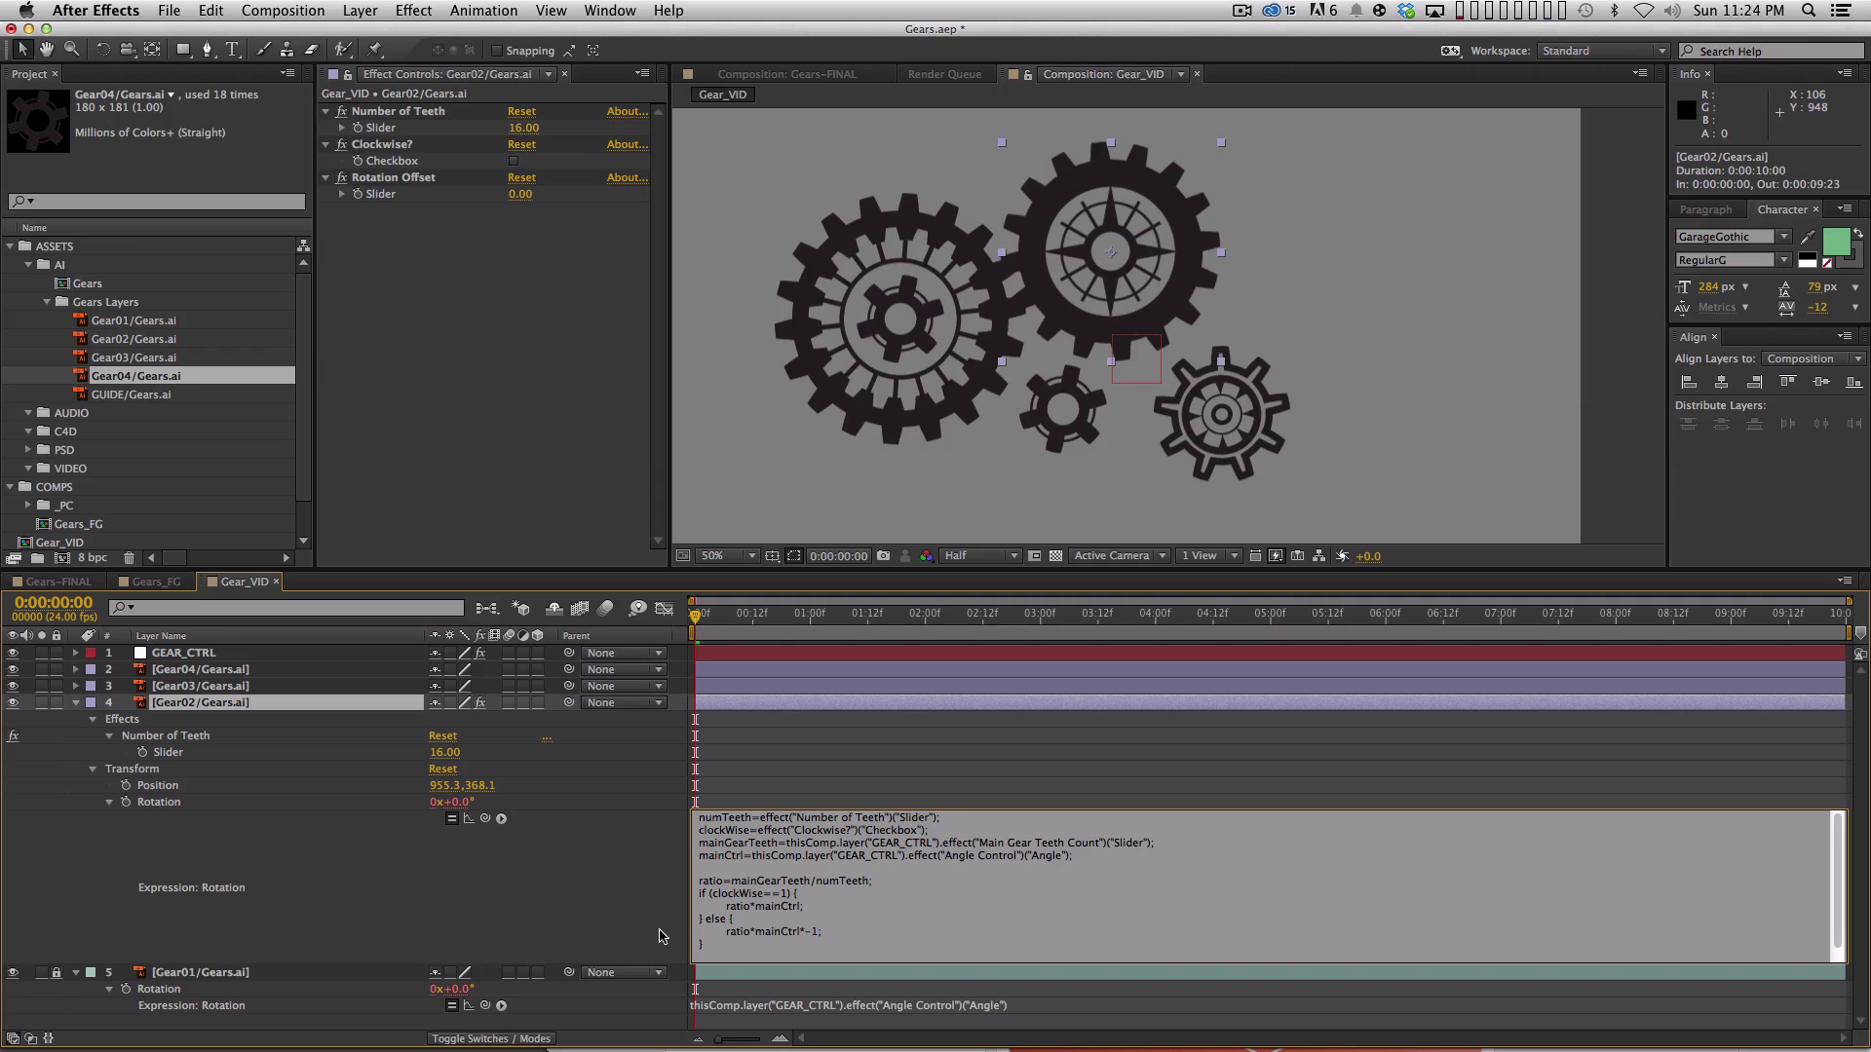
left_click(419, 925)
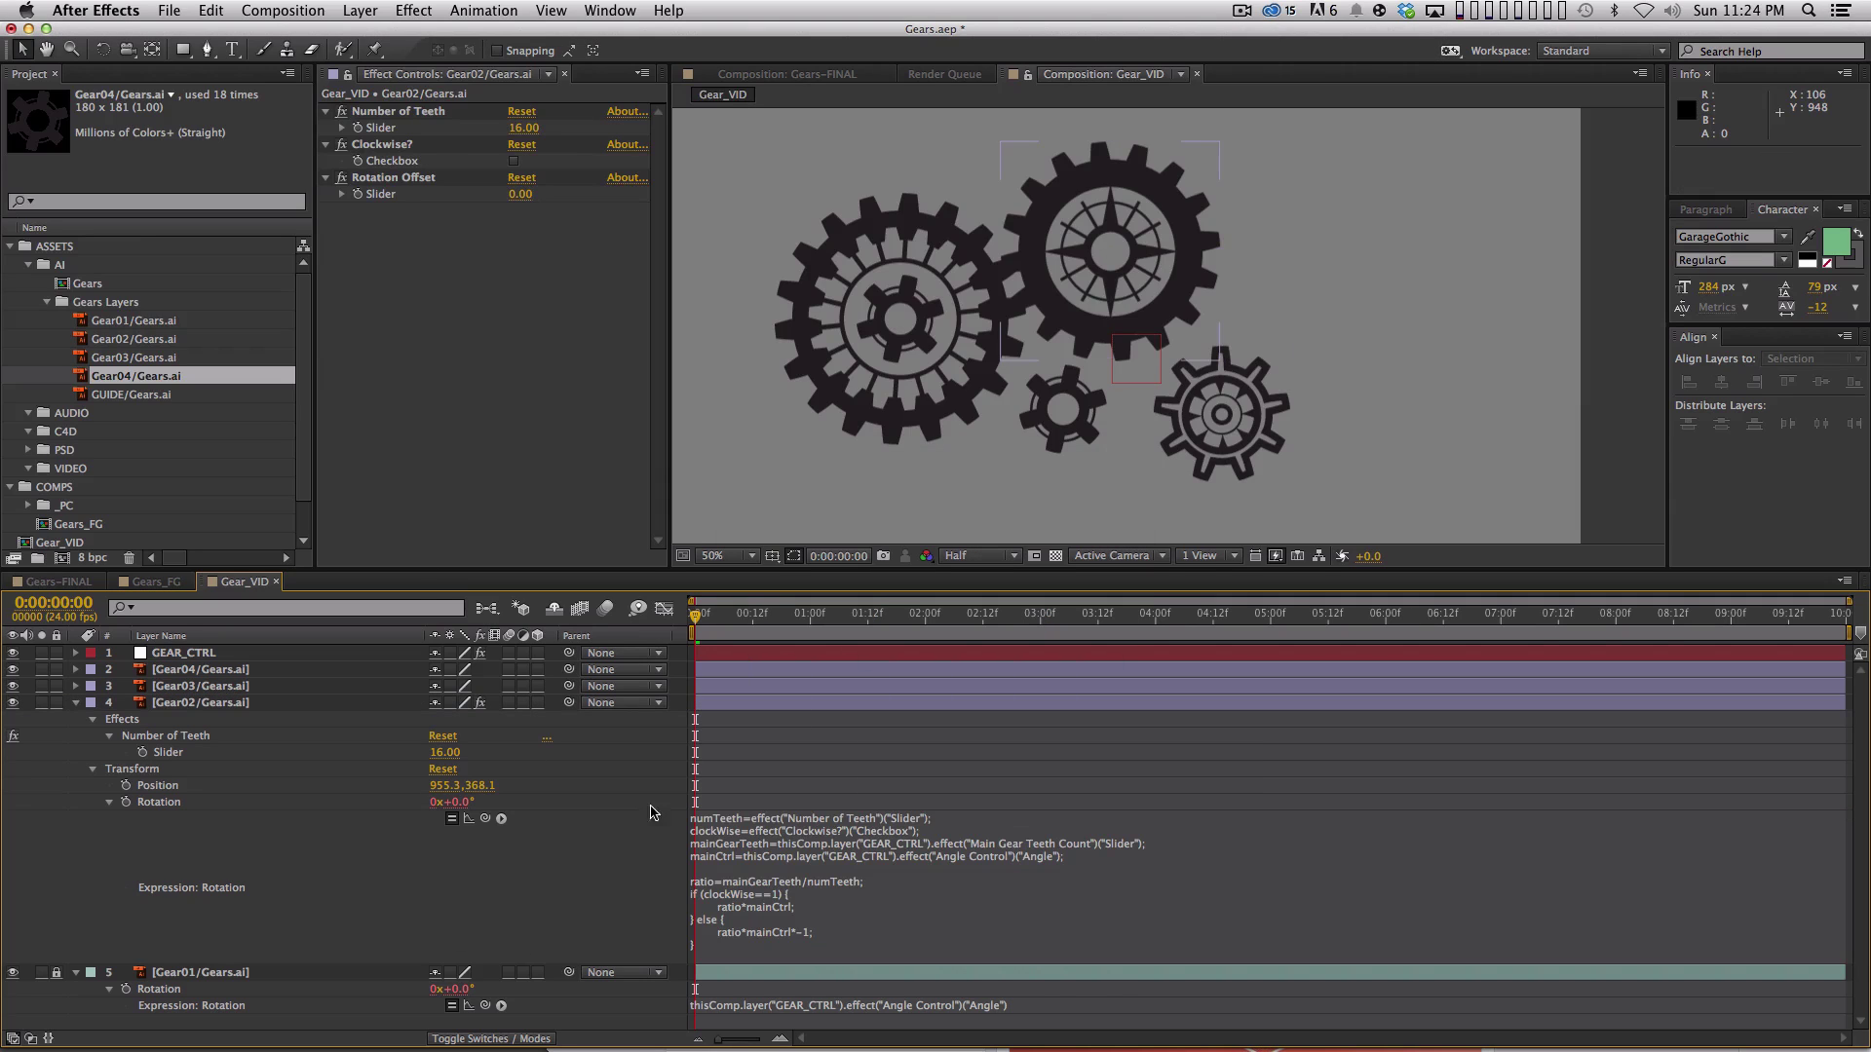
Add the line offset=effect("Rotation Offset")("Slider"); after the mainCtrl line in Gear02's rotation expression.
left_click(805, 935)
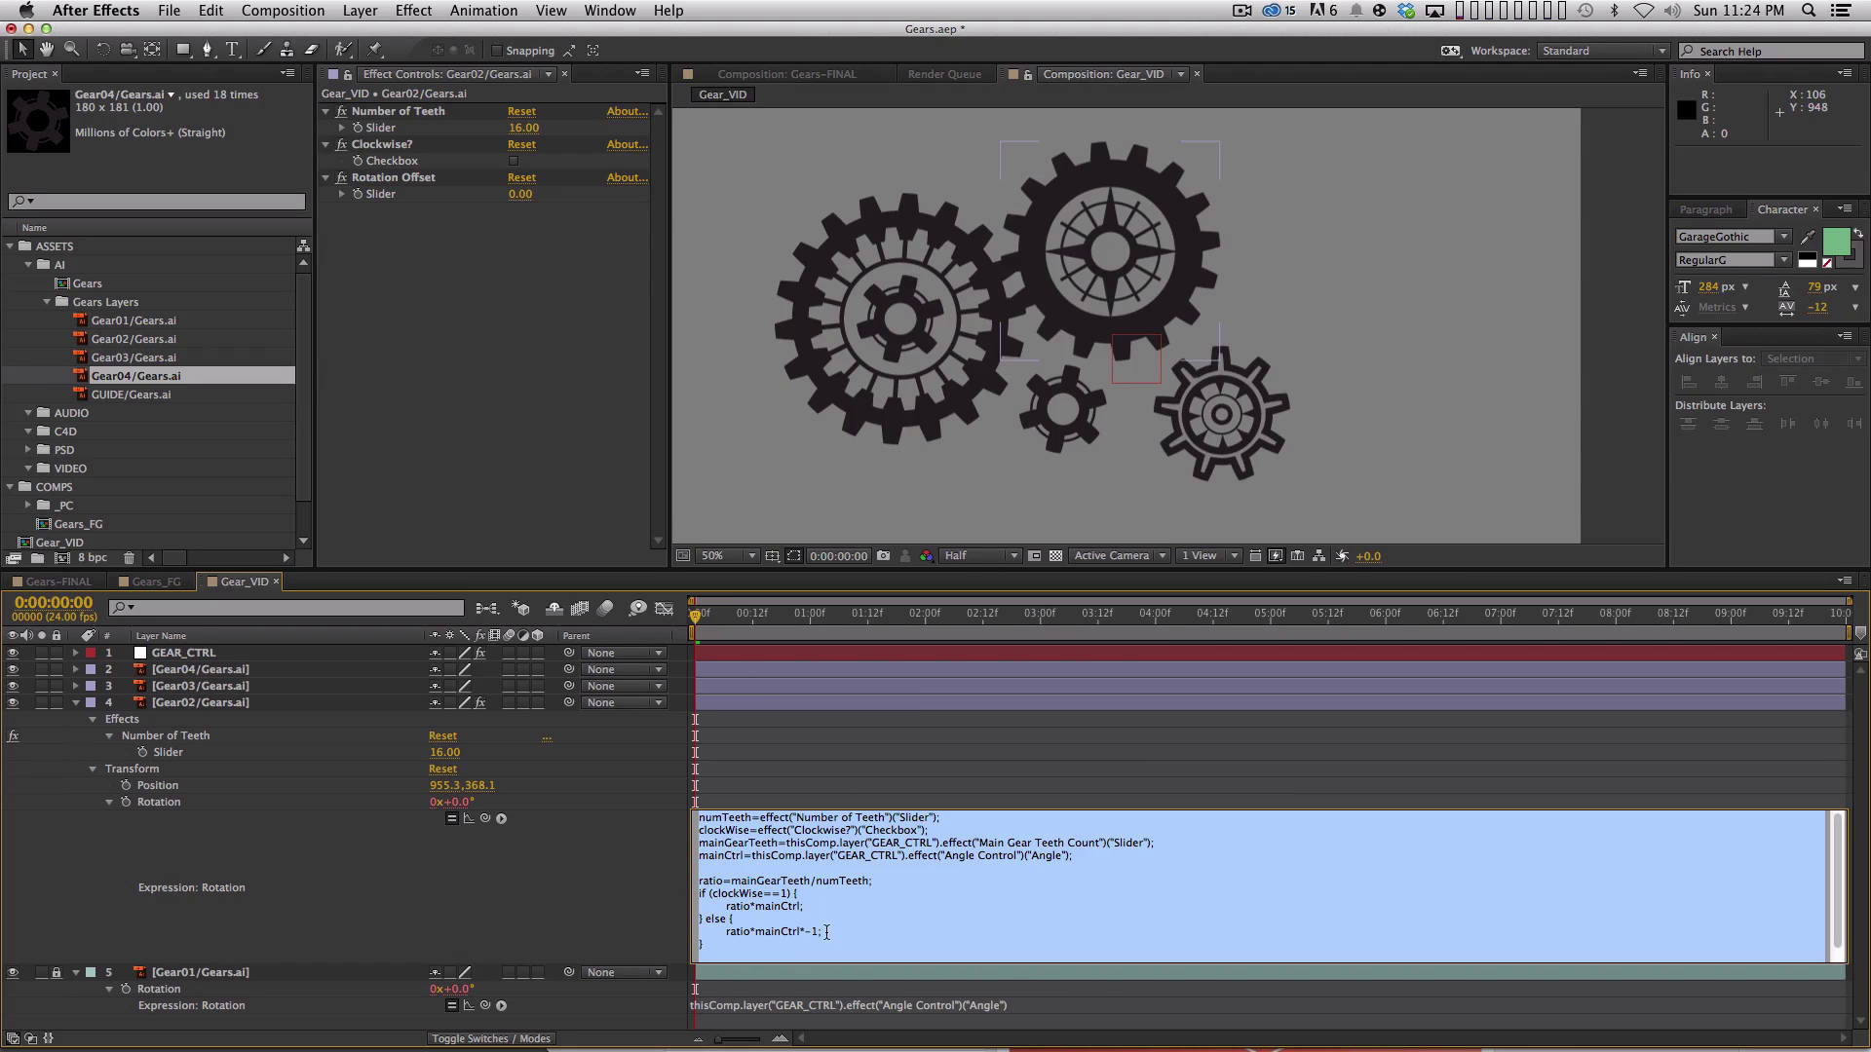
left_click(828, 907)
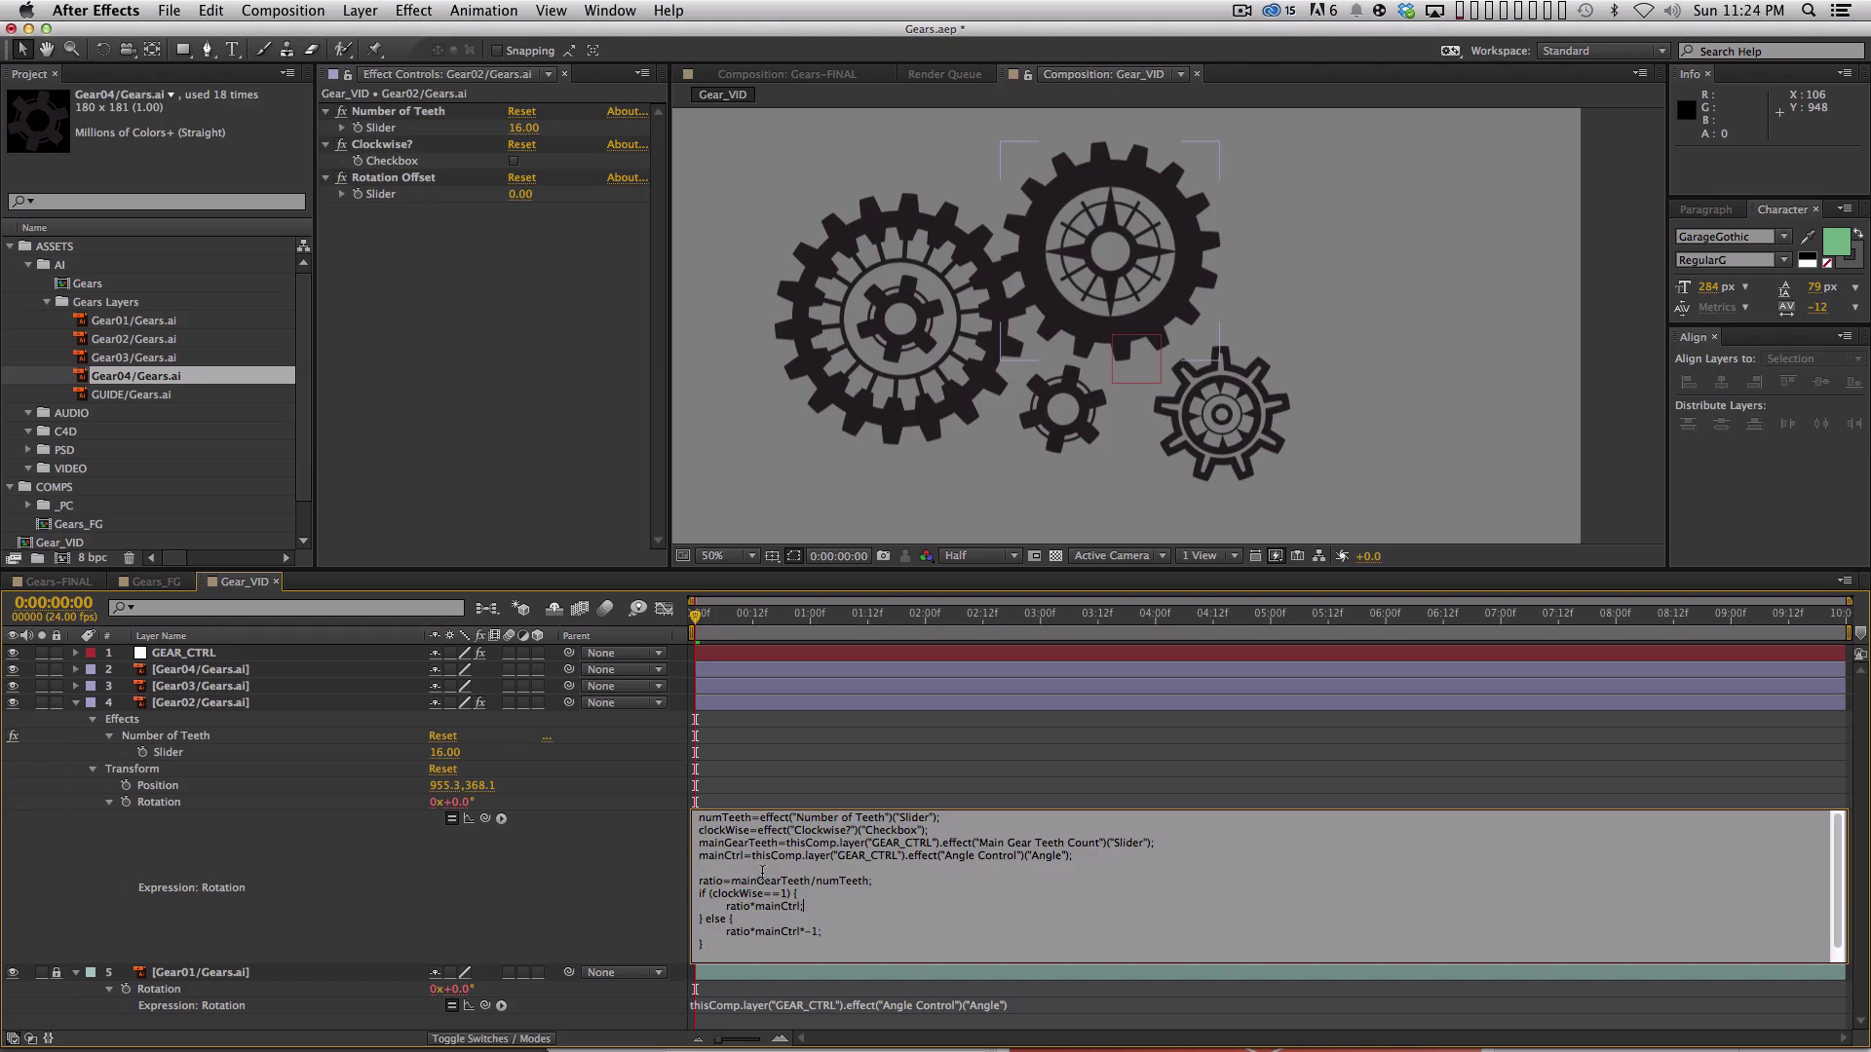
double_click(769, 866)
left_click(752, 855)
key("Return")
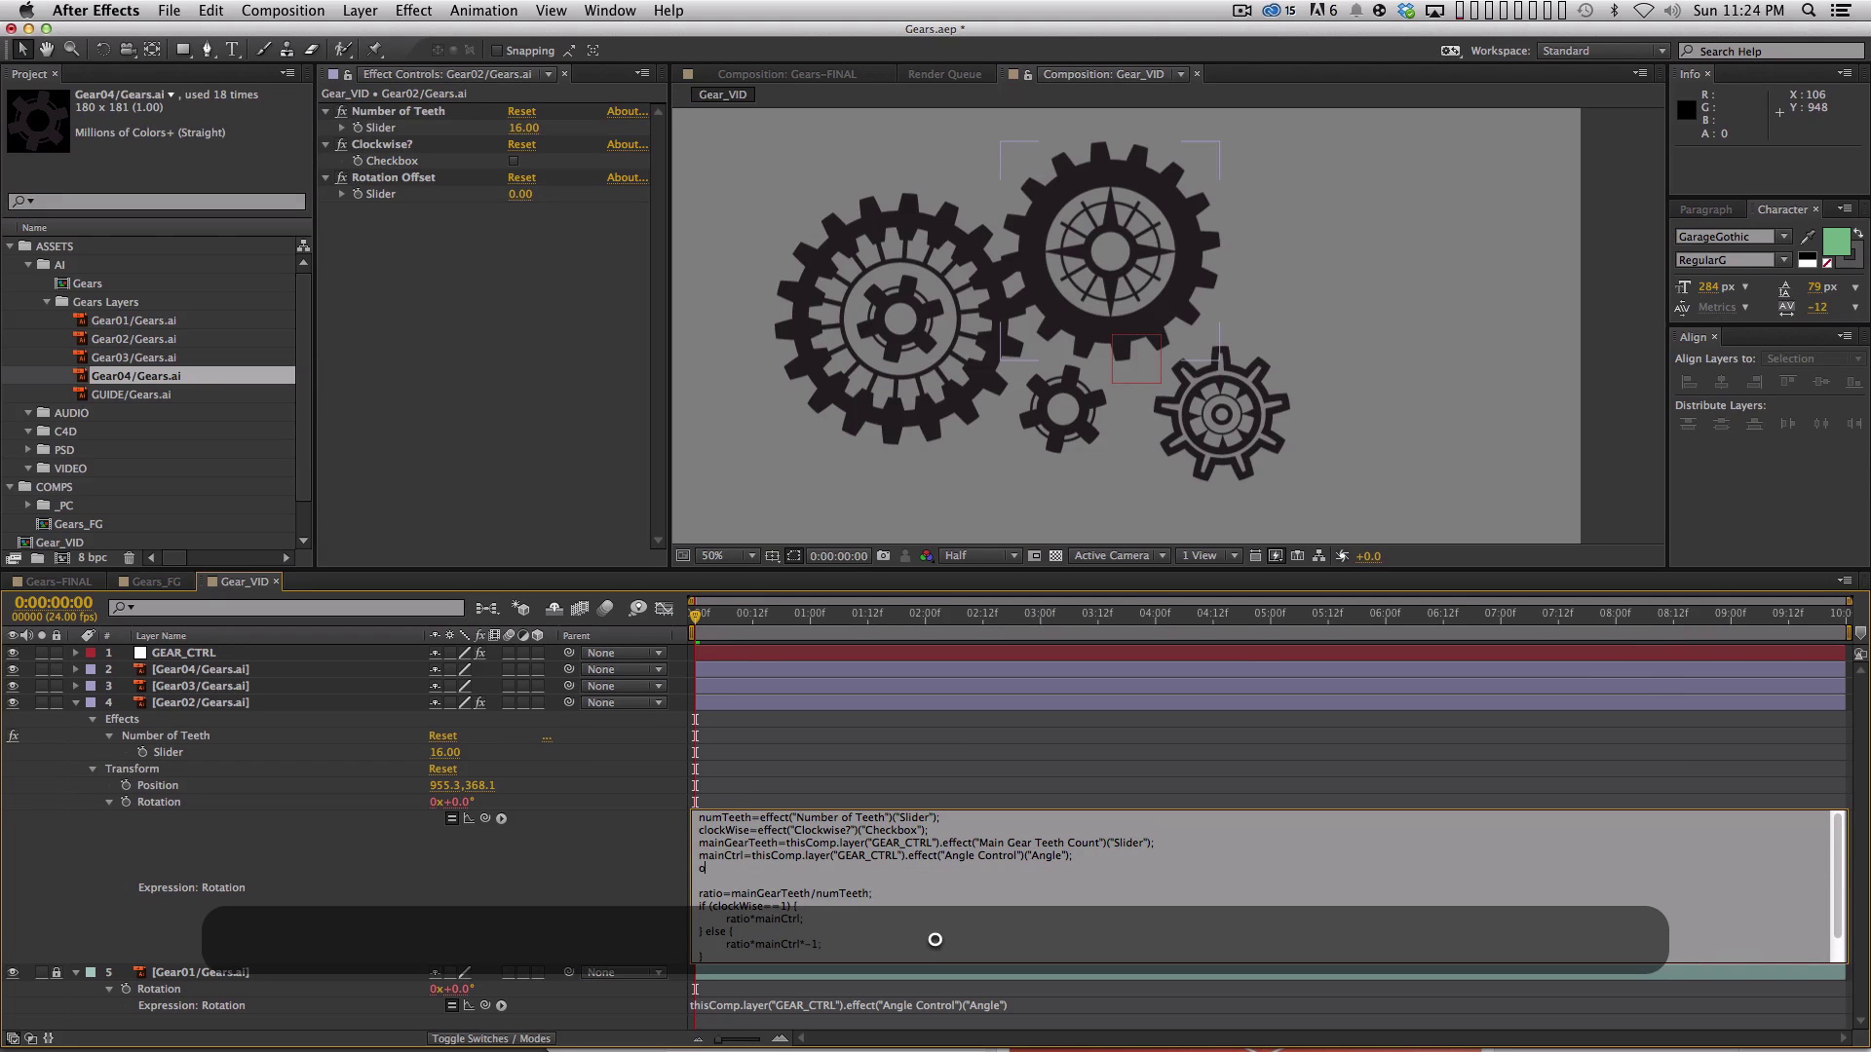
type("offset=")
left_click_drag(484, 819, 389, 195)
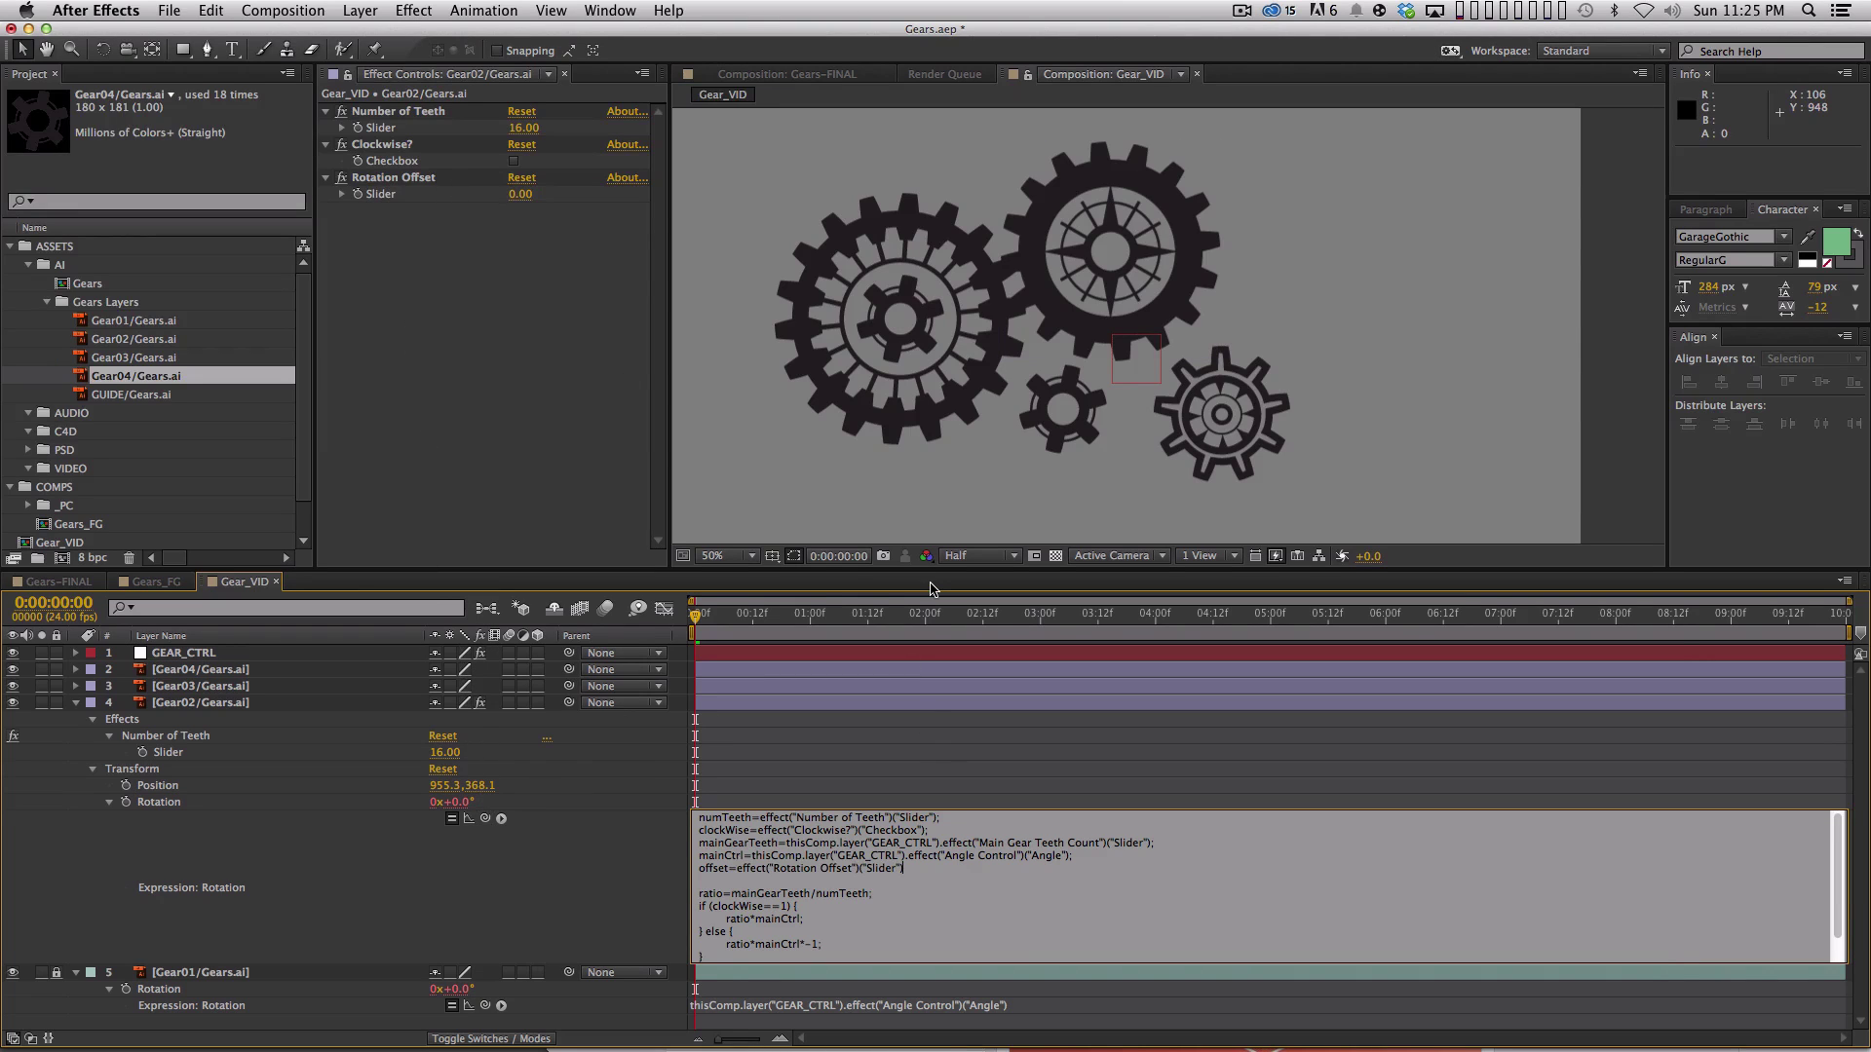
type(";")
Append +offset to both the if and else results in Gear02's rotation expression and apply it.
type("_")
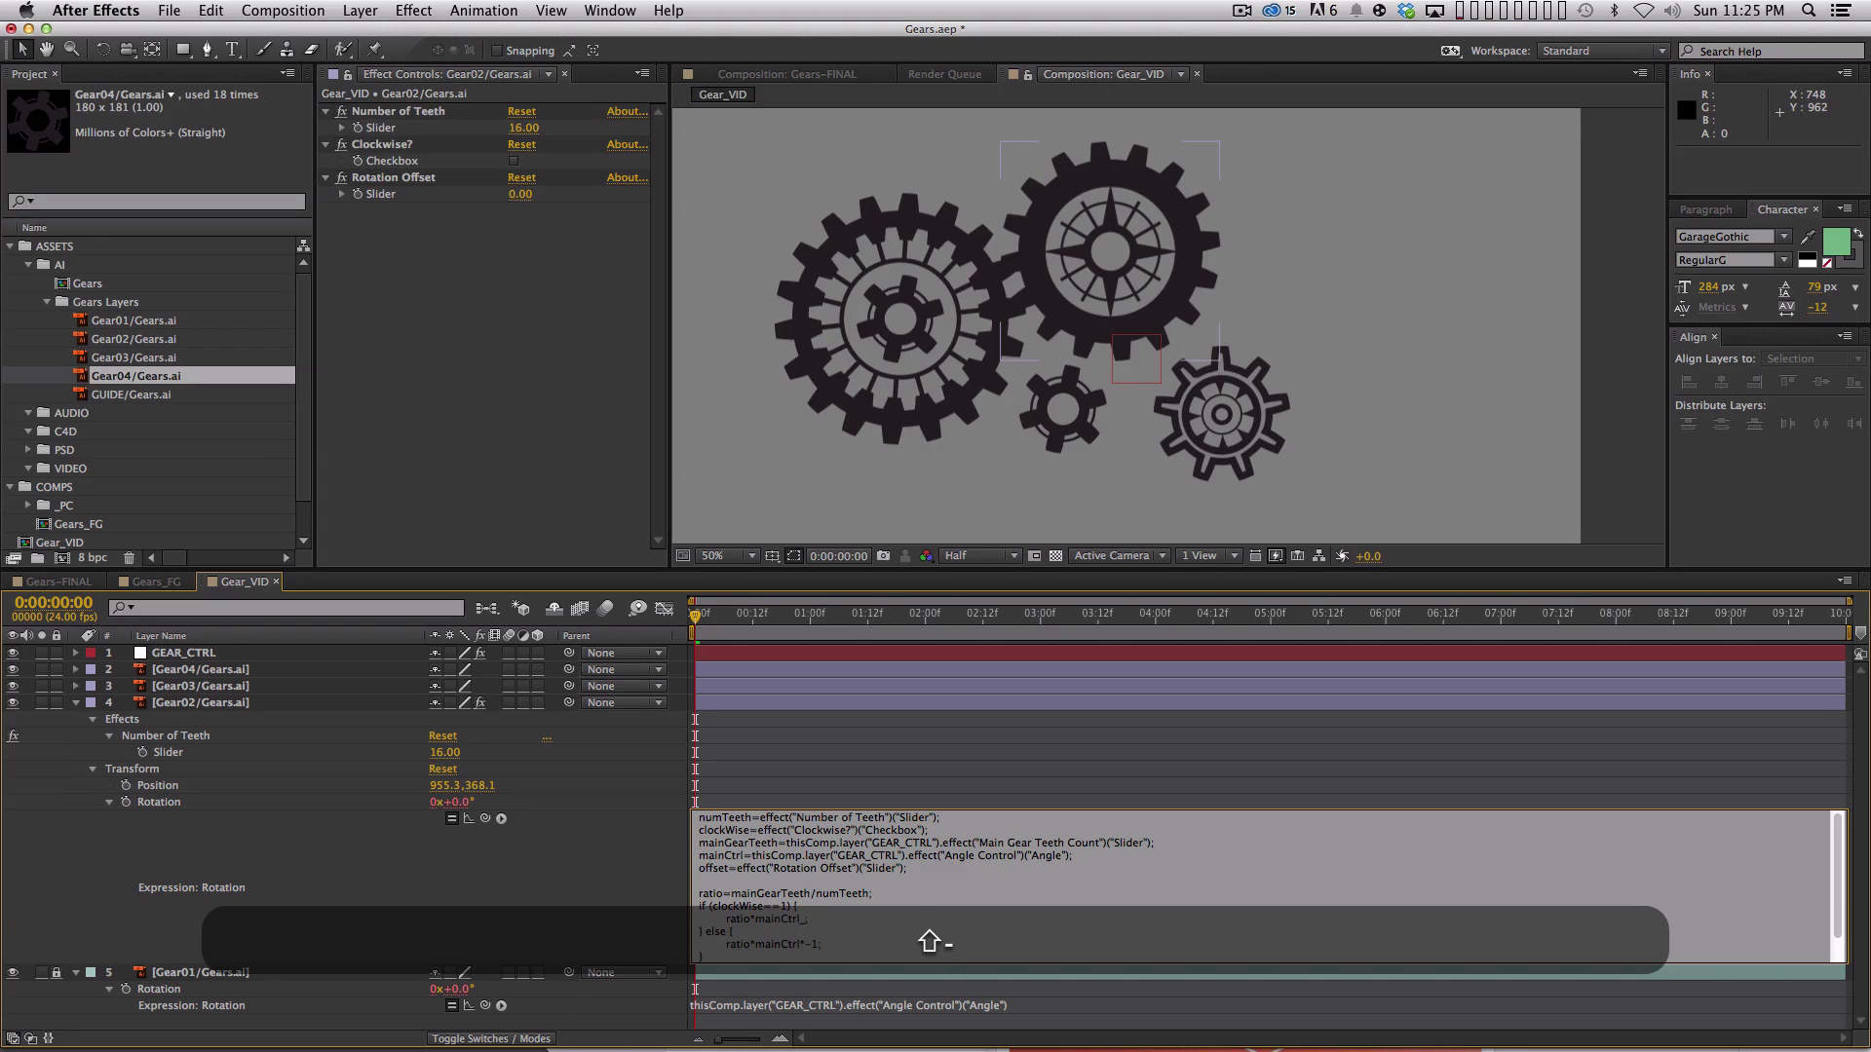
key("BackSpace")
type("+offset")
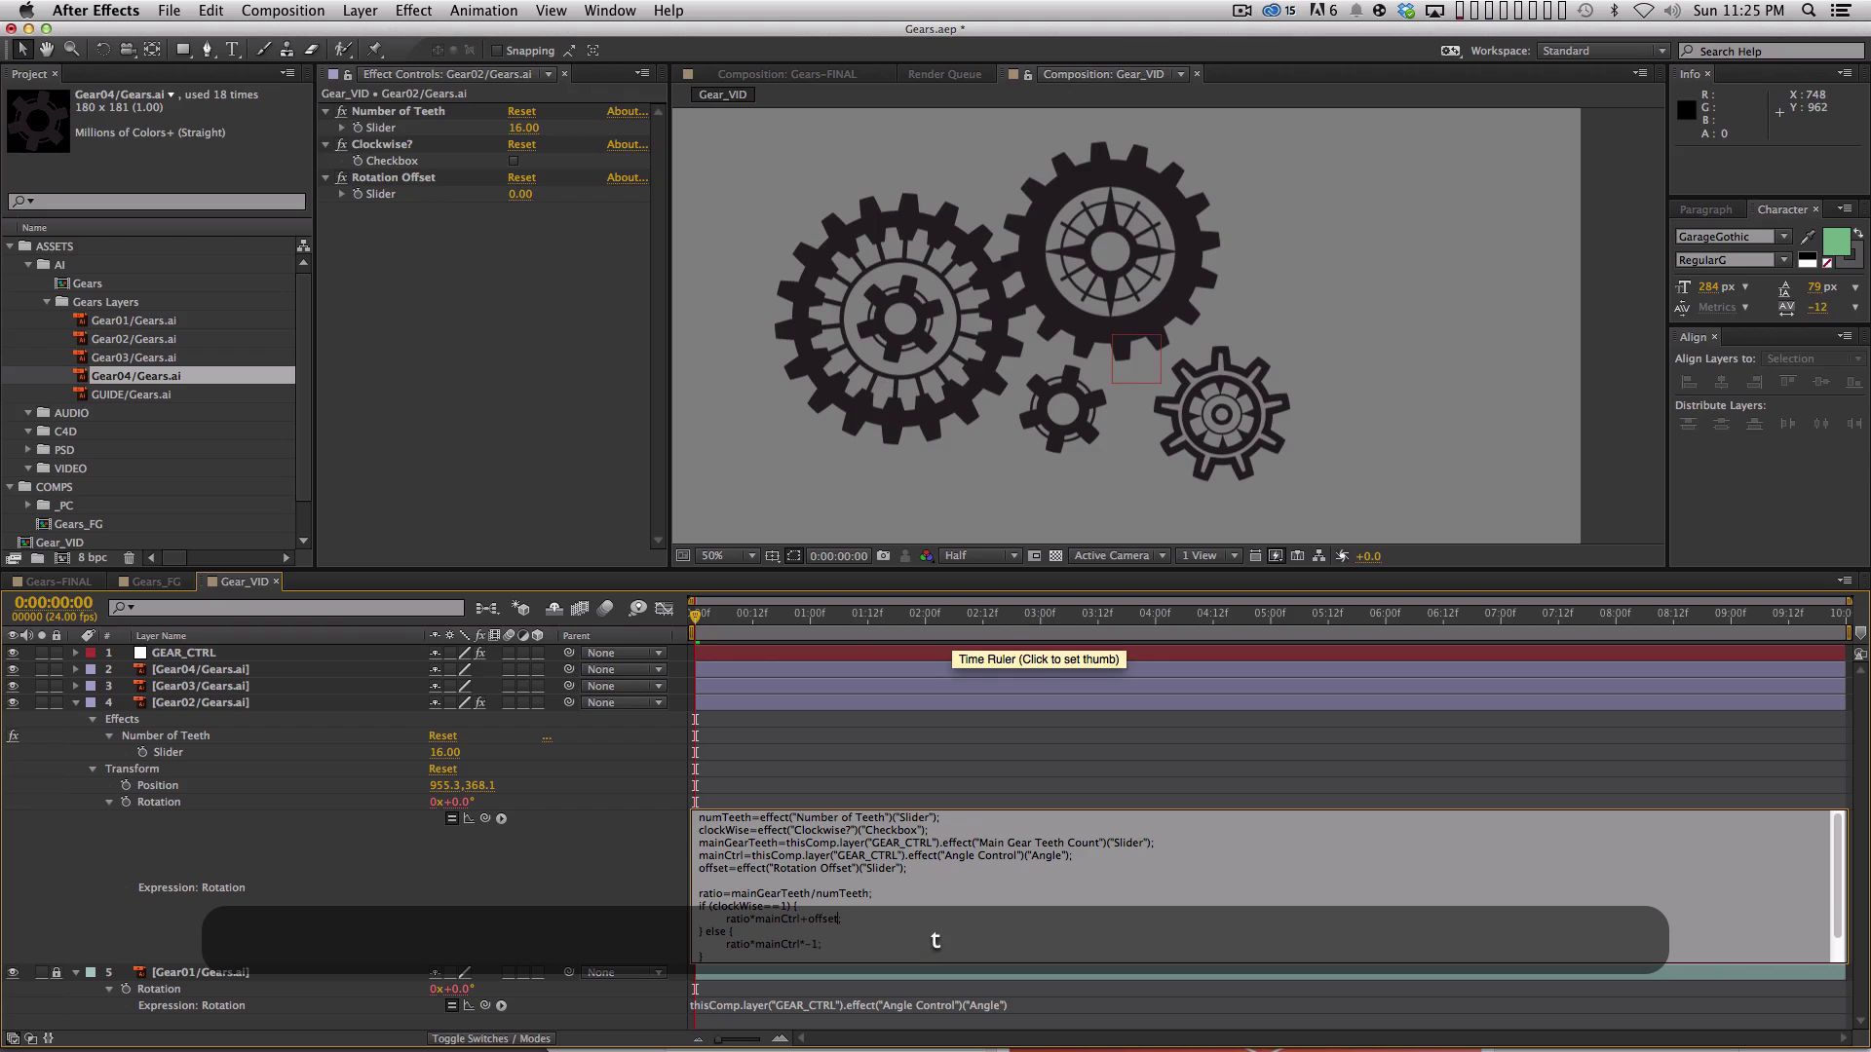
left_click(817, 944)
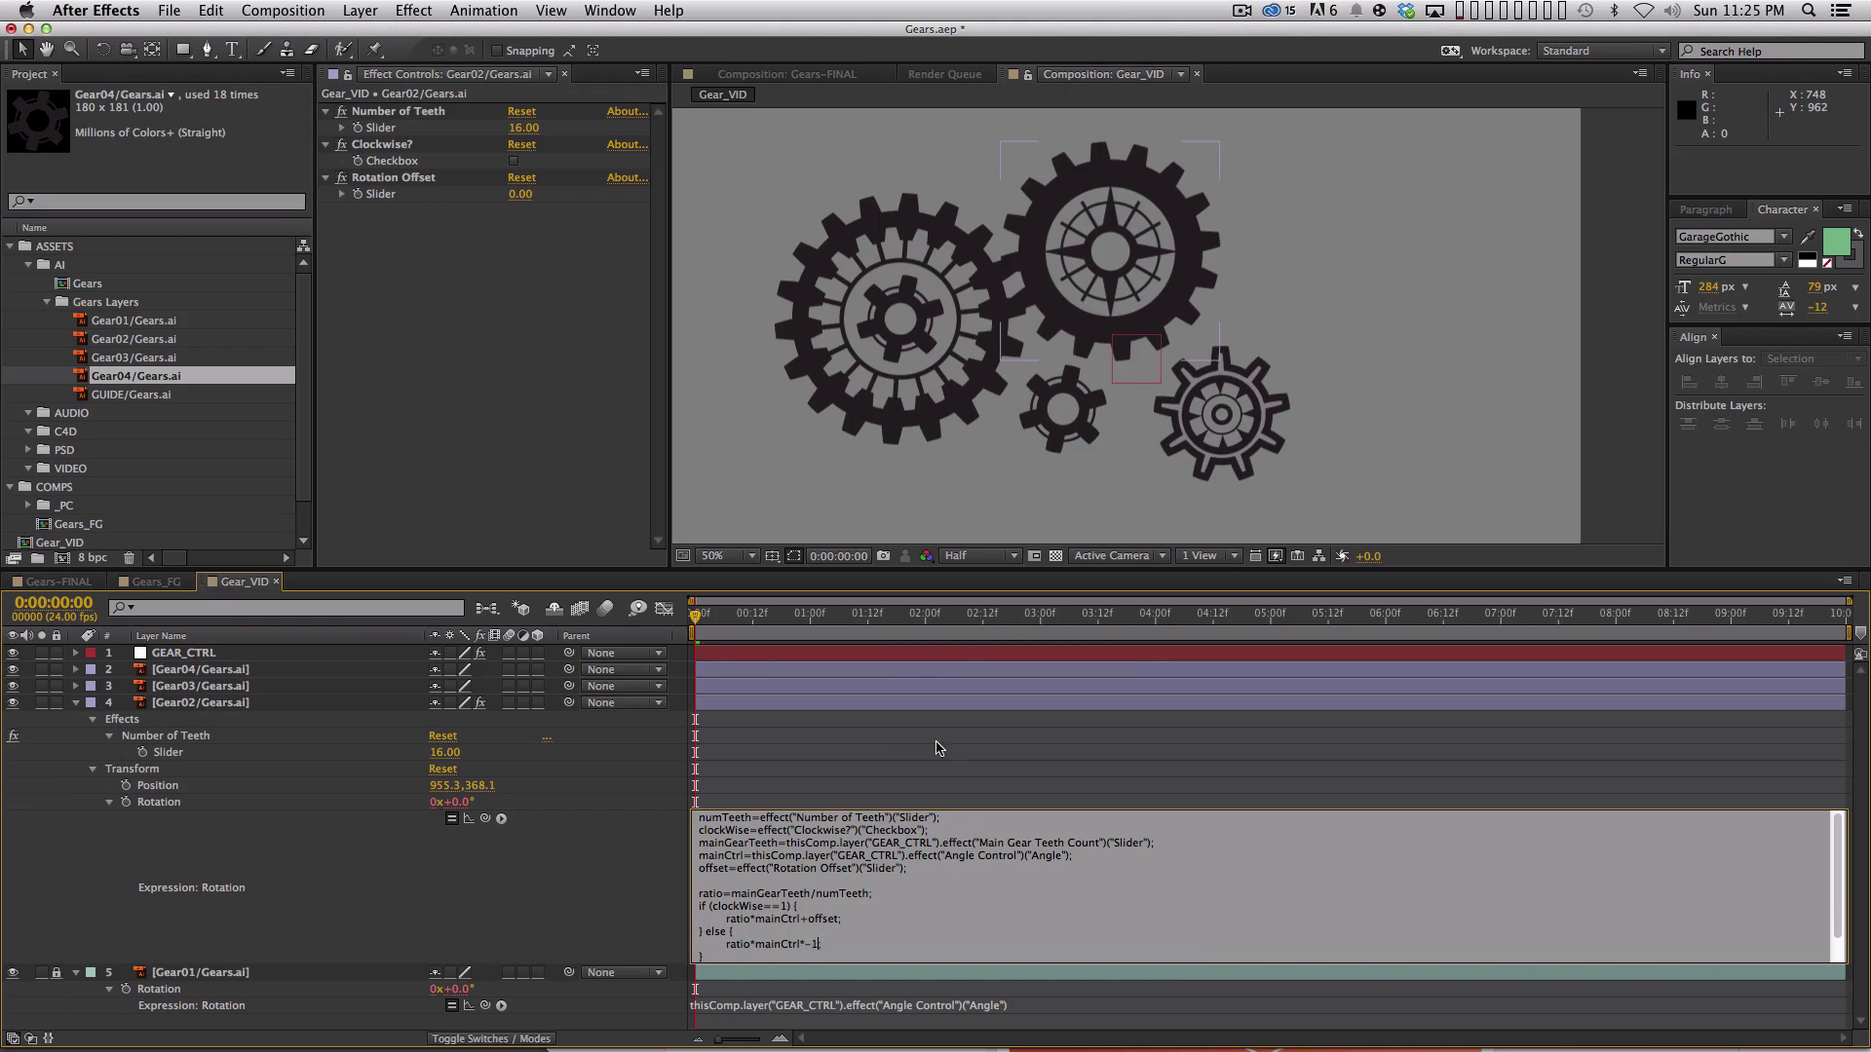
type("+")
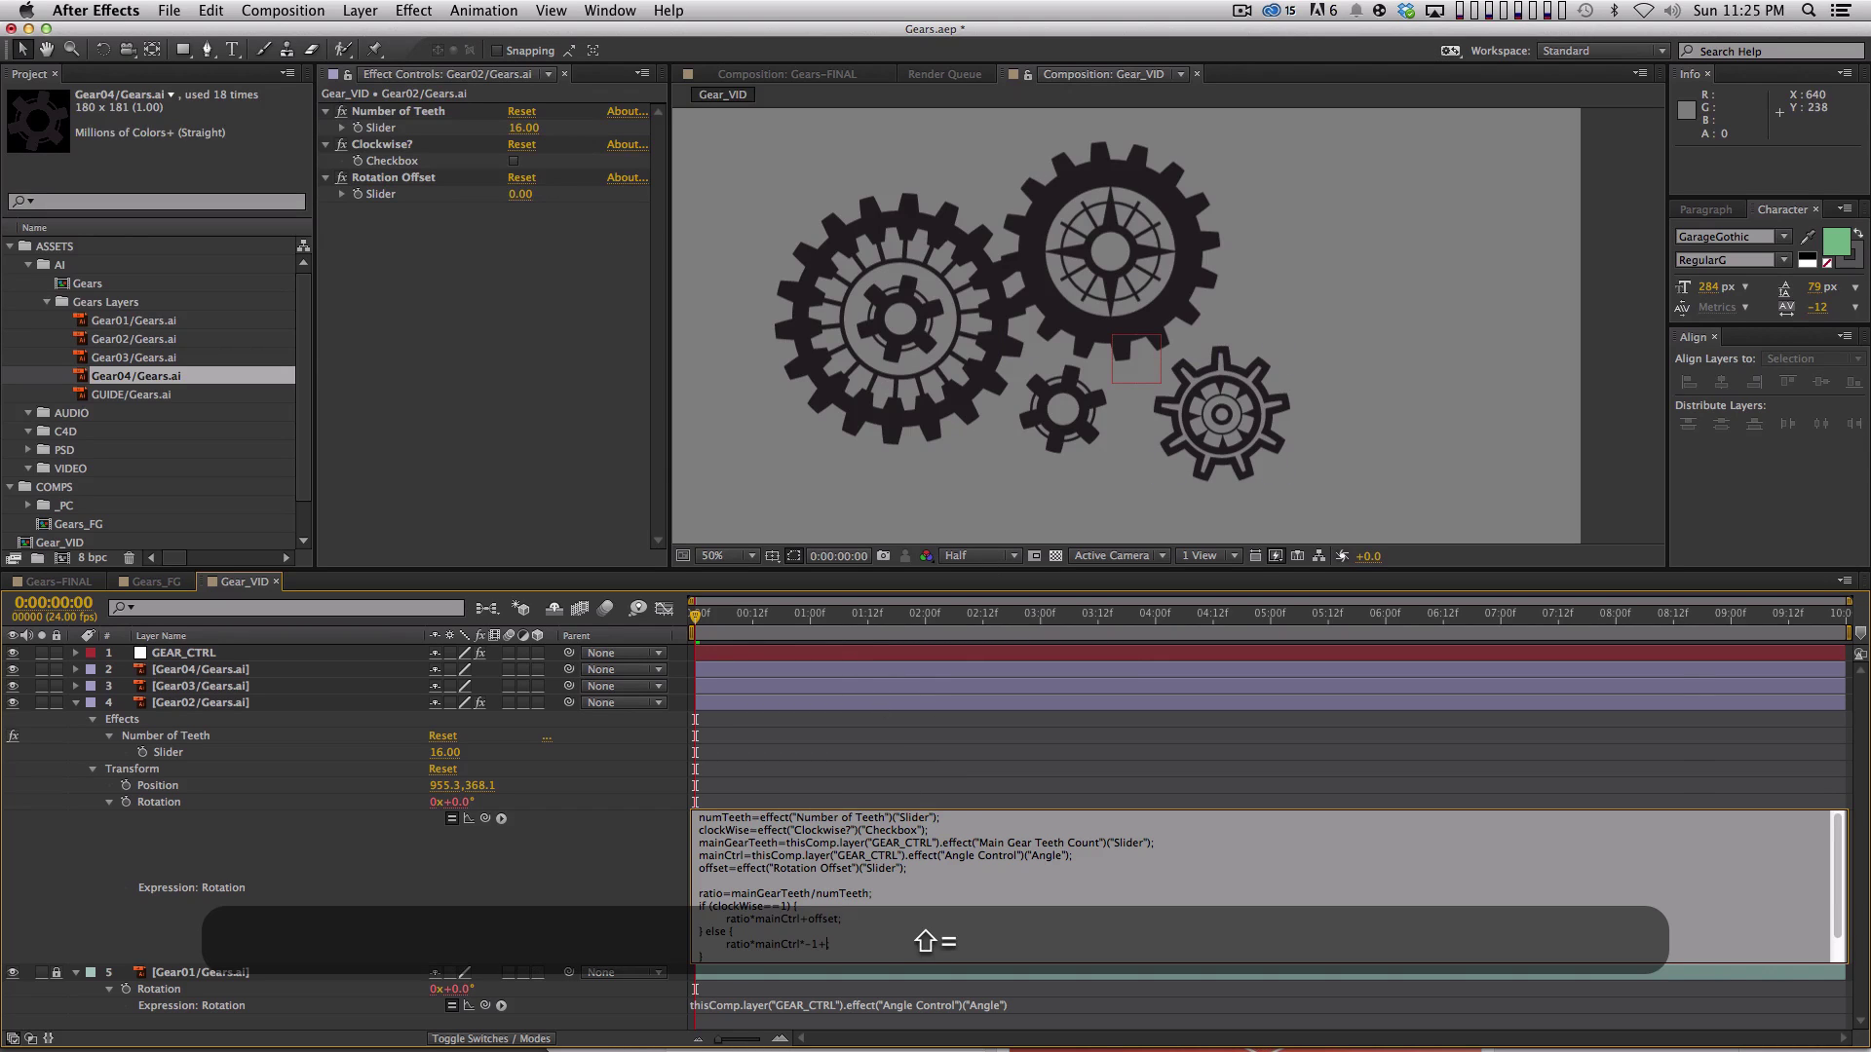
type("offset;")
key("KP_Enter")
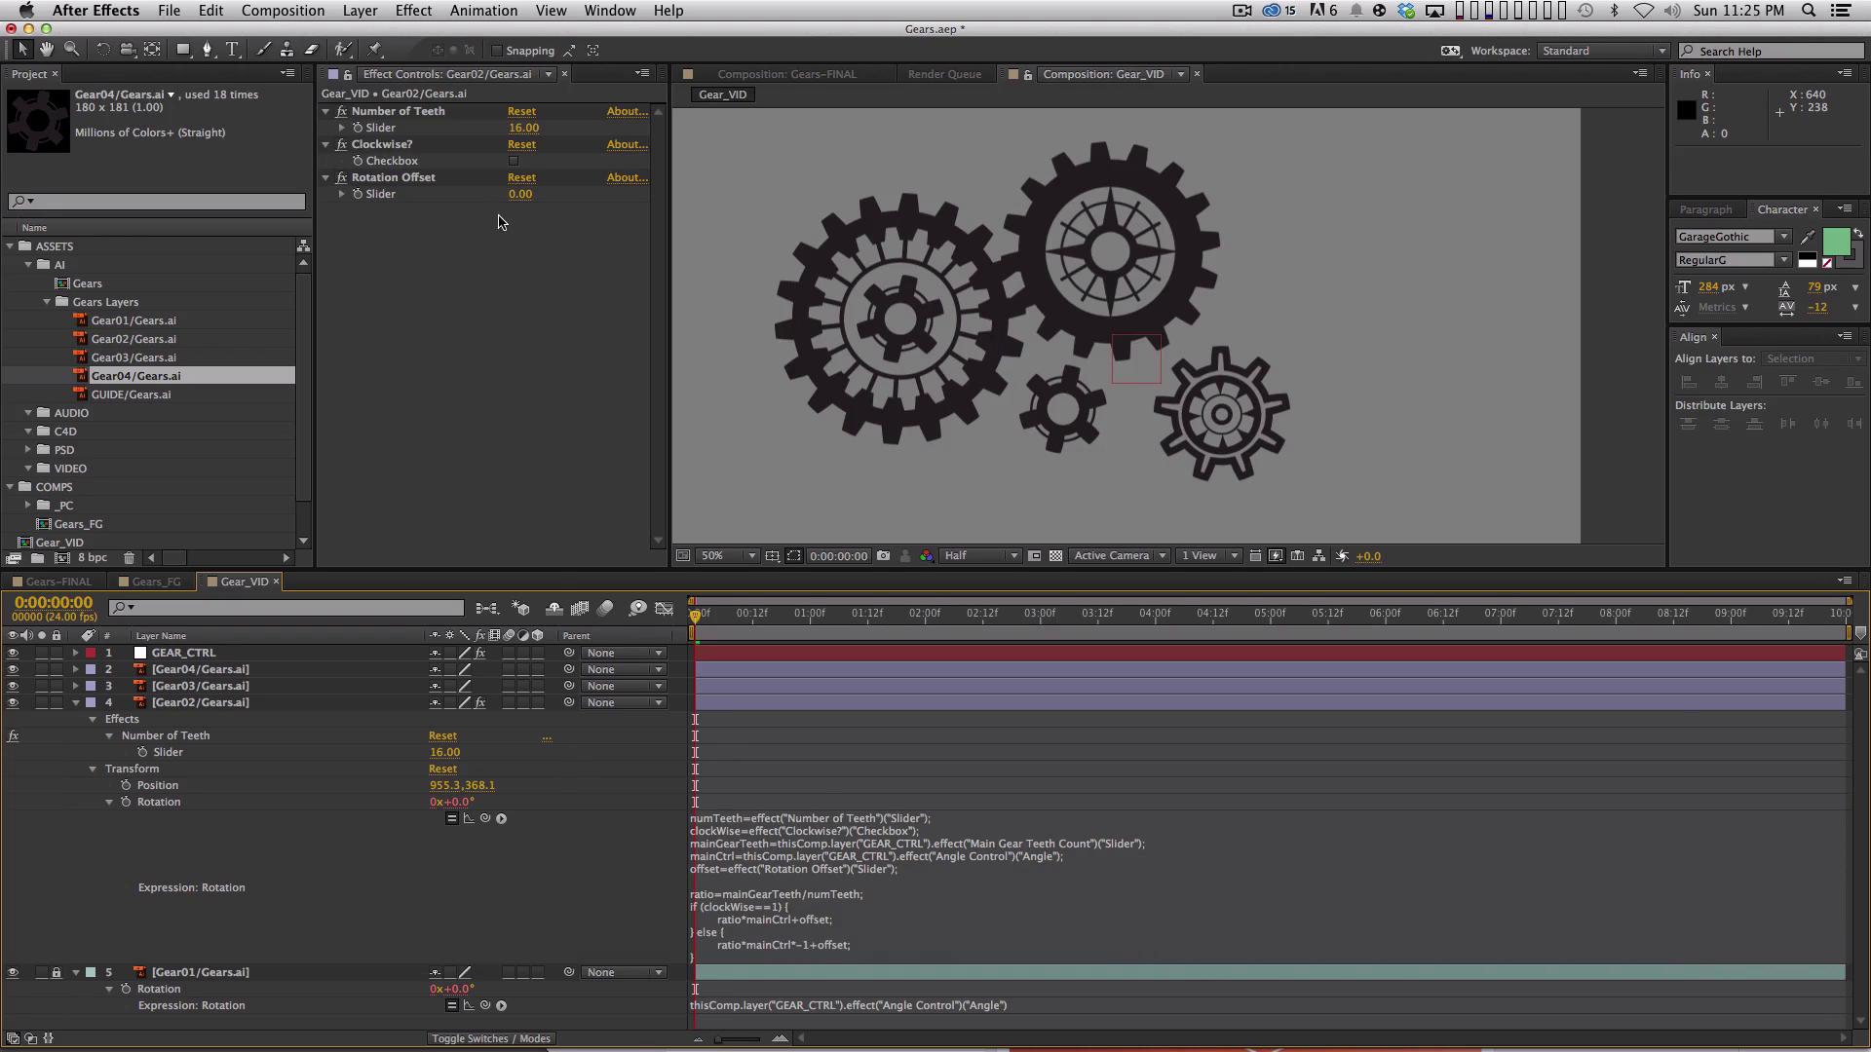
Set Gear02's Rotation Offset slider to 8.60 and preview the gears from the first frame.
left_click_drag(521, 194, 595, 190)
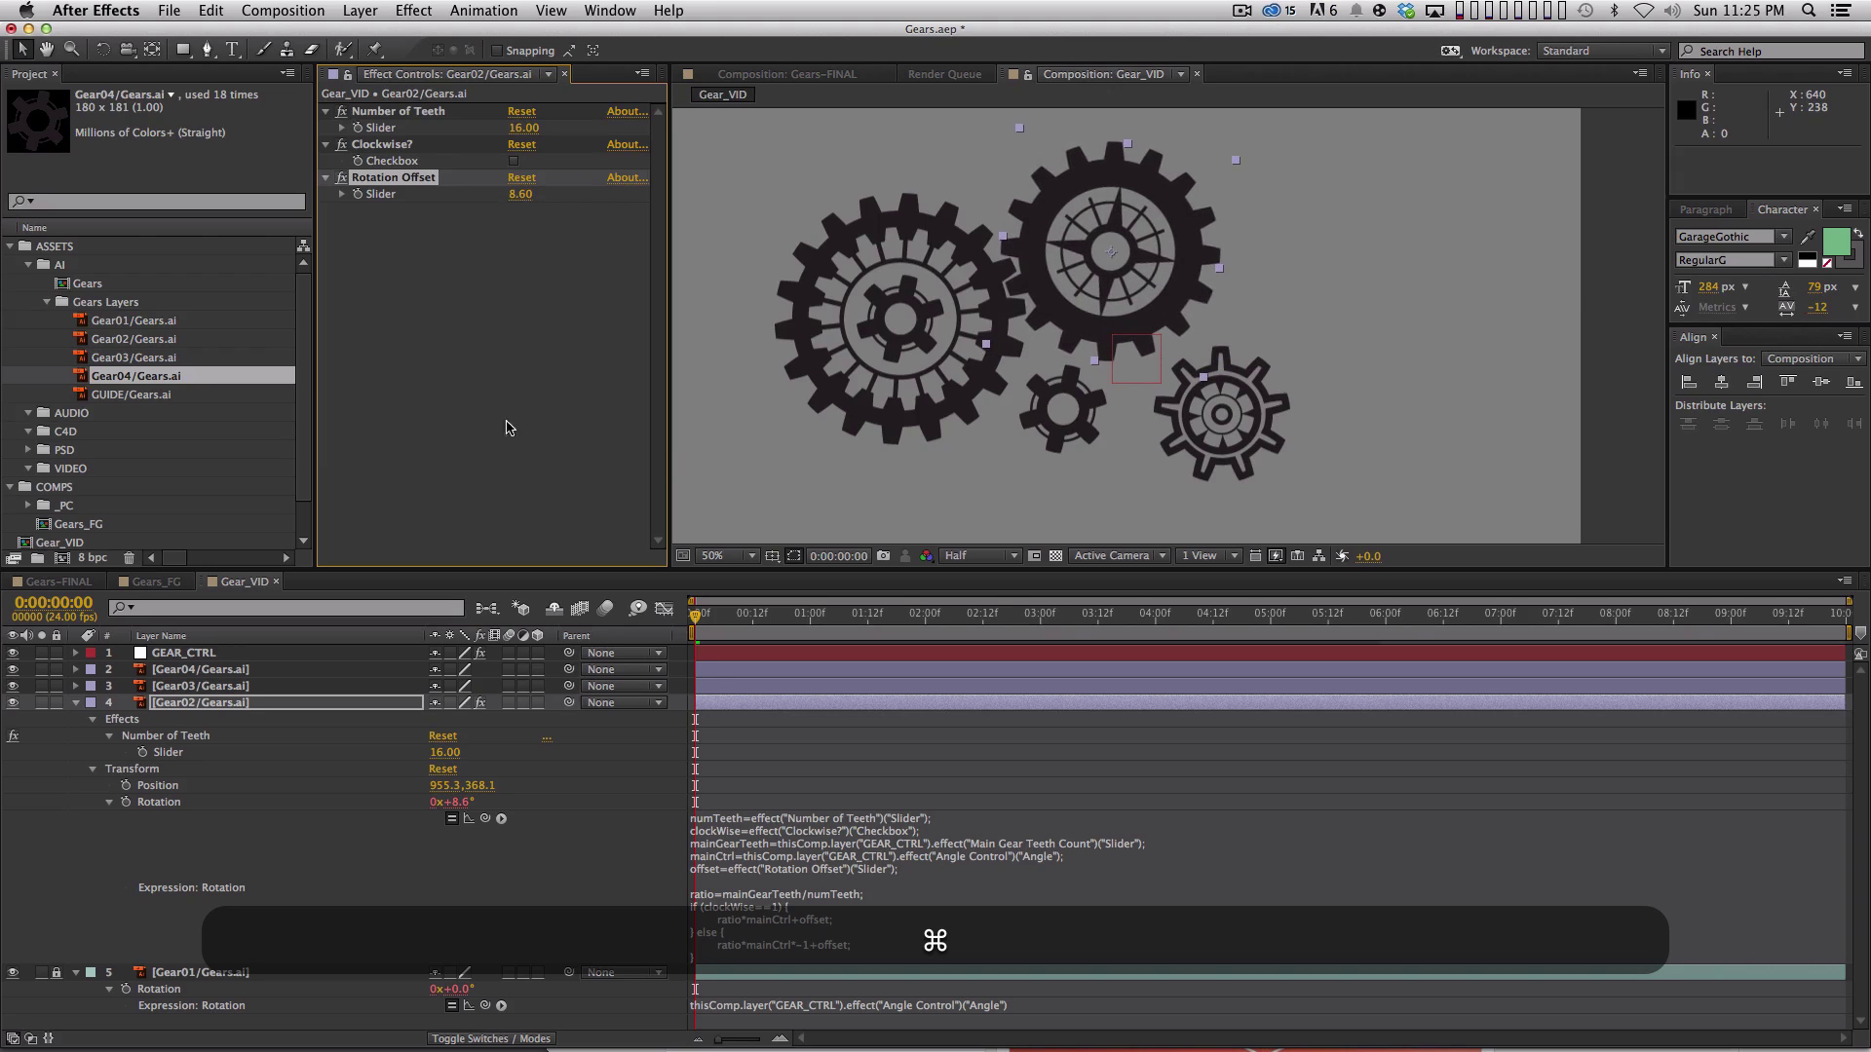
key("space")
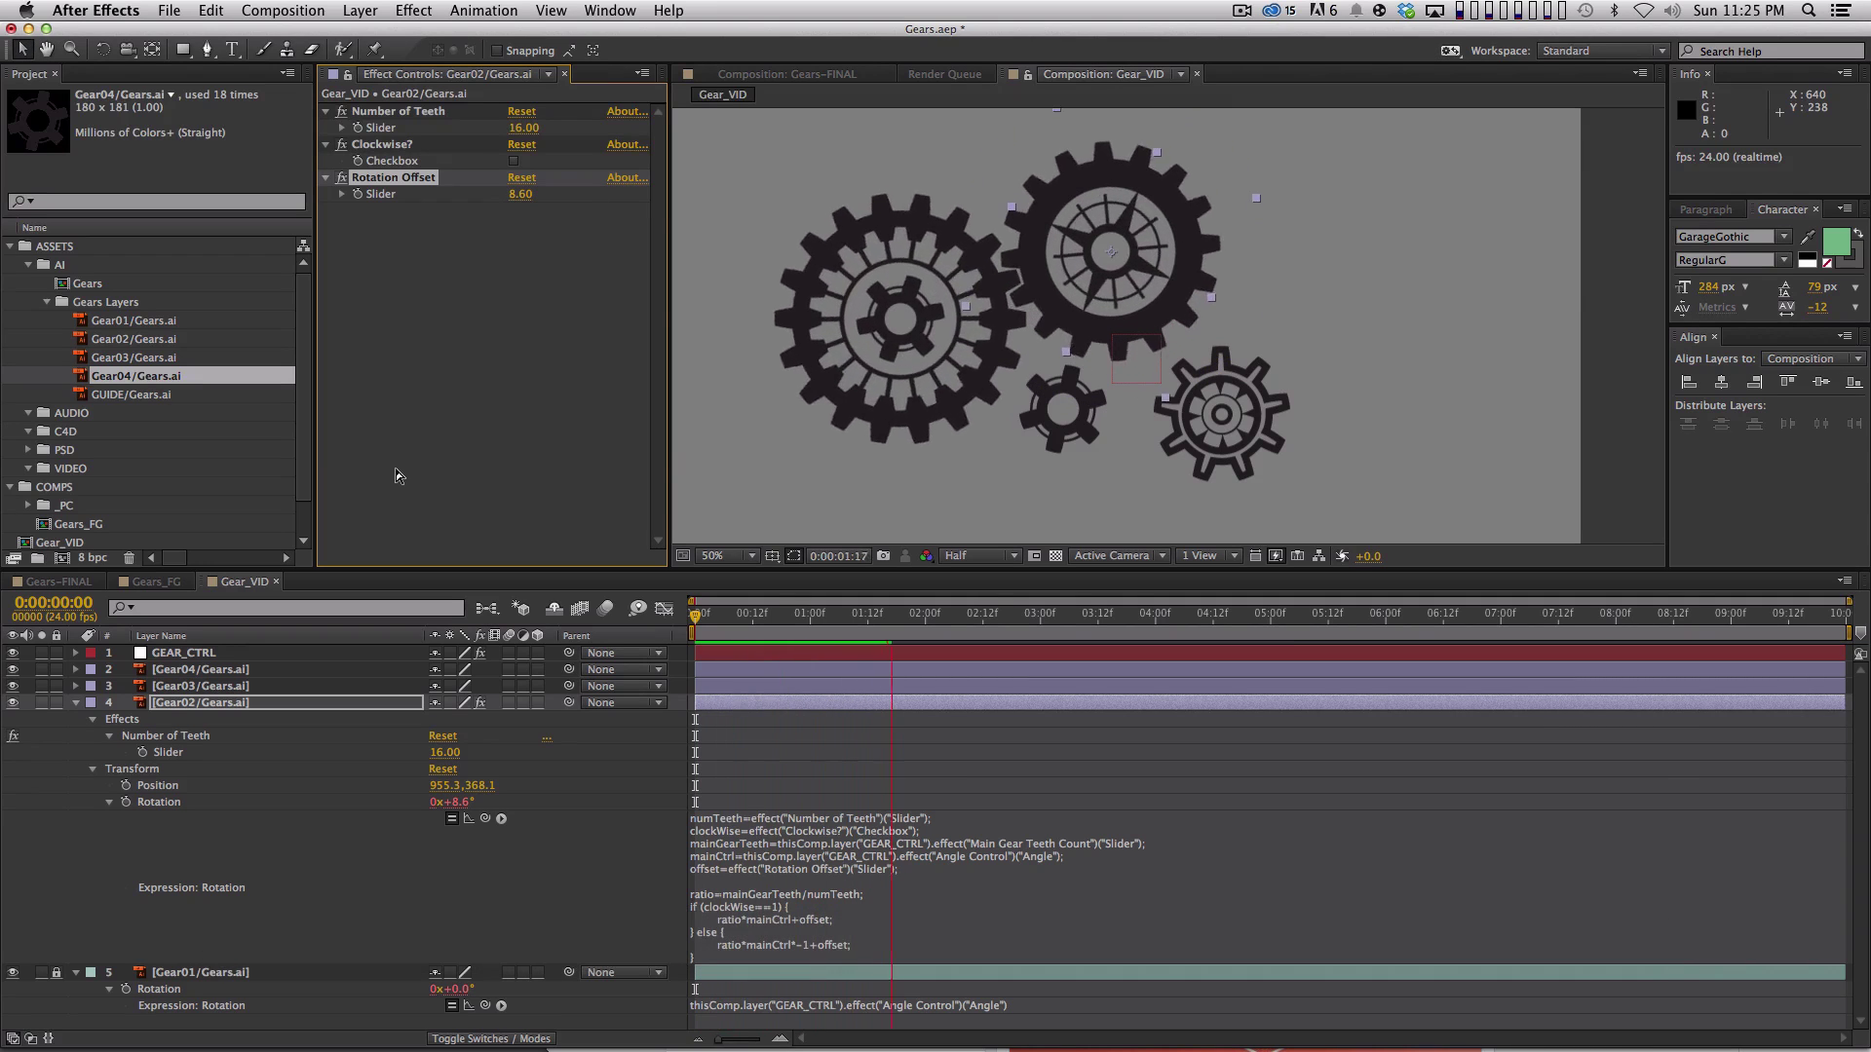
key("space")
Reposition Gear02 at about 941.3, 338.1, set its Rotation Offset slider to 22.60, and preview the meshing.
left_click_drag(1080, 237, 1069, 224)
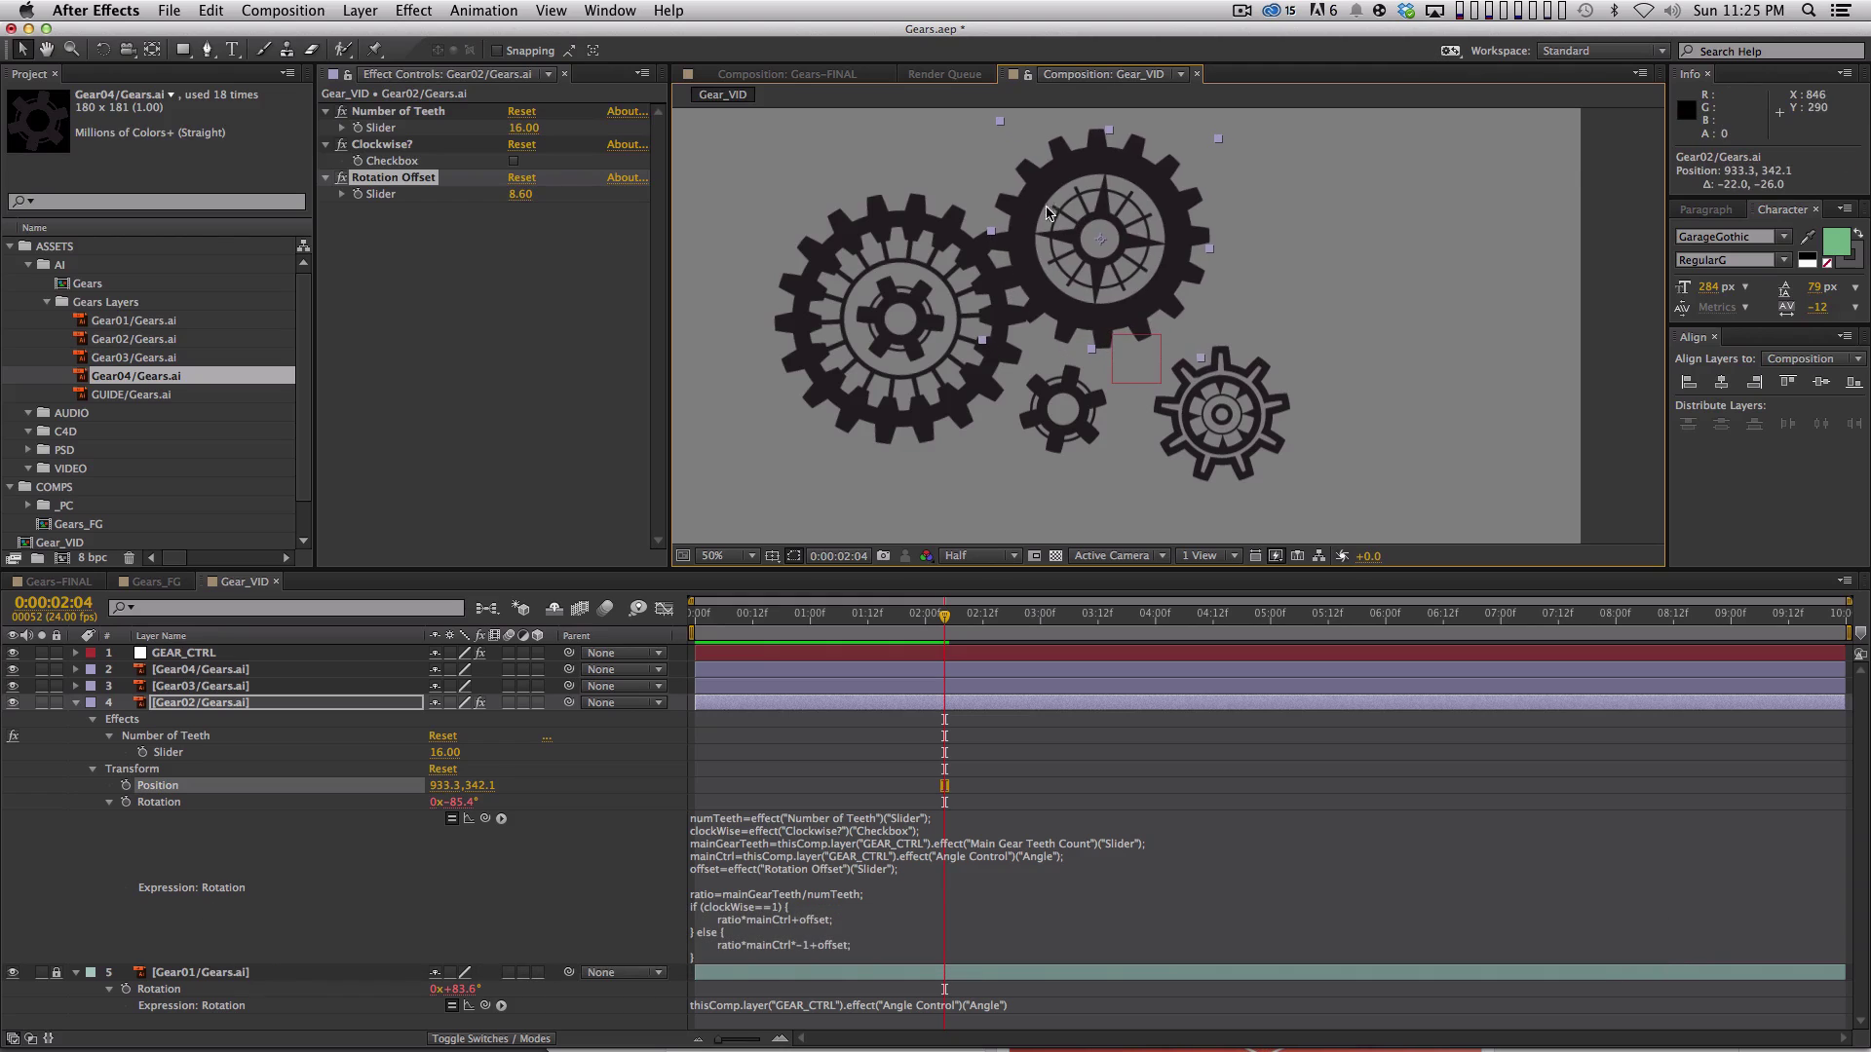
left_click_drag(523, 193, 1051, 213)
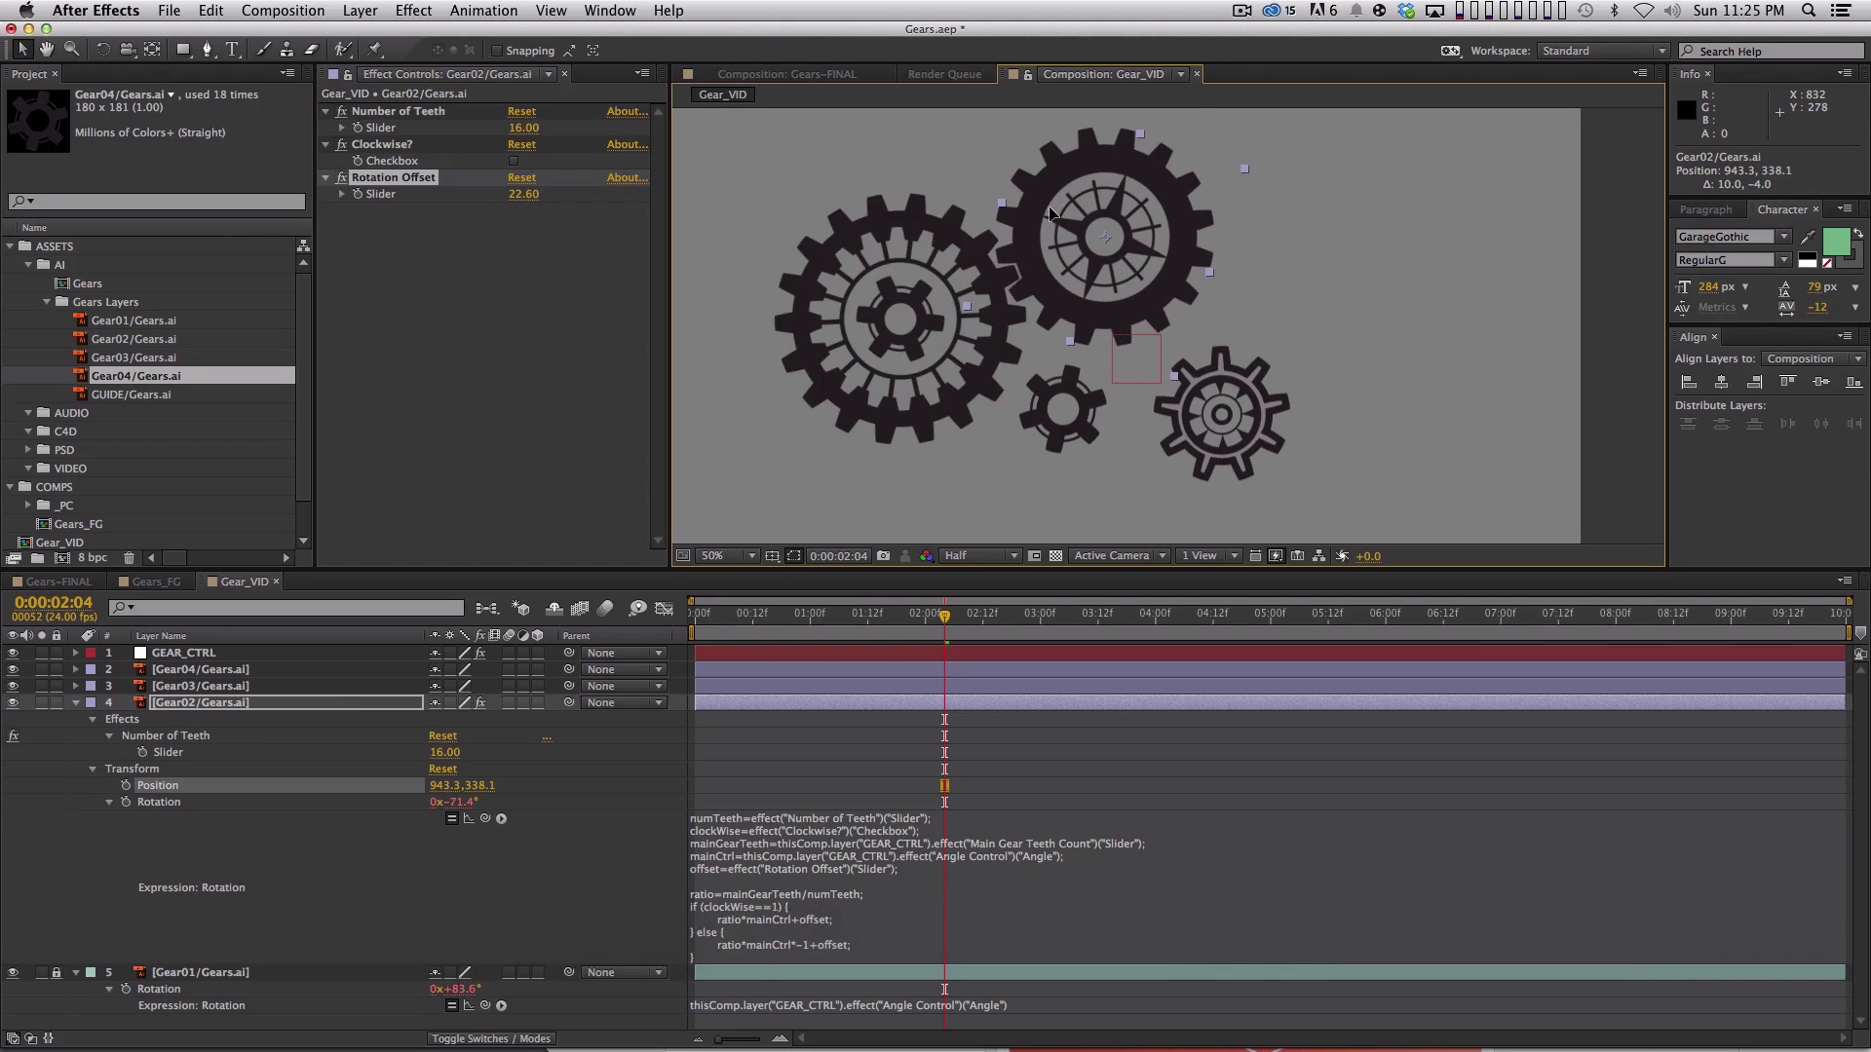
key("space")
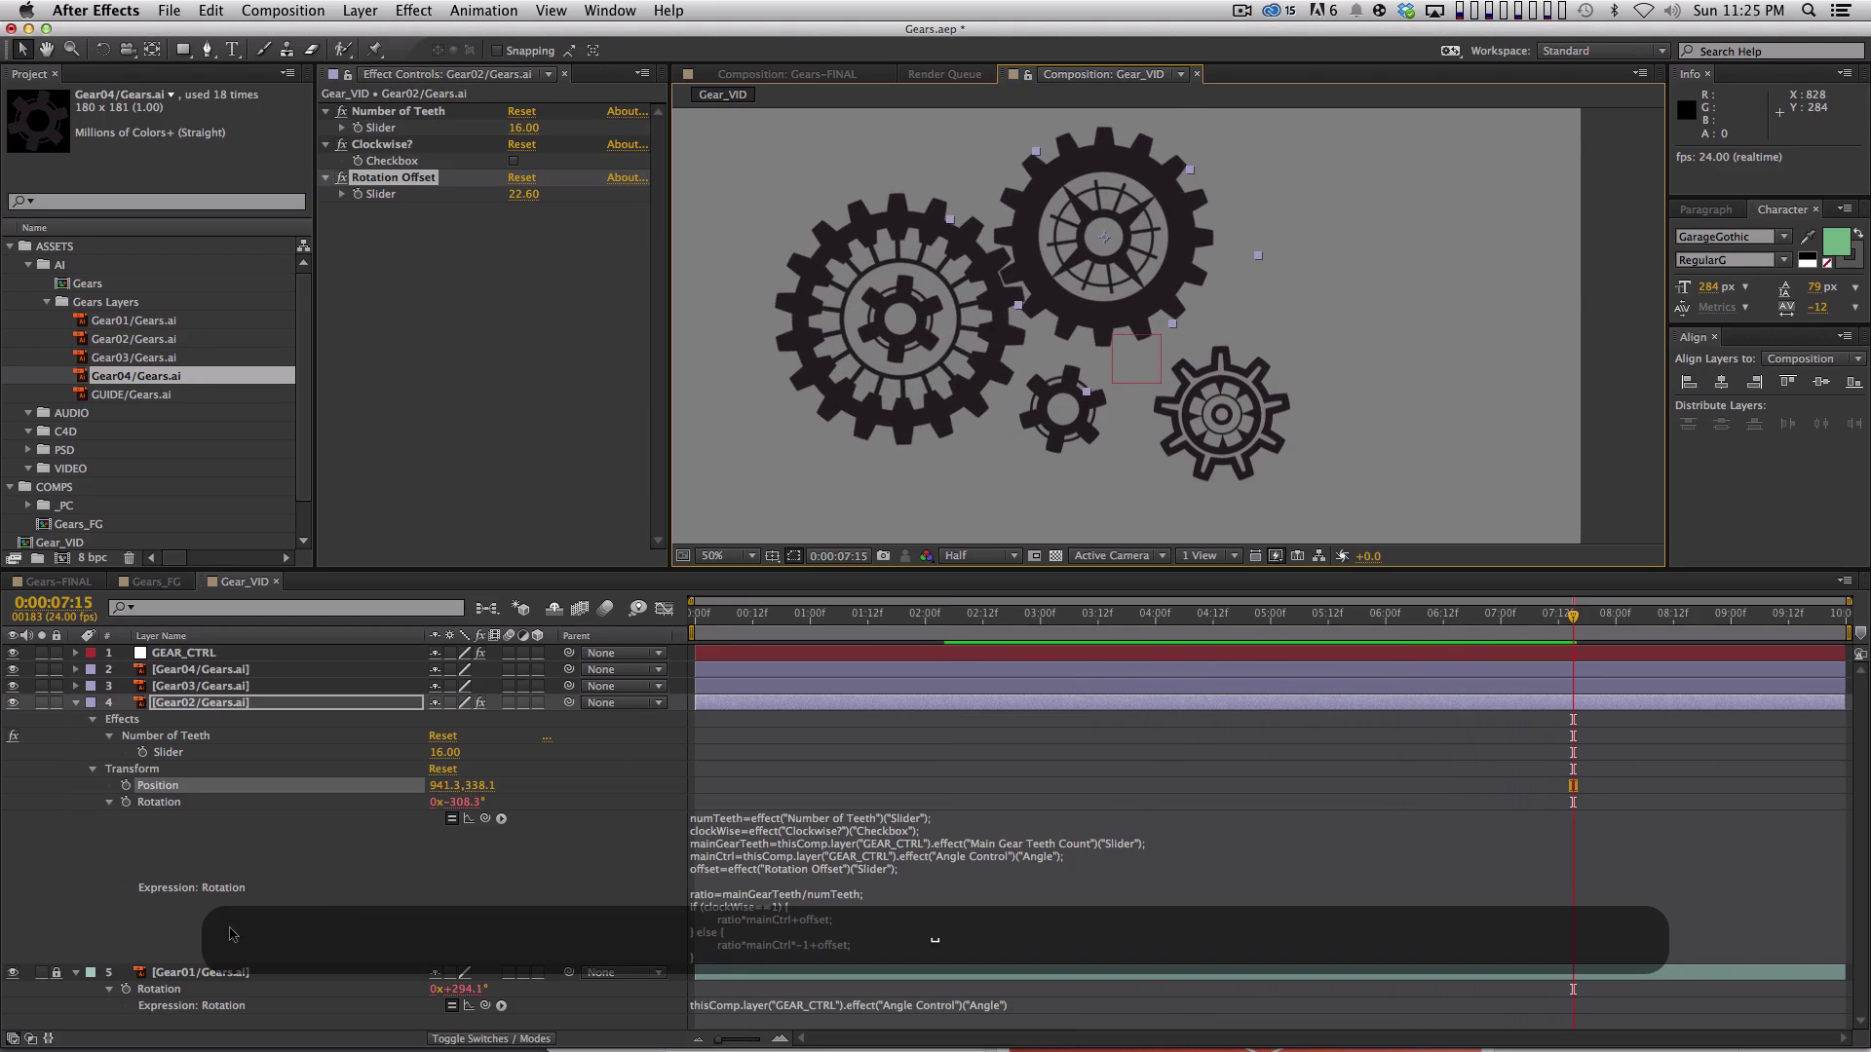
Copy Gear02's Number of Teeth, Clockwise? and Rotation Offset effects and paste them onto the Gear04 and Gear03 layers.
left_click(238, 704)
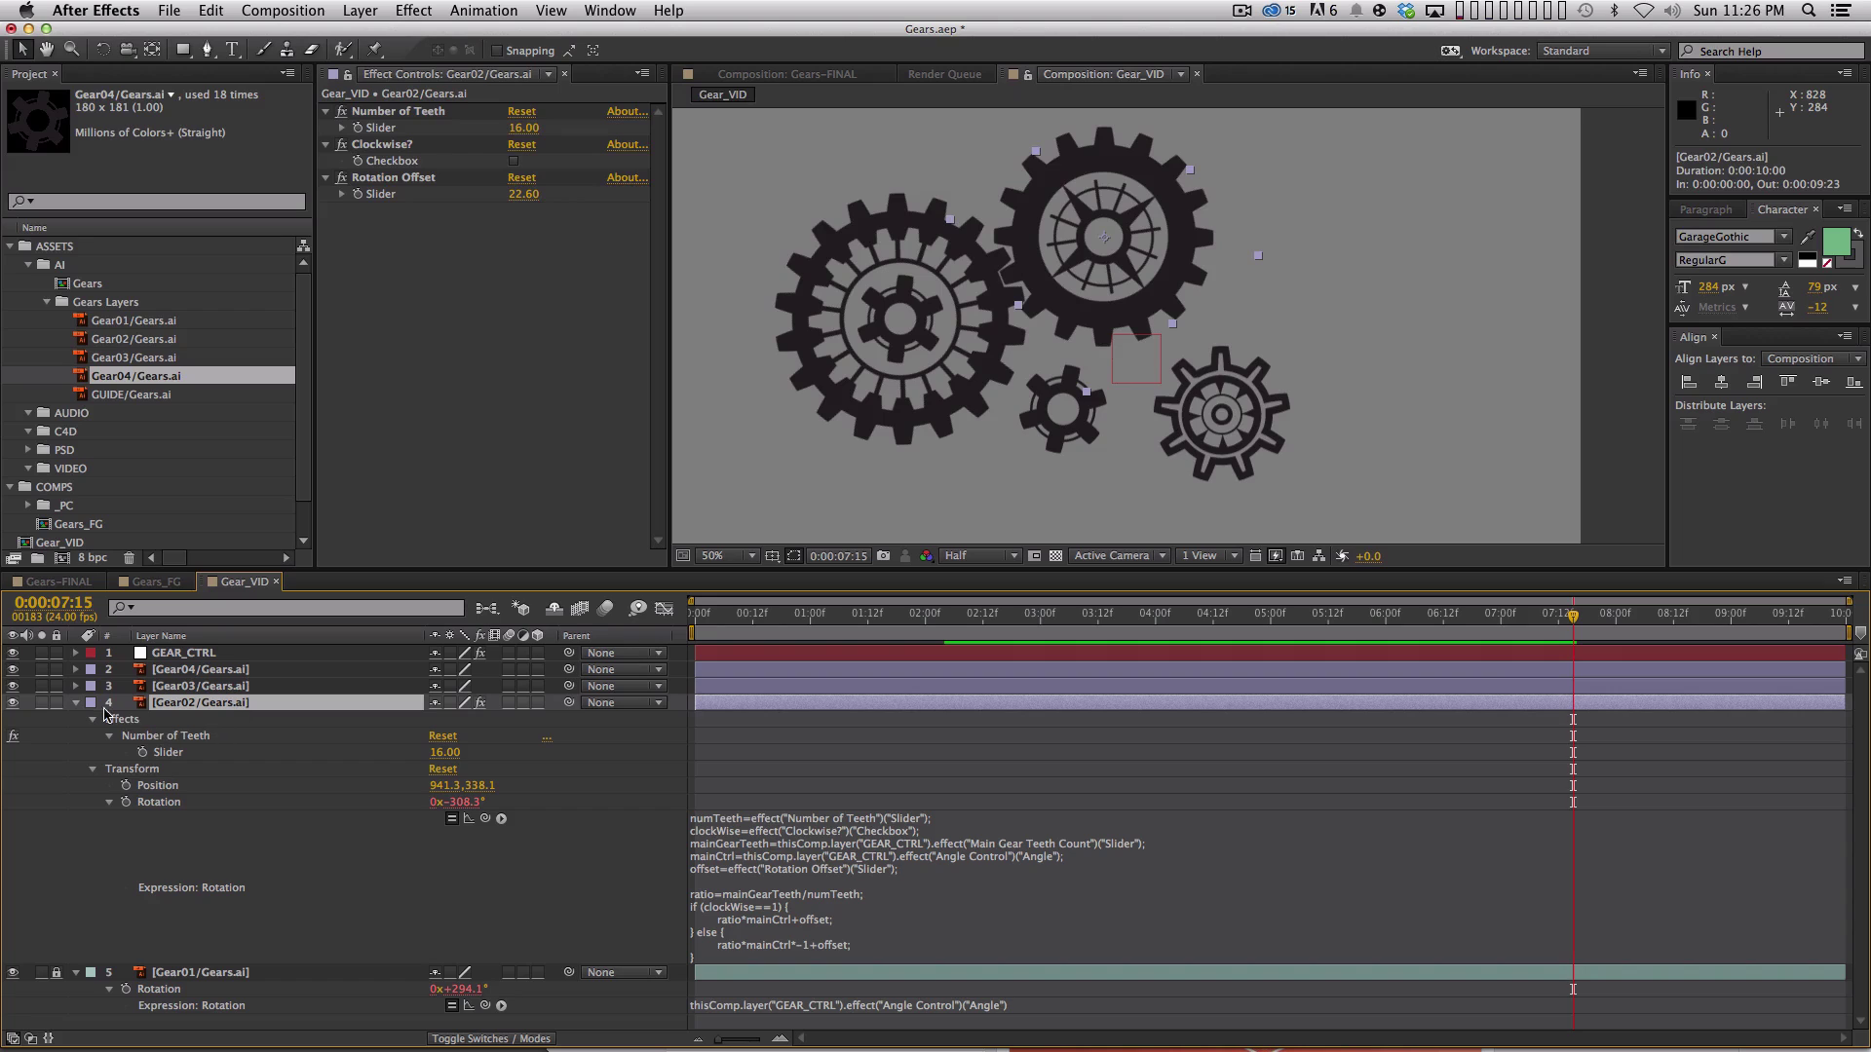
left_click(77, 704)
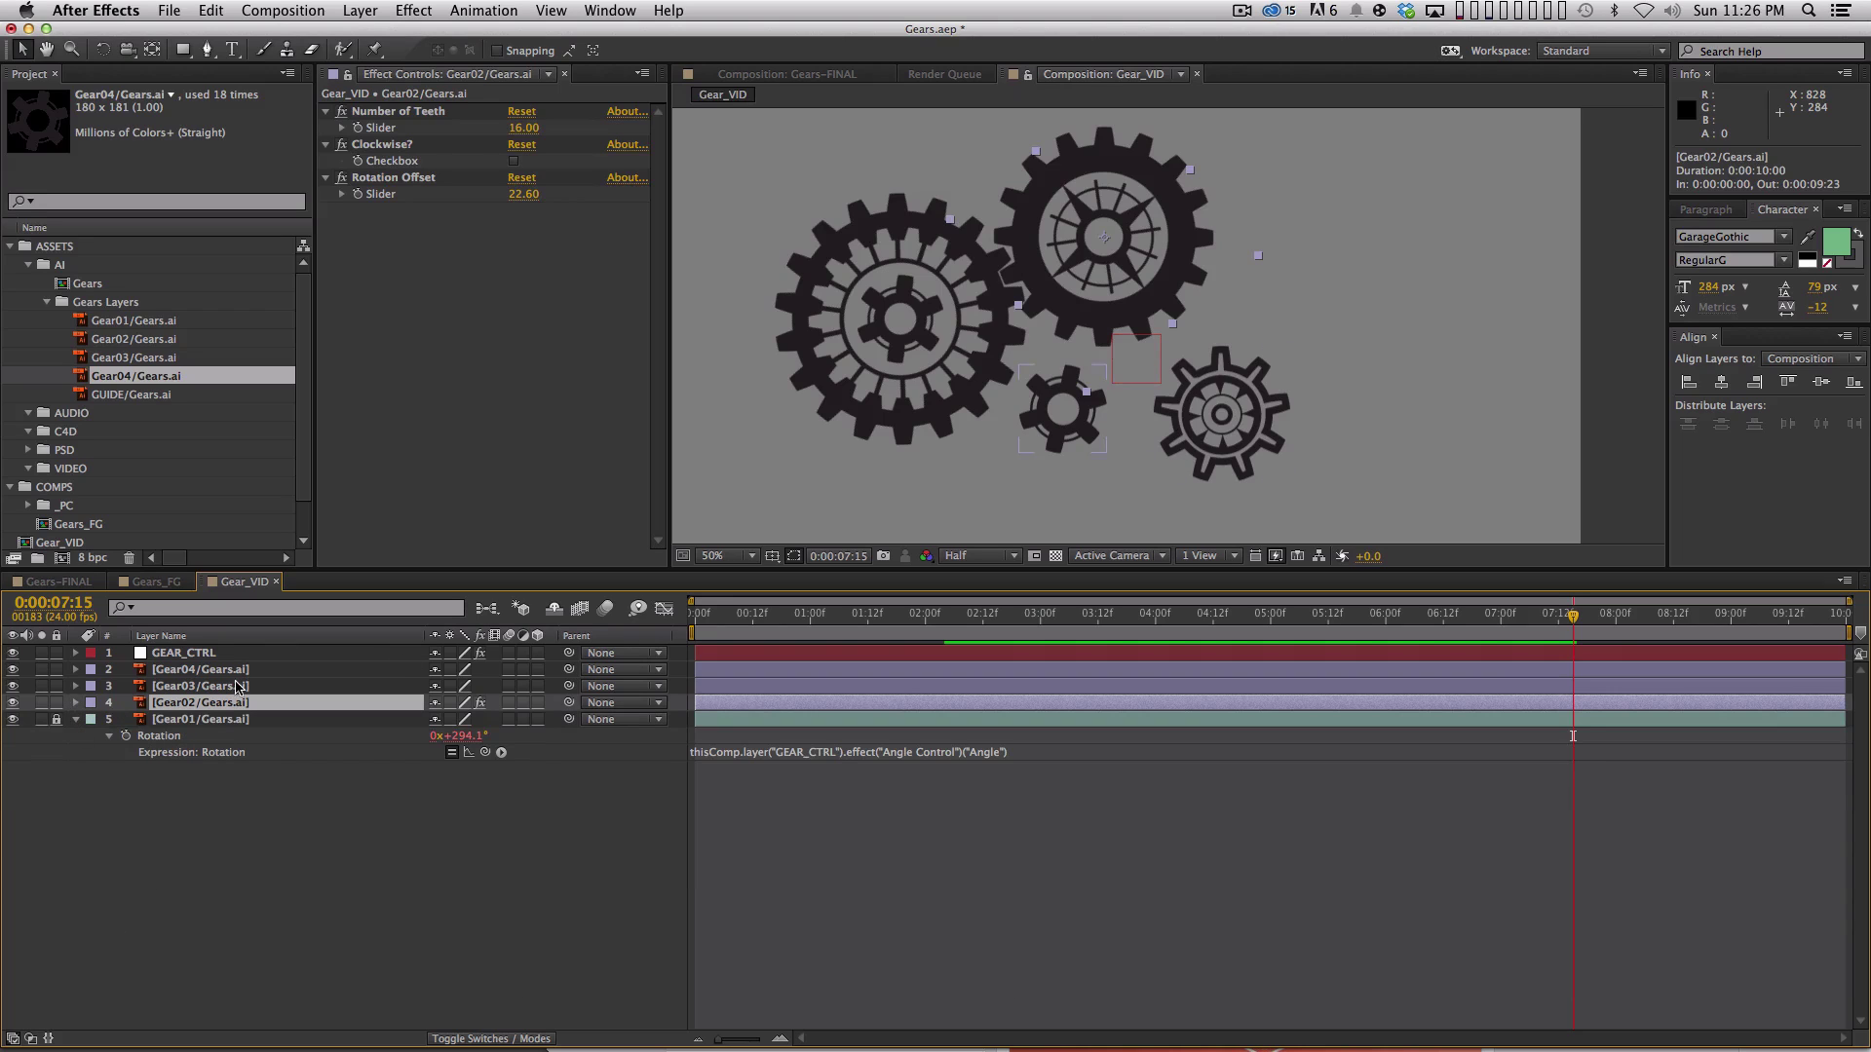
left_click(487, 340)
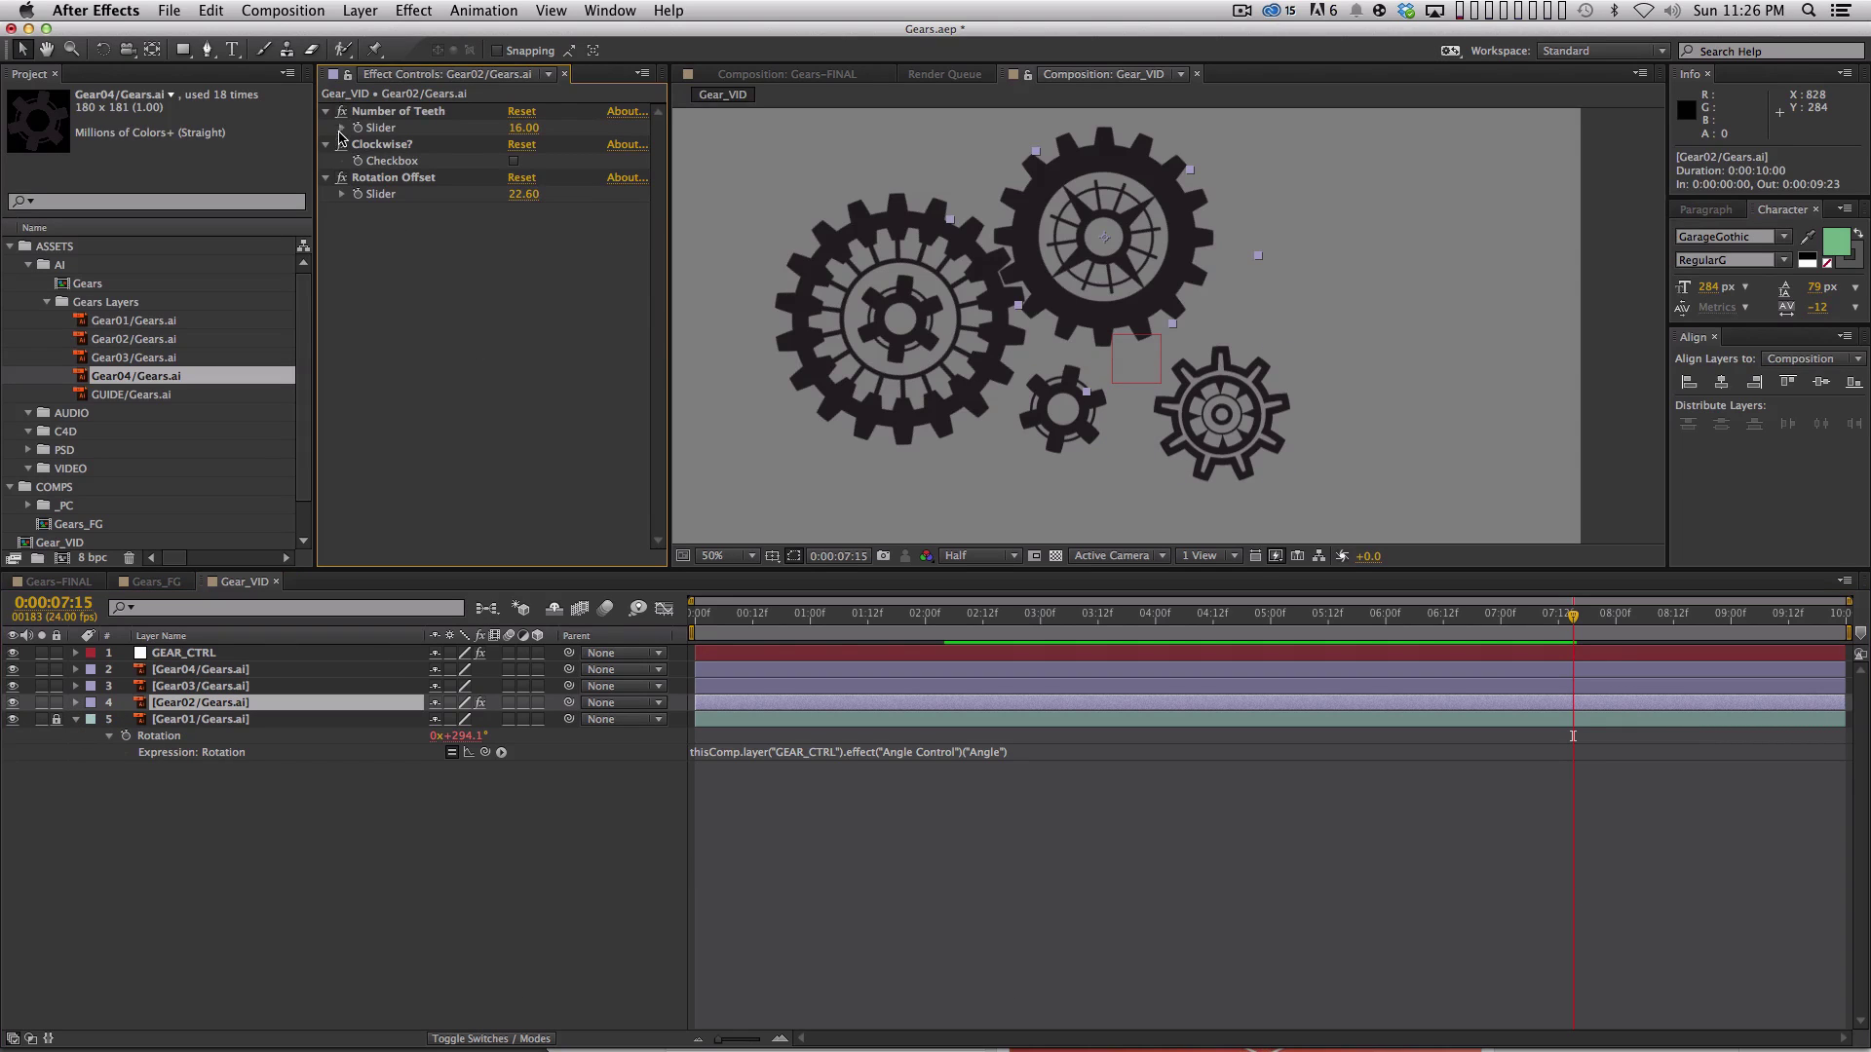
left_click(383, 111)
left_click(390, 177, "shift")
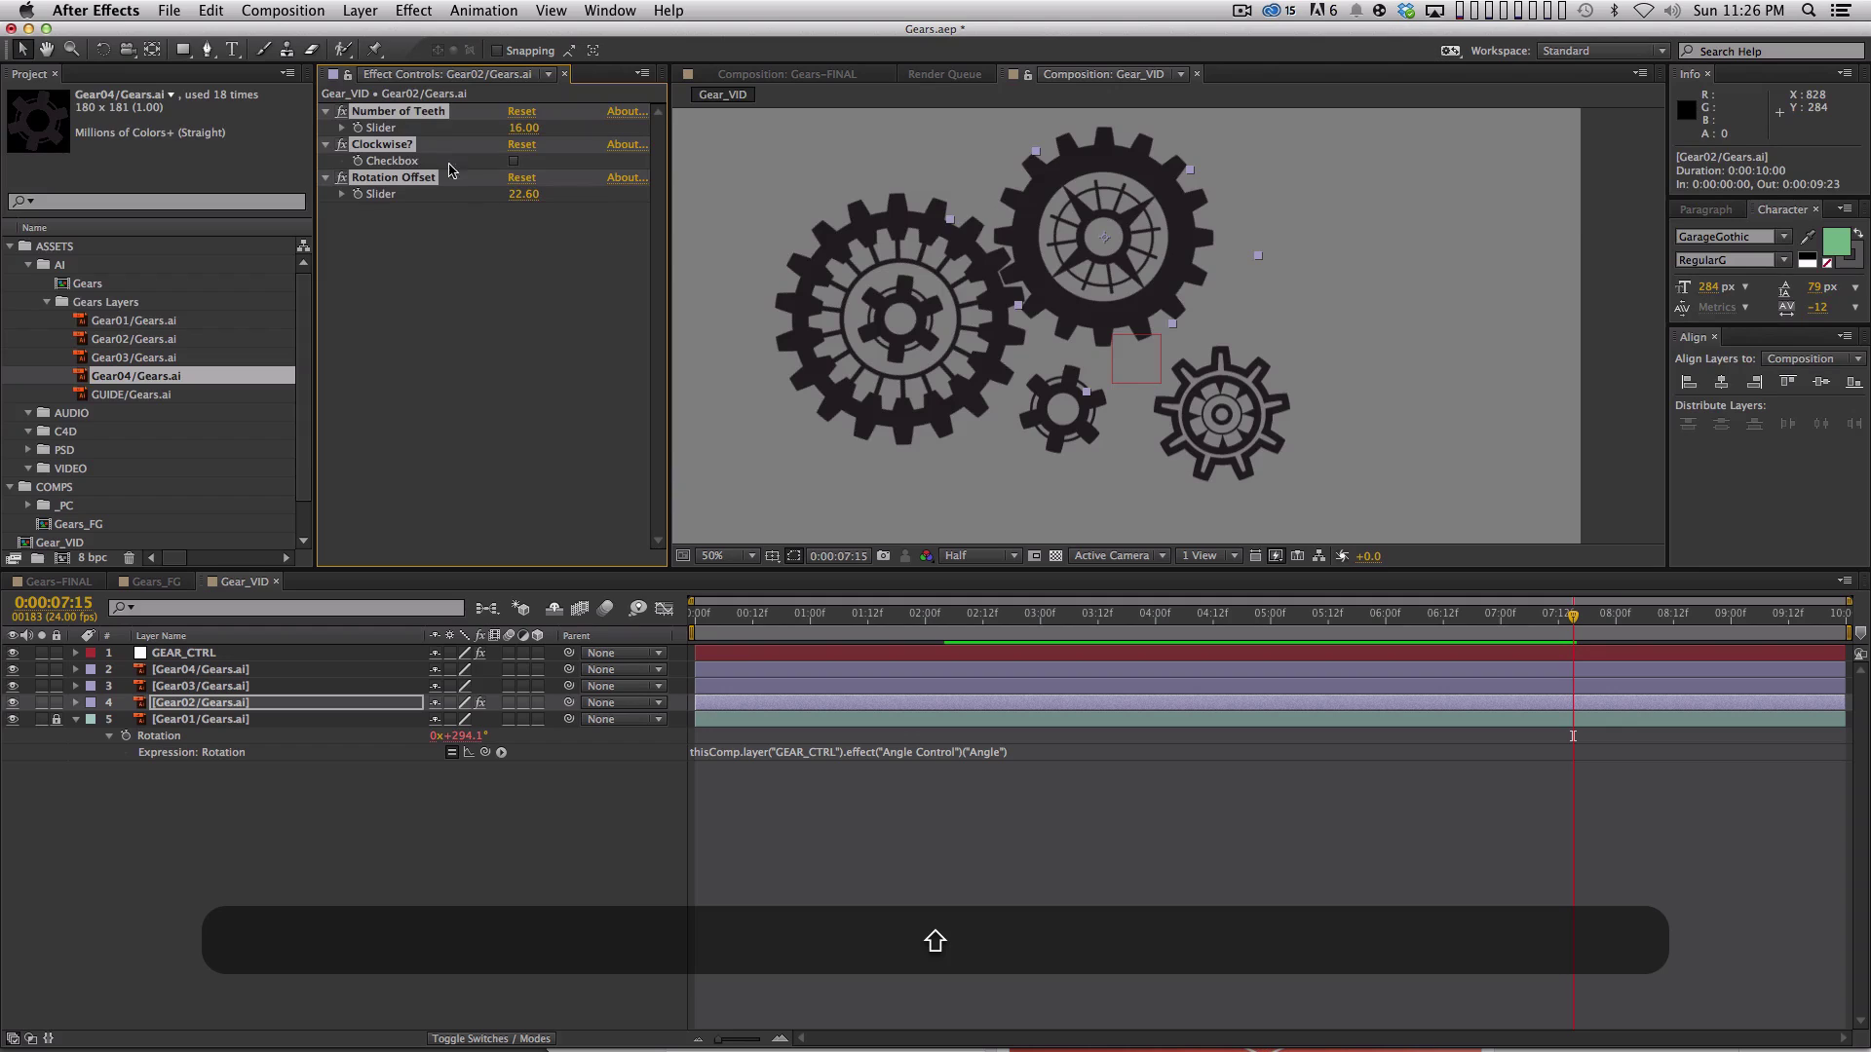
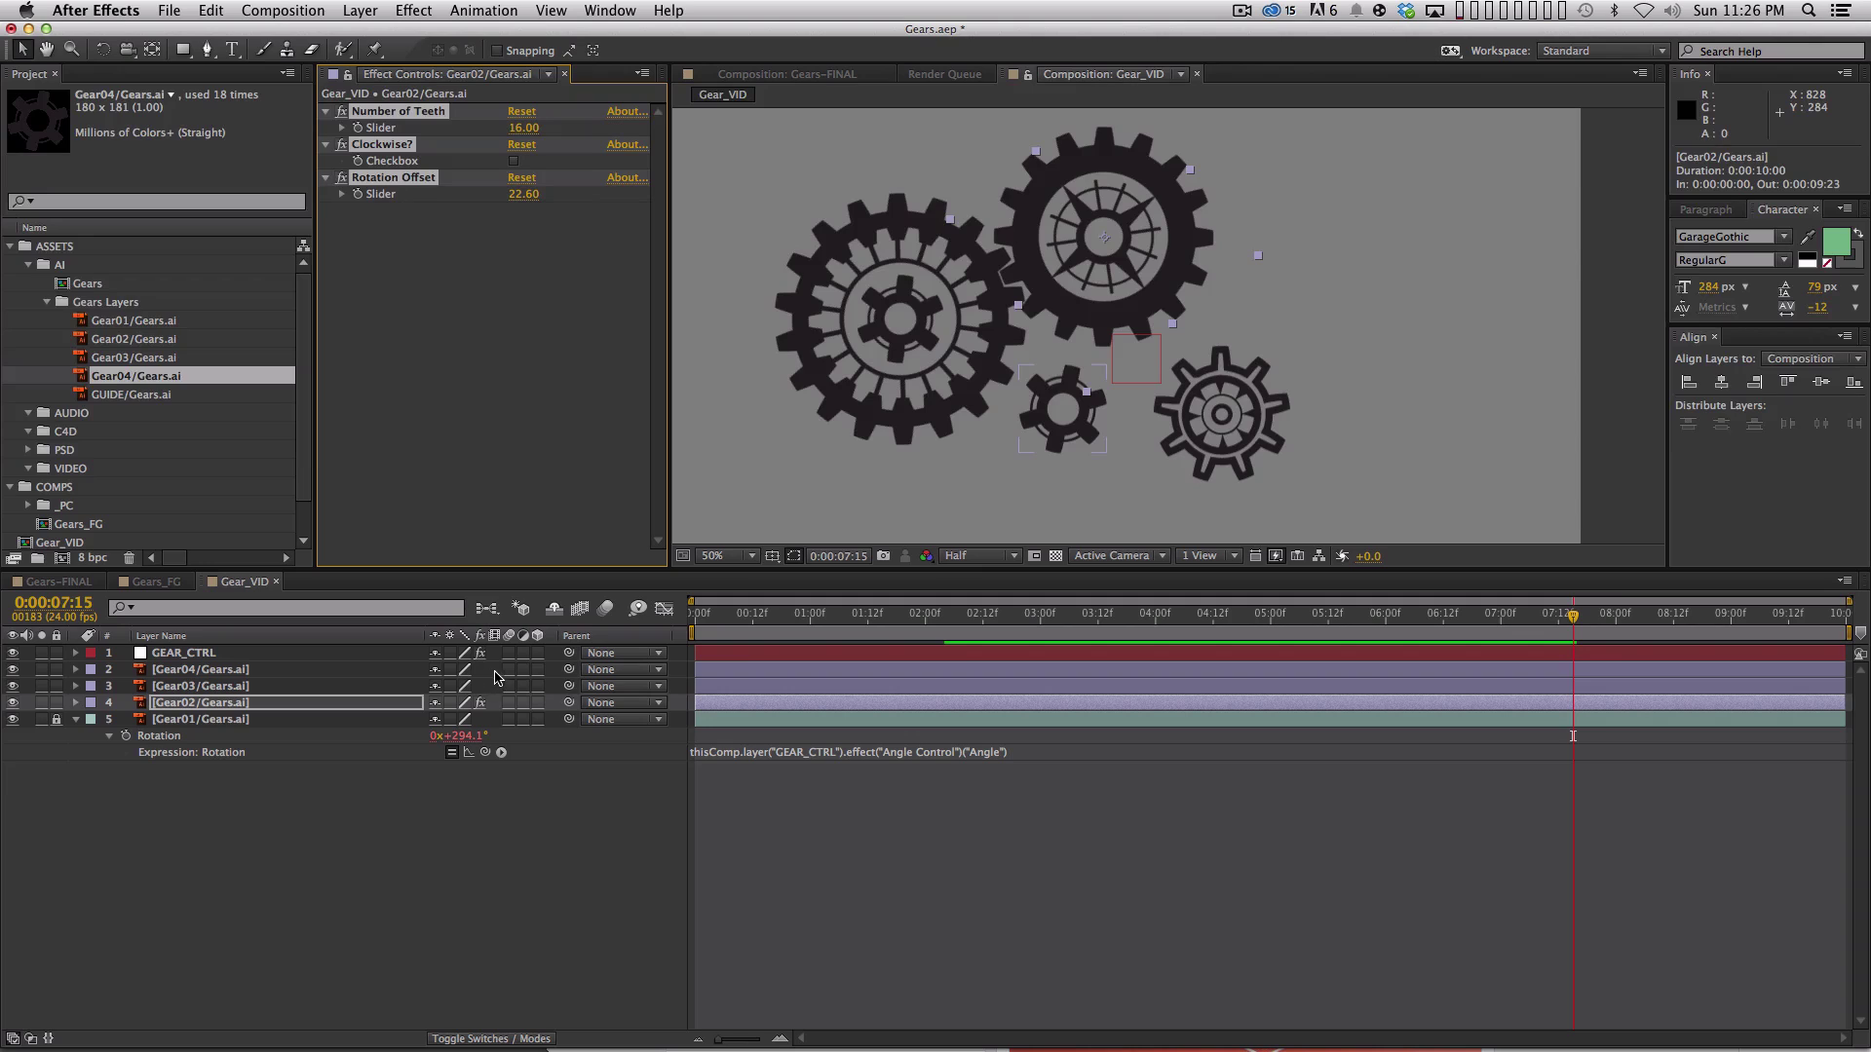
left_click(519, 303)
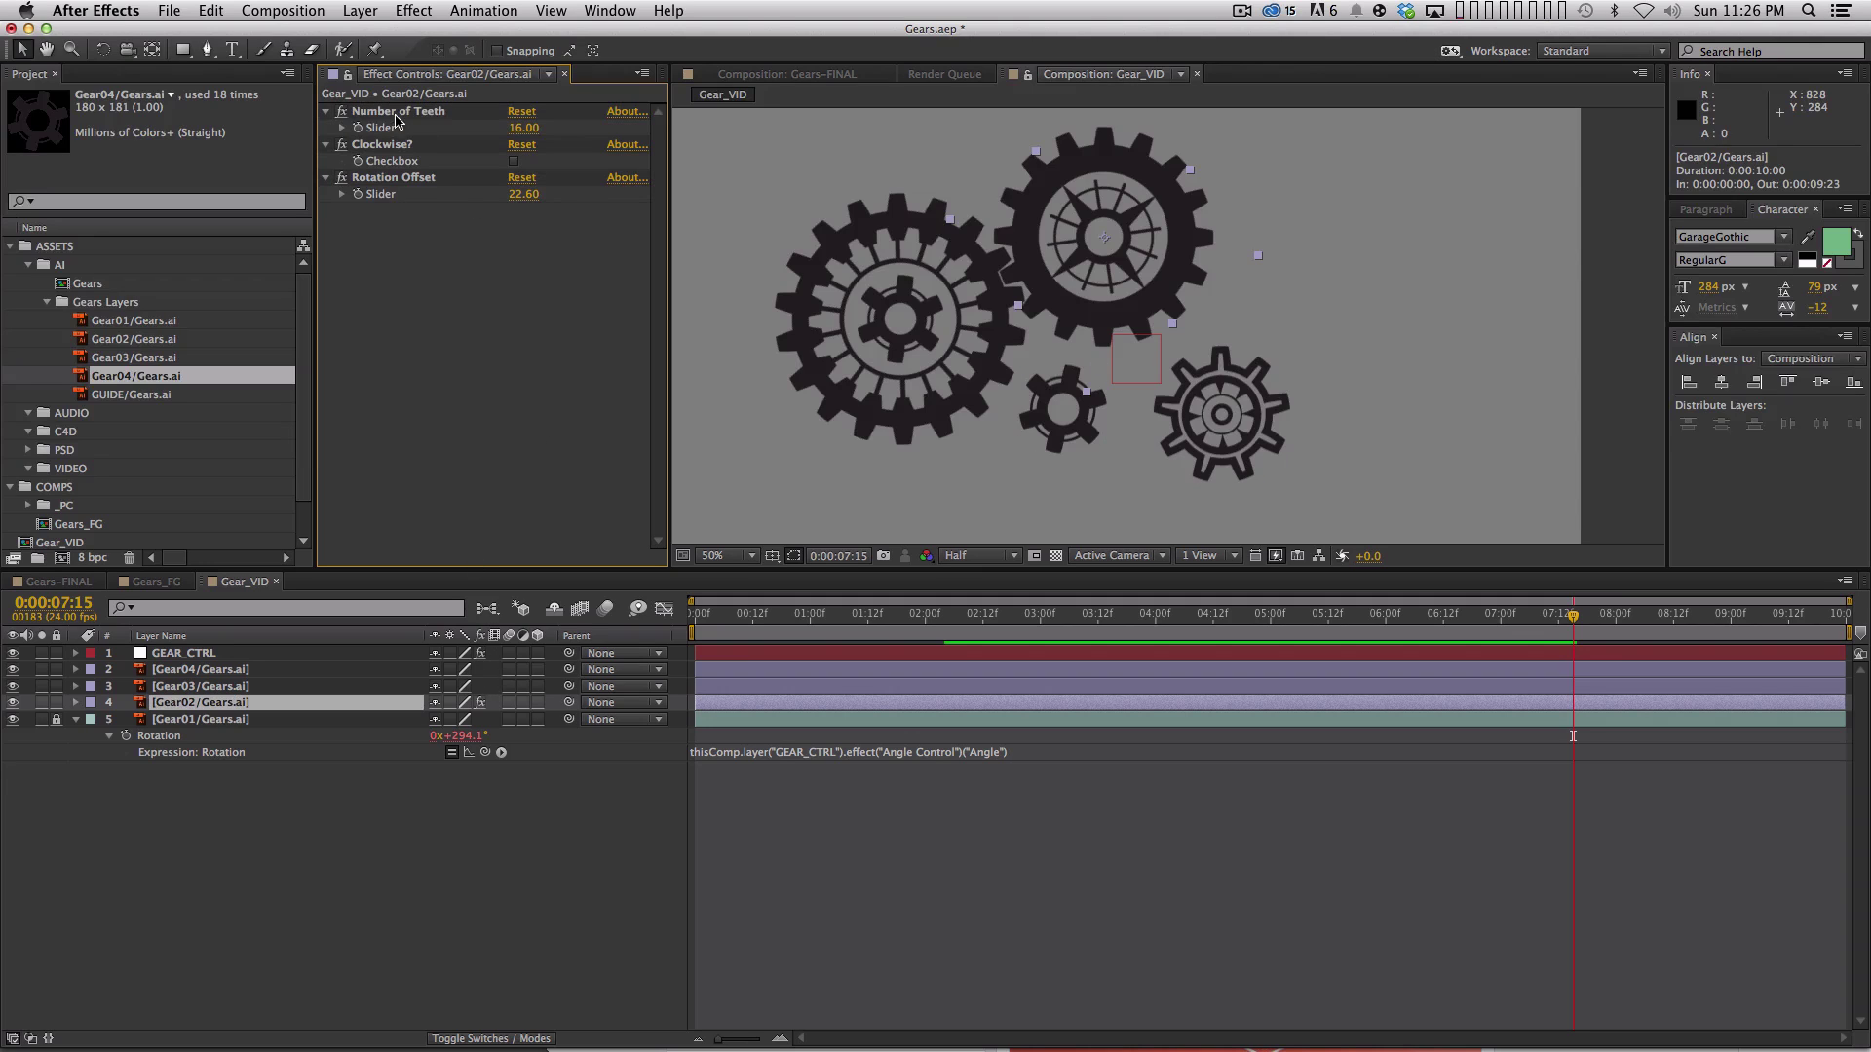
left_click(393, 115)
left_click(395, 176, "shift")
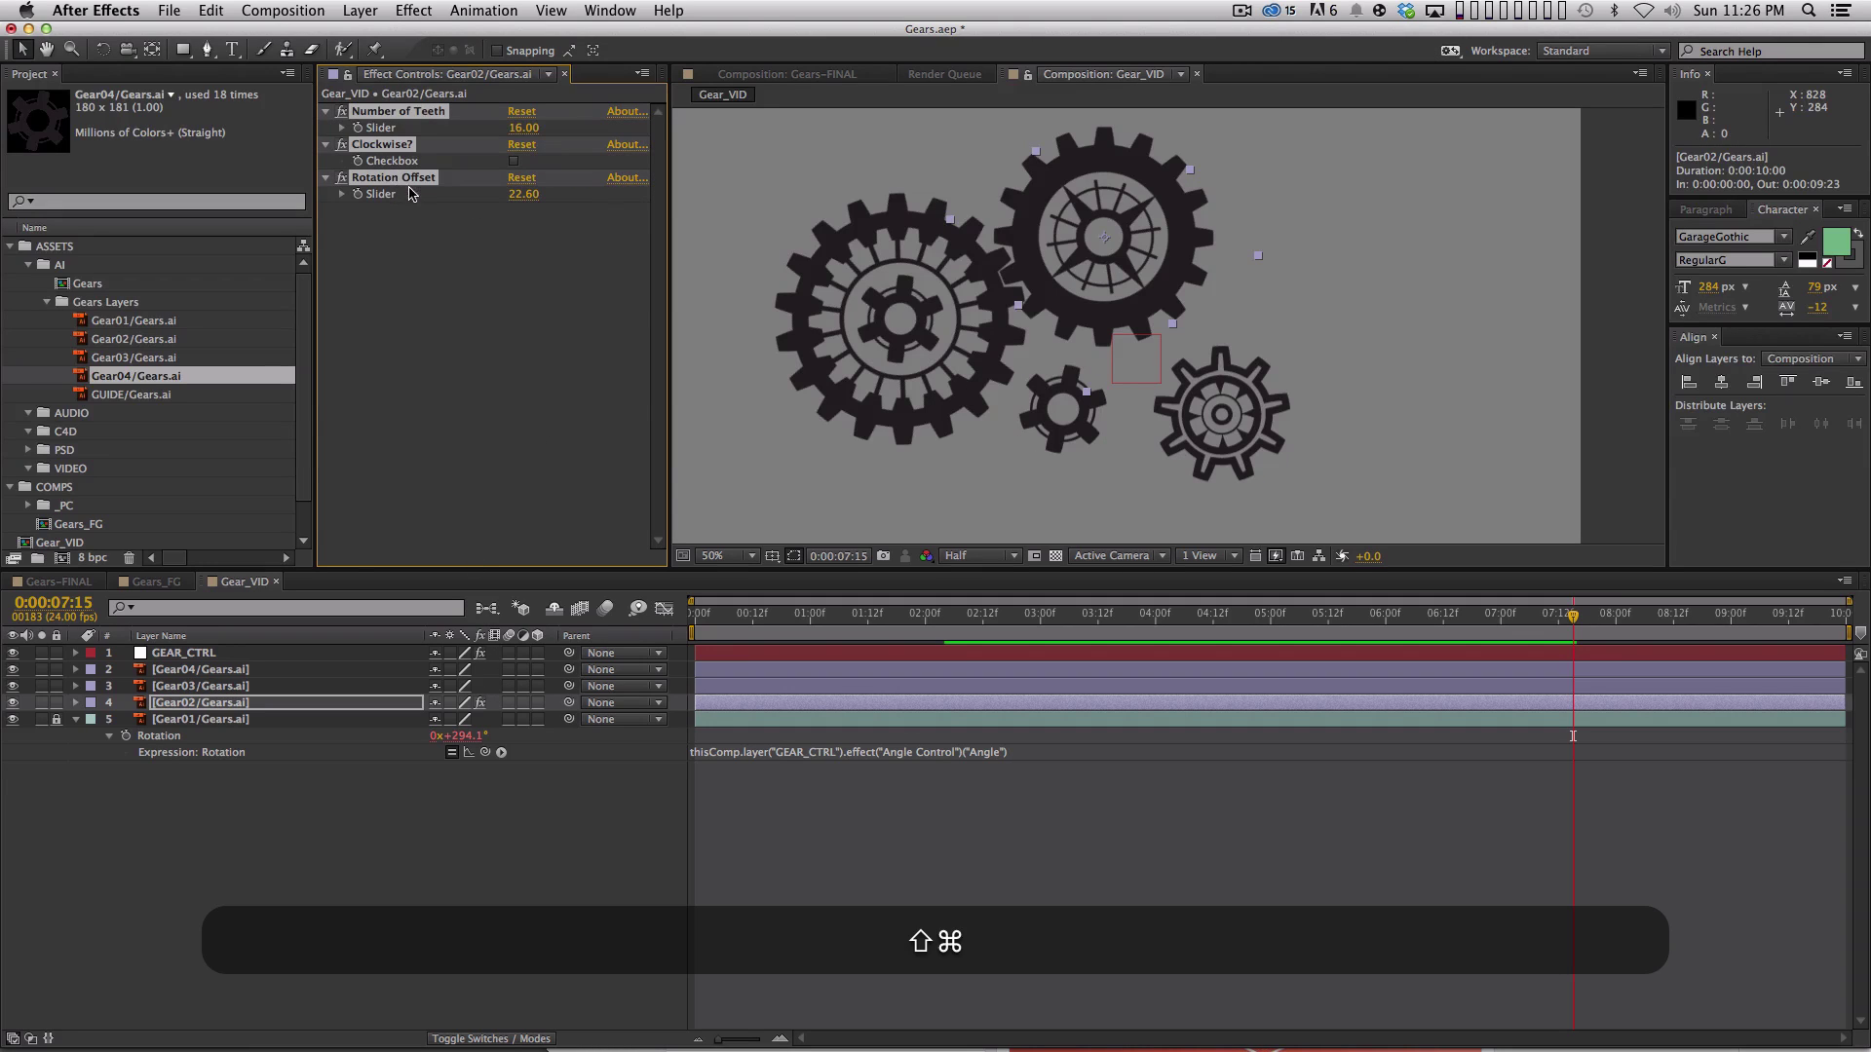
key("super+c")
left_click(234, 670)
left_click(239, 686, "shift")
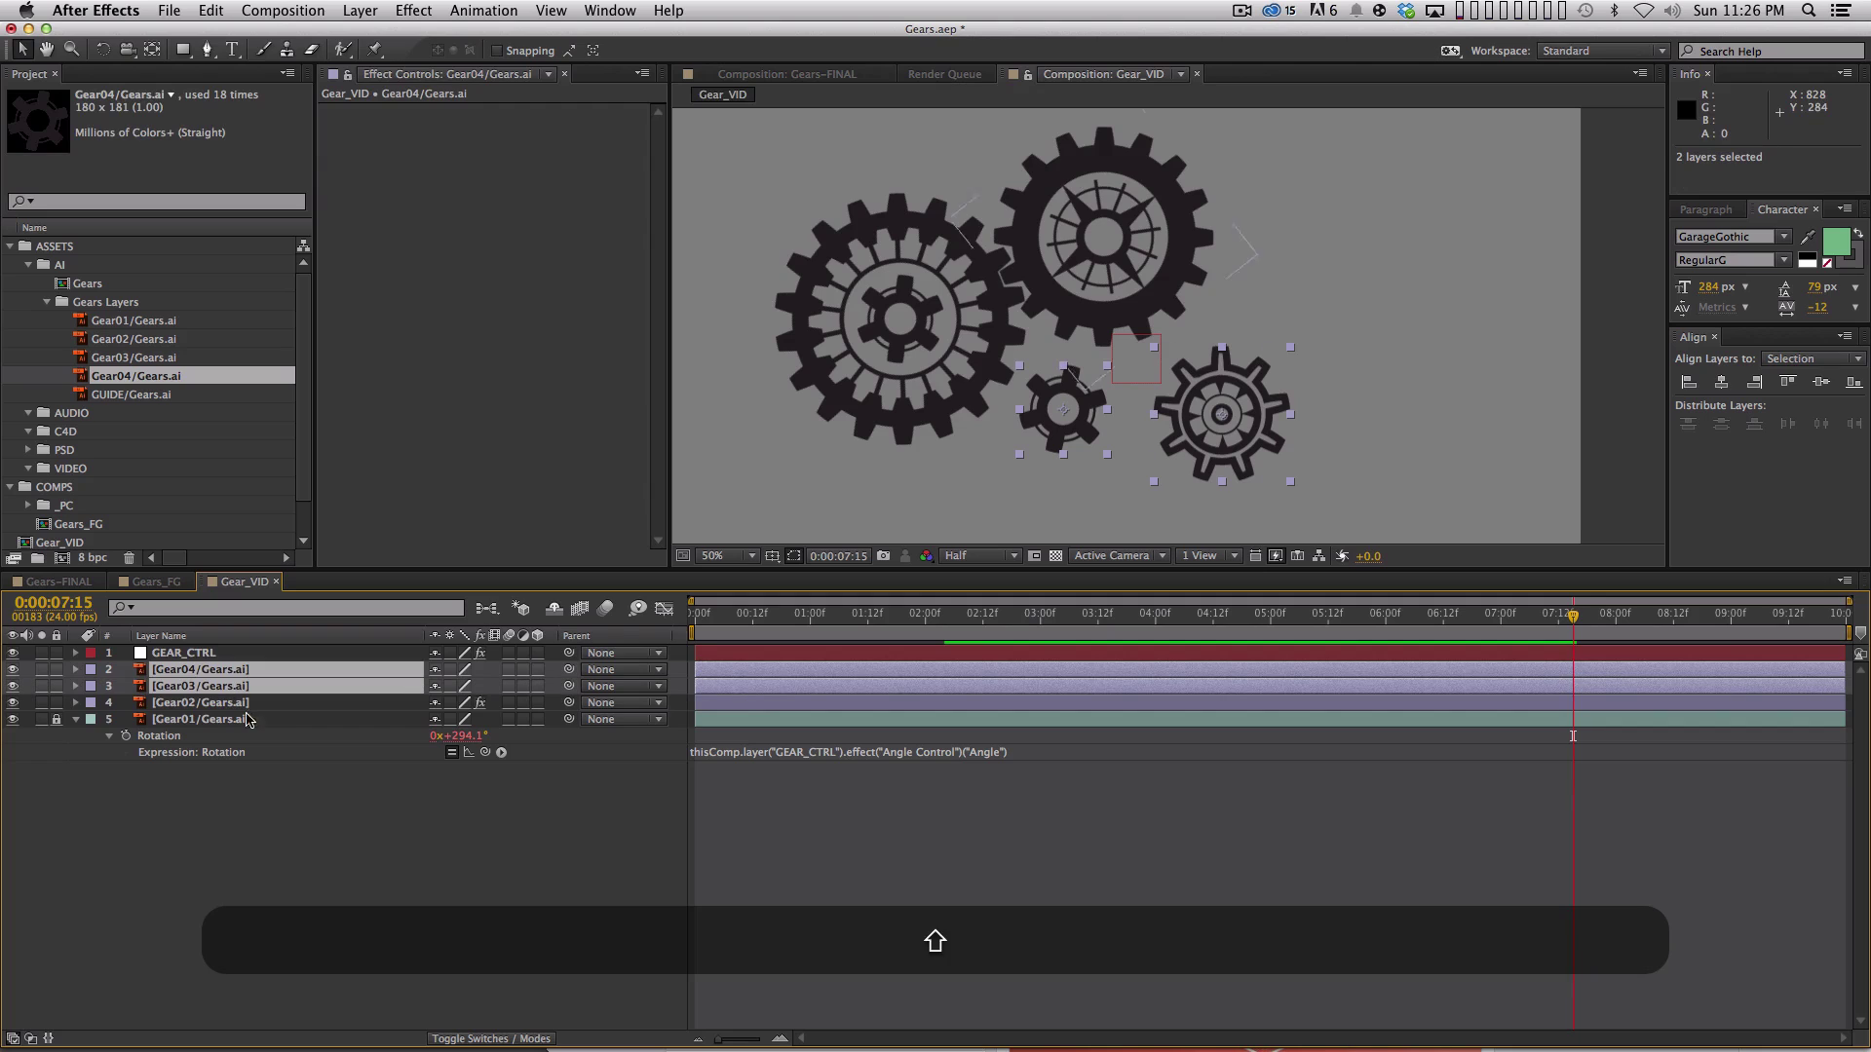
key("shift+super+v")
left_click(276, 834)
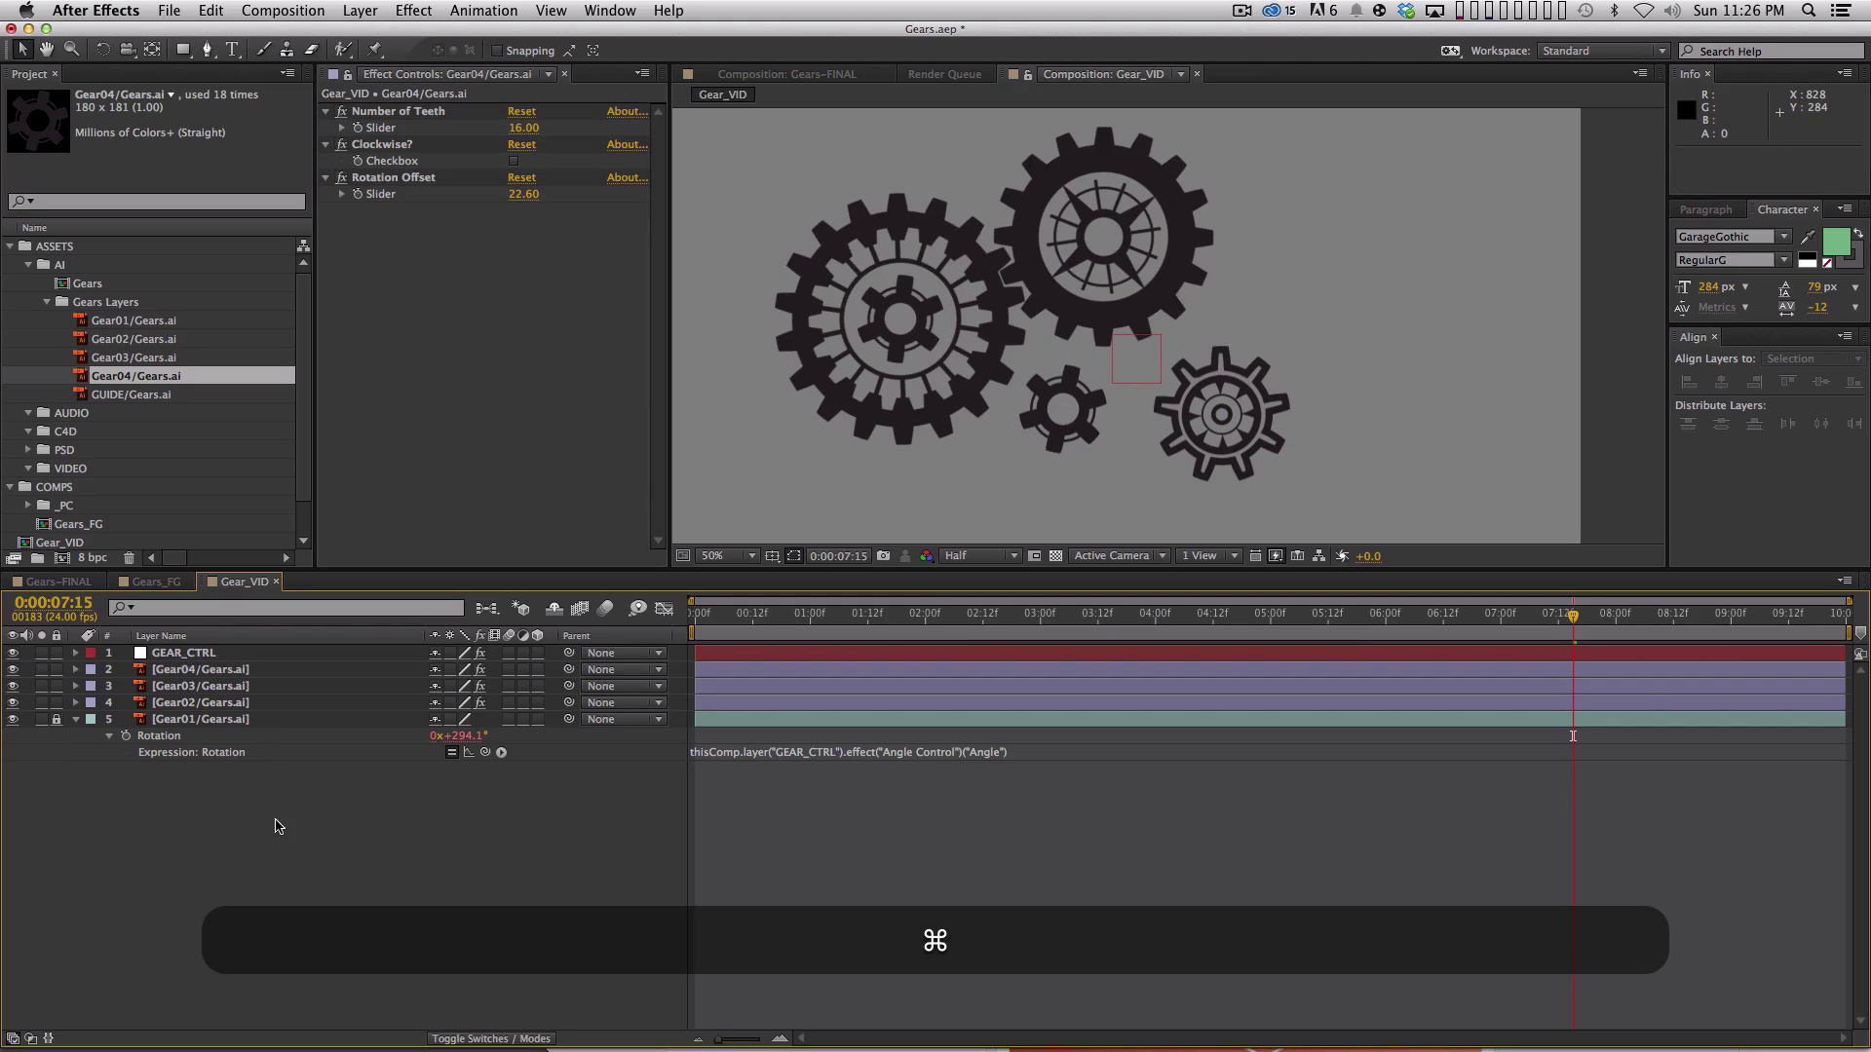
Copy Gear02's Rotation property with its expression and paste it onto the Gear04 and Gear03 layers.
left_click(255, 703)
key("r")
key("e")
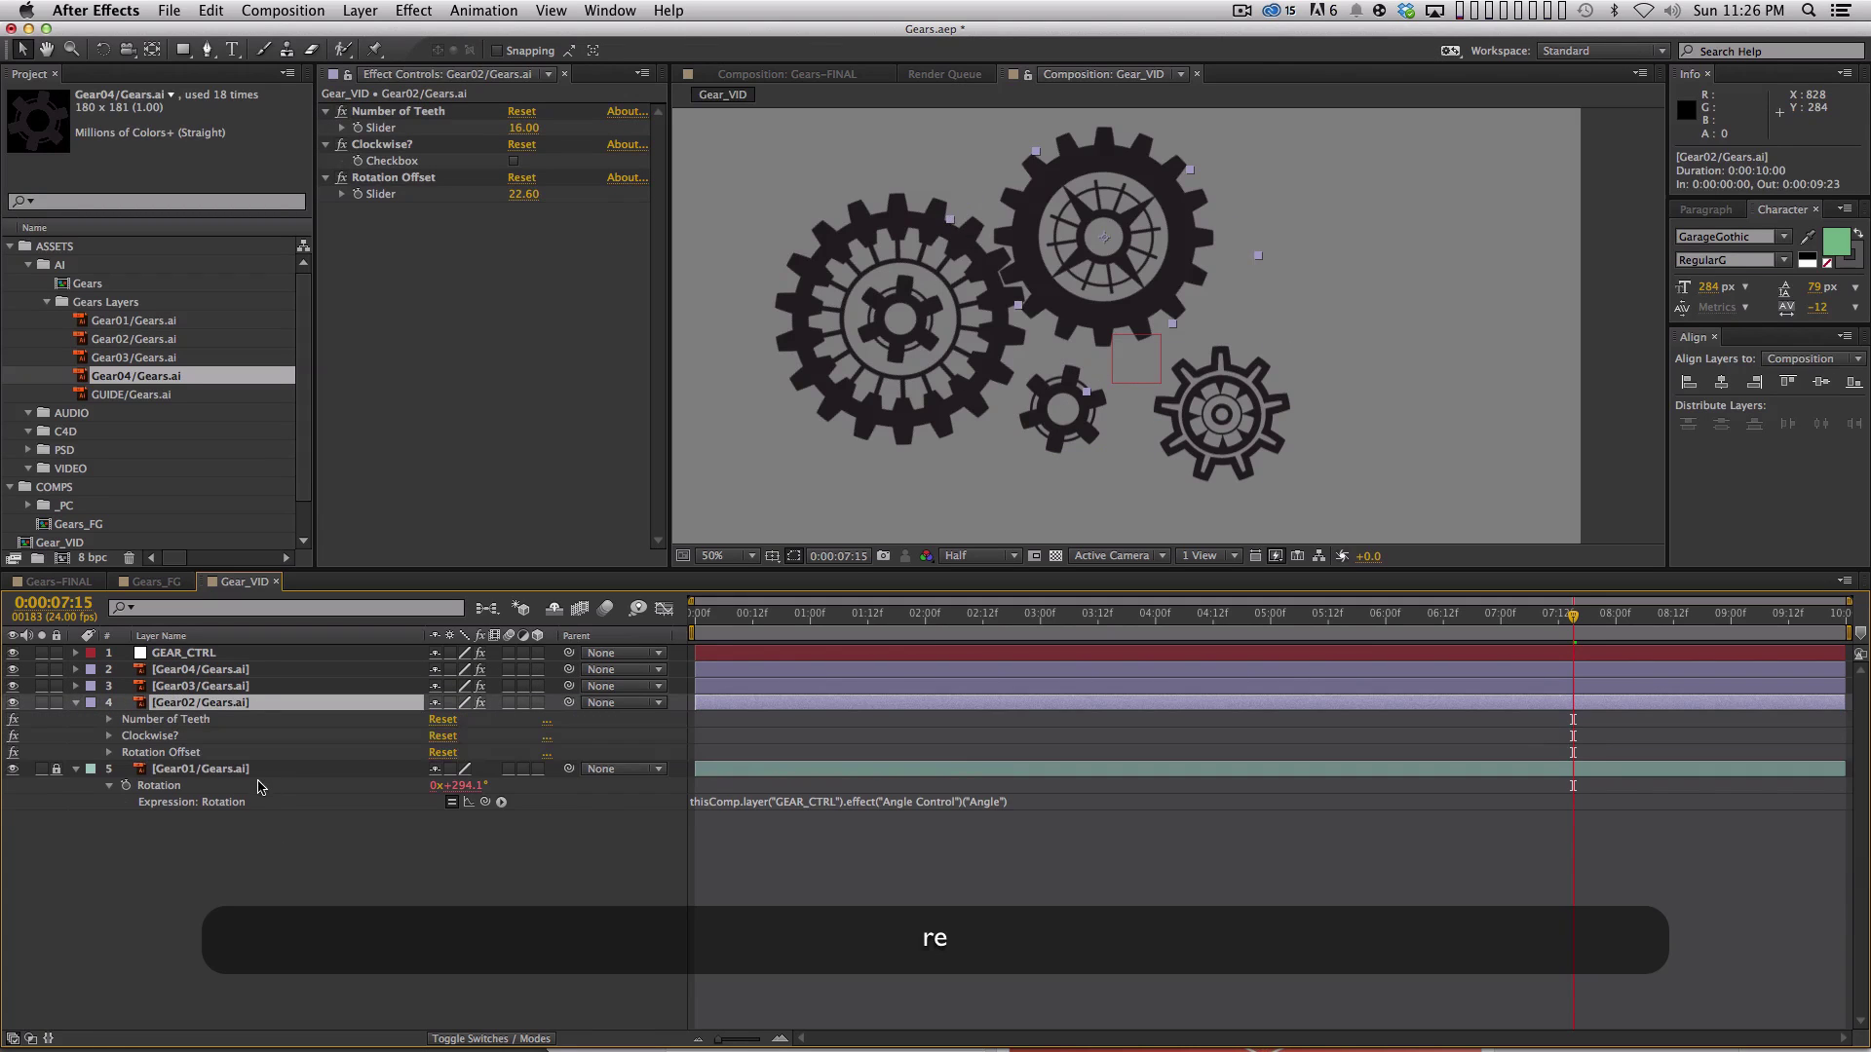
key("r")
left_click(162, 720)
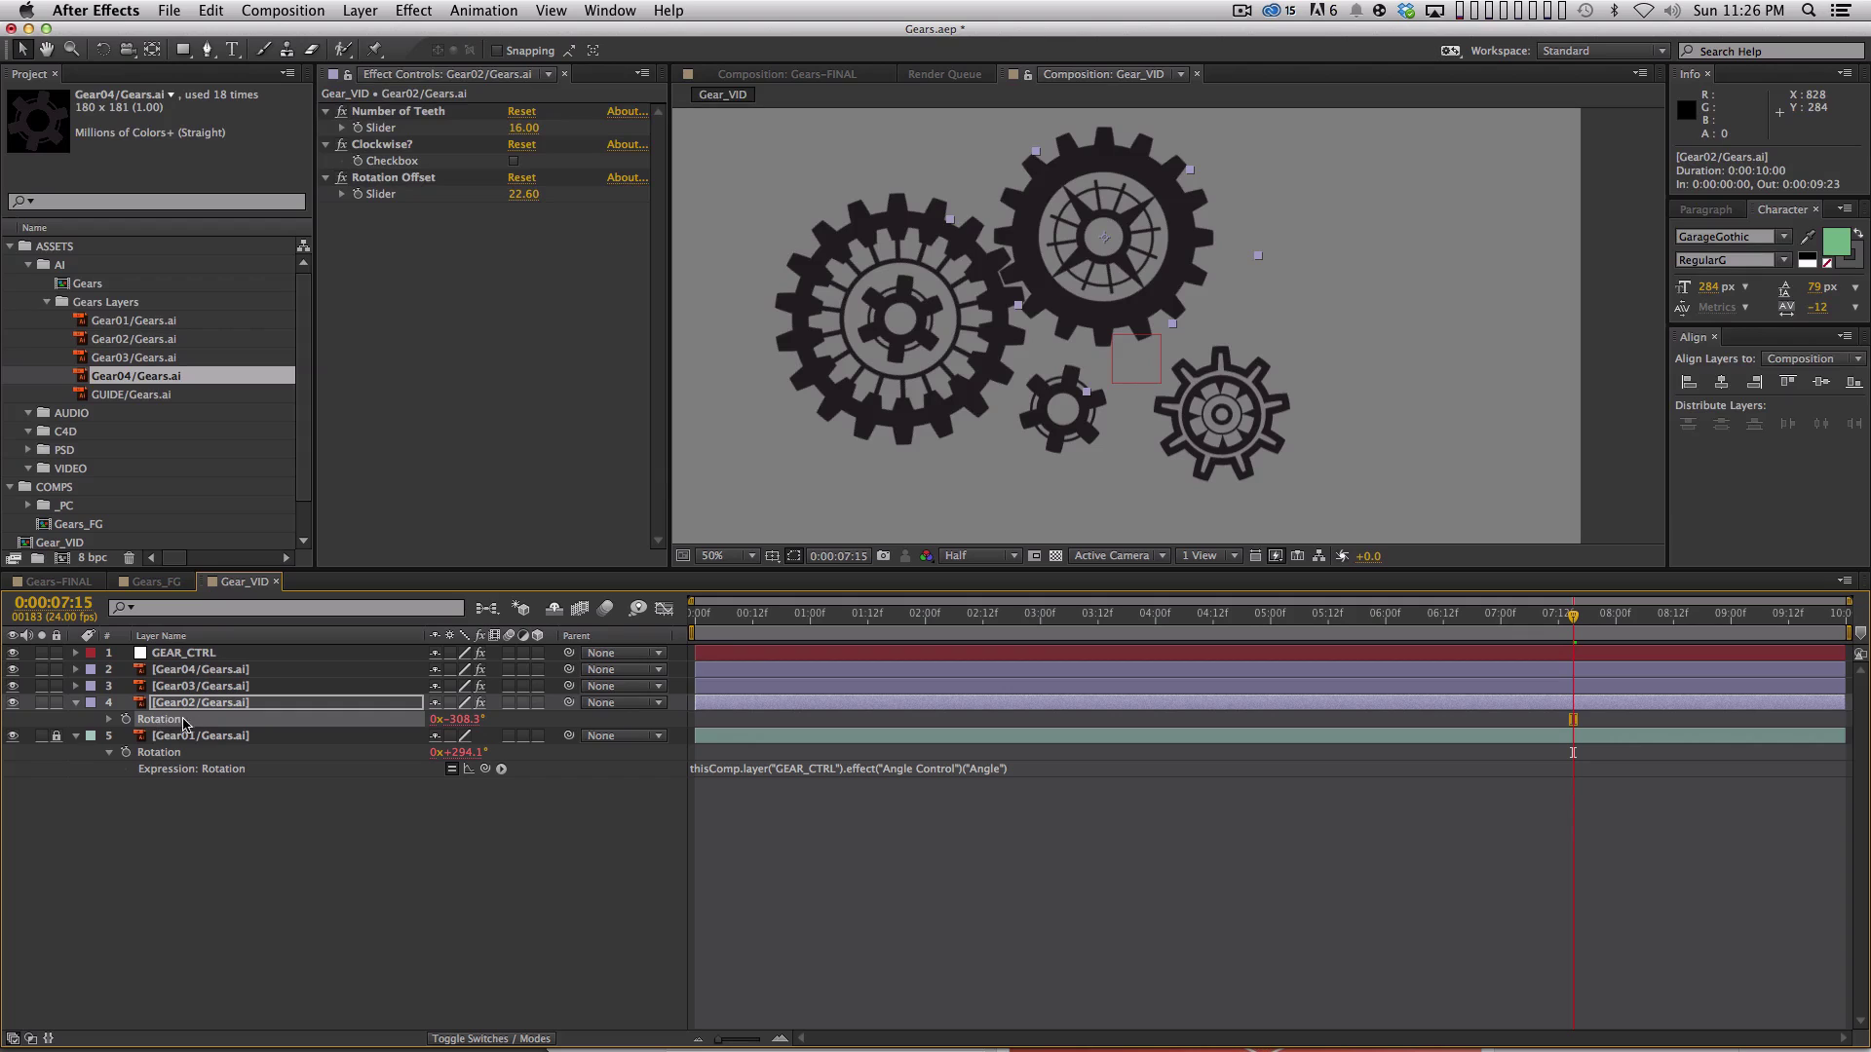
key("super")
key("super+c")
left_click(228, 672)
left_click(232, 687, "shift")
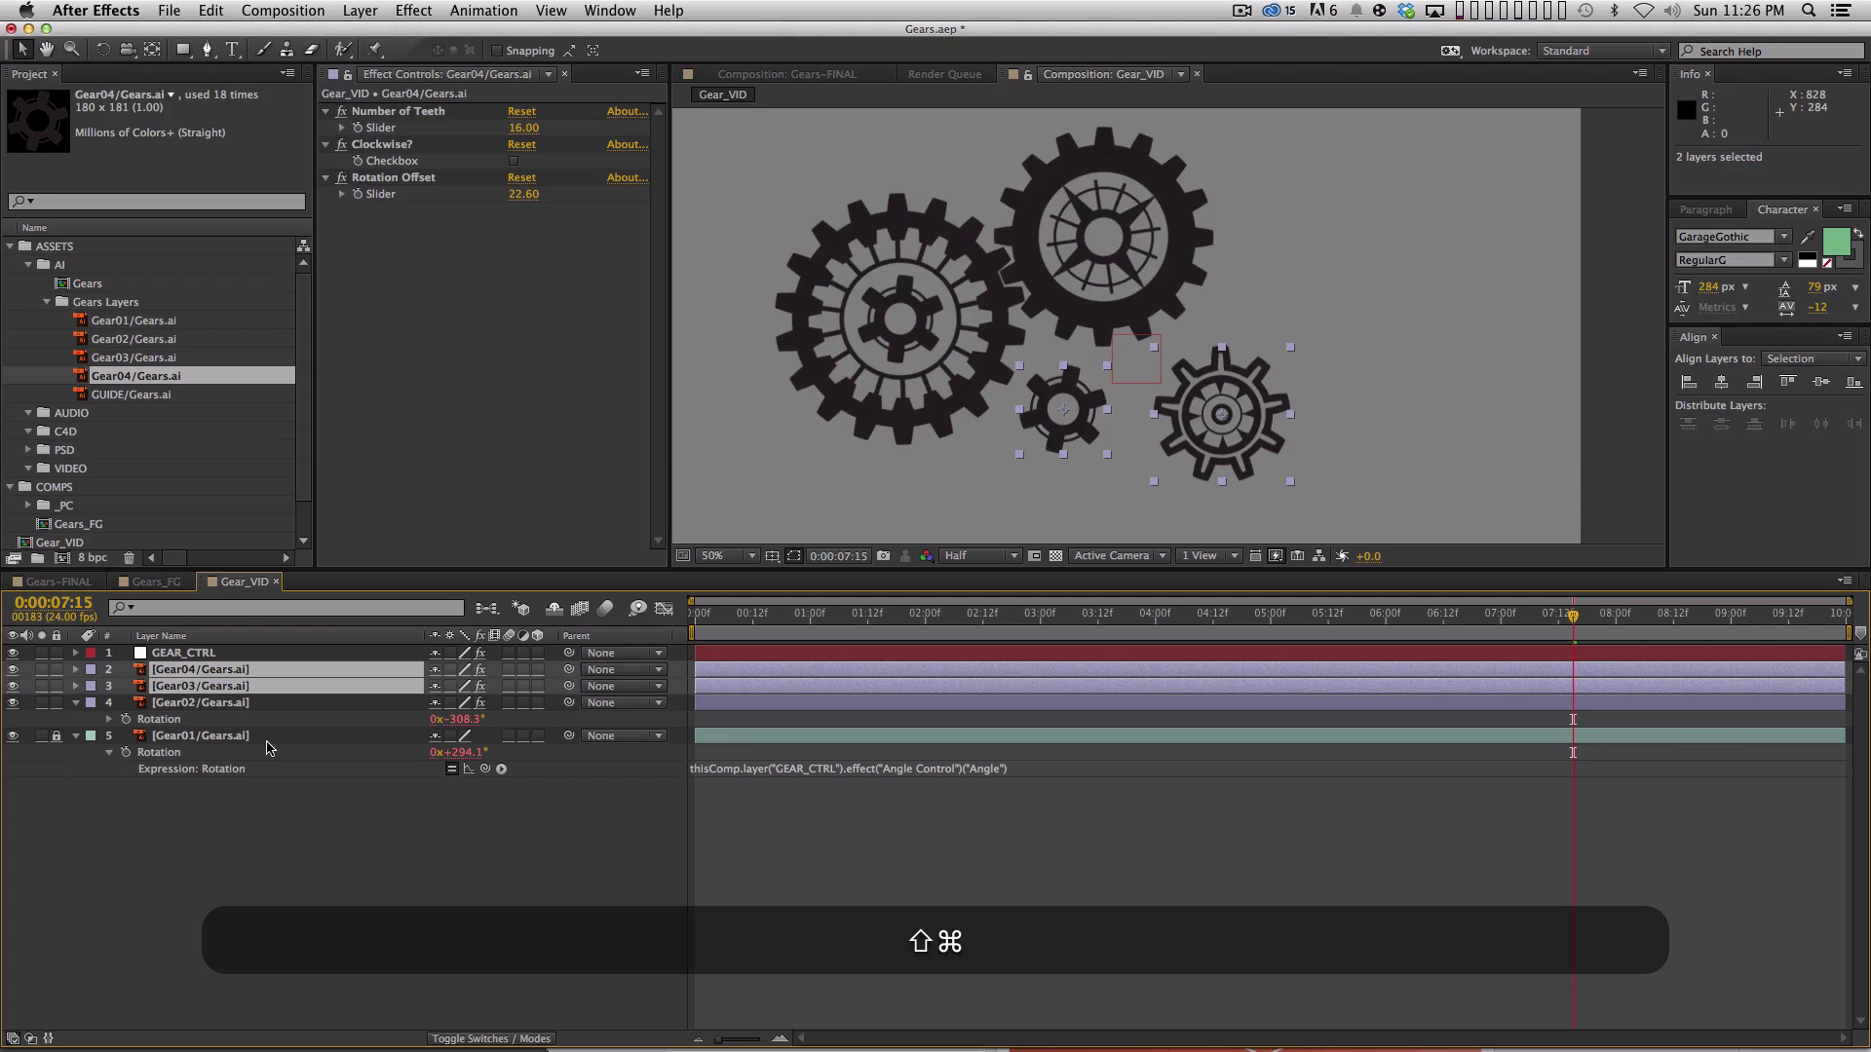
key("super+v")
left_click(287, 825)
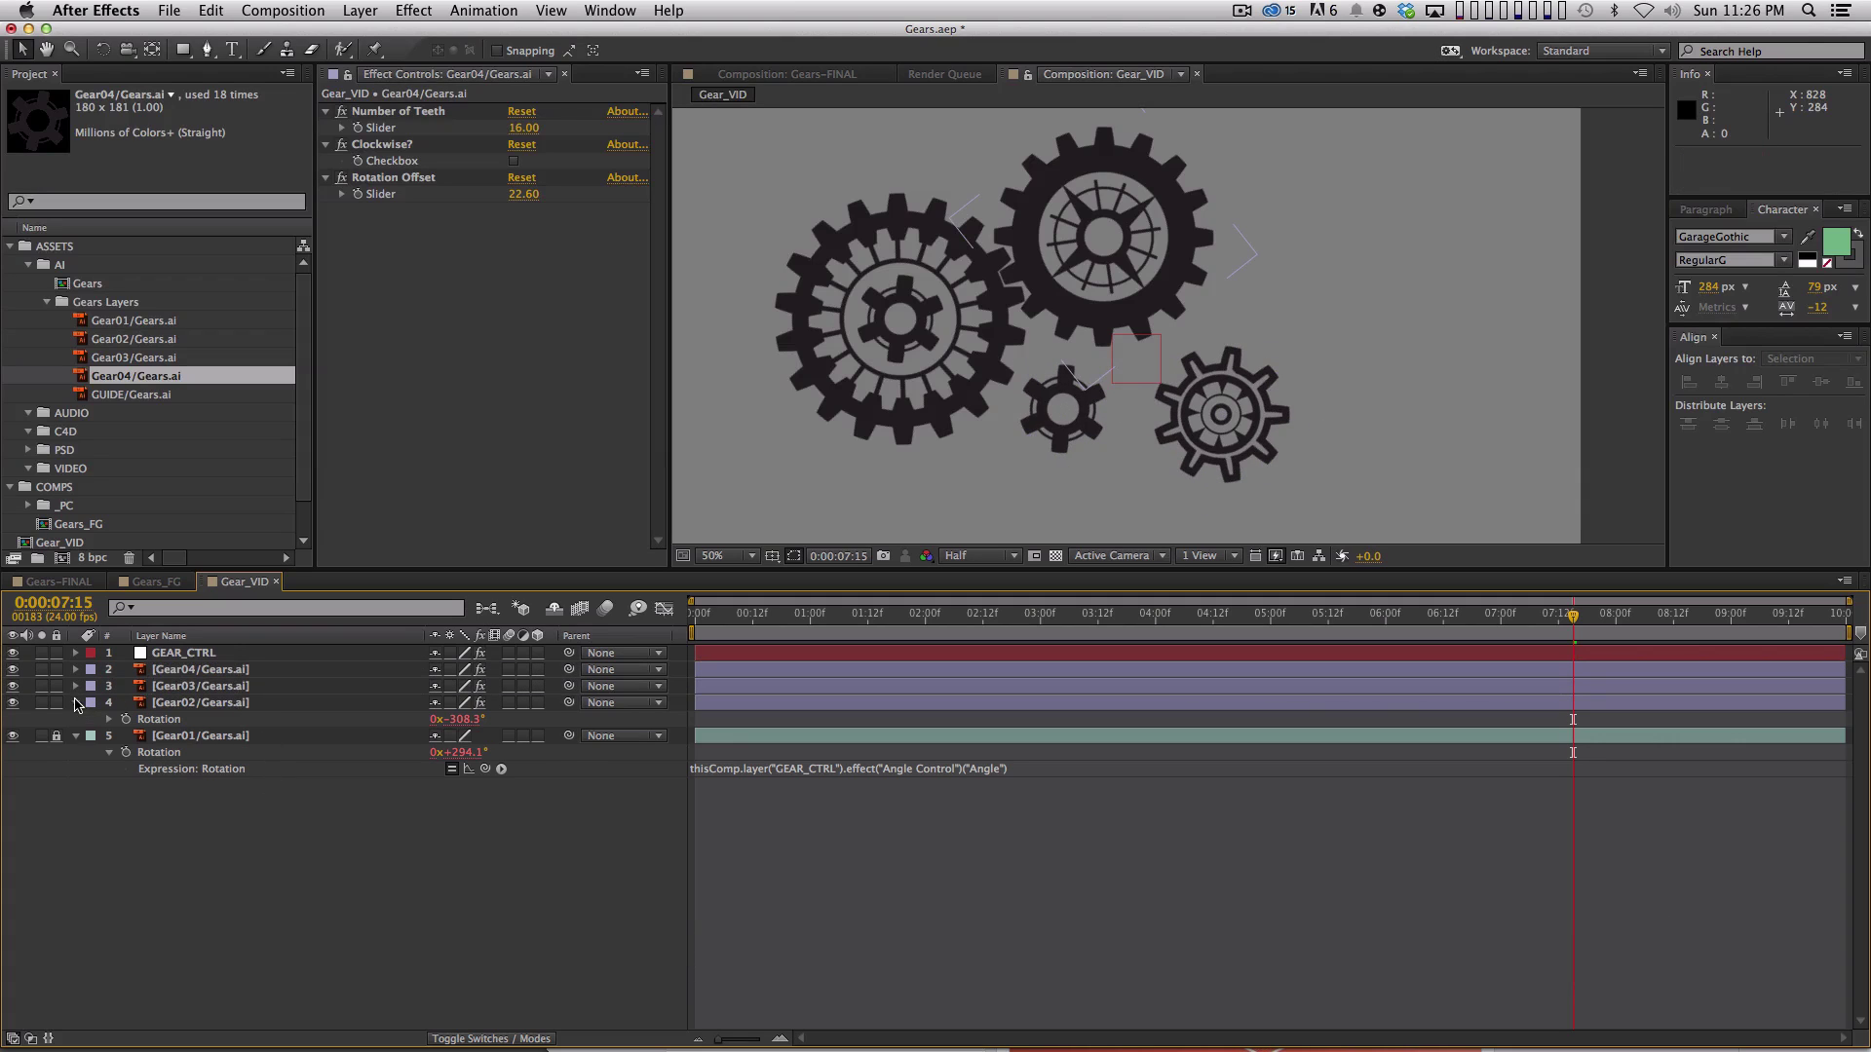
left_click(76, 703)
Move Gear03 up against Gear02, to about 1187.3, 567.1, and preview the rotation from the first frame.
left_click(218, 688)
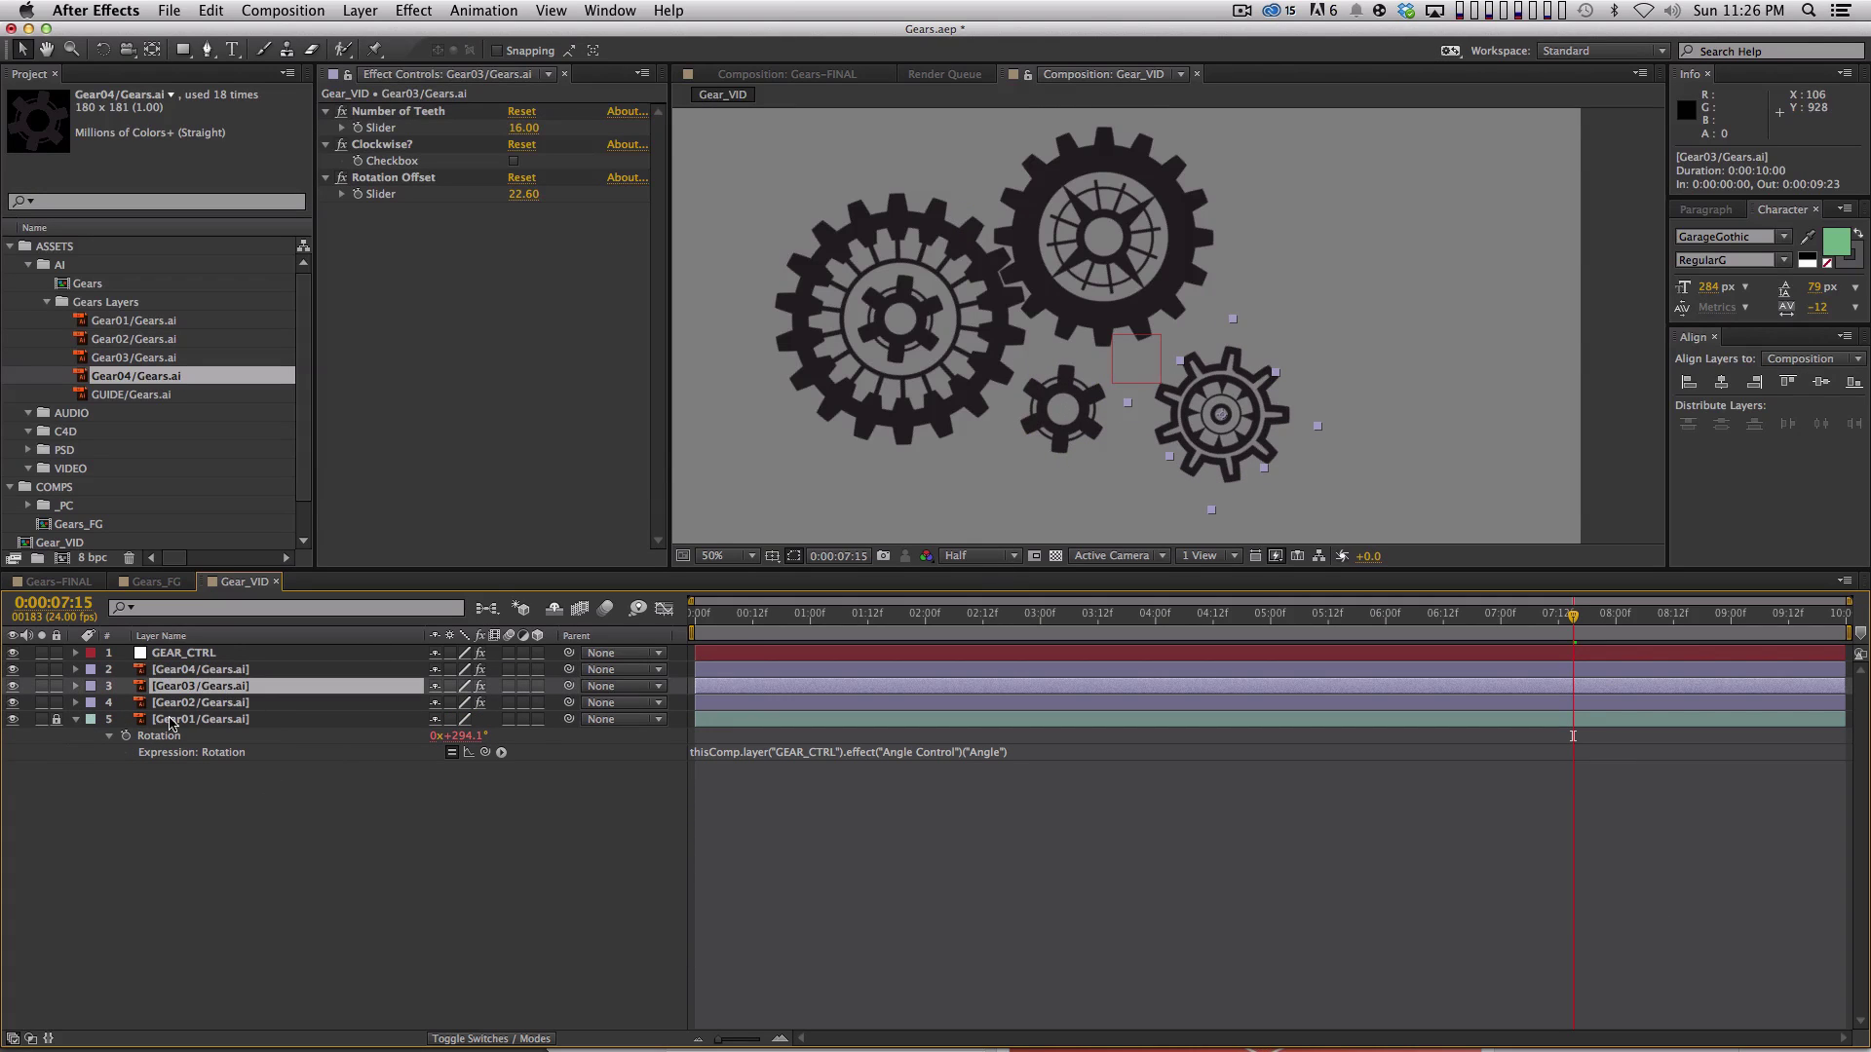
left_click_drag(1226, 417, 1229, 353)
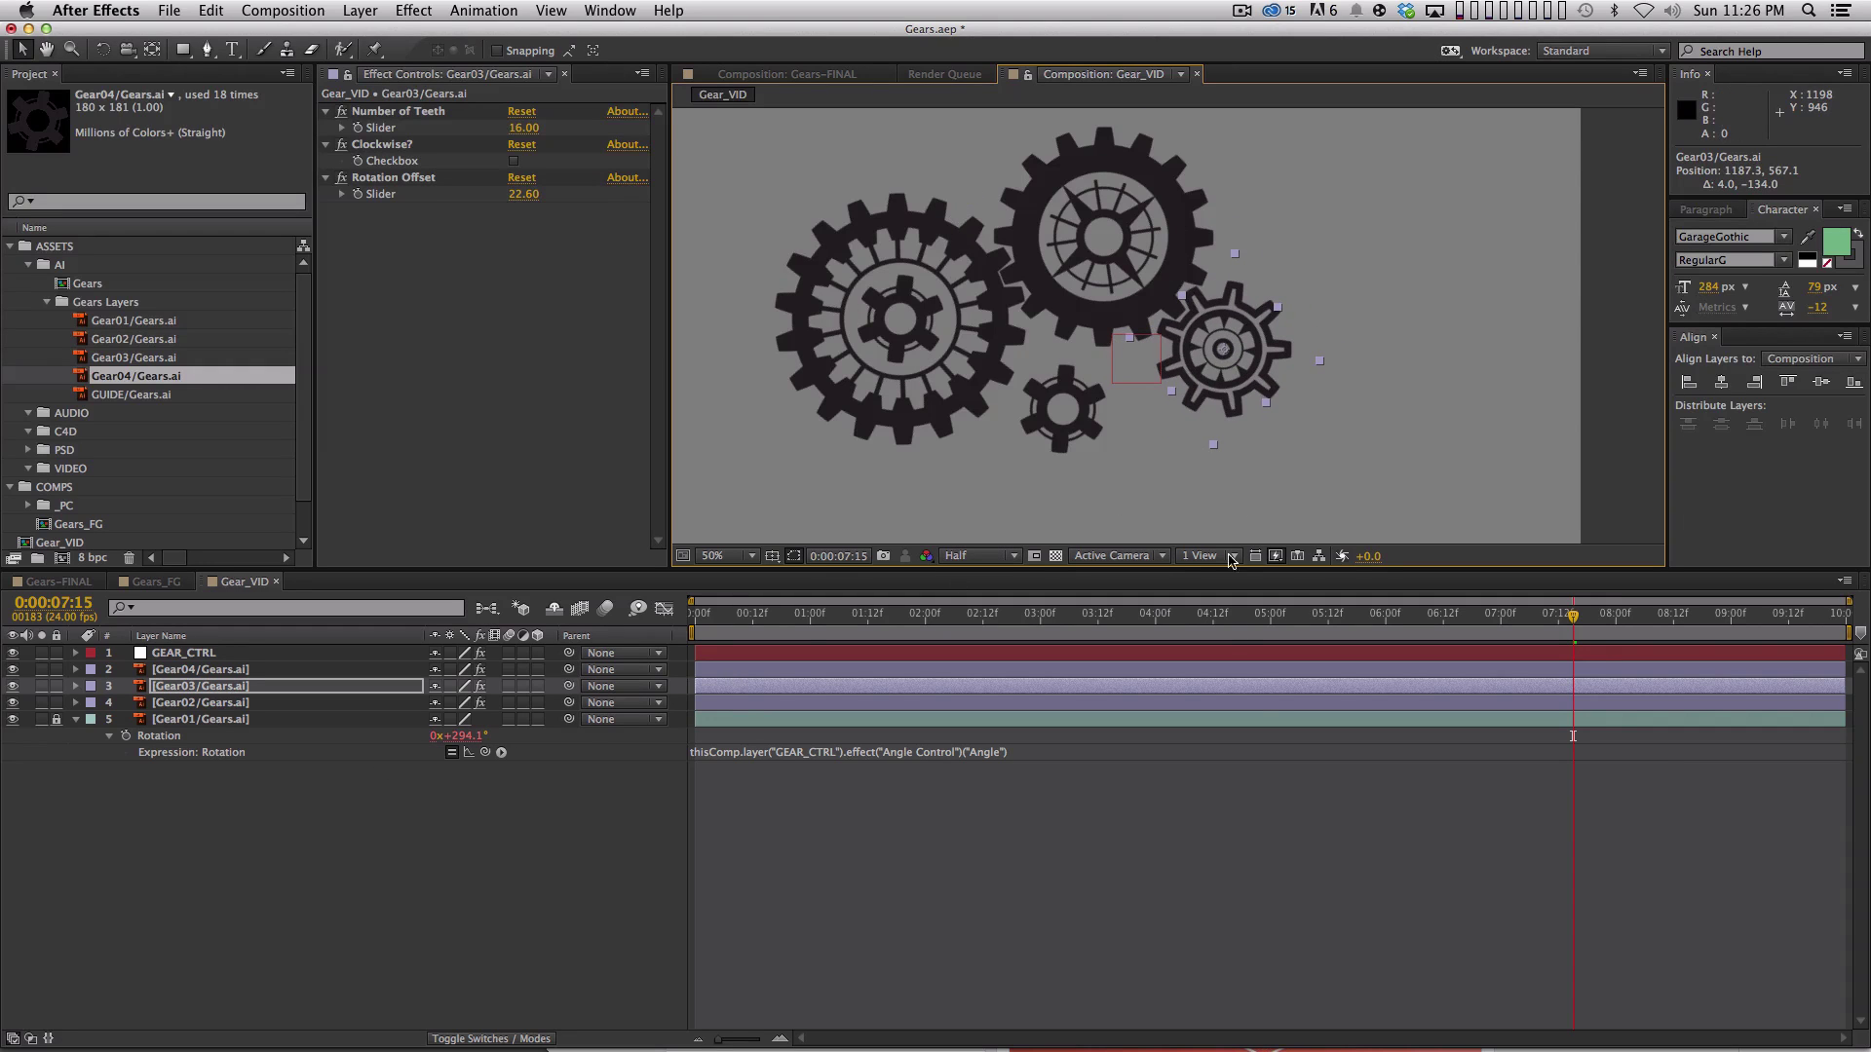
key("space")
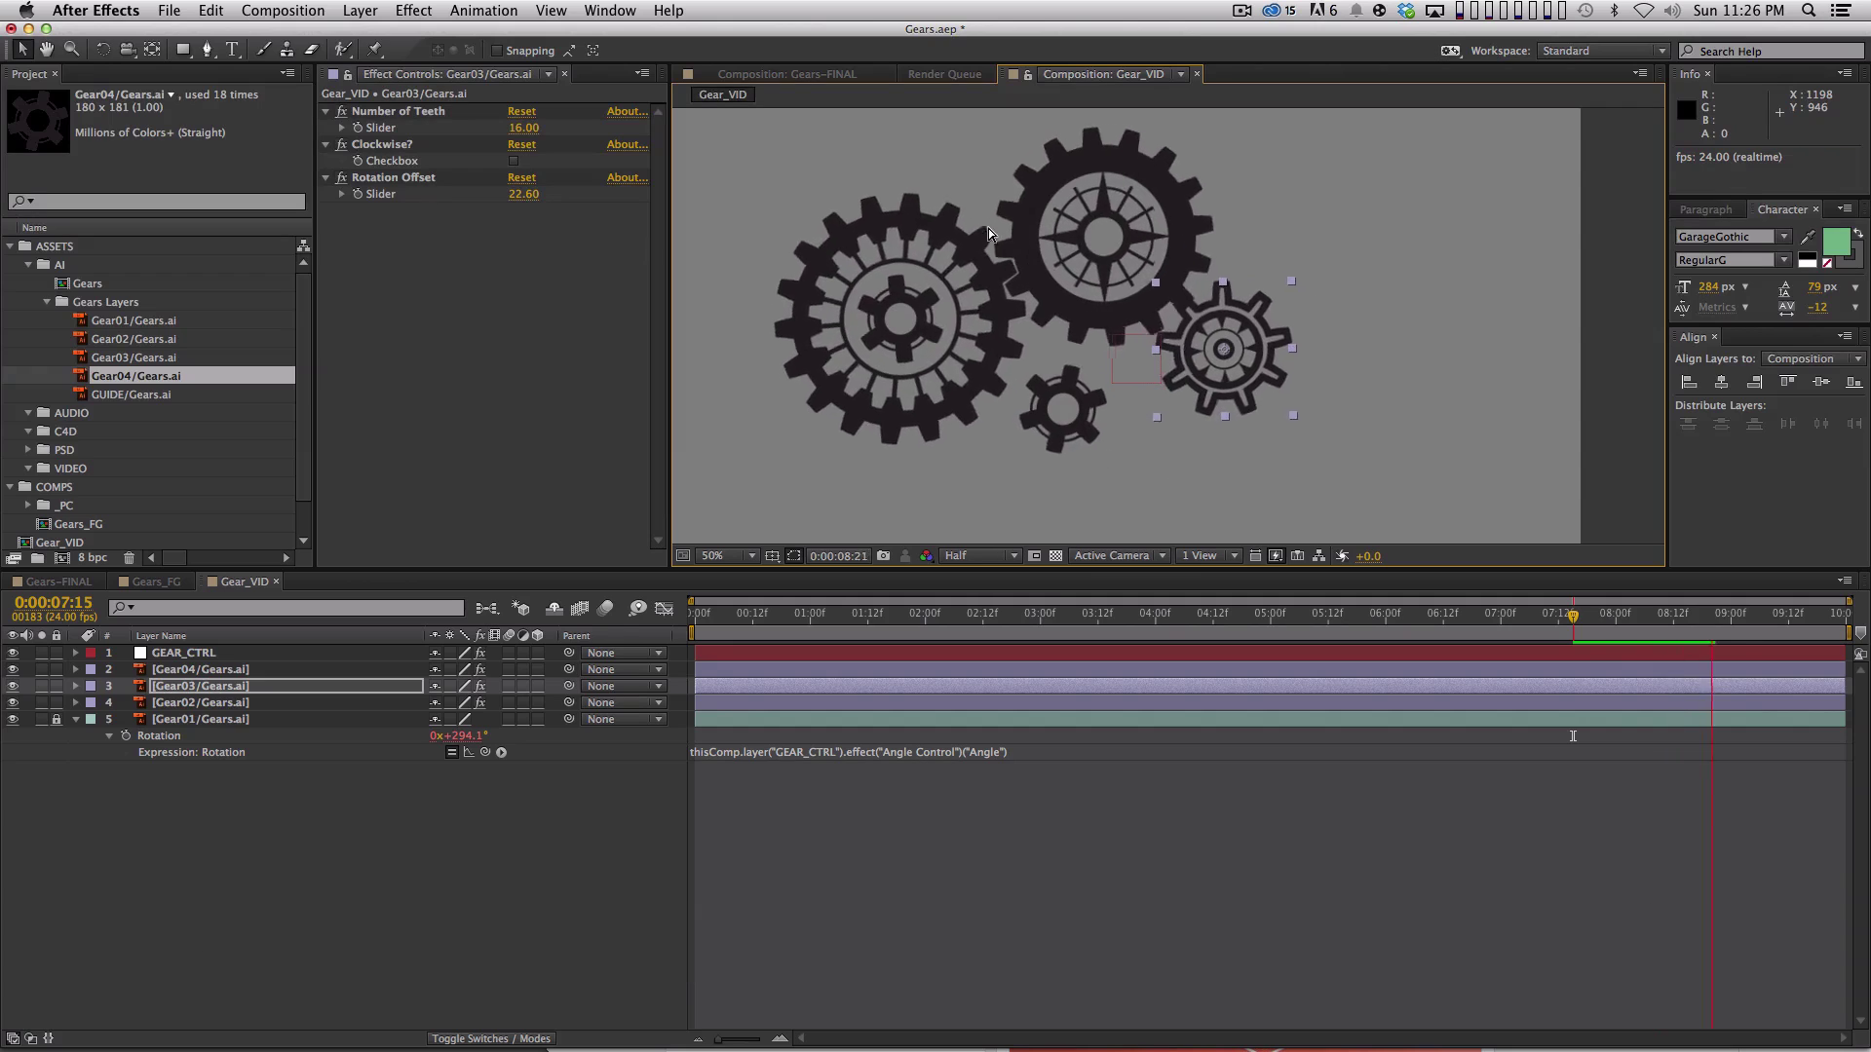
key("space")
left_click_drag(1200, 613, 670, 690)
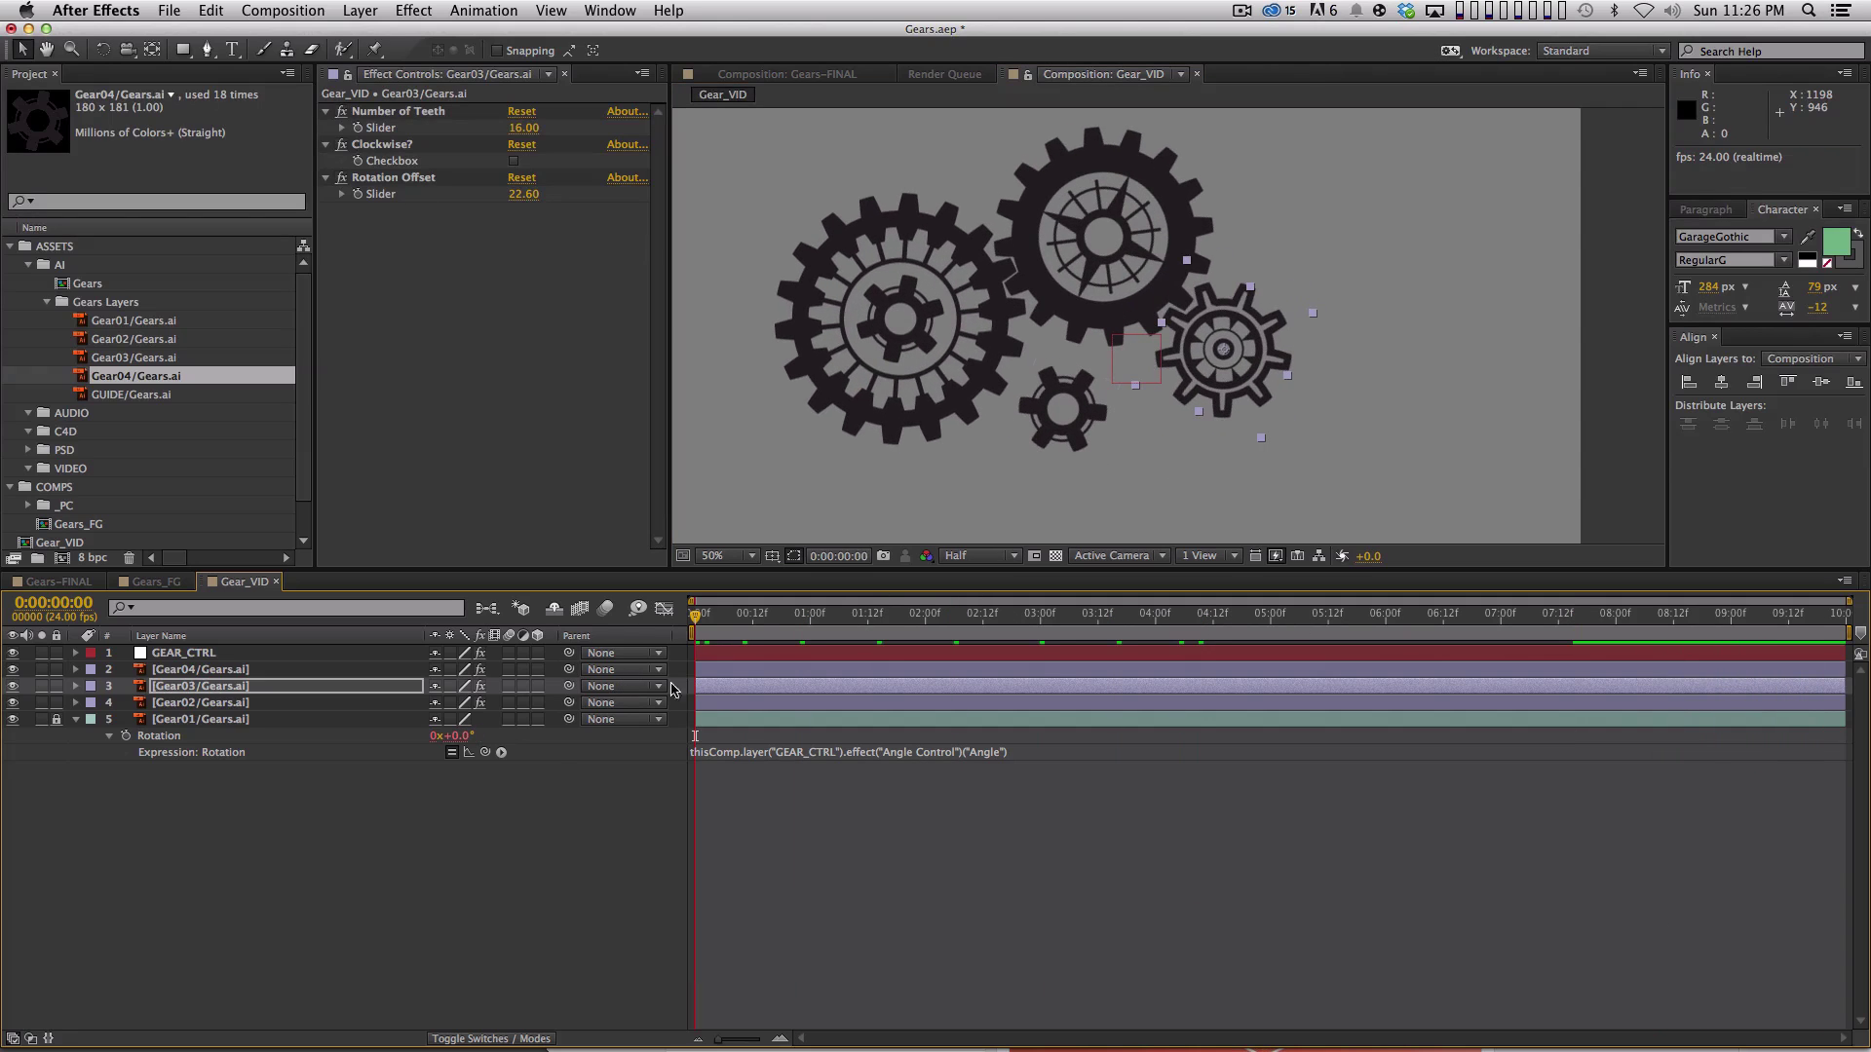
key("space")
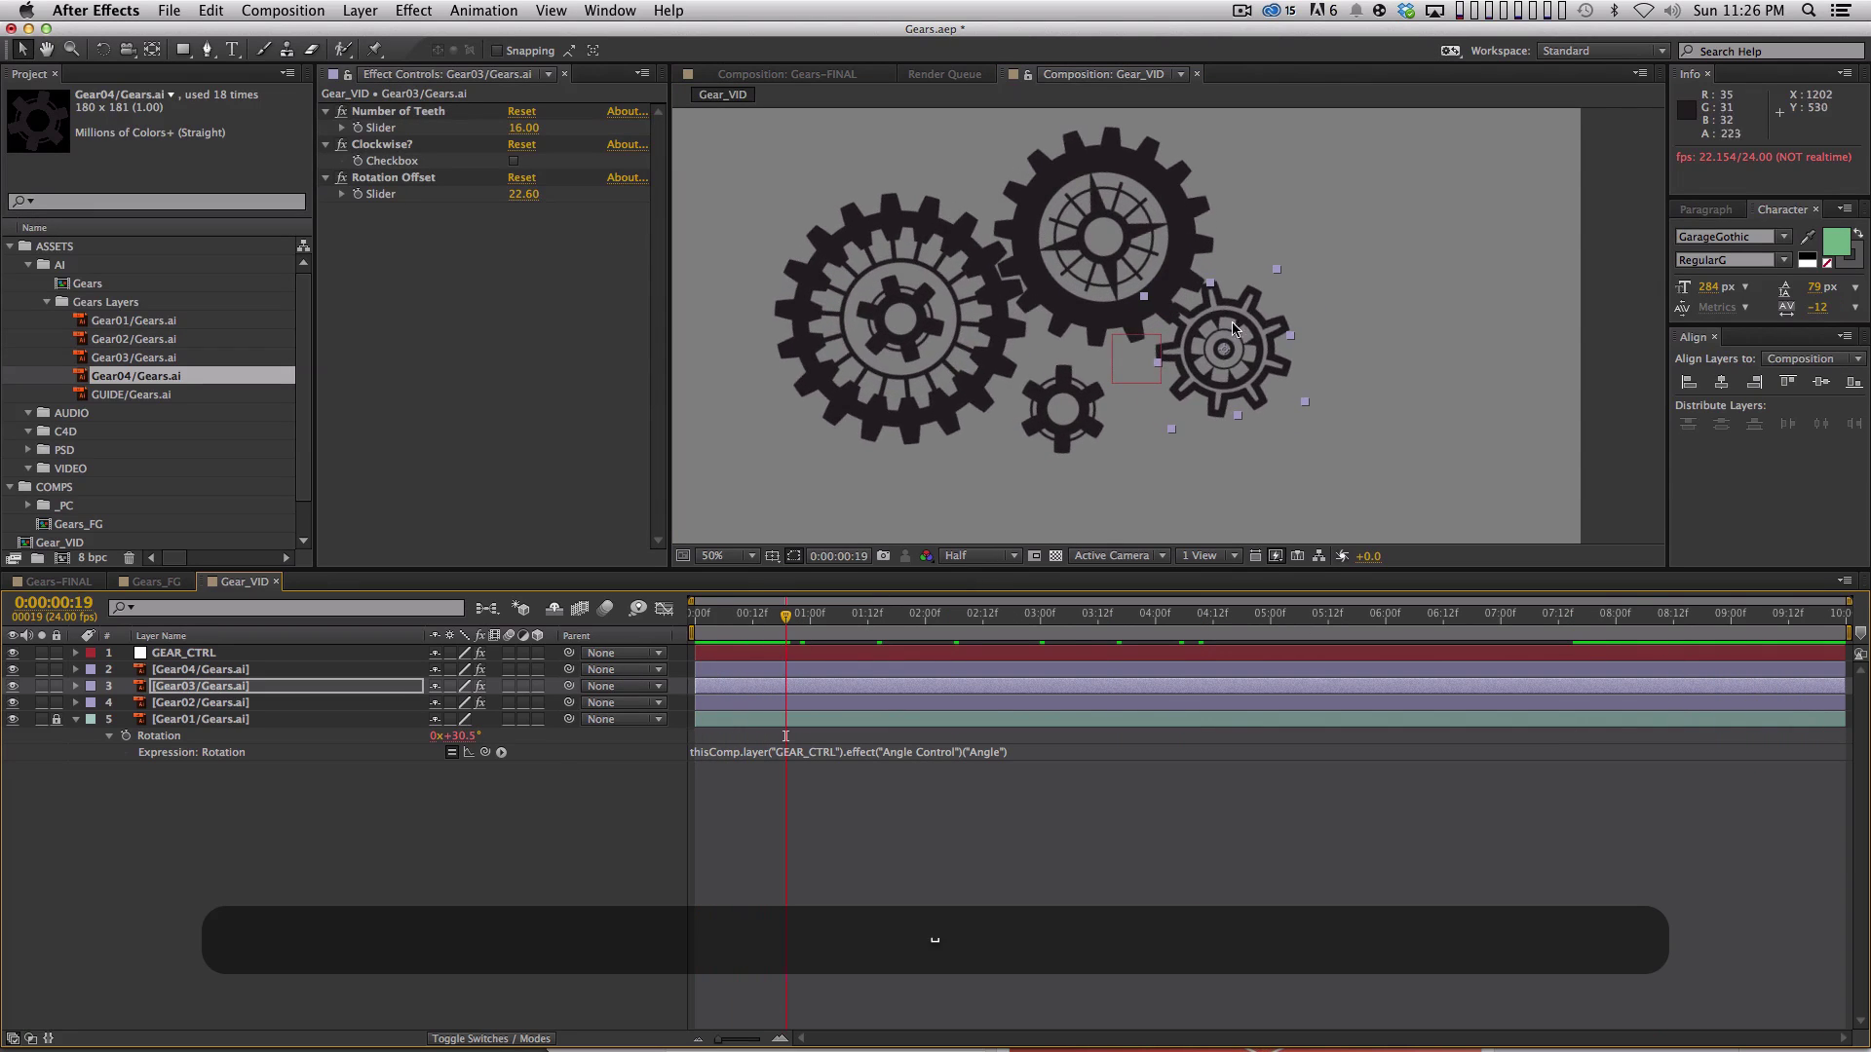
Enable Gear03's Clockwise? checkbox and preview its rotation direction.
left_click(514, 161)
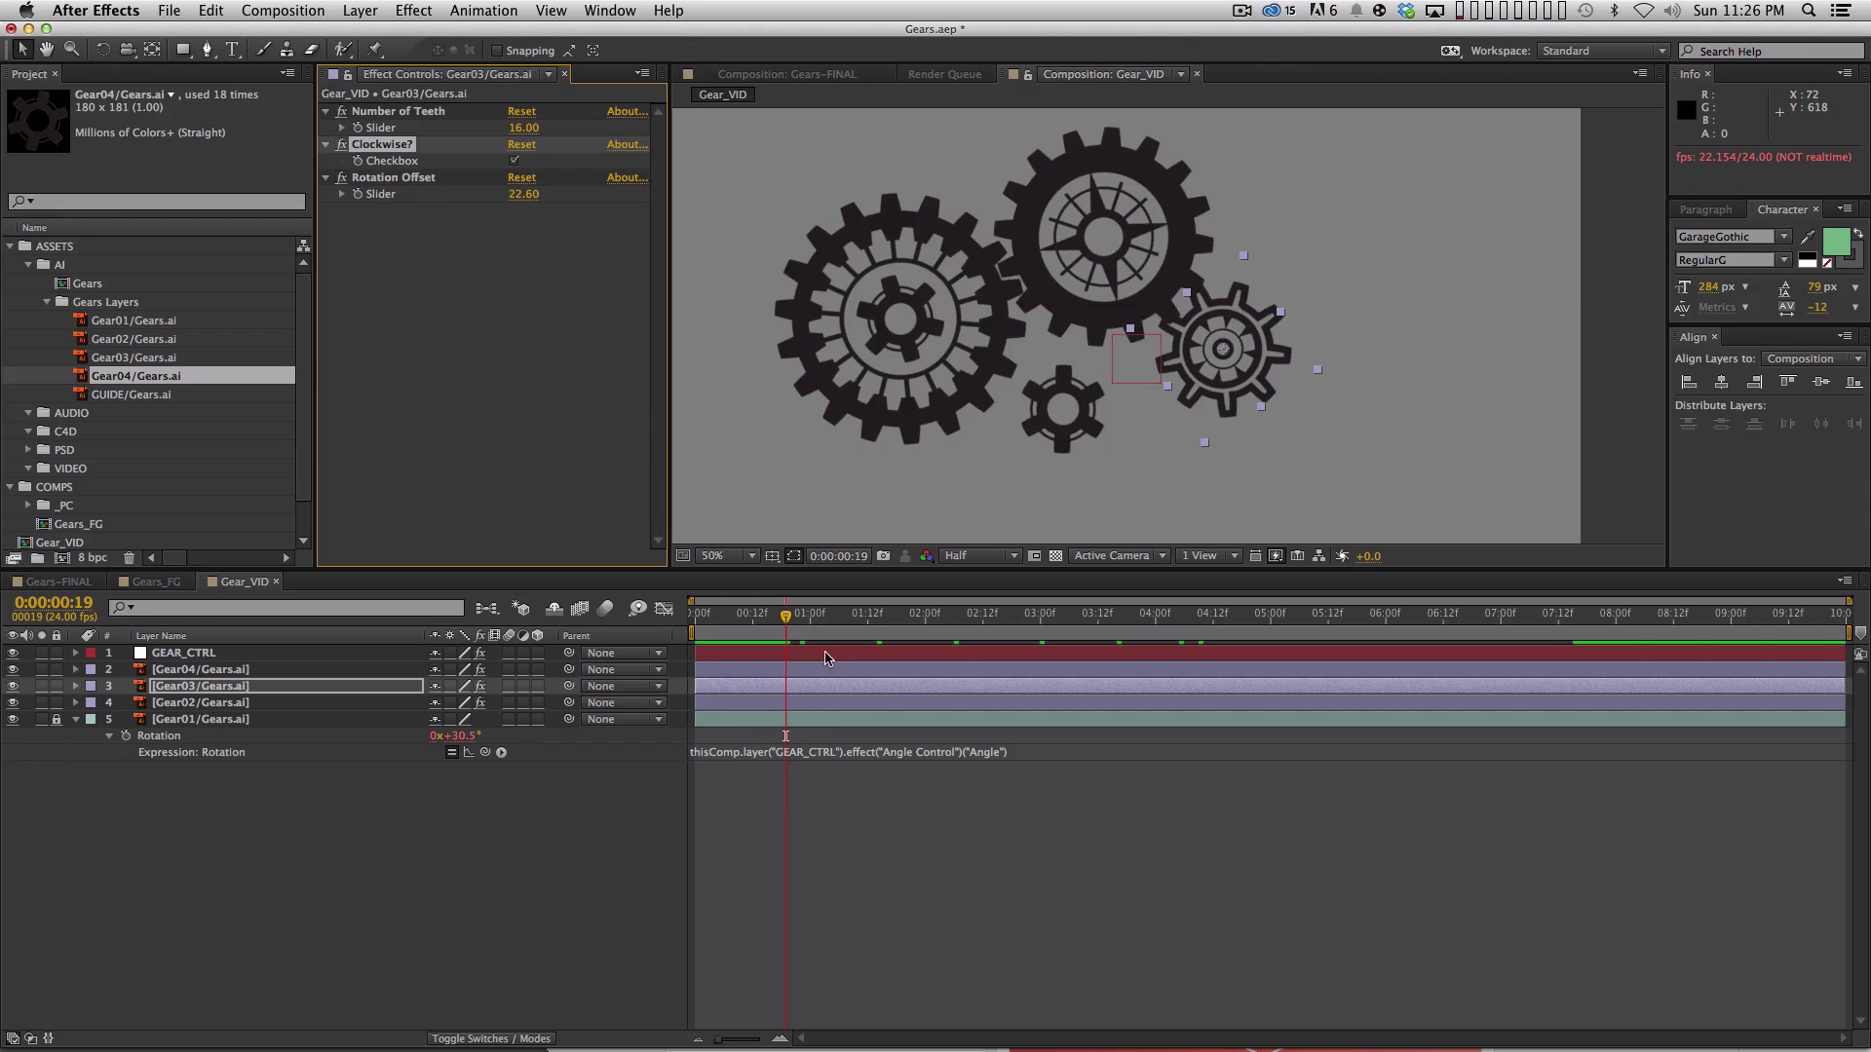
key("space")
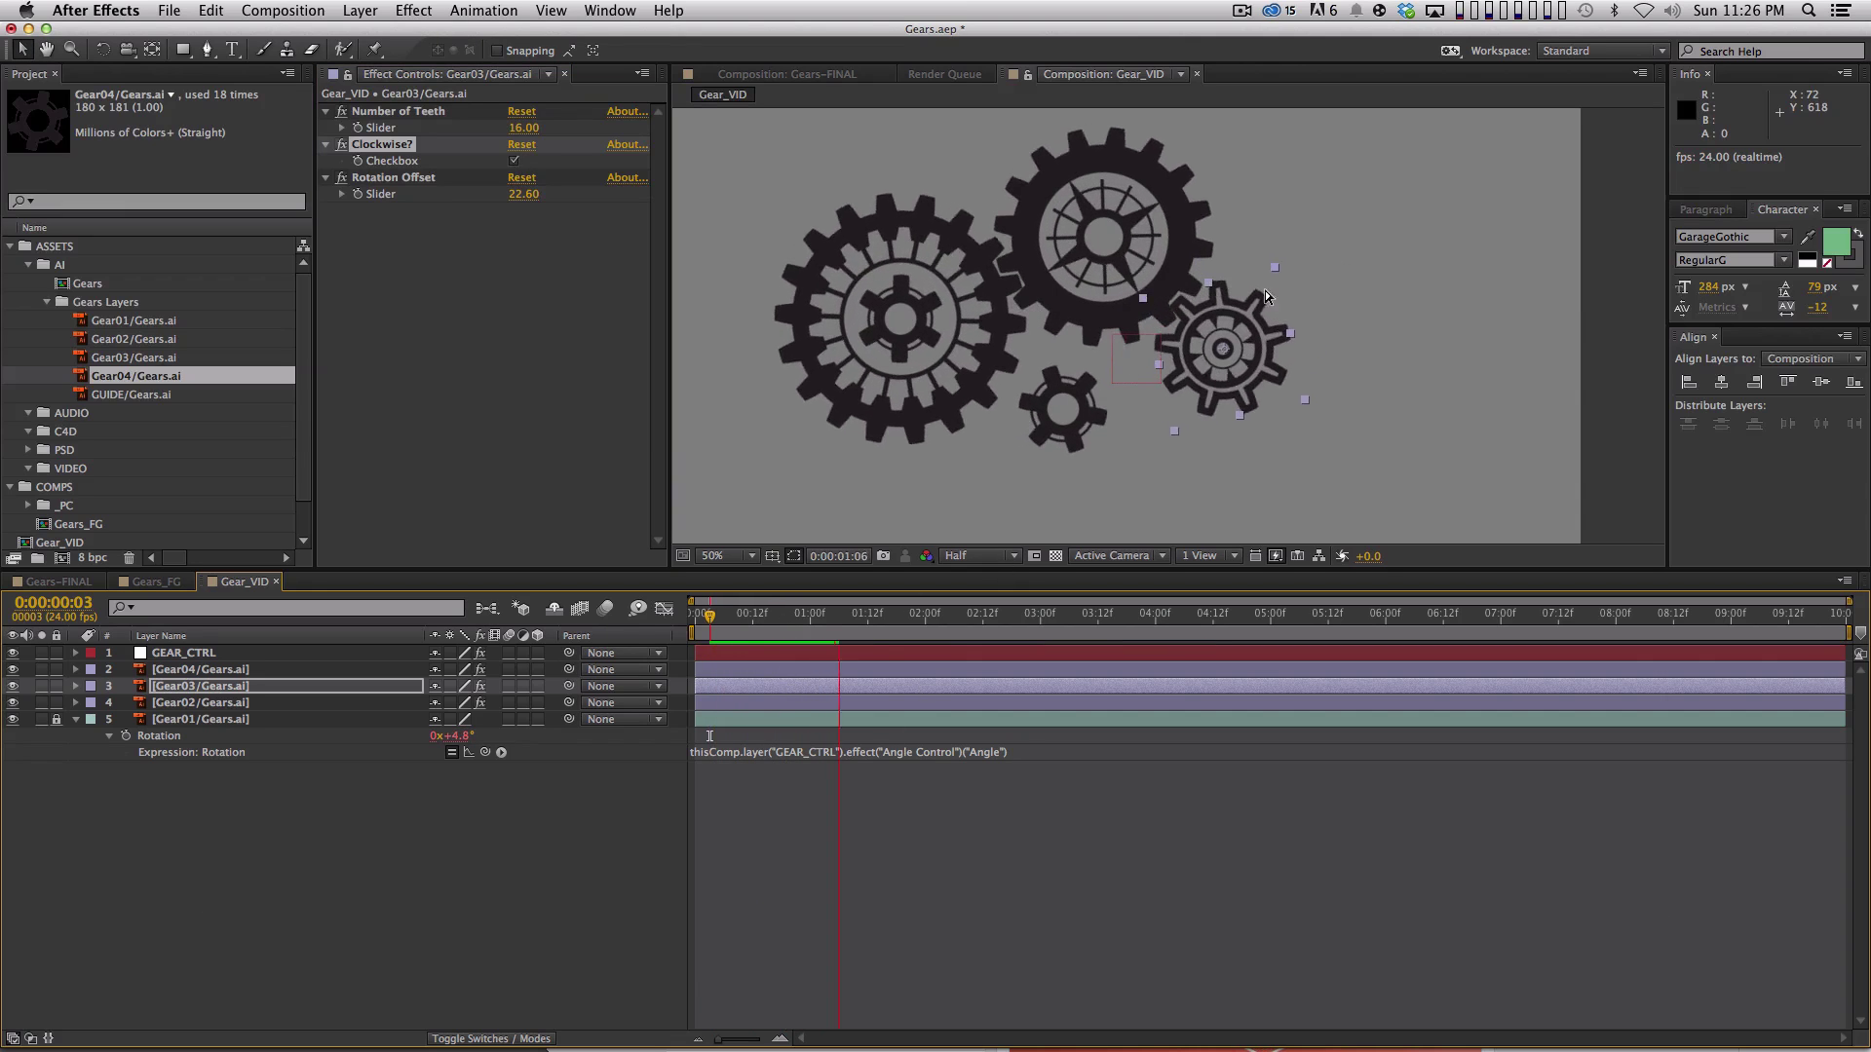
key("space")
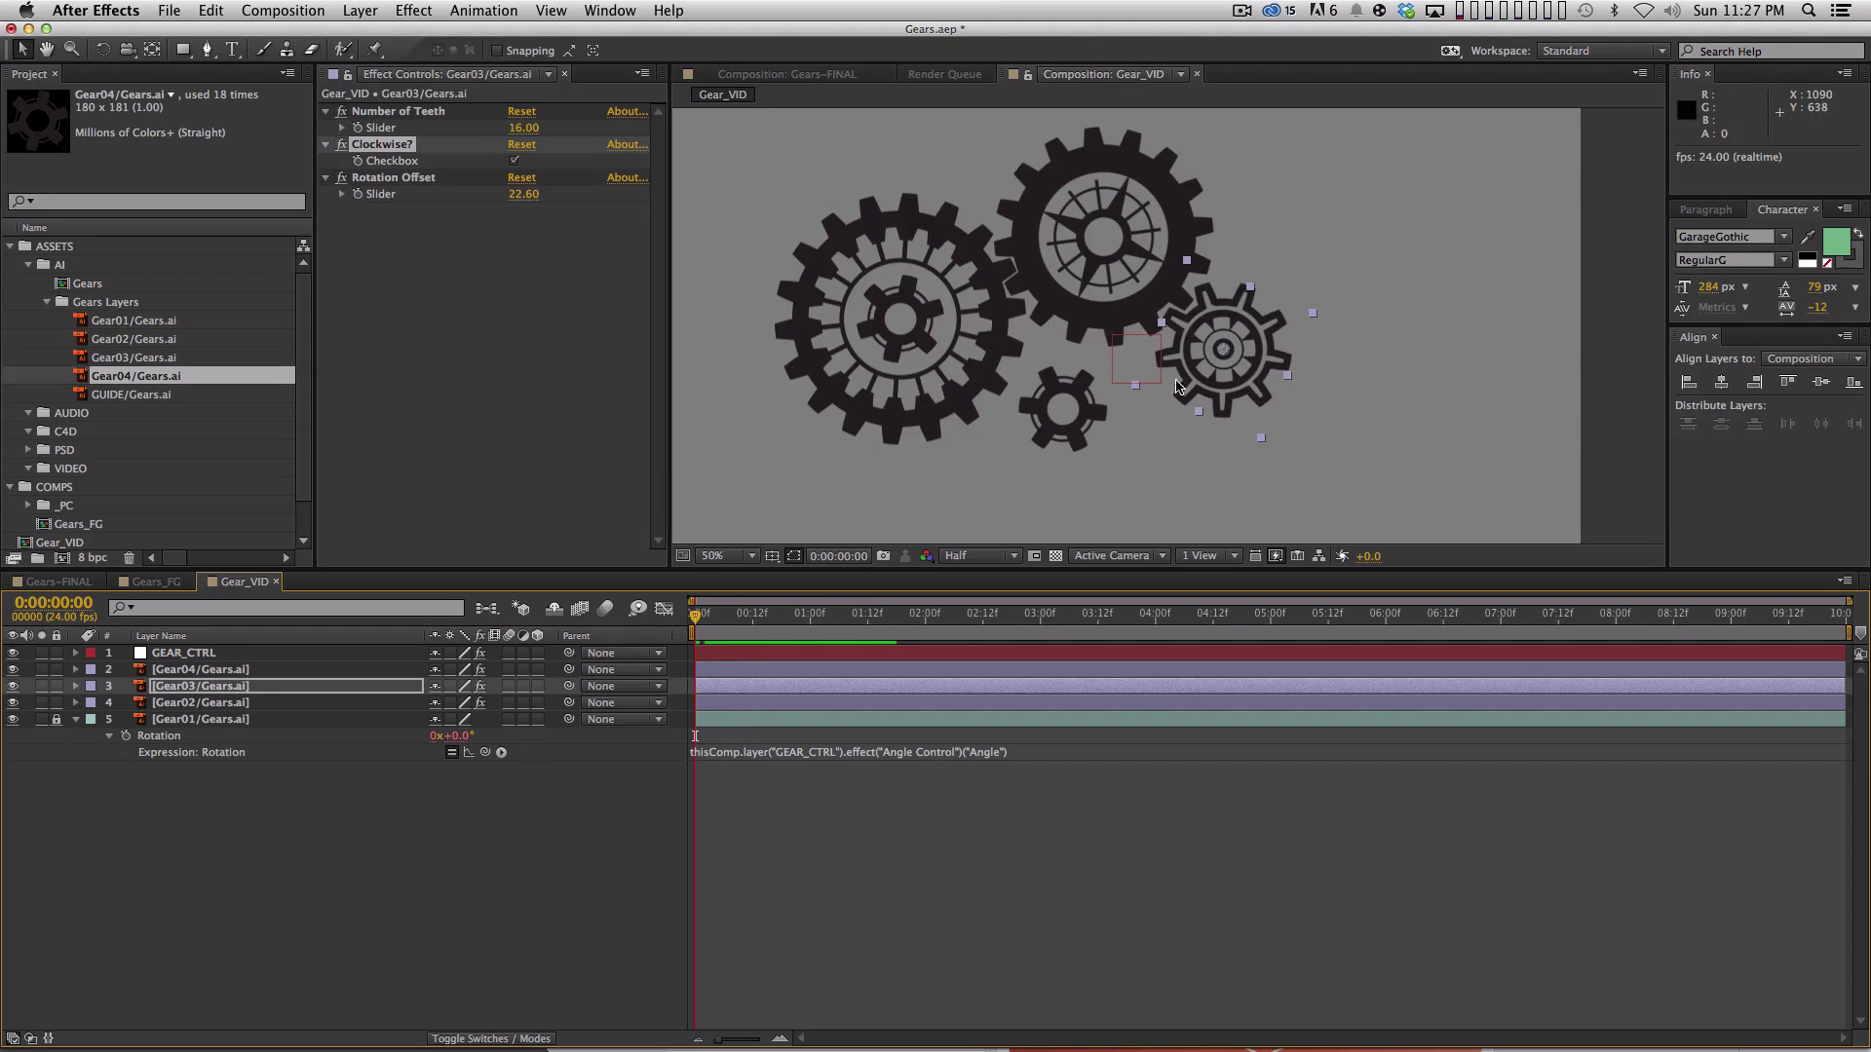
Set Gear03's Number of Teeth slider to 9 and preview the gears from the first frame.
left_click(523, 128)
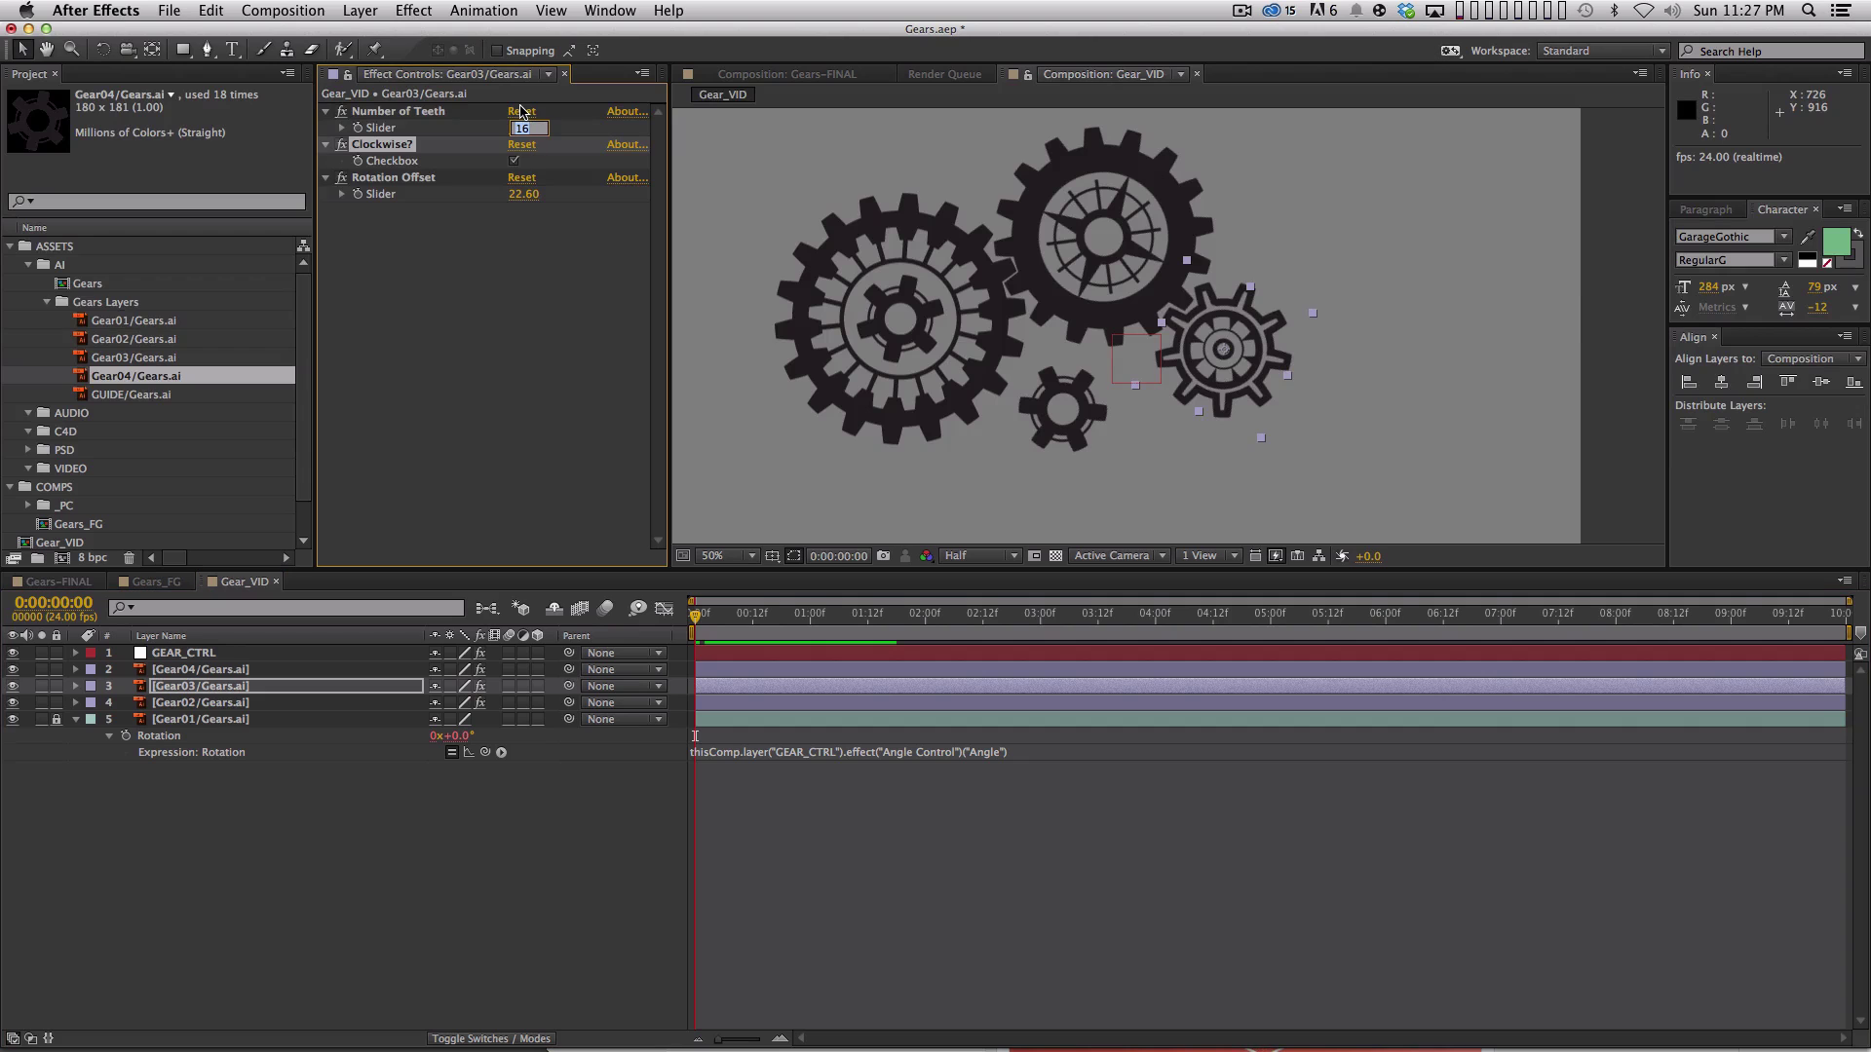
type("9")
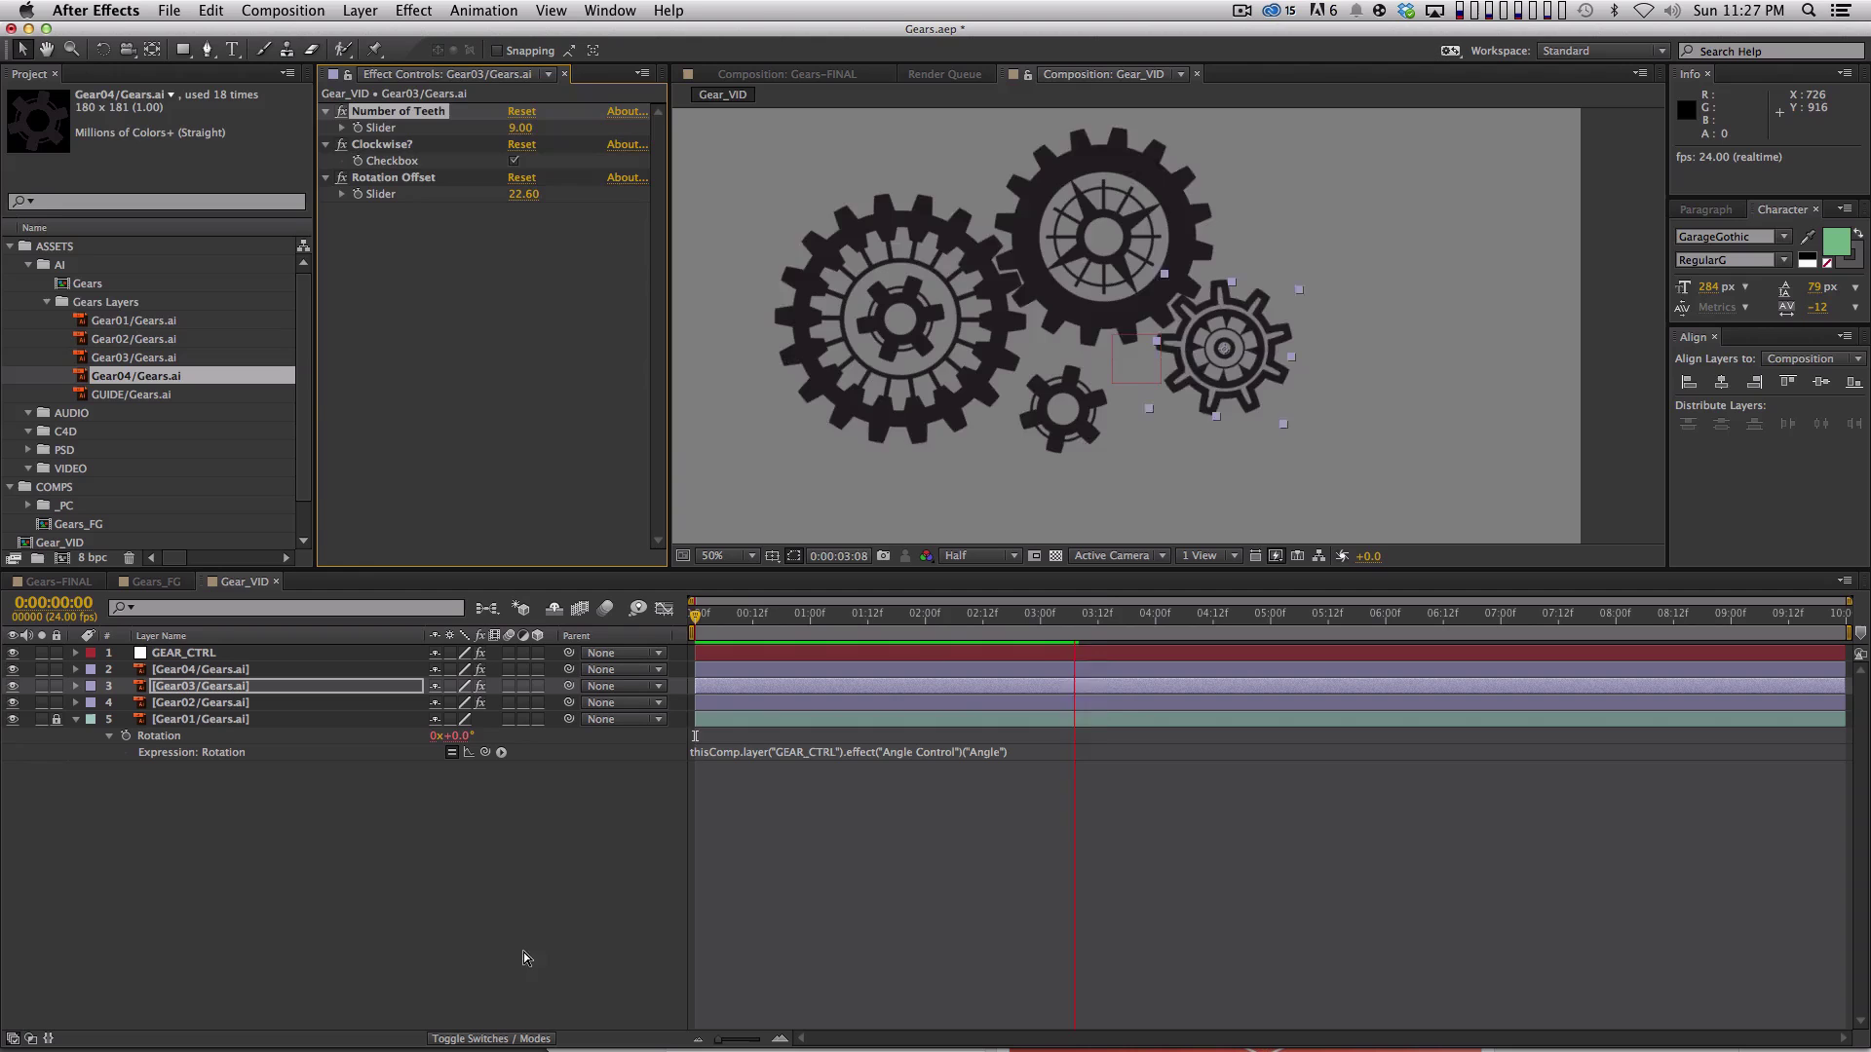
key("space")
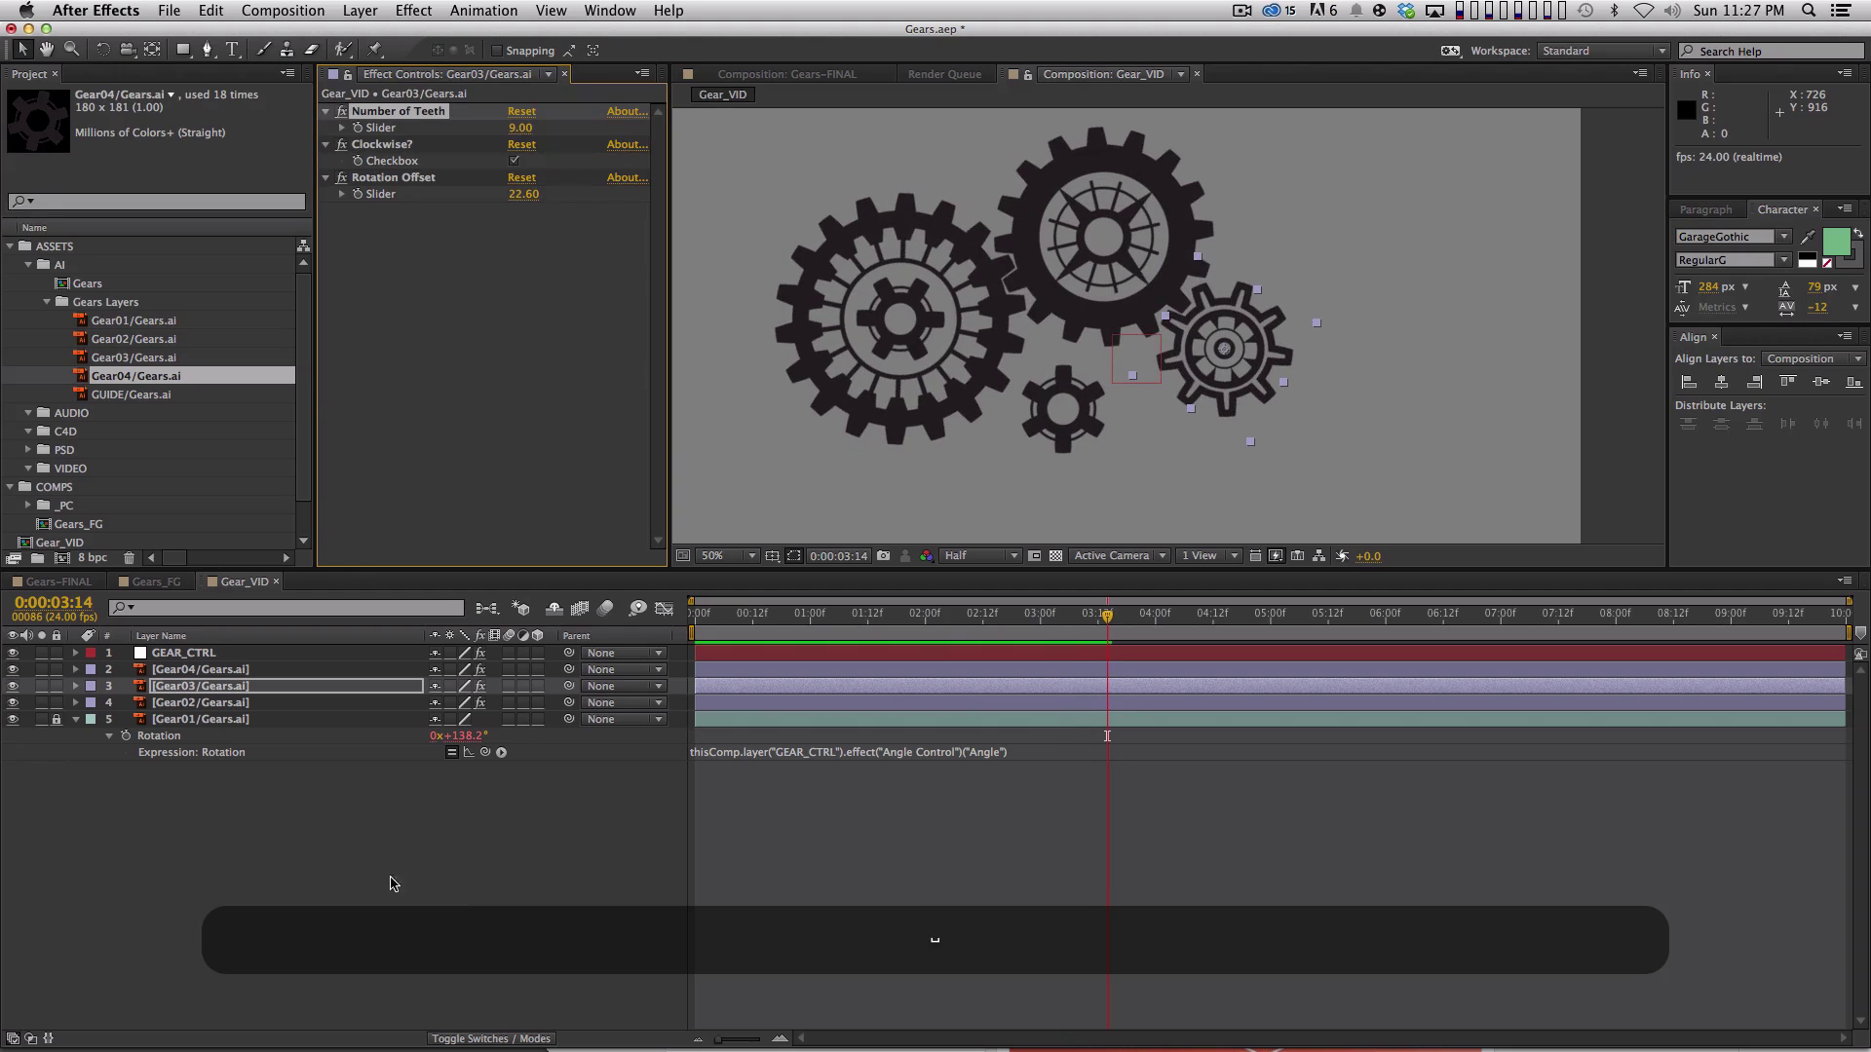
Set Gear03's Rotation Offset slider to 17.60, checking the tooth meshing with Gear02 in previews.
left_click_drag(525, 194, 513, 194)
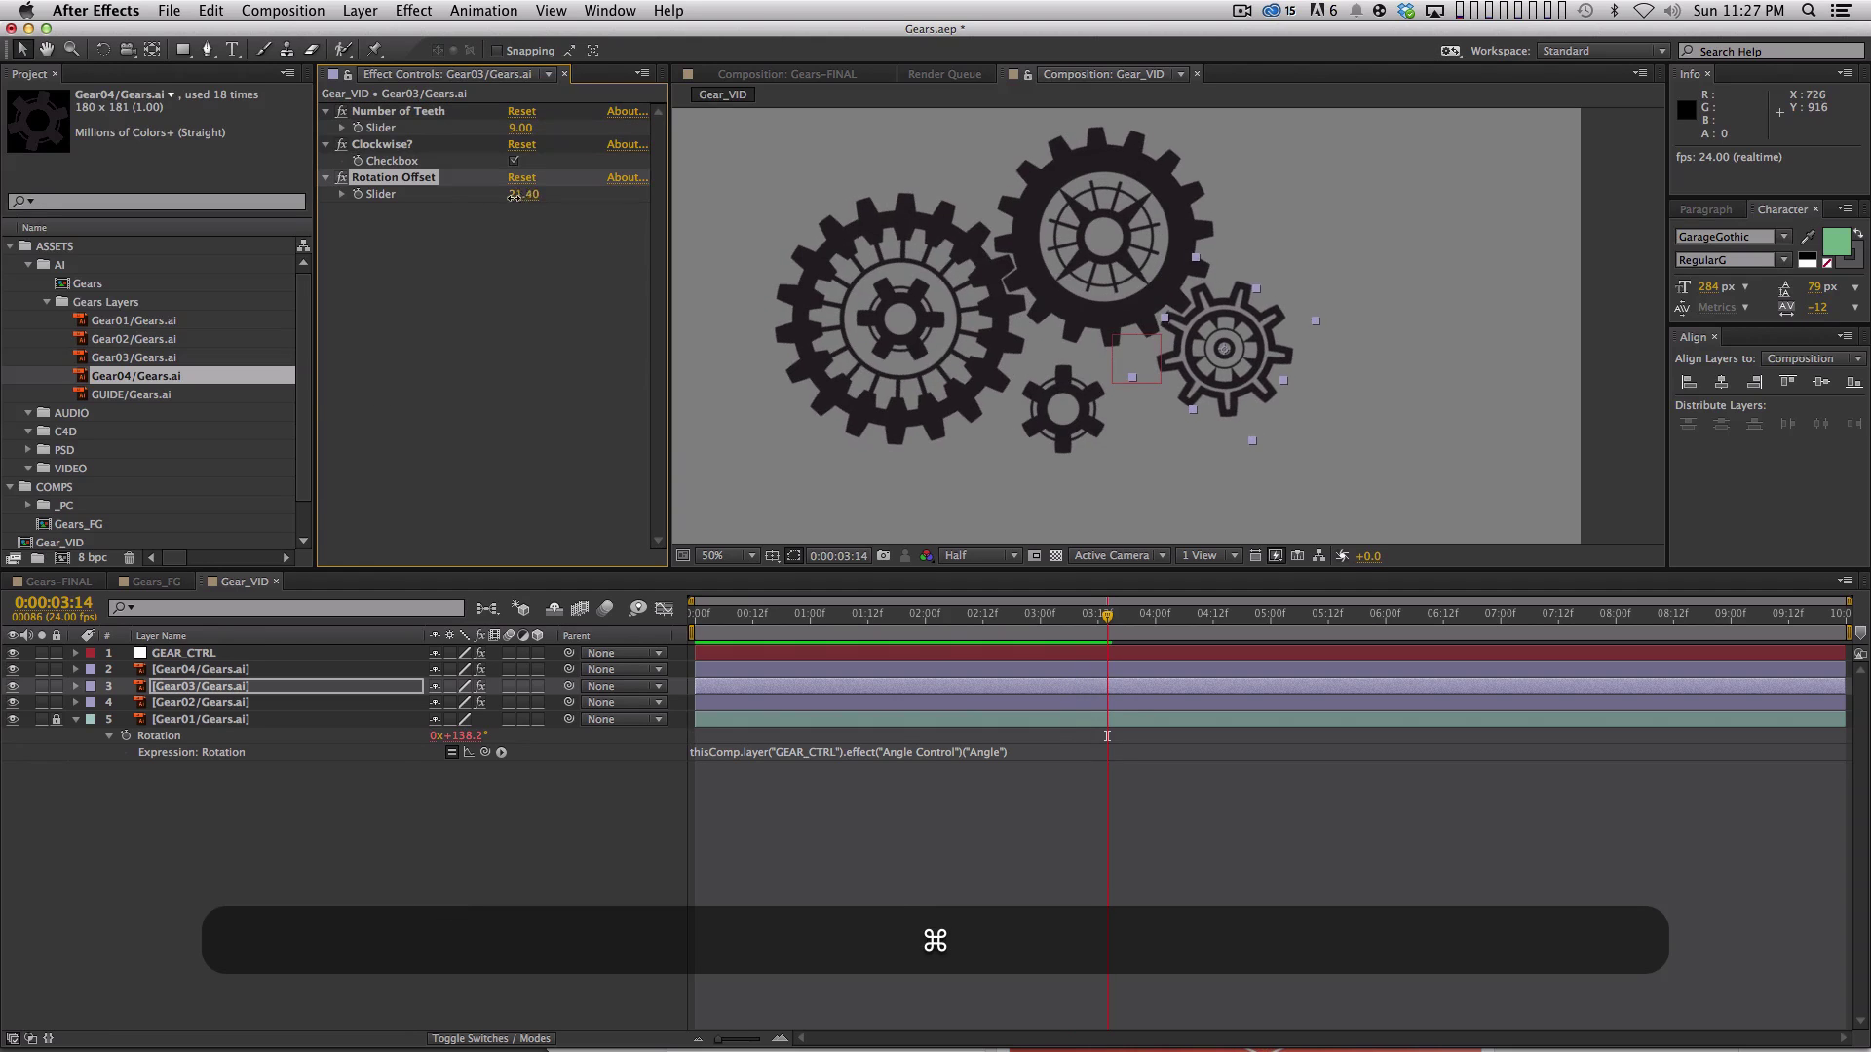
key("space")
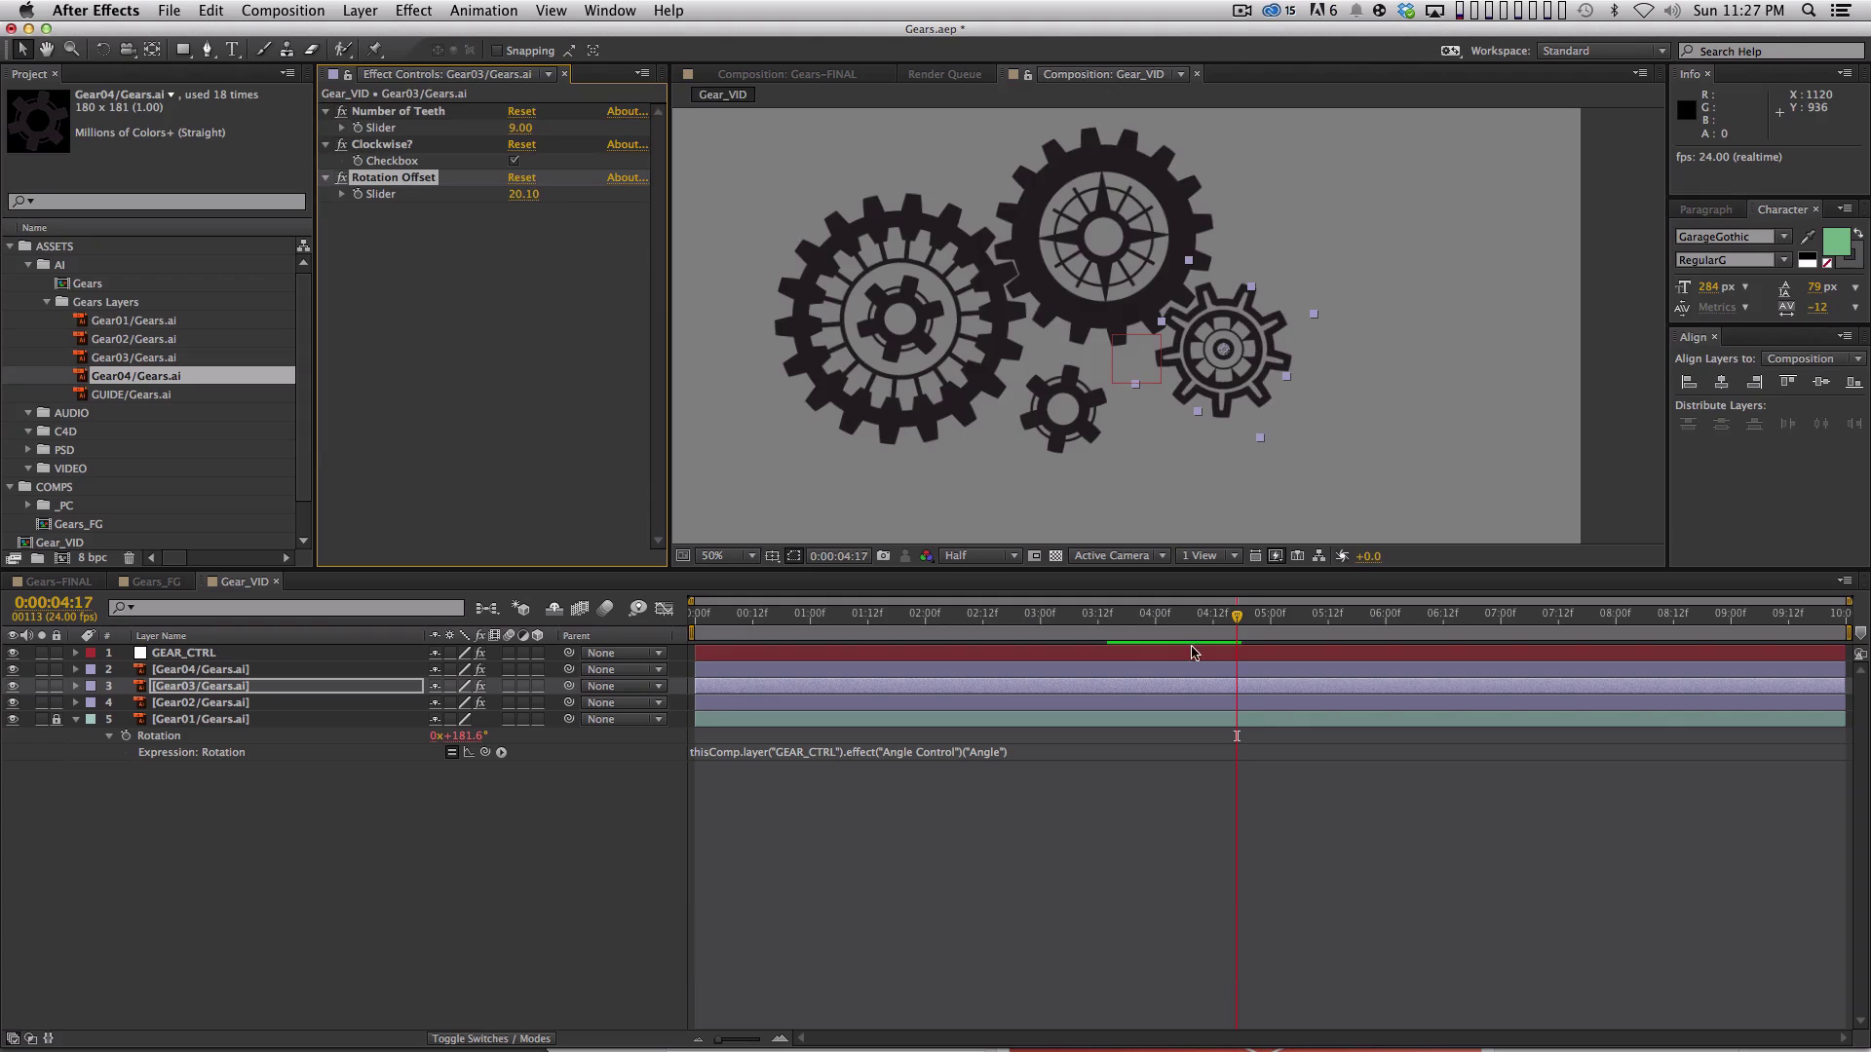
left_click_drag(1235, 617, 1209, 619)
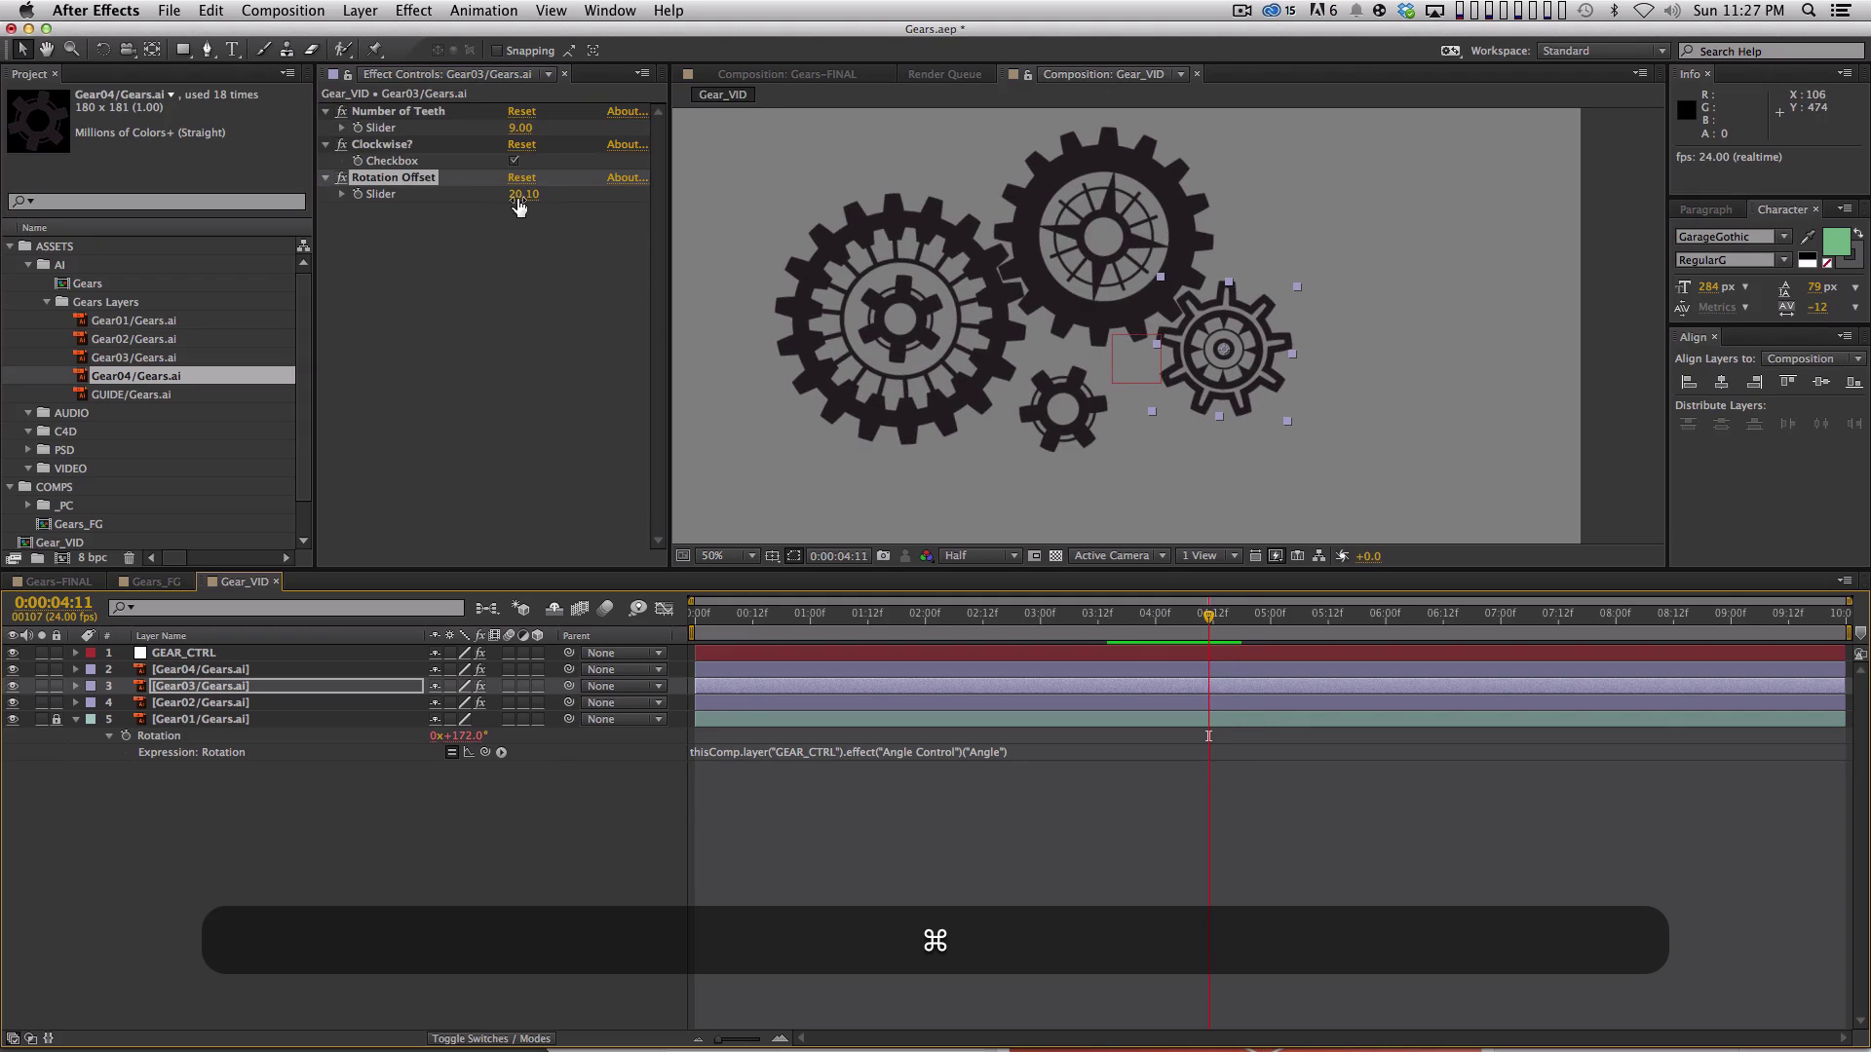
left_click_drag(518, 195, 520, 193)
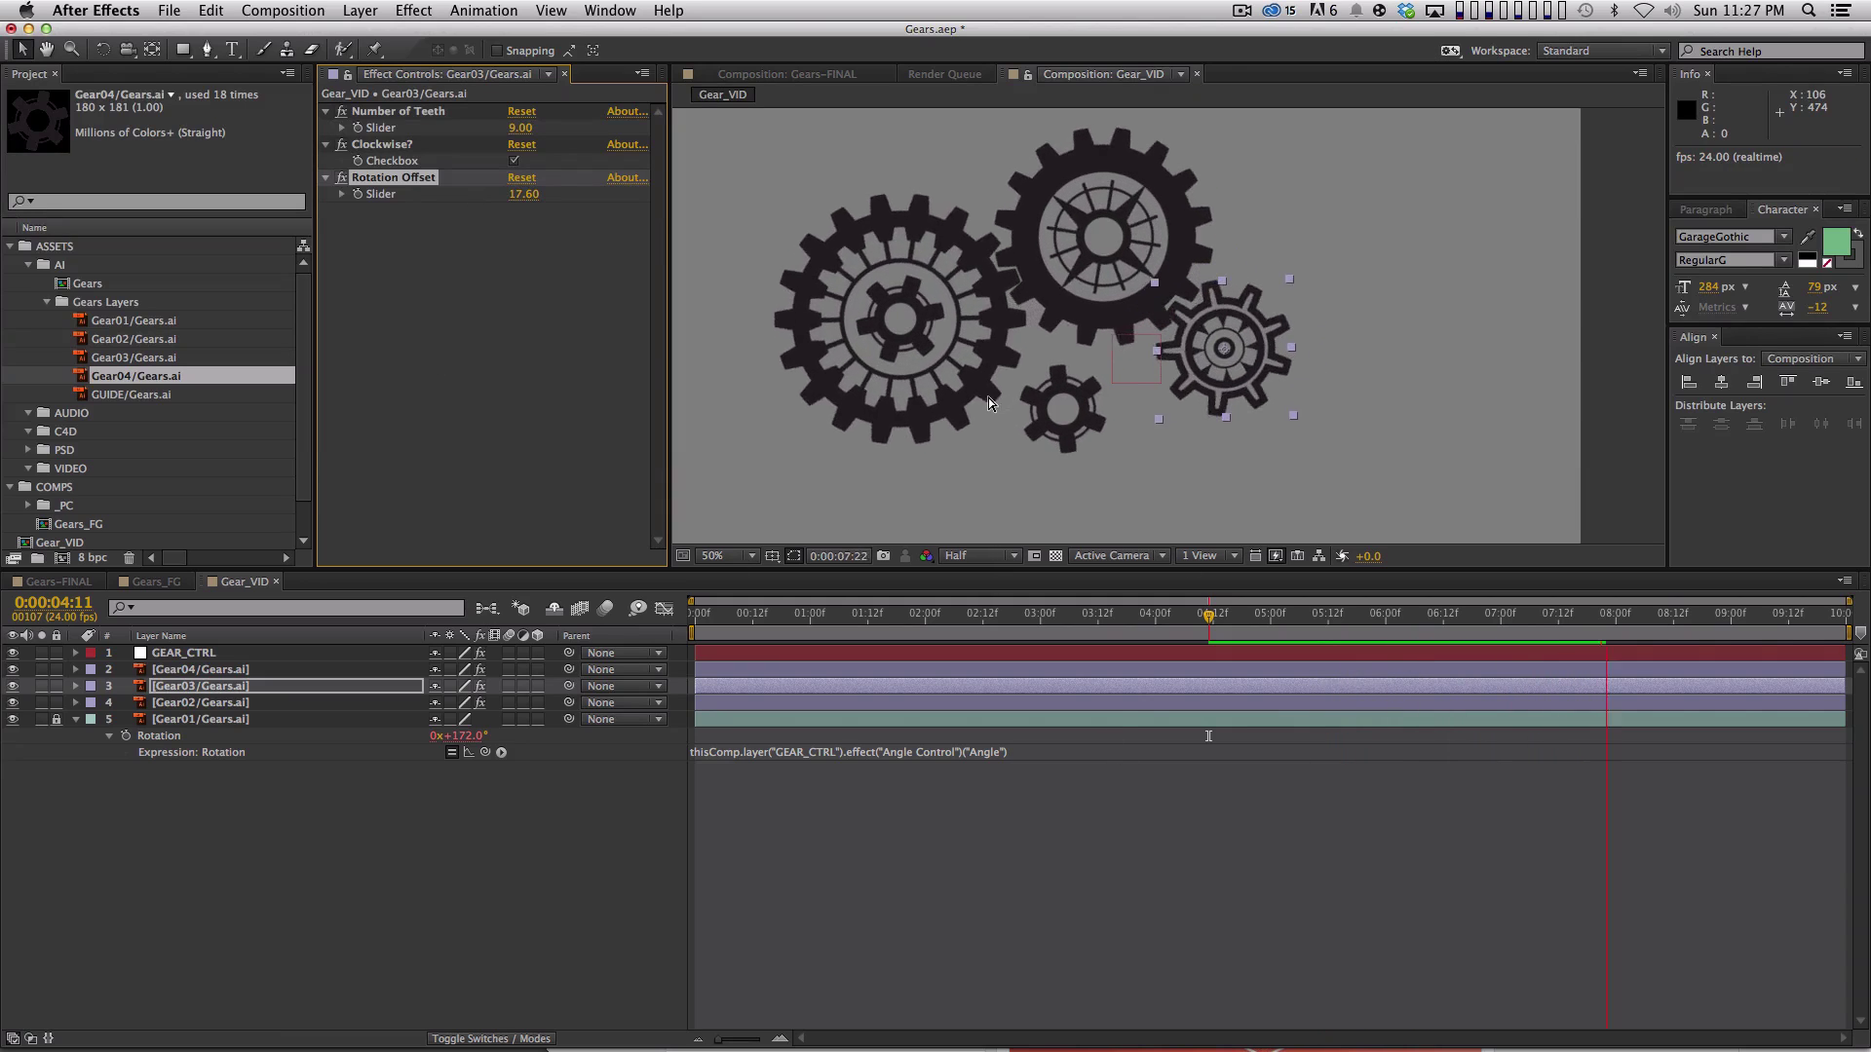
key("space")
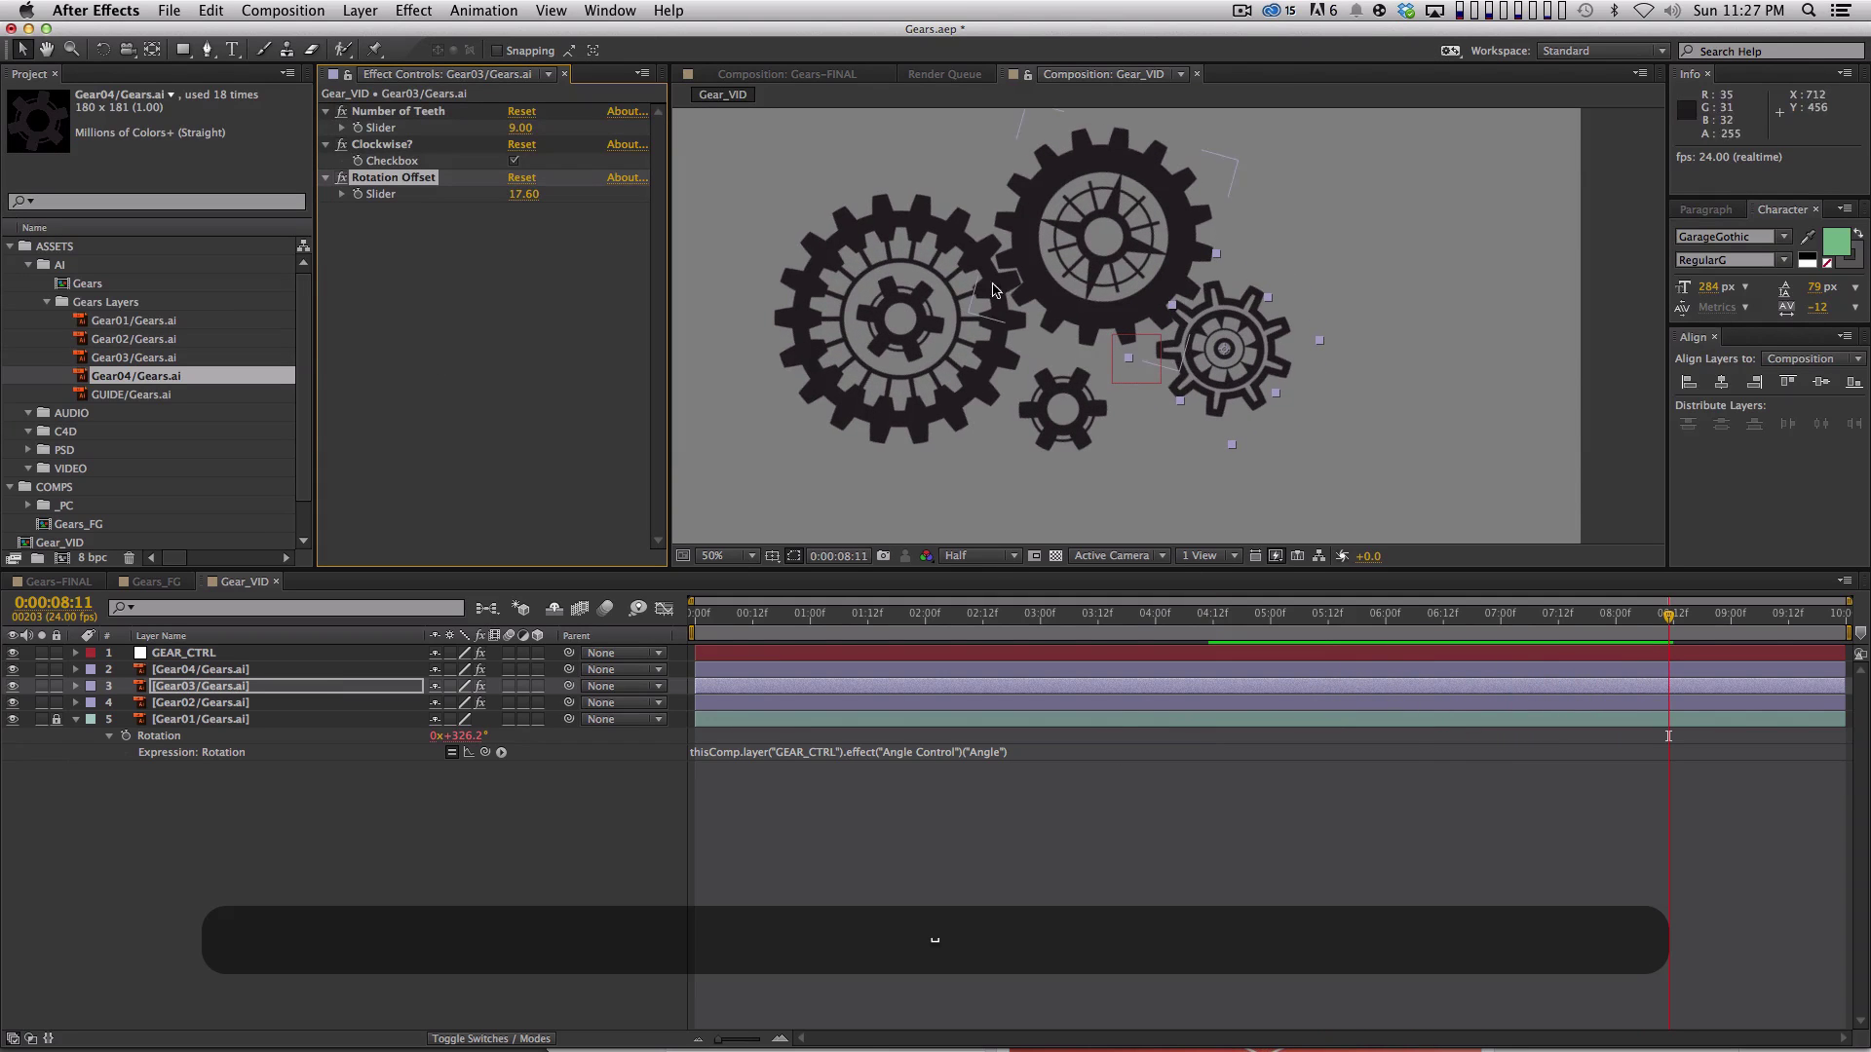
Set Gear02's Rotation Offset slider to 24.30 and check the meshing from the start up to 0:00:01:19.
left_click(244, 702)
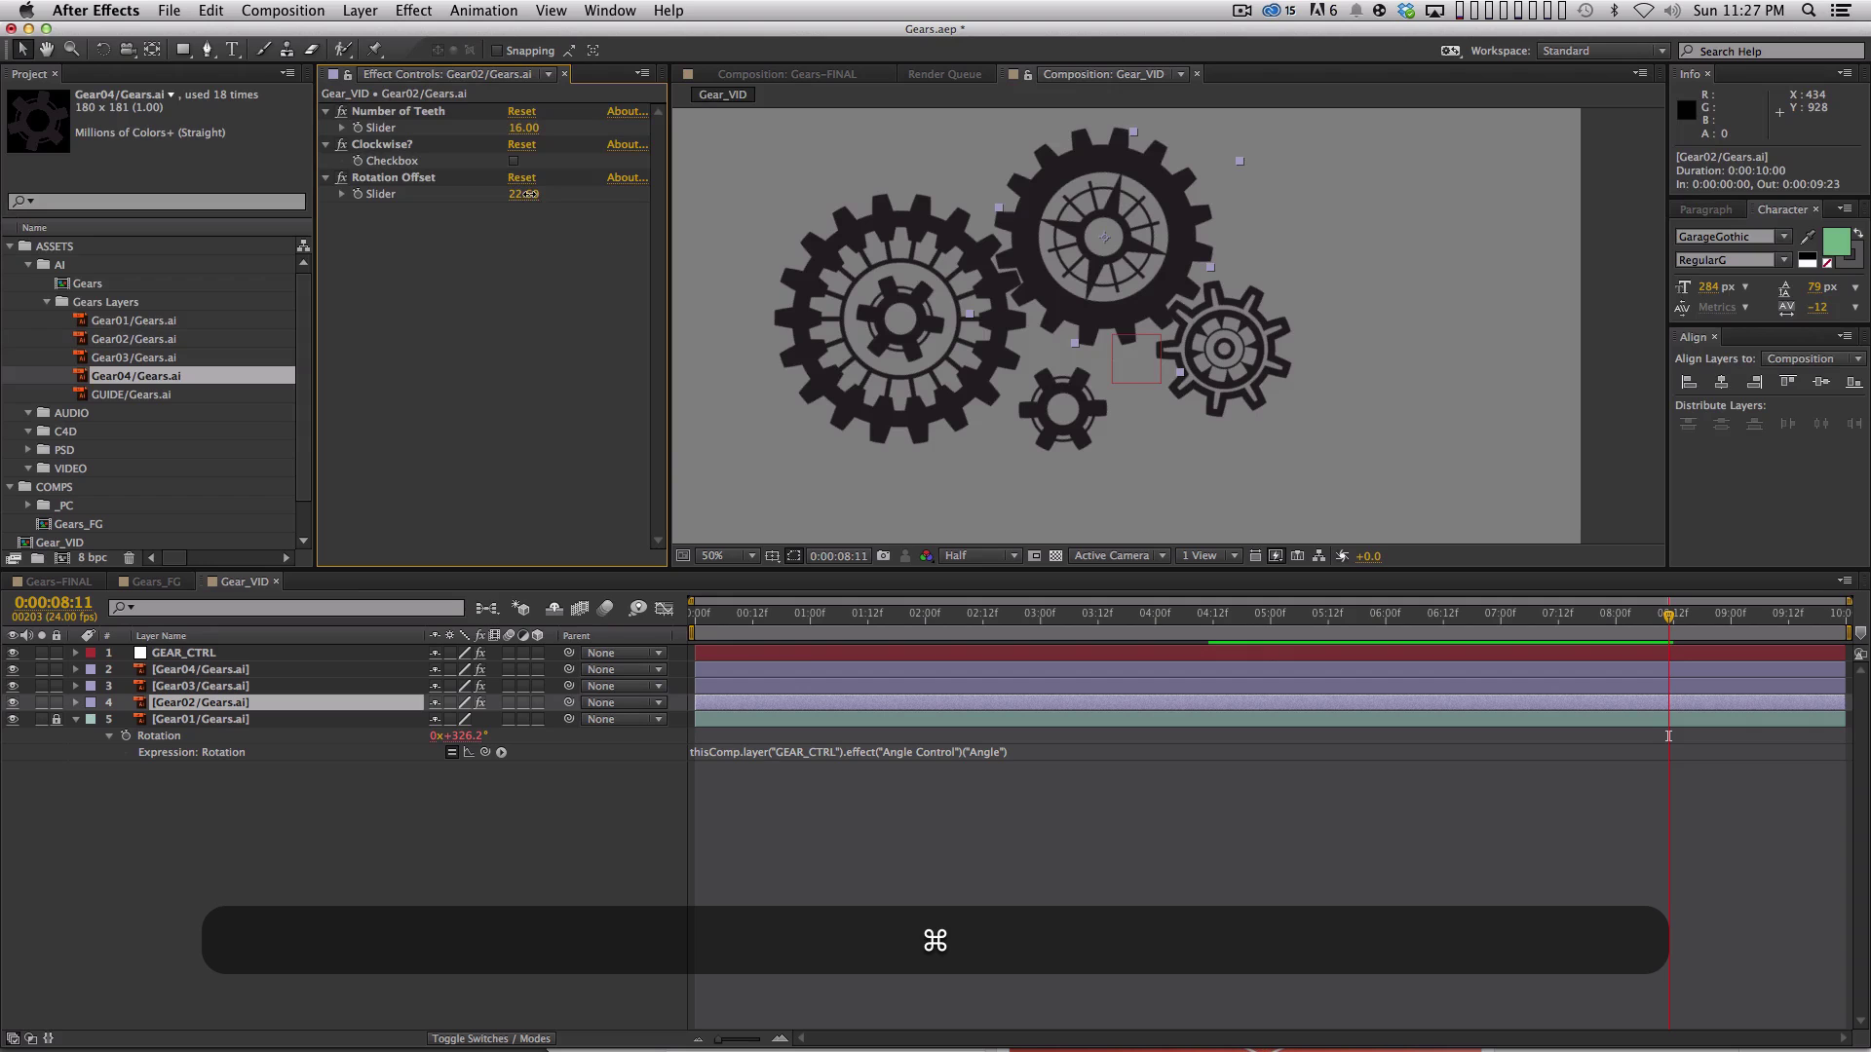
left_click_drag(526, 193, 543, 193)
key("space")
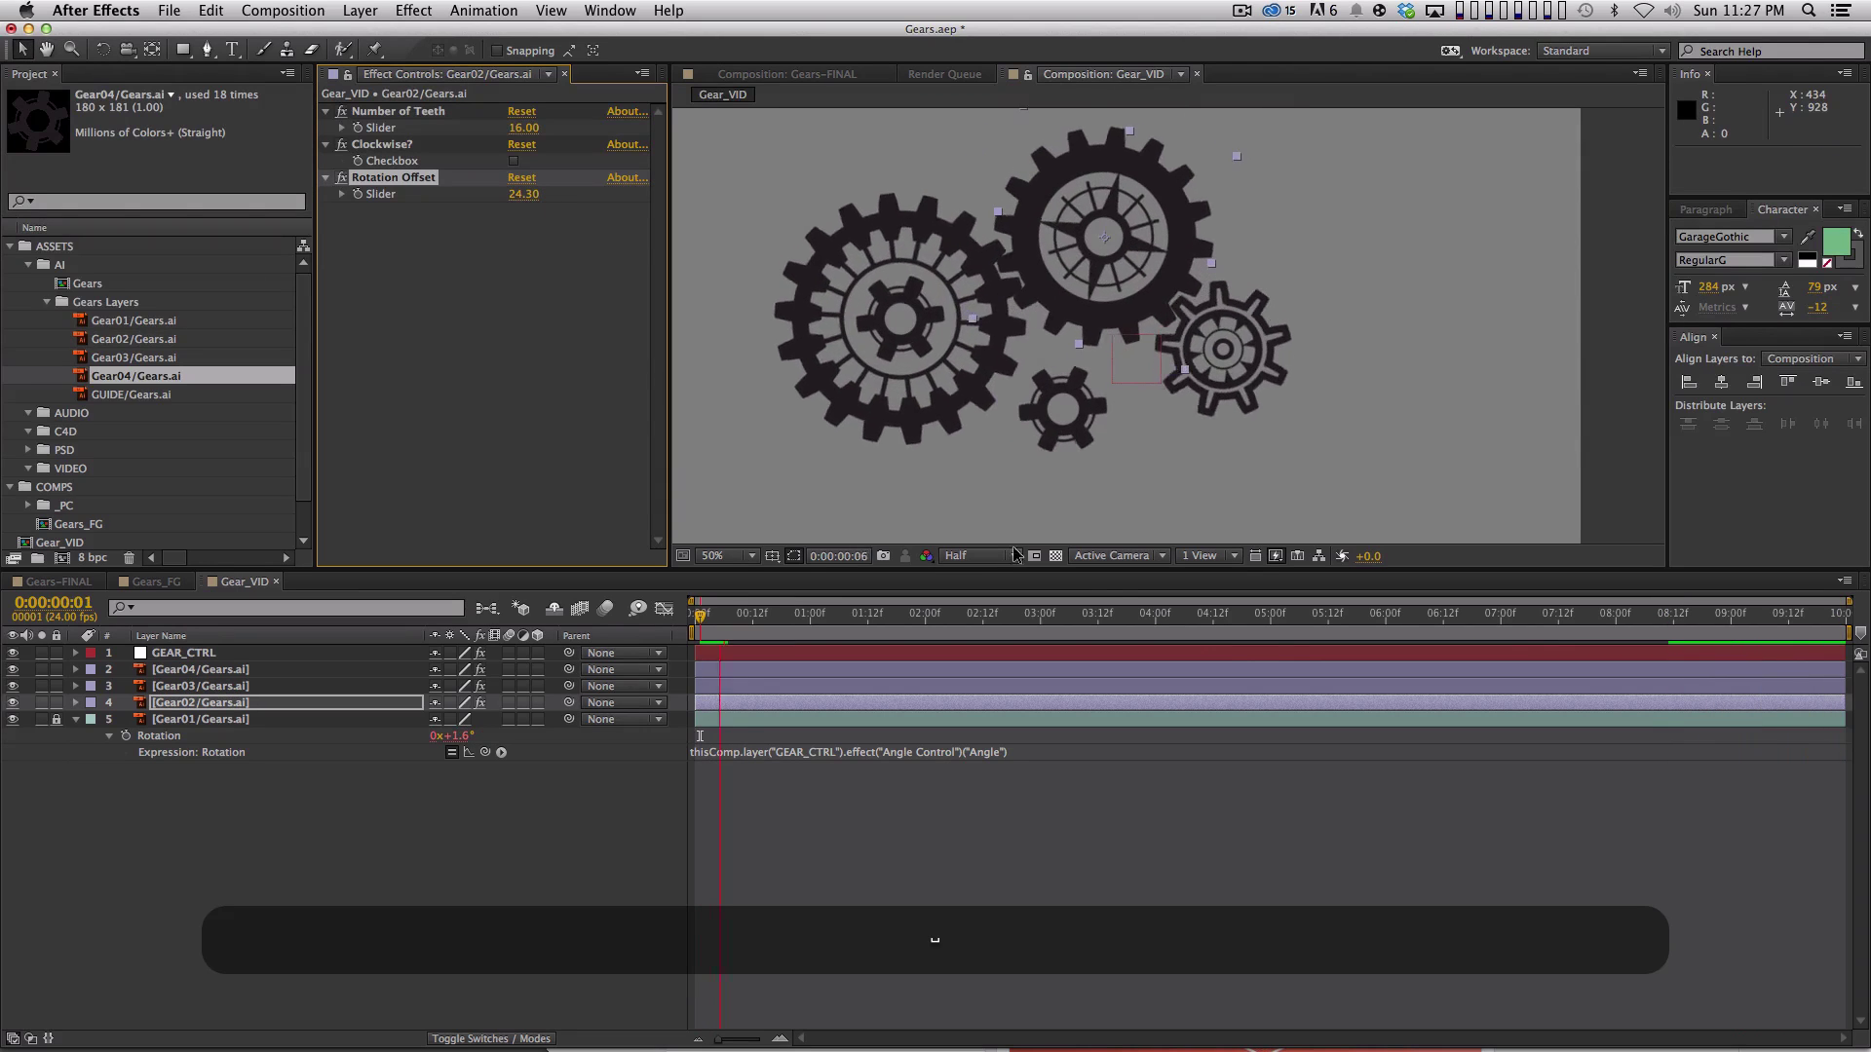
key("space")
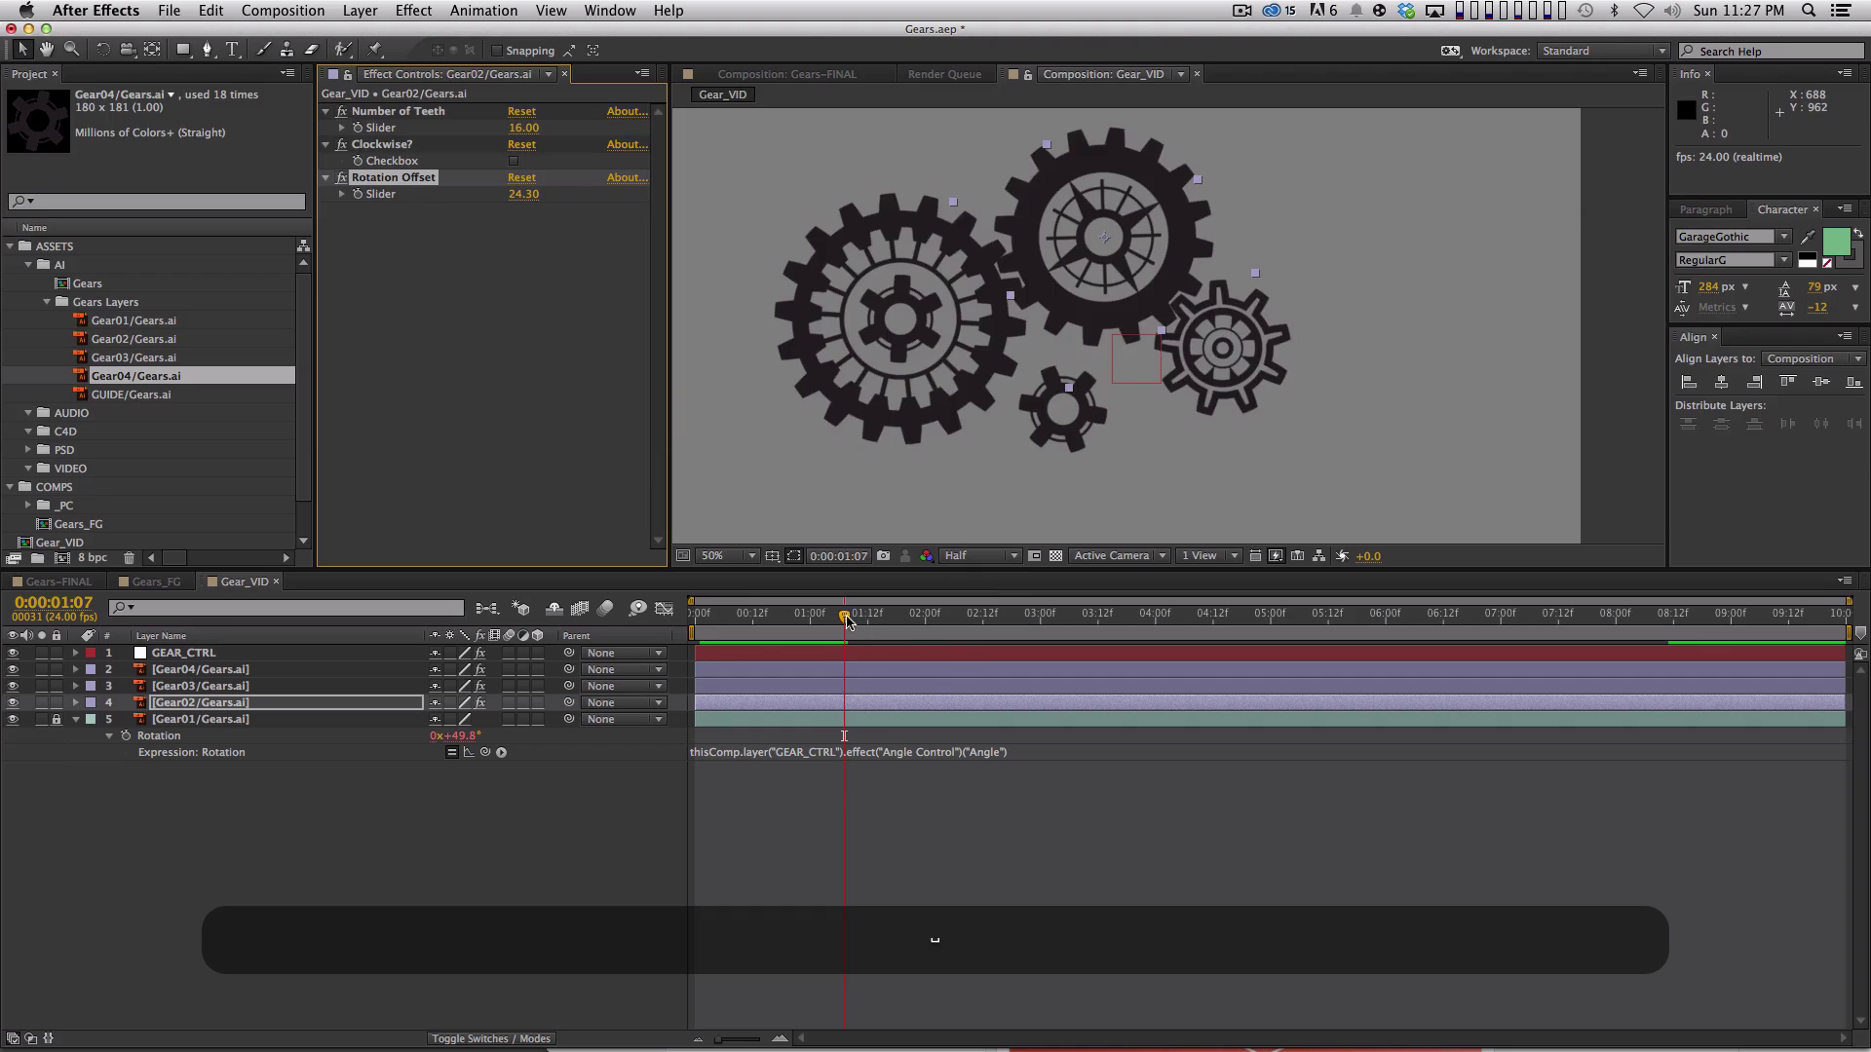
left_click_drag(846, 620, 903, 620)
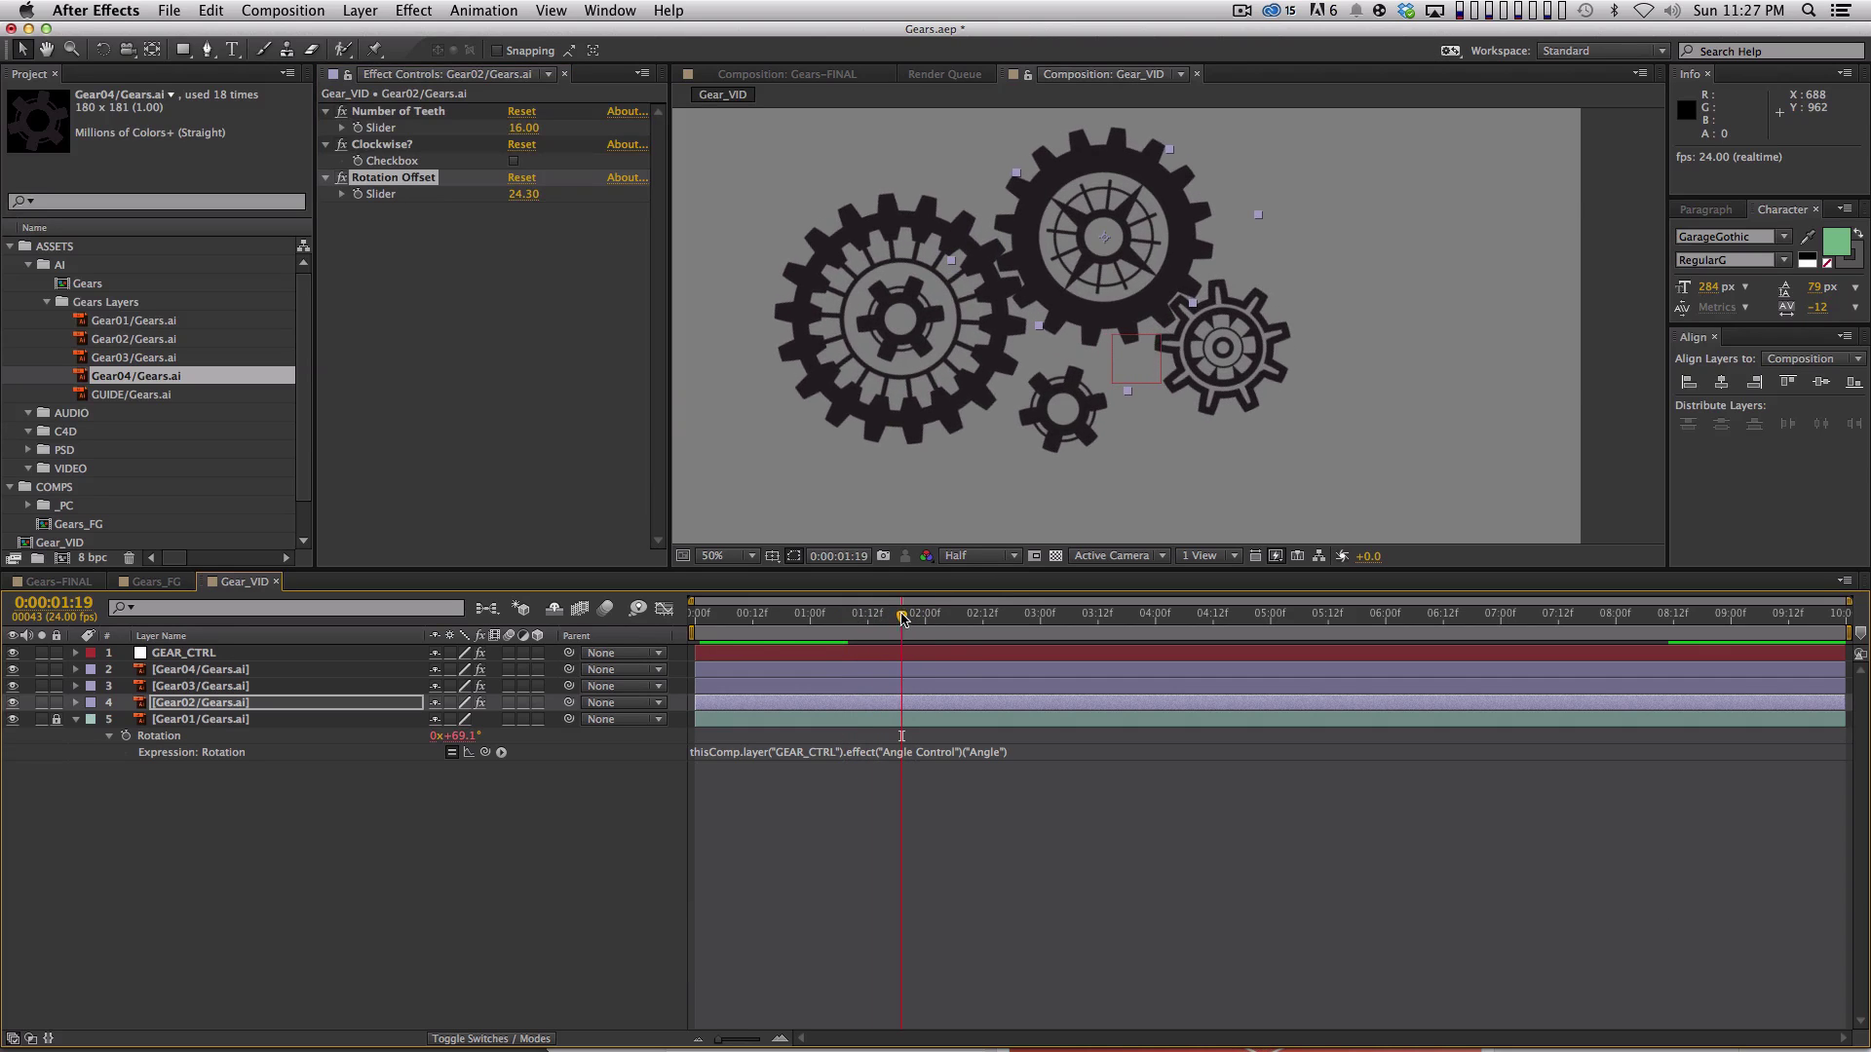
Set Gear03's Rotation Offset slider to 15.90 and preview how its teeth mesh with Gear02.
left_click(331, 685)
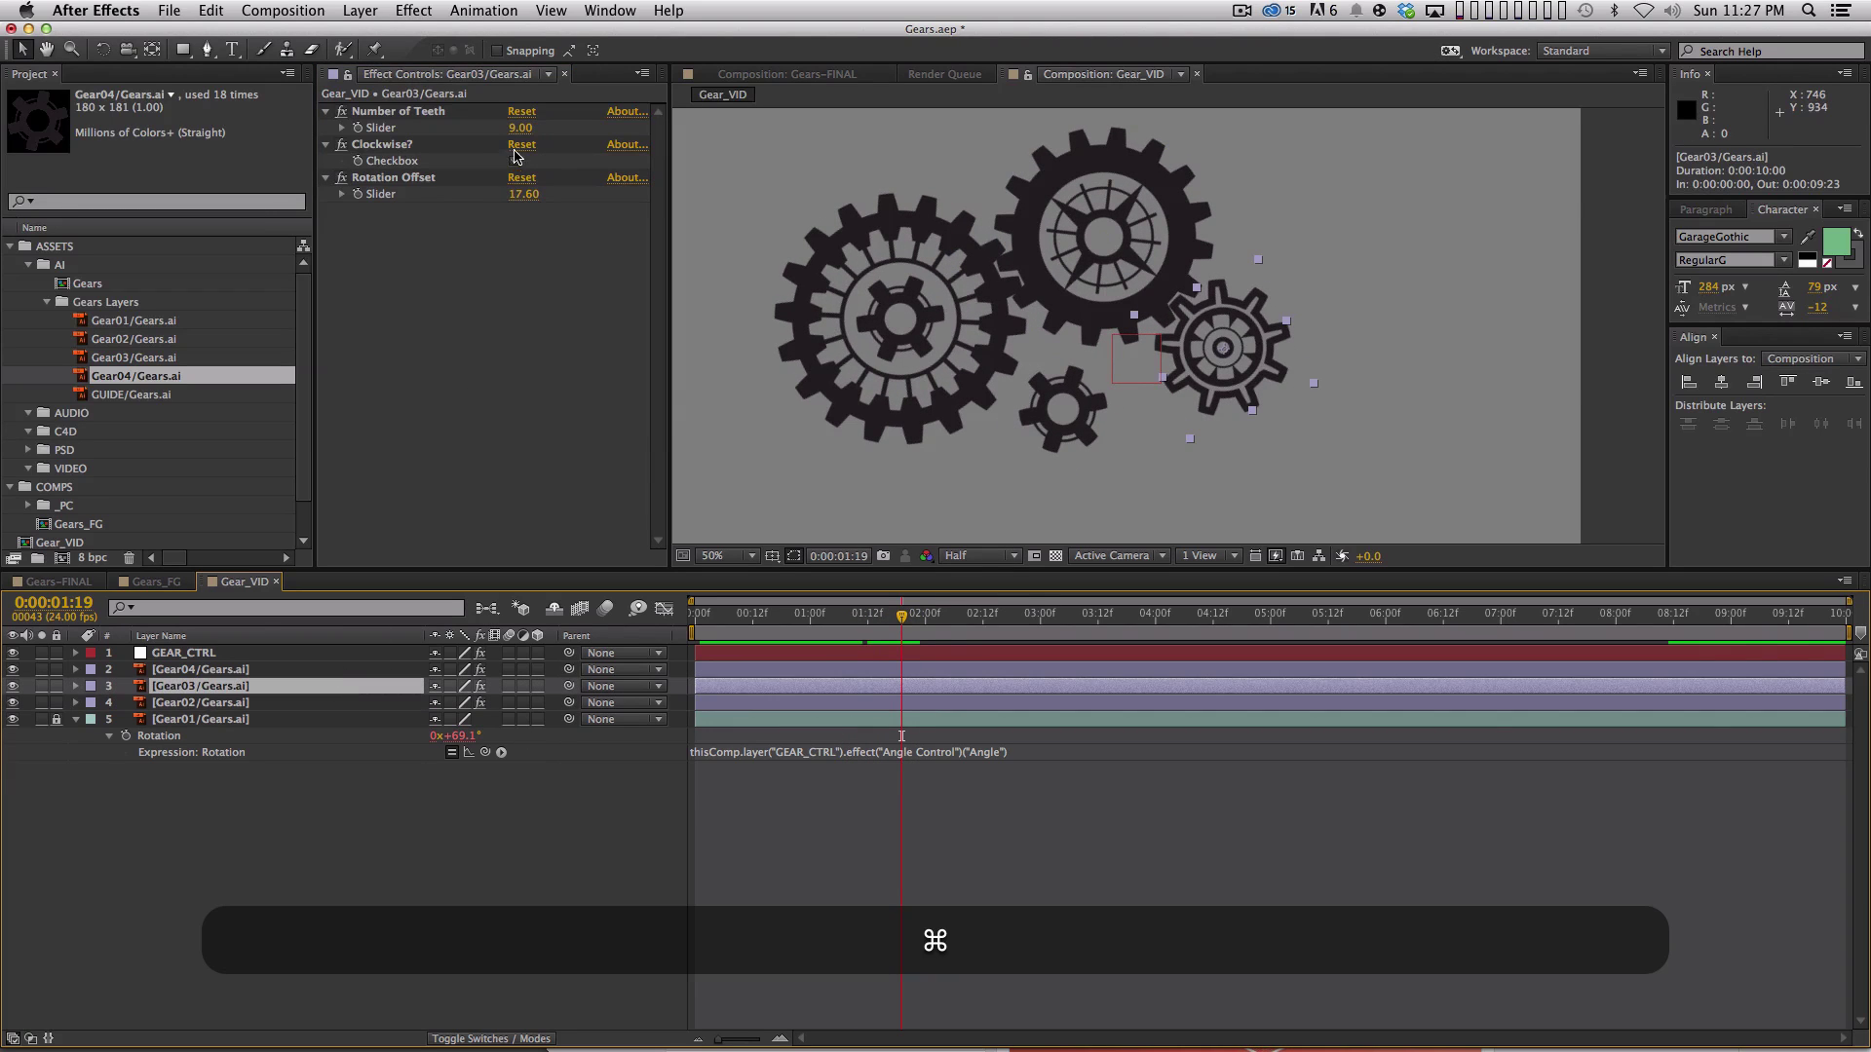
left_click_drag(527, 198, 540, 193)
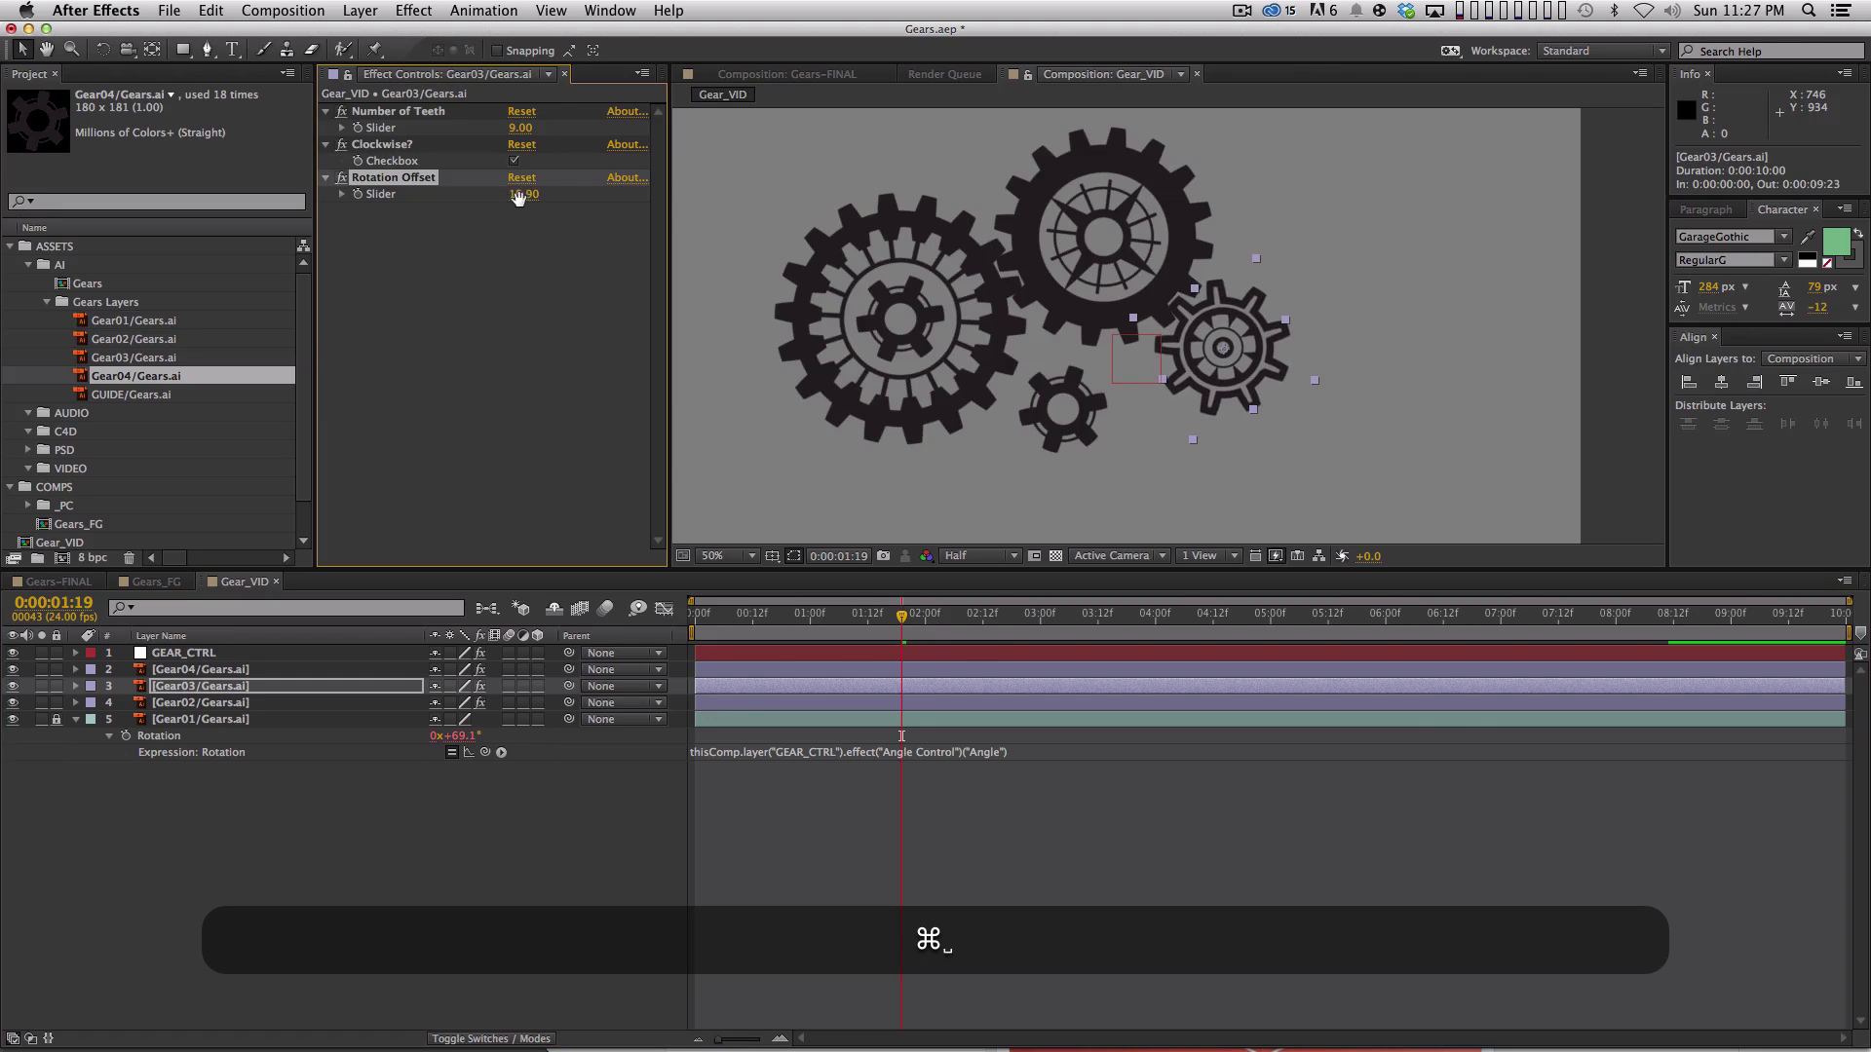
key("space")
left_click(372, 881)
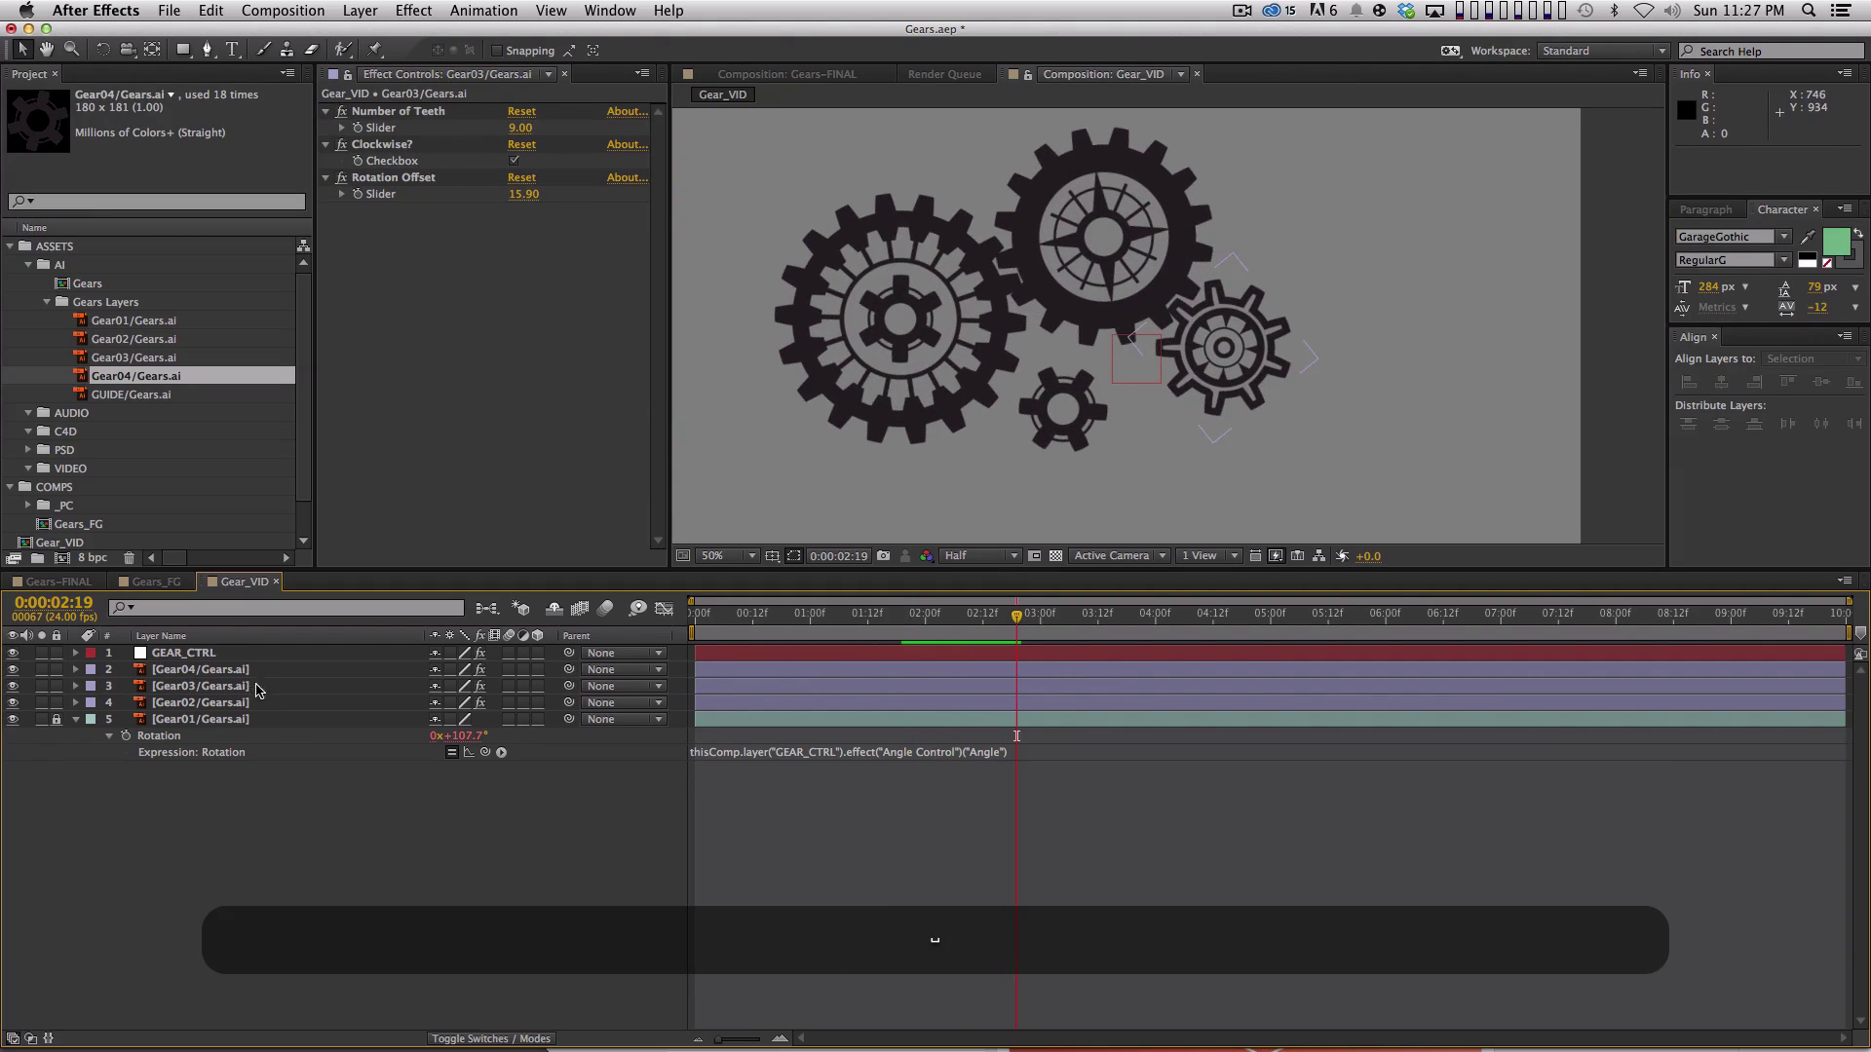
Move Gear04 to about 1382, 486 against Gear03's upper-right teeth and preview its rotation.
left_click(226, 669)
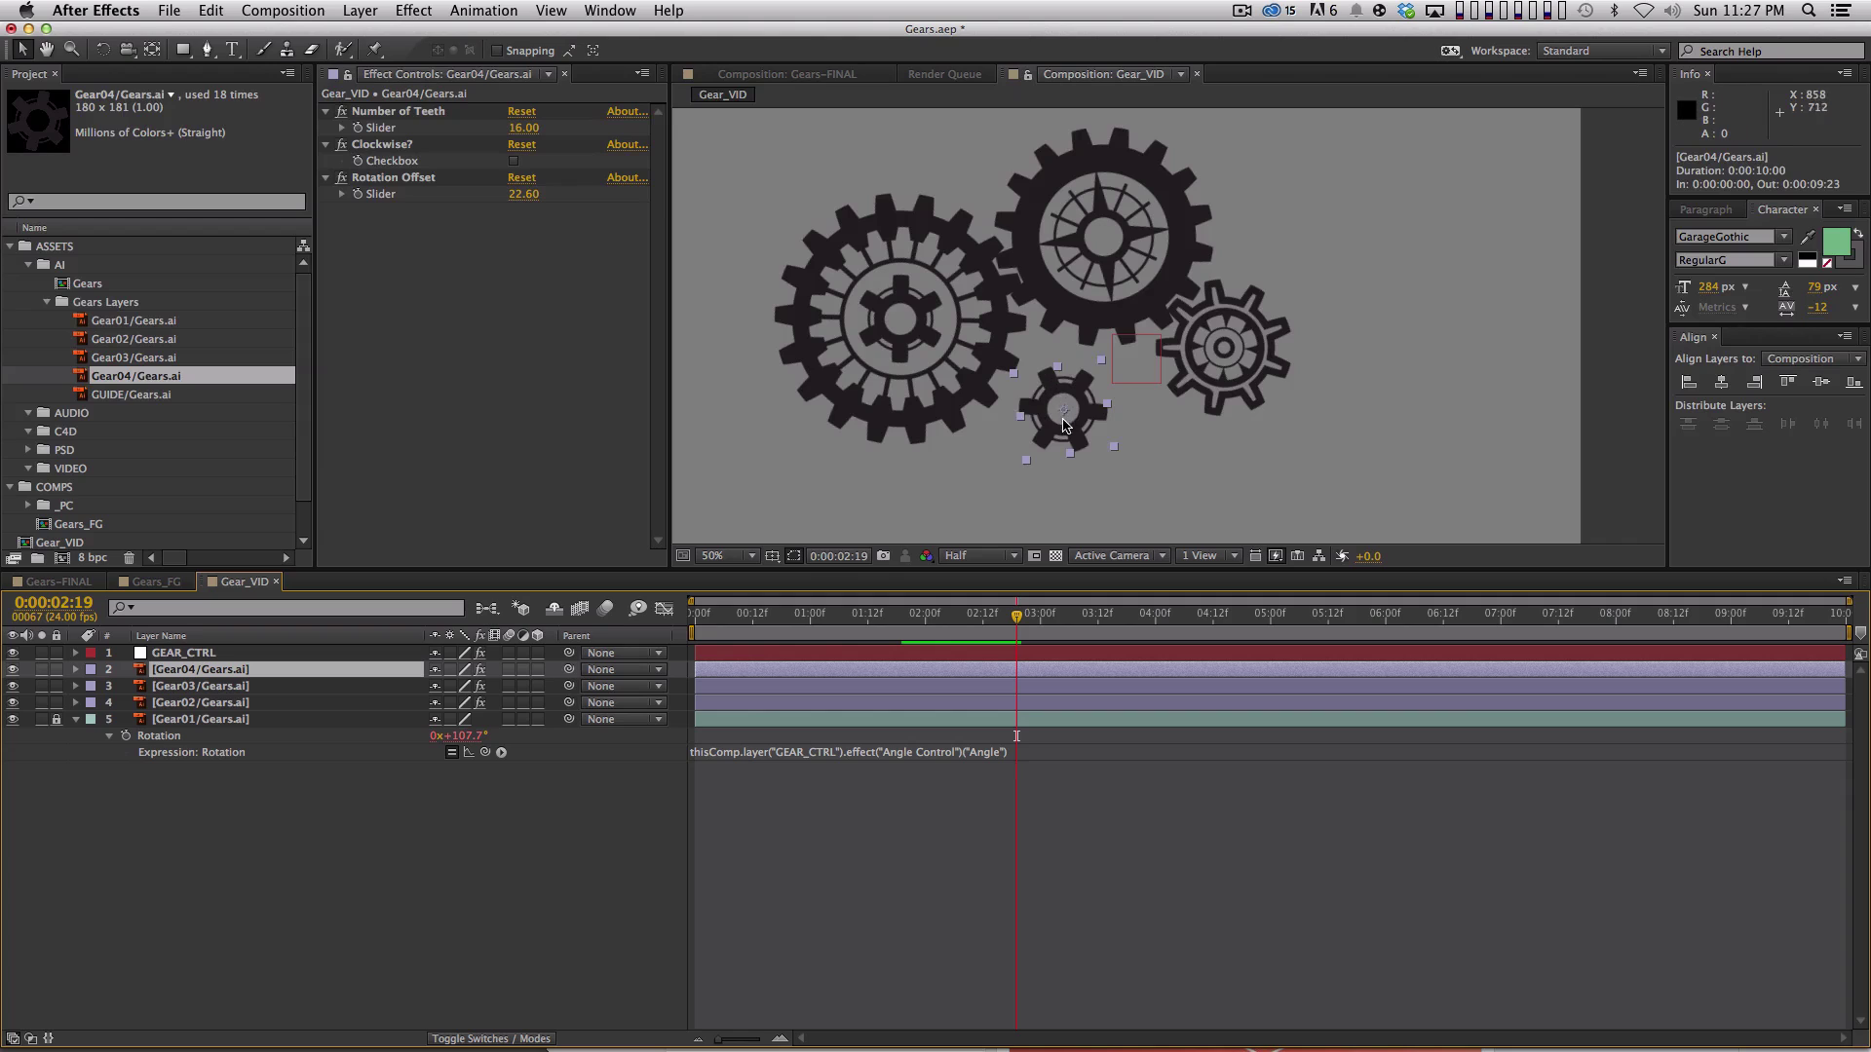
left_click_drag(1066, 423, 1321, 328)
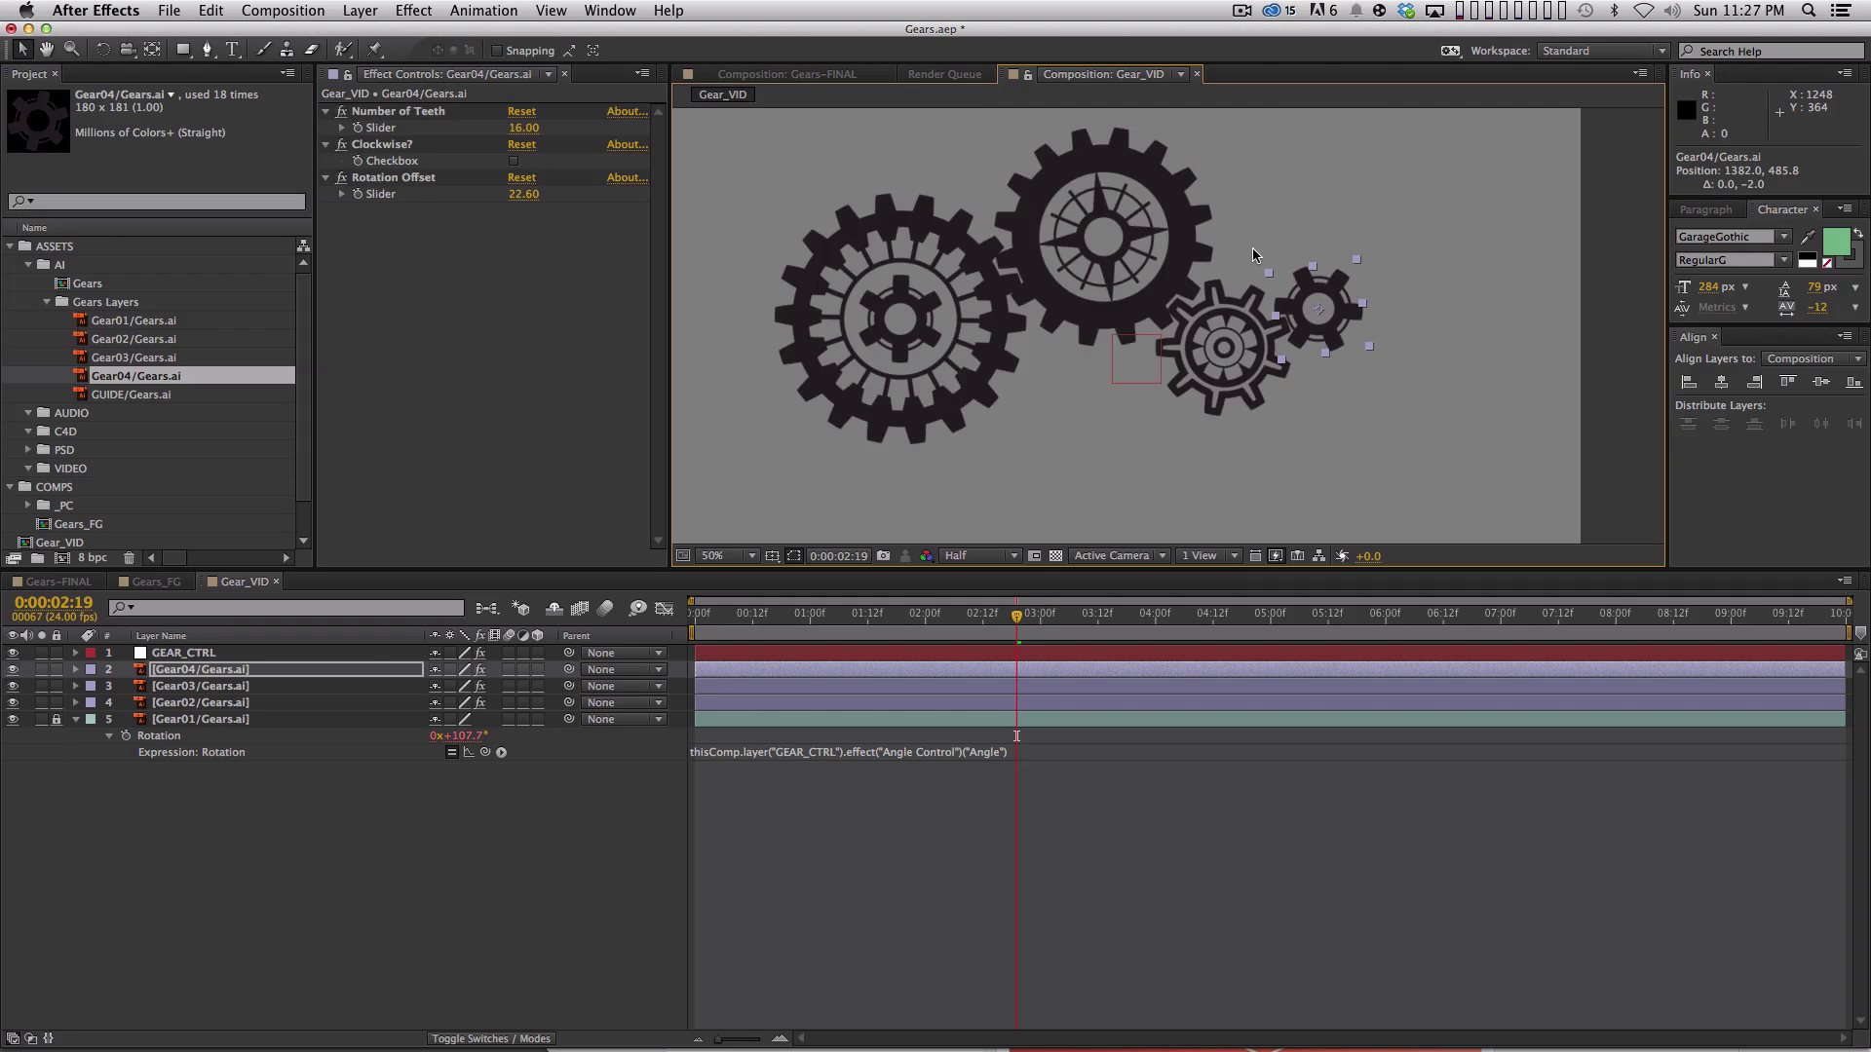
left_click(1075, 867)
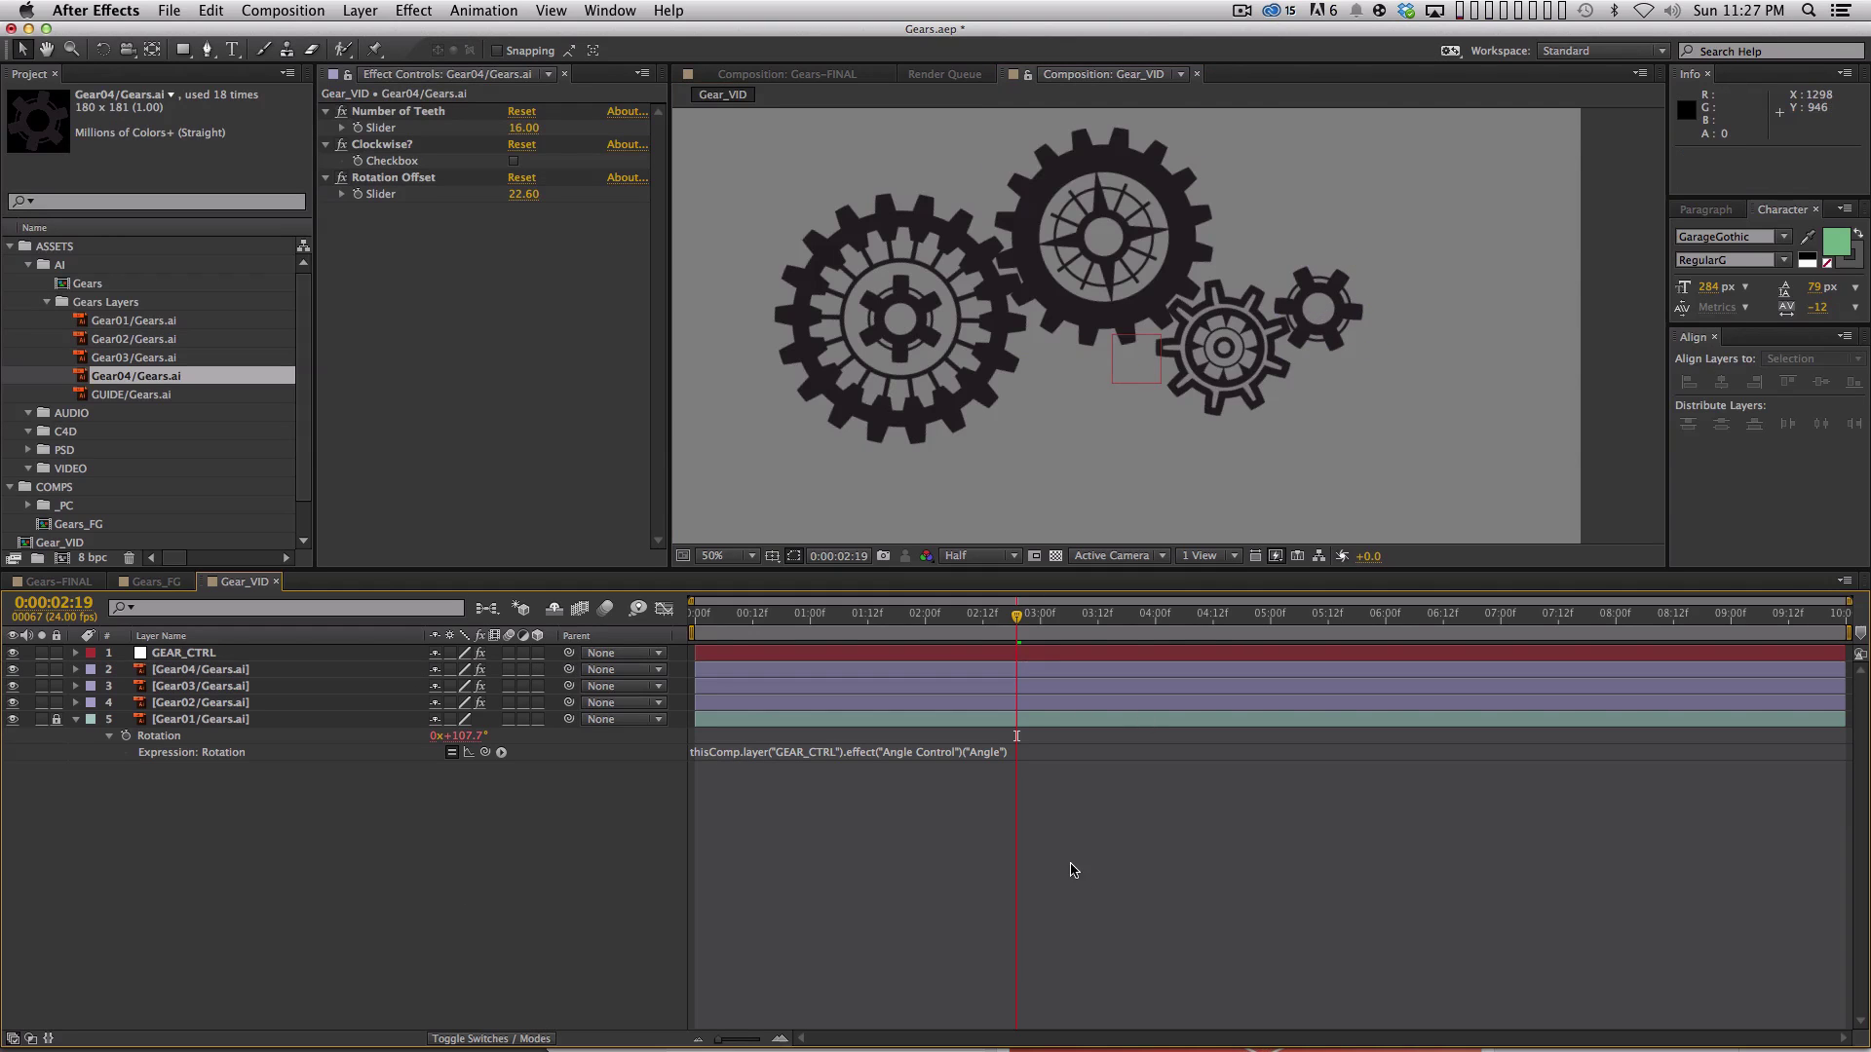
key("space")
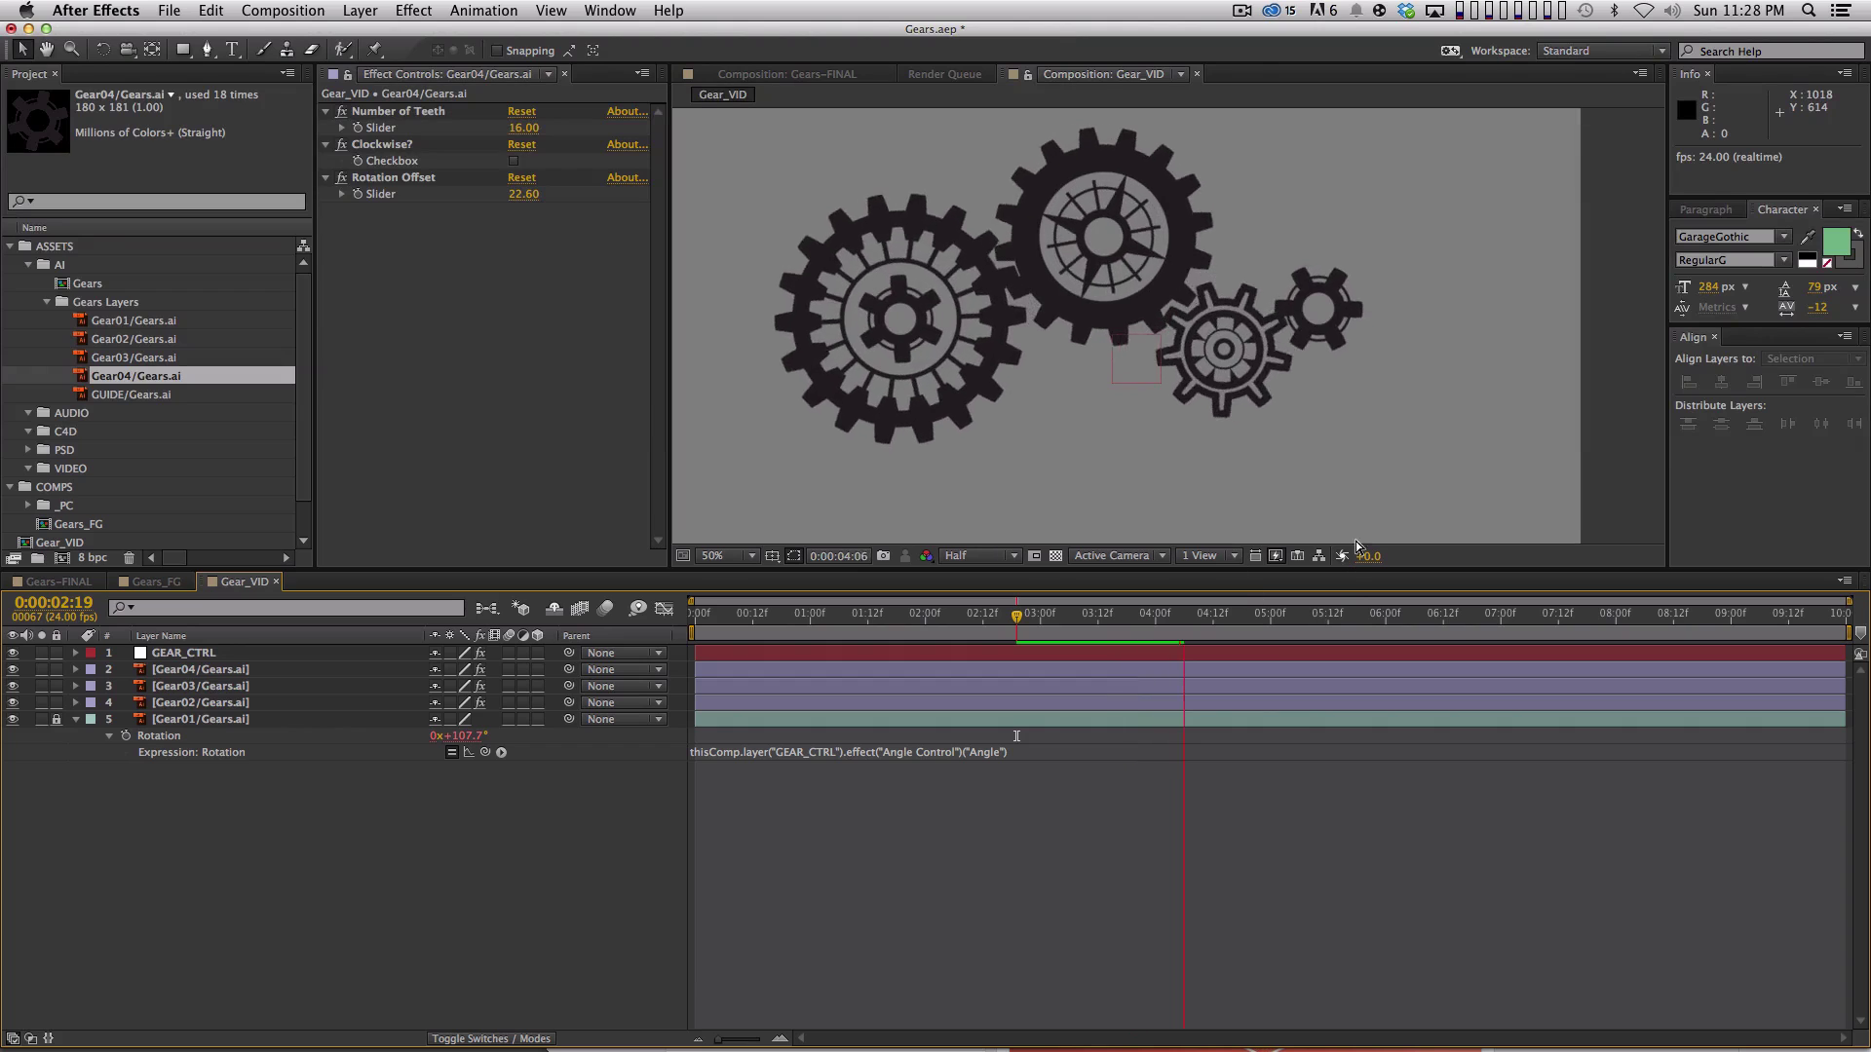
key("space")
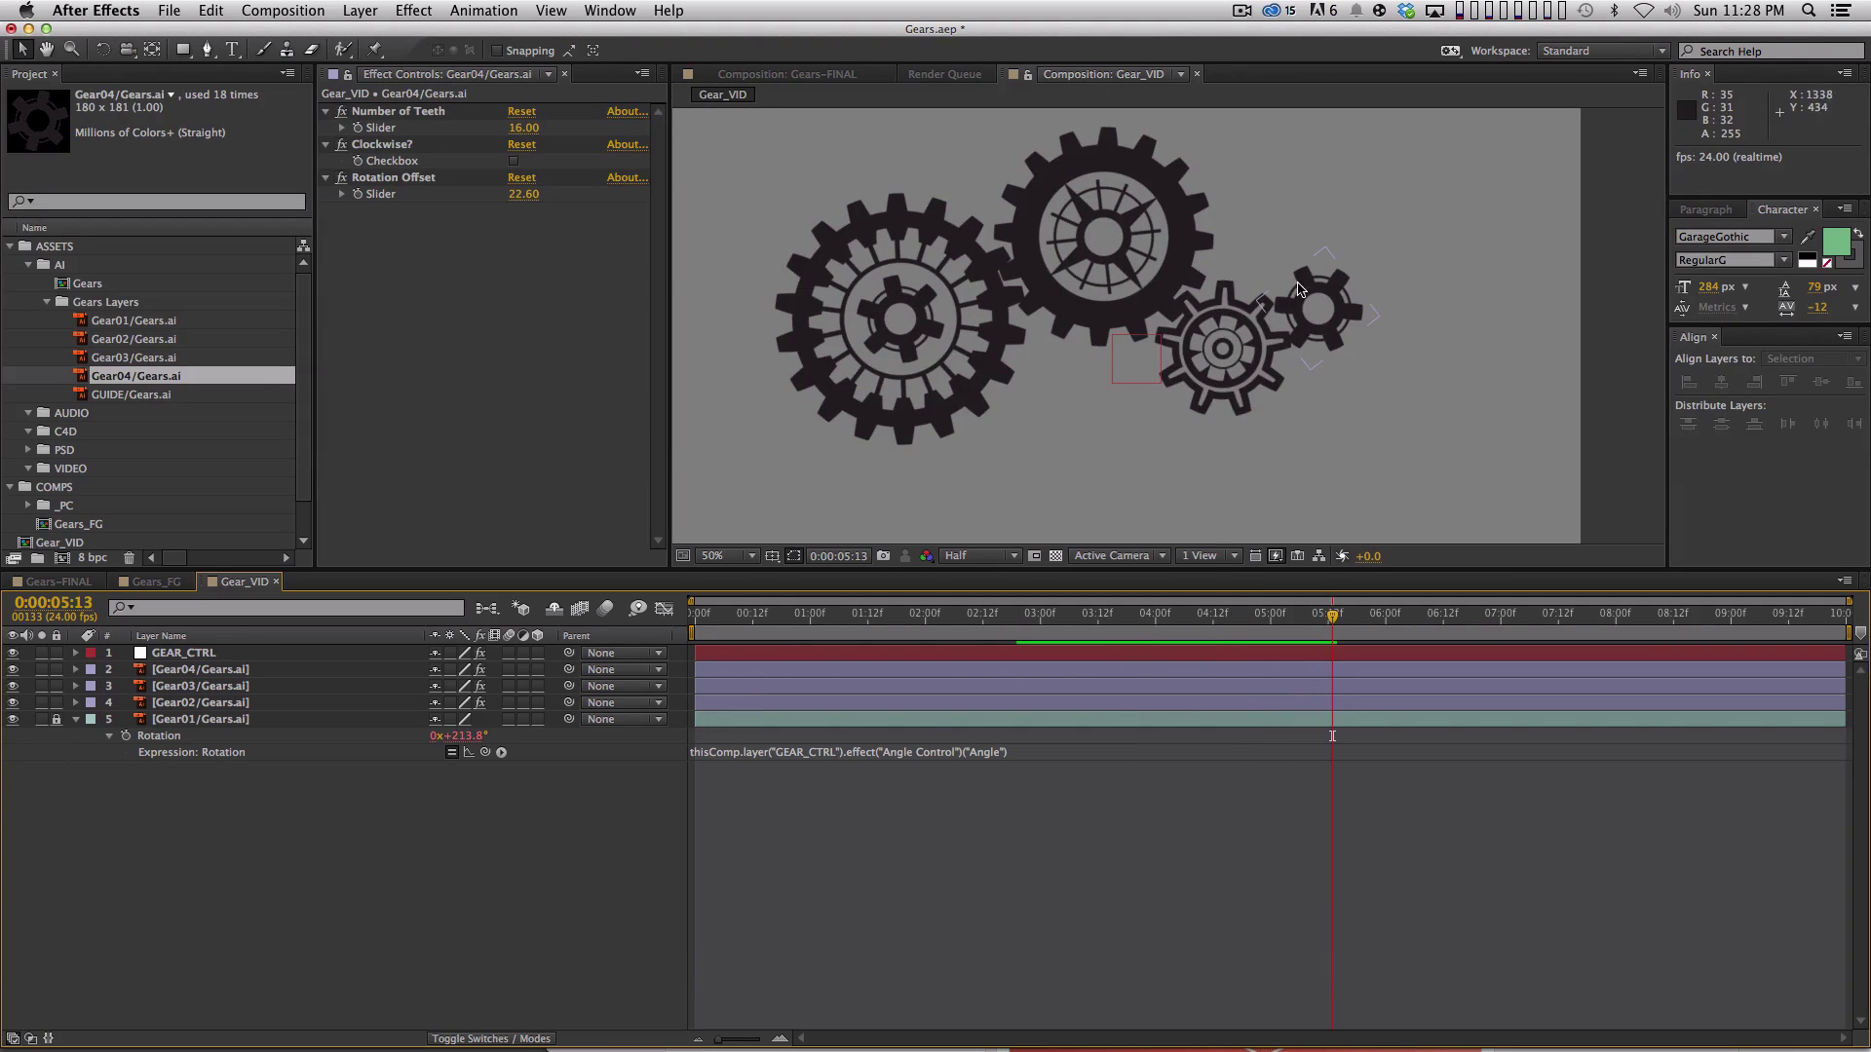
Set Gear04's Number of Teeth slider to 6 and preview its rotation.
left_click(523, 128)
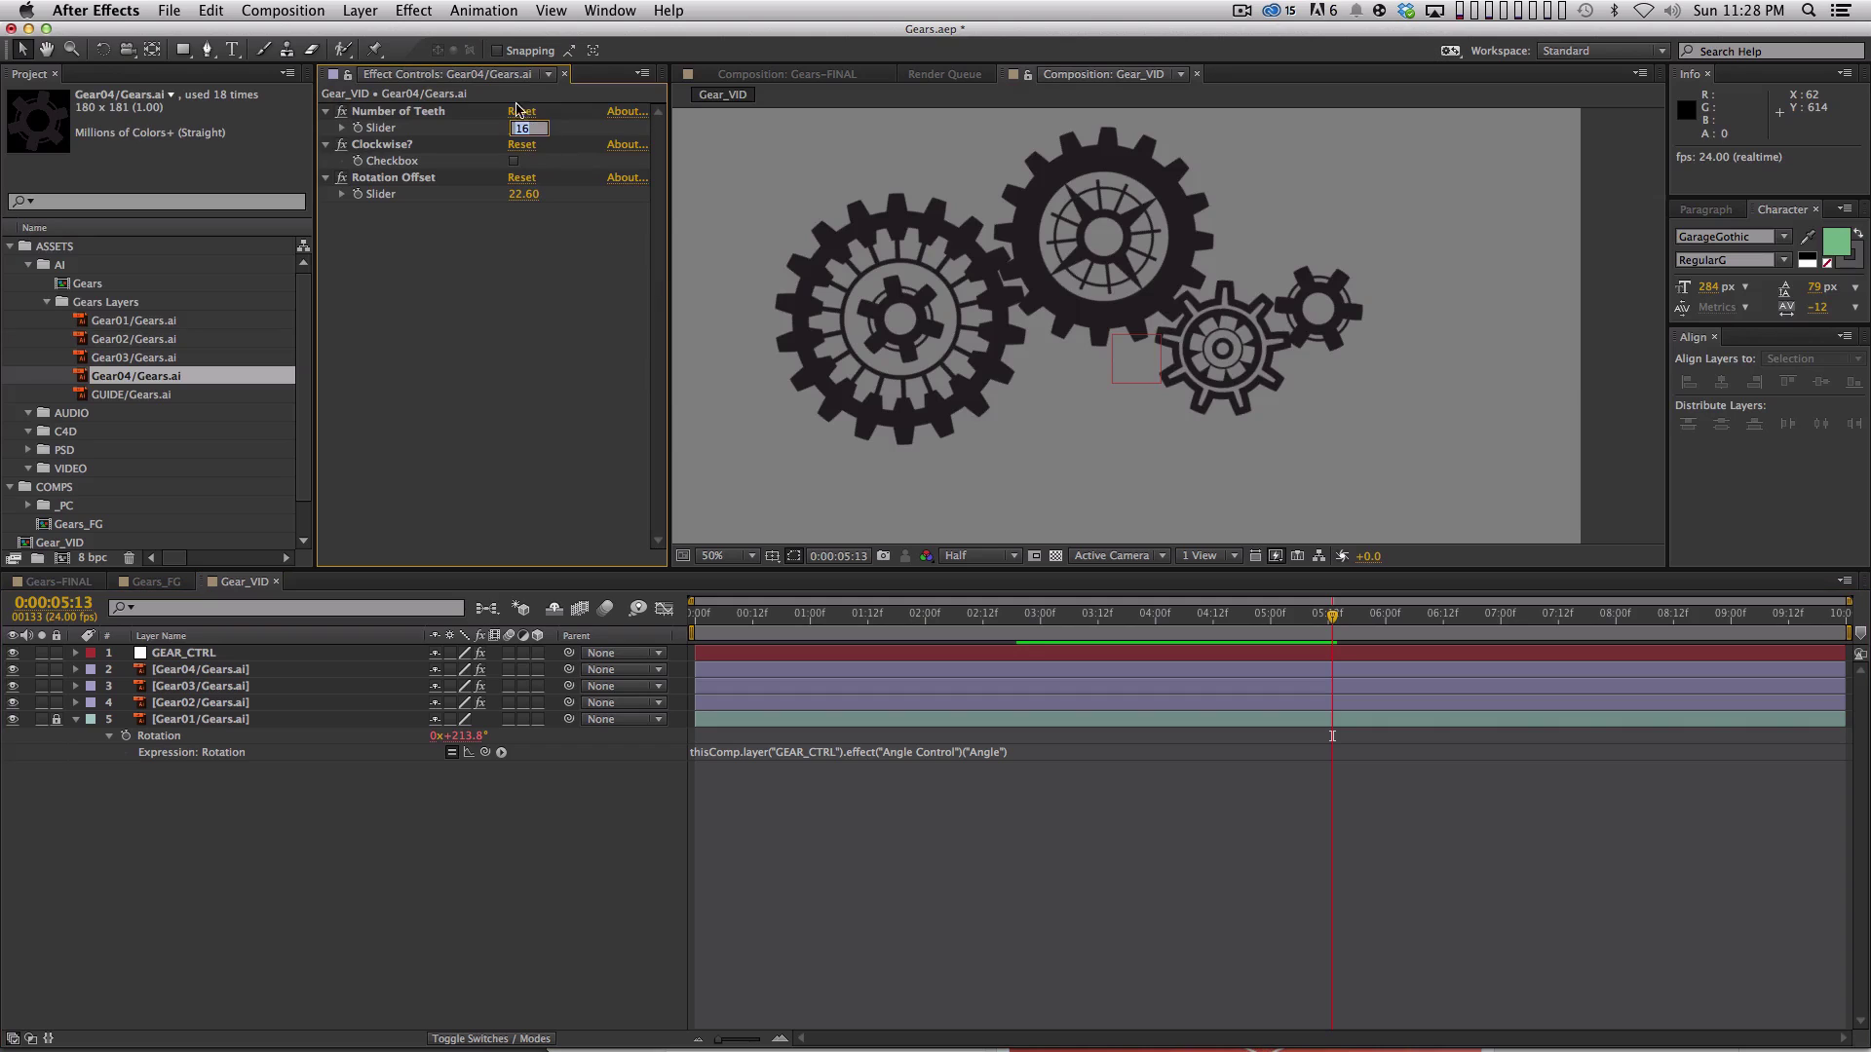
type("6")
key("Return")
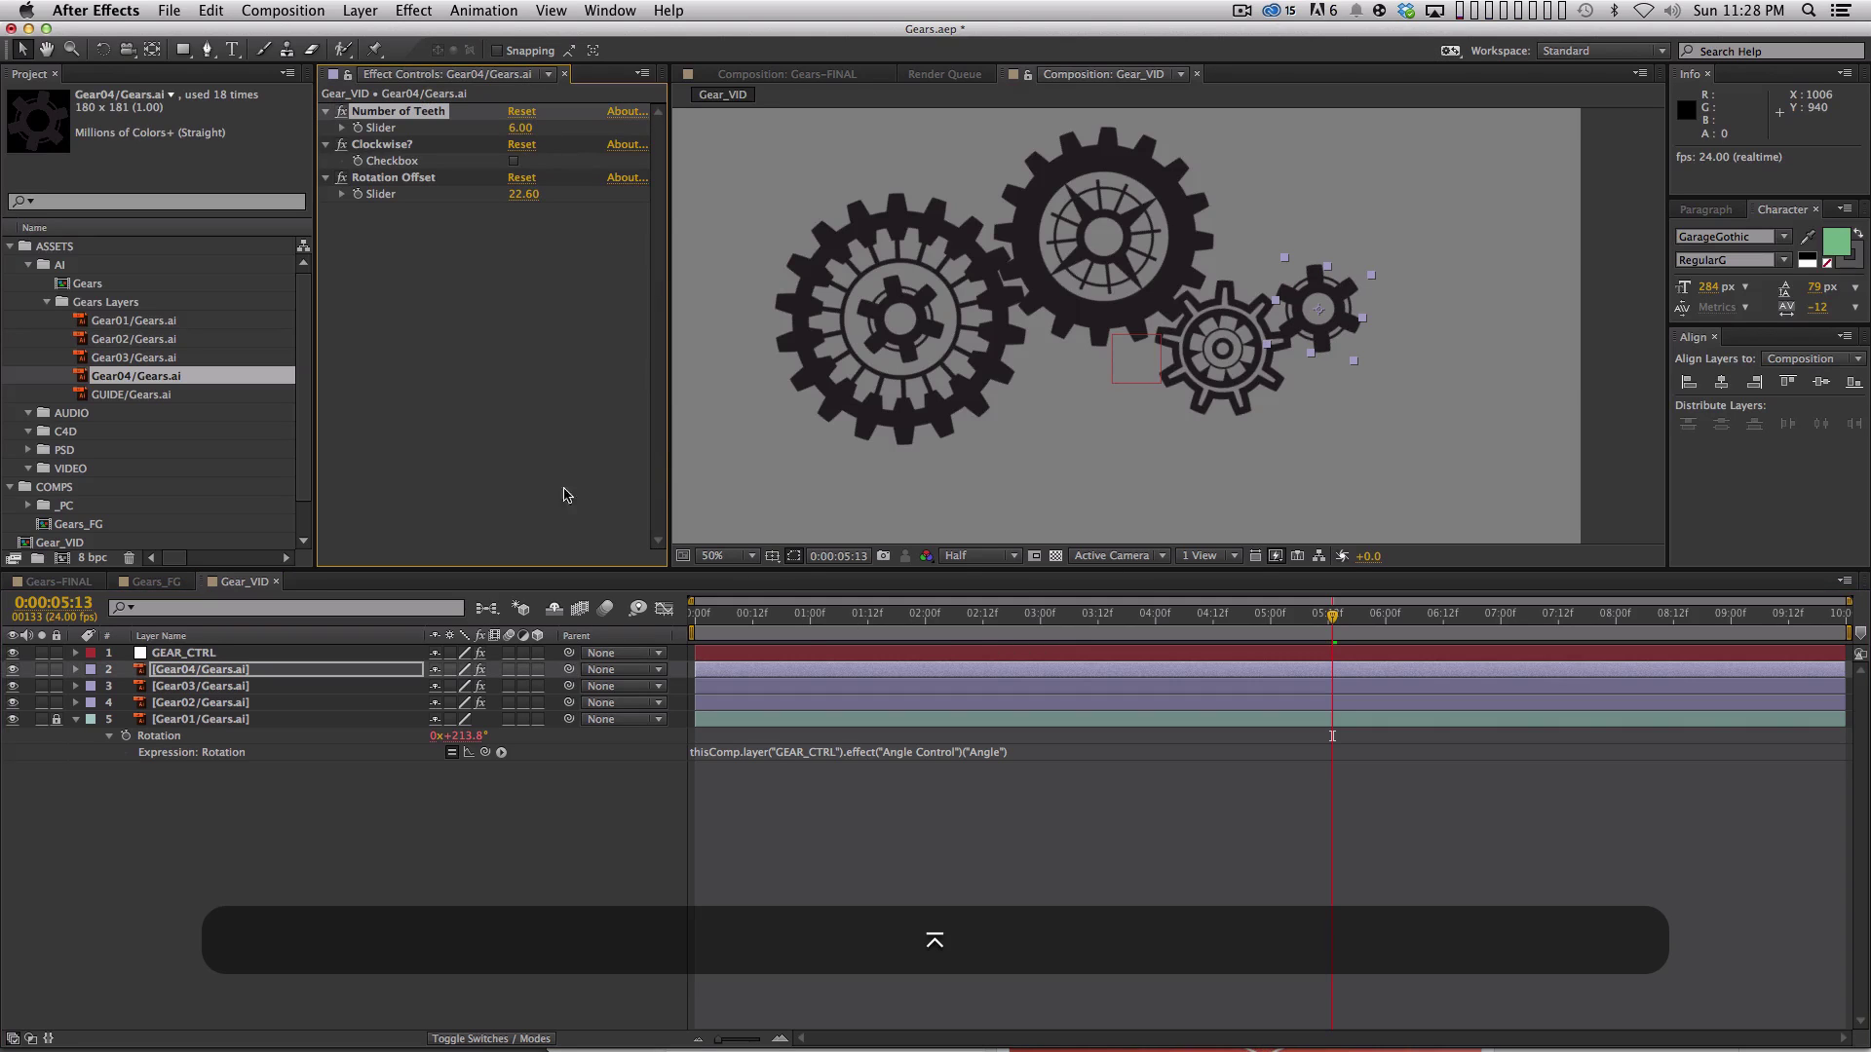
key("space")
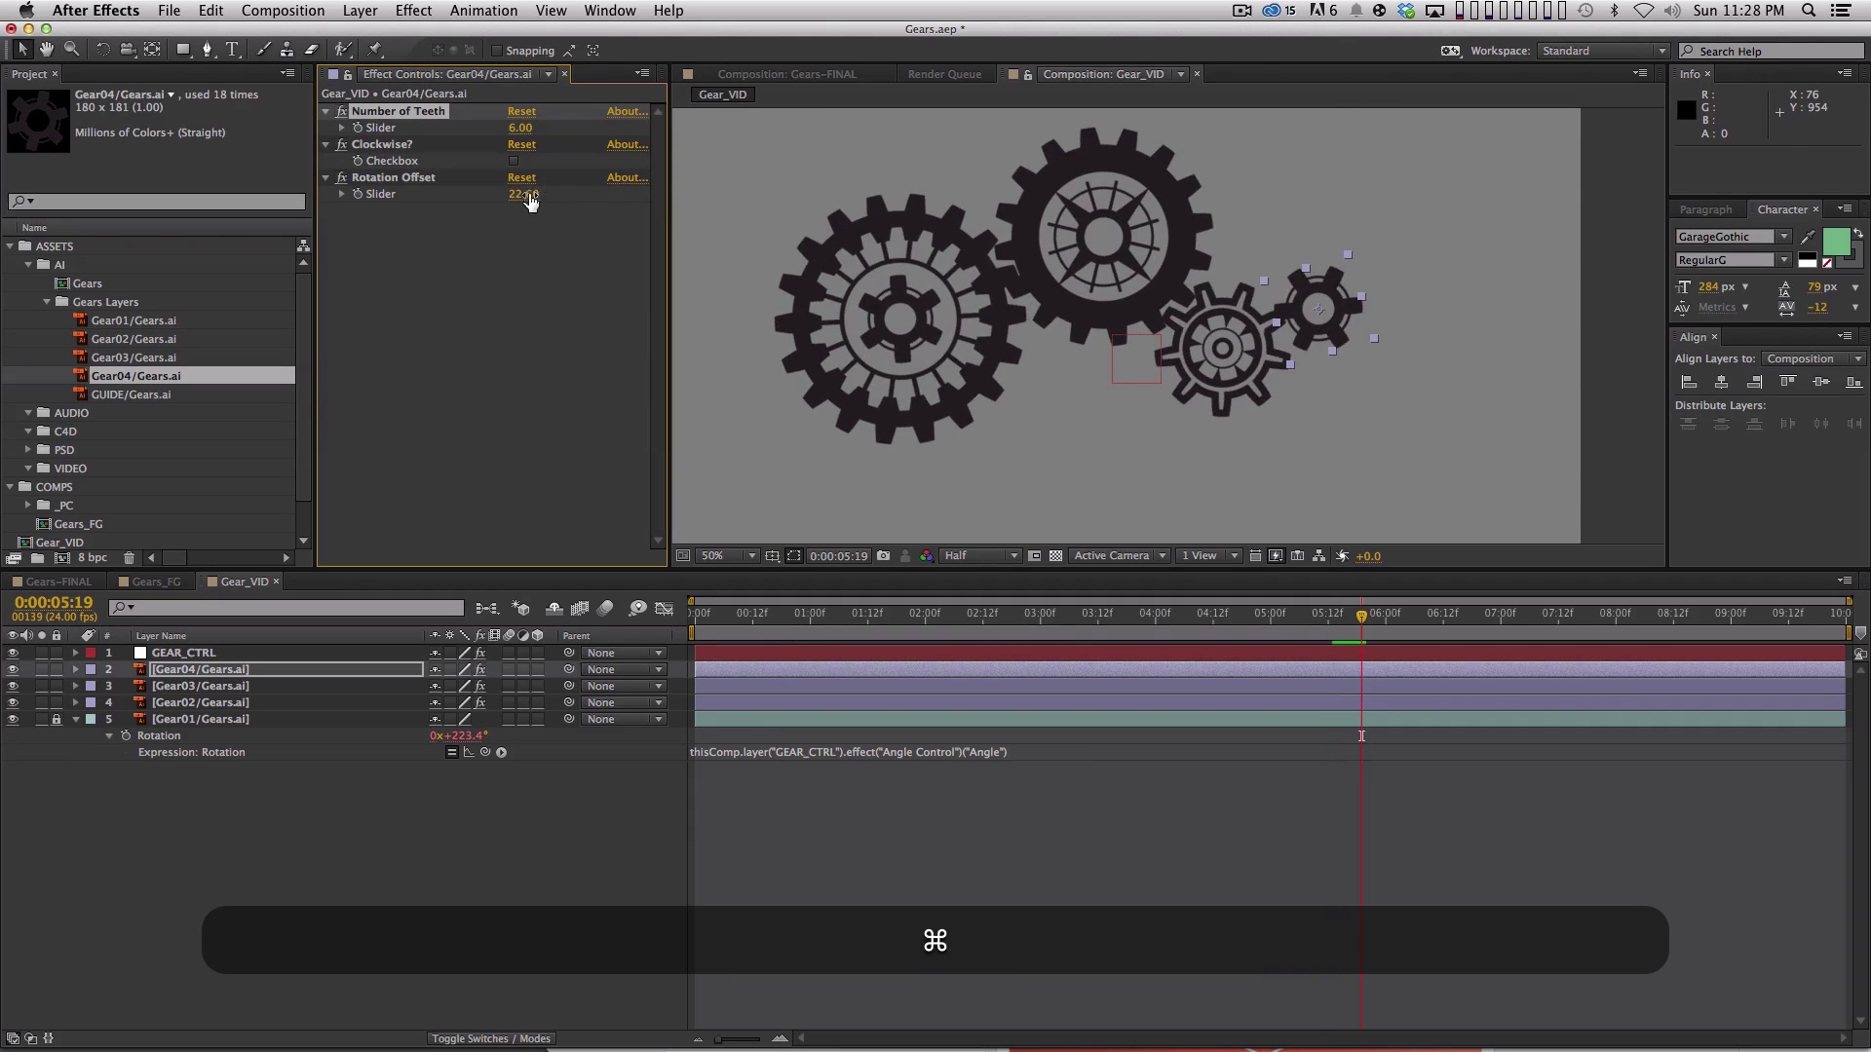
Set Gear04's Rotation Offset slider to 45.00, shift it closer to Gear03 at about 1370, 482, and preview the whole animation.
left_click_drag(523, 194, 586, 187)
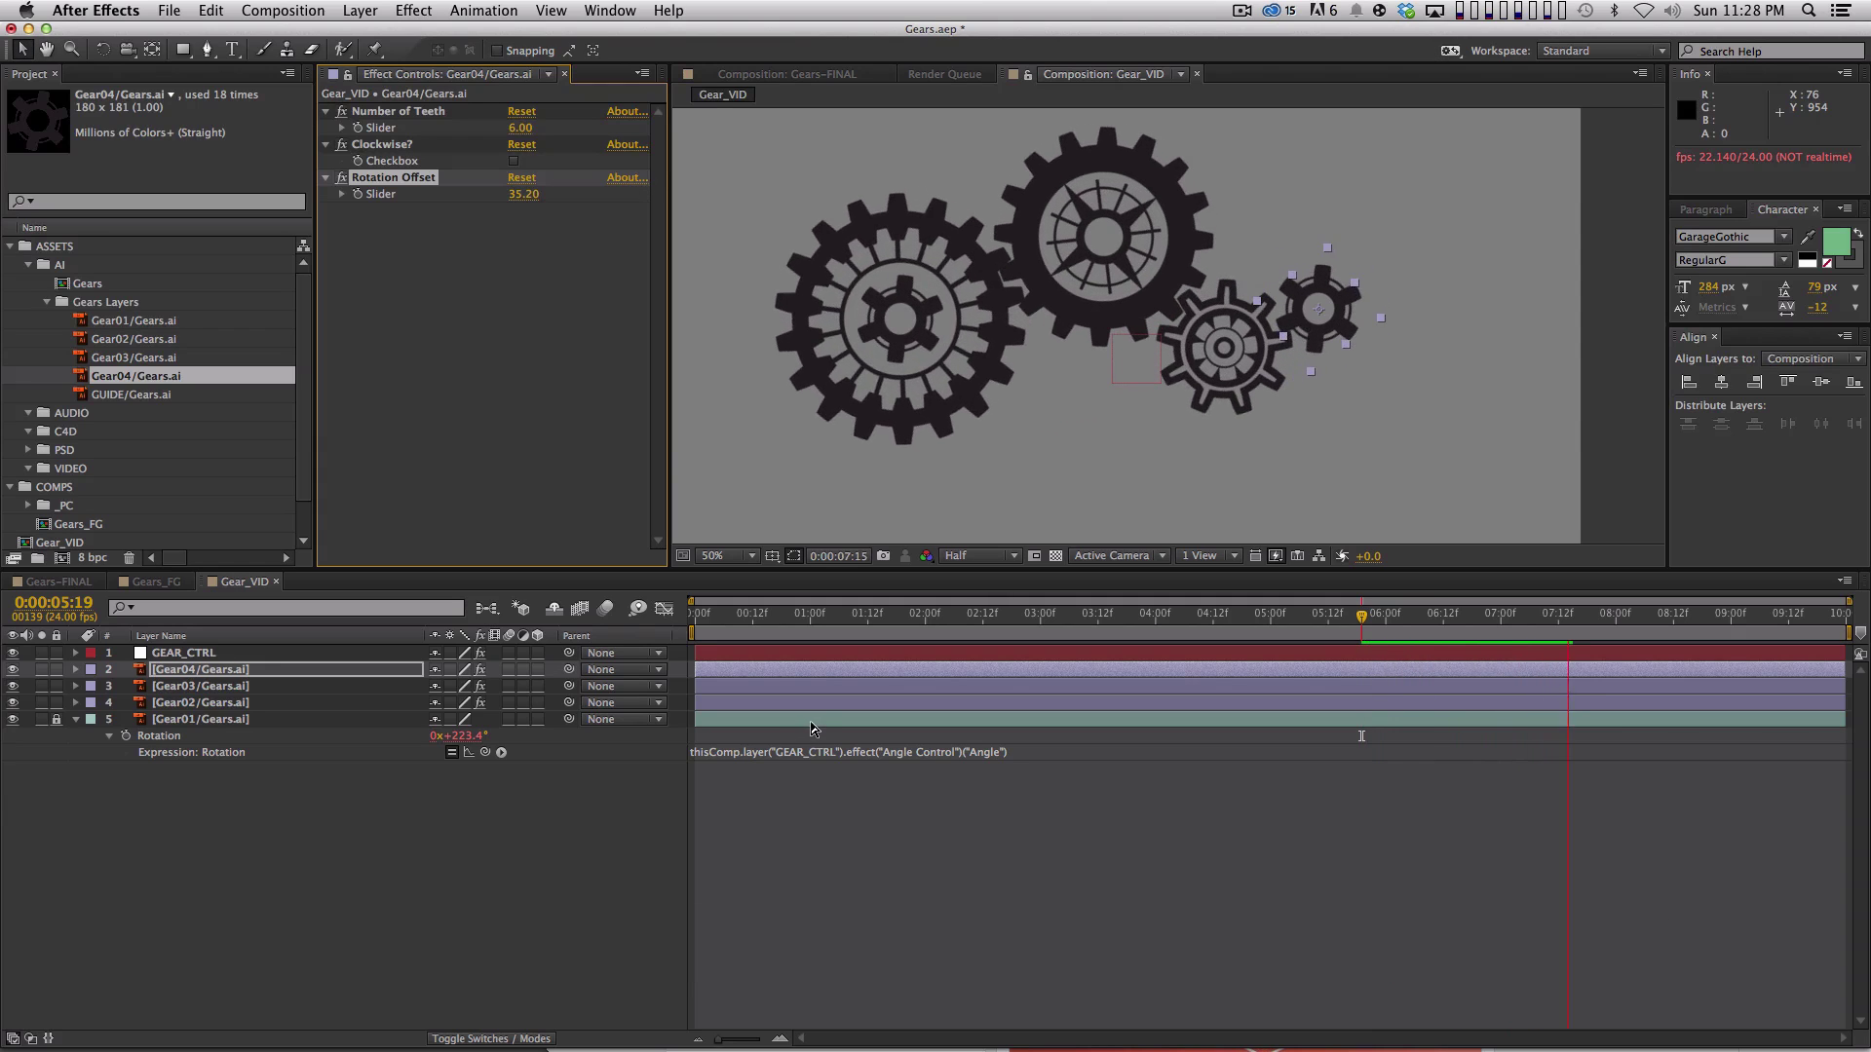
key("space")
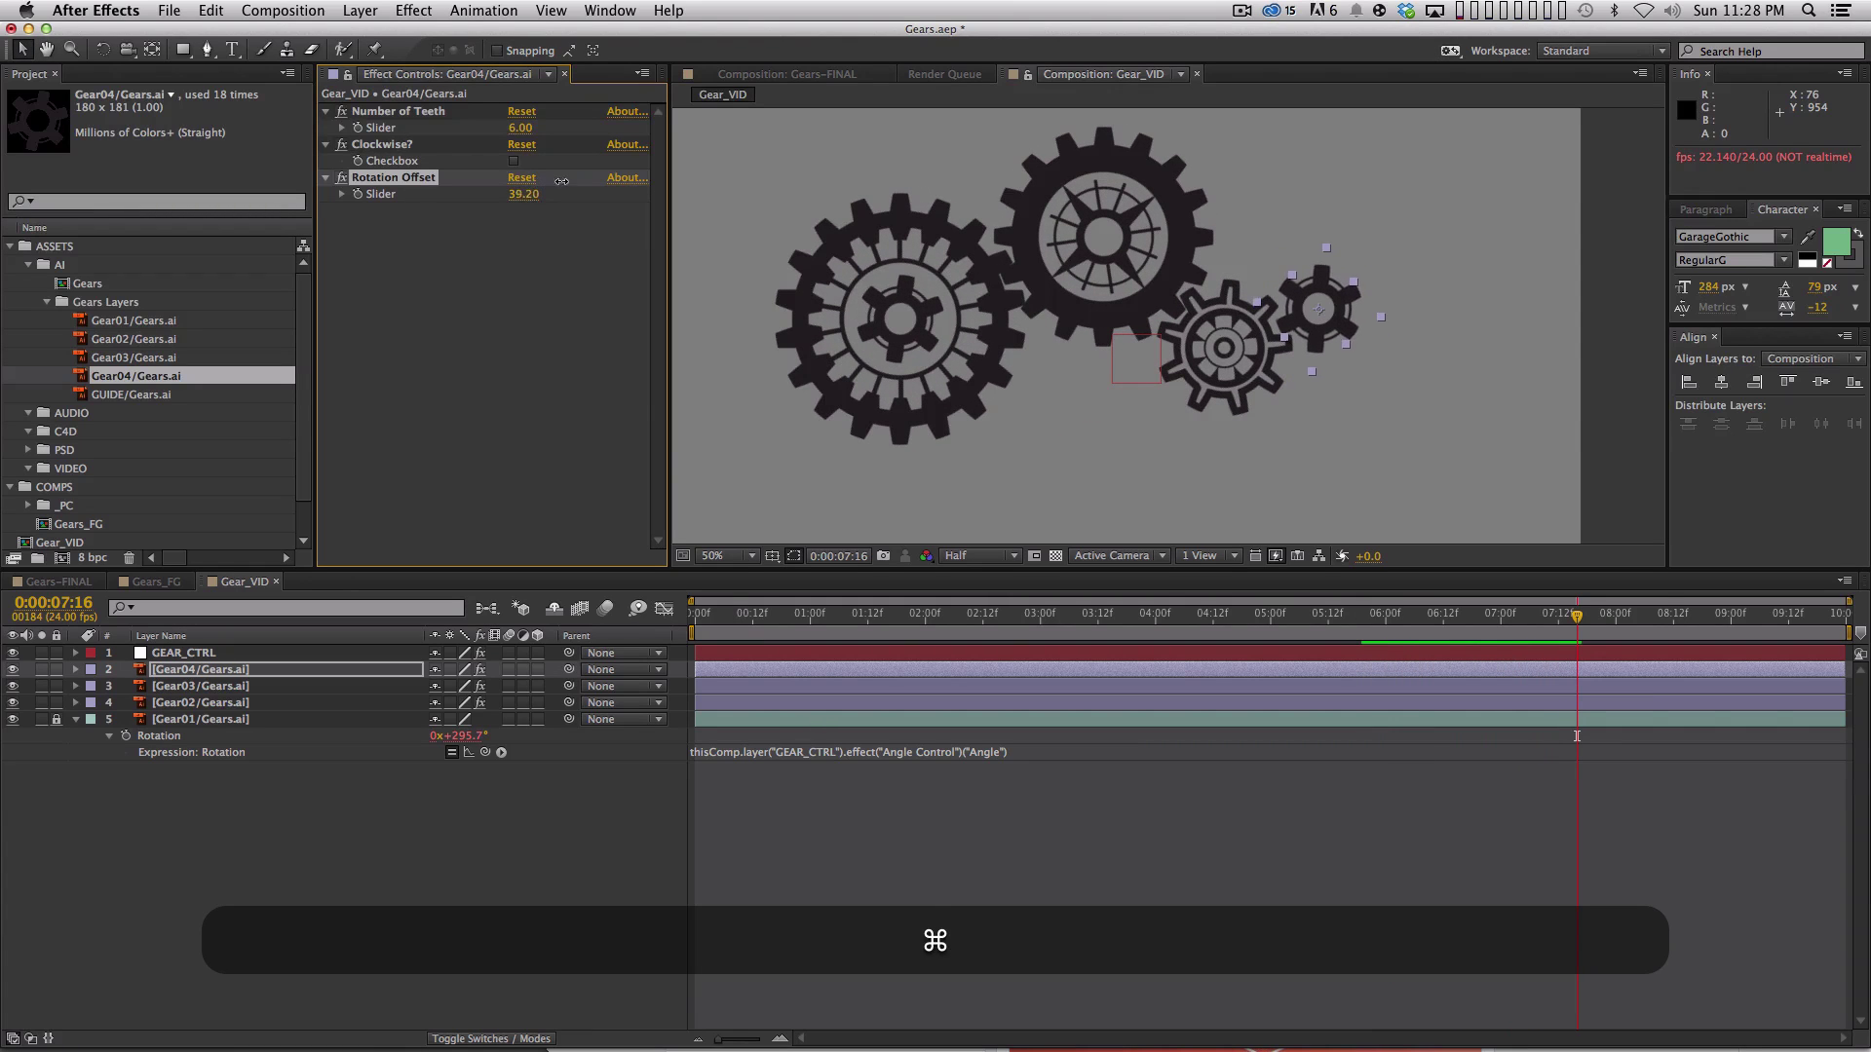
left_click_drag(1313, 314, 1308, 312)
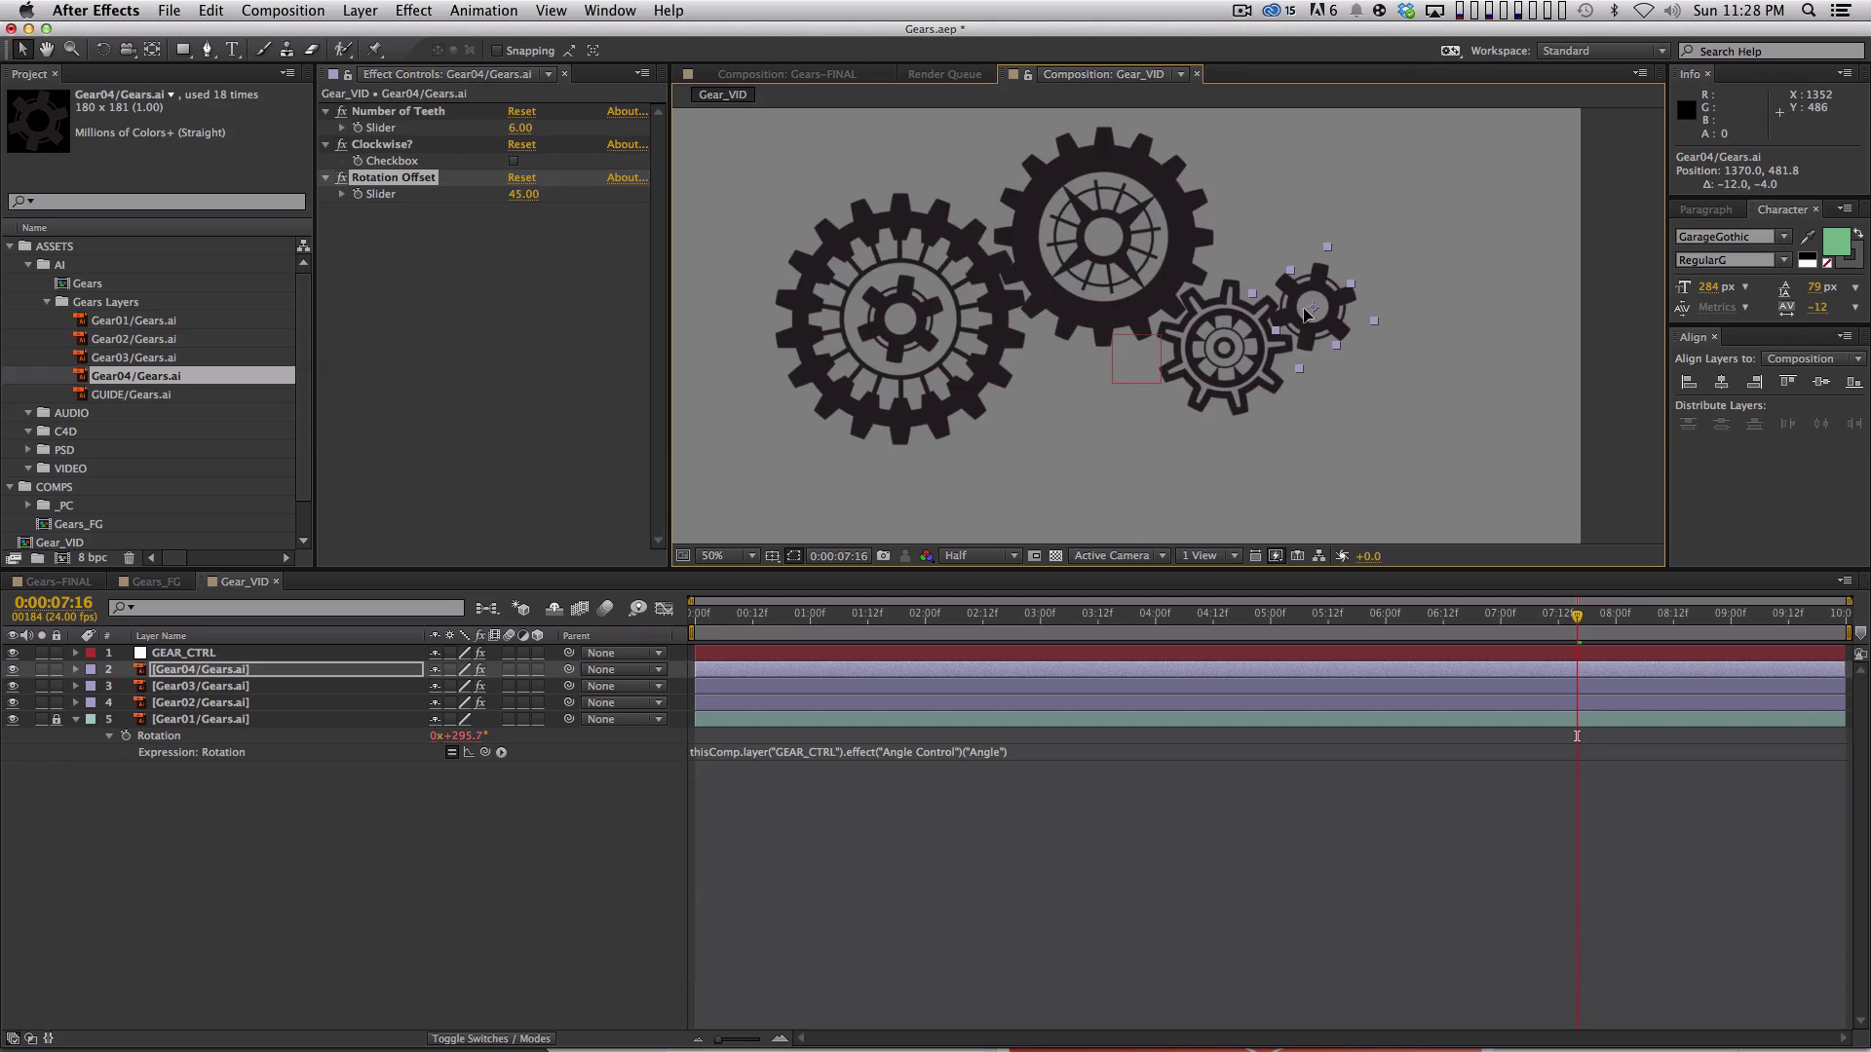
key("space")
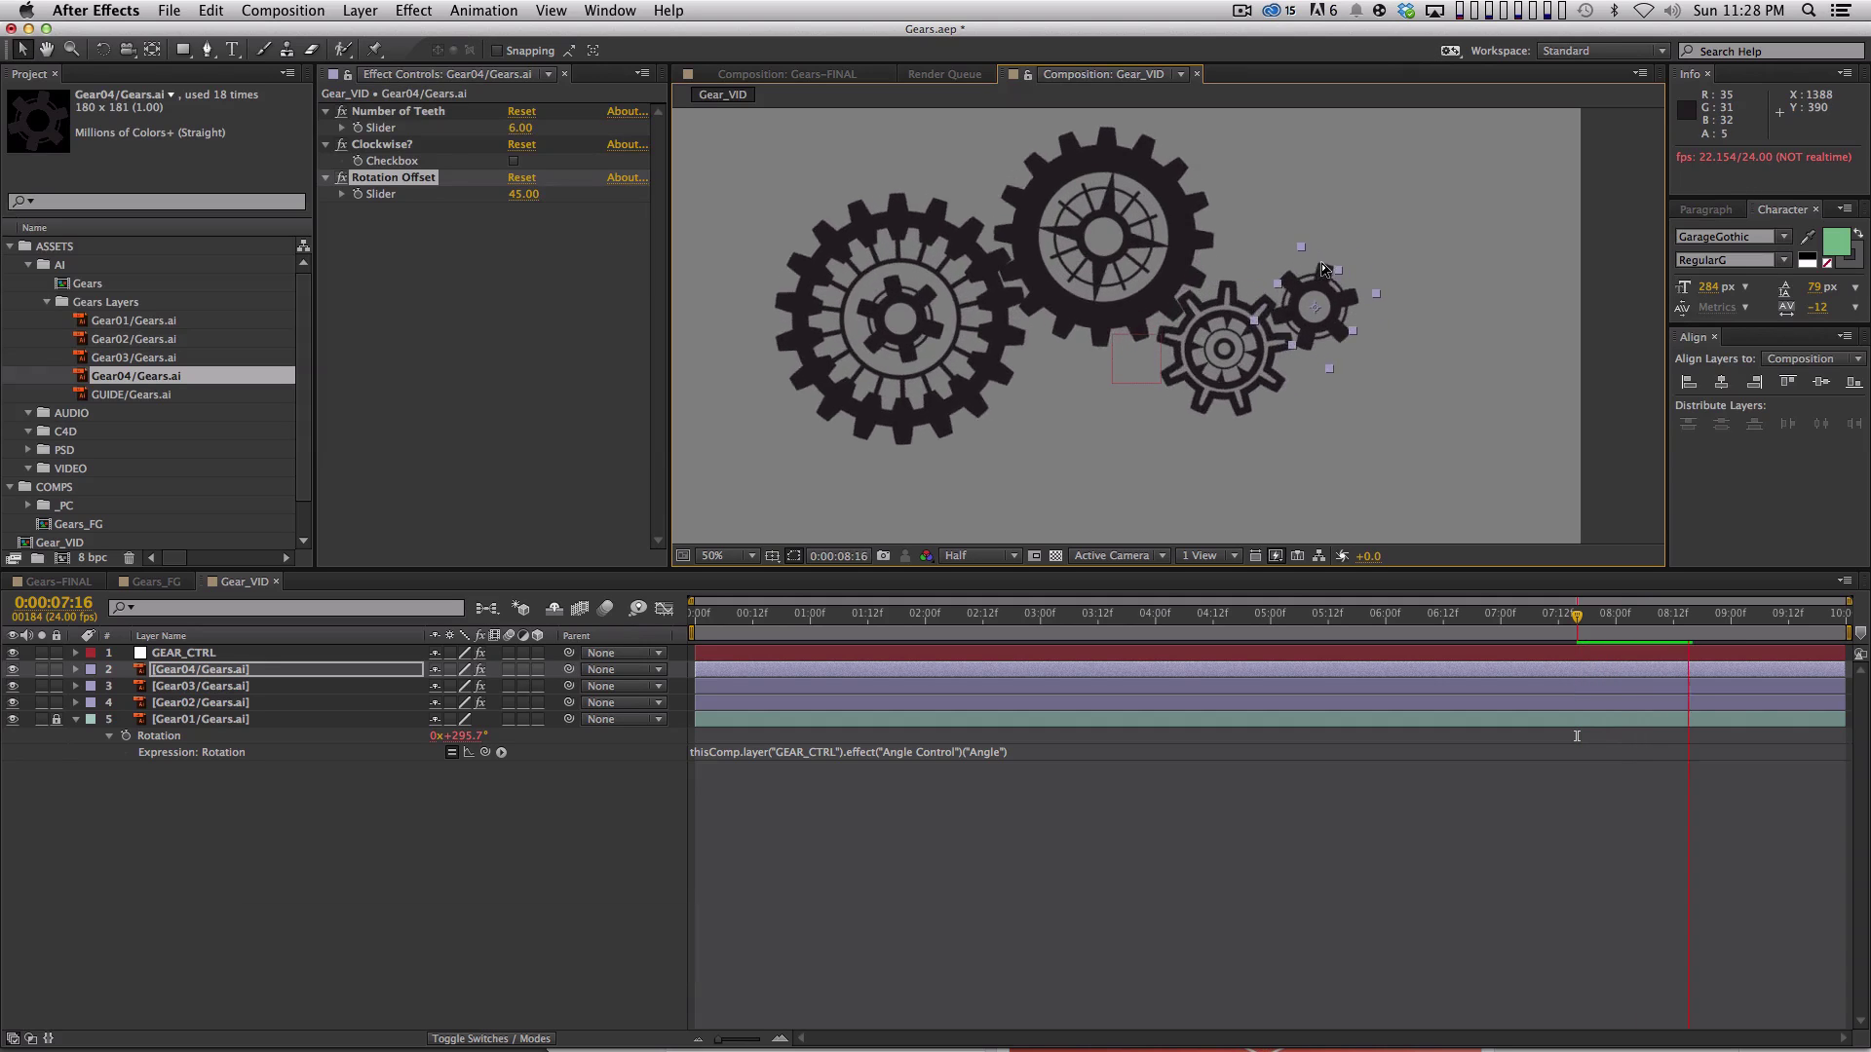
left_click(1176, 775)
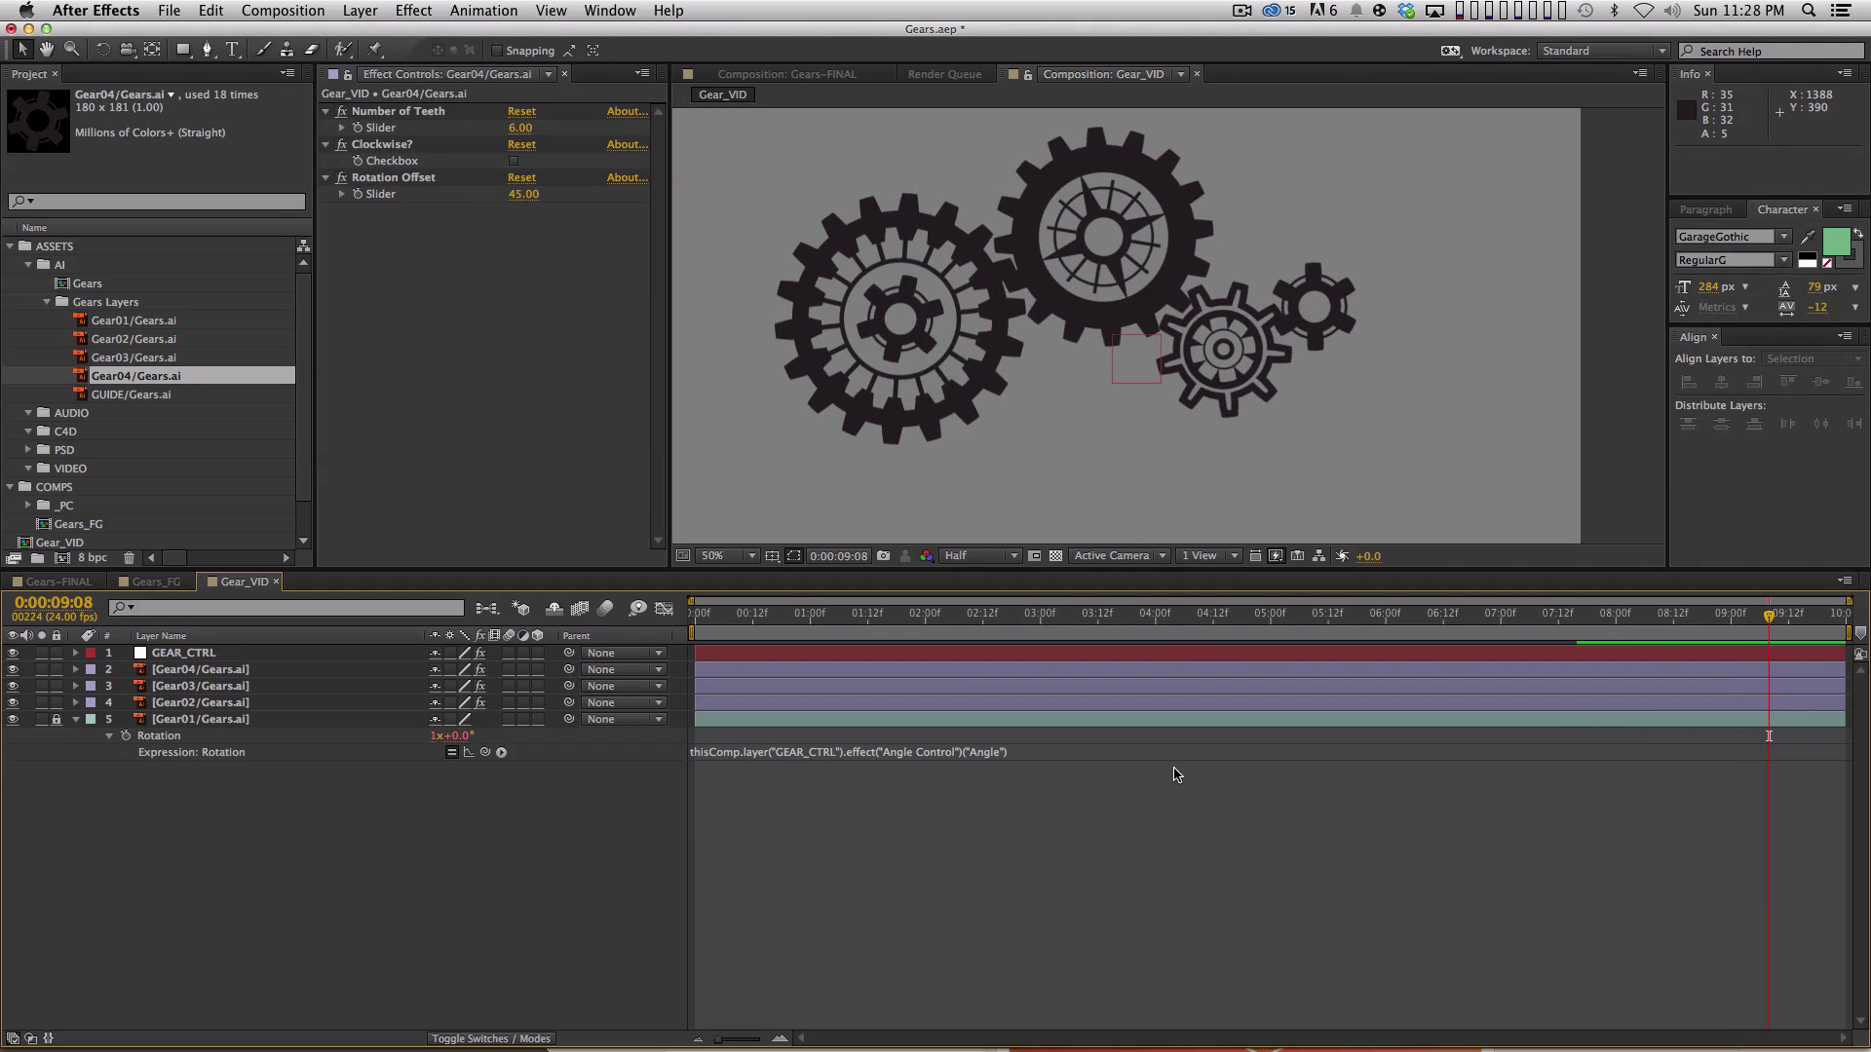
key("KP_0")
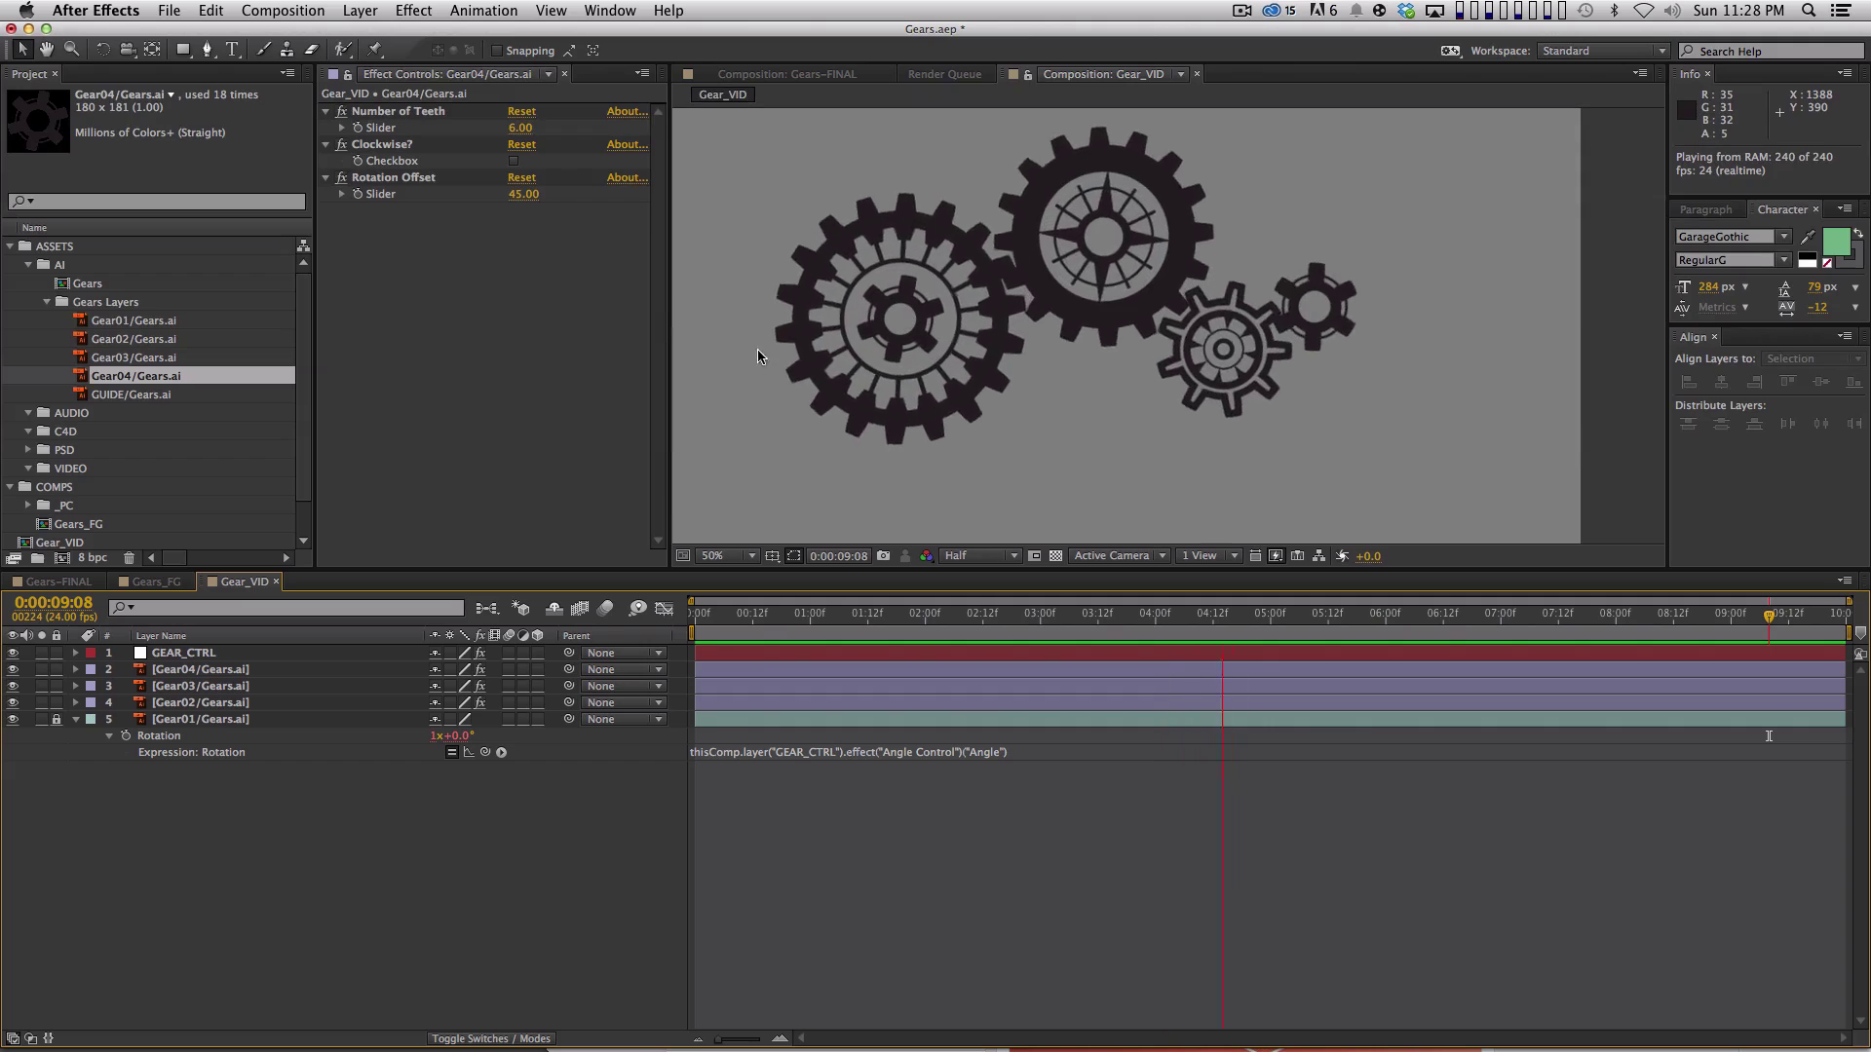
key("space")
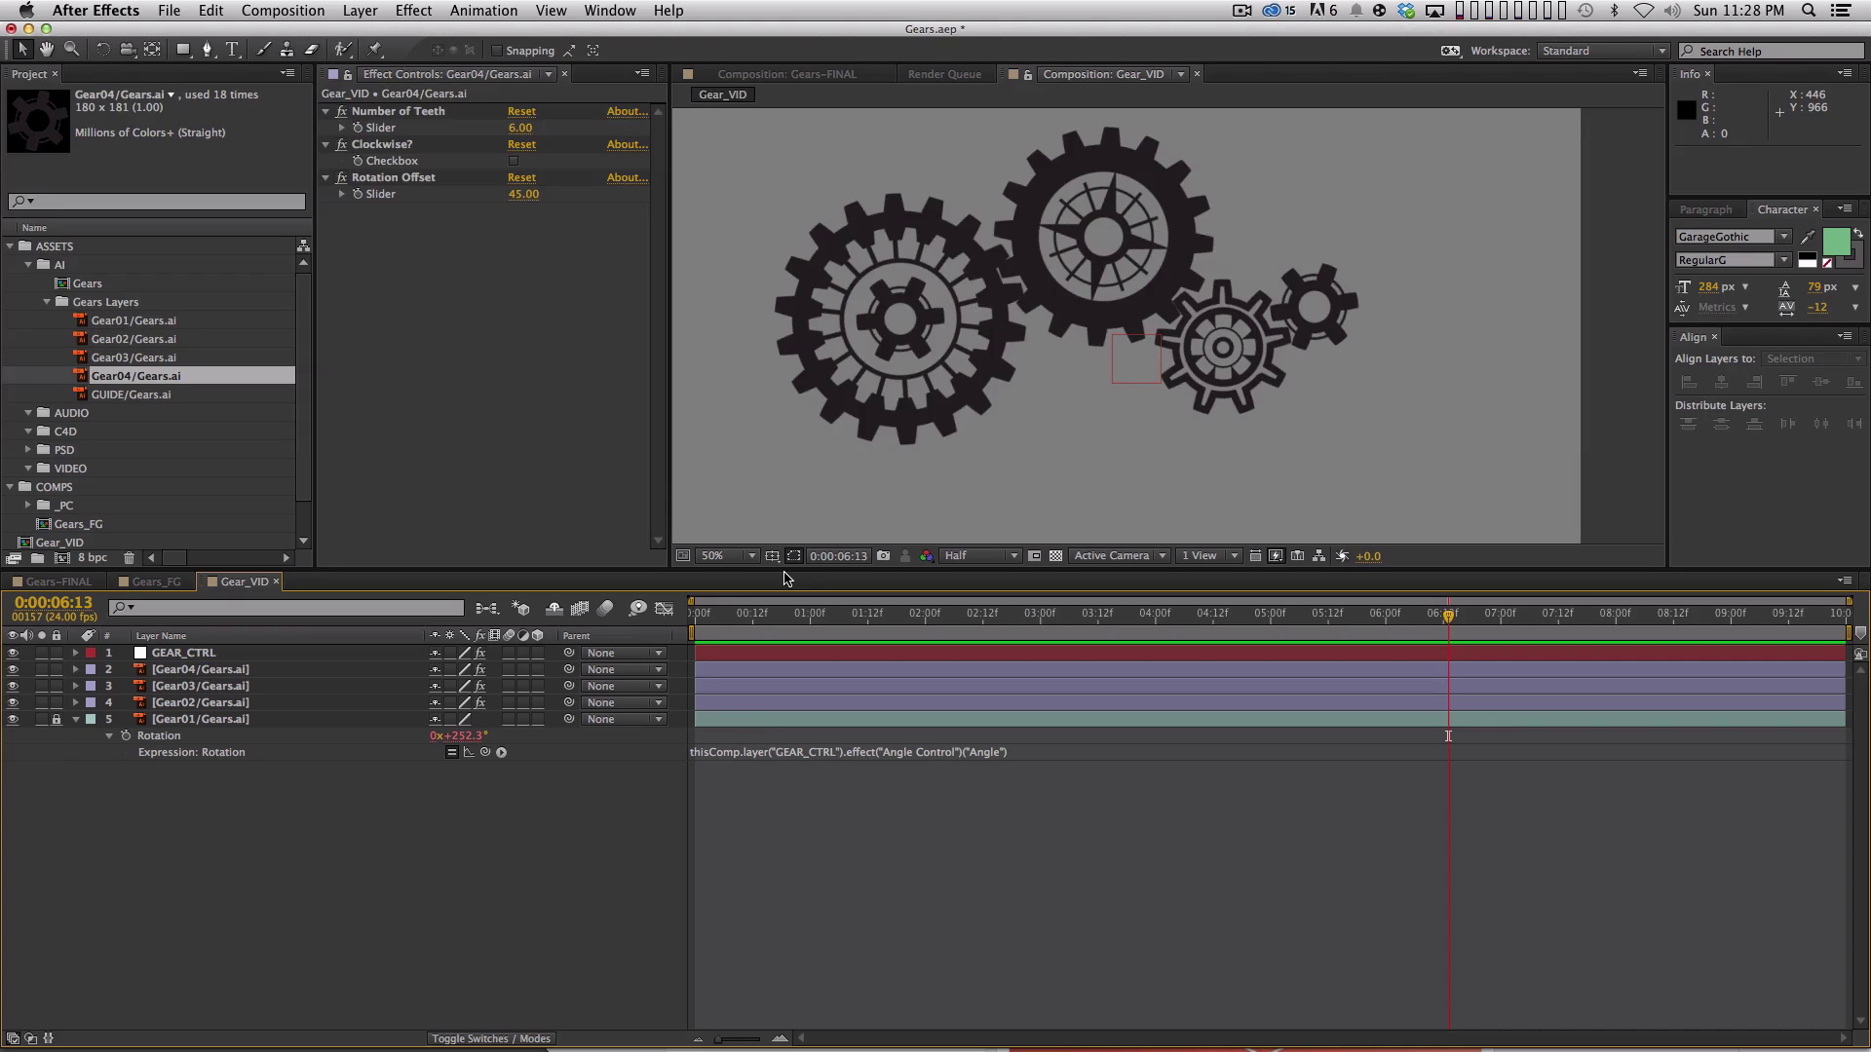
Duplicate Gear02 and place the copy at about 253, 870 against Gear01's lower-left teeth.
key("comma")
key("comma")
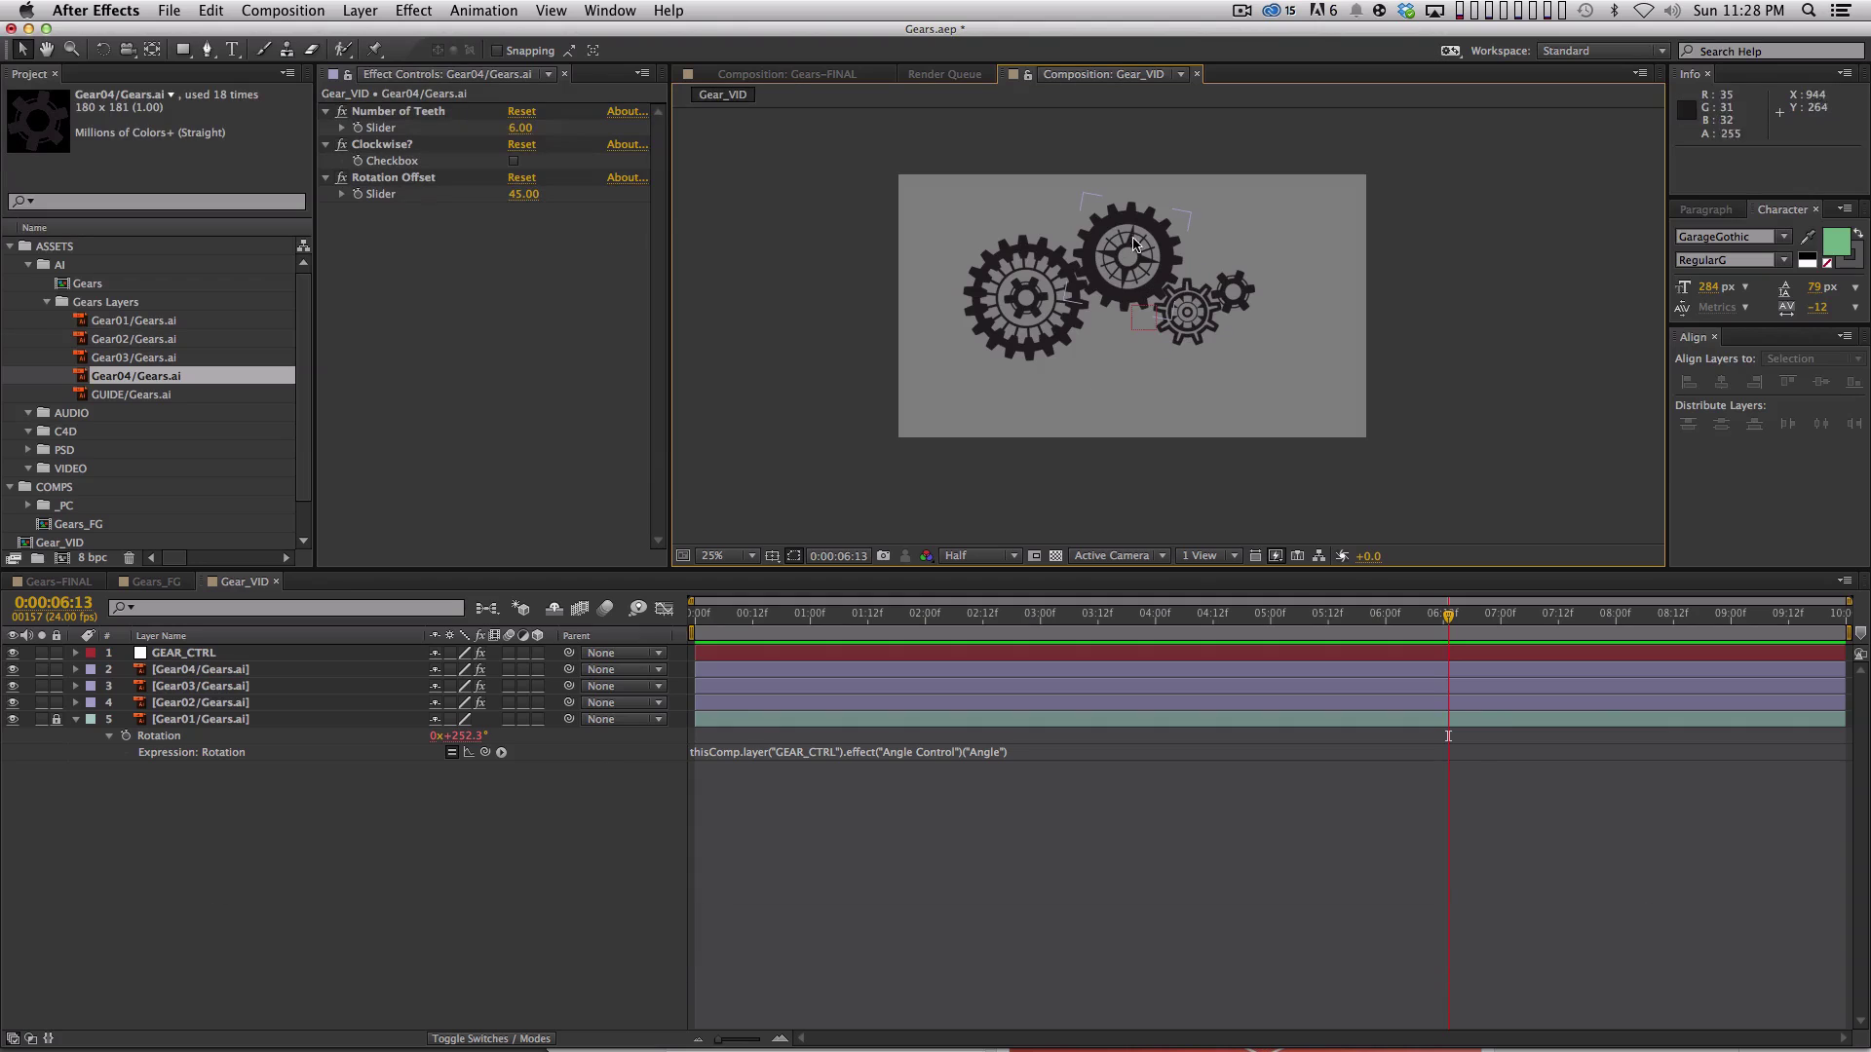
left_click(1140, 239)
key("super+d")
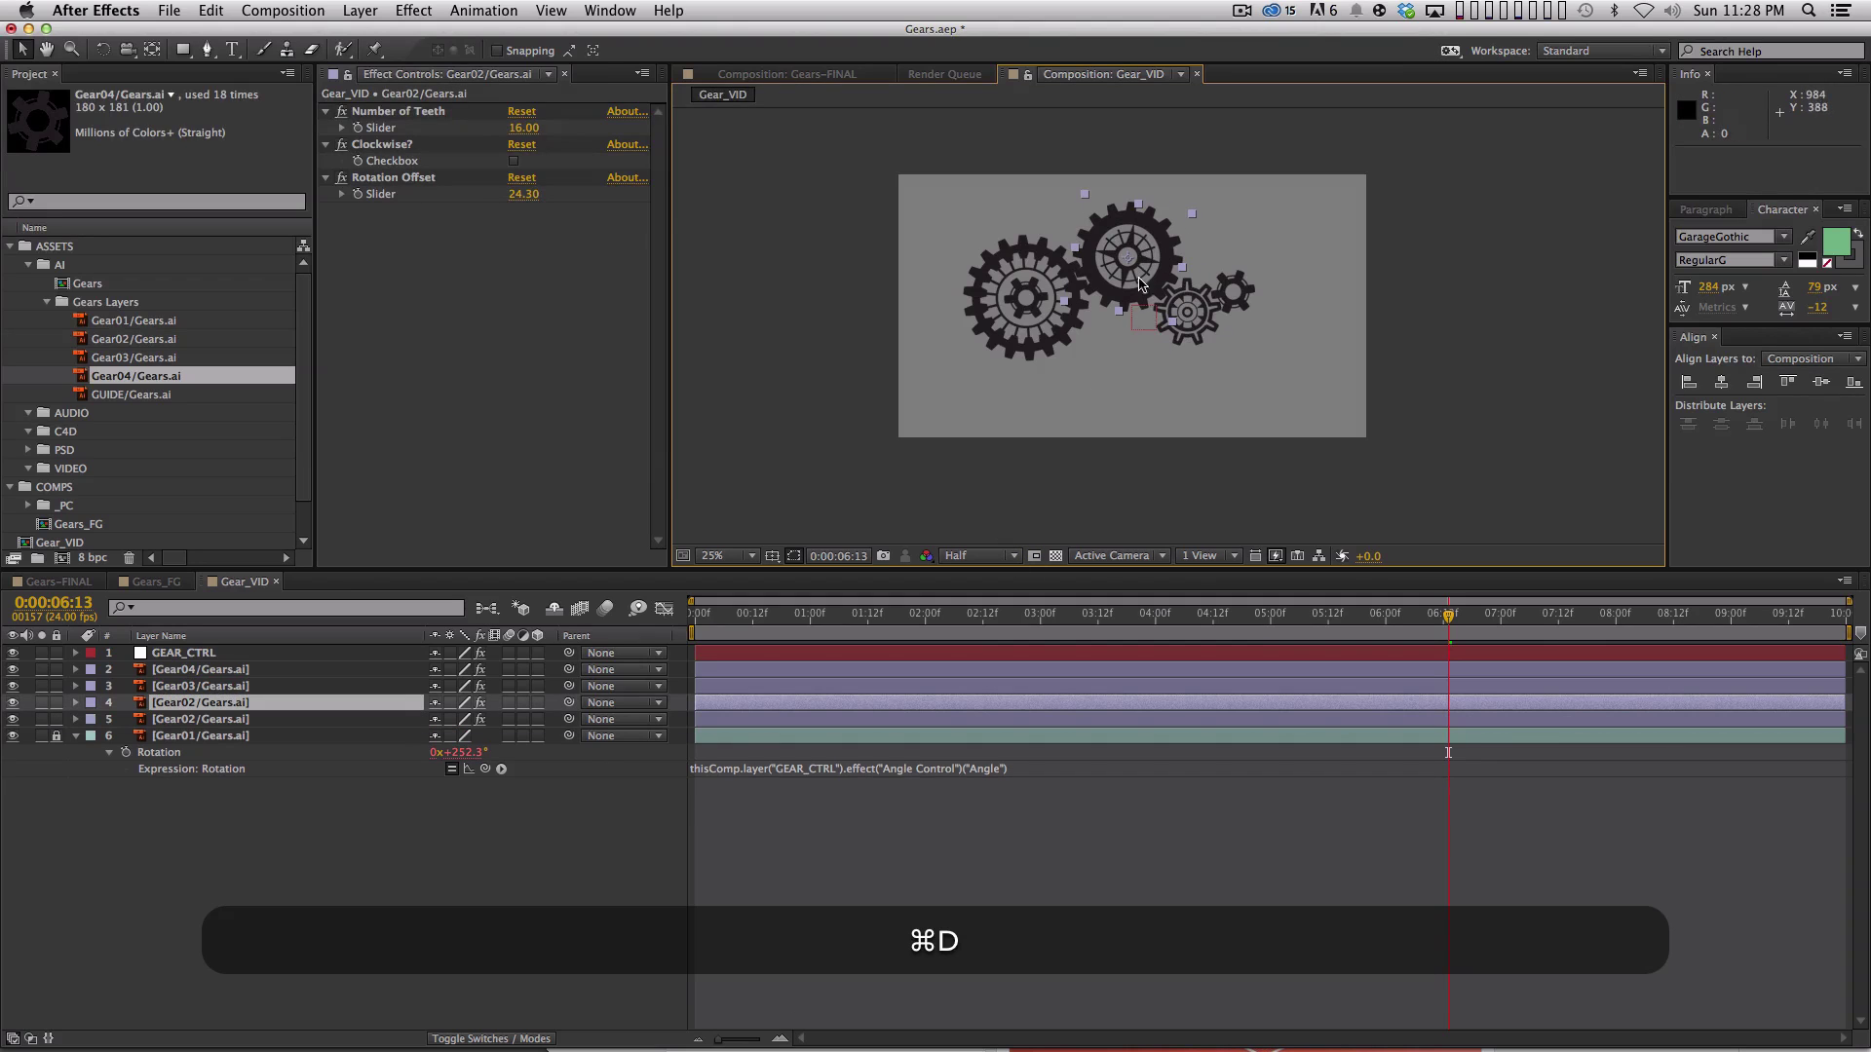
left_click_drag(1106, 252, 948, 371)
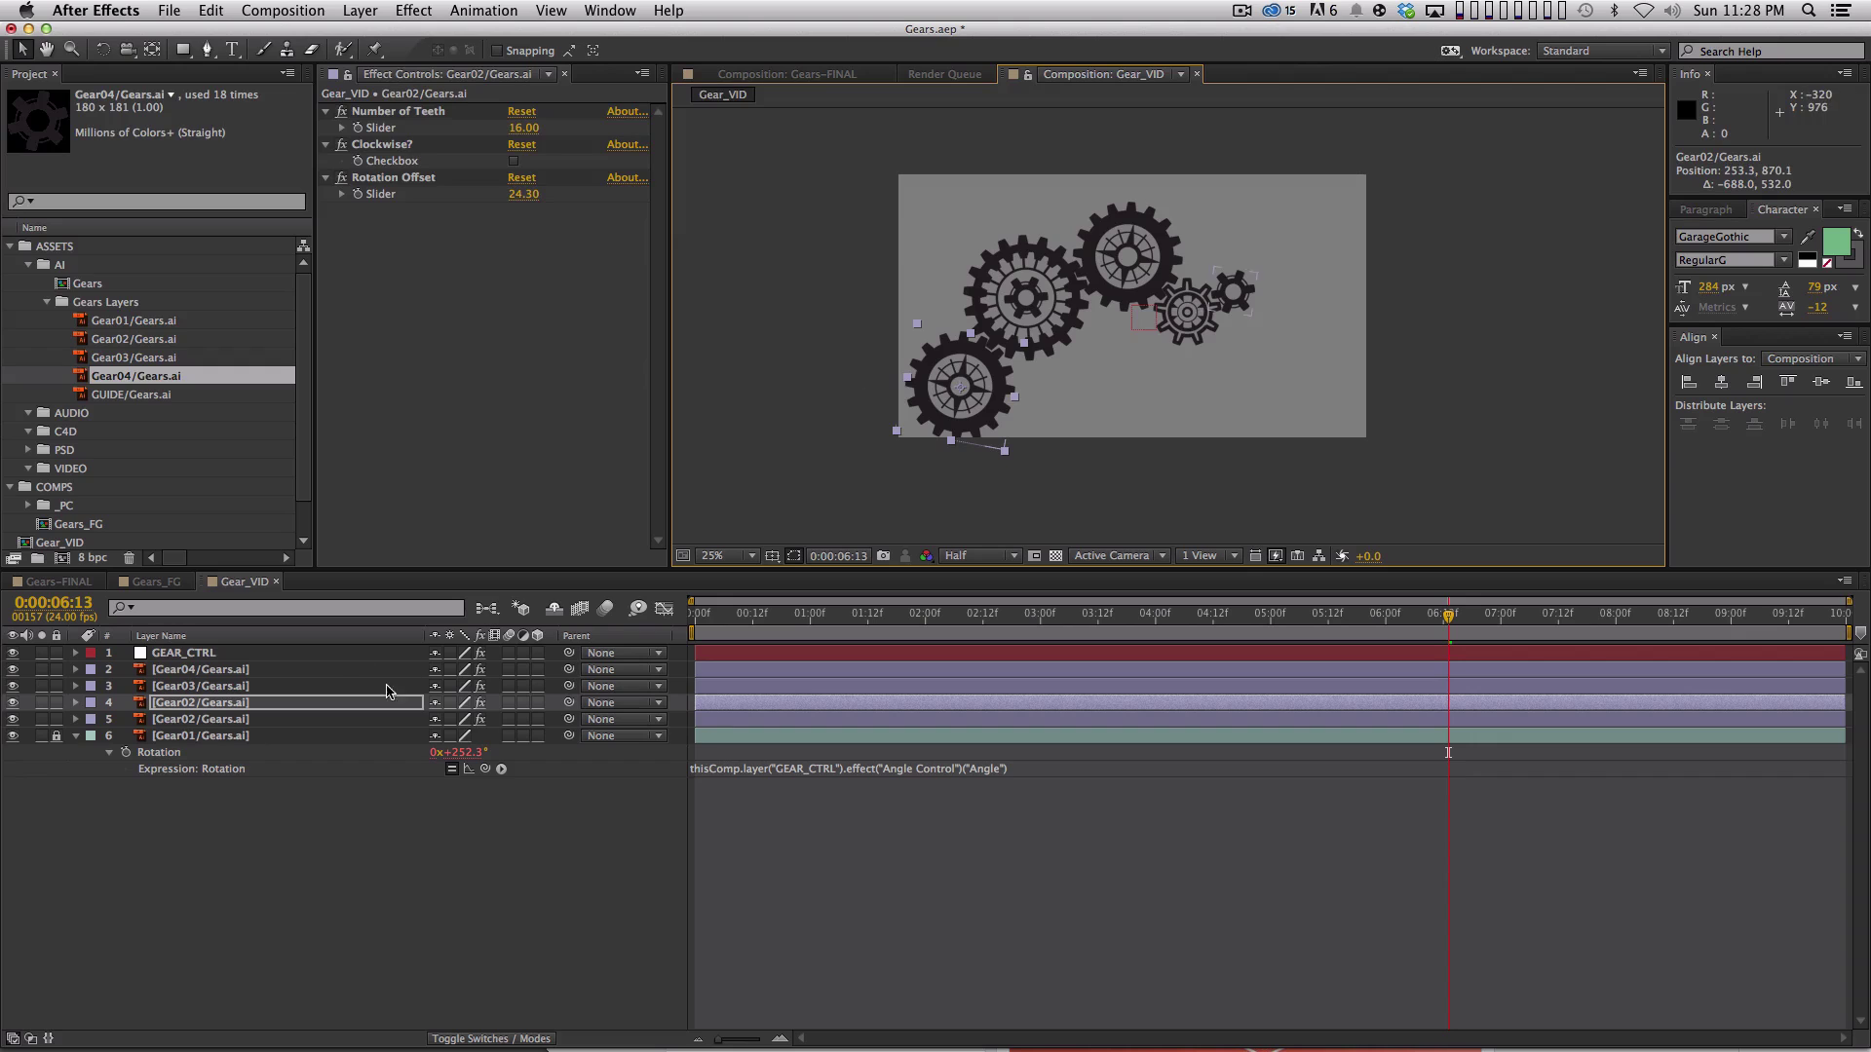
Scale the duplicated Gear02 to 74% and preview how it meshes with Gear01.
key("s")
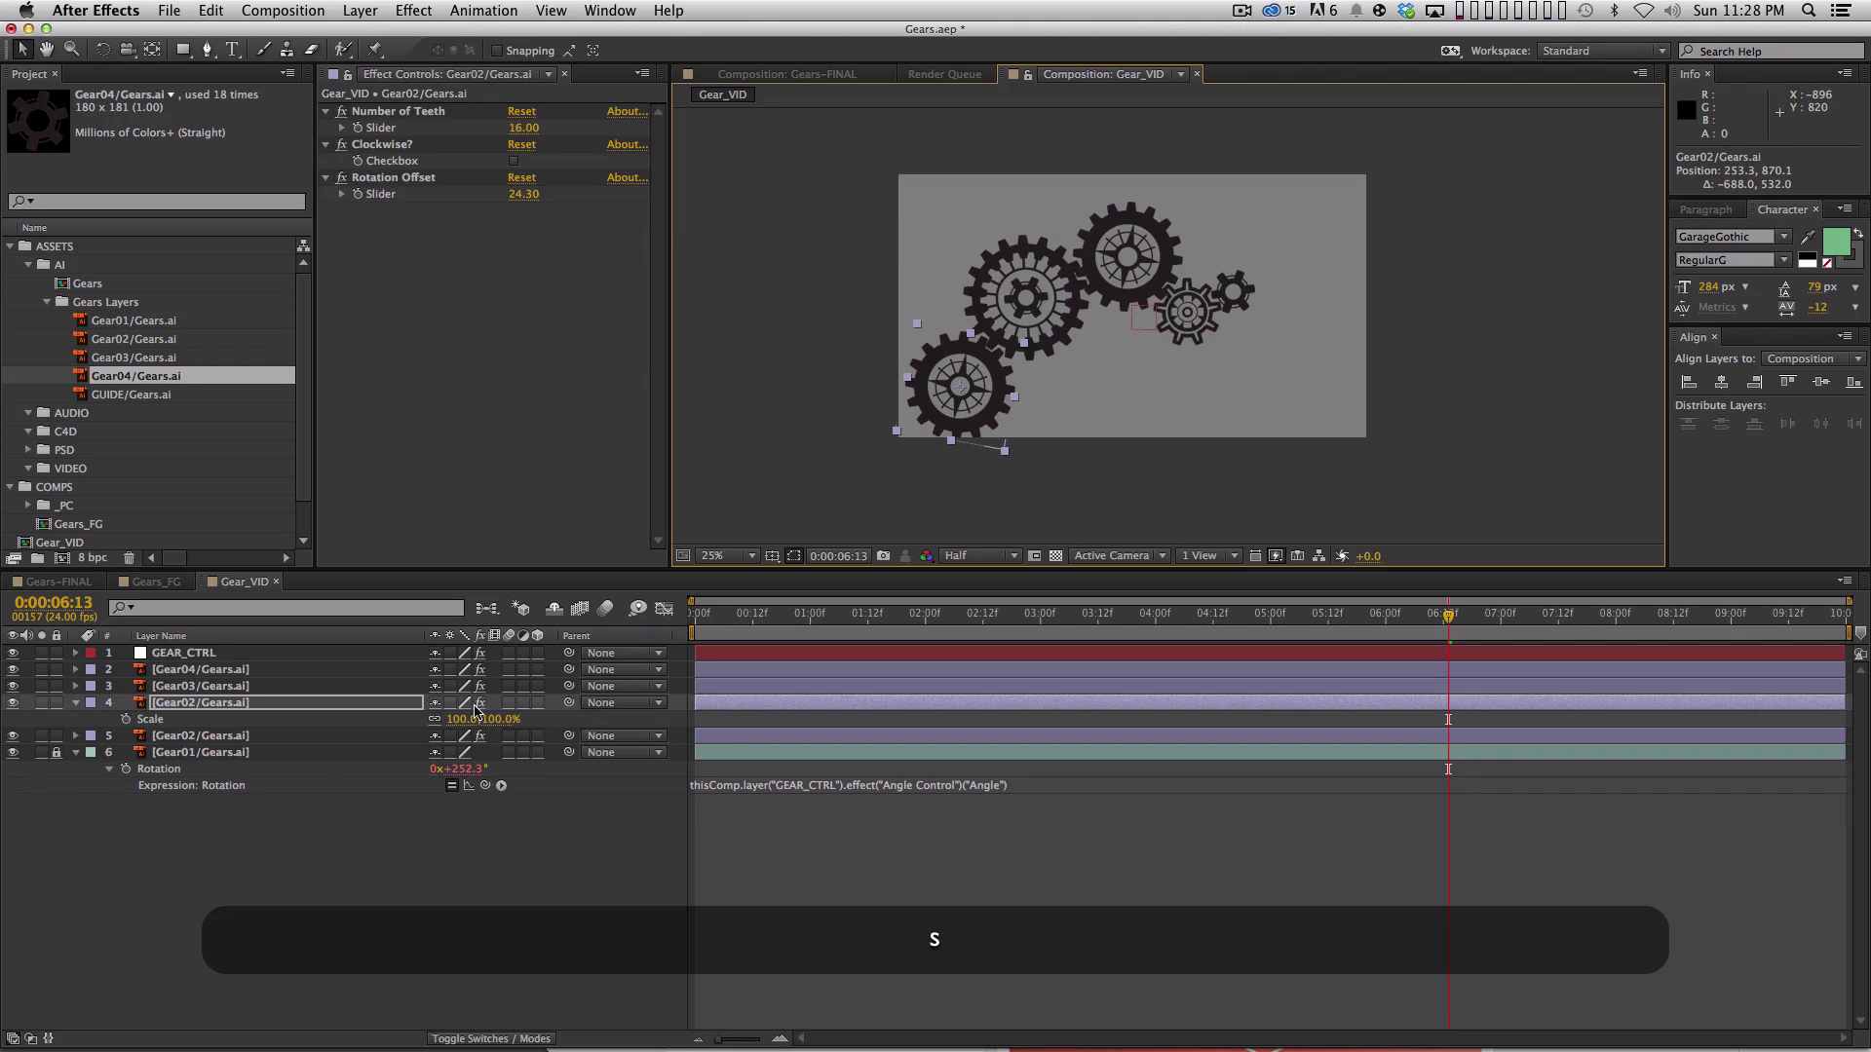
left_click_drag(501, 723, 479, 721)
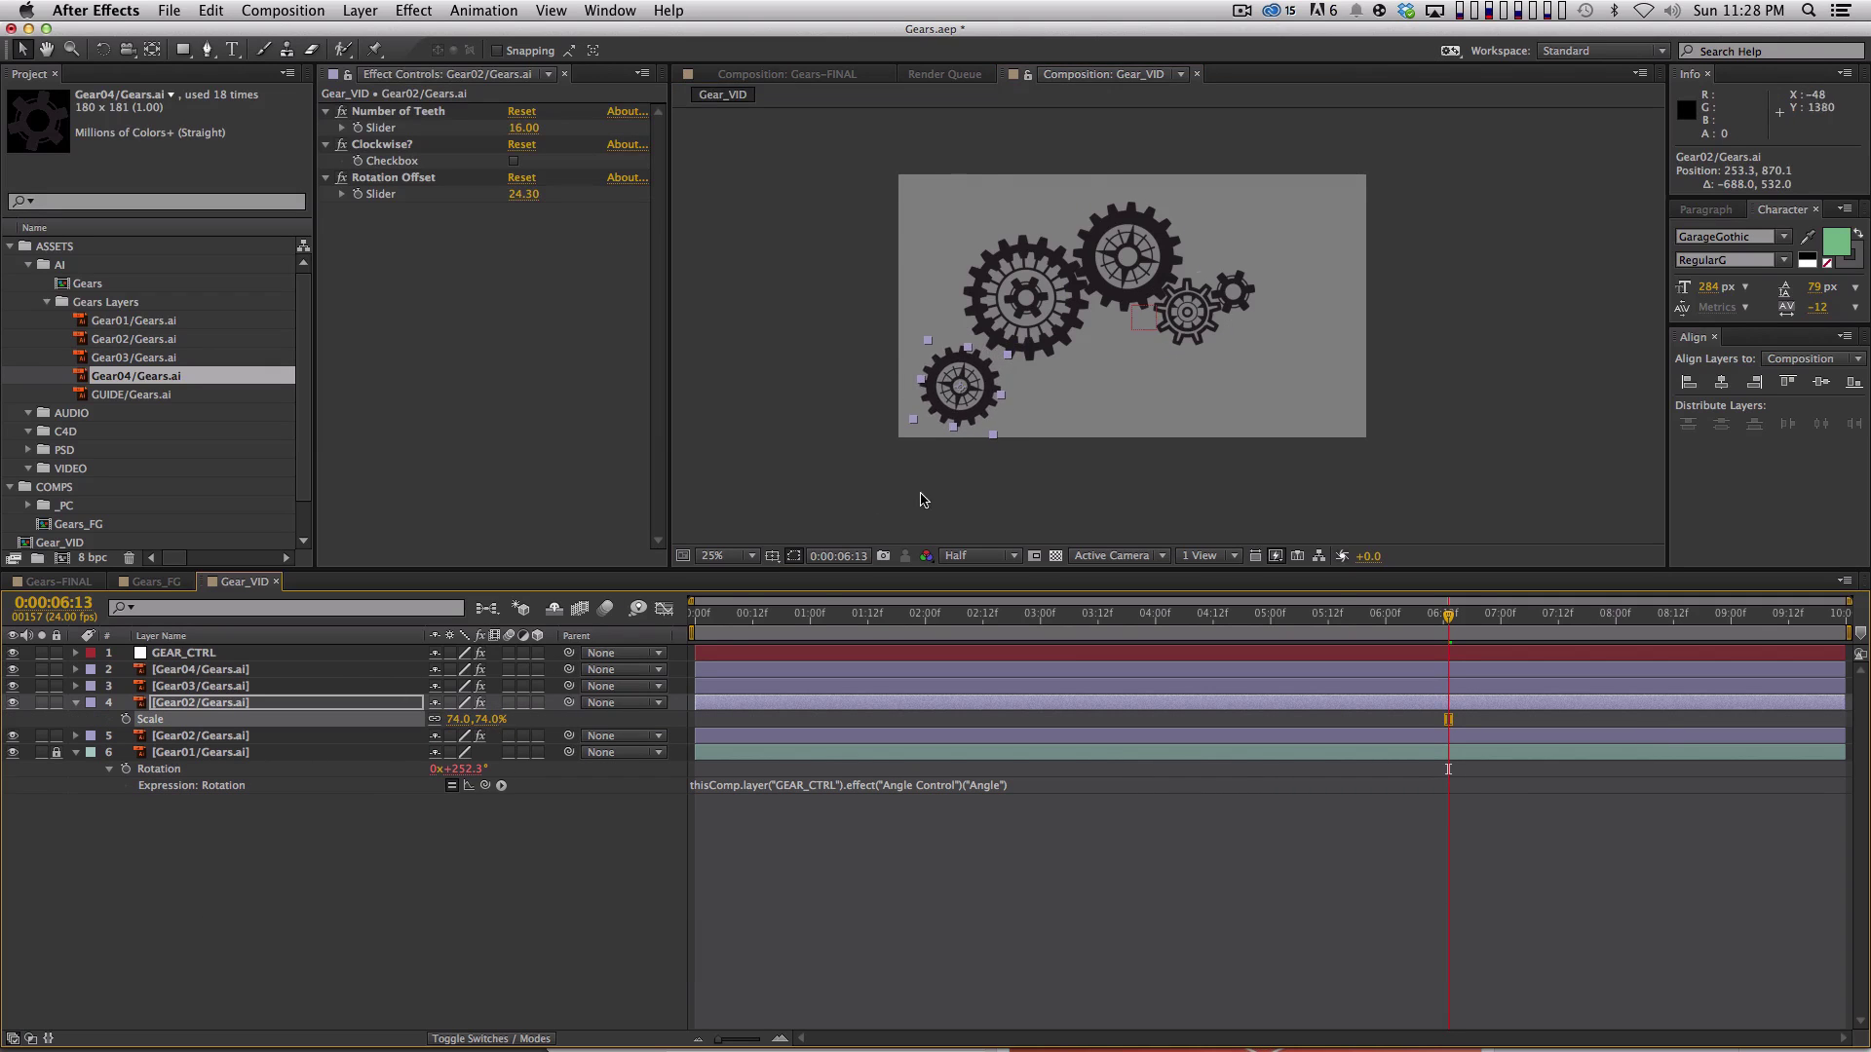
key(".")
key("space")
left_click_drag(902, 438, 867, 422)
key("space")
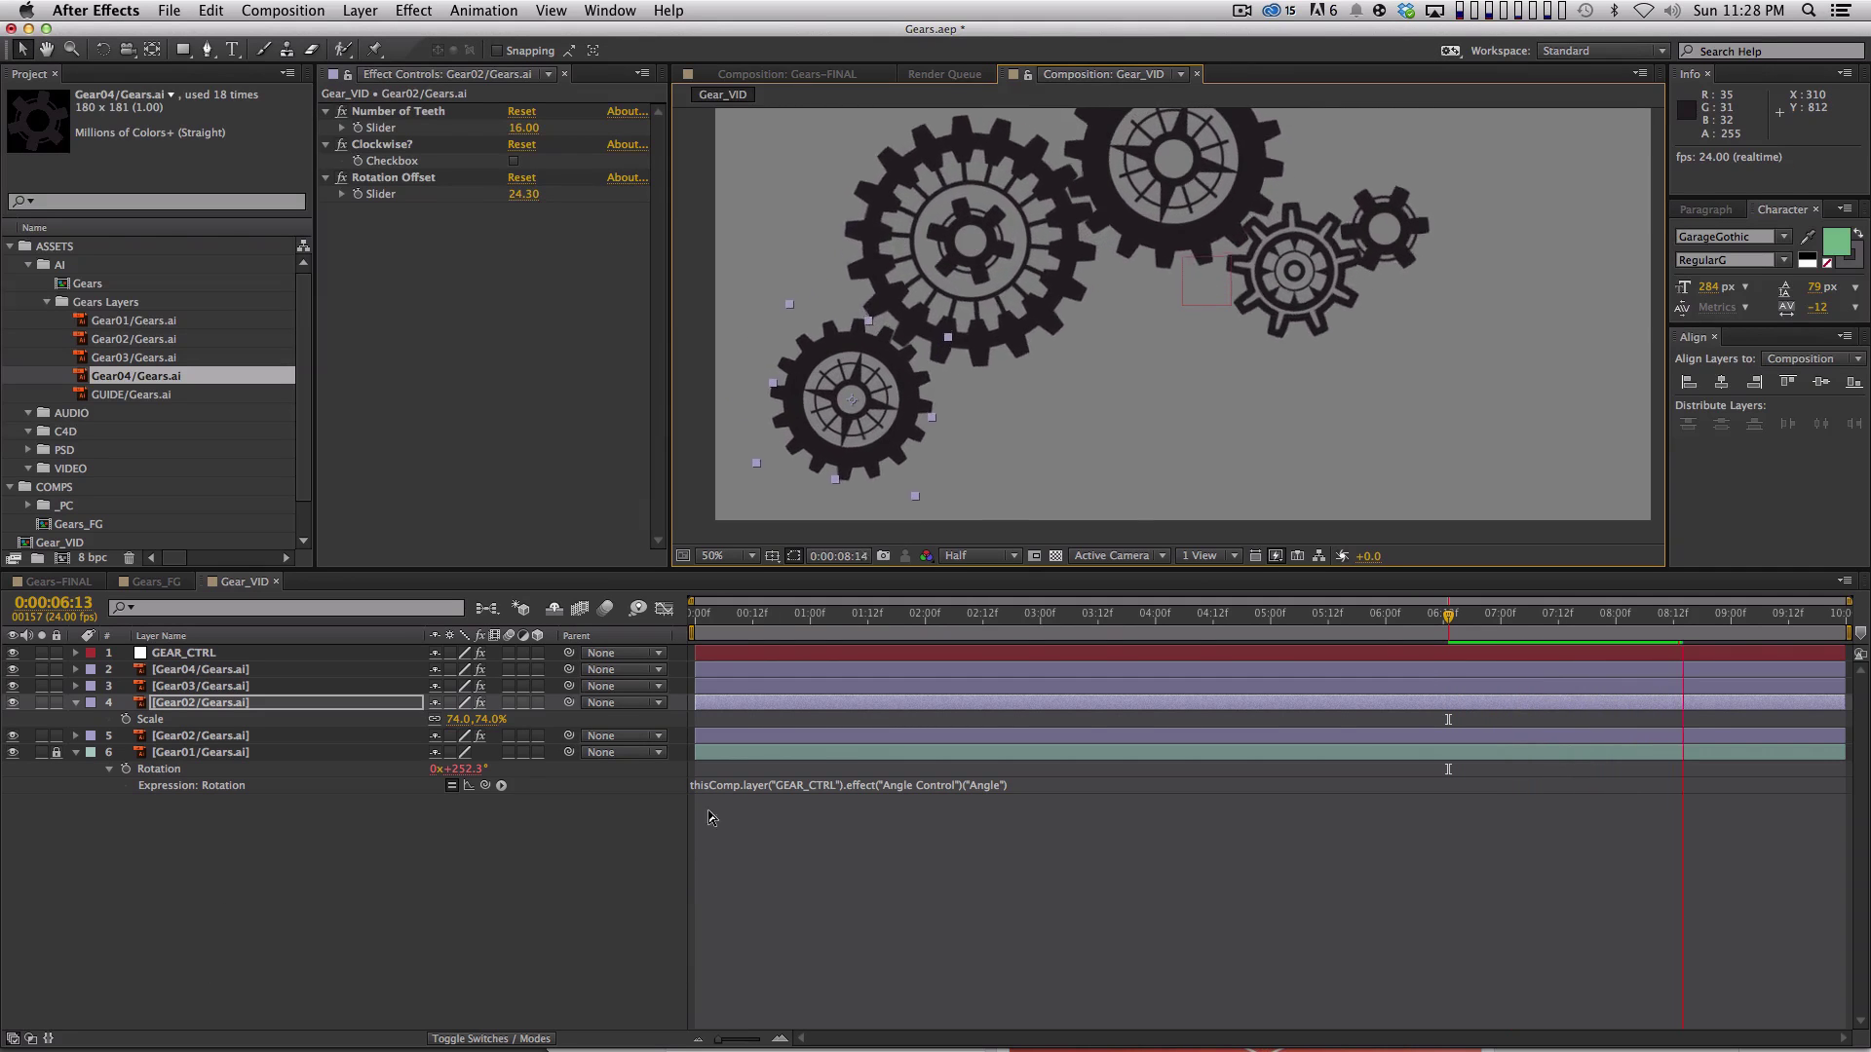
key("KP_0")
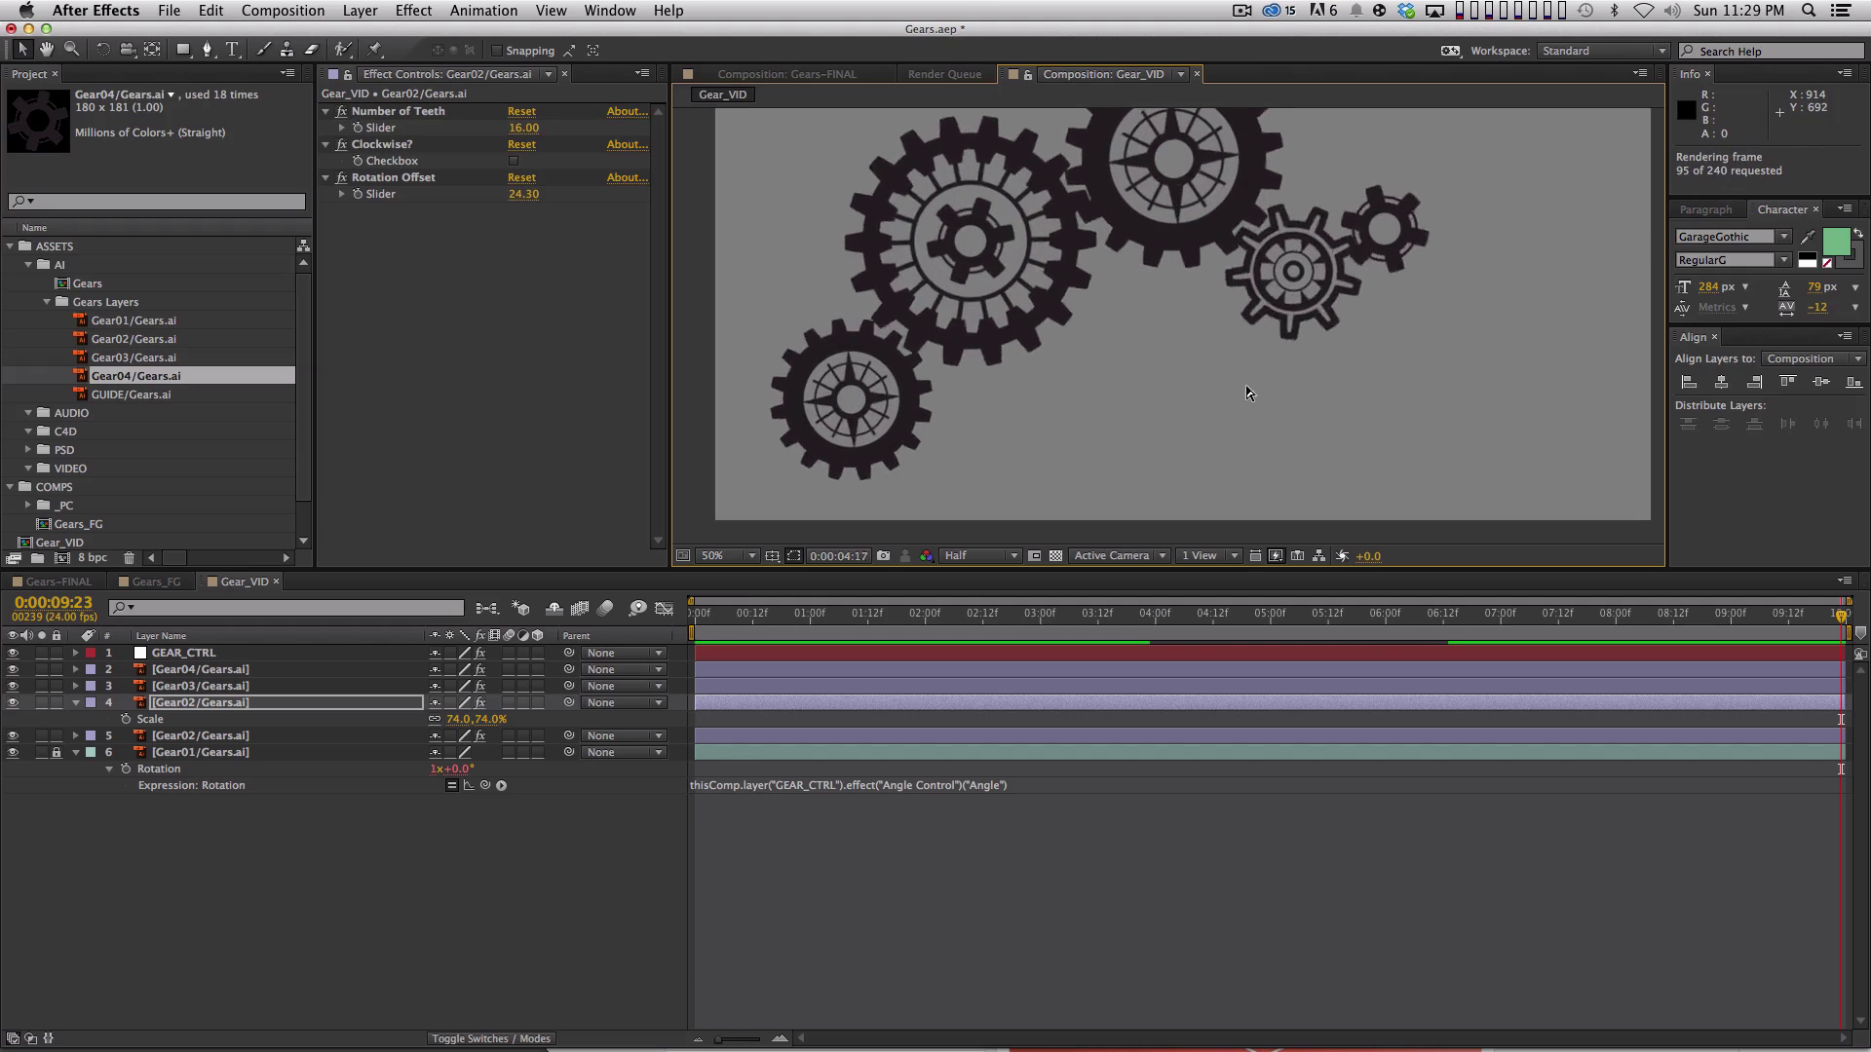
key("space")
Duplicate Gear04, place the copy against Gear01's upper-left teeth, and preview the whole animation.
left_click_drag(1142, 265, 1133, 319)
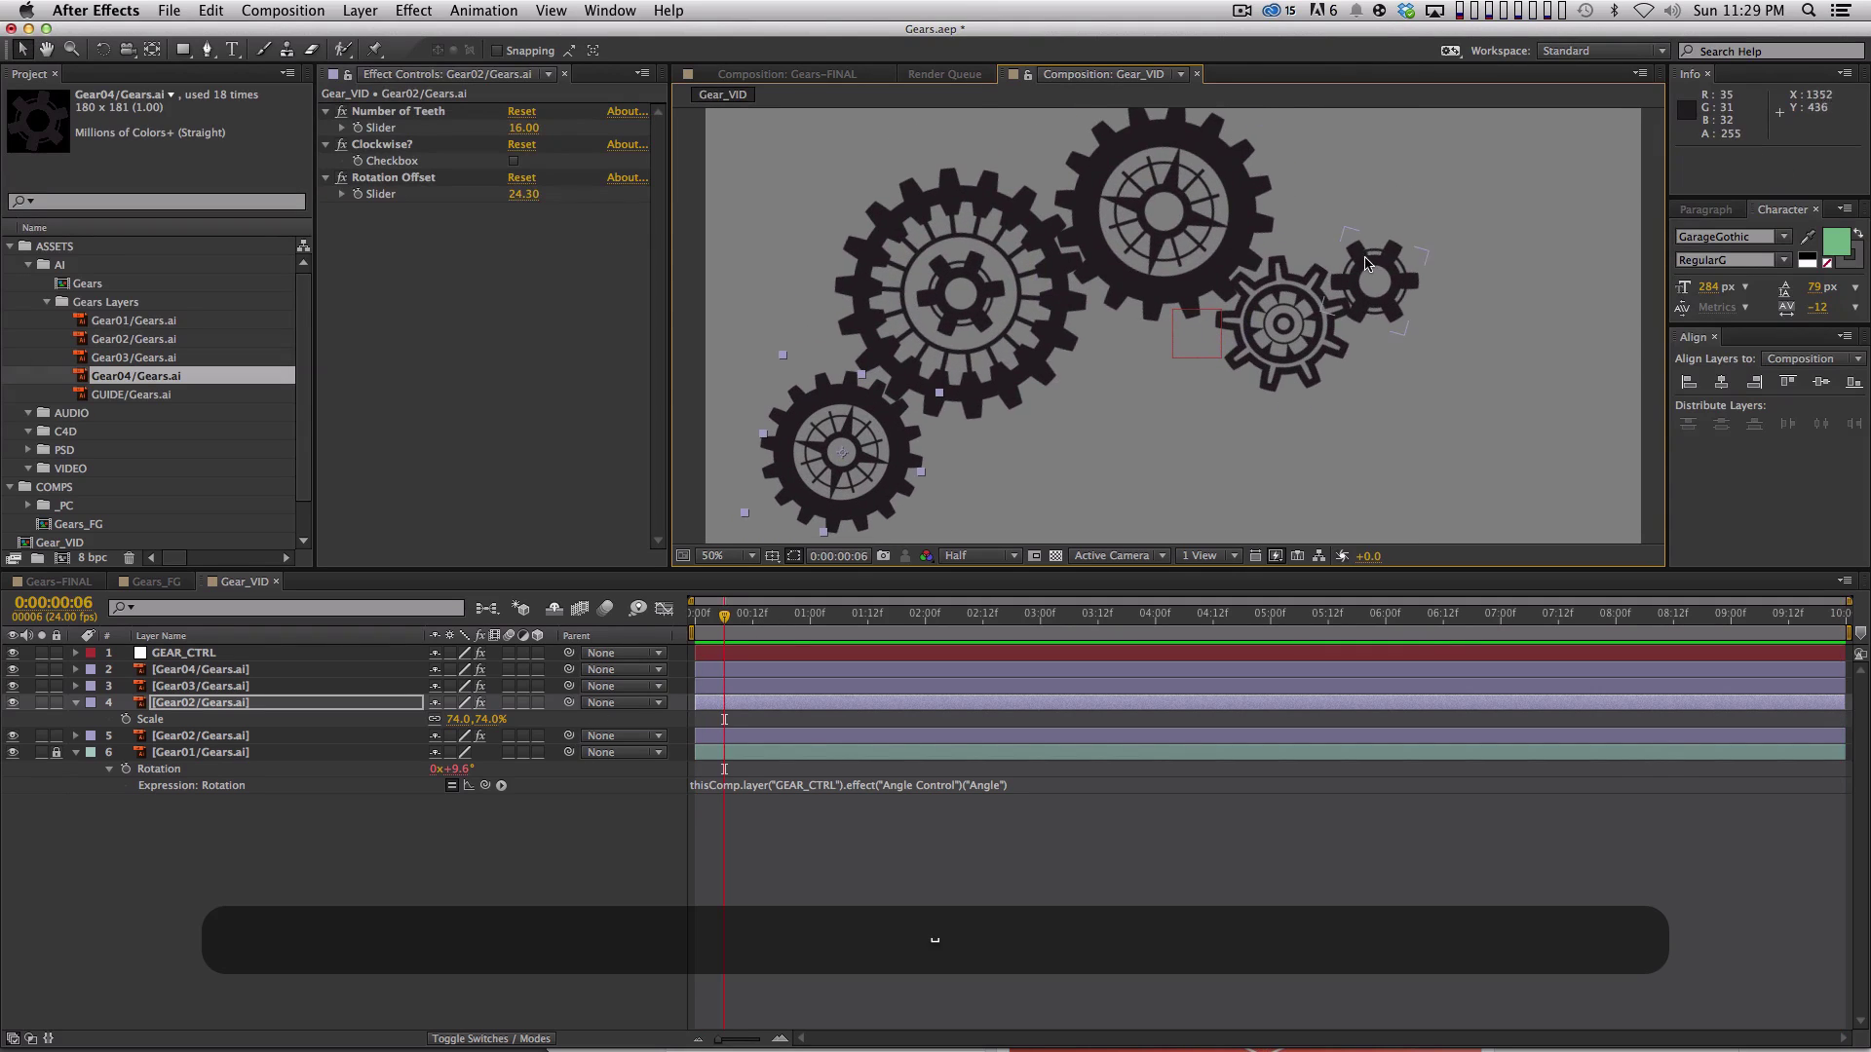
left_click(1380, 311)
key("ctrl+d")
left_click_drag(1387, 284, 855, 243)
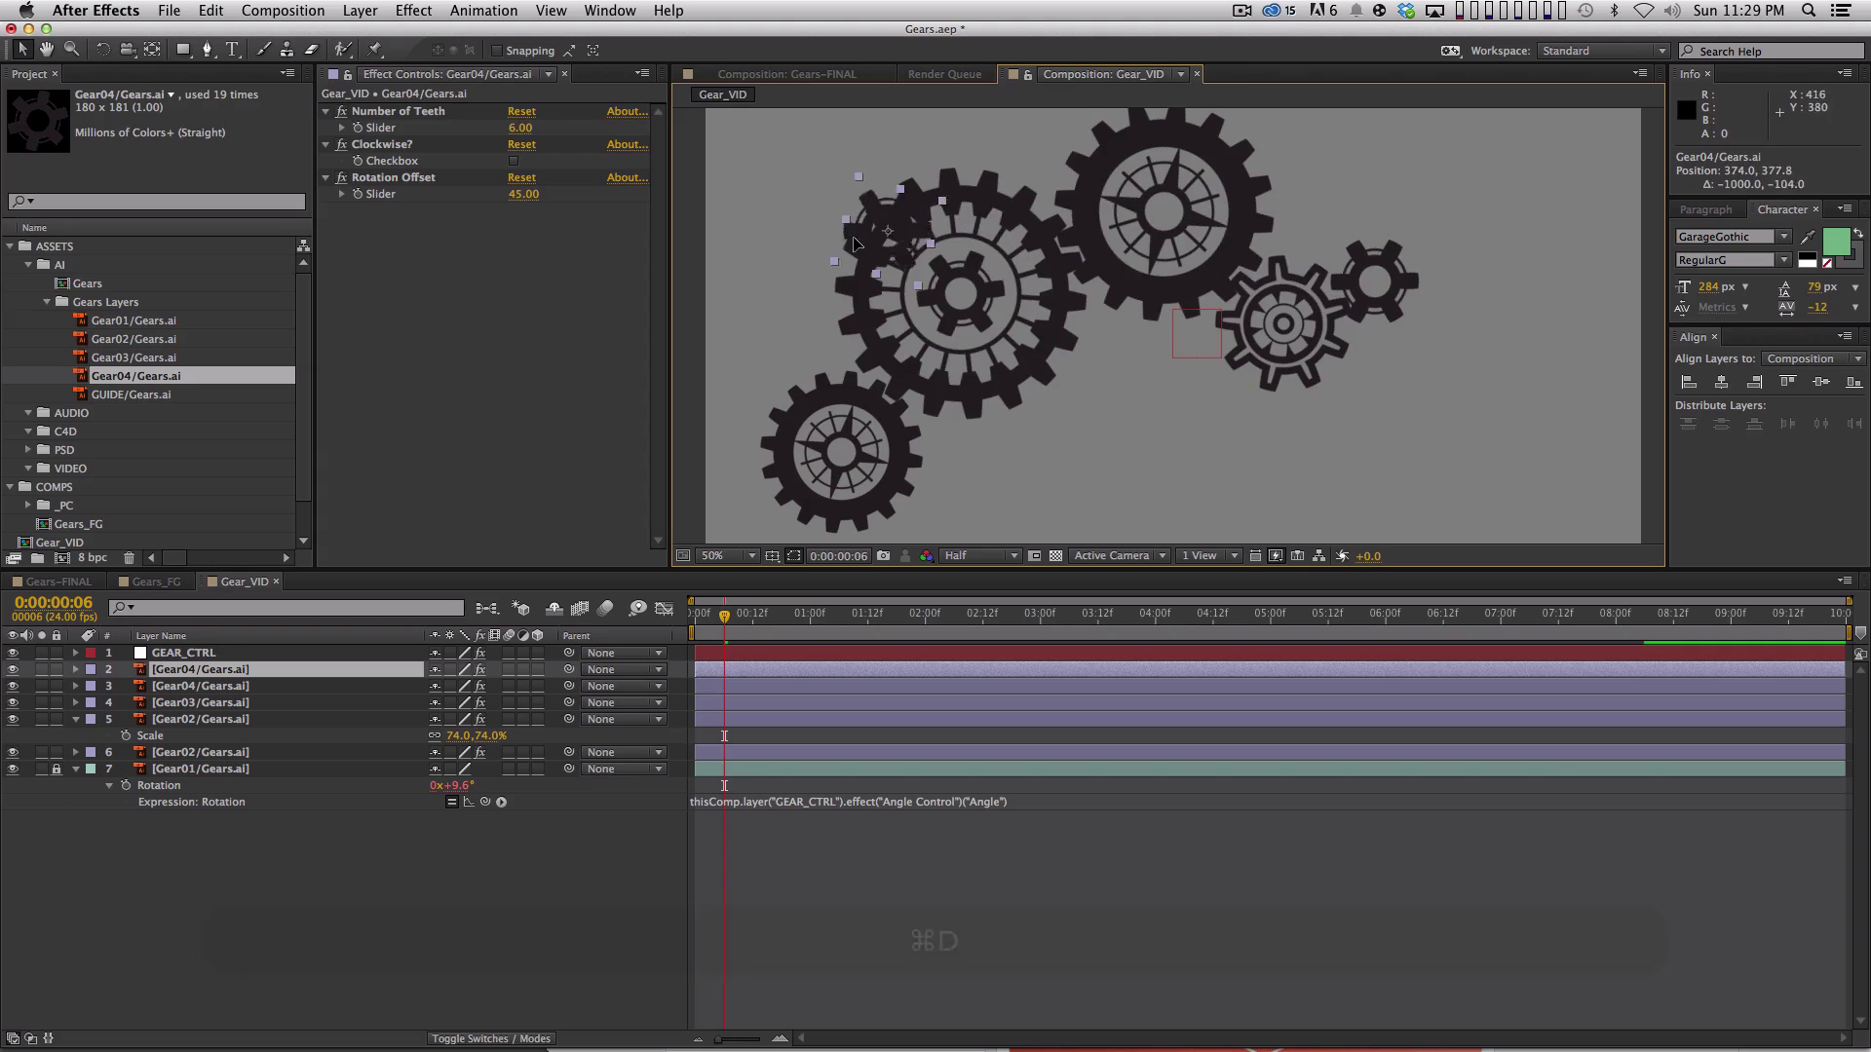
key("space")
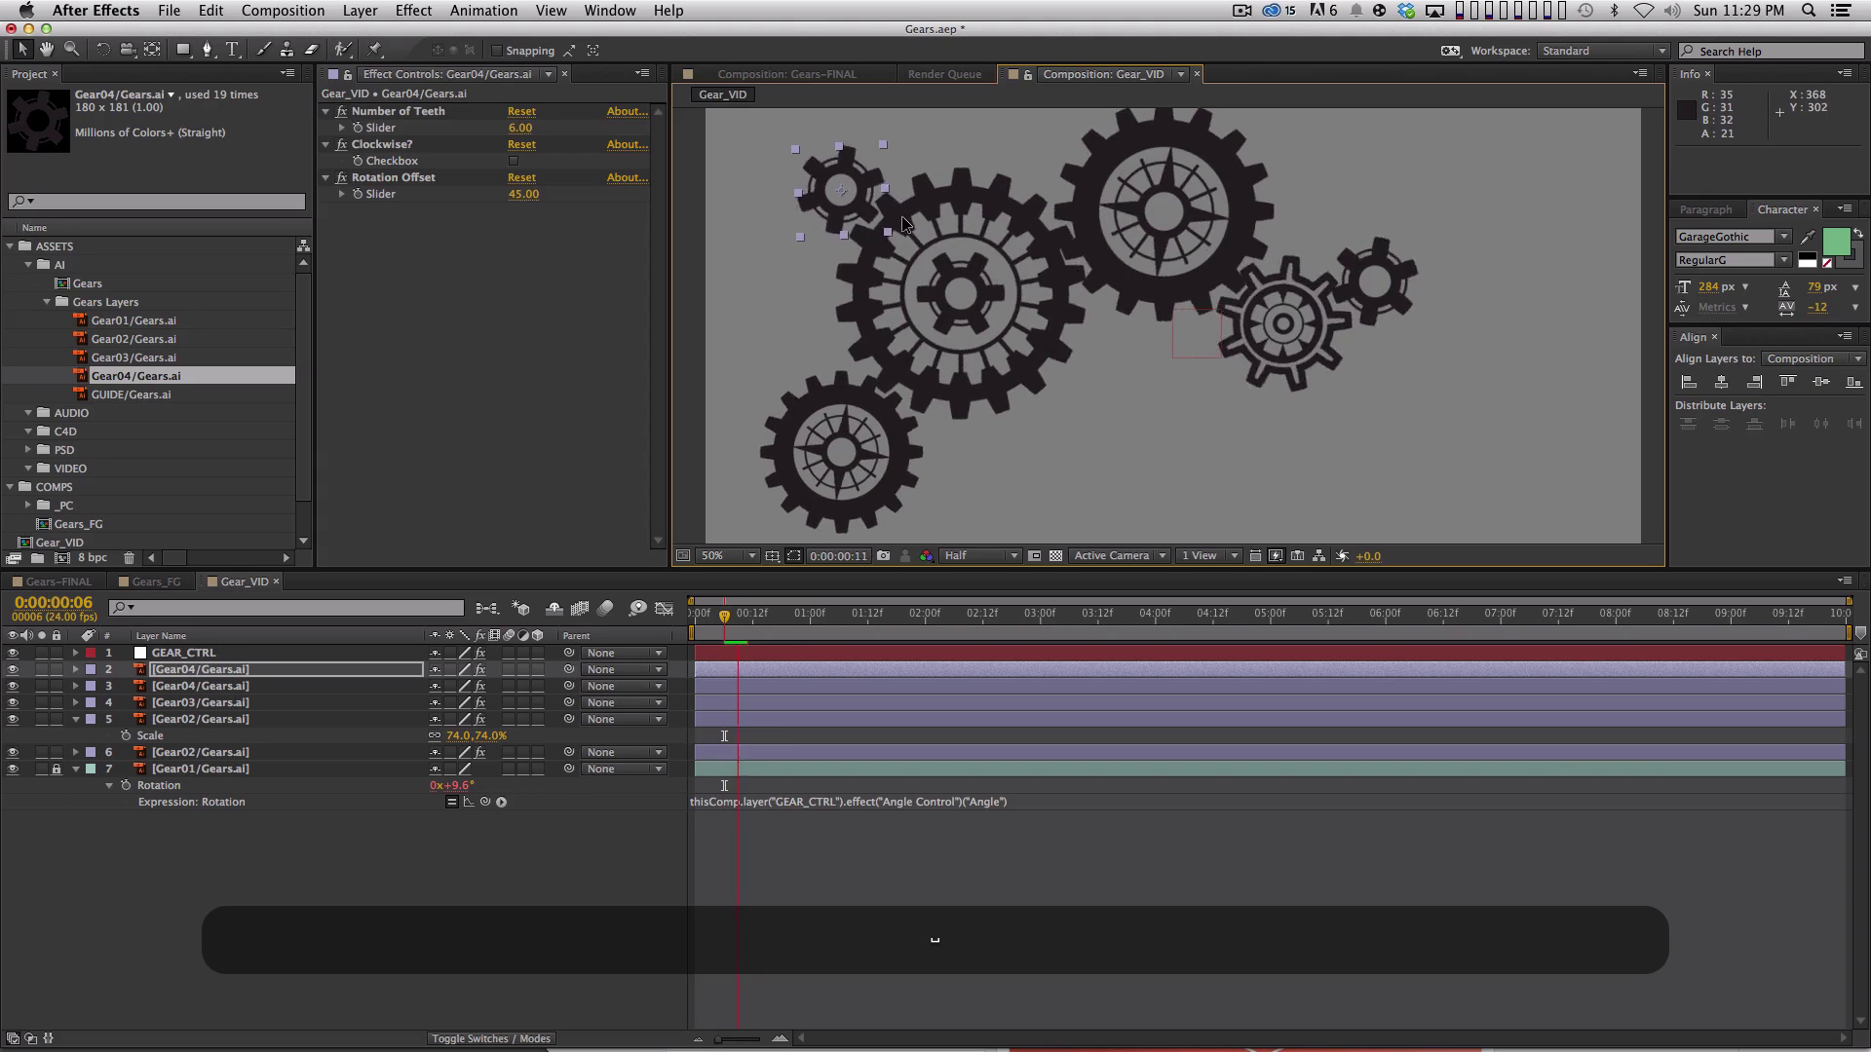
key("space")
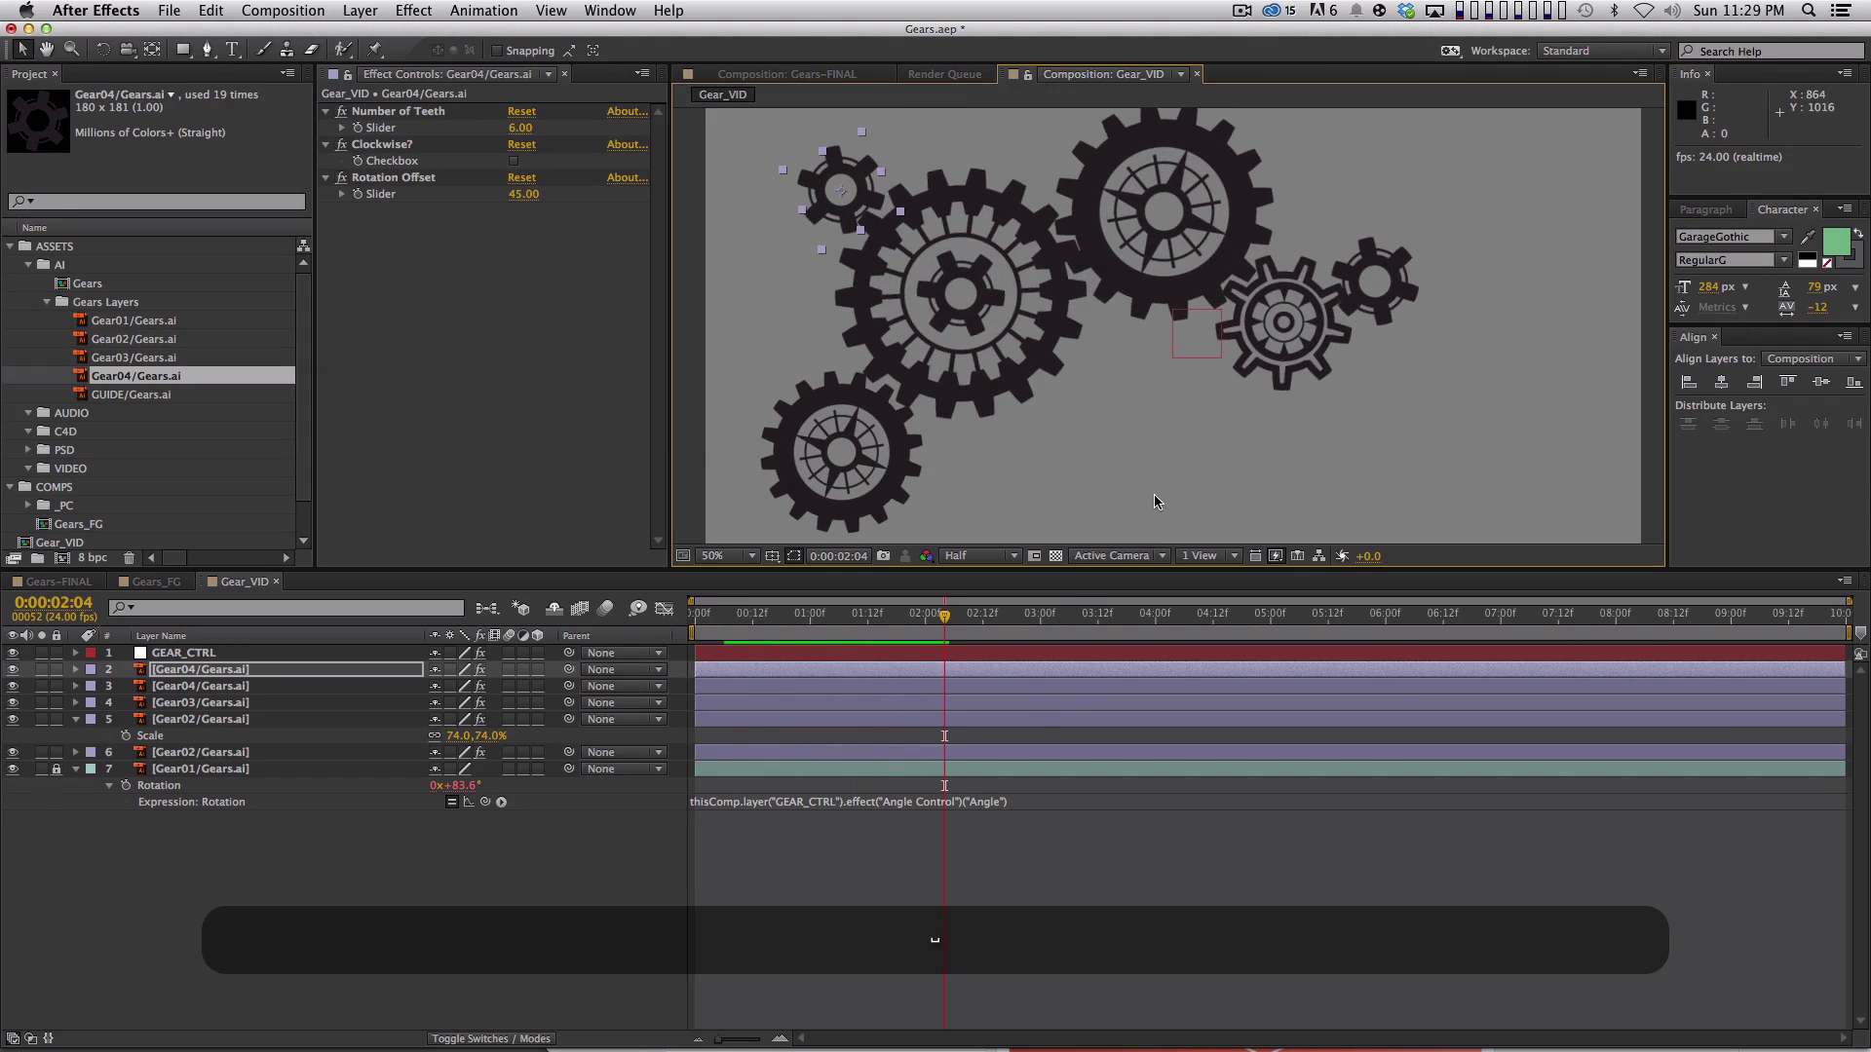
key("0")
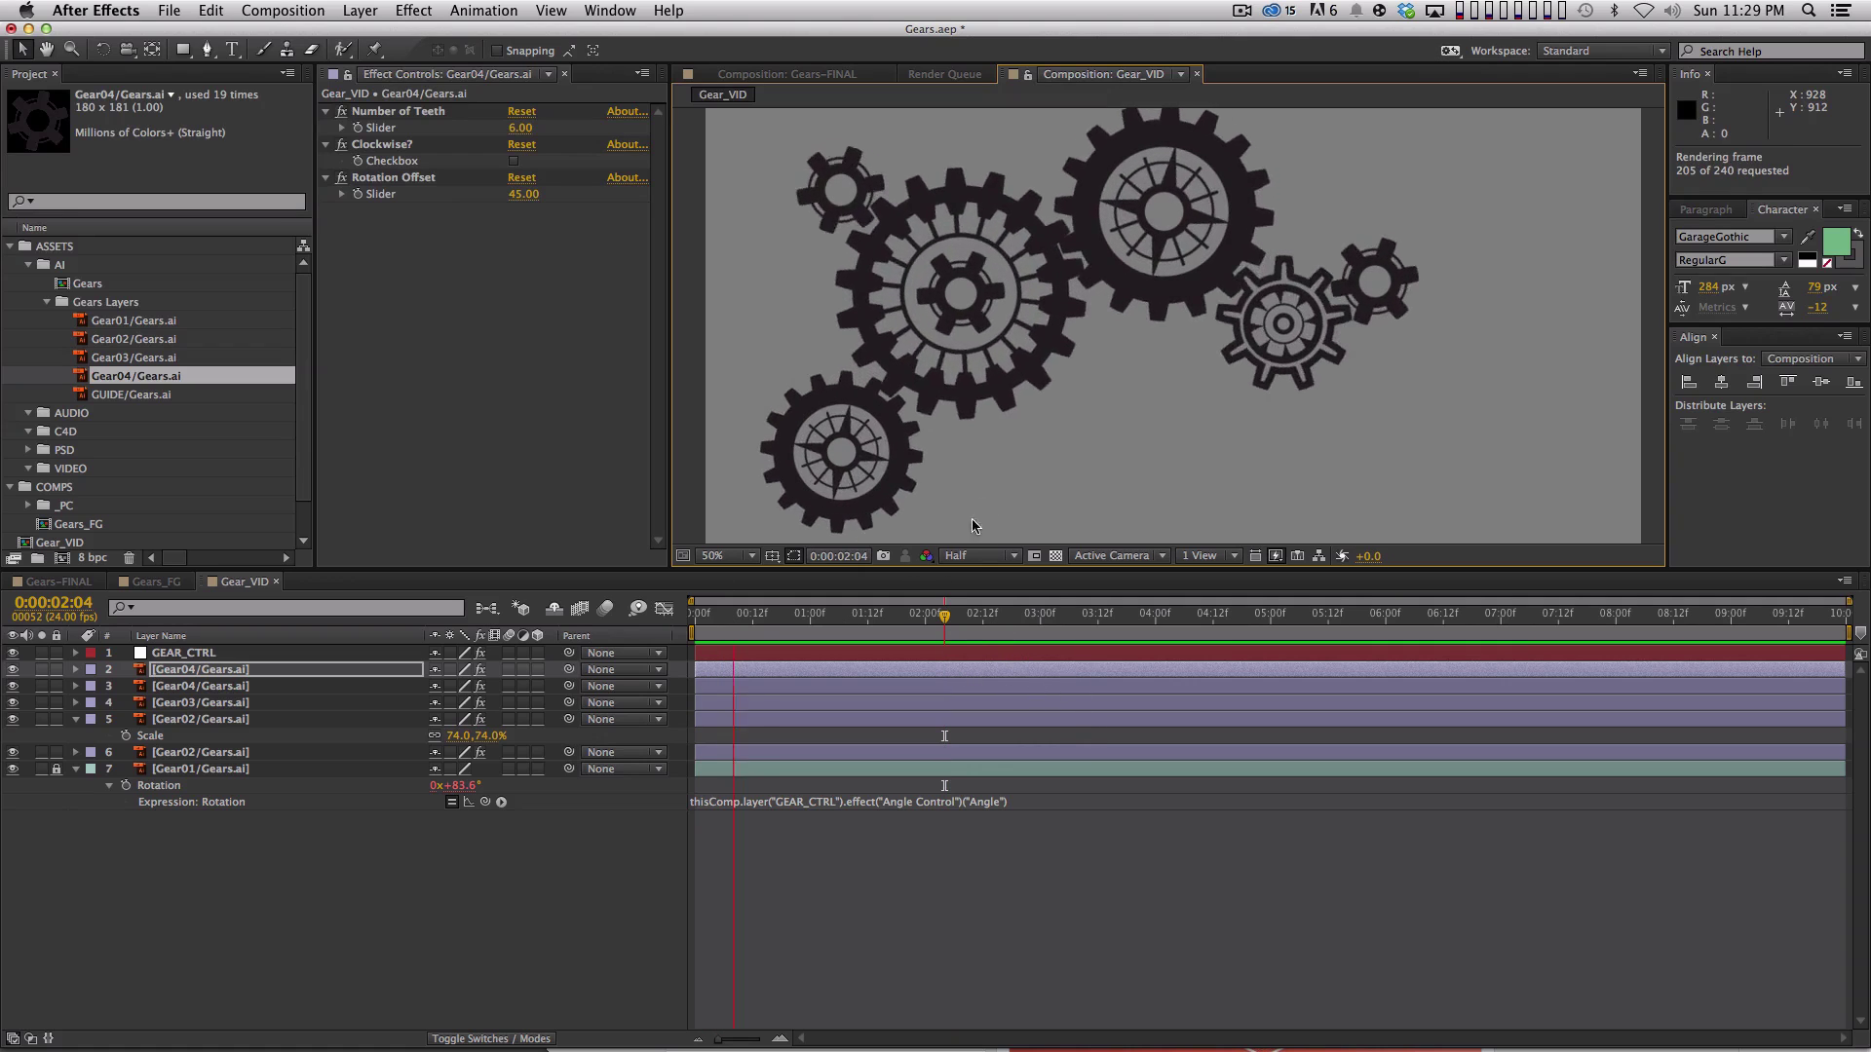
key("space")
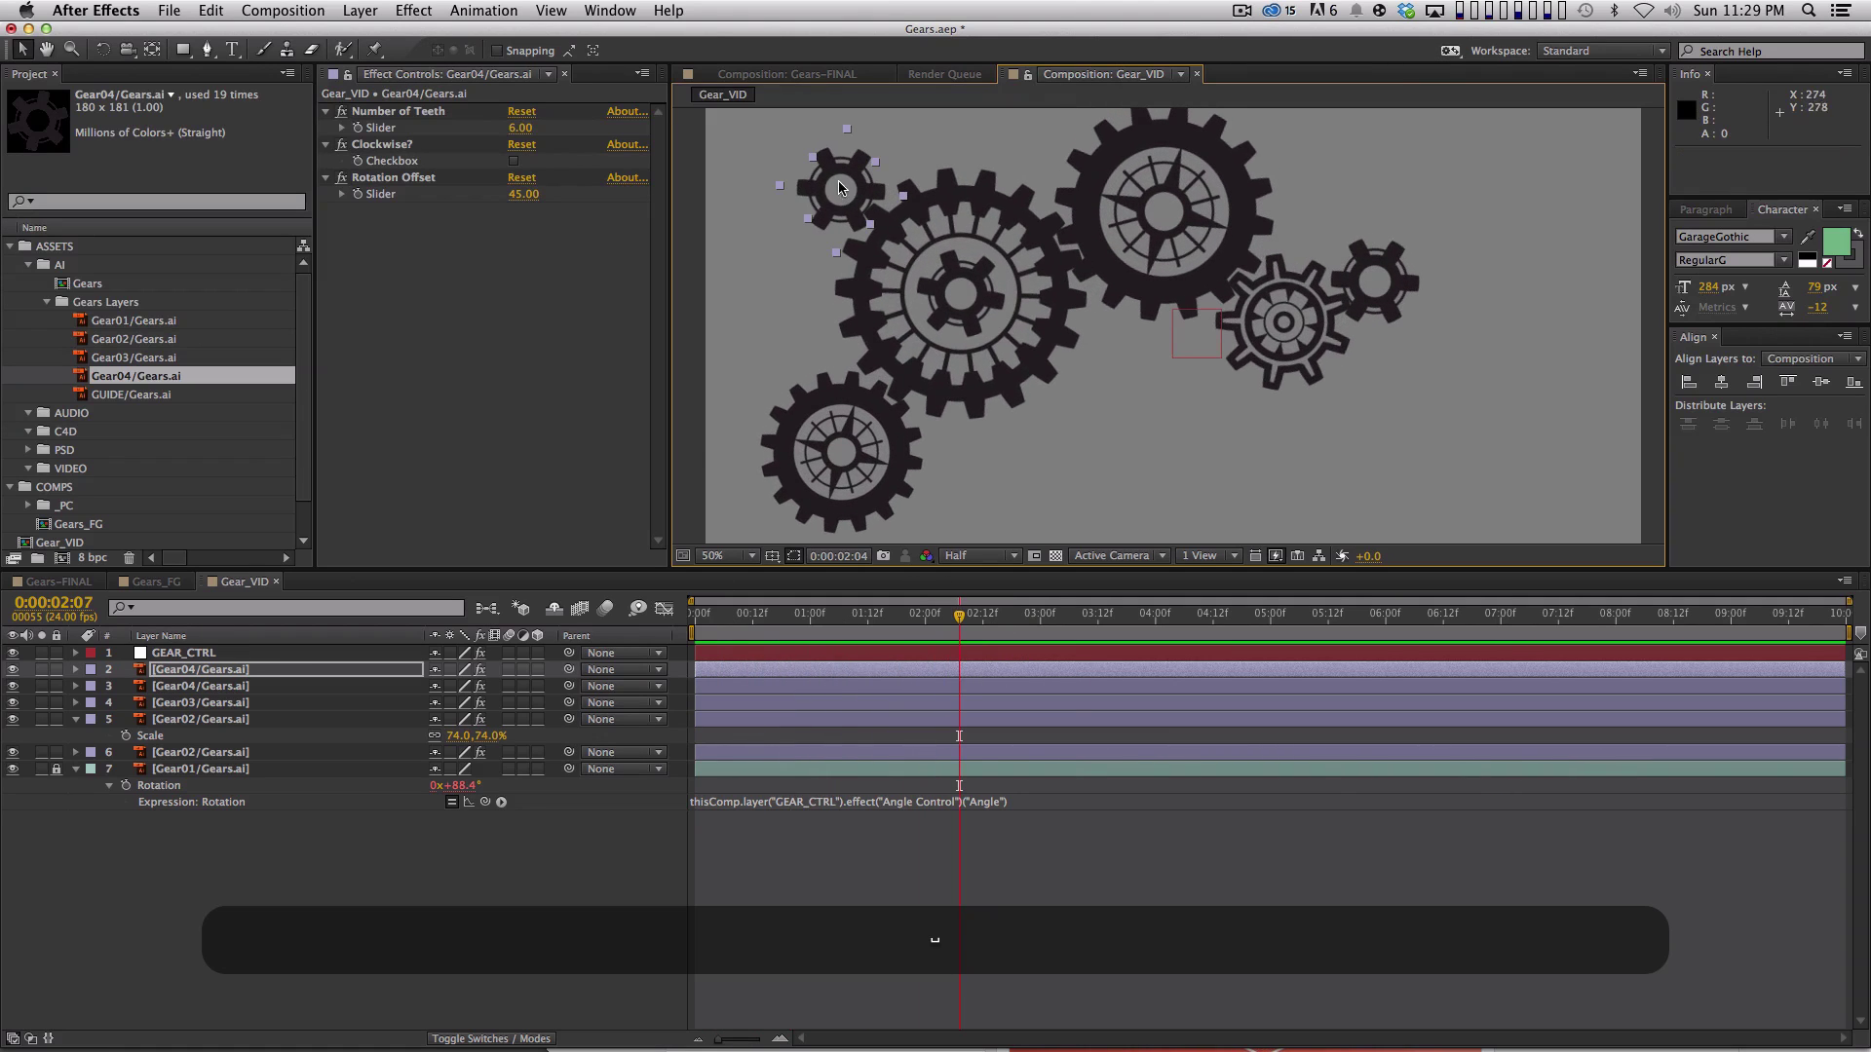
Enlarge the duplicated Gear04, shift it to about 252, 280, turn on its continuous rasterization, and preview the animation.
left_click(771, 189)
left_click(807, 187)
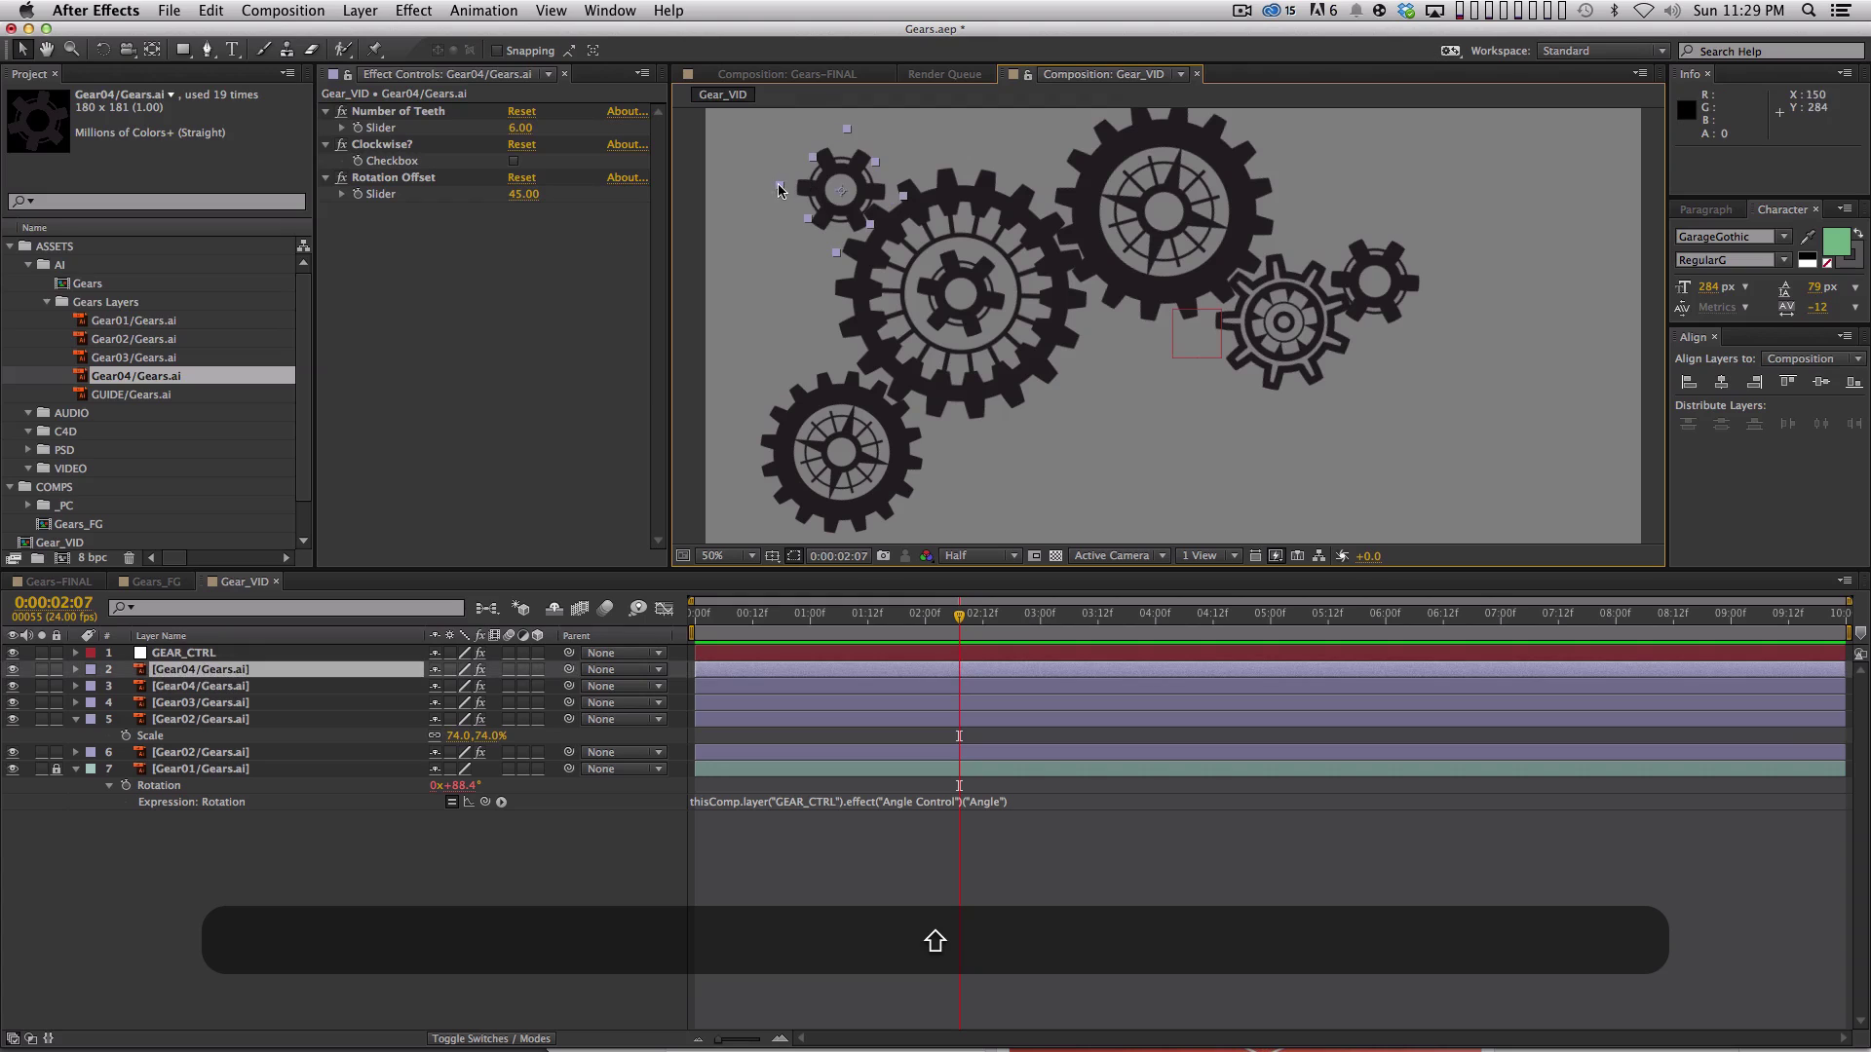
key("Up")
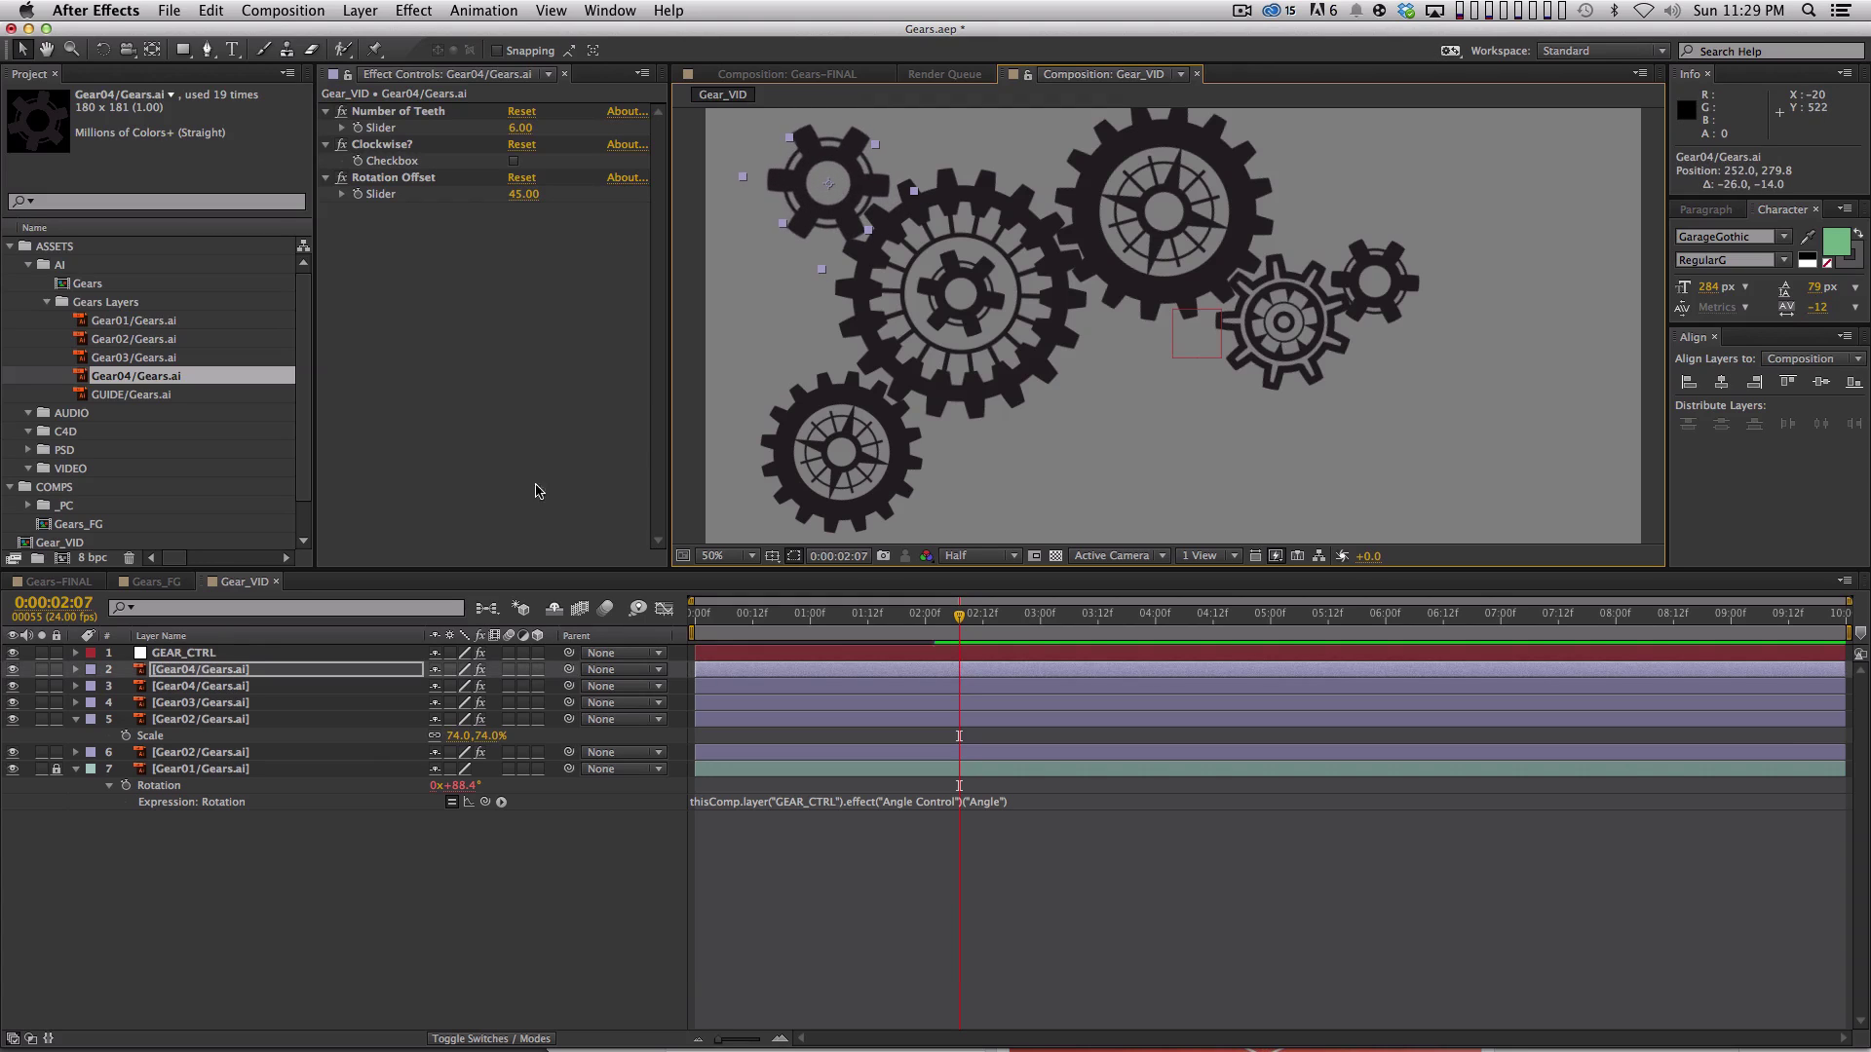
left_click(449, 671)
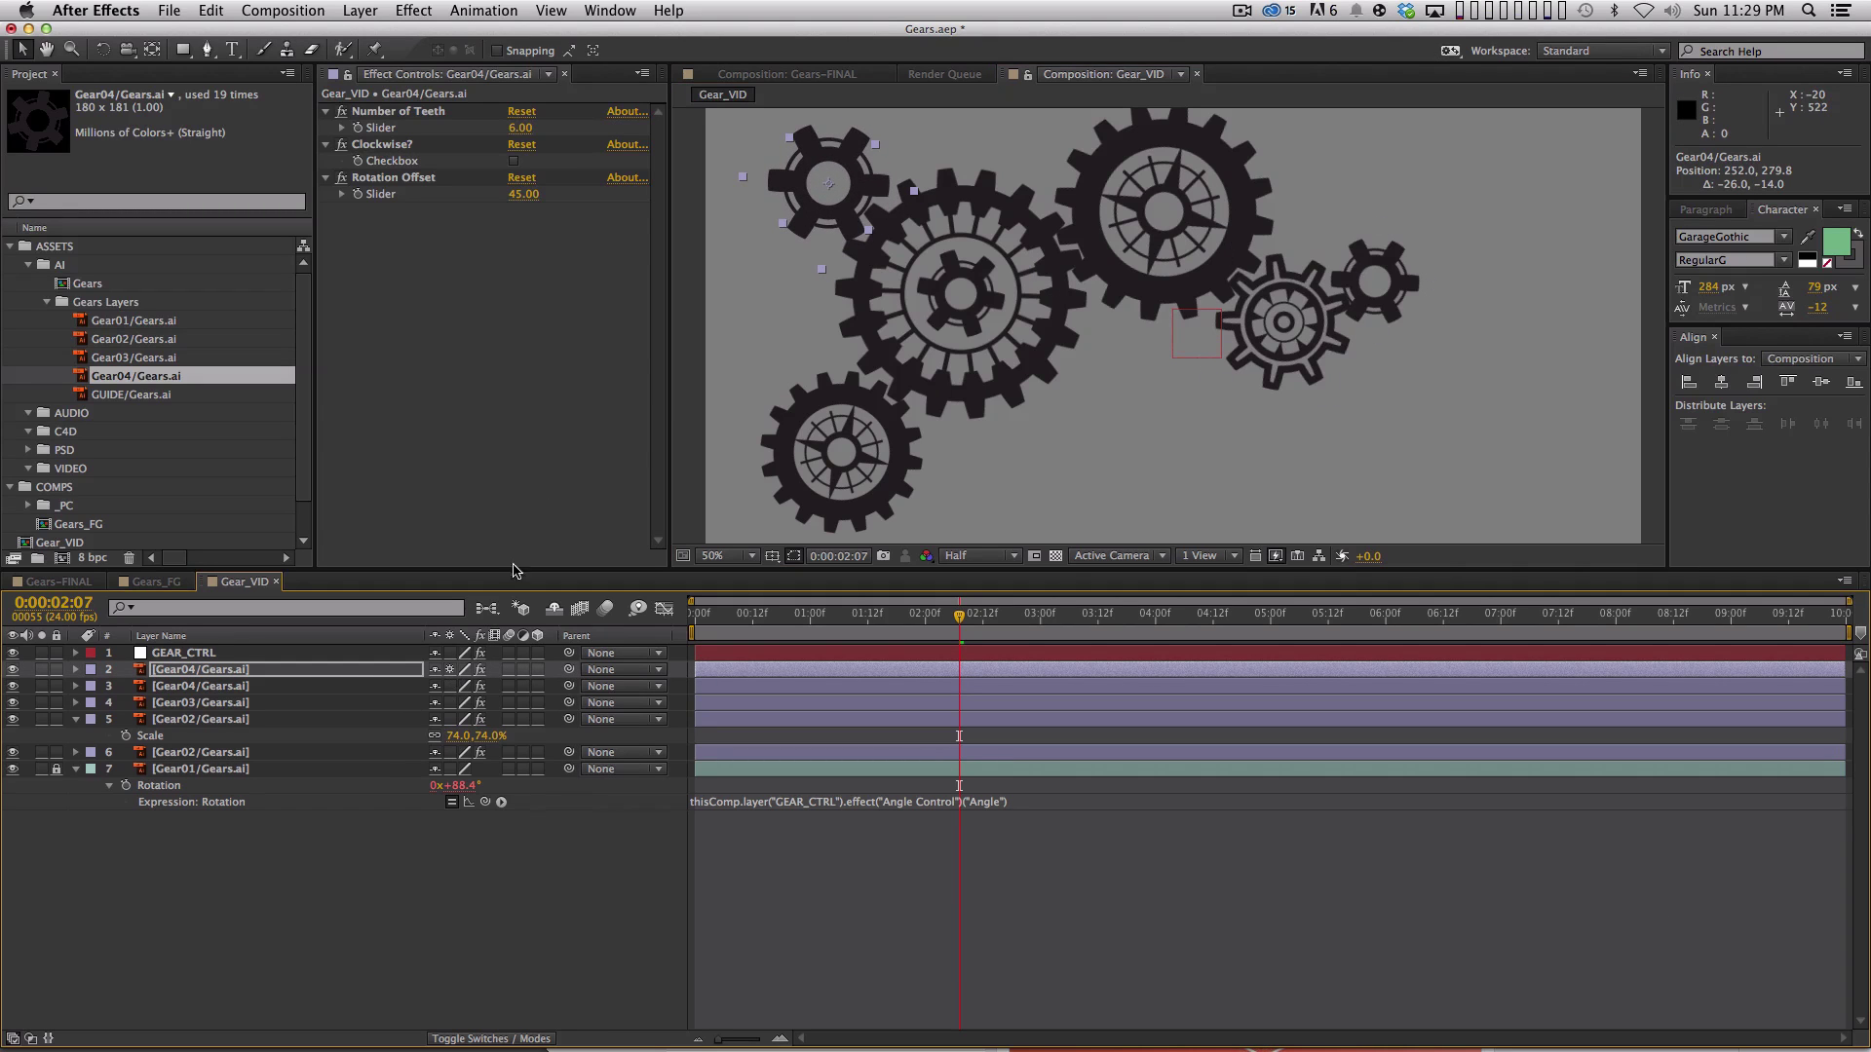
key("KP_0")
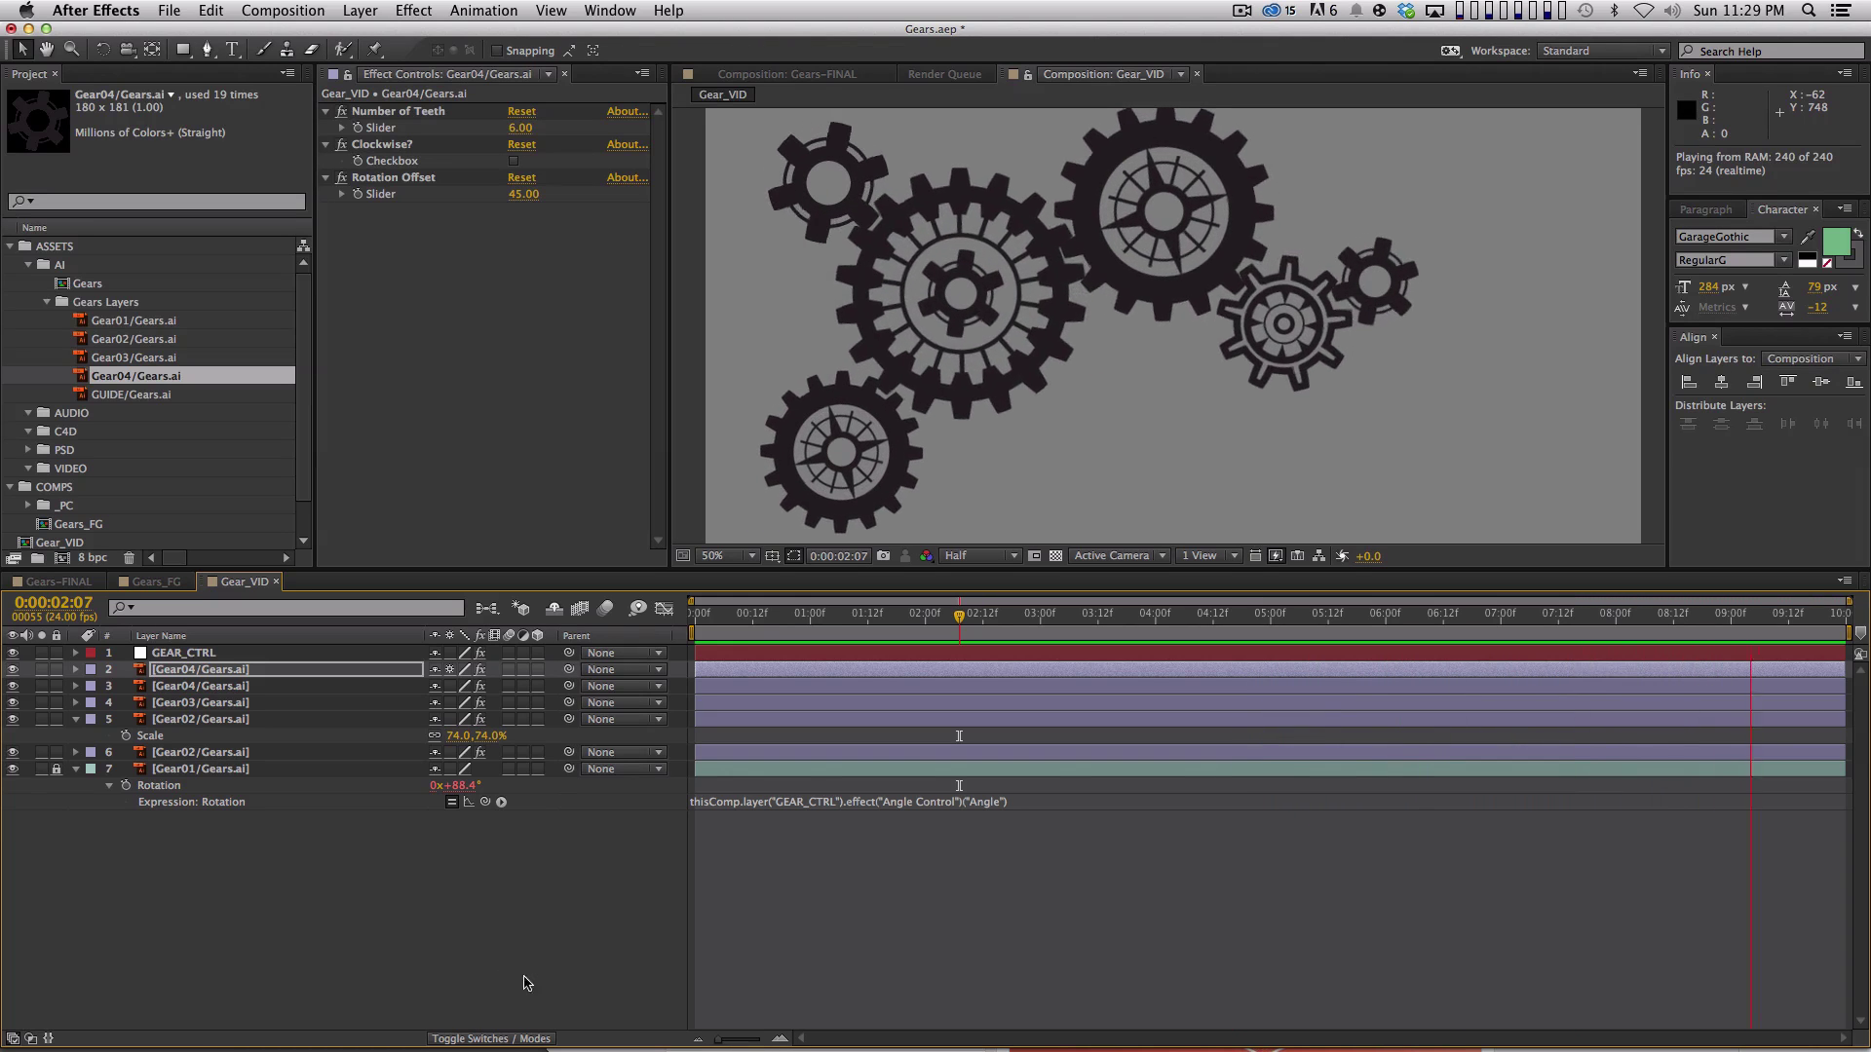
Remove the Angle keyframes from GEAR_CTRL's Angle Control, starting at the beginning of the timeline.
key("space")
left_click(316, 652)
key("Home")
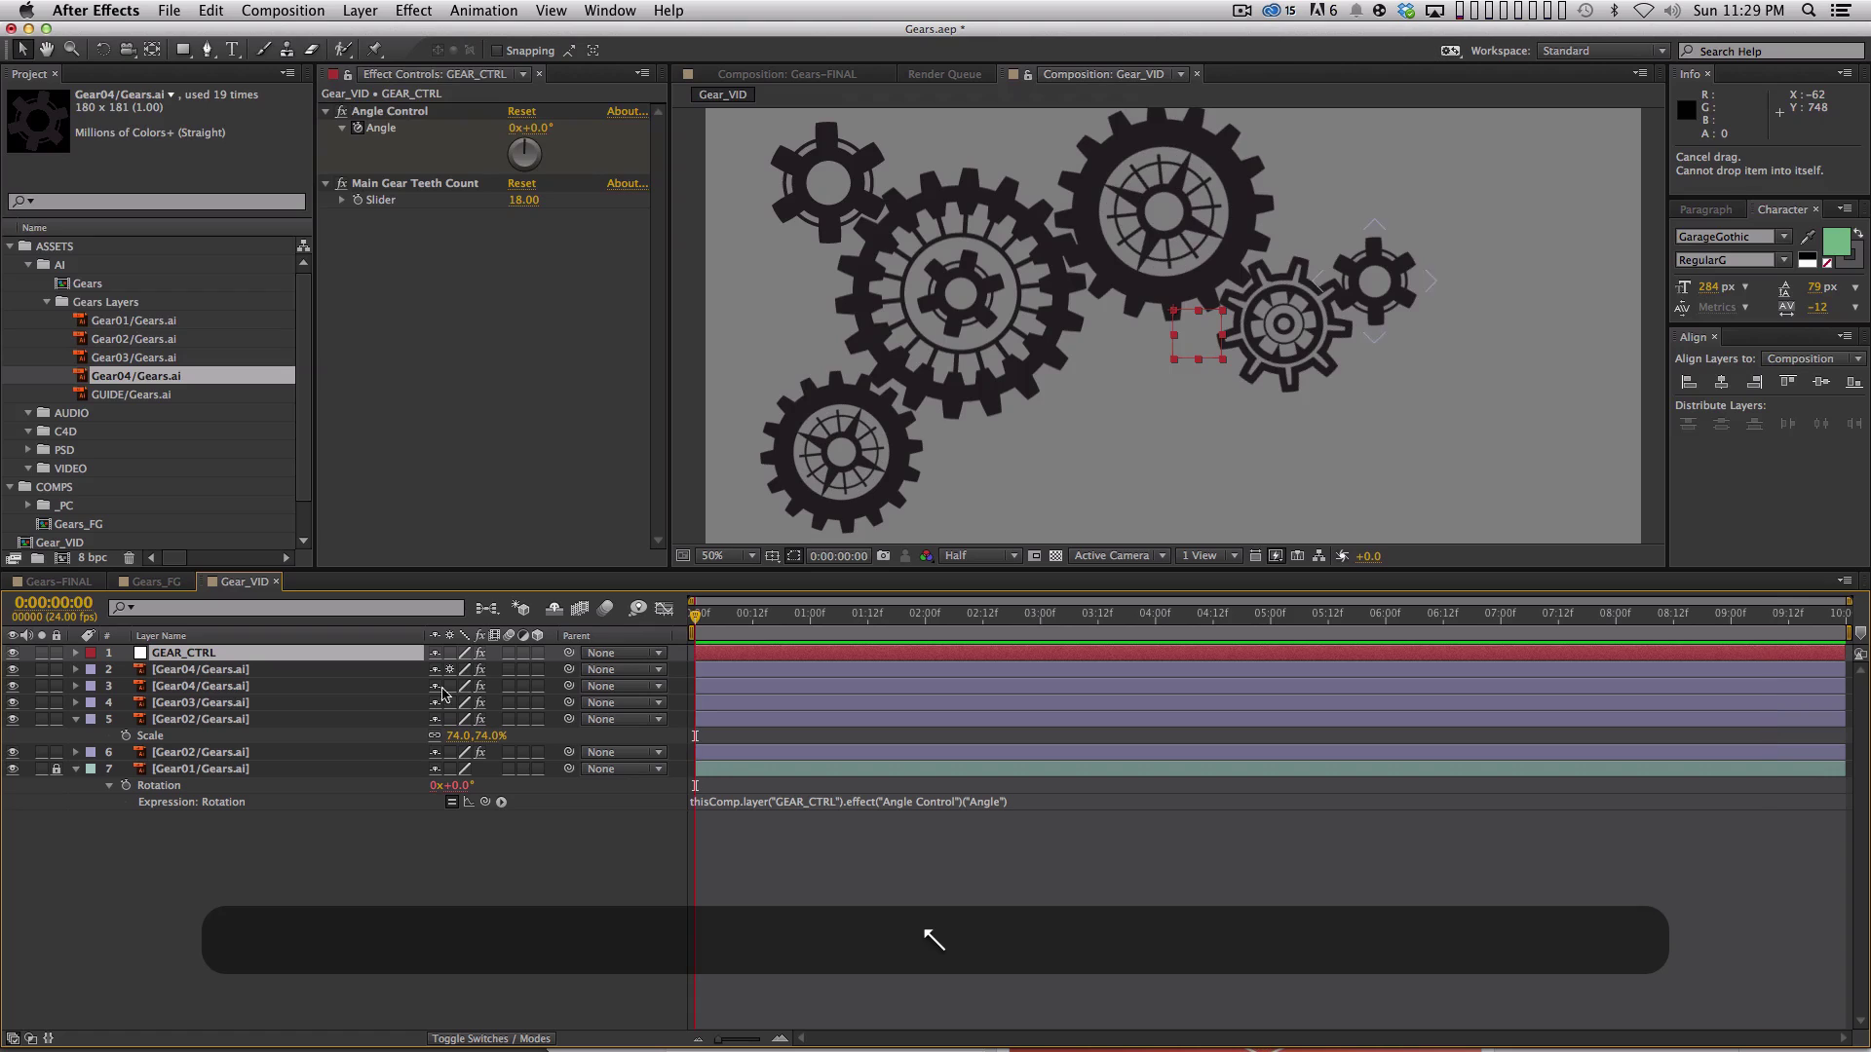
left_click(75, 719)
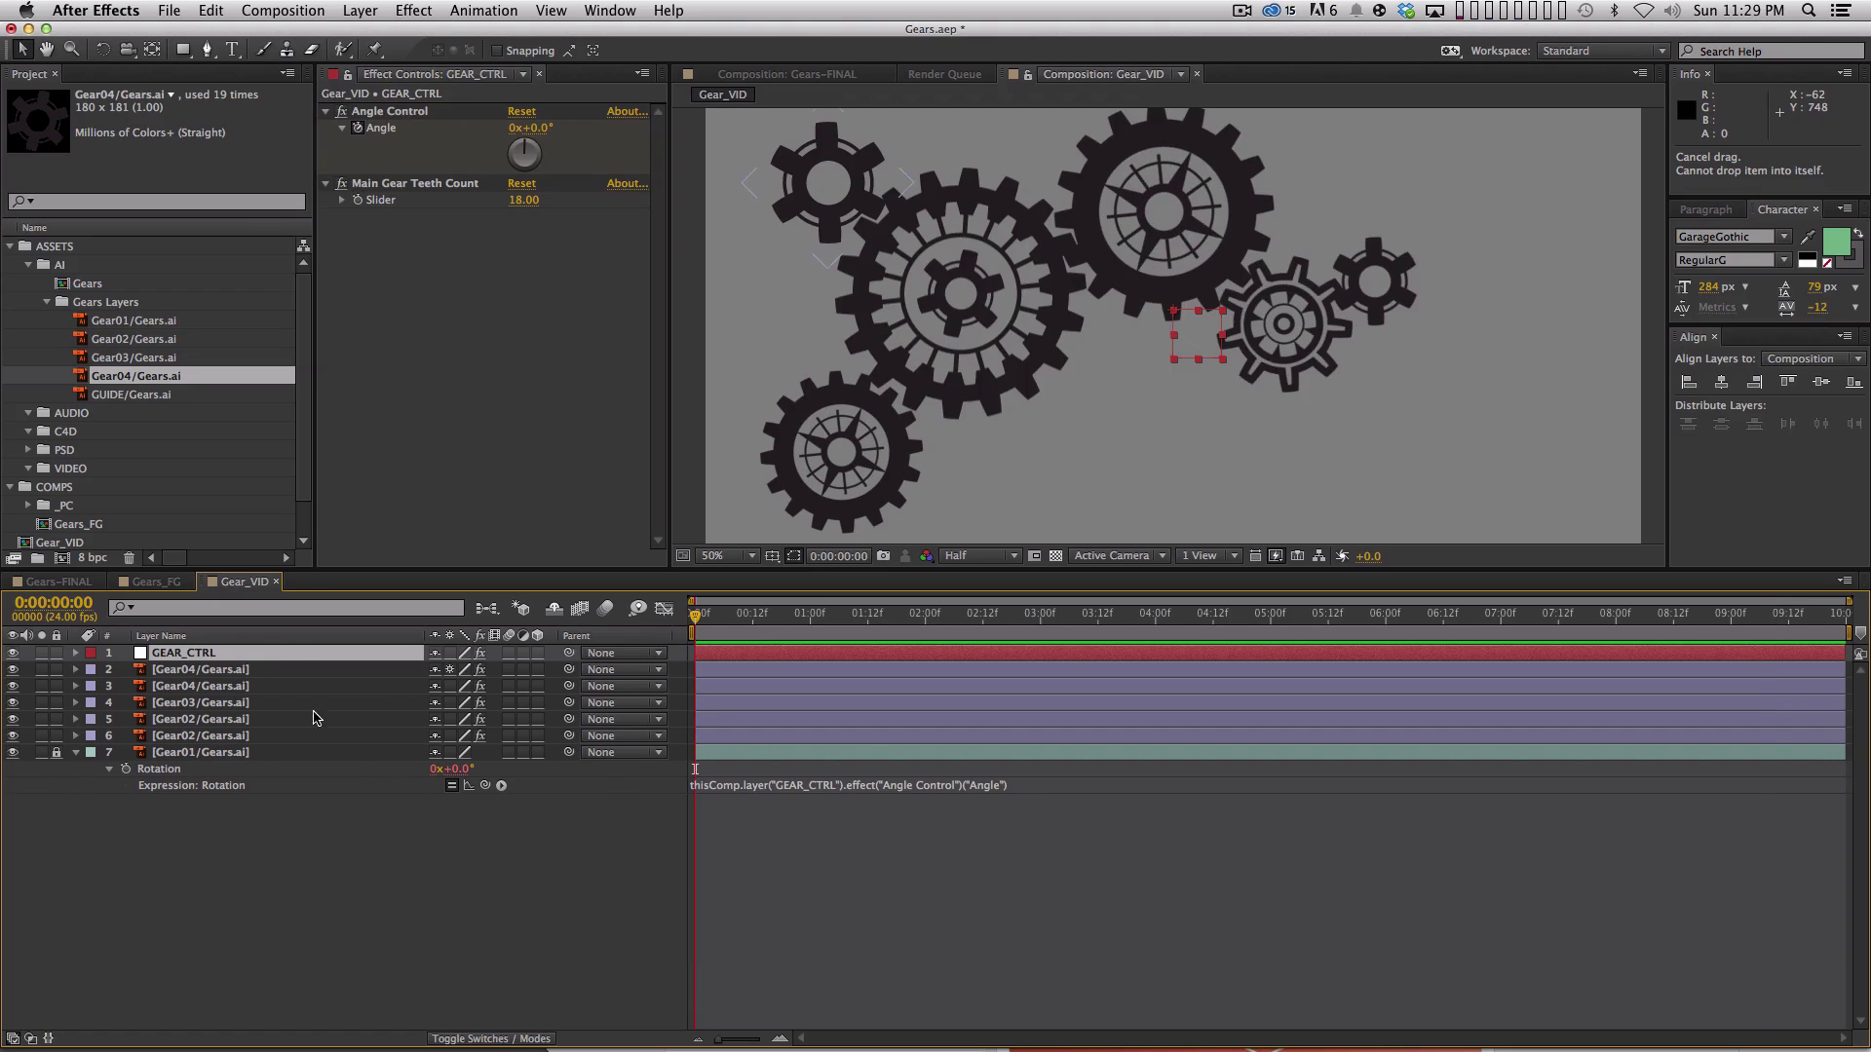
key("u")
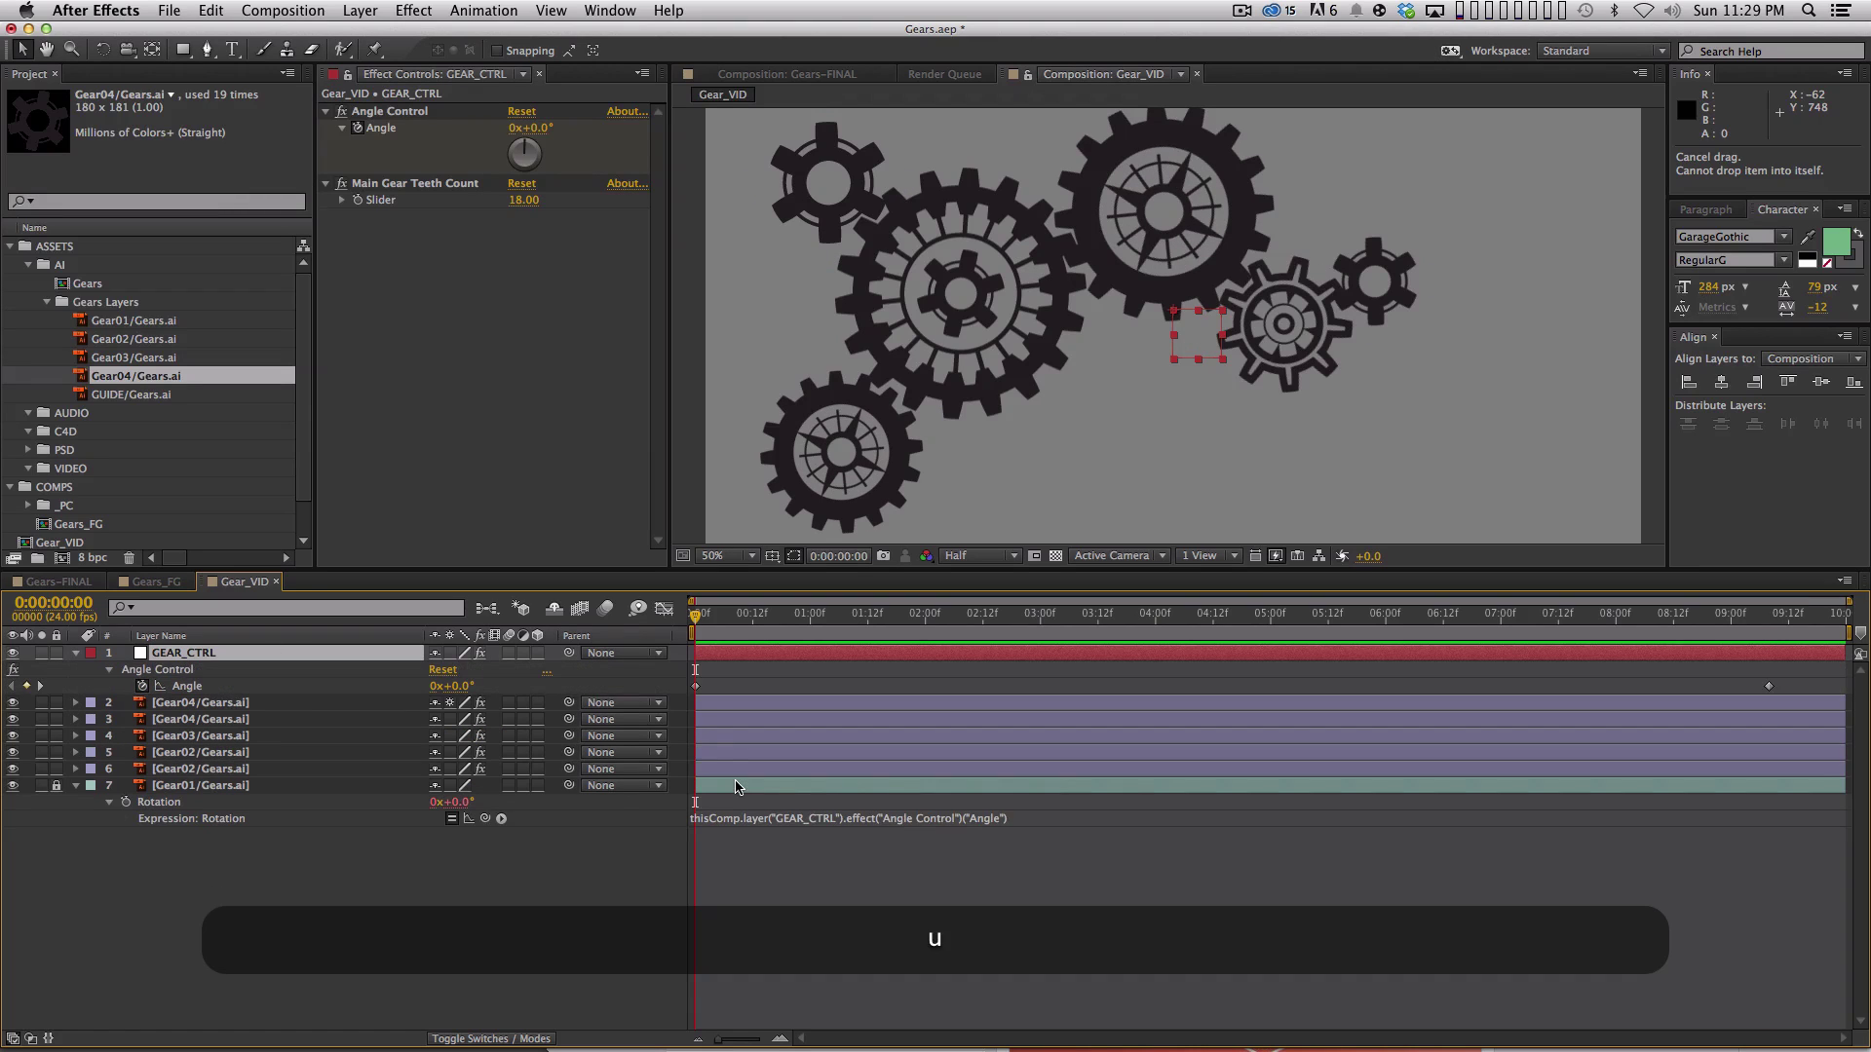
key("End")
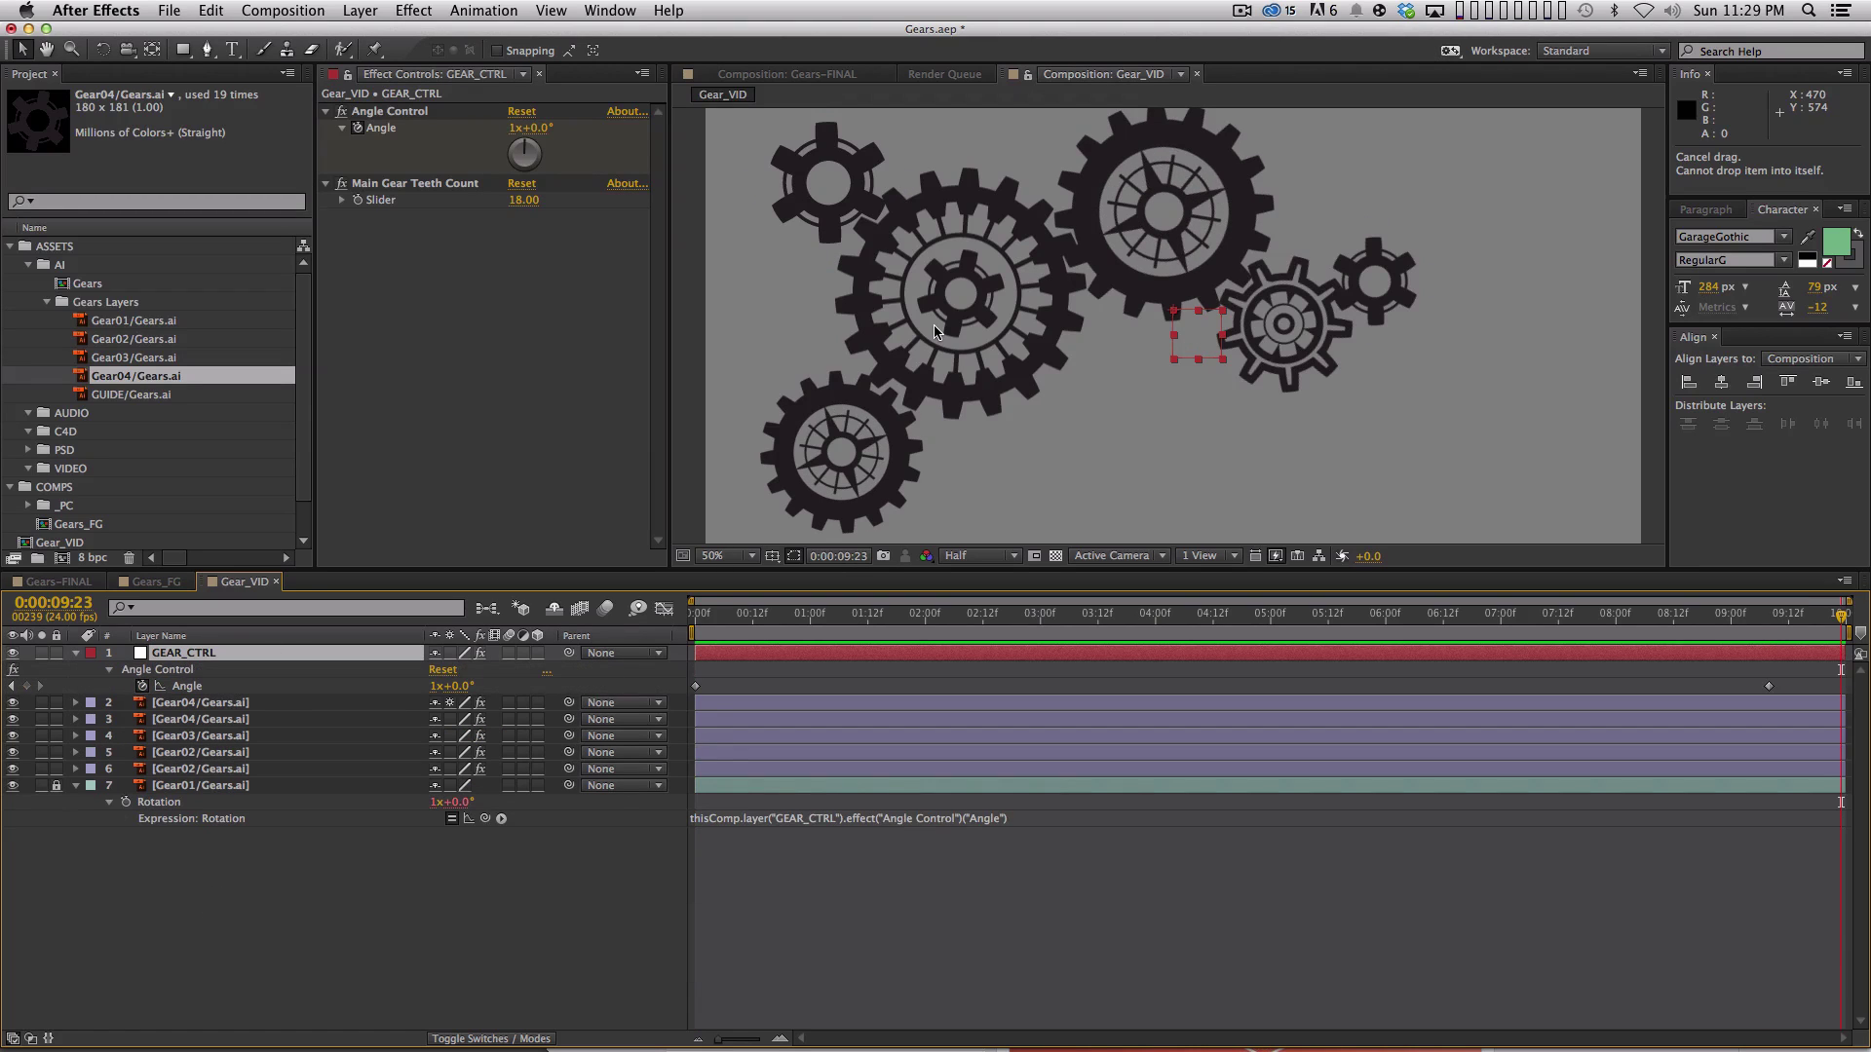
key("Home")
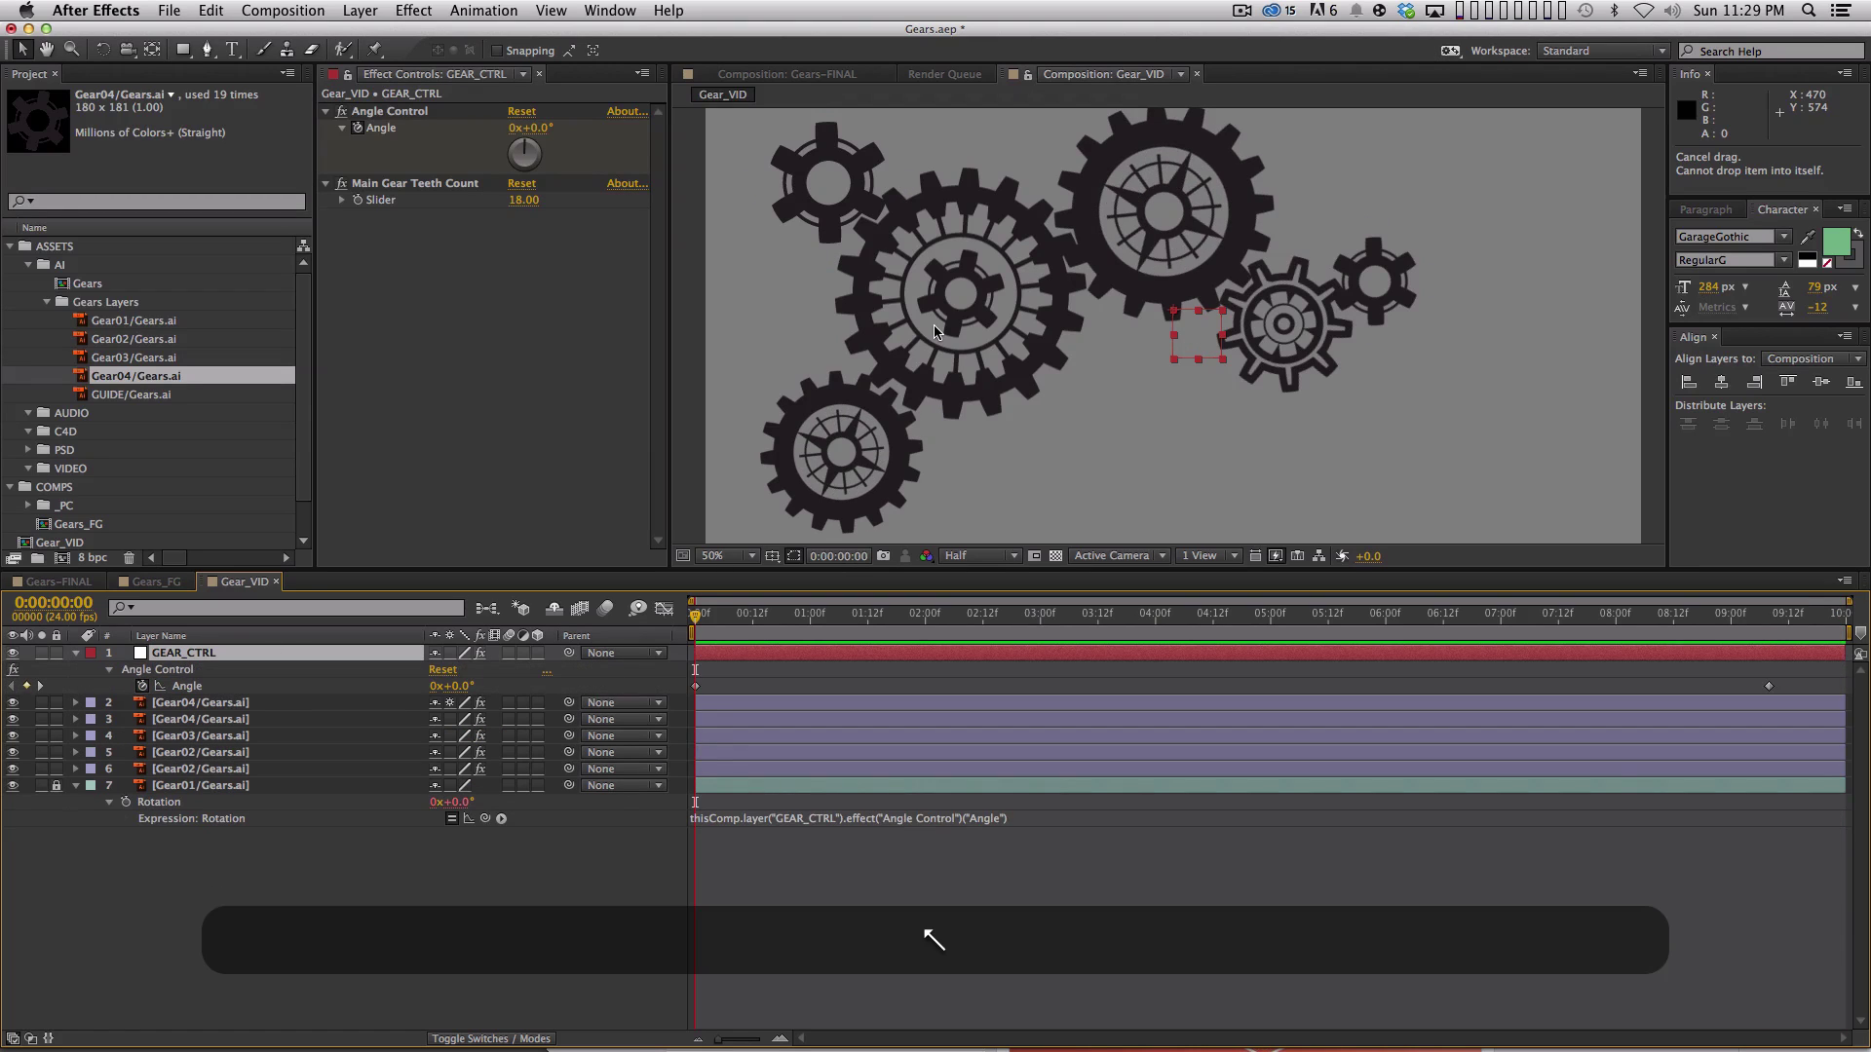
left_click(167, 686)
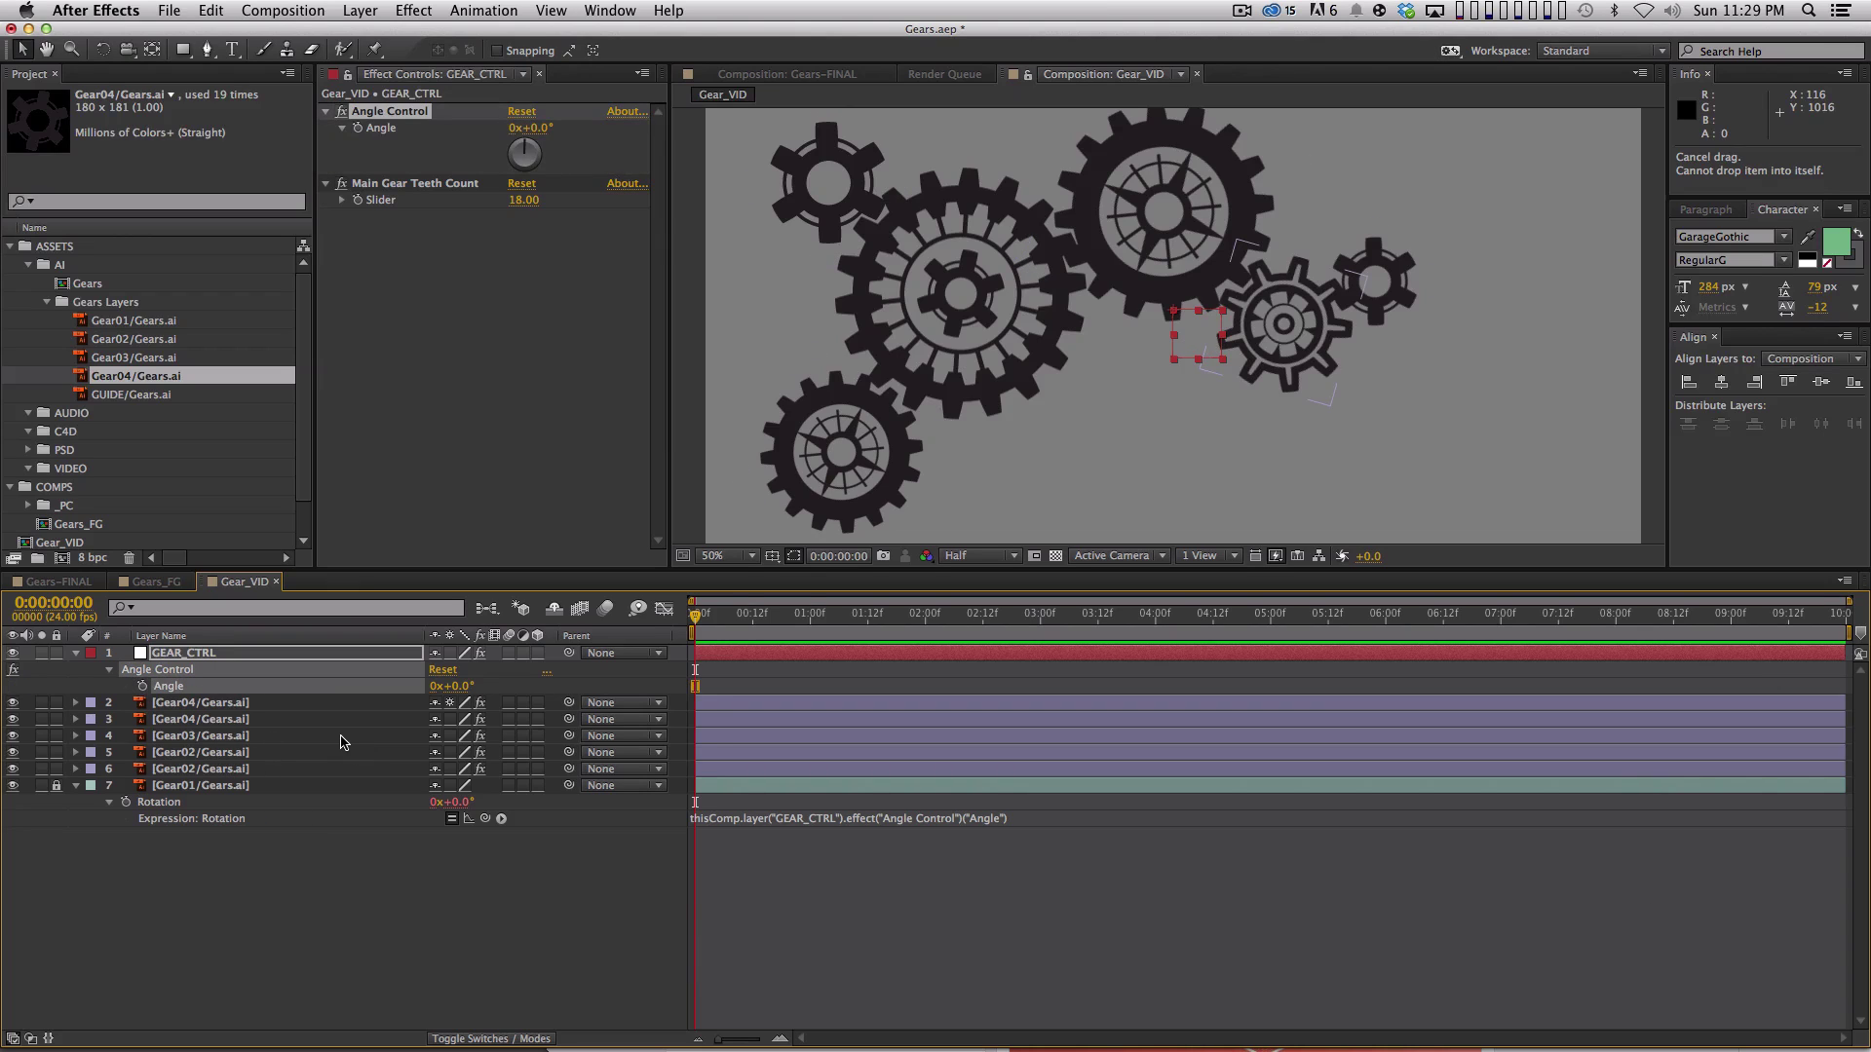
Set a new keyframe for GEAR_CTRL's Angle at 0° on frame 5.
key("Page_Down")
key("Page_Down")
key("Page_Down")
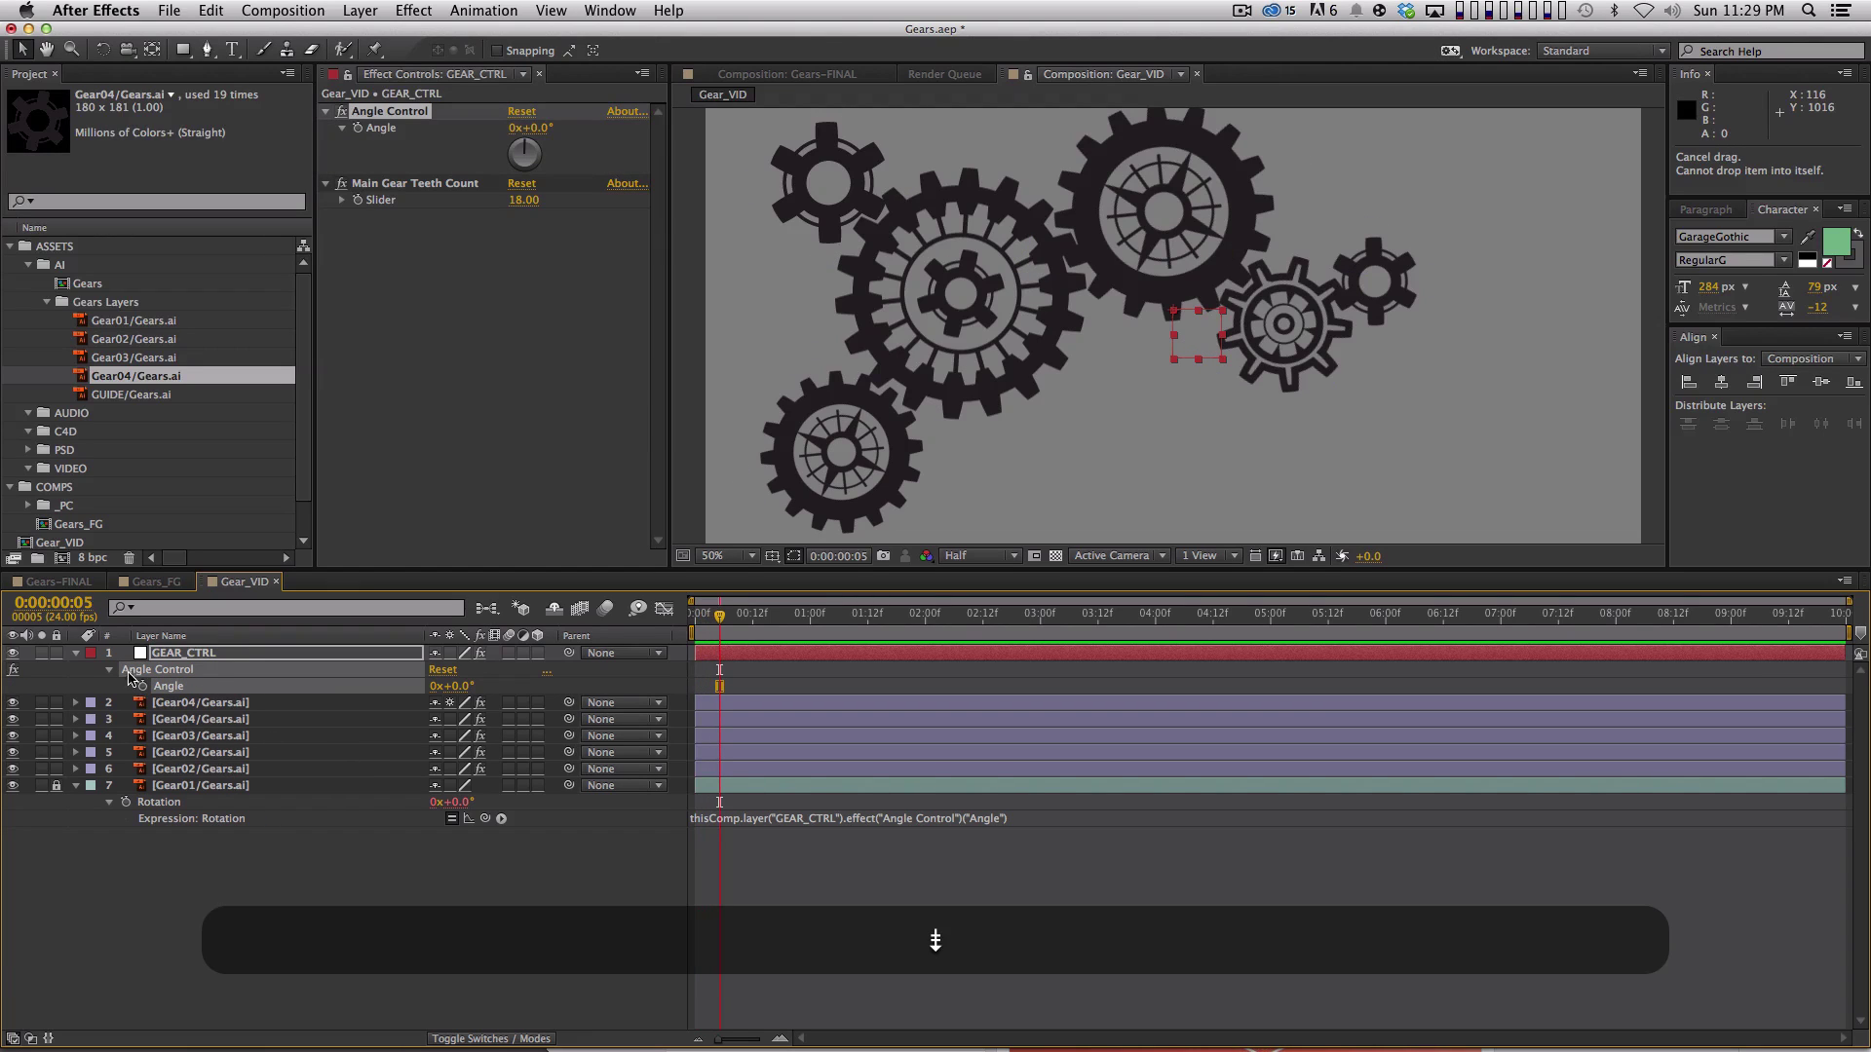
left_click(143, 686)
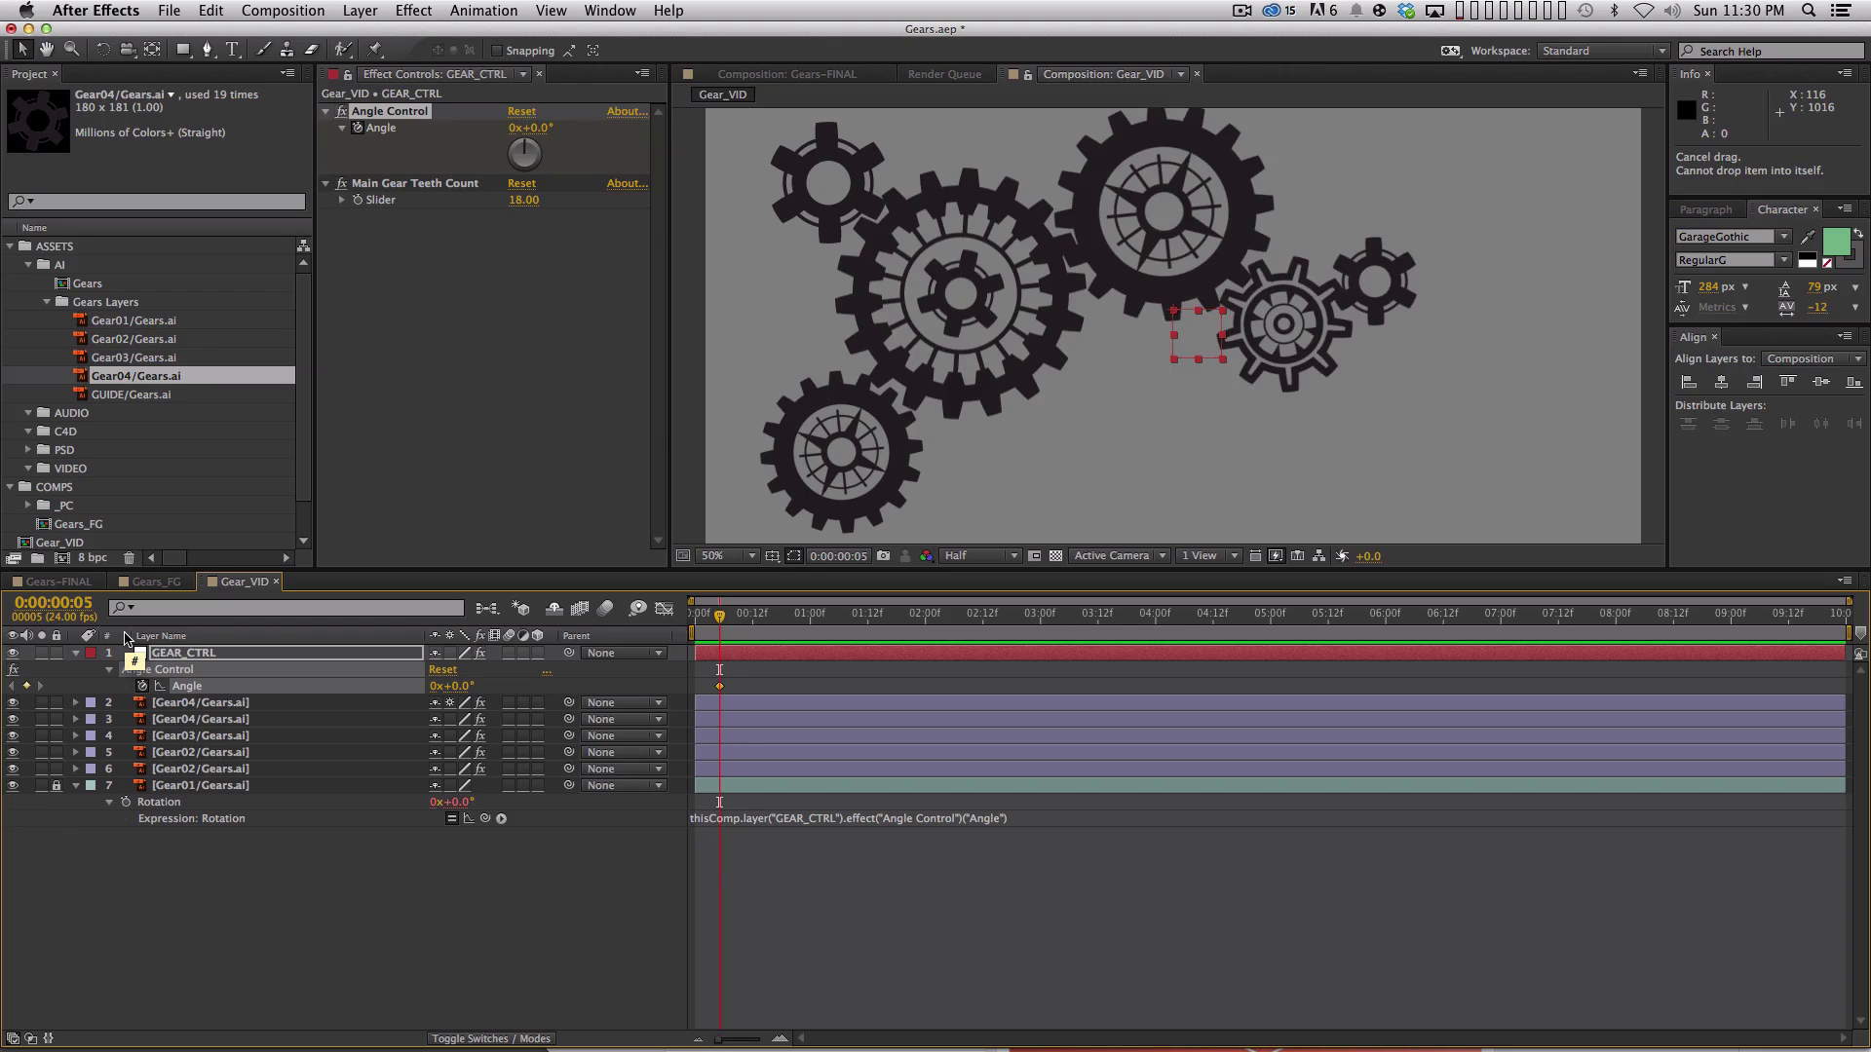
Keyframe GEAR_CTRL's Angle at -3.8° on frame 8 and hold that value with another keyframe on frame 10.
key("Page_Down")
key("Page_Down")
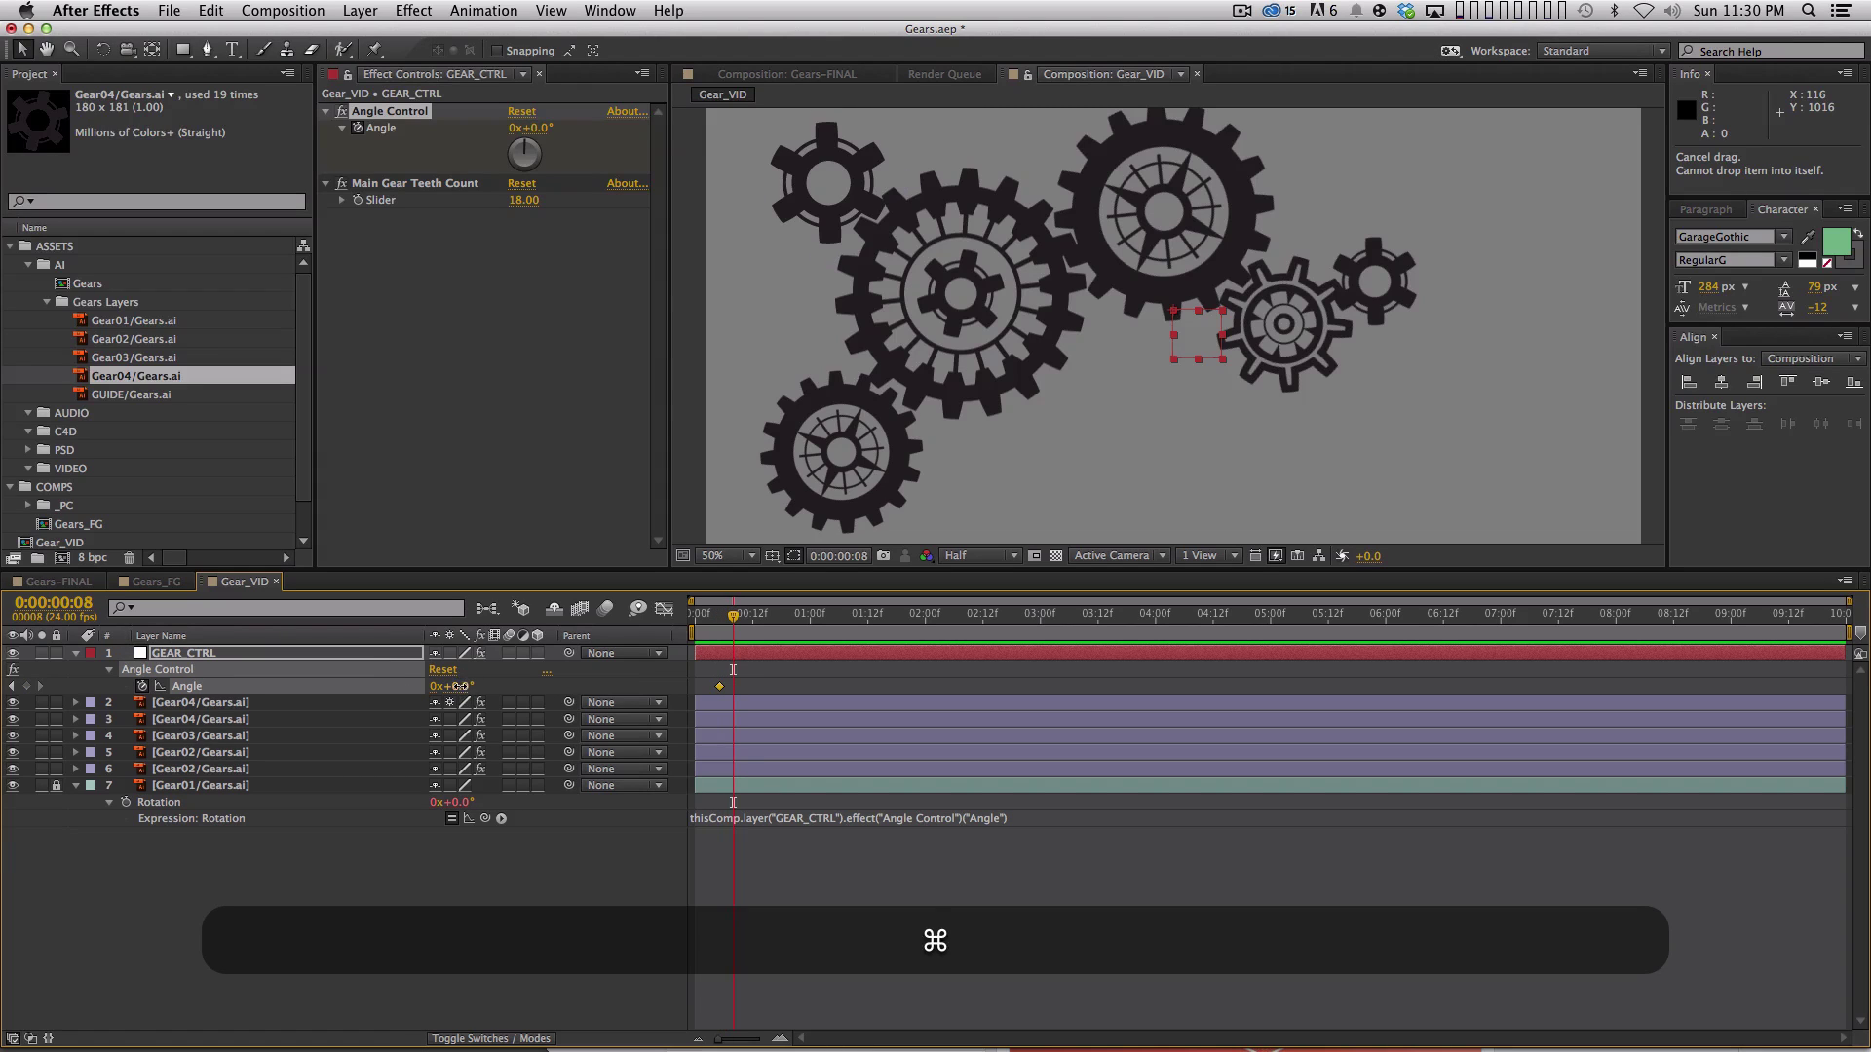
left_click_drag(457, 686, 394, 654)
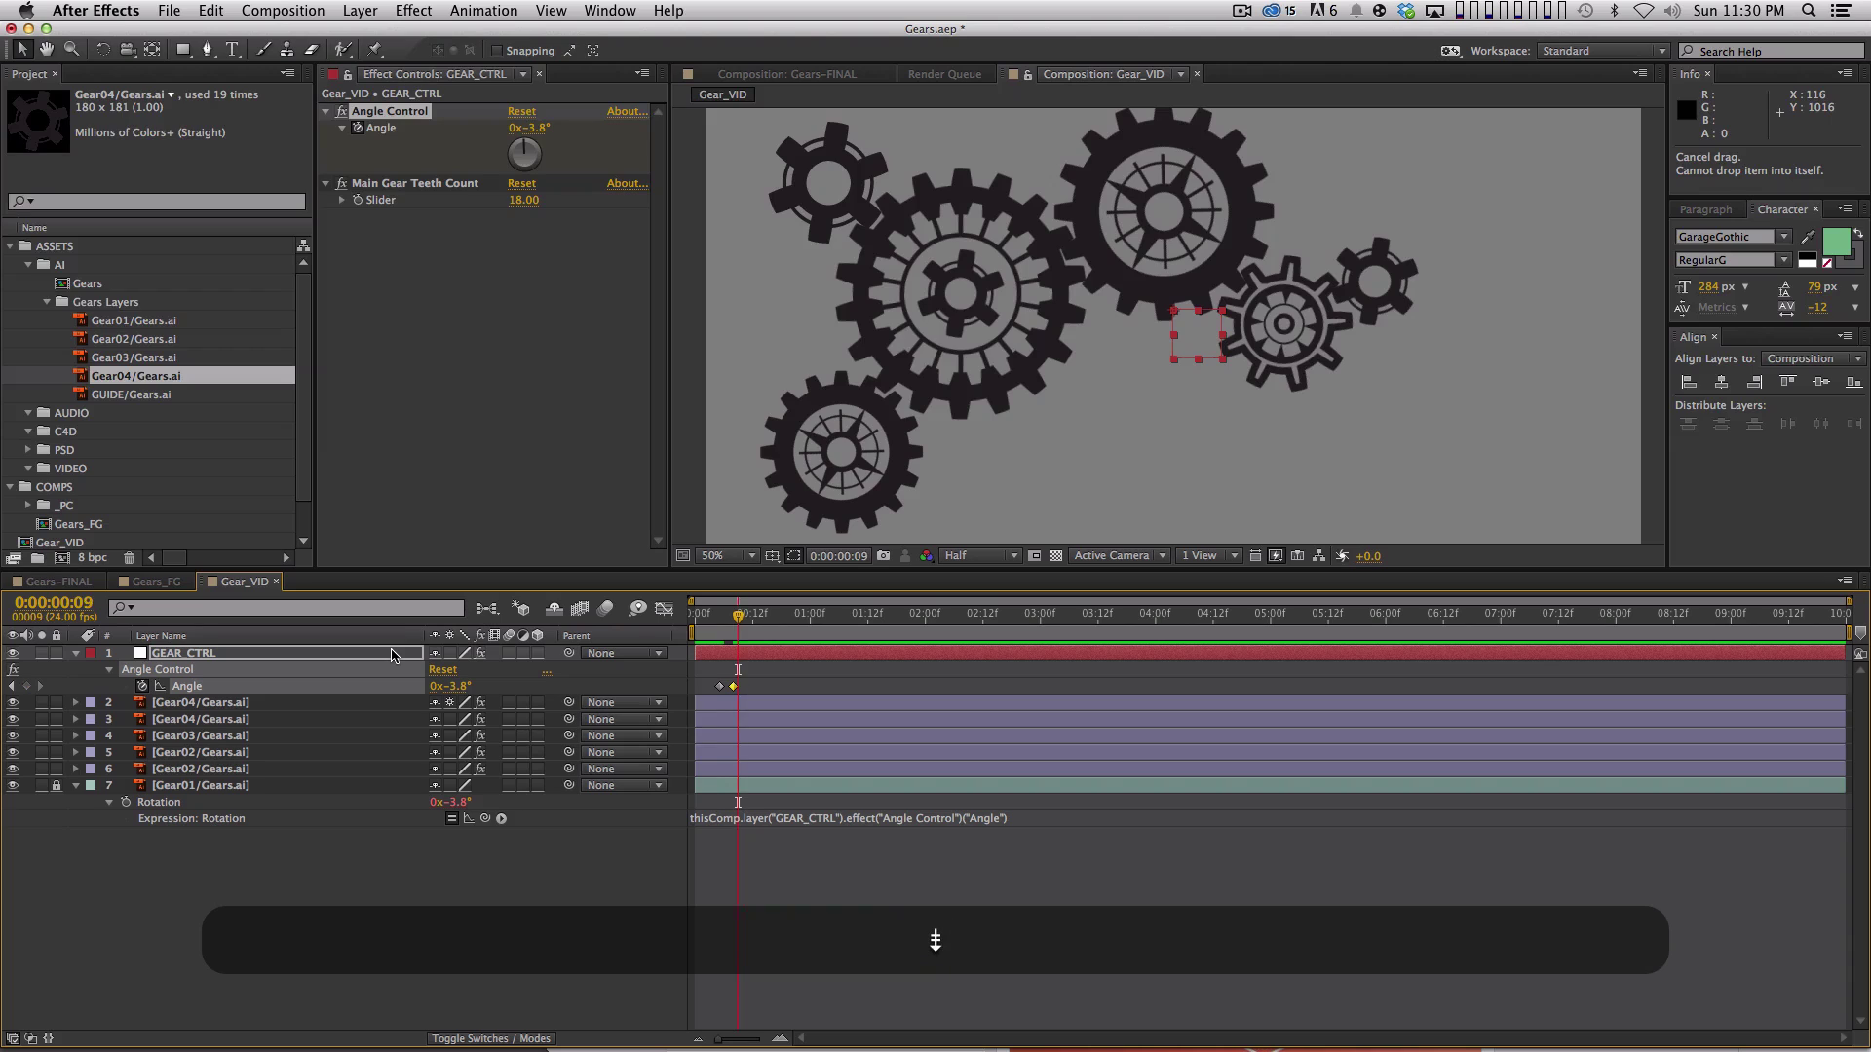
left_click(26, 686)
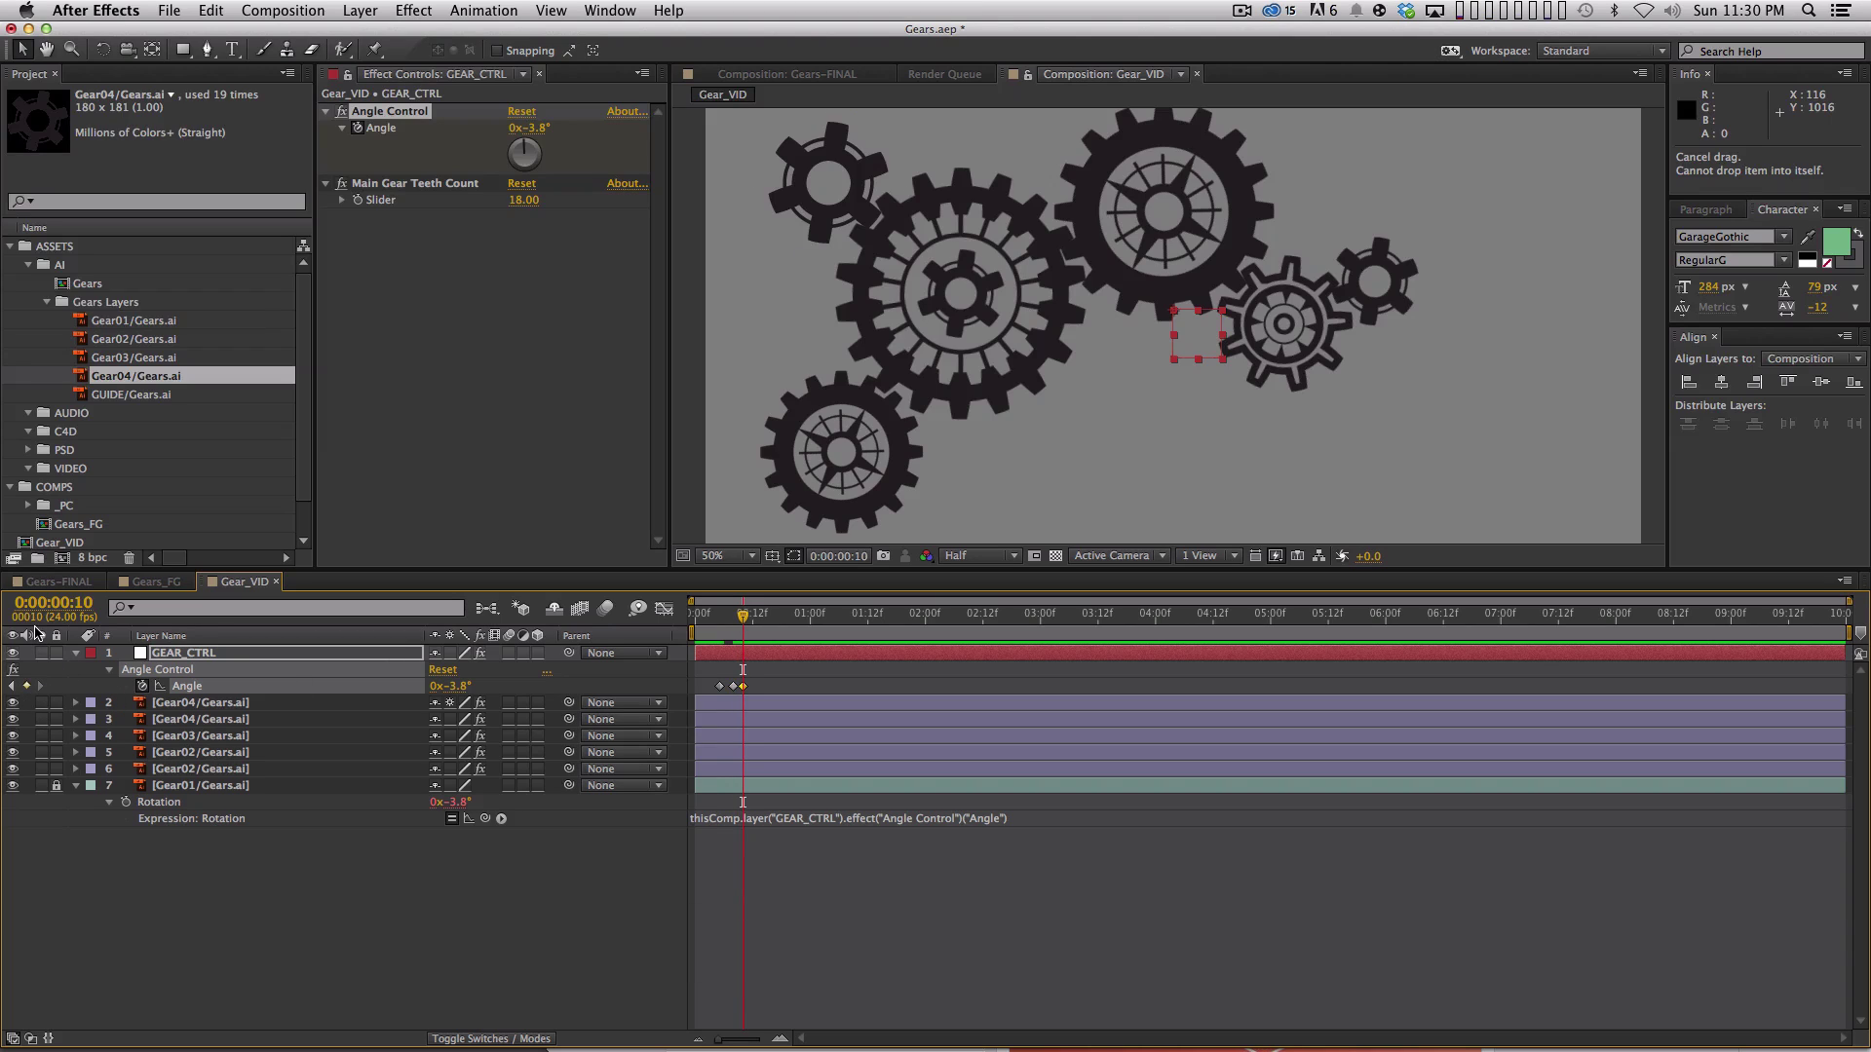
Keyframe the Angle at 20.4° on frame 17 and 15.9° on frame 20, holding the latter with a keyframe on frame 22.
key("Page_Down")
key("Page_Down")
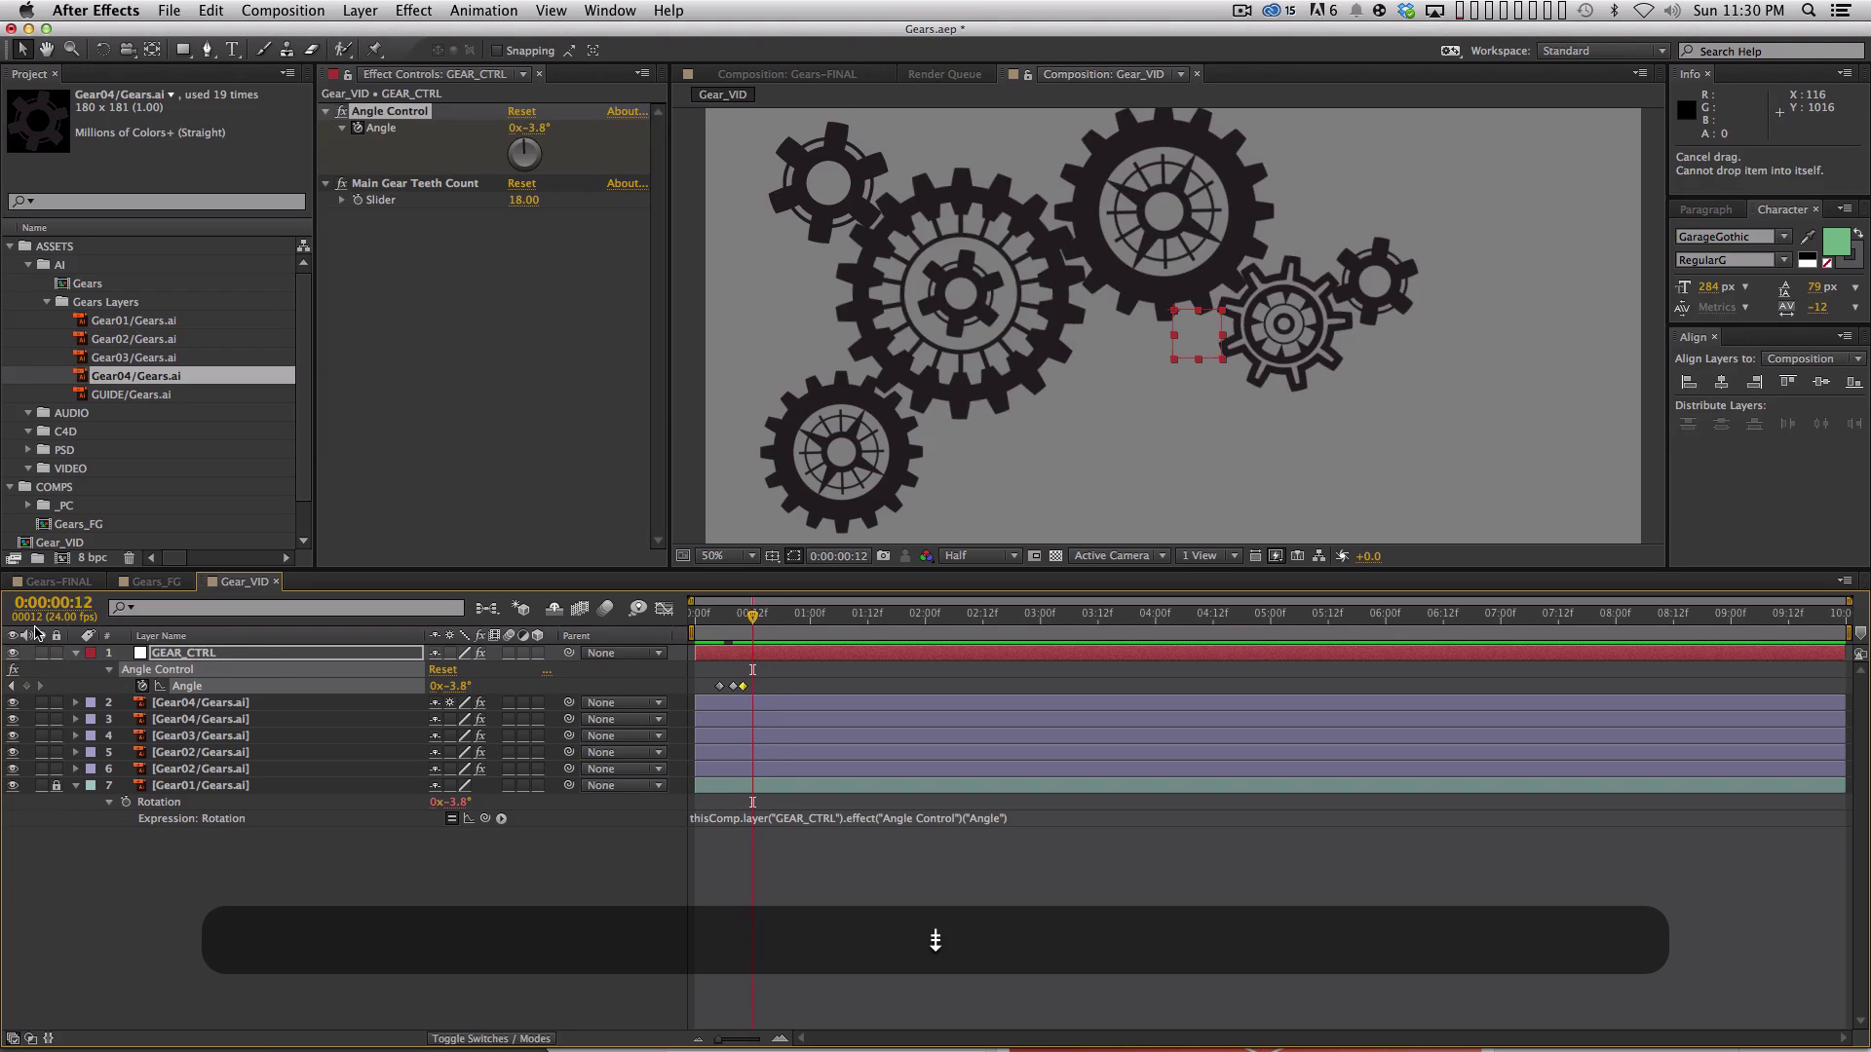
left_click_drag(454, 688, 507, 688)
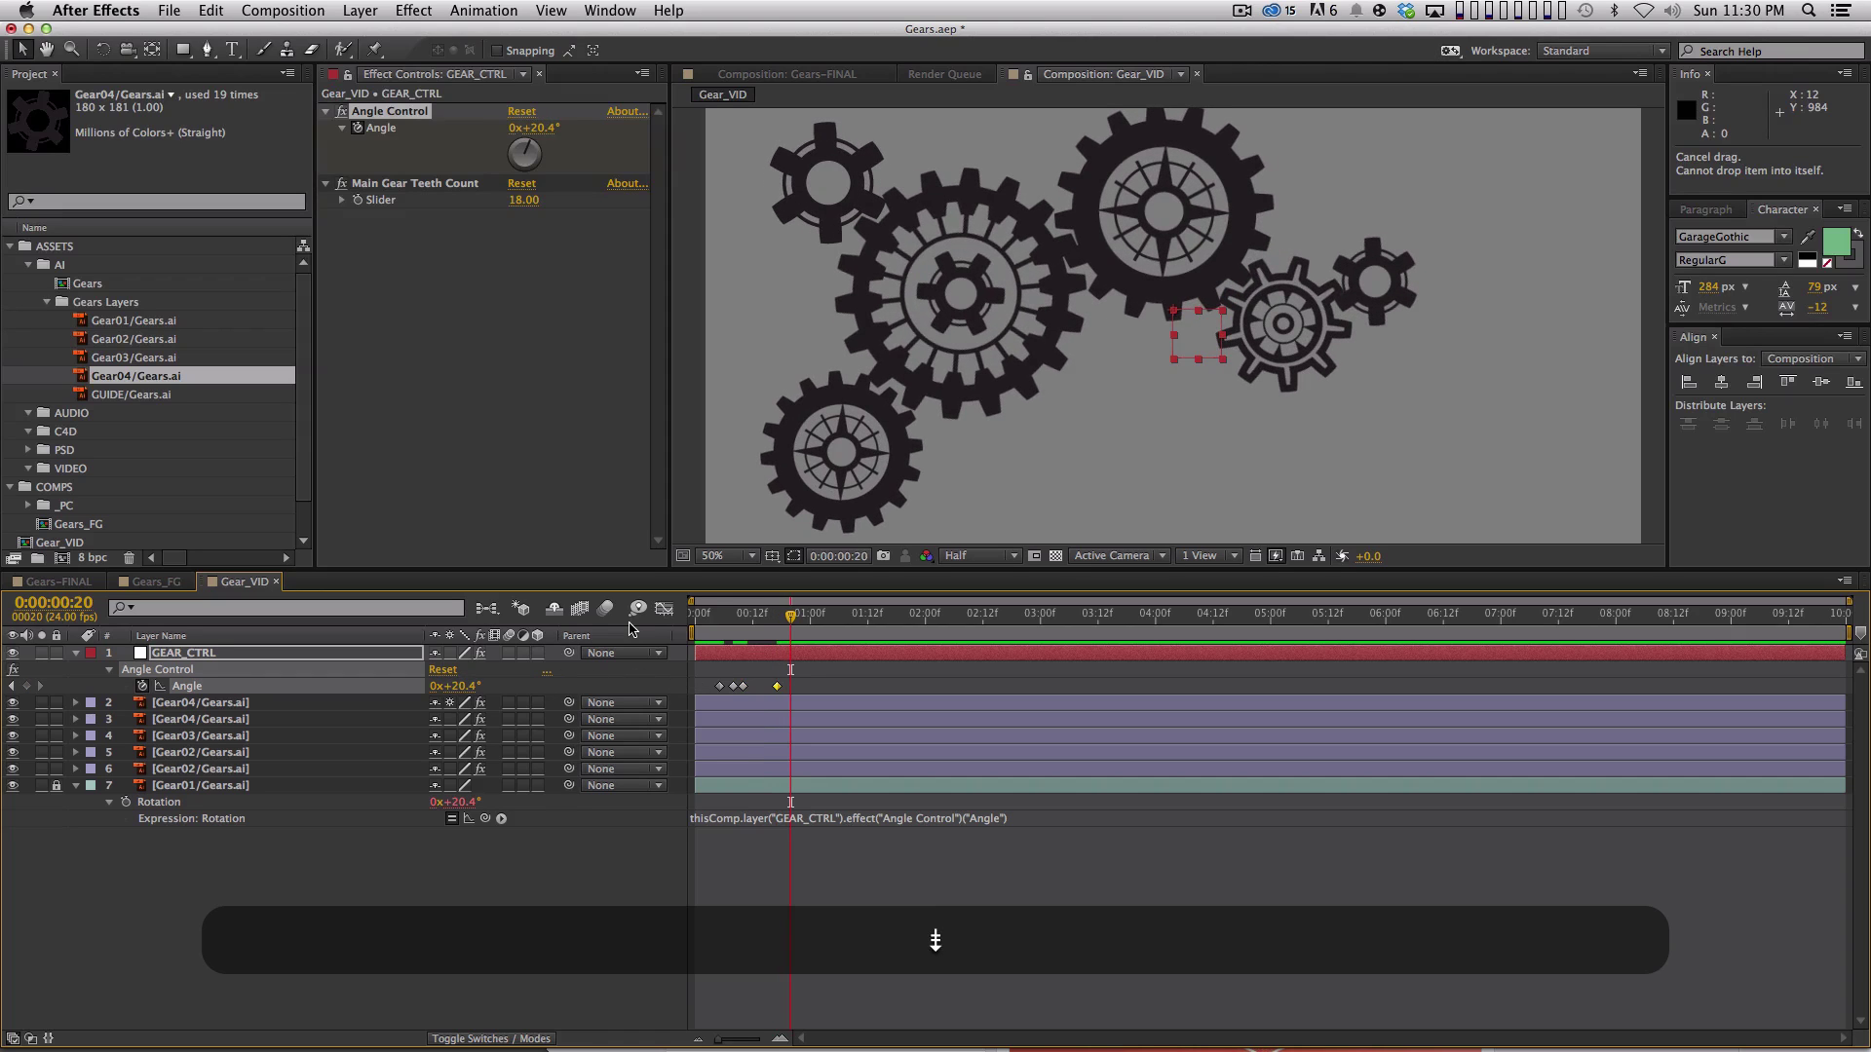
left_click_drag(466, 688, 432, 691)
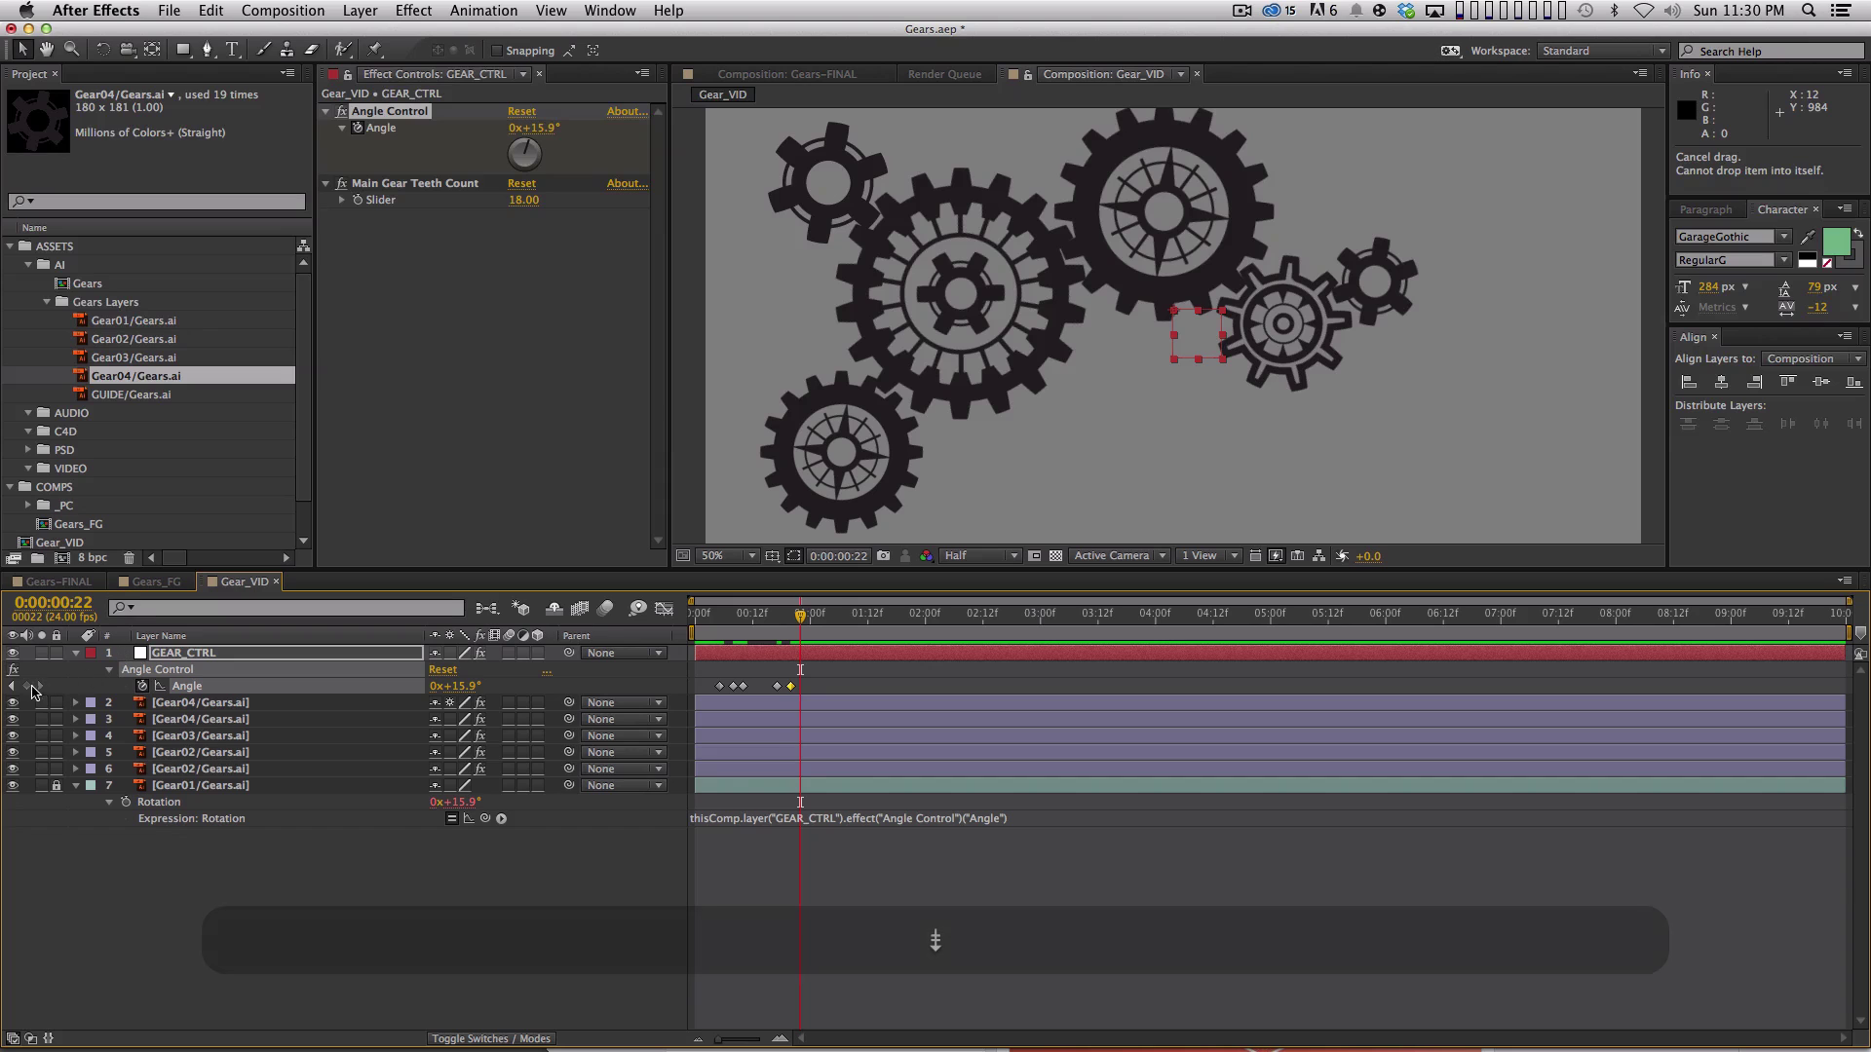
left_click(26, 686)
key("super+z")
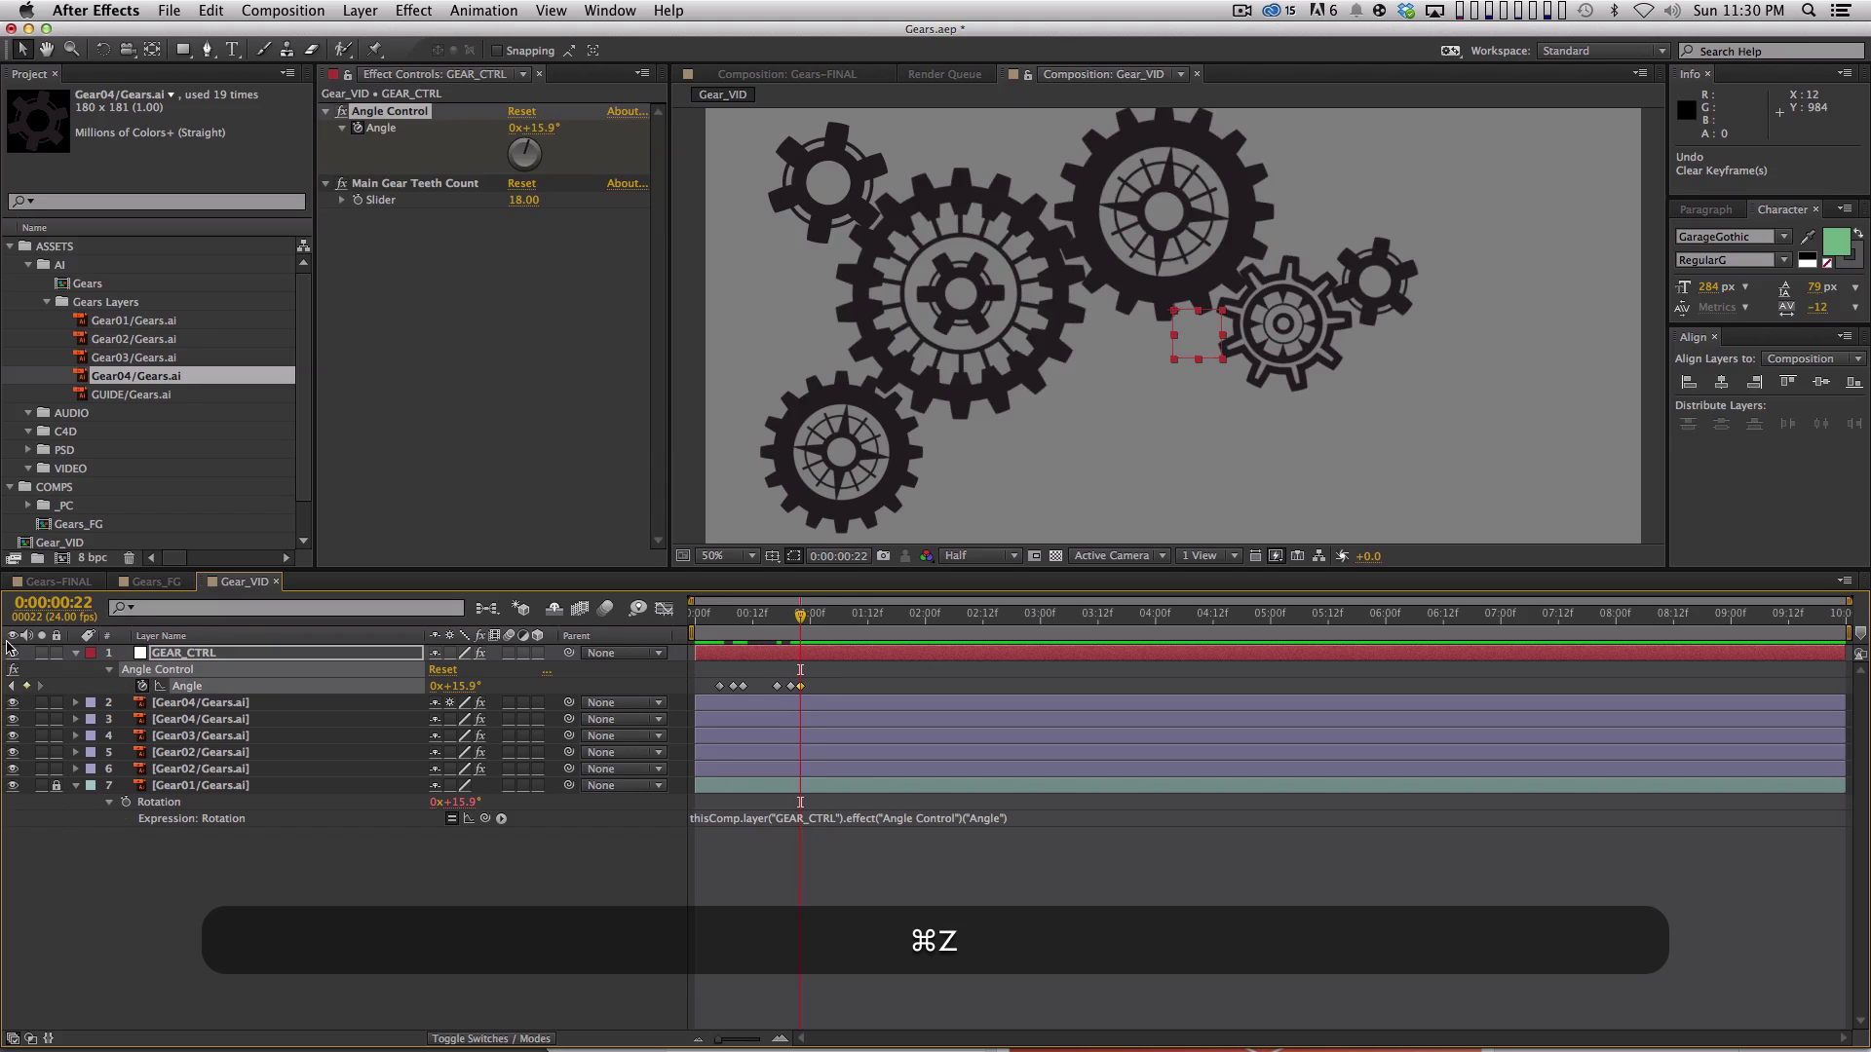
Keyframe the Angle at 181.9° on the last frame, 0:00:09:23, and preview the gear motion.
key("super+z")
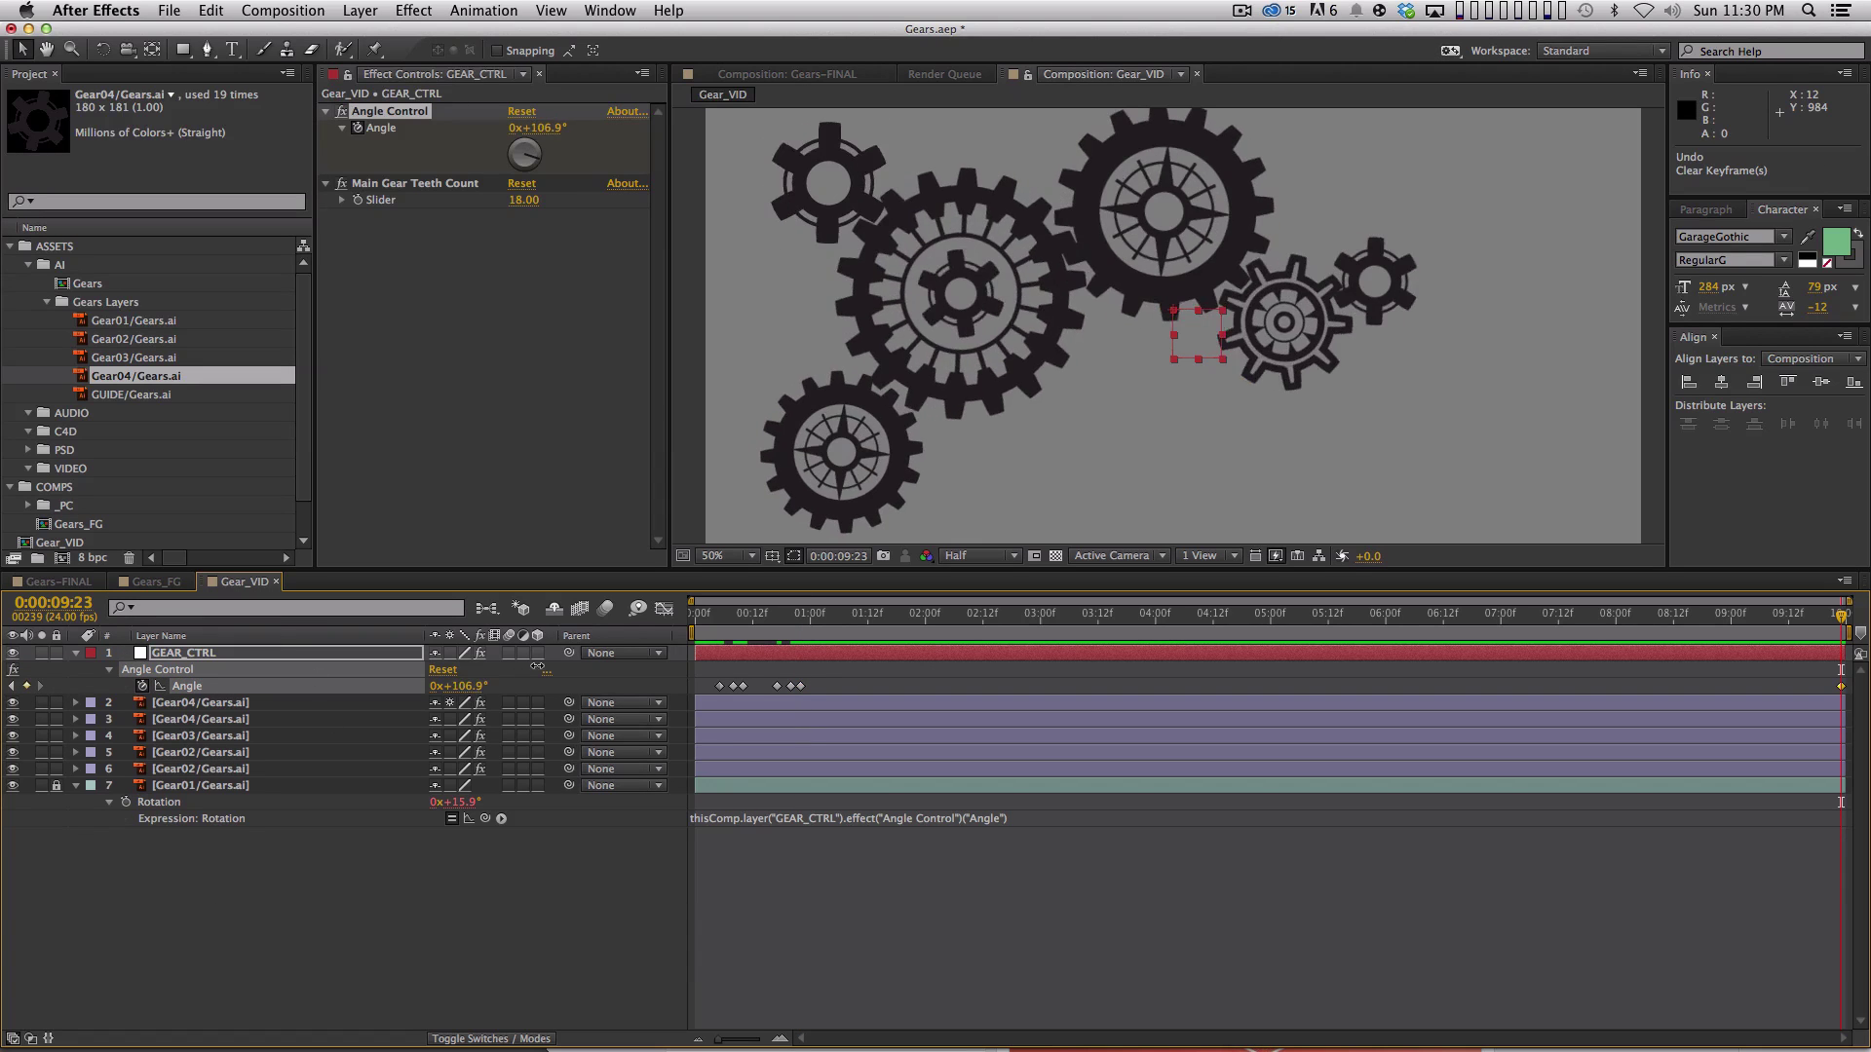
key("super+z")
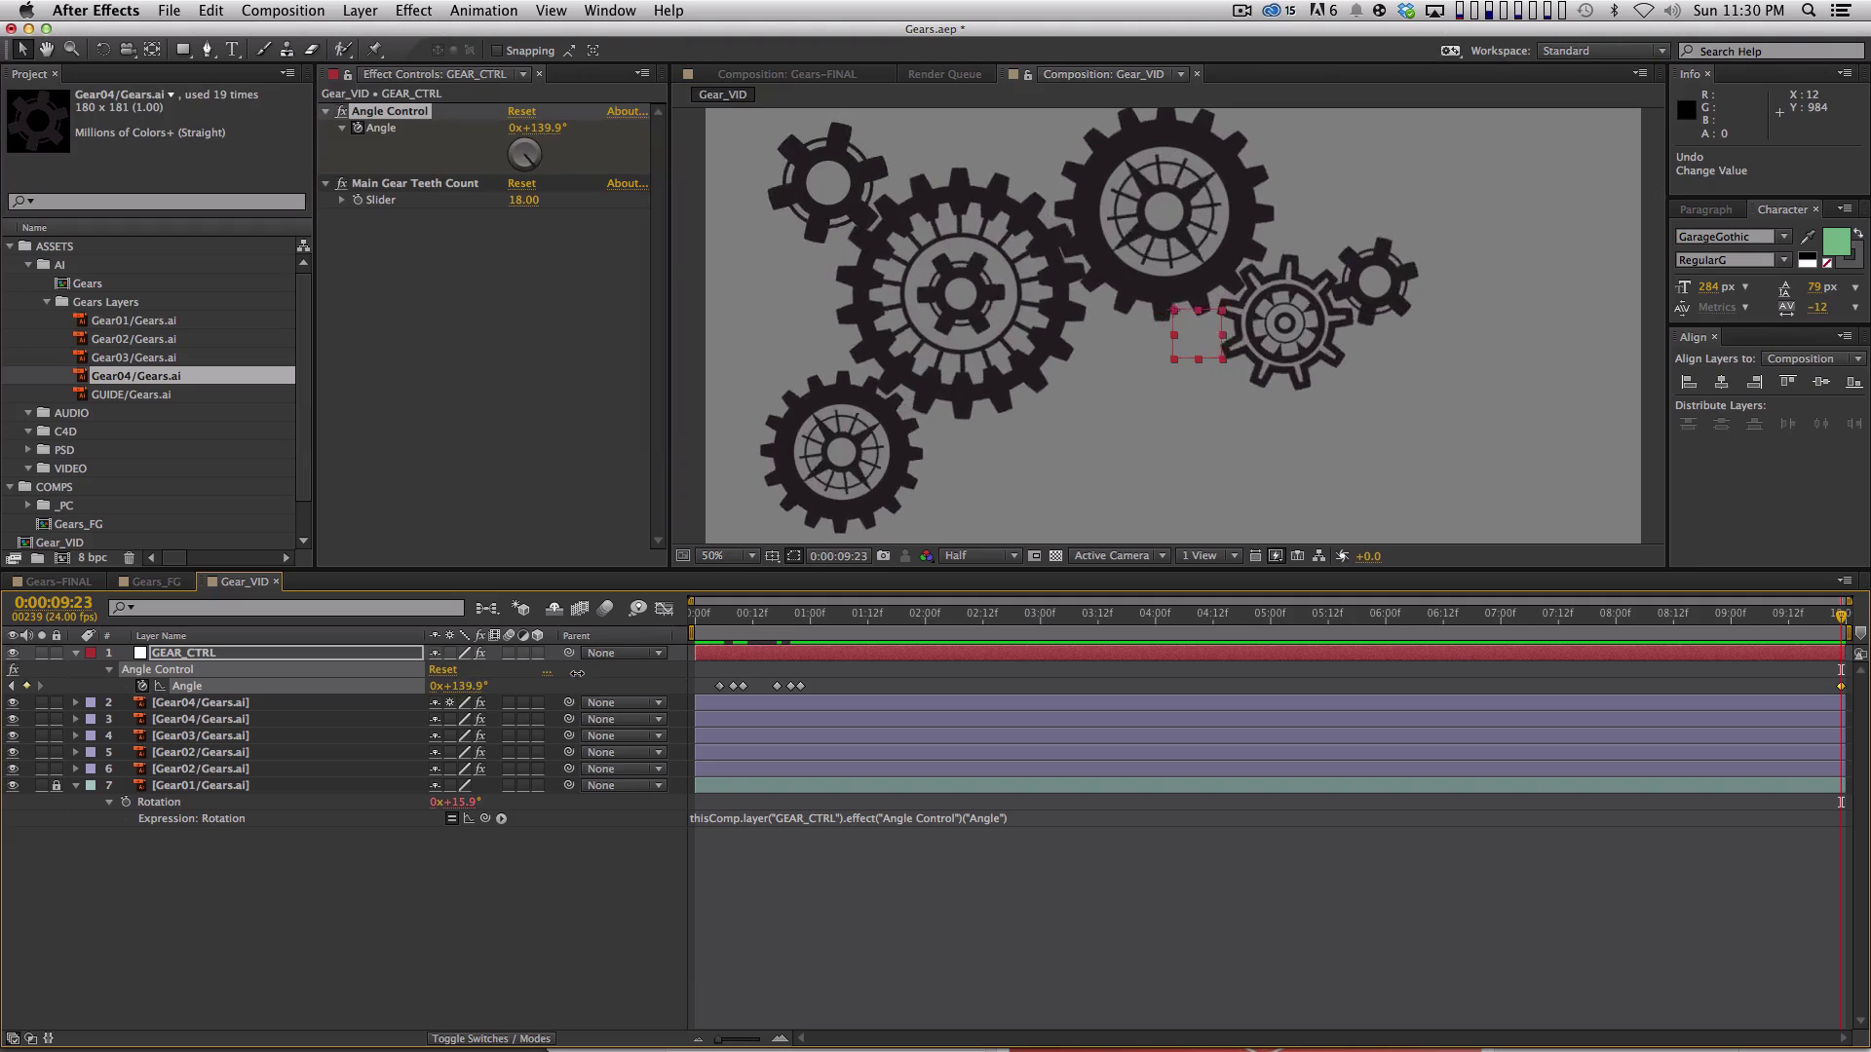
left_click(573, 874)
key("space")
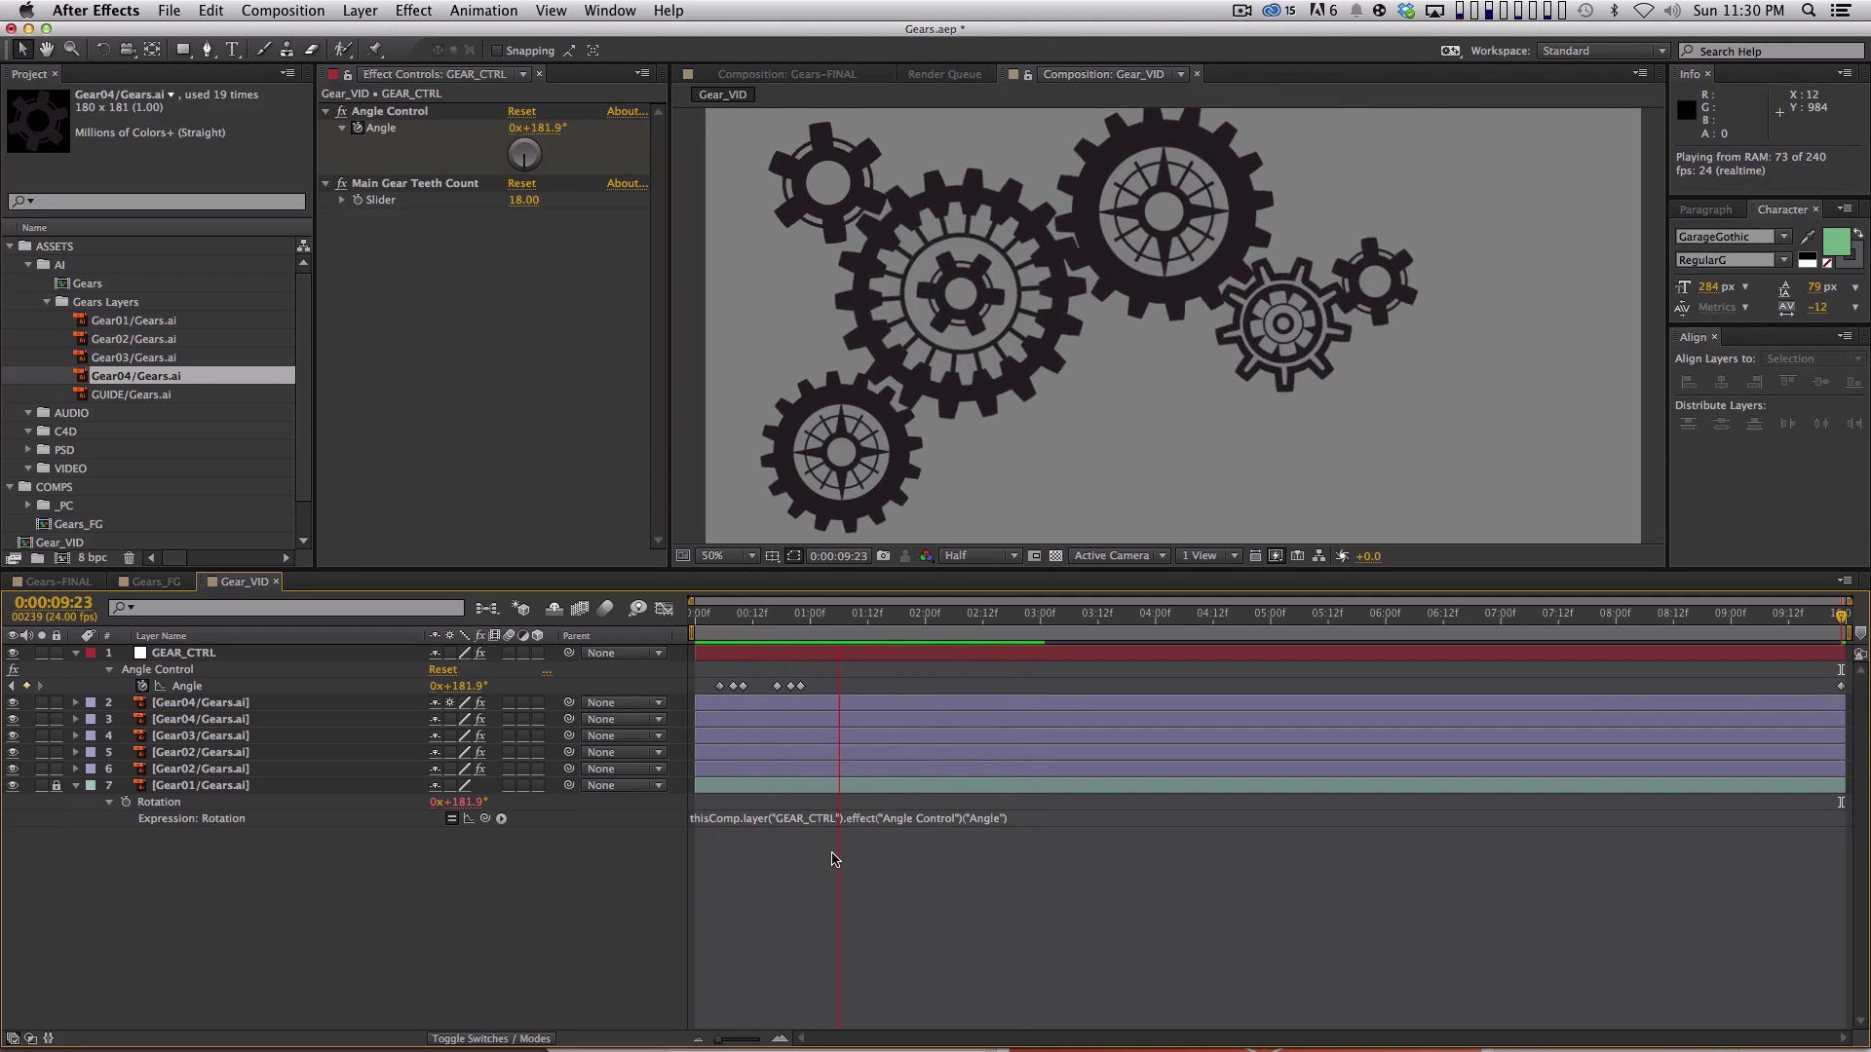
key("space")
Apply Easy Ease to all Angle keyframes and reshape the final Graph Editor segment to start more slowly and end steeply.
left_click_drag(704, 672, 1857, 697)
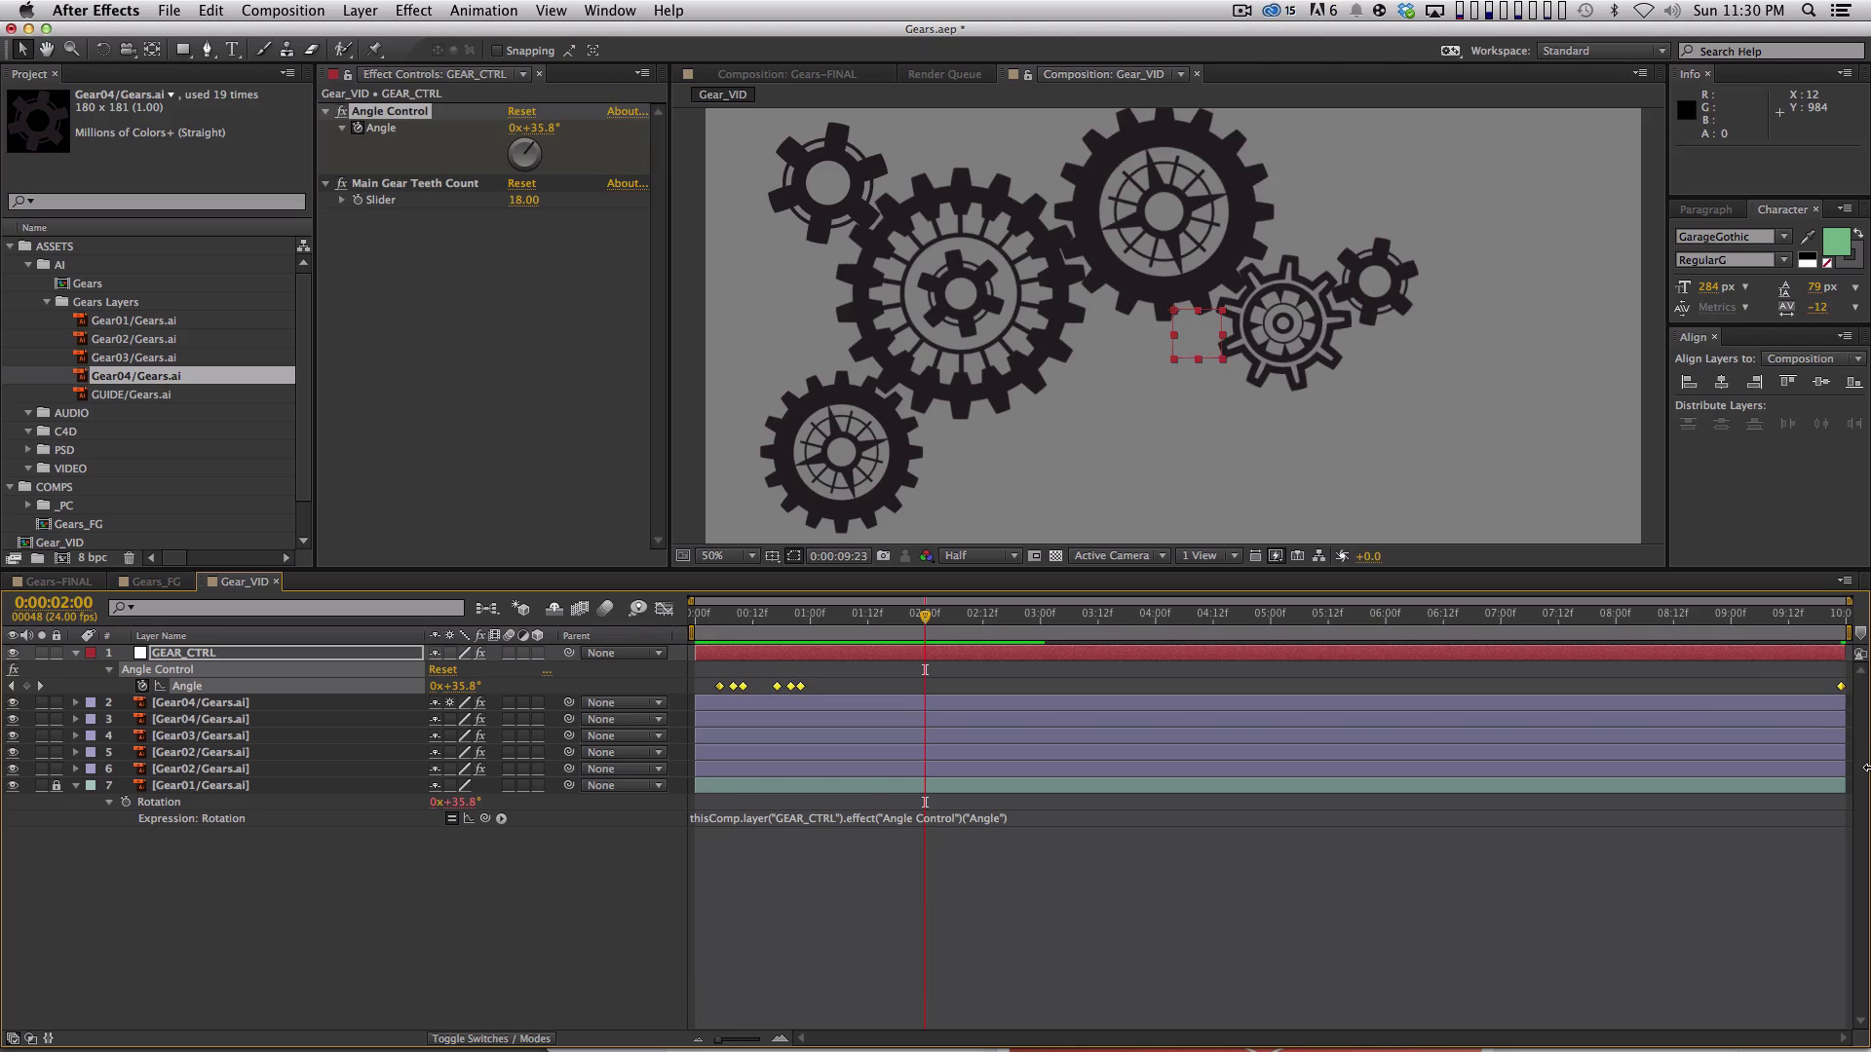
key("F9")
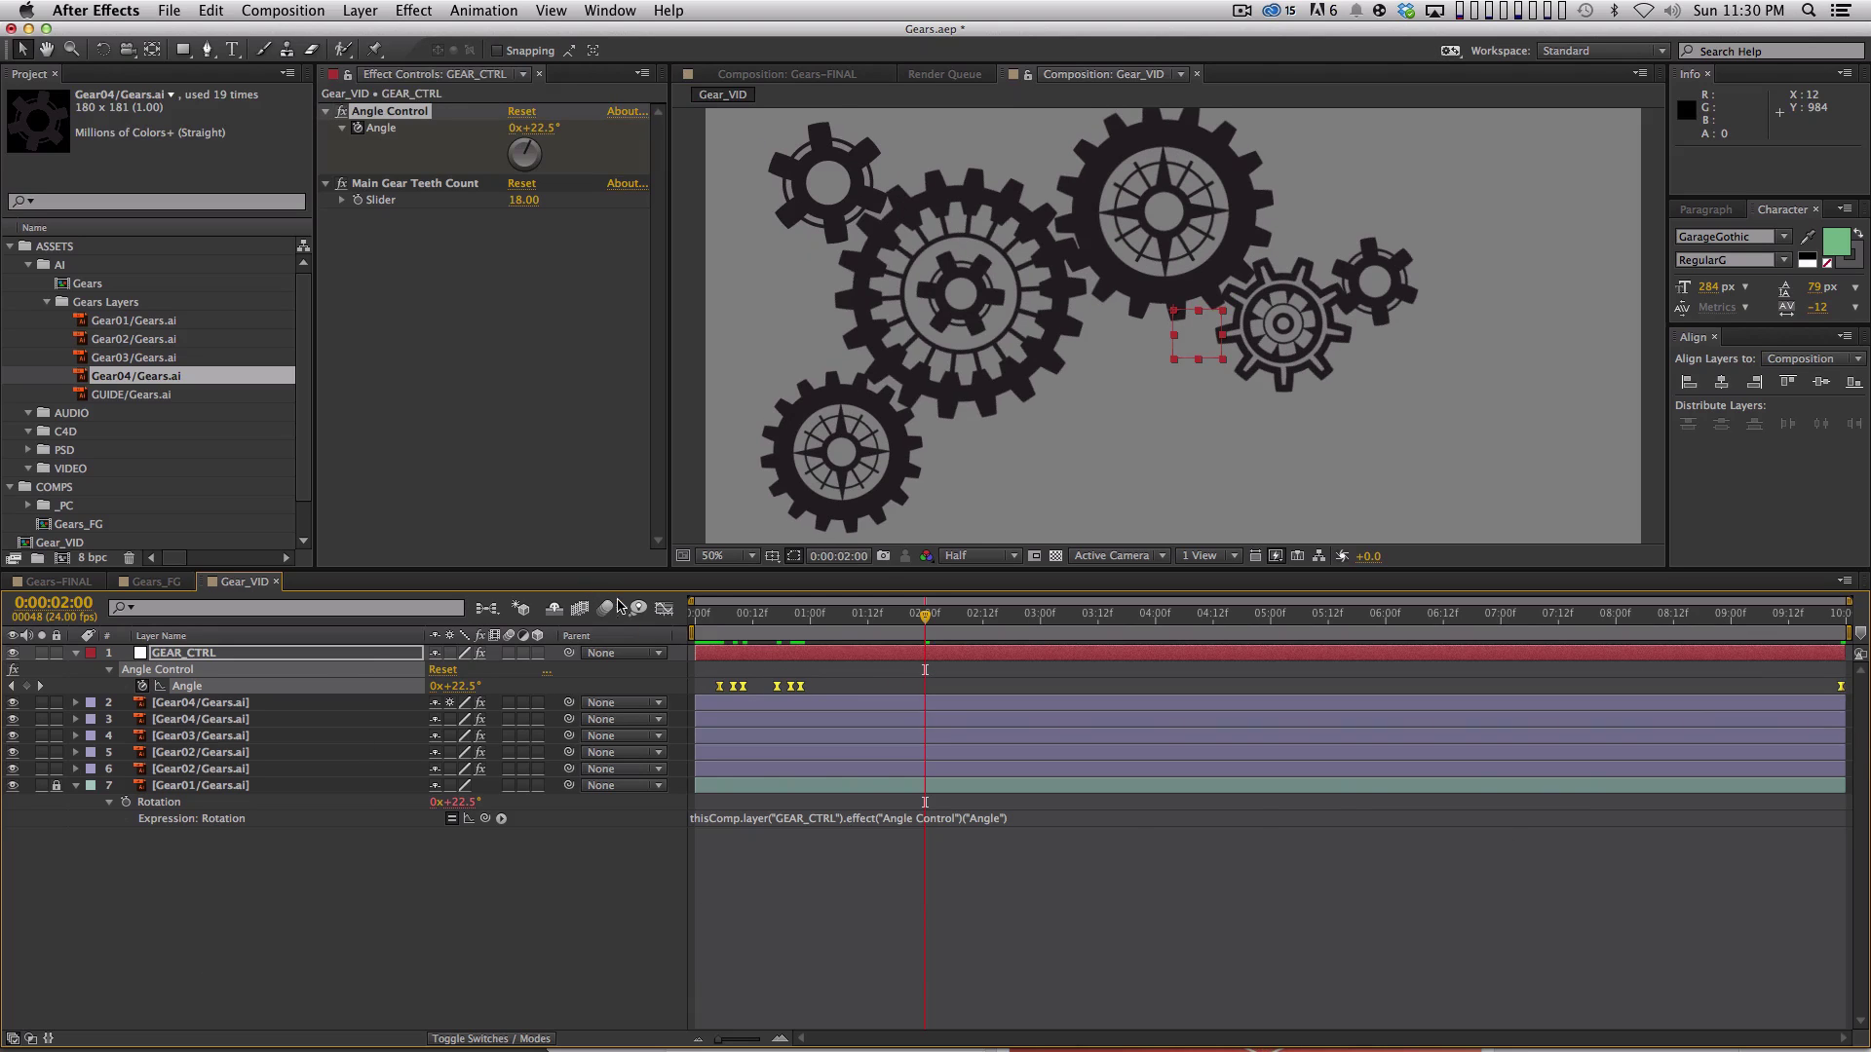
left_click(663, 608)
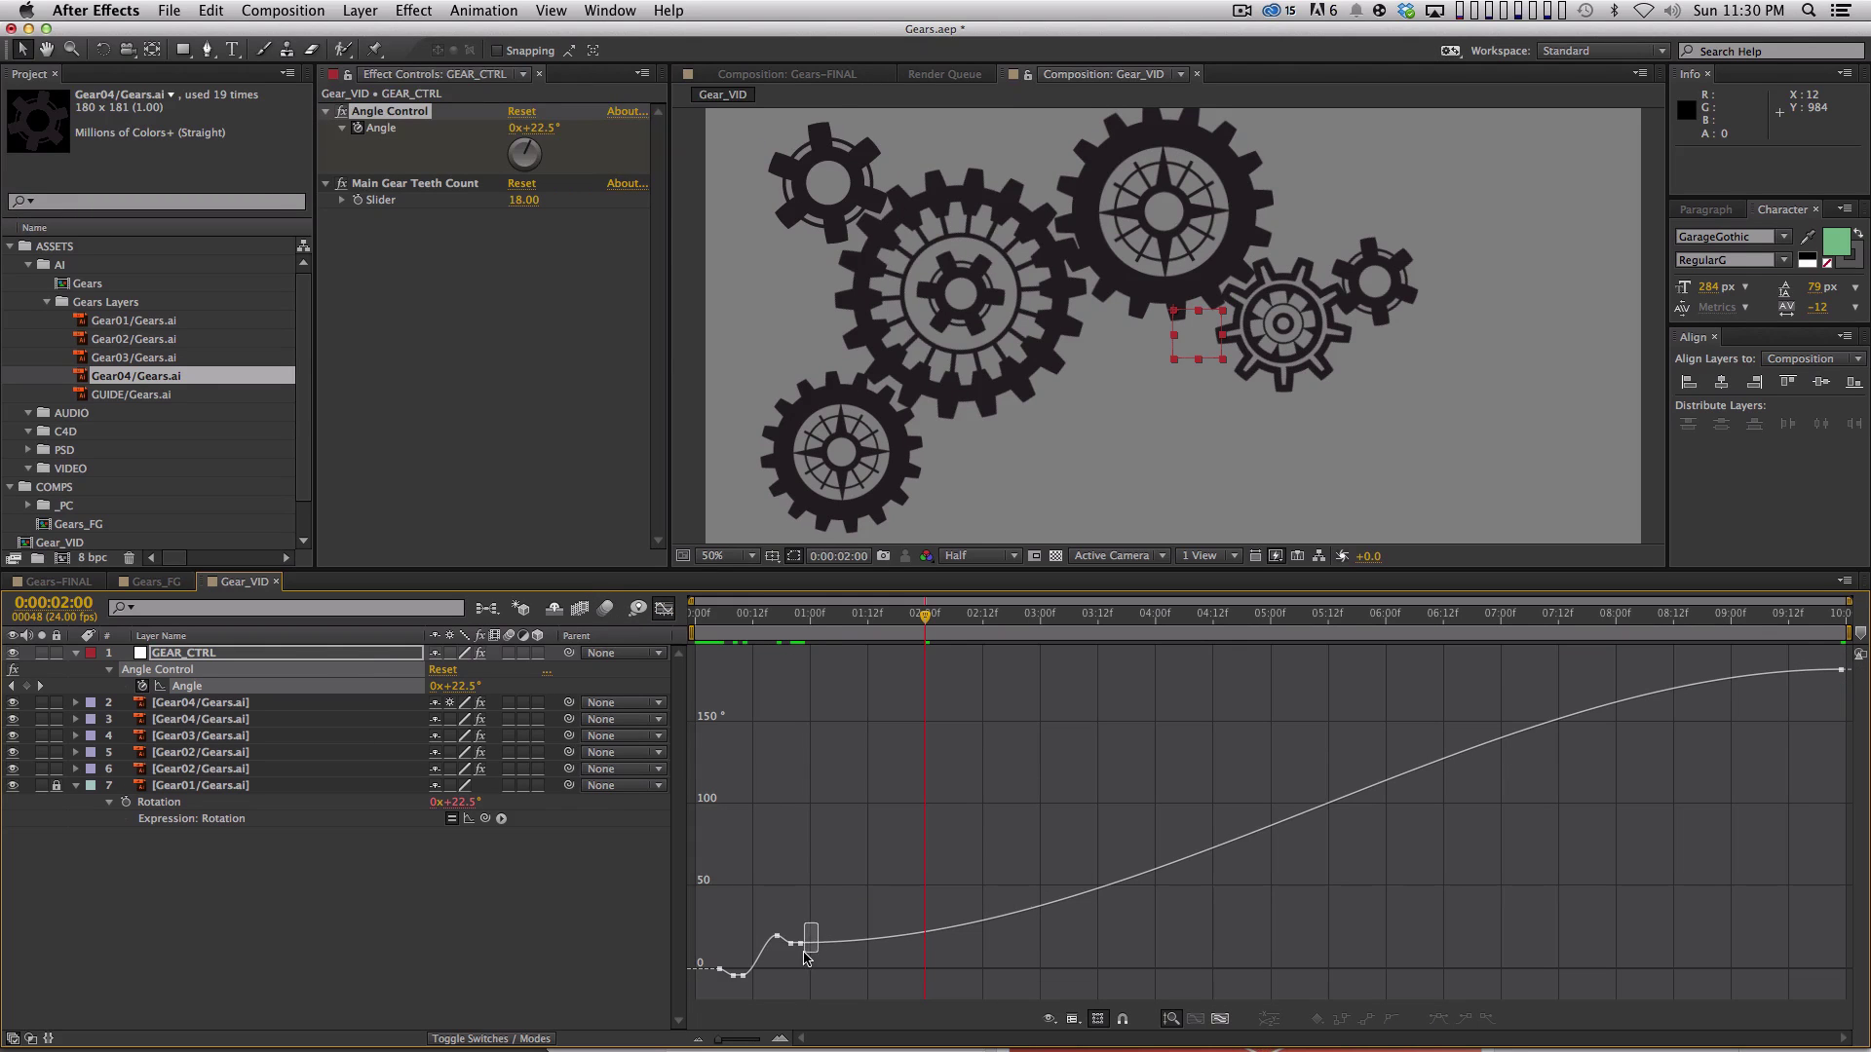
left_click_drag(1148, 945, 1257, 936)
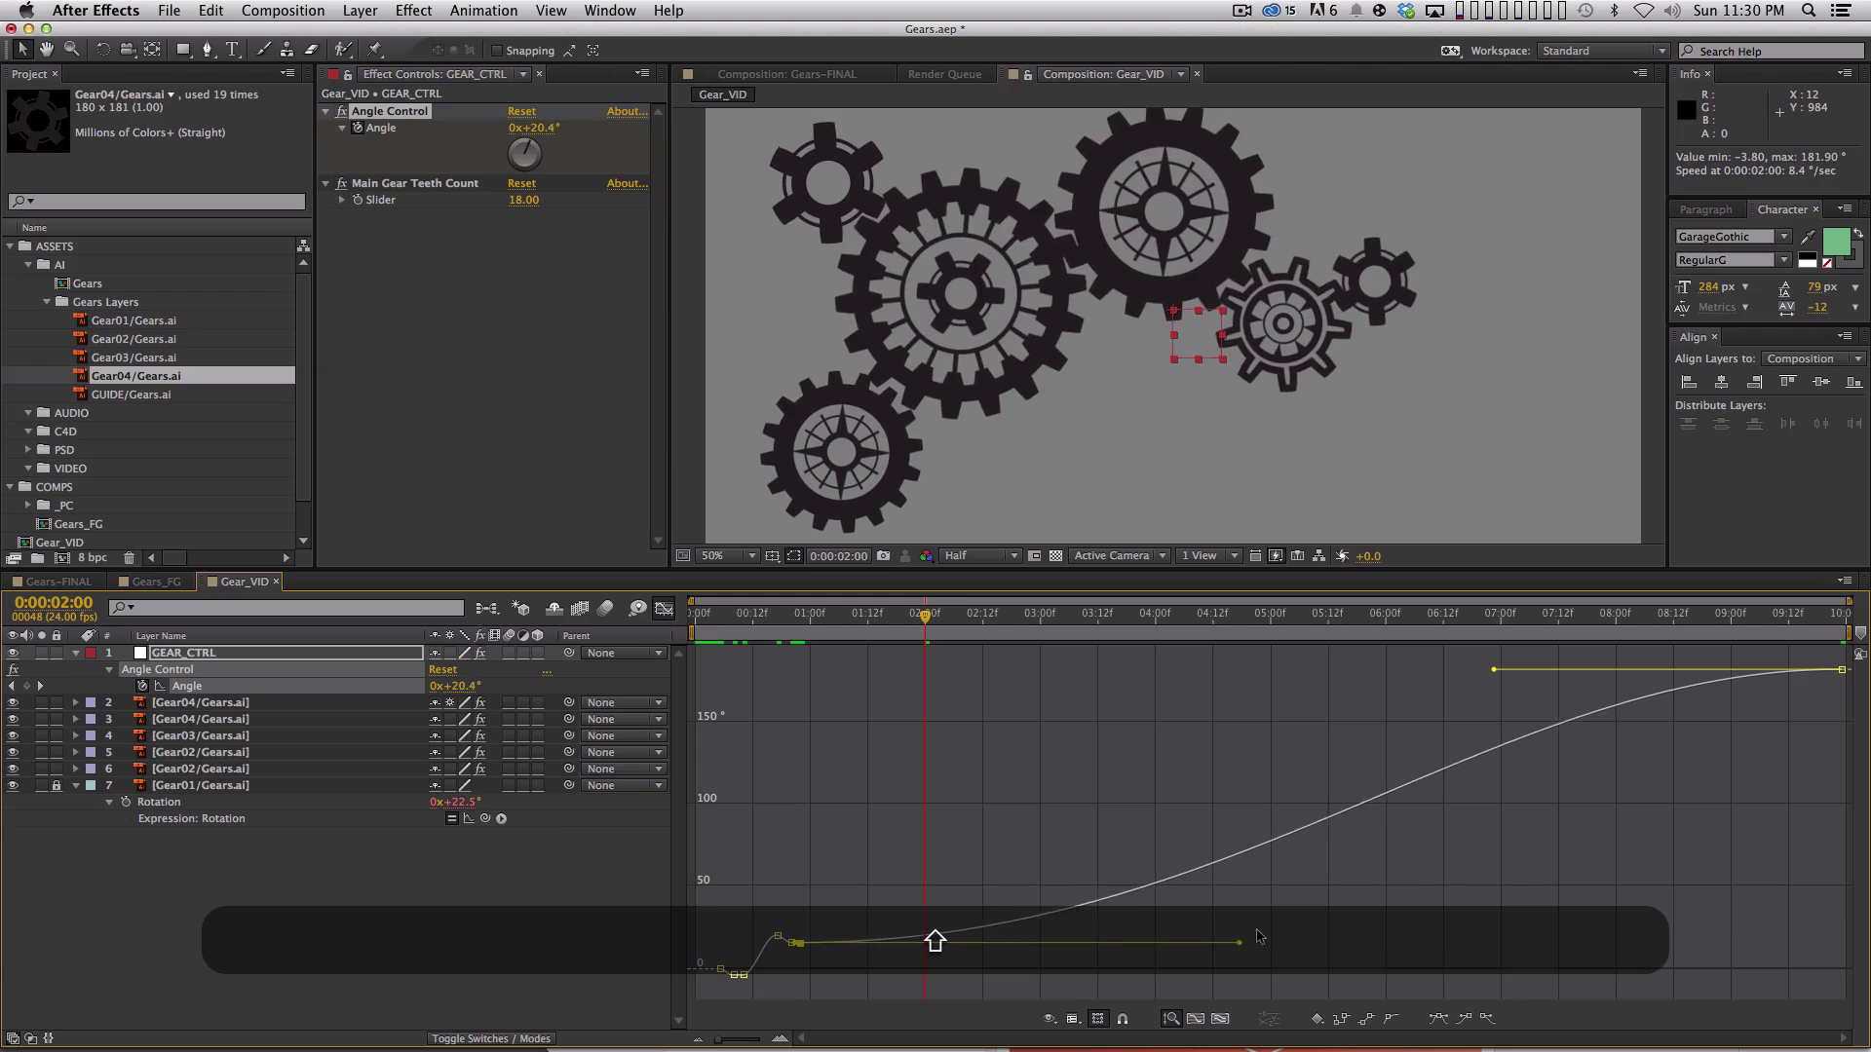
left_click_drag(1499, 674, 1516, 775)
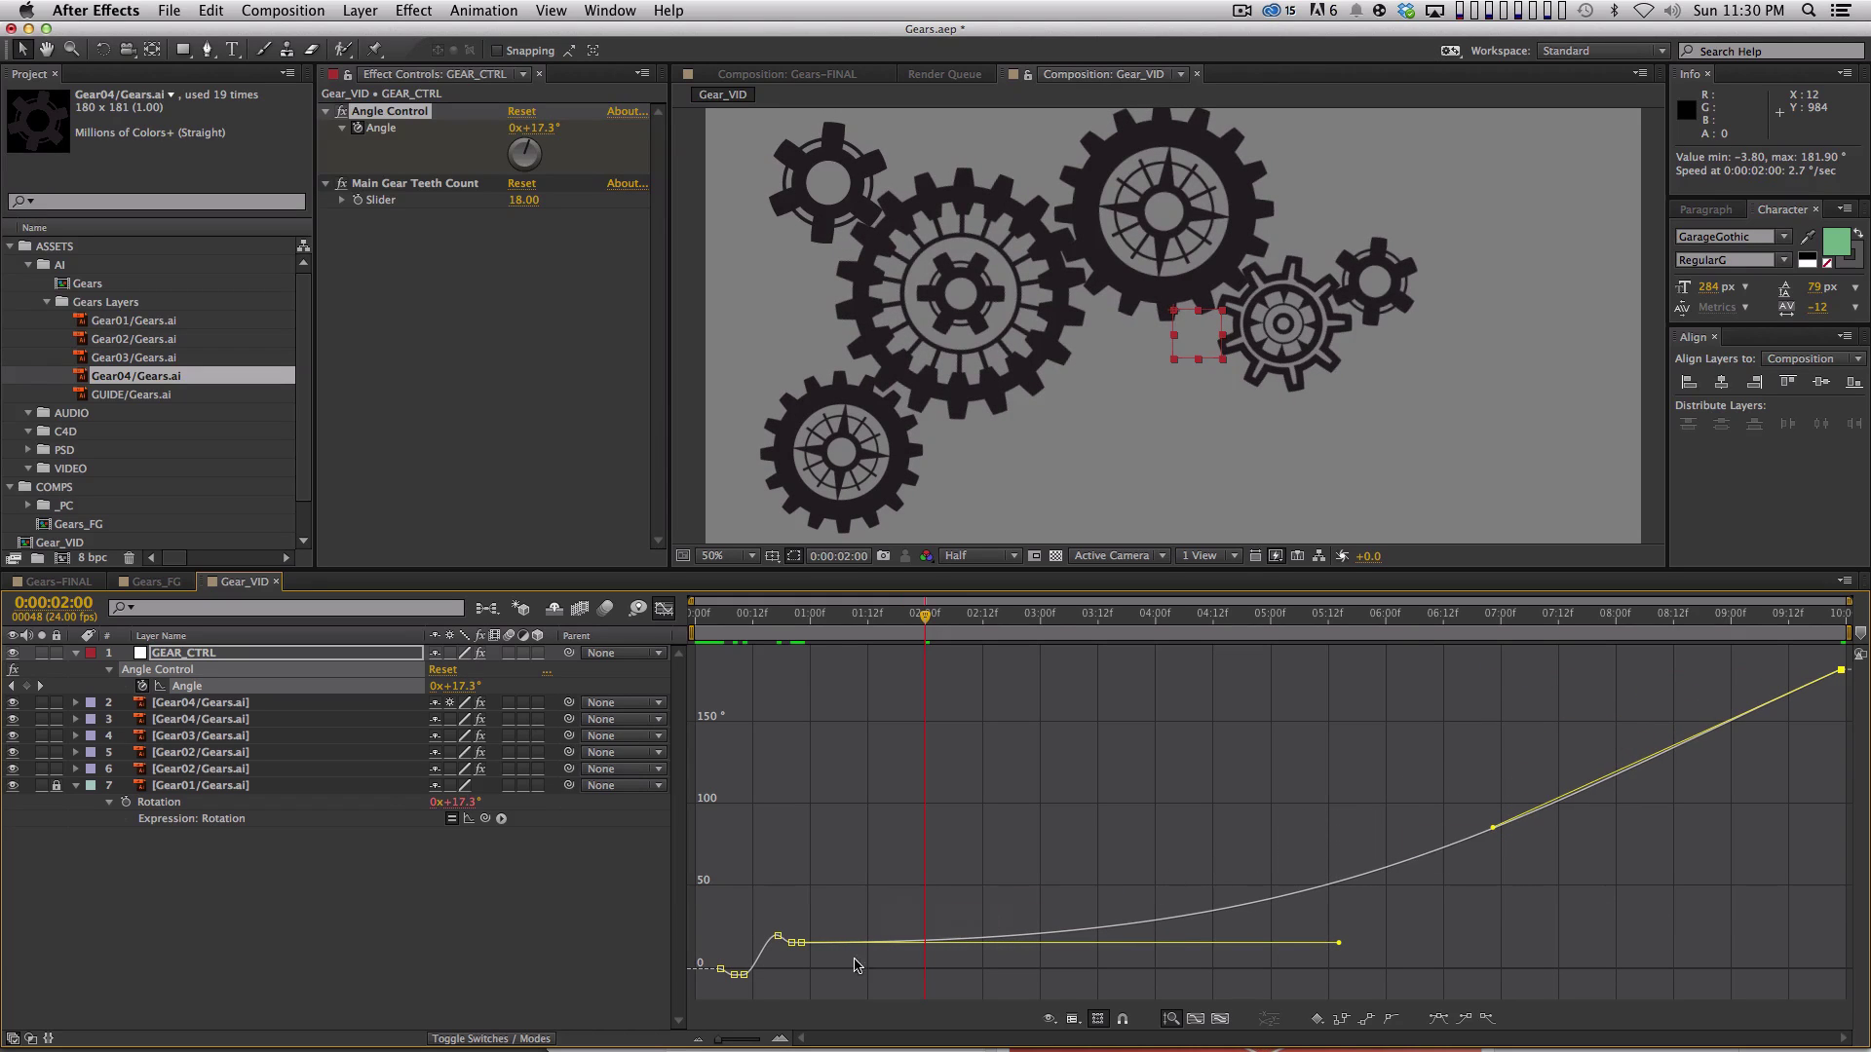
Lengthen the incoming ease handle of the 20.4° Angle keyframe for a quicker jump, and preview the animation.
left_click(758, 631)
key("equal")
key("equal")
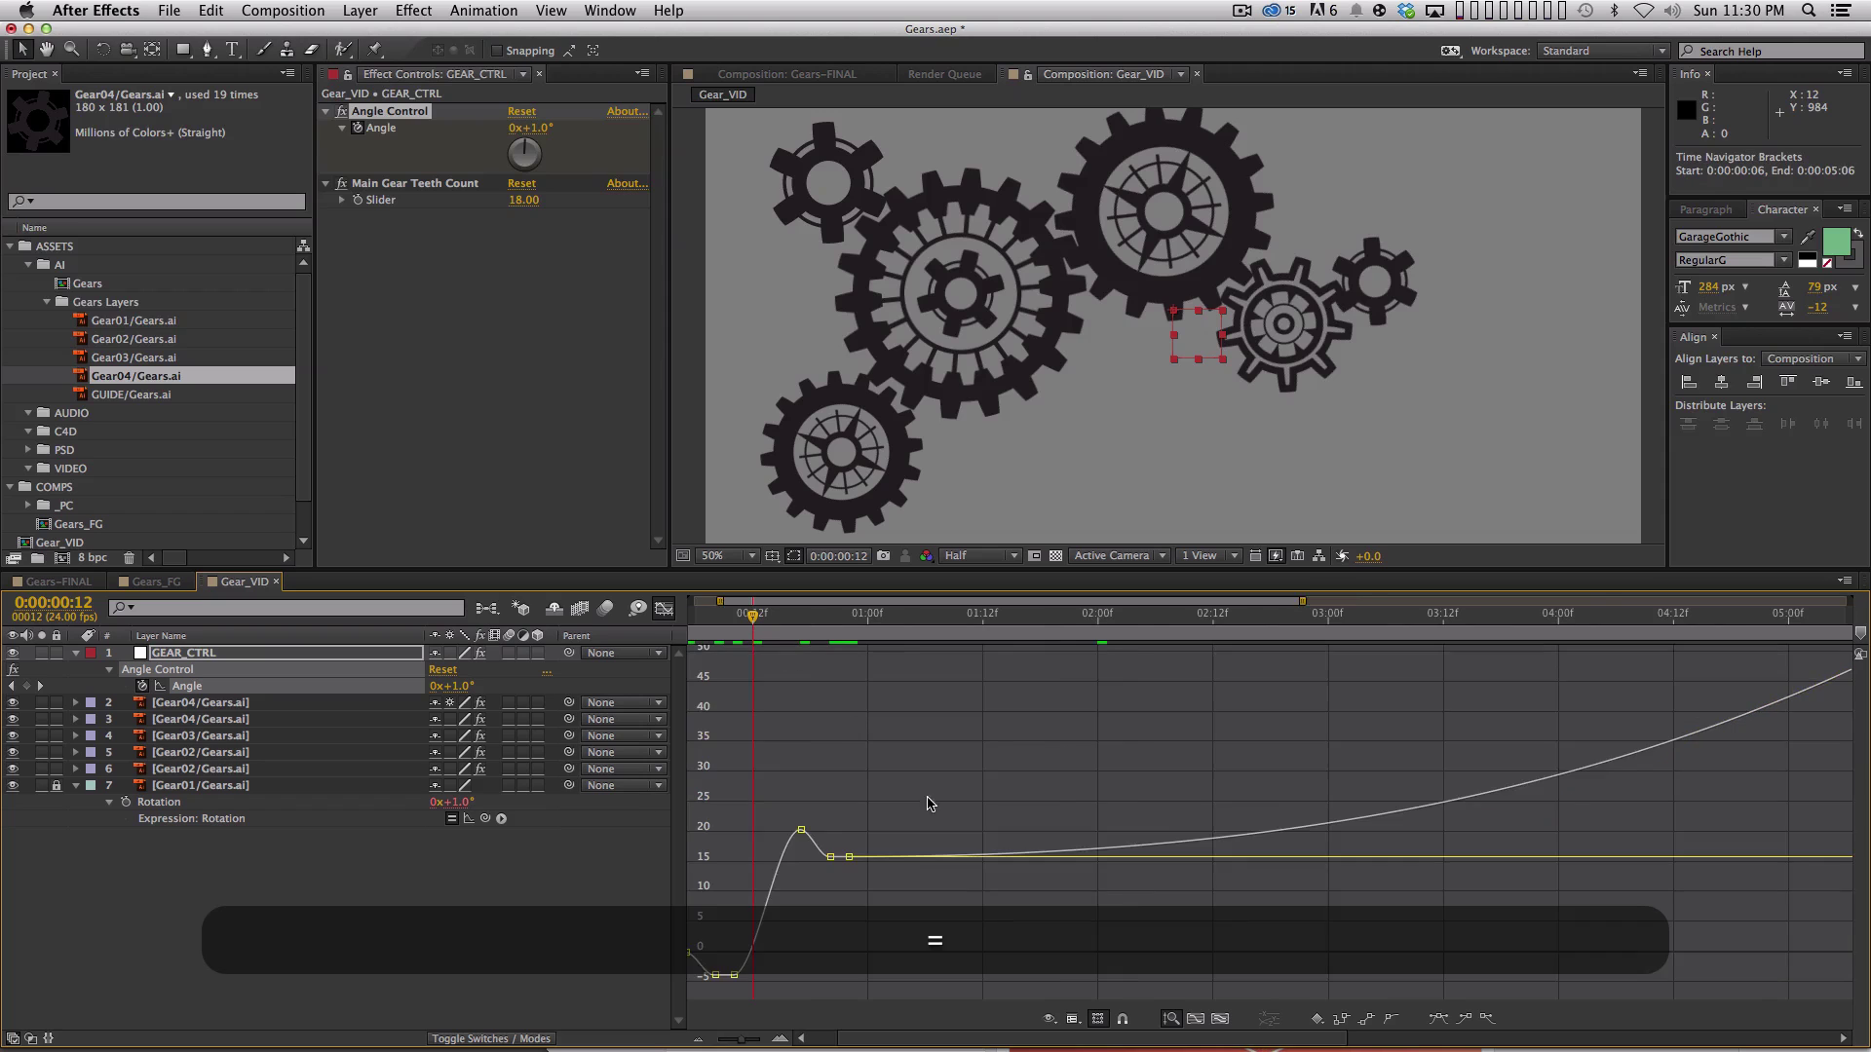
left_click(848, 675)
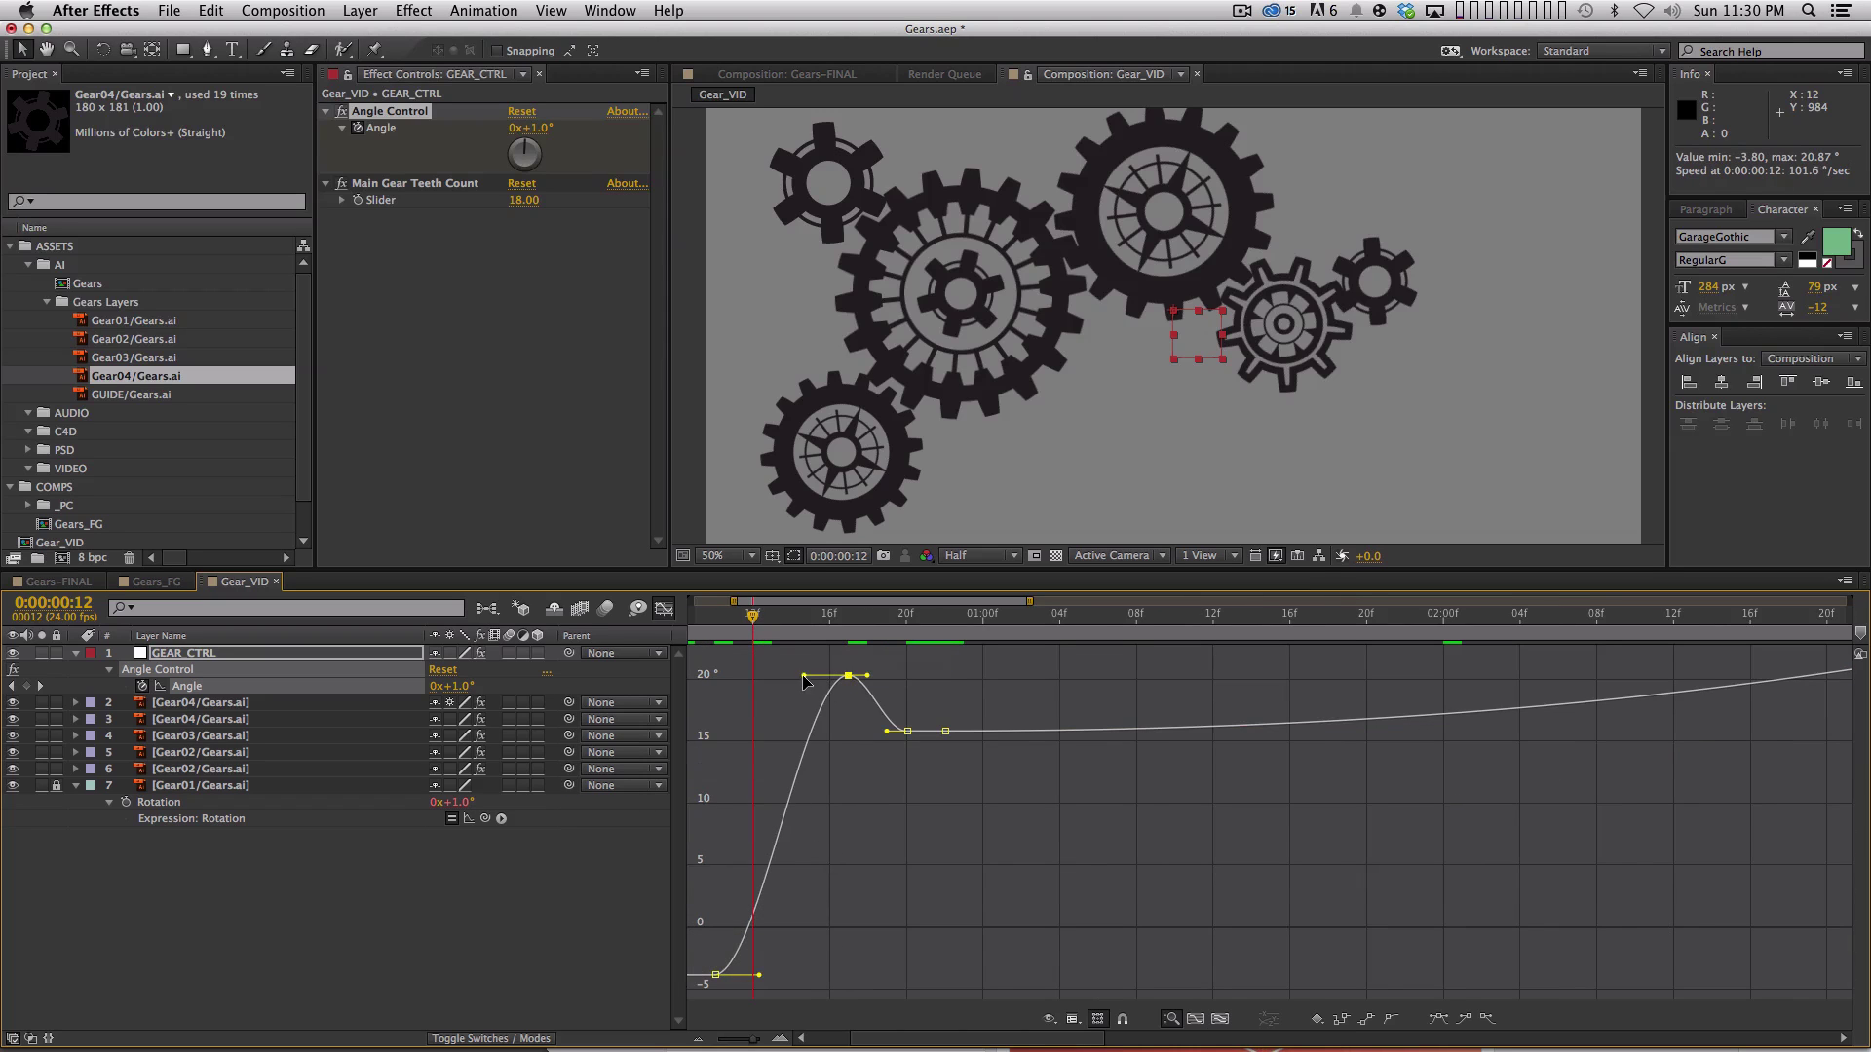
left_click_drag(804, 676, 768, 676)
key("KP_0")
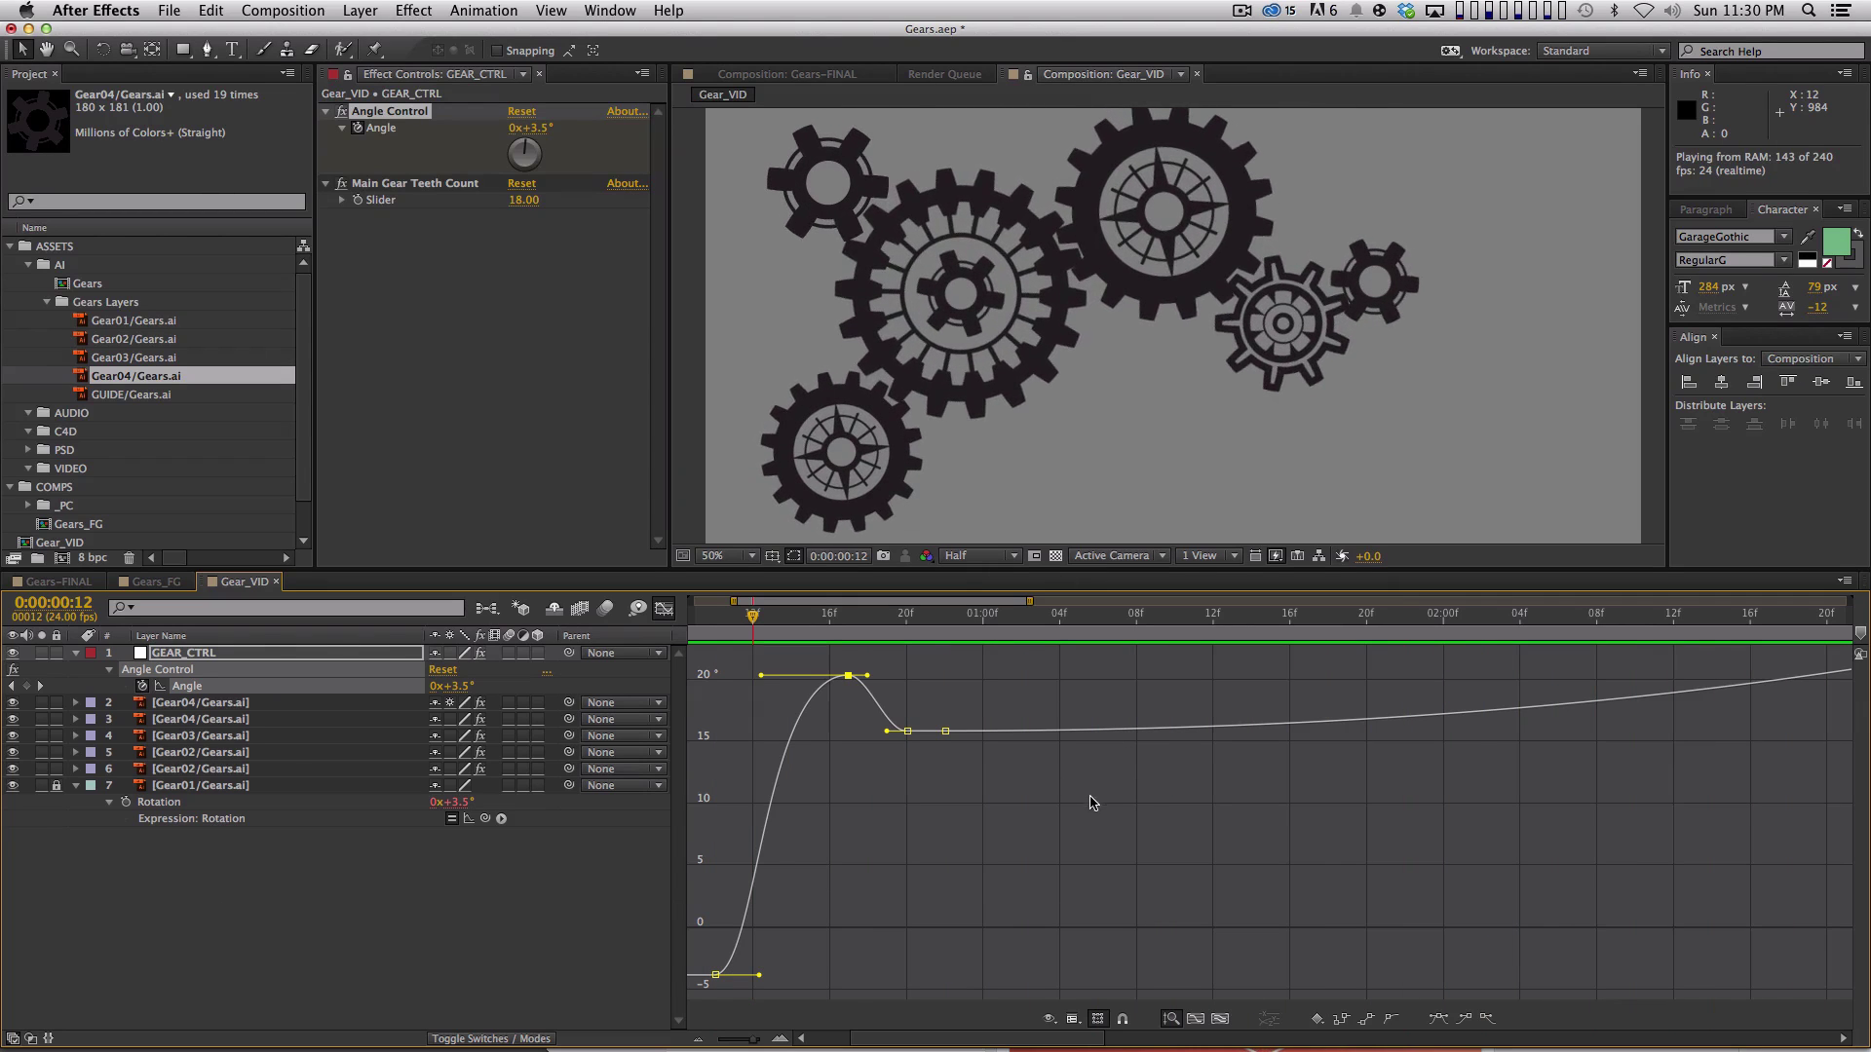
Shorten the outgoing ease handle of the frame 22 Angle keyframe, level it with Easy Ease, and preview the animation.
key("space")
key("minus")
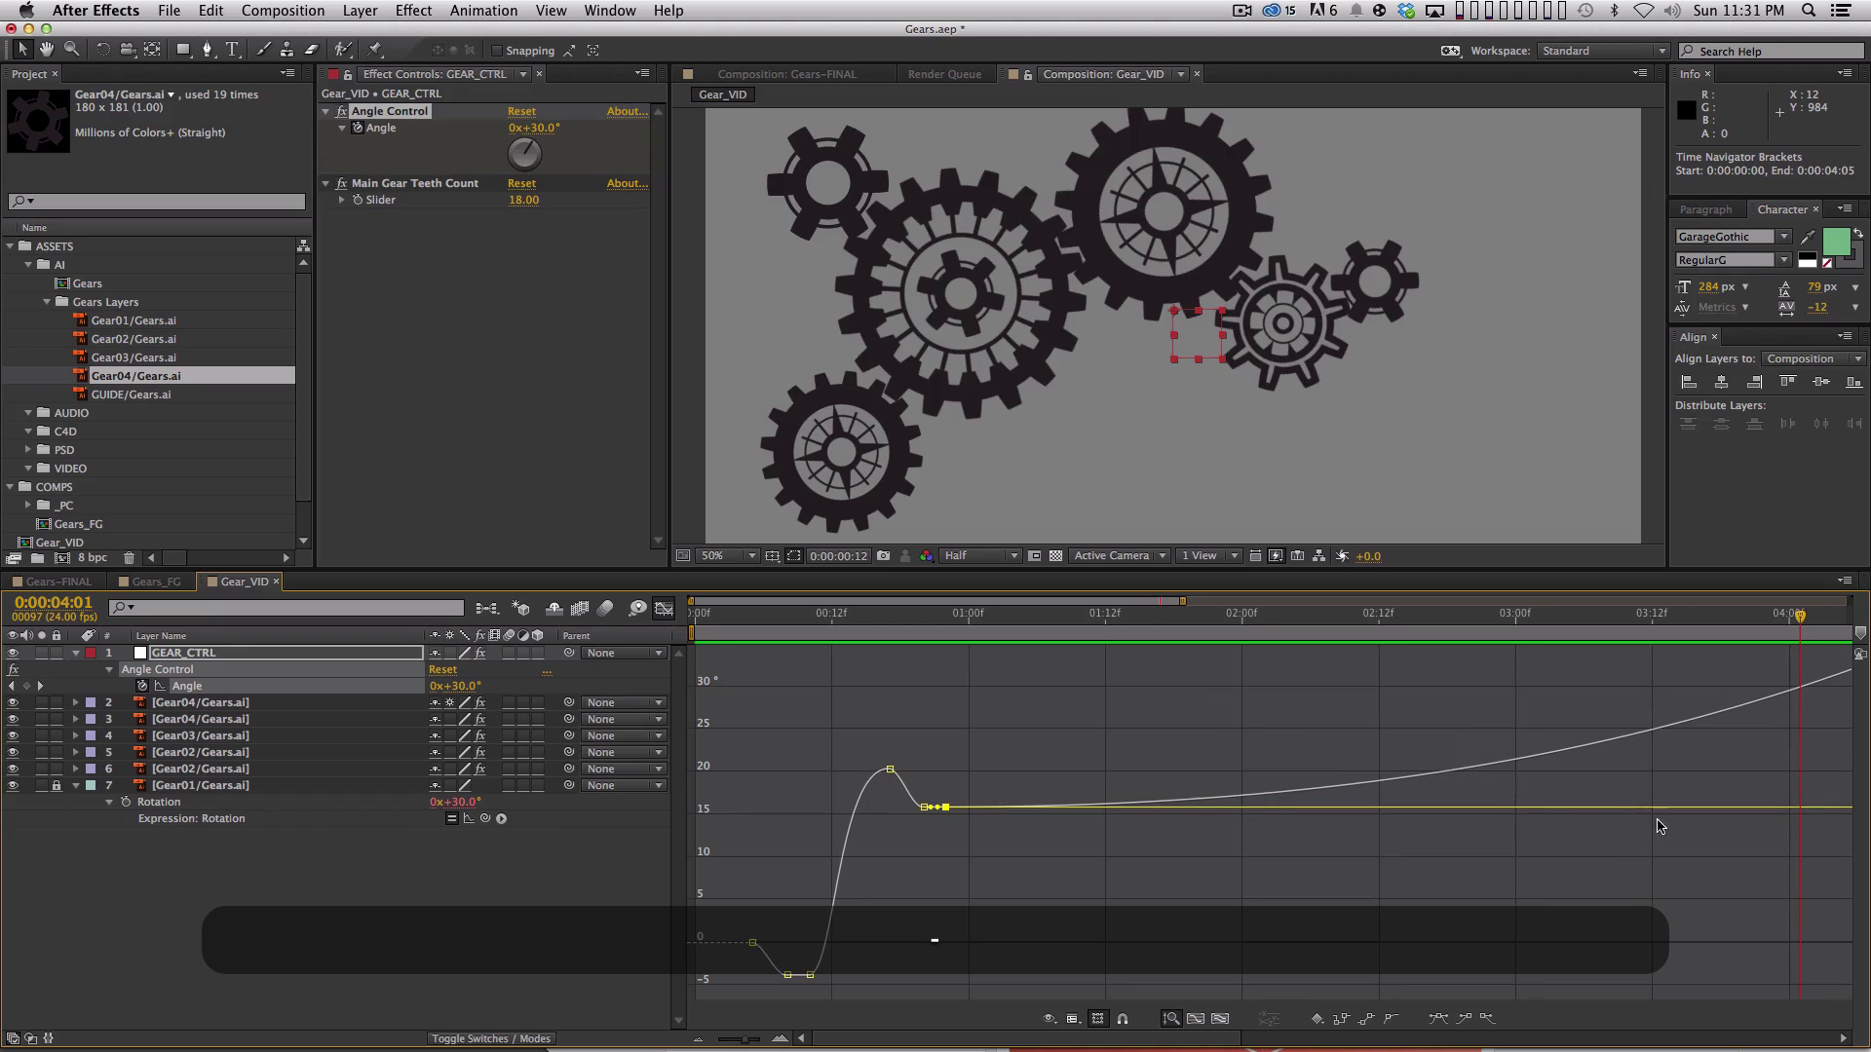
key("minus")
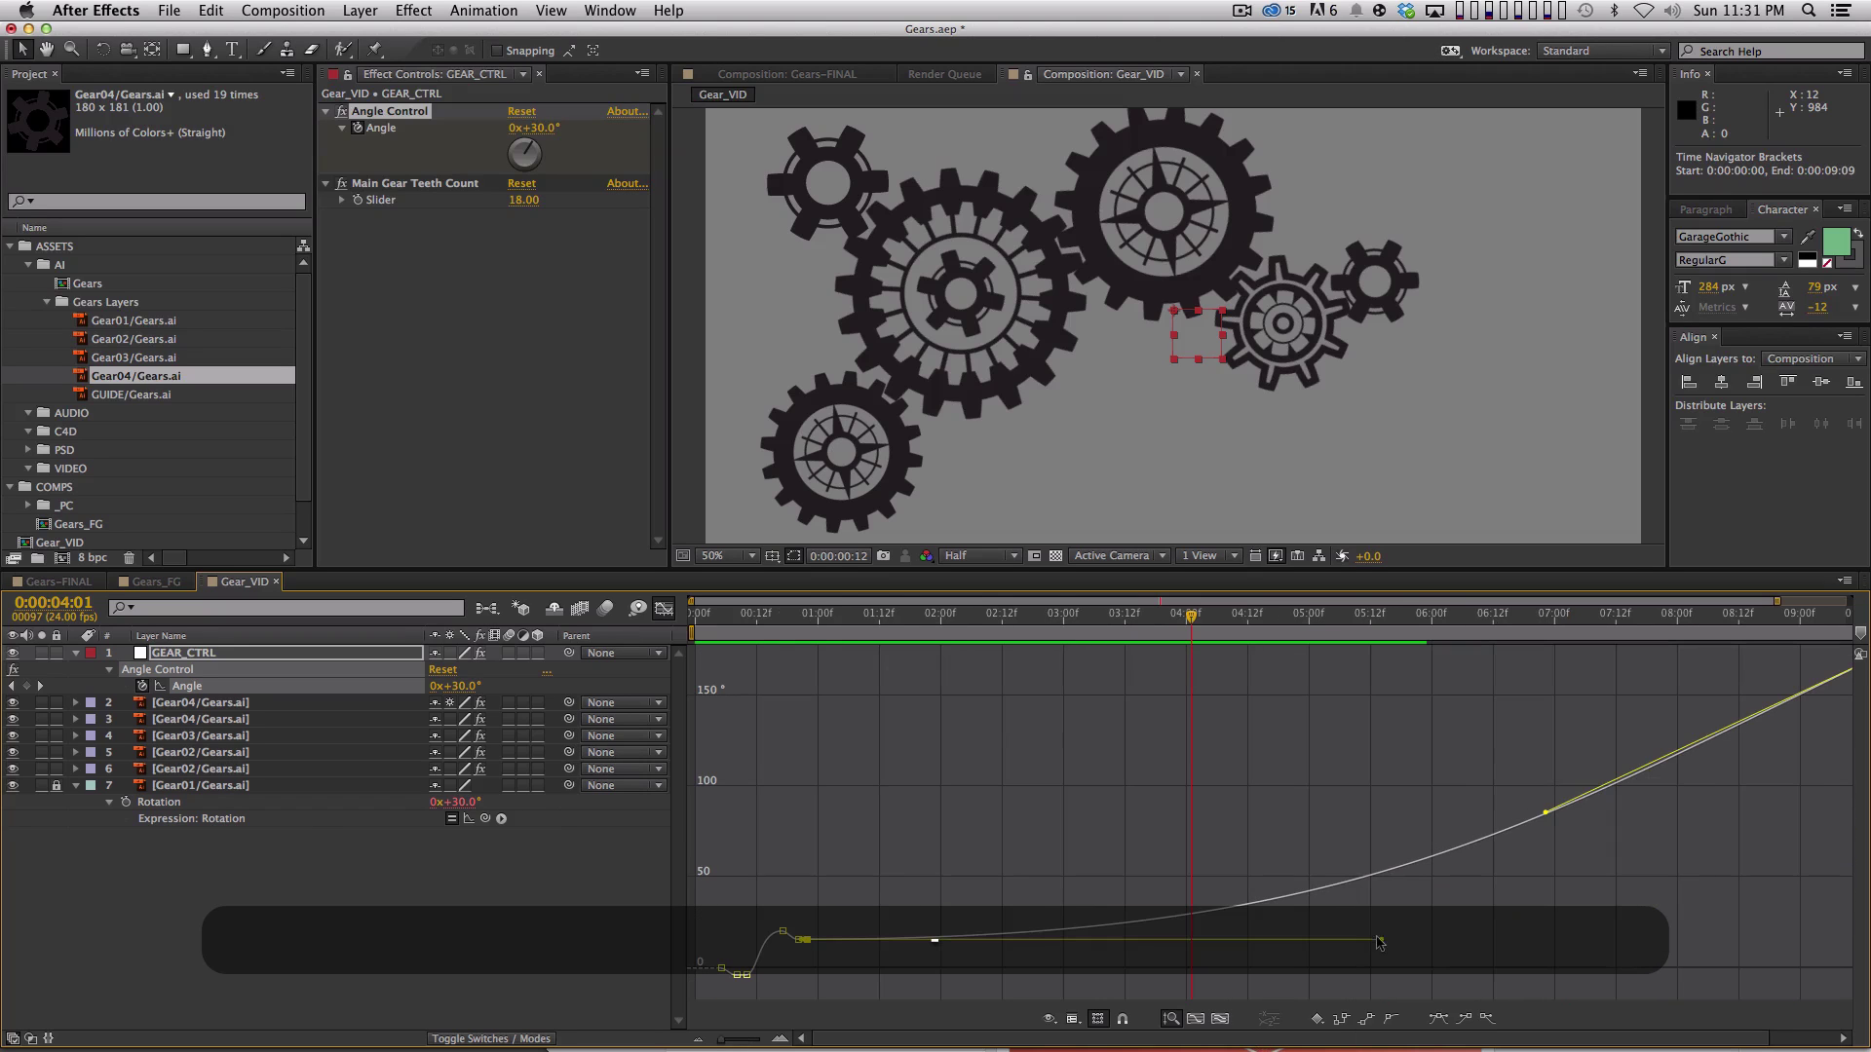
left_click_drag(1128, 940, 1072, 958)
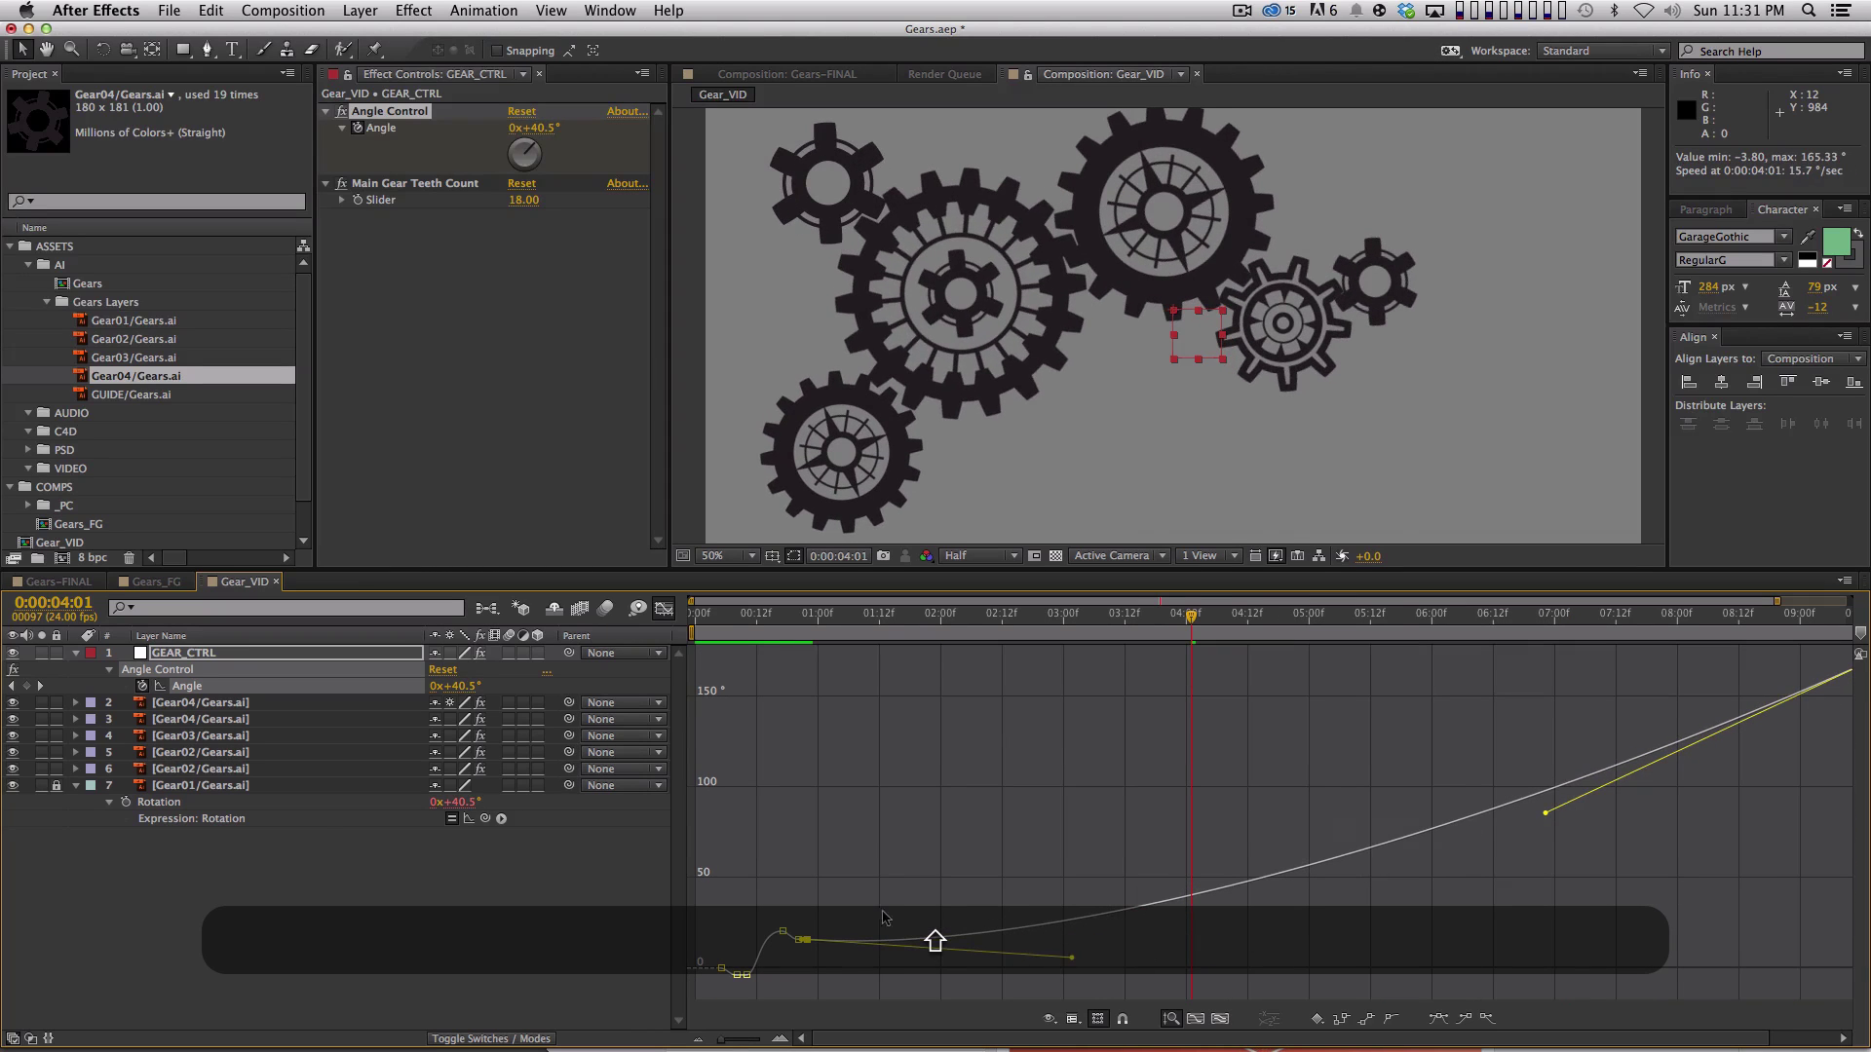
key("F9")
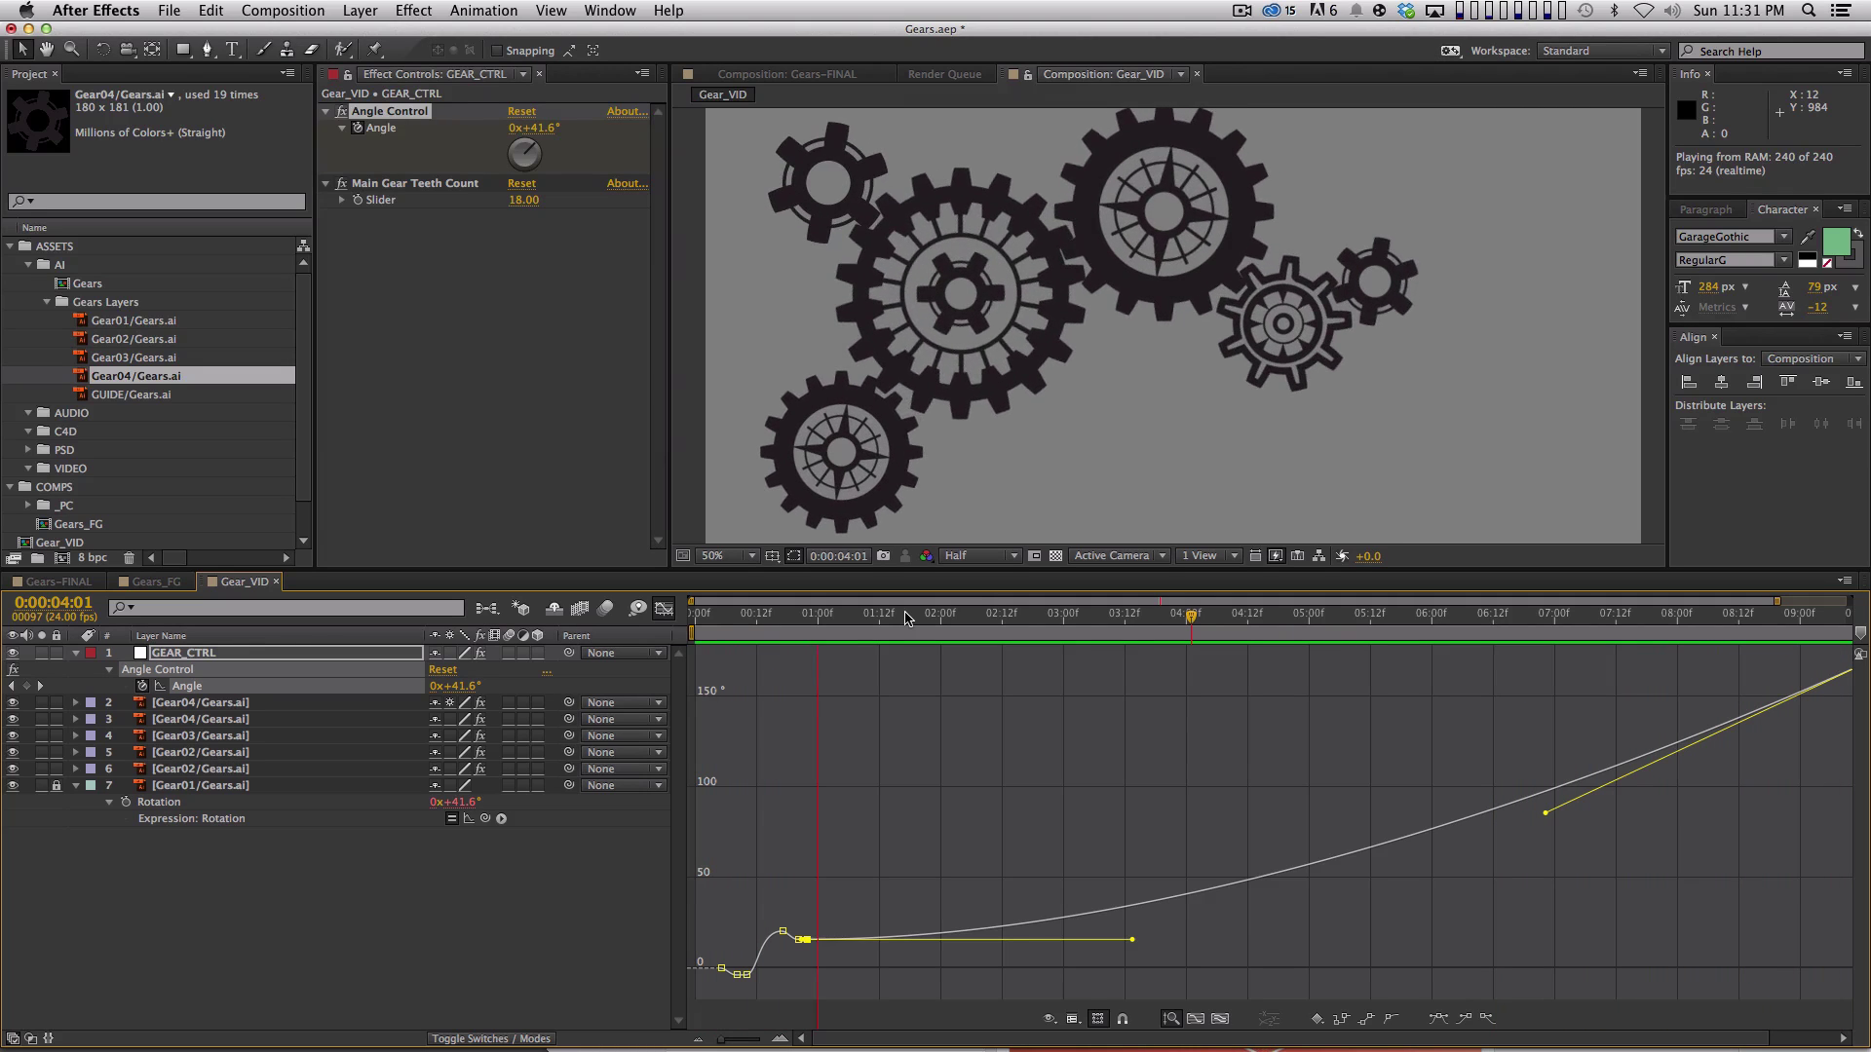
Preview the finished Gears_FG composition through to its ending and return to Gear_VID.
left_click(152, 582)
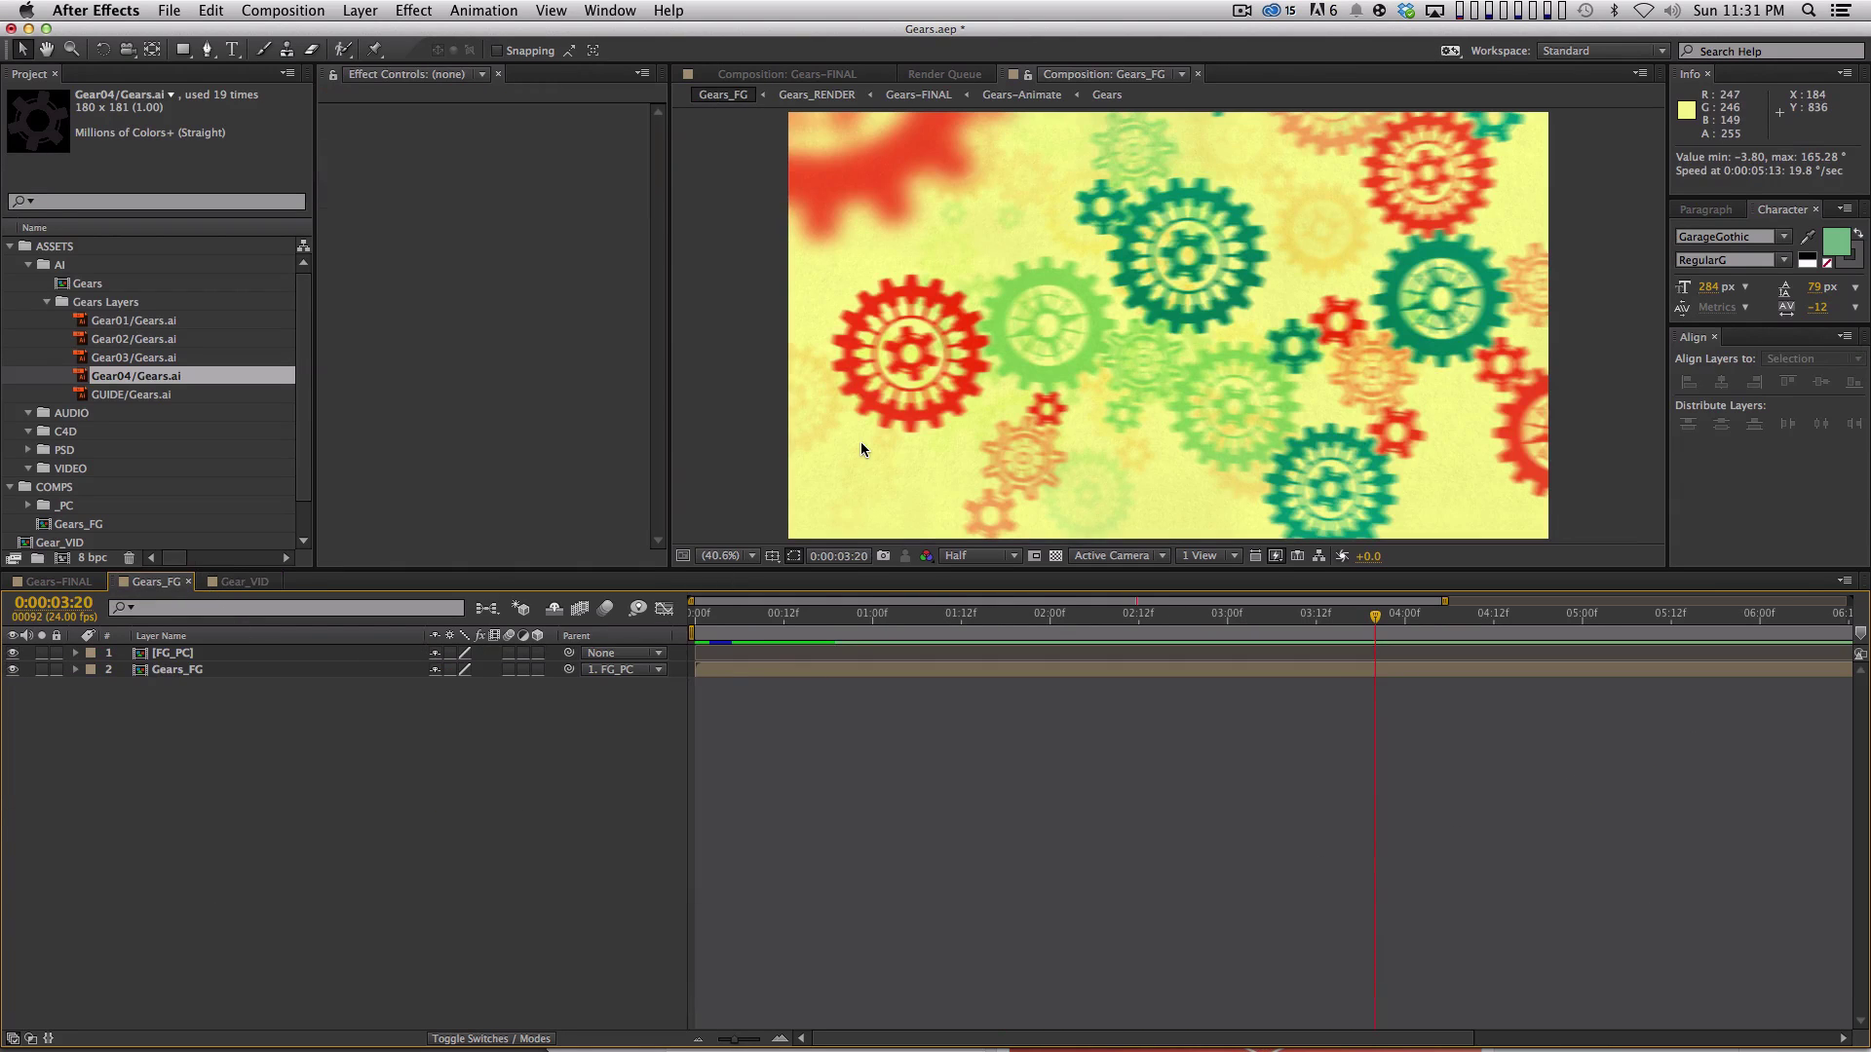
key("KP_0")
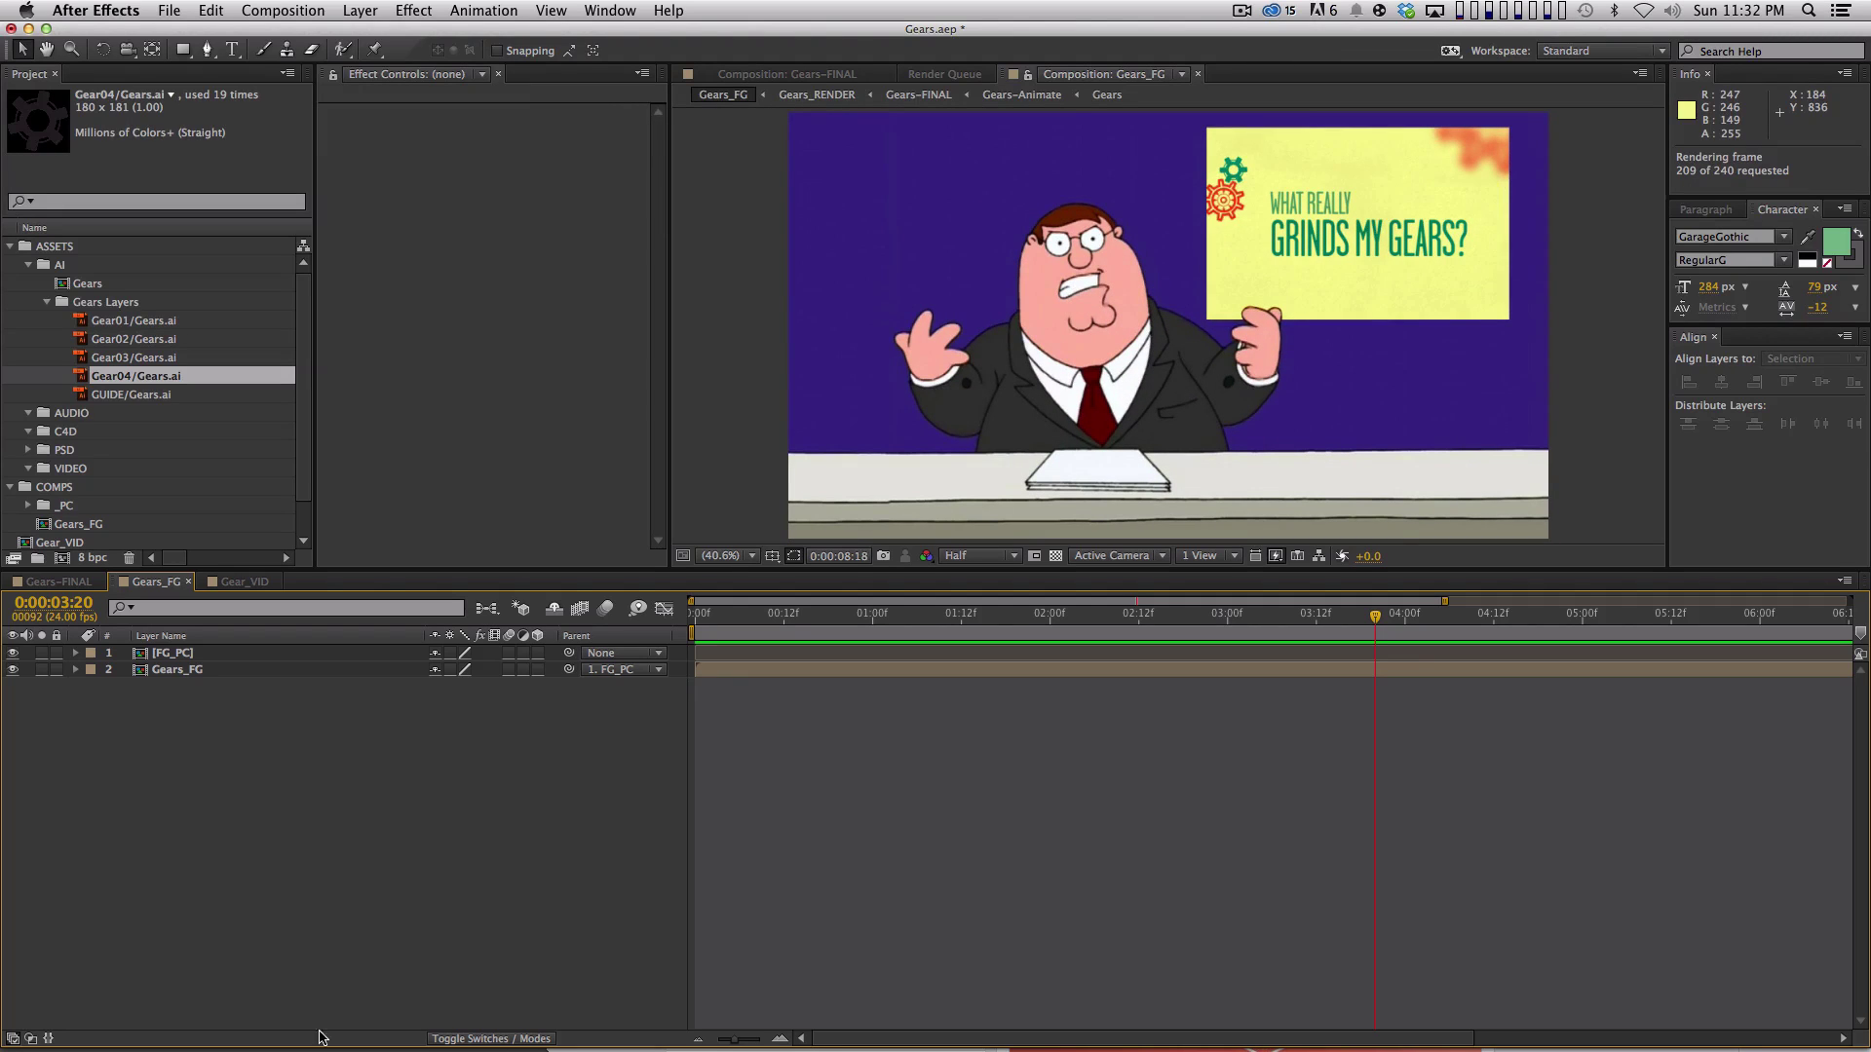
key("space")
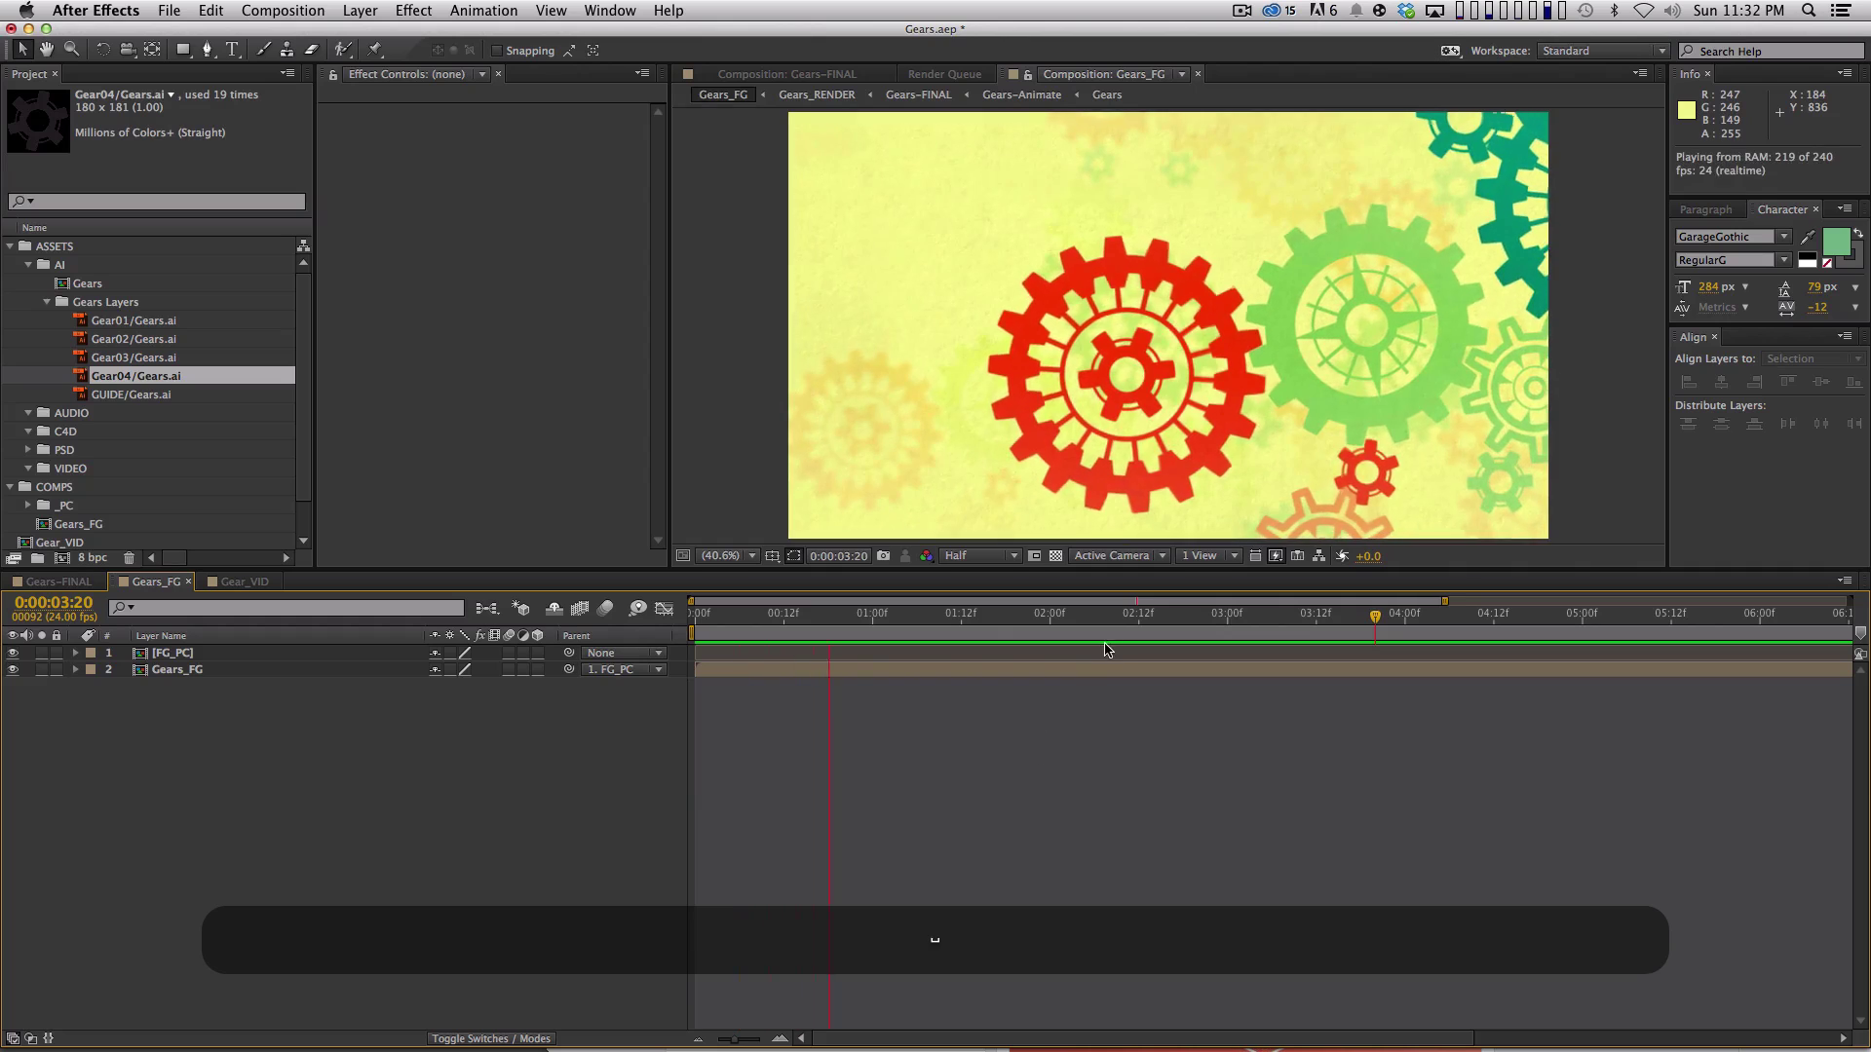
left_click_drag(1461, 606, 1869, 613)
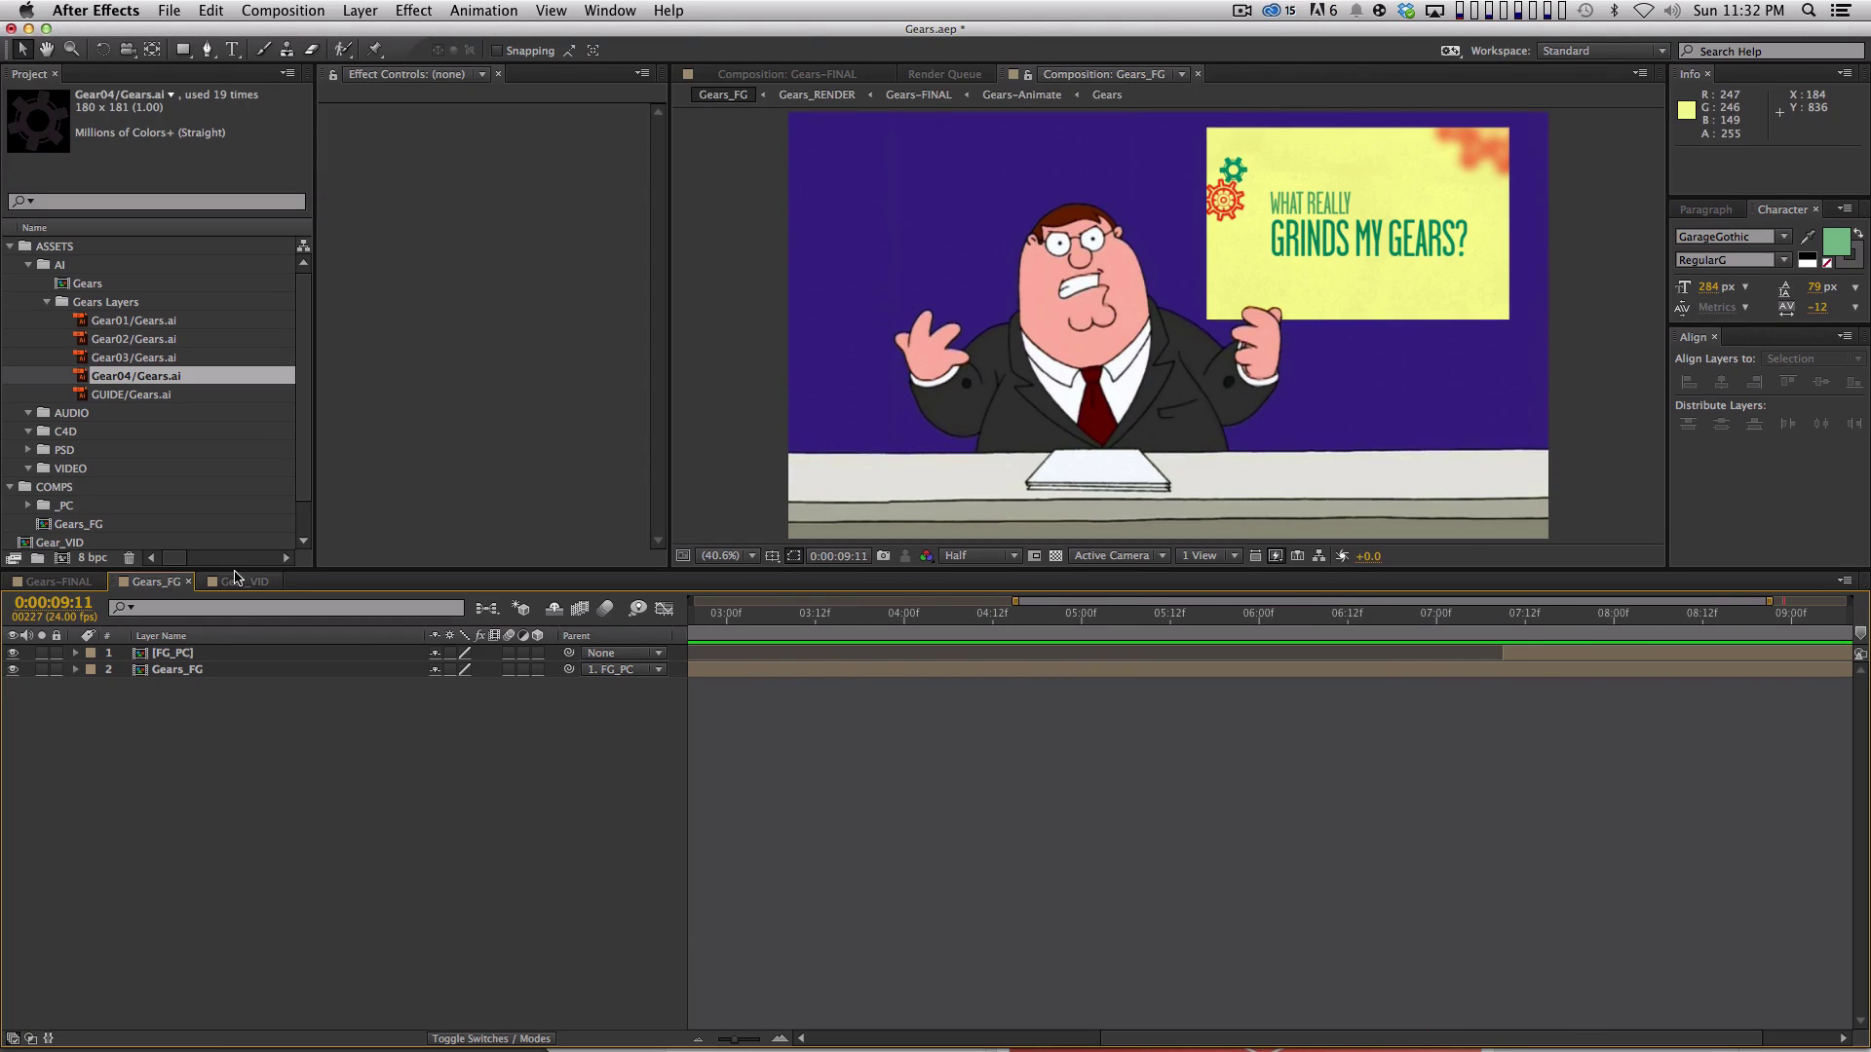
left_click(58, 582)
left_click(259, 582)
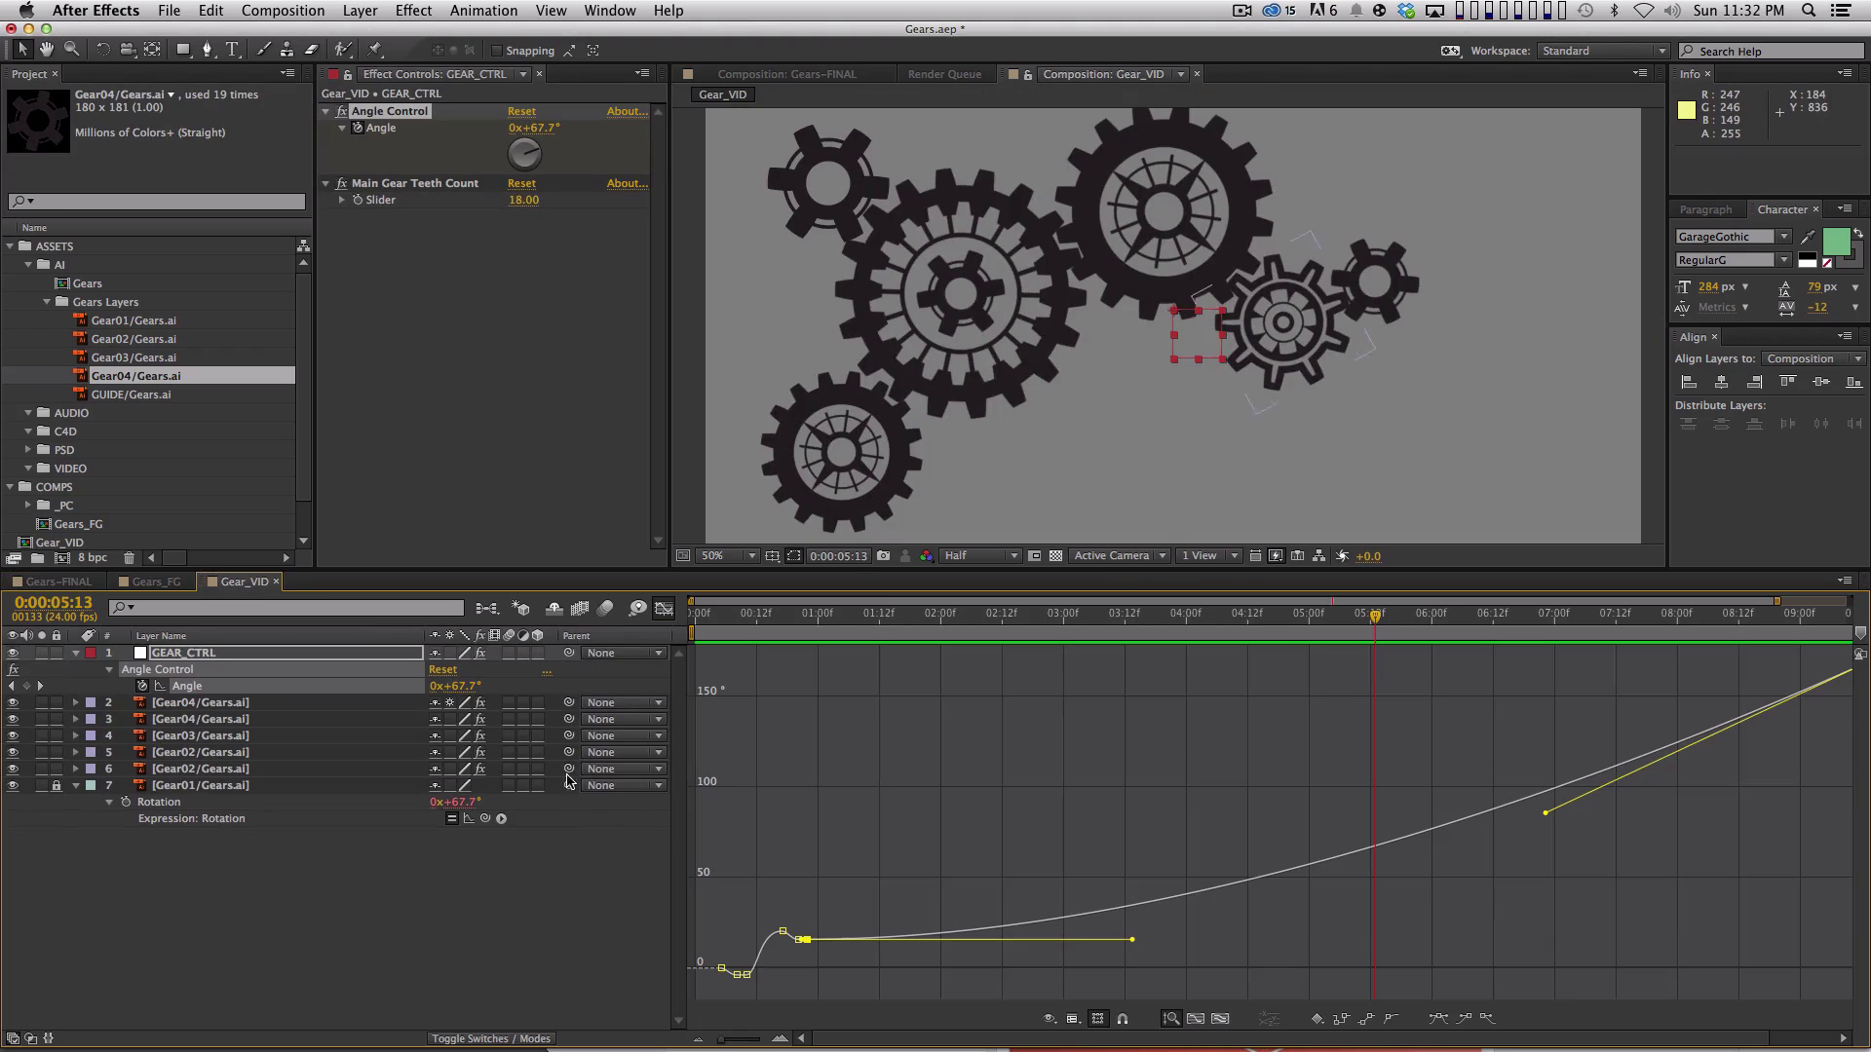